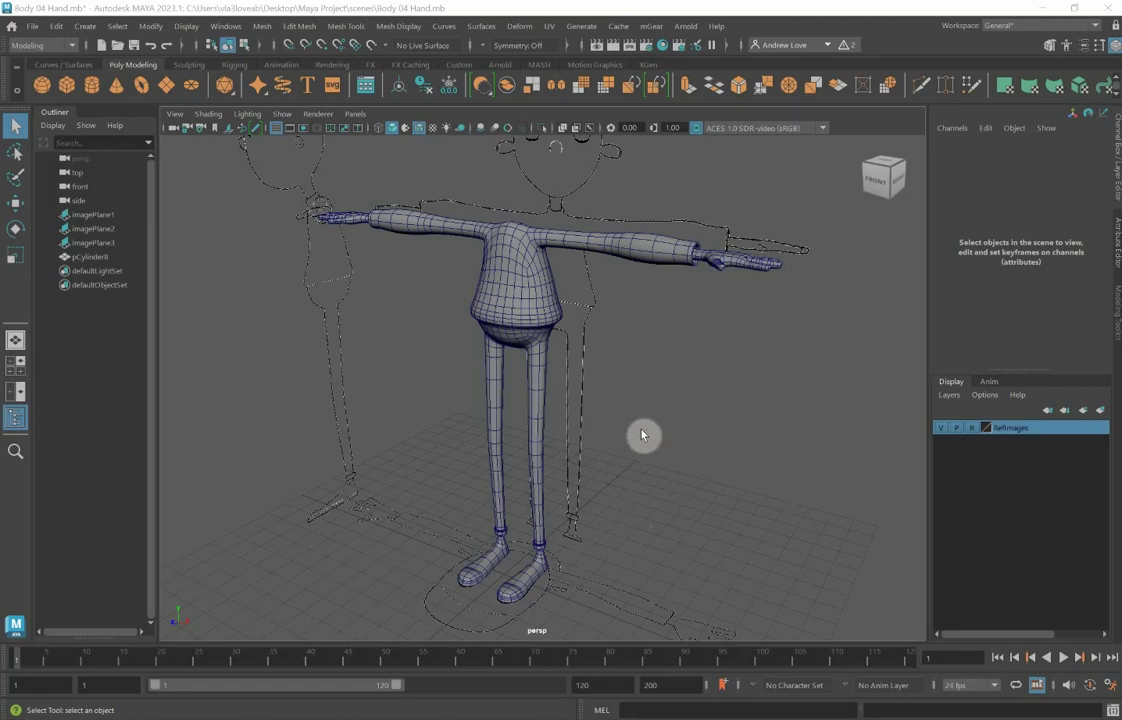
pyautogui.keyDown('alt'); pyautogui.moveTo(649, 416); pyautogui.dragTo(649, 458); pyautogui.keyUp('alt')
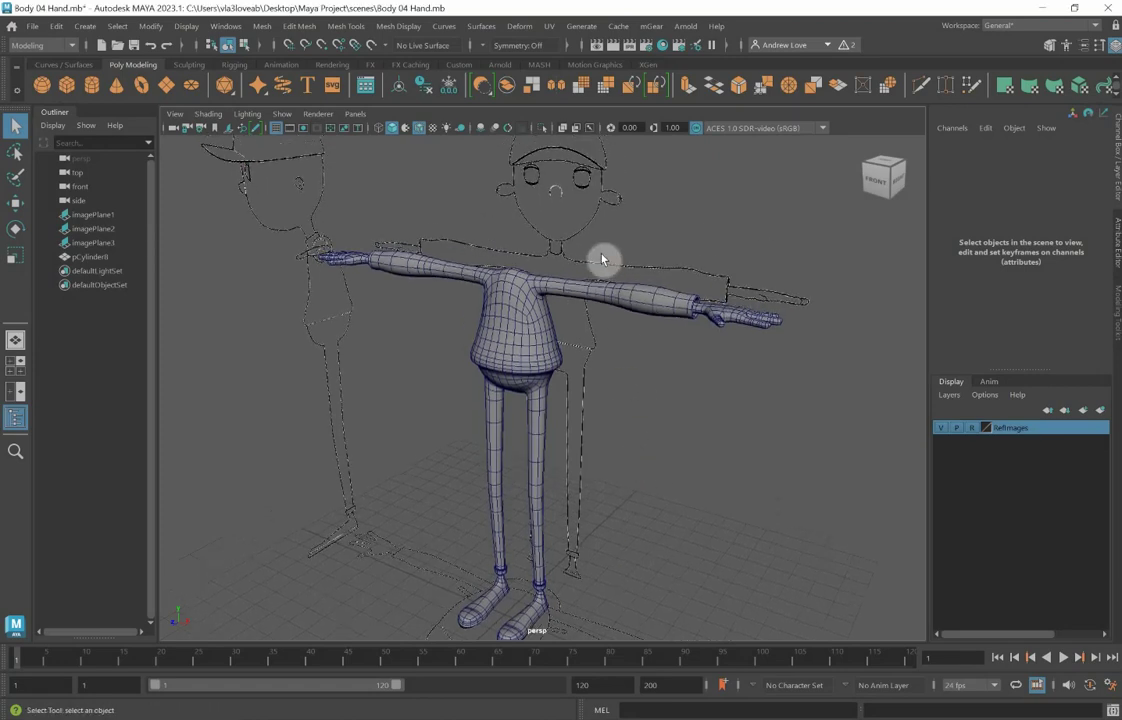
pyautogui.keyDown('alt'); pyautogui.moveTo(601, 259); pyautogui.dragTo(604, 316); pyautogui.keyUp('alt')
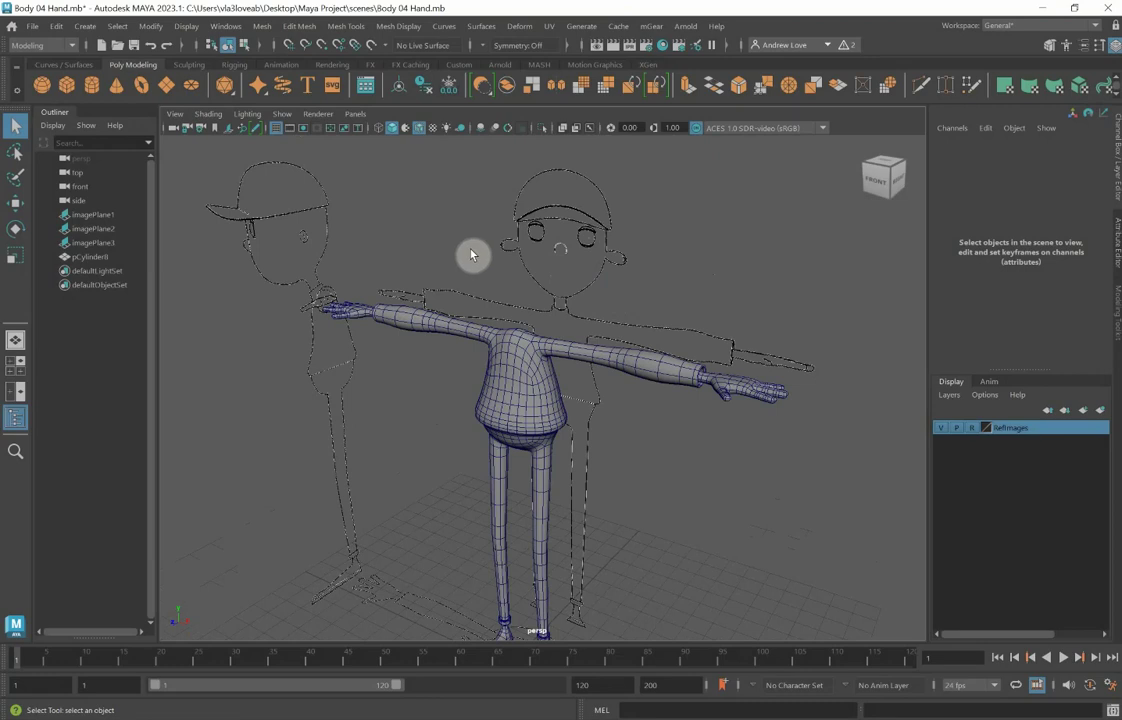
pyautogui.keyDown('alt'); pyautogui.moveTo(466, 270); pyautogui.dragTo(441, 267); pyautogui.keyUp('alt')
pyautogui.keyDown('alt'); pyautogui.moveTo(352, 202); pyautogui.dragTo(295, 322); pyautogui.keyUp('alt')
pyautogui.keyDown('alt'); pyautogui.moveTo(309, 385); pyautogui.dragTo(330, 290); pyautogui.keyUp('alt')
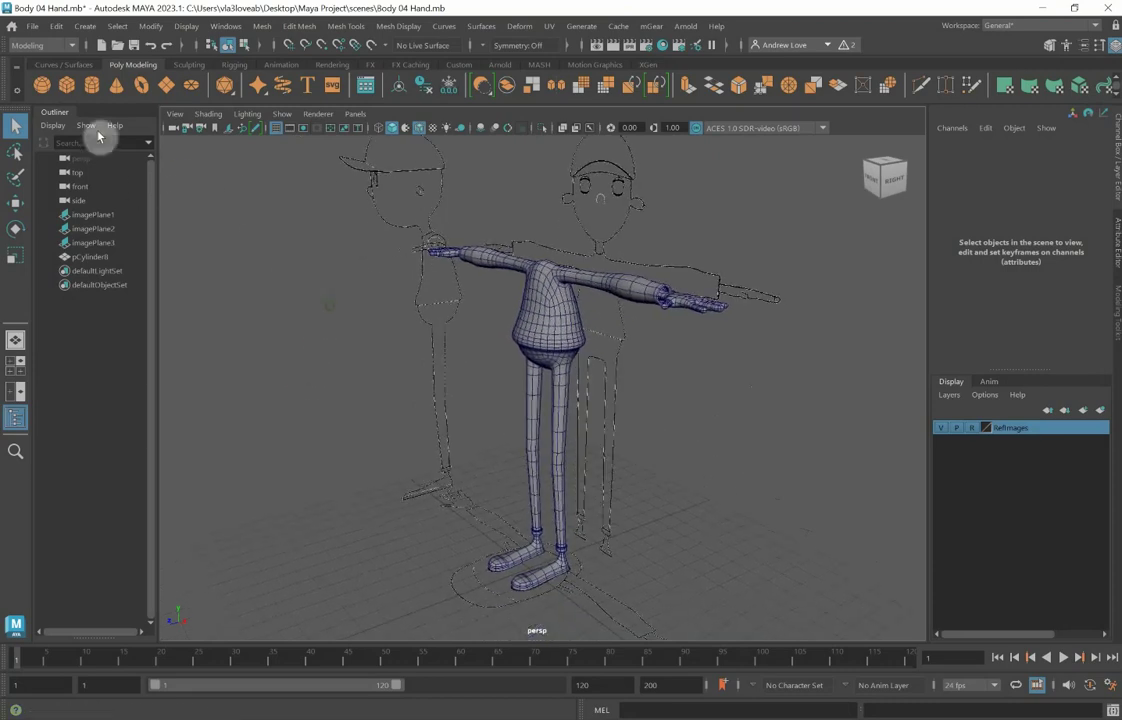
# Step: Create a polygon cube and smooth it with 2 division levels to serve as the base for the head
pyautogui.click(67, 86)
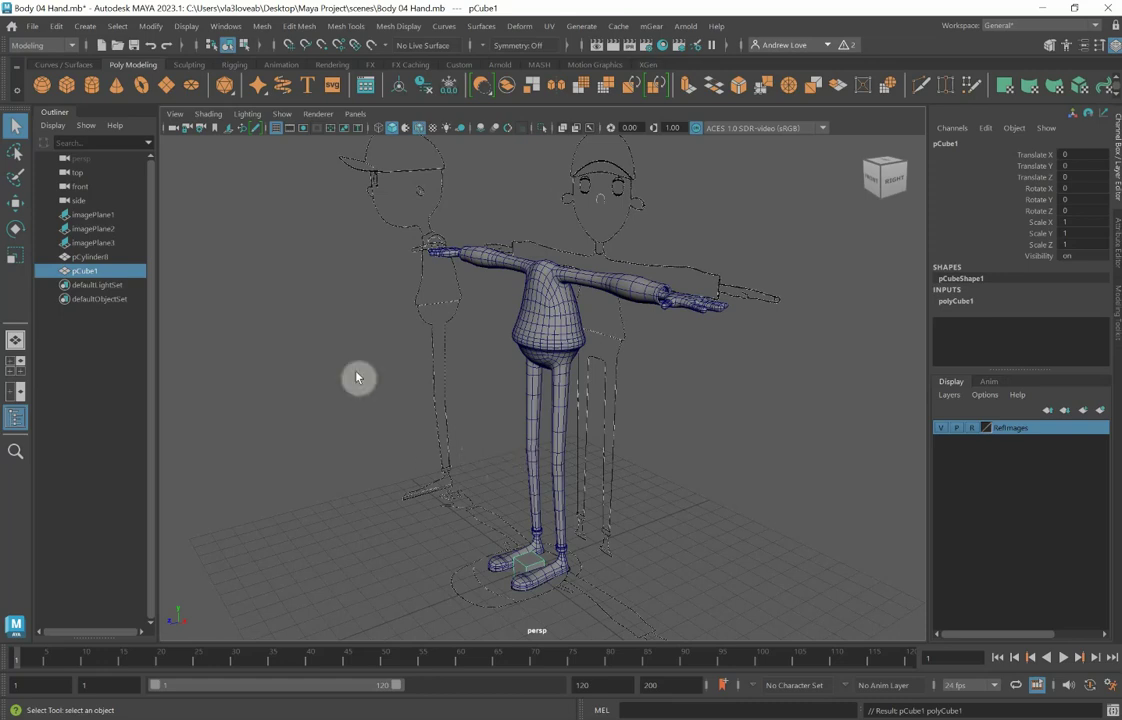
pyautogui.click(261, 30)
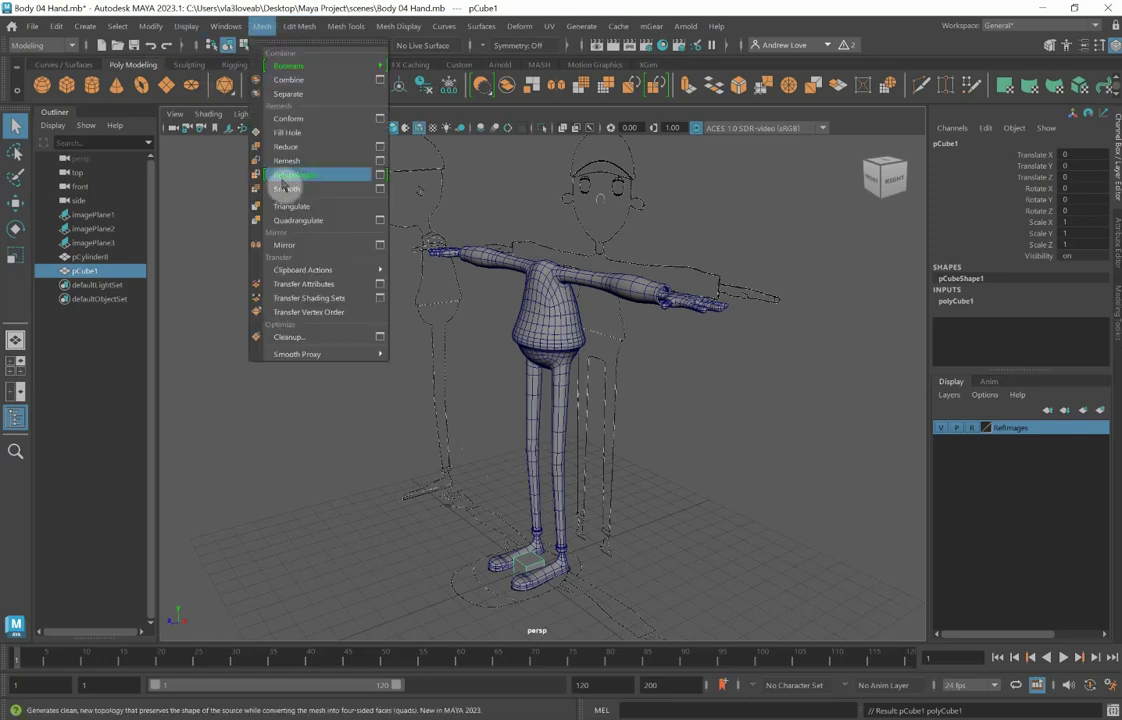
pyautogui.click(381, 194)
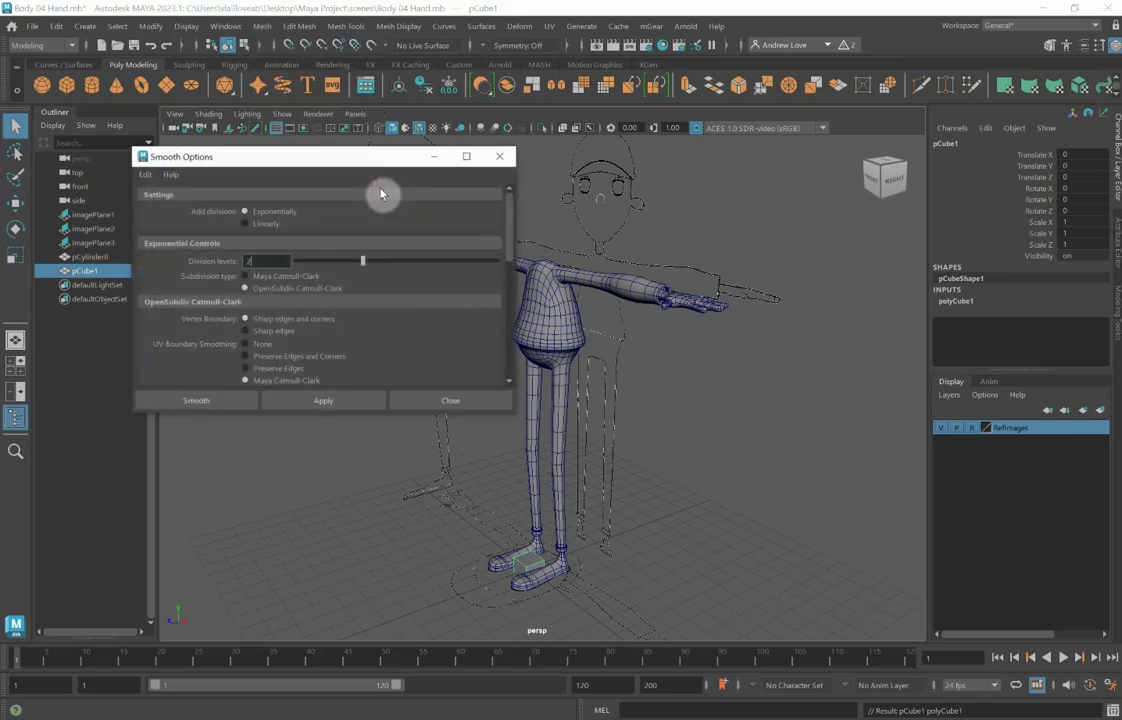
pyautogui.click(318, 401)
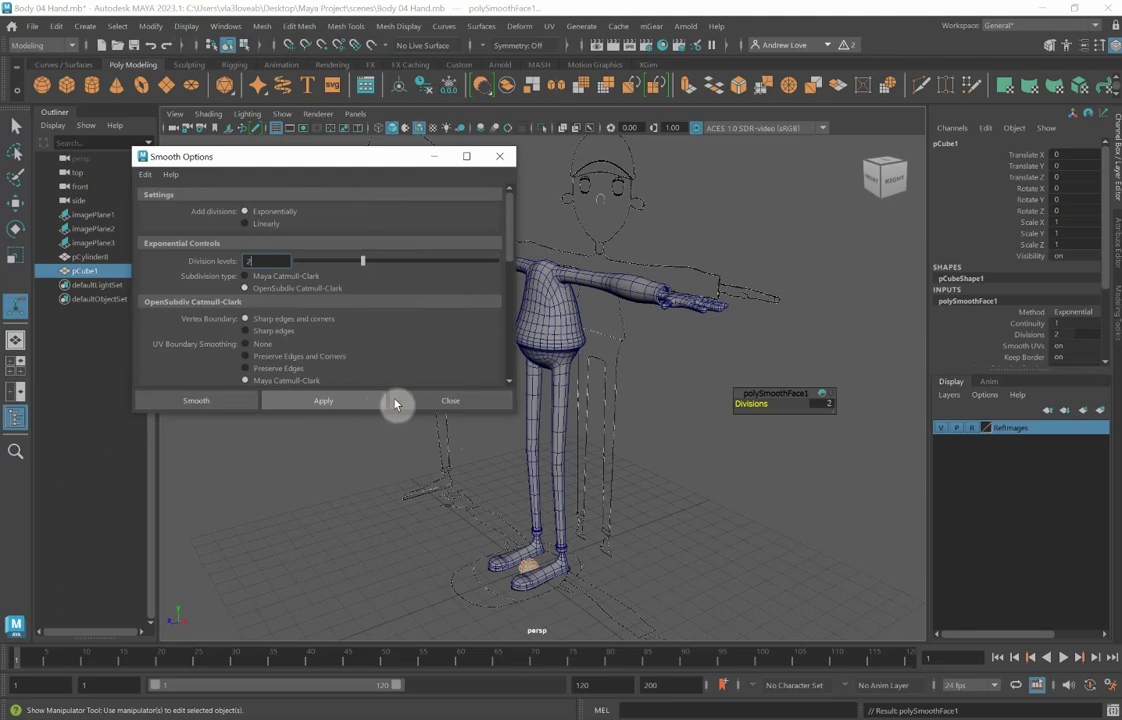
pyautogui.click(395, 403)
# Step: Raise the smoothed cube to about Y 8.35 and scale it to the front-view head outline, about 2.08 in X and Z and 2.22 in Y
pyautogui.press('w')
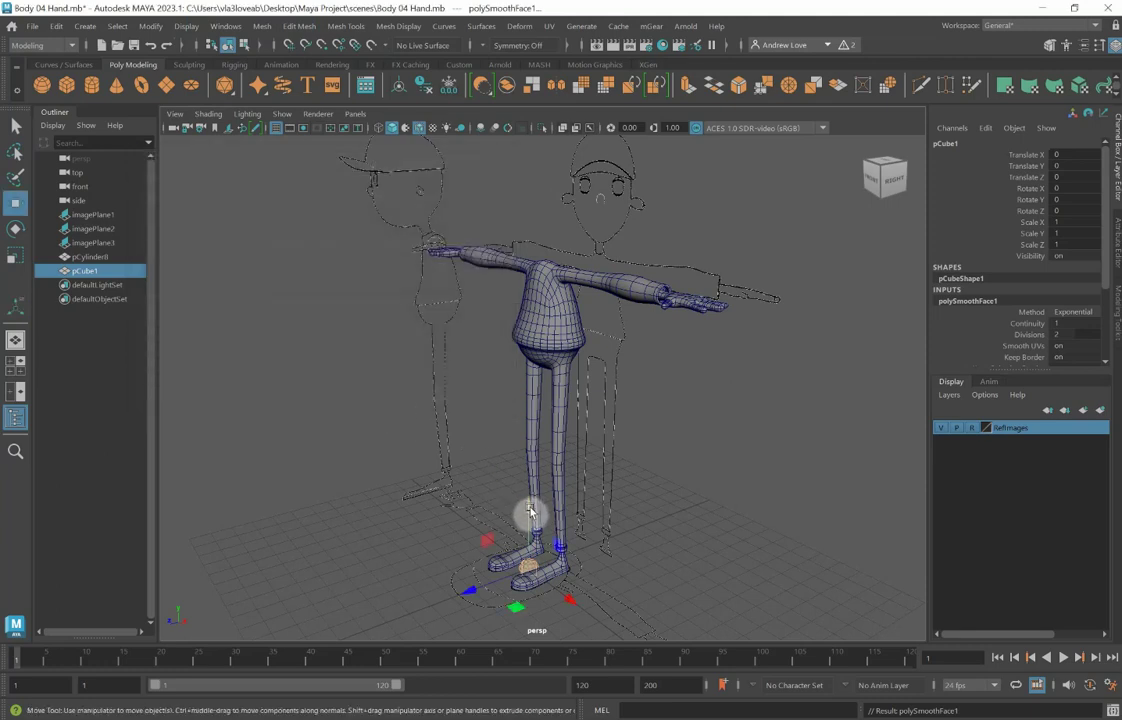
pyautogui.moveTo(526, 514); pyautogui.dragTo(538, 328)
pyautogui.press('space')
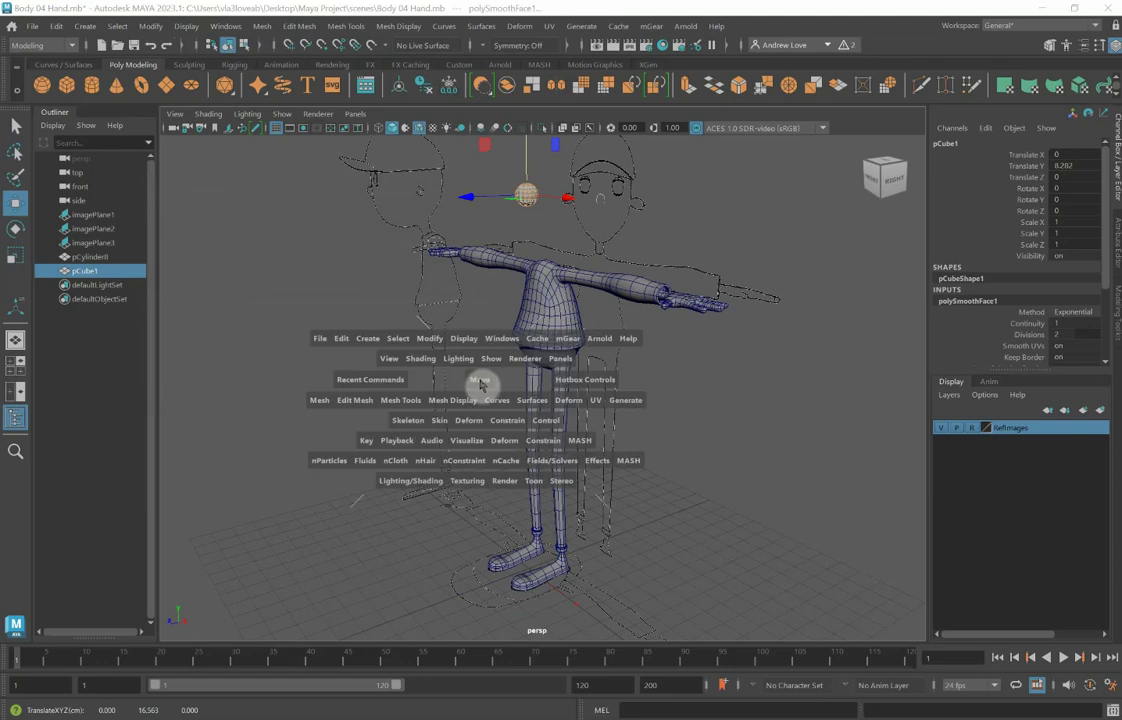
pyautogui.press('space')
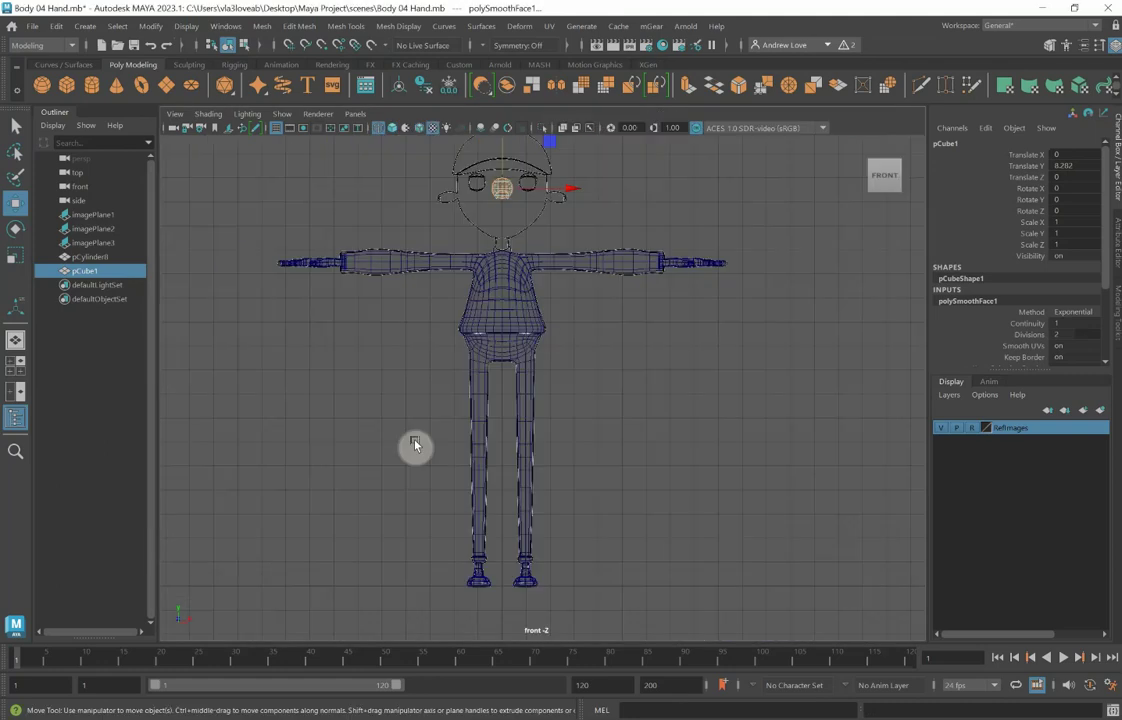
pyautogui.press('f')
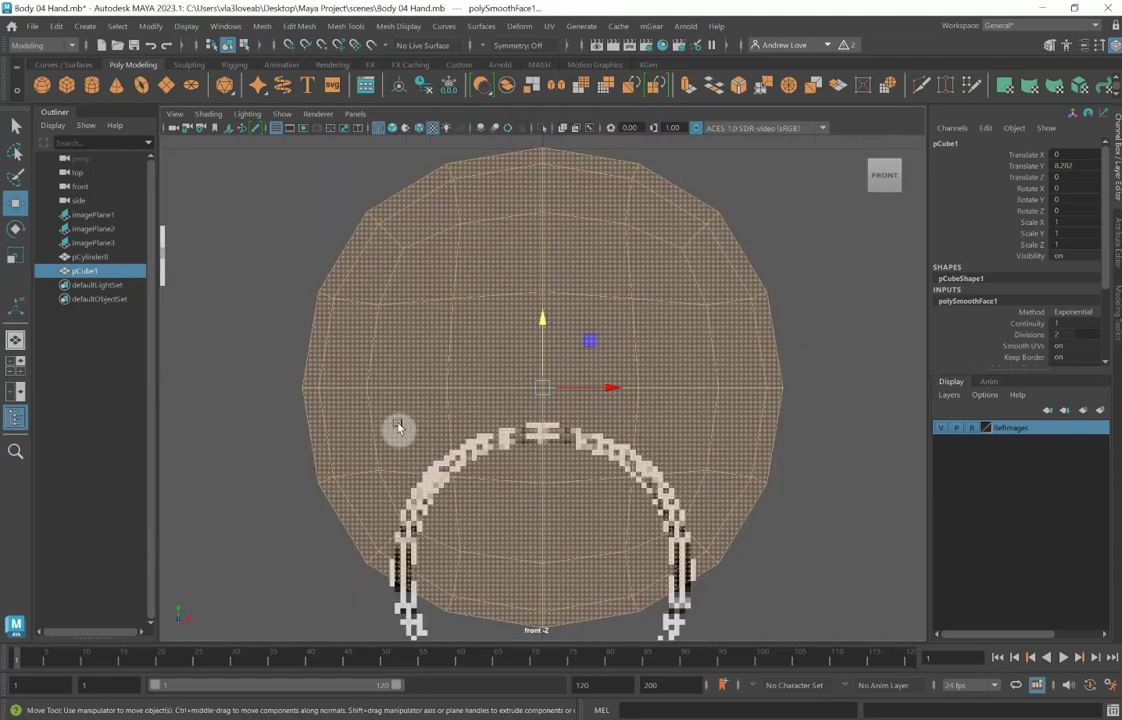
pyautogui.scroll(-5, 382, 393)
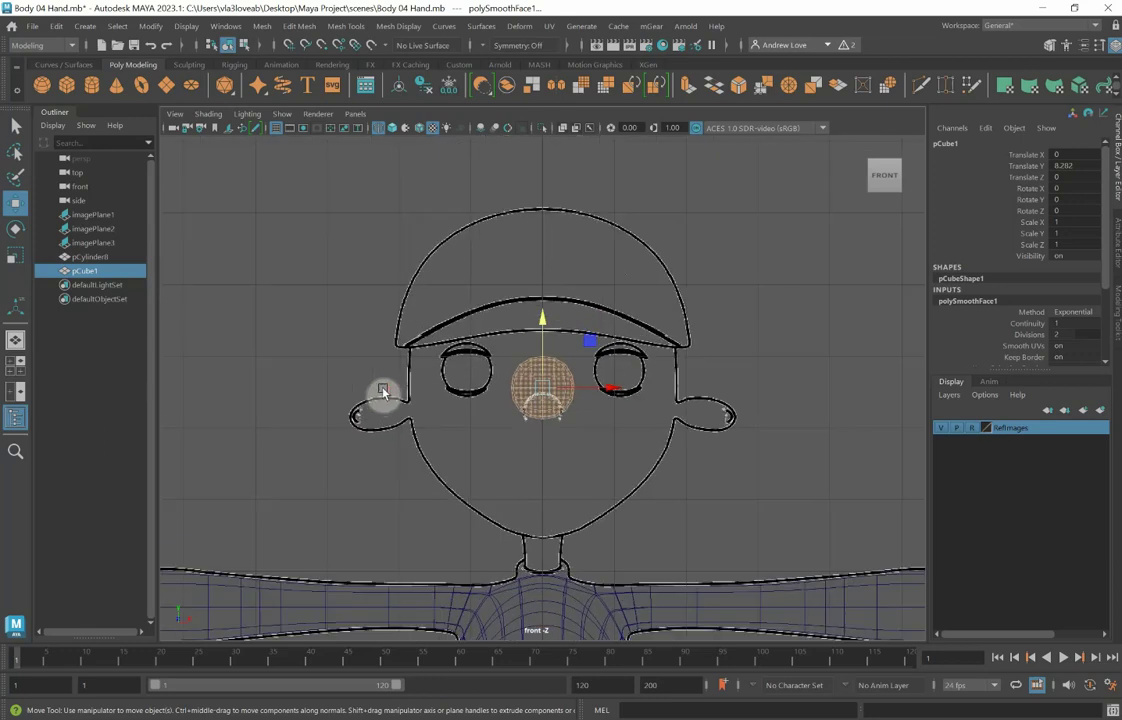
pyautogui.press('r')
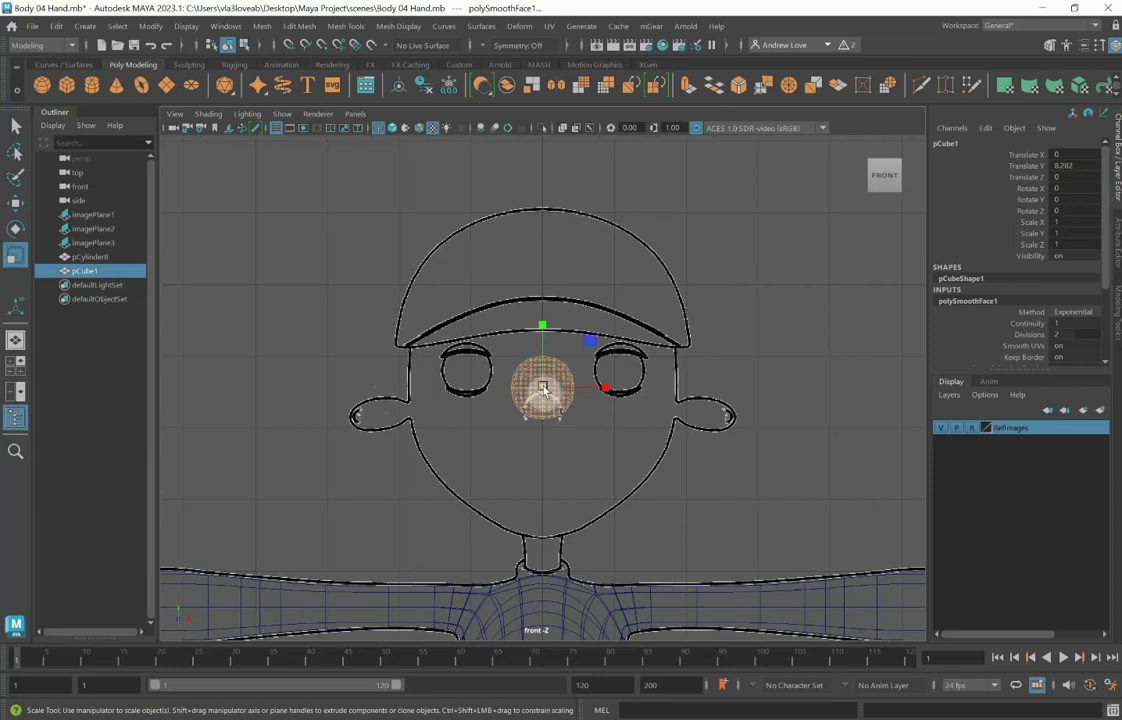
pyautogui.moveTo(543, 389); pyautogui.dragTo(602, 410)
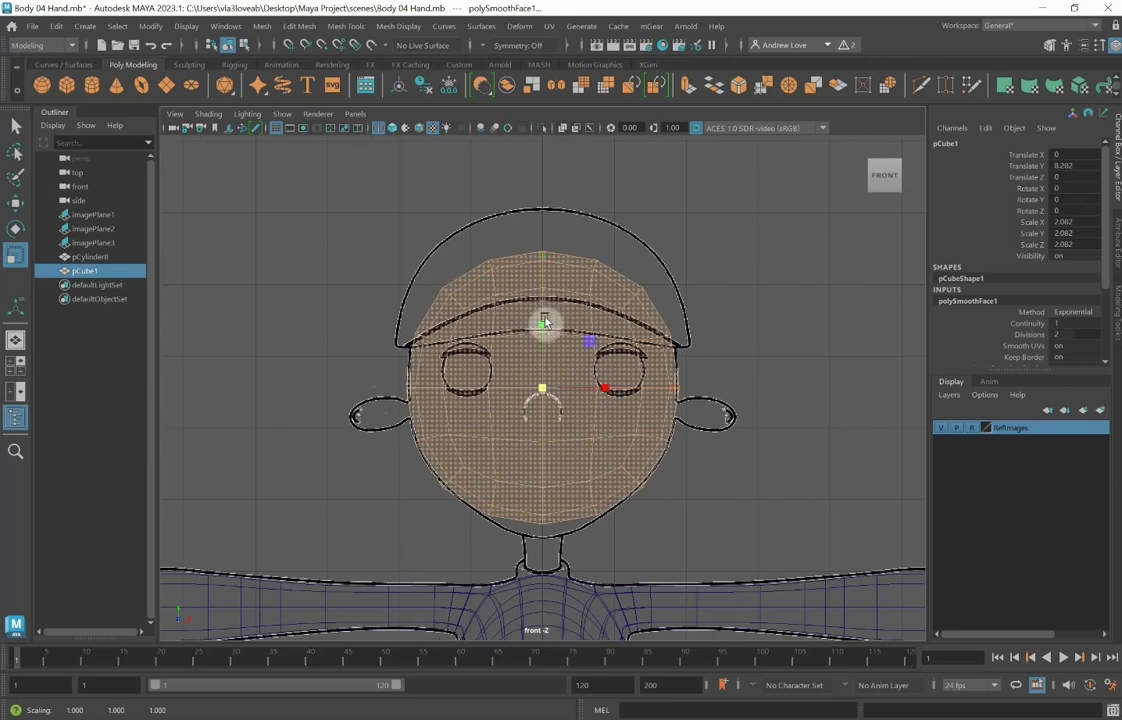
pyautogui.moveTo(542, 327); pyautogui.dragTo(544, 316)
pyautogui.press('w')
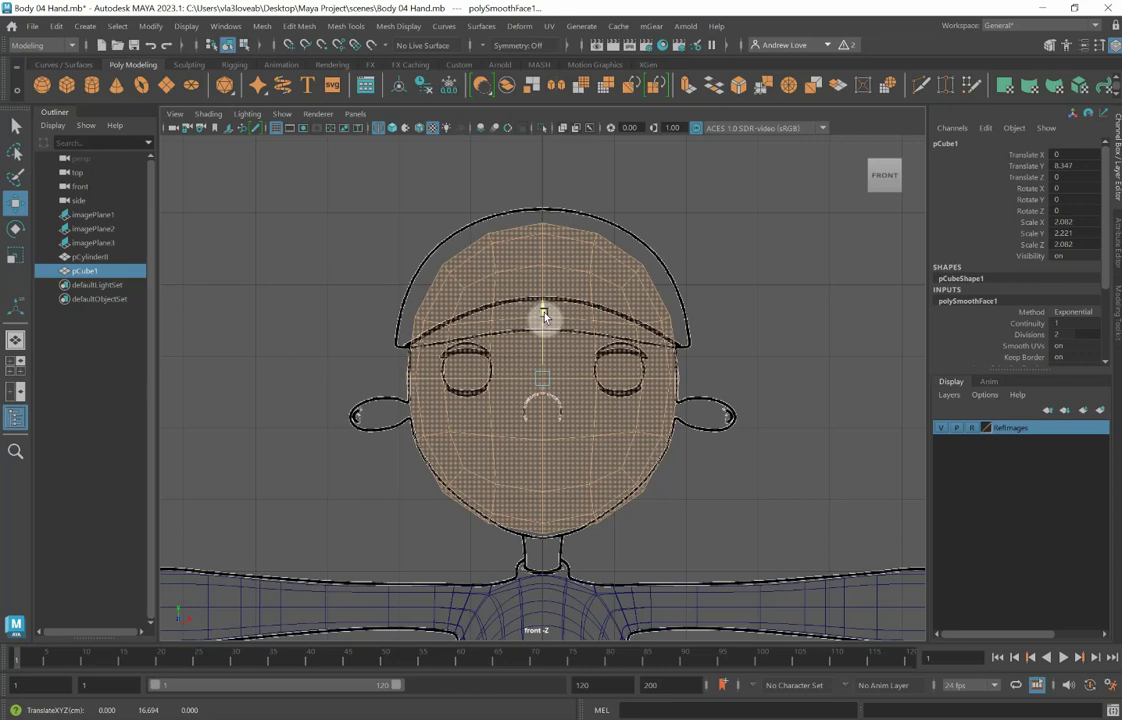
pyautogui.moveTo(544, 316); pyautogui.dragTo(544, 316)
# Step: In the side view, move the head mesh forward to about Z 0.19 to match the face profile
pyautogui.press('space')
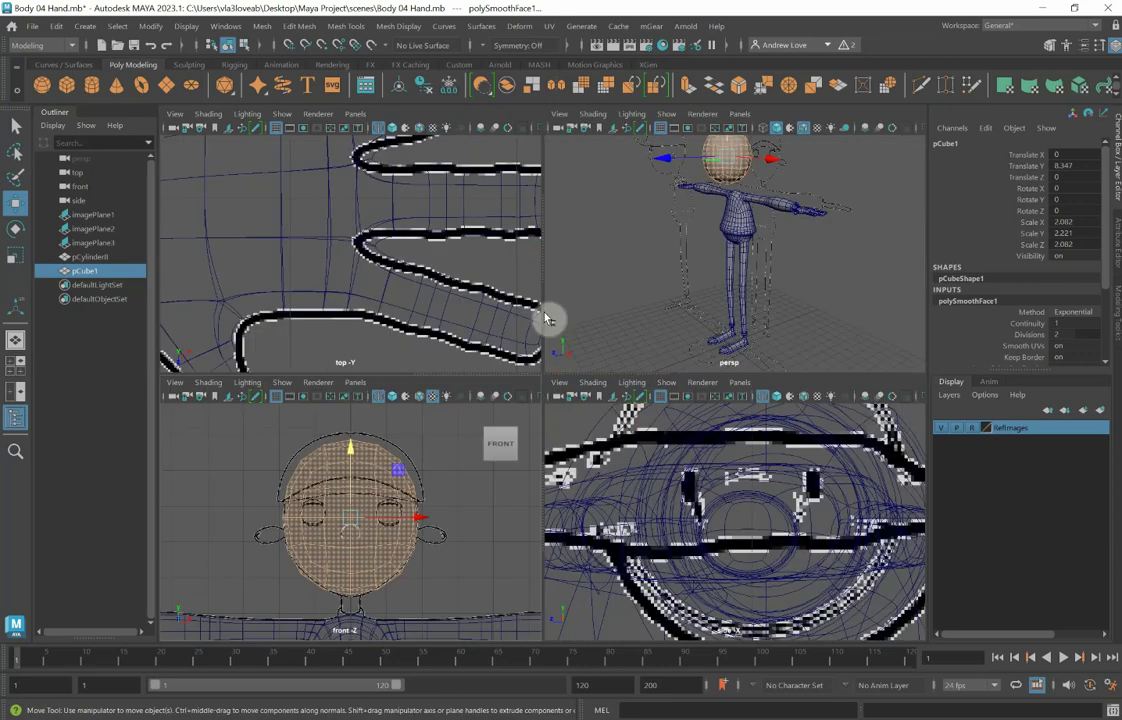
pyautogui.press('space')
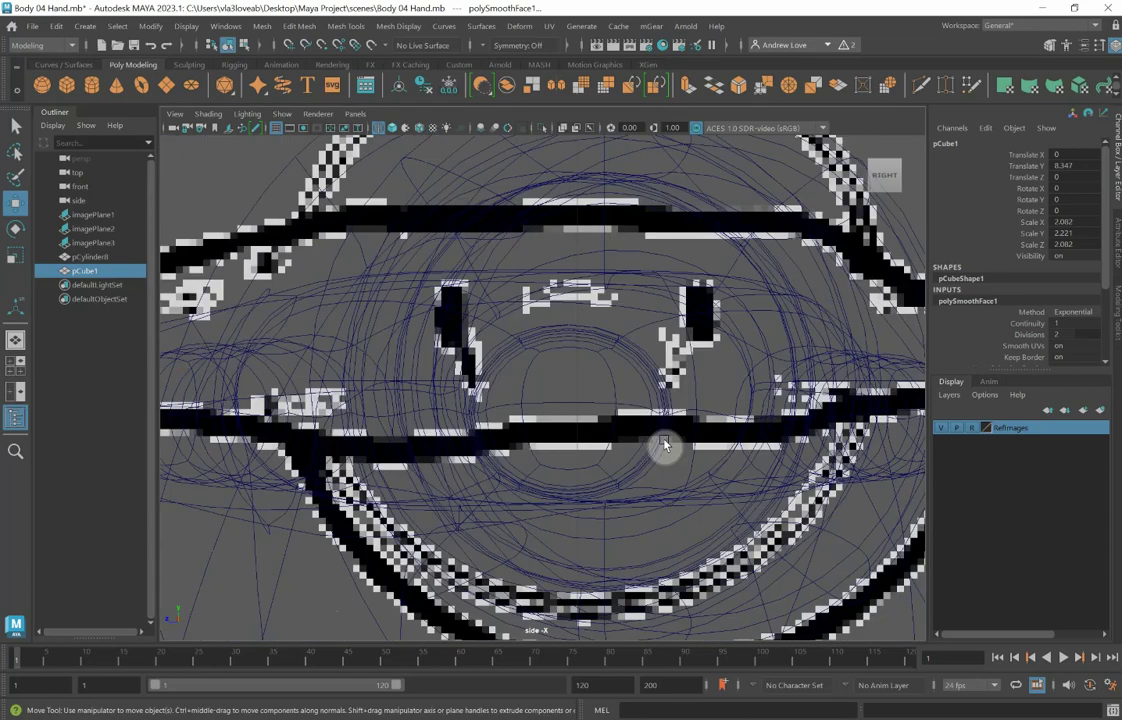
pyautogui.press('f')
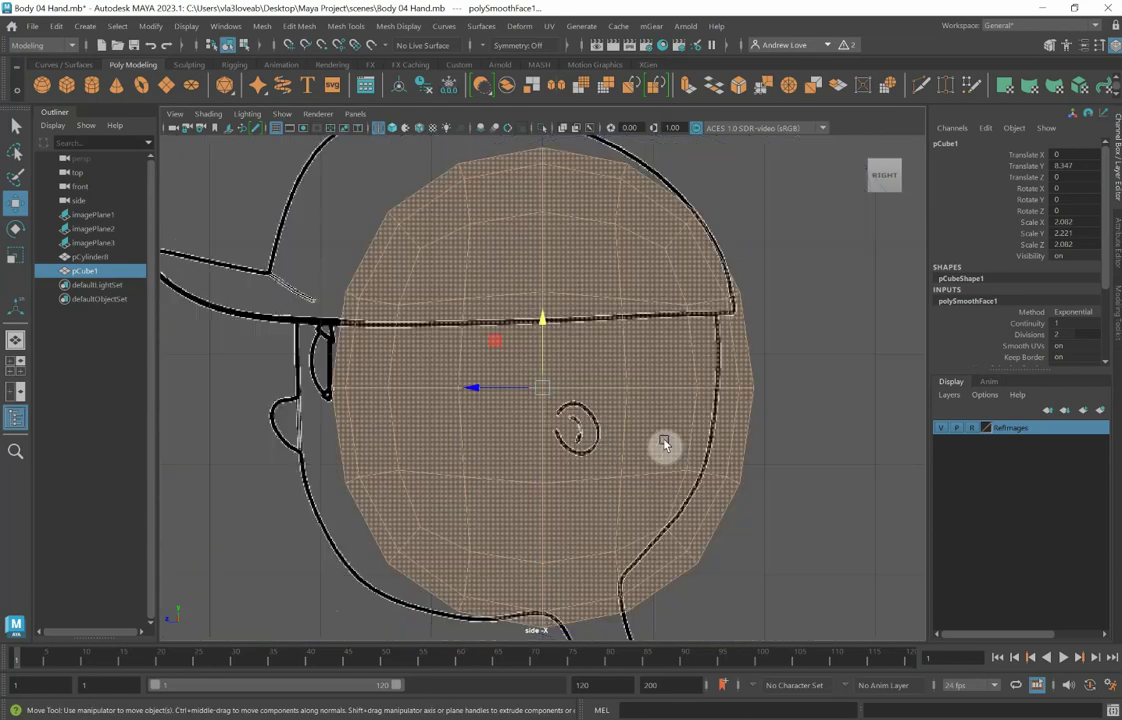
pyautogui.moveTo(473, 391); pyautogui.dragTo(452, 391, button='middle')
pyautogui.scroll(-5, 401, 368)
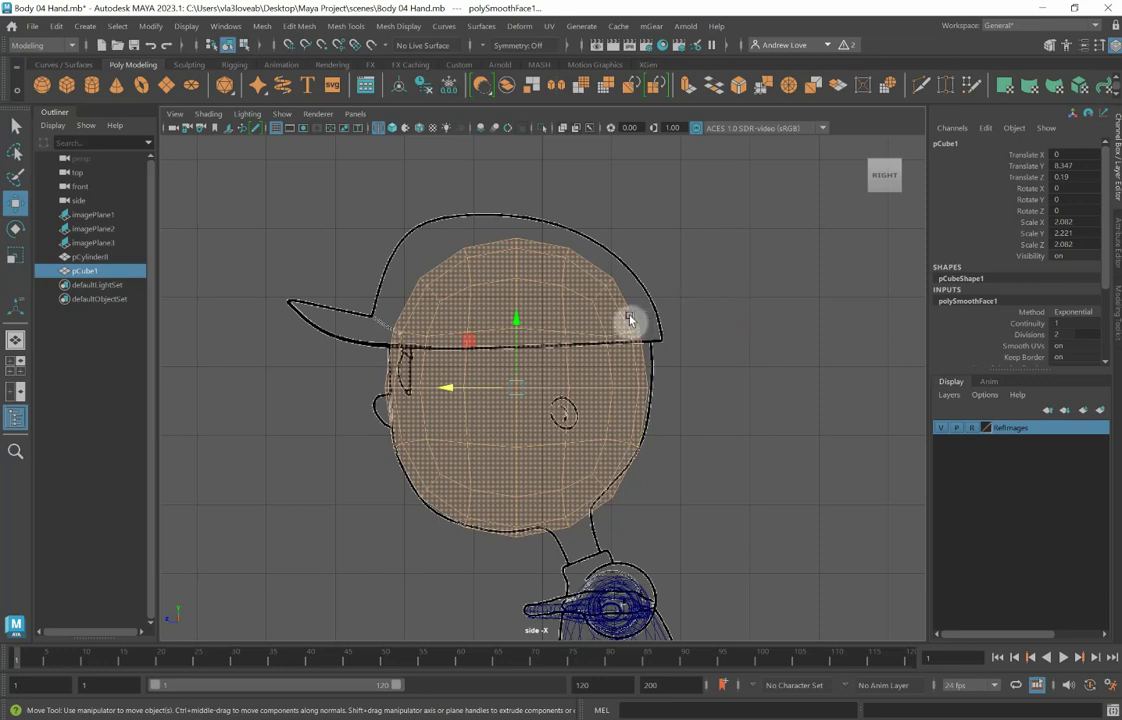
# Step: Raise the head's bottom centre vertices in the side view to meet the reference line under the chin
pyautogui.moveTo(631, 318); pyautogui.dragTo(588, 318, button='right')
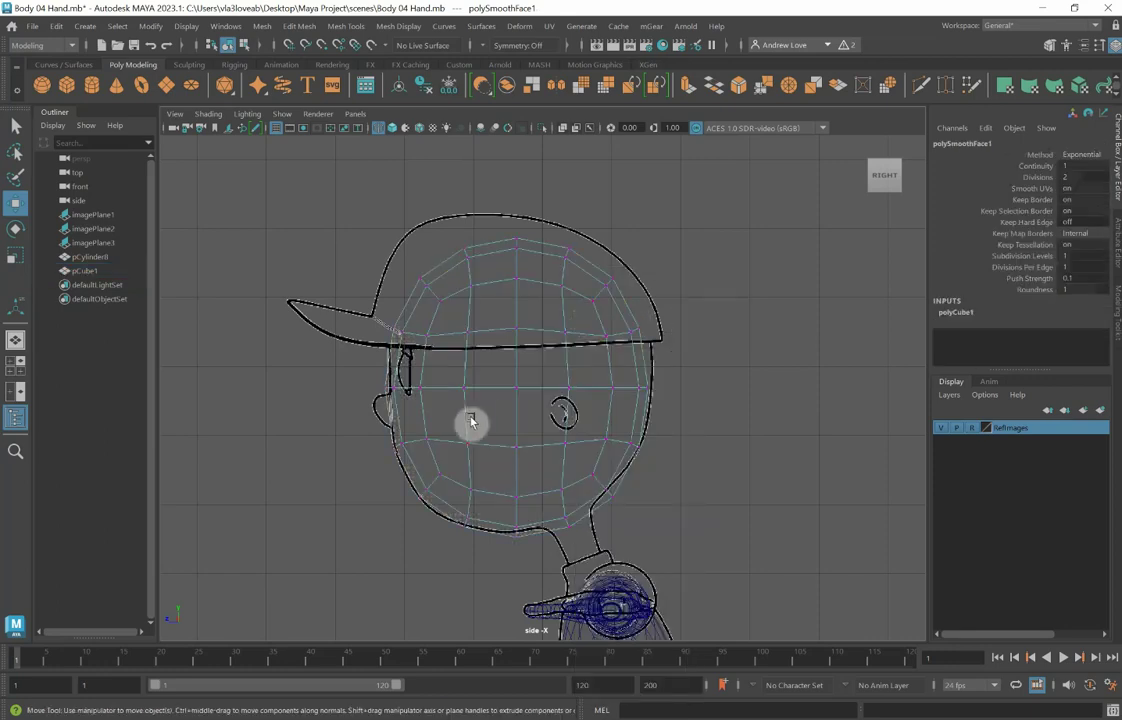
pyautogui.scroll(1, 450, 429)
pyautogui.keyDown('alt'); pyautogui.moveTo(354, 571); pyautogui.dragTo(371, 426, button='middle'); pyautogui.keyUp('alt')
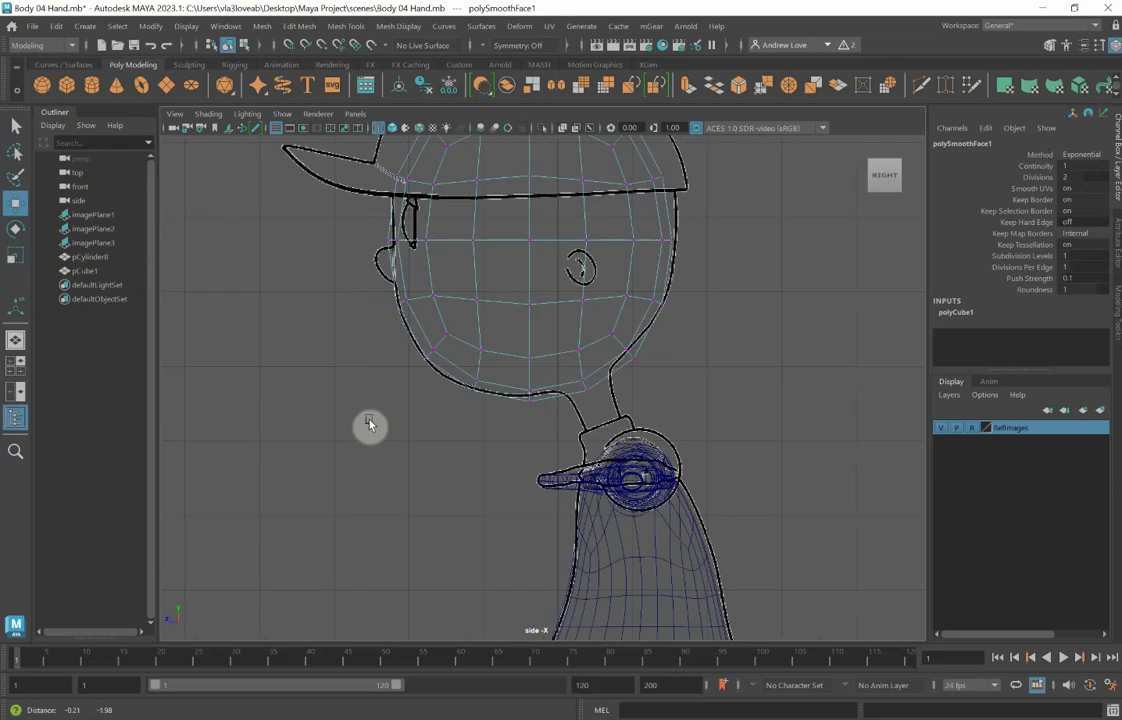
pyautogui.scroll(5, 371, 426)
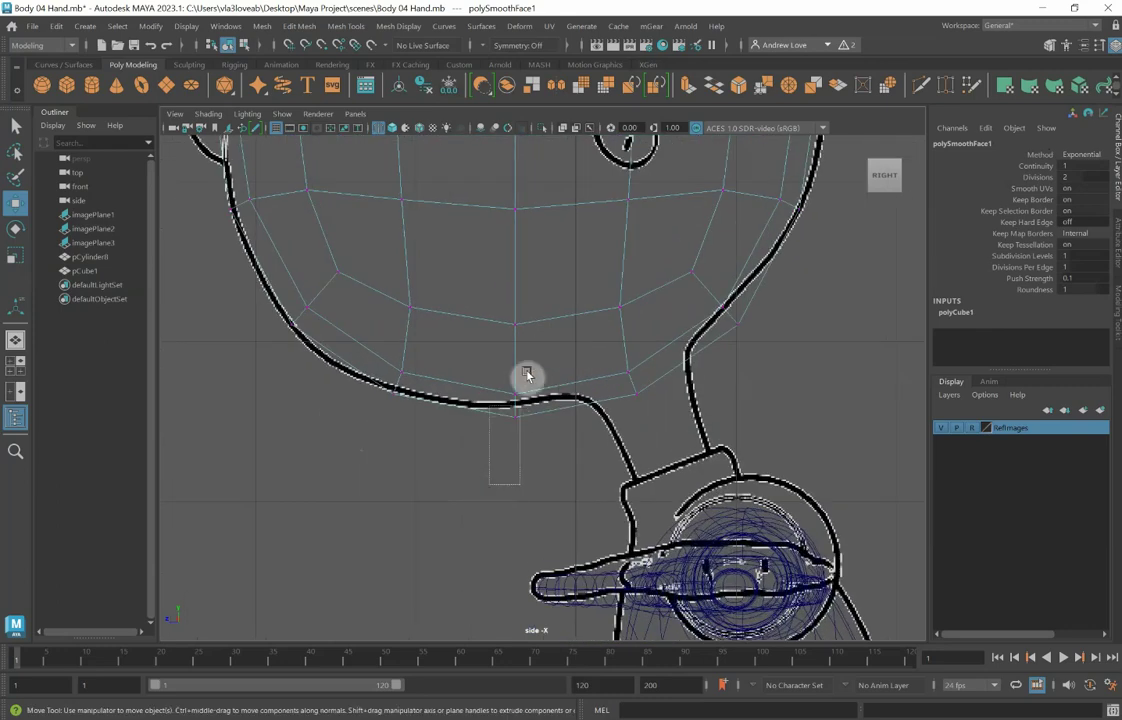
pyautogui.click(515, 404)
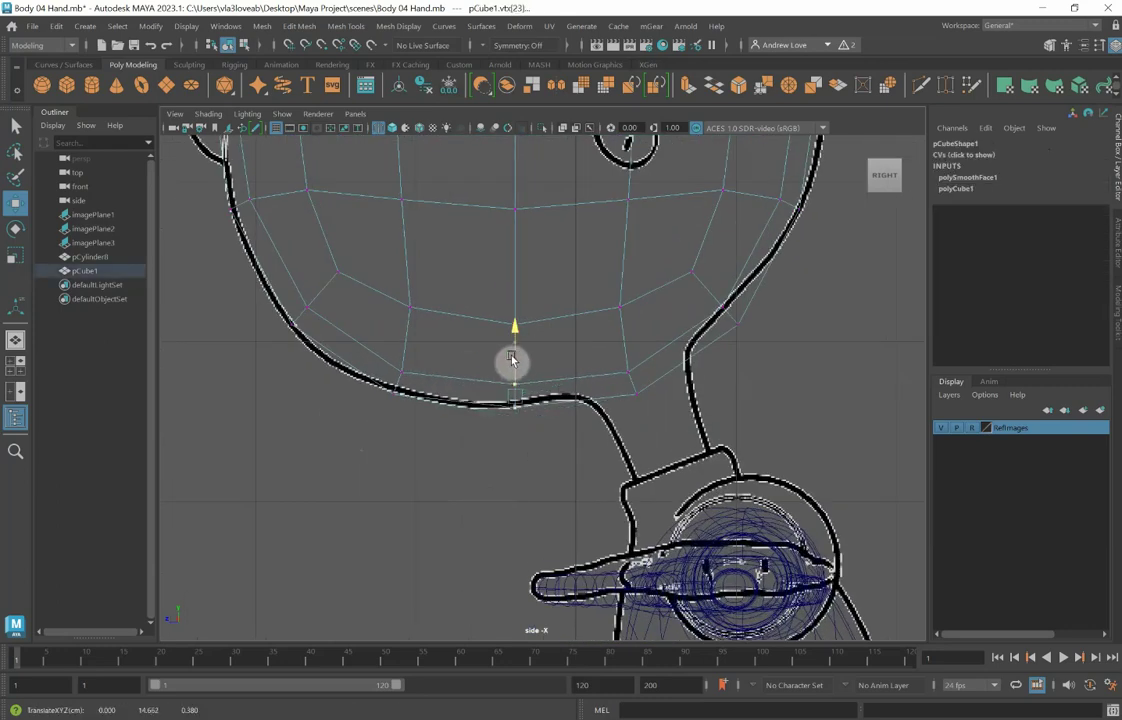
# Step: Move the lower back vertices of the head up and inward to follow the reference curve above the neck
pyautogui.moveTo(684, 270); pyautogui.dragTo(726, 318)
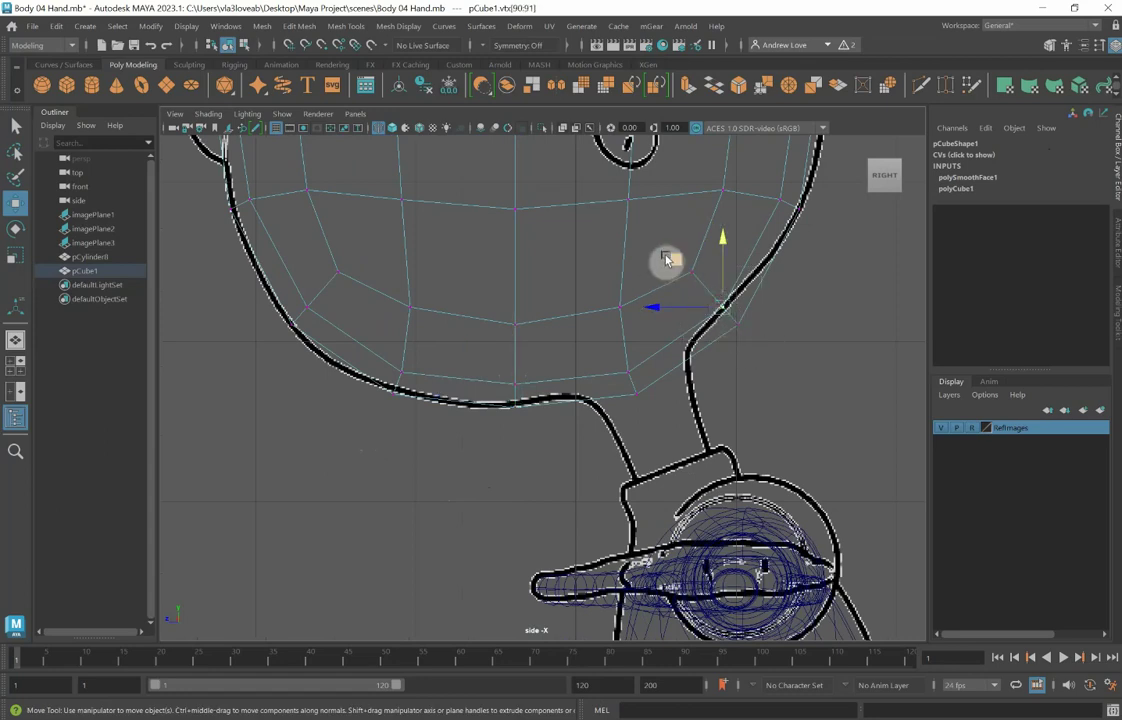
pyautogui.moveTo(664, 263); pyautogui.dragTo(731, 333, button='middle')
pyautogui.hotkey('ctrl', 'z')
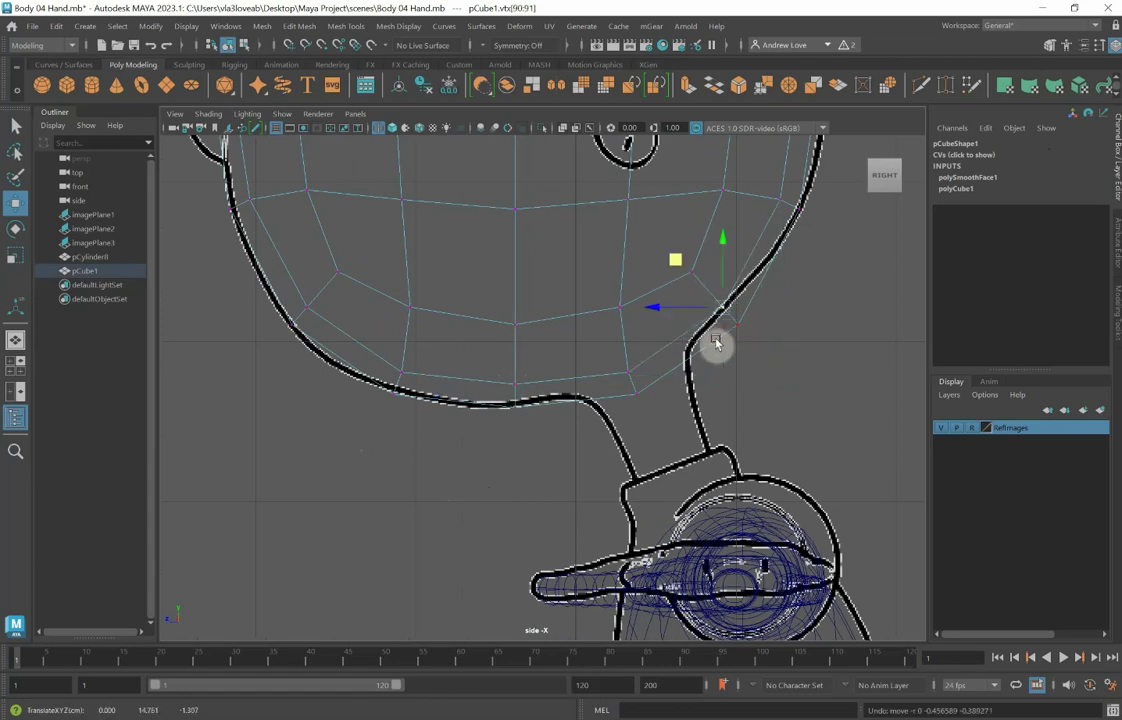
pyautogui.moveTo(777, 370); pyautogui.dragTo(697, 279)
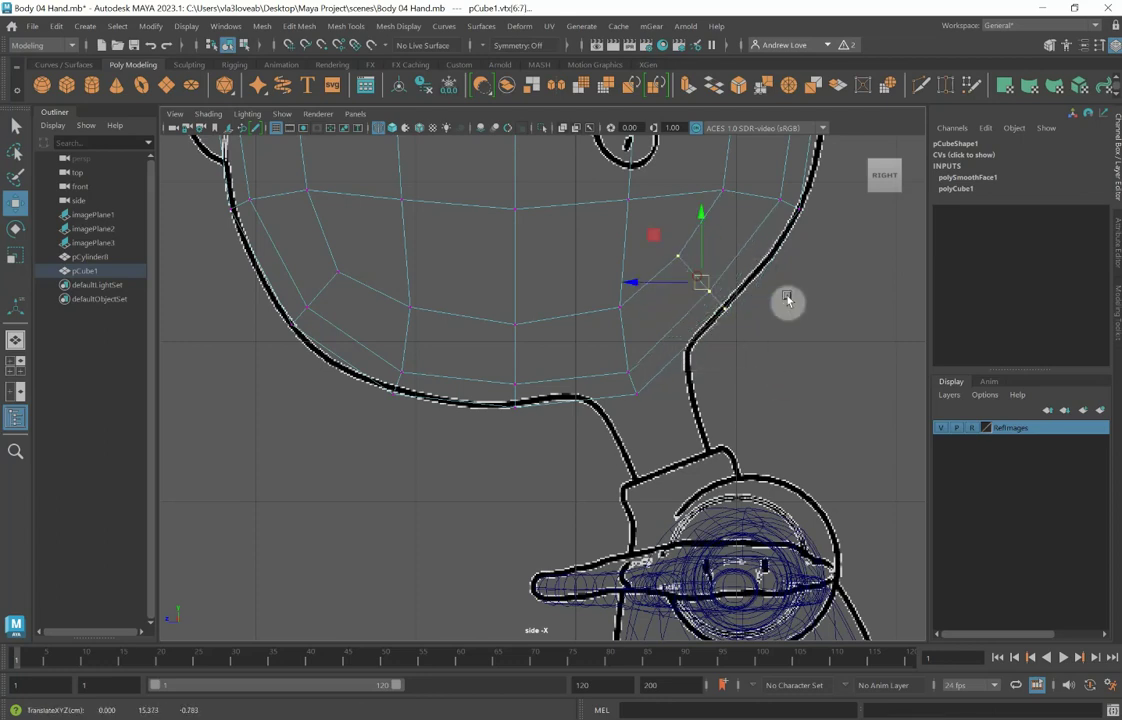
# Step: Select all vertices of the upper head above the cap's lower edge and raise them toward the cap's crown
pyautogui.keyDown('alt'); pyautogui.moveTo(791, 322); pyautogui.dragTo(750, 435, button='middle'); pyautogui.keyUp('alt')
pyautogui.keyDown('alt'); pyautogui.moveTo(806, 298); pyautogui.dragTo(787, 429, button='middle'); pyautogui.keyUp('alt')
pyautogui.scroll(2, 786, 426)
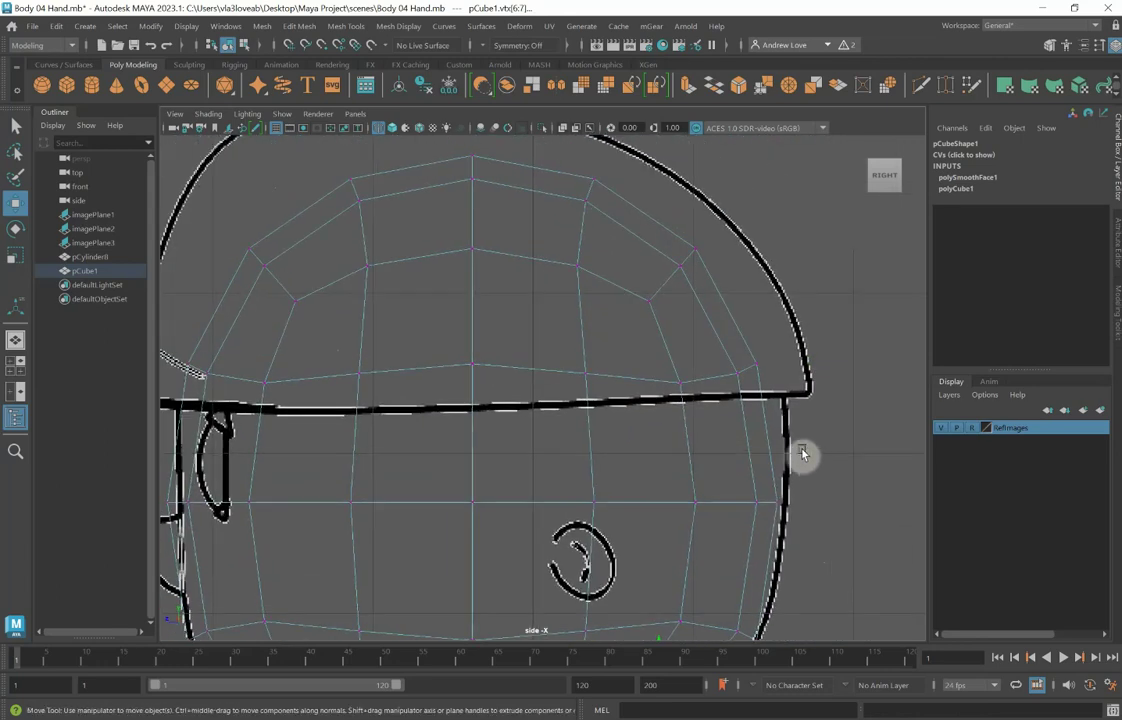
pyautogui.scroll(-8, 646, 358)
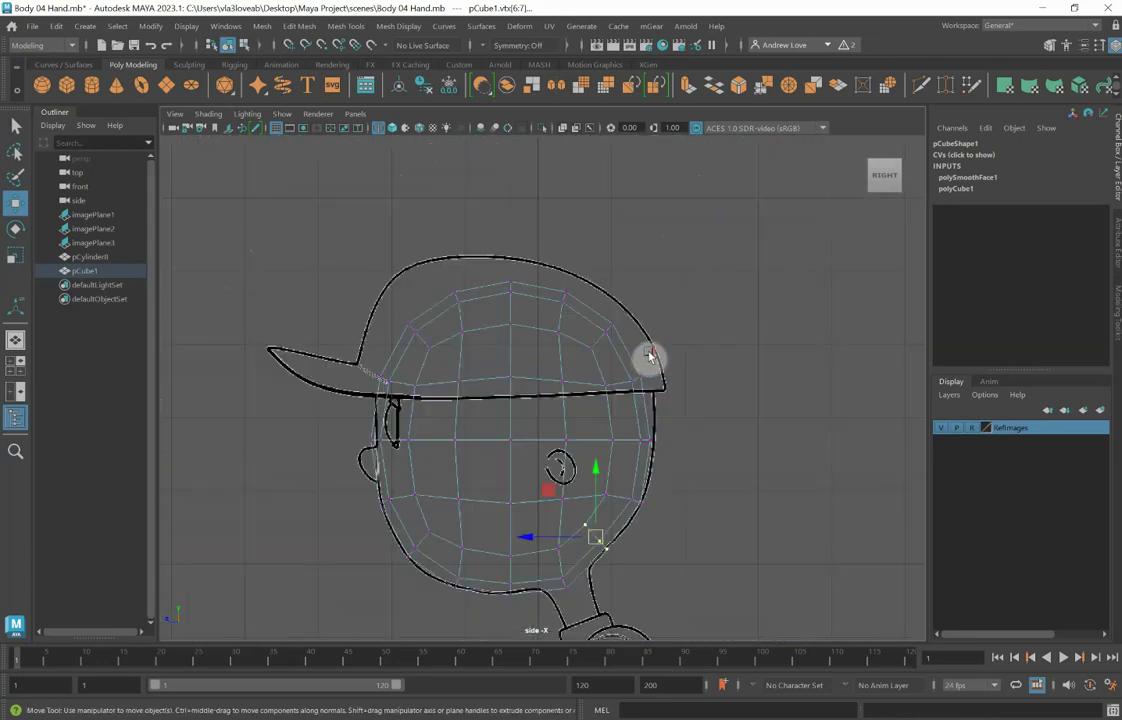
pyautogui.scroll(1, 535, 357)
pyautogui.moveTo(295, 226); pyautogui.dragTo(677, 400)
pyautogui.moveTo(505, 268); pyautogui.dragTo(501, 253)
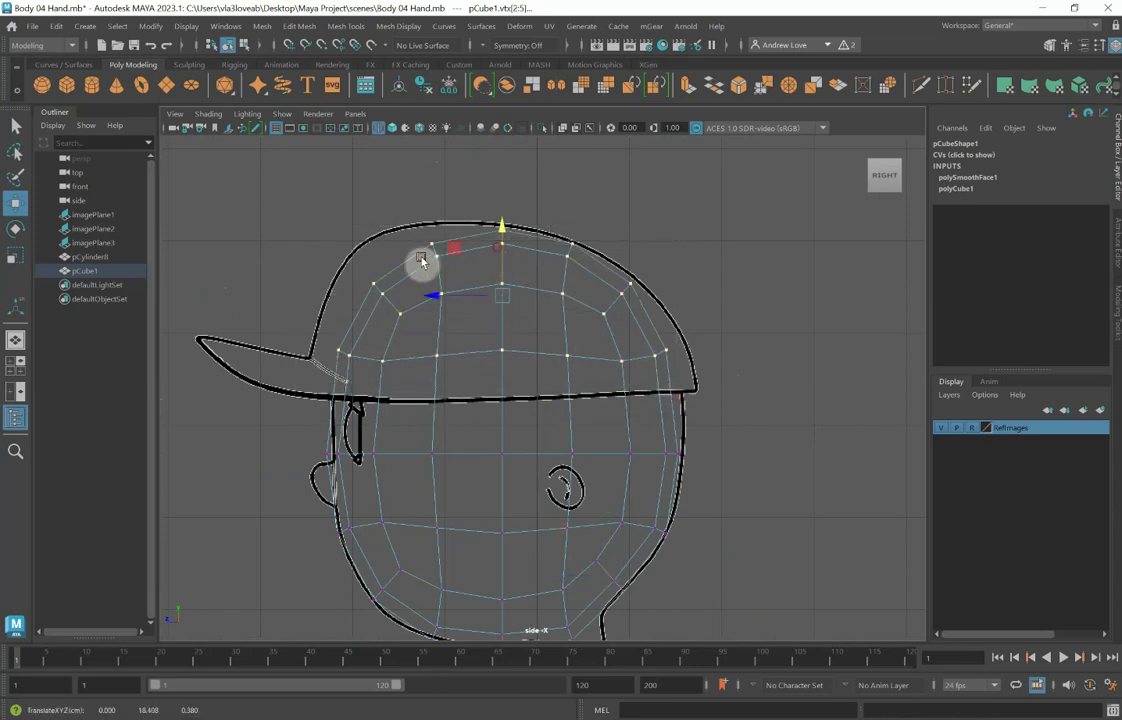
# Step: Fine-tune the vertices at the forehead, crown and upper back of the head to sit just inside the cap outline
pyautogui.moveTo(335, 261); pyautogui.dragTo(384, 292)
pyautogui.moveTo(410, 207); pyautogui.dragTo(662, 337)
pyautogui.moveTo(531, 221); pyautogui.dragTo(533, 228)
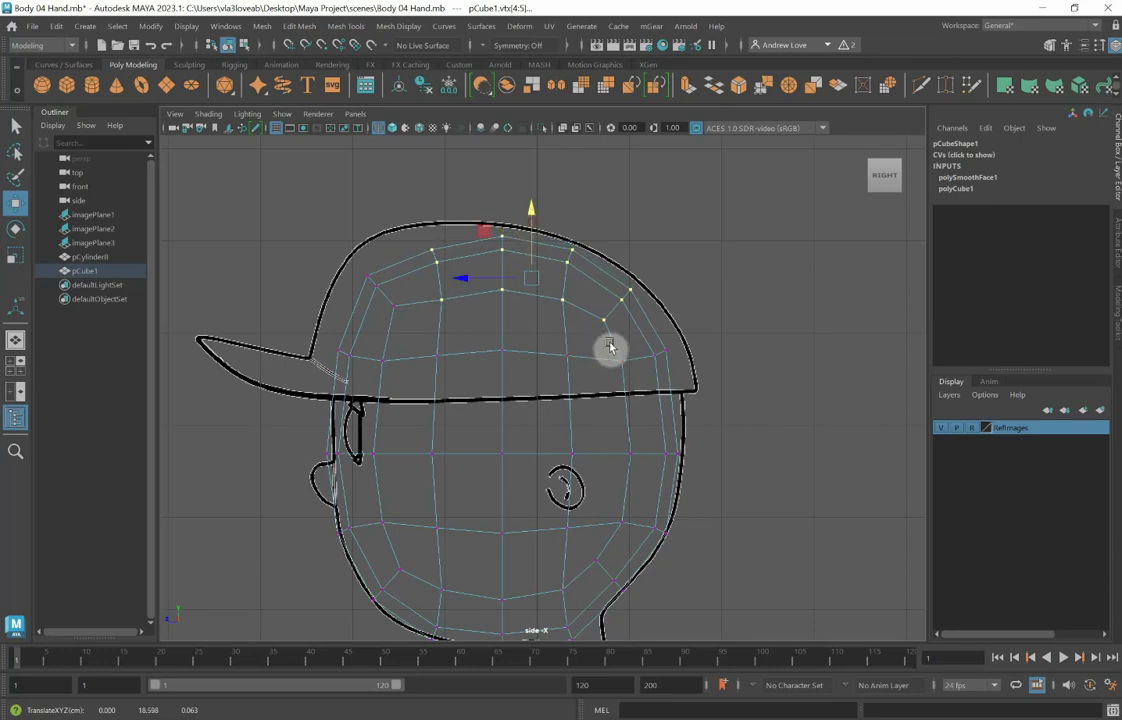
pyautogui.moveTo(609, 339); pyautogui.dragTo(595, 361)
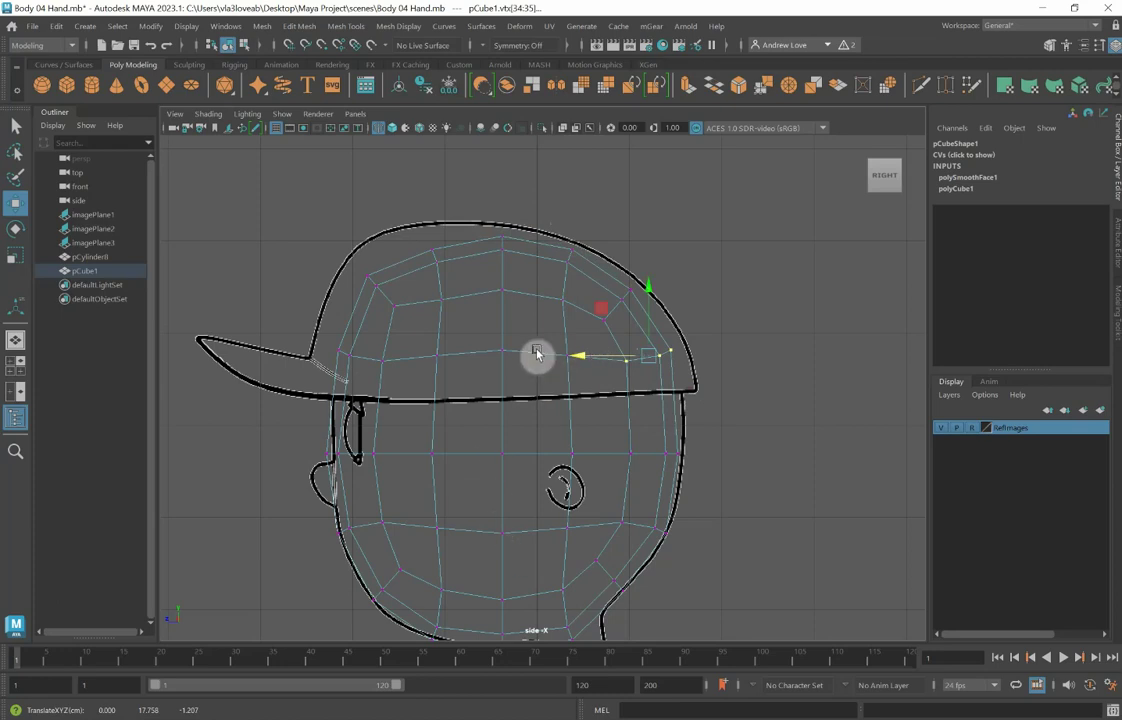
# Step: Flatten the horizontal edge loops directly above and below the head's middle loop by scaling each vertically
pyautogui.moveTo(537, 353); pyautogui.dragTo(538, 313, button='right')
pyautogui.click(539, 358)
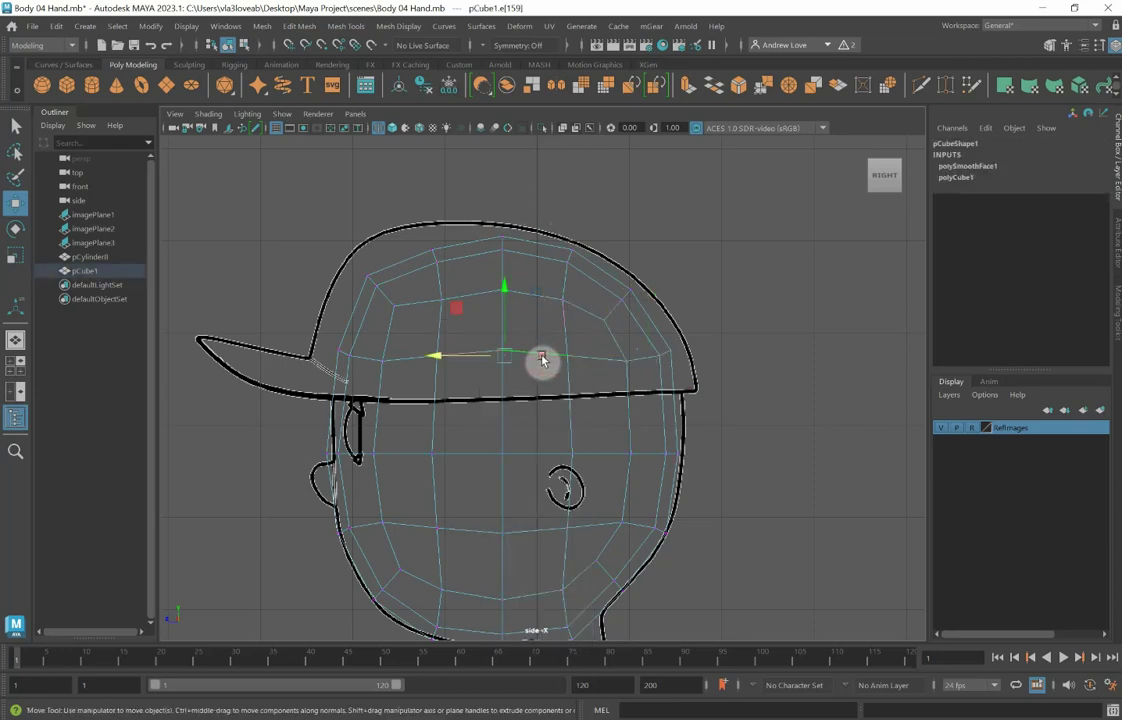
pyautogui.click(545, 360)
pyautogui.press('r')
pyautogui.moveTo(501, 293); pyautogui.dragTo(540, 540)
pyautogui.click(528, 535)
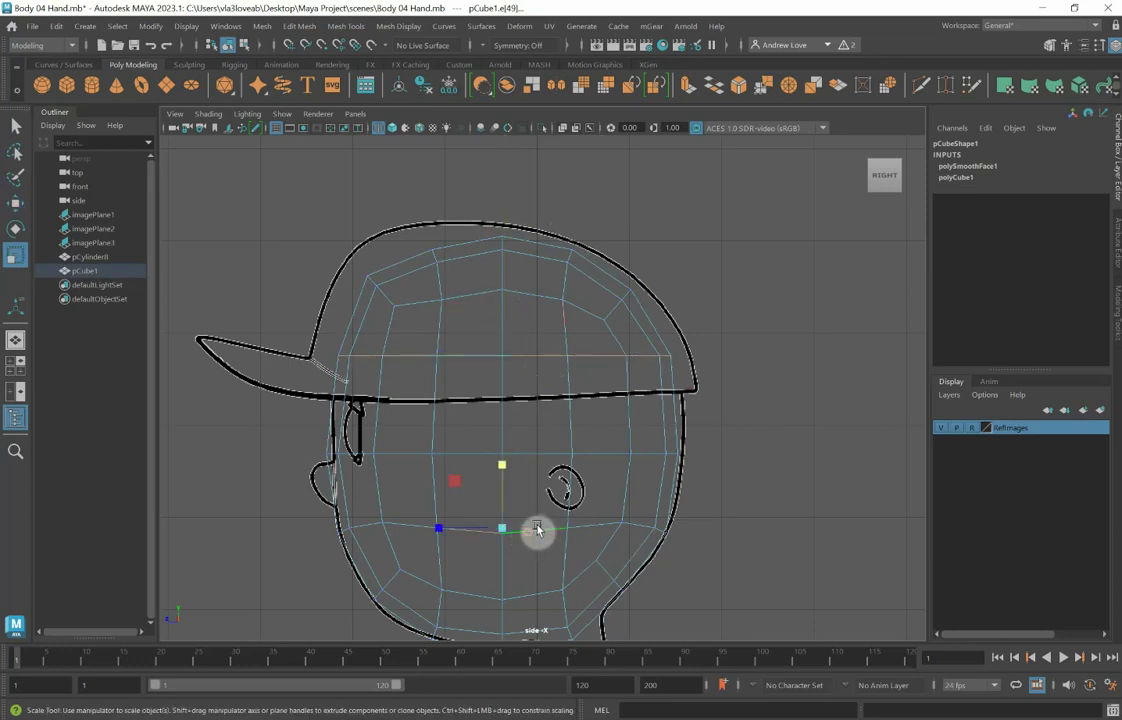
pyautogui.moveTo(508, 469)
pyautogui.mouseDown()
pyautogui.moveTo(505, 574)
pyautogui.moveTo(509, 491)
pyautogui.mouseUp()
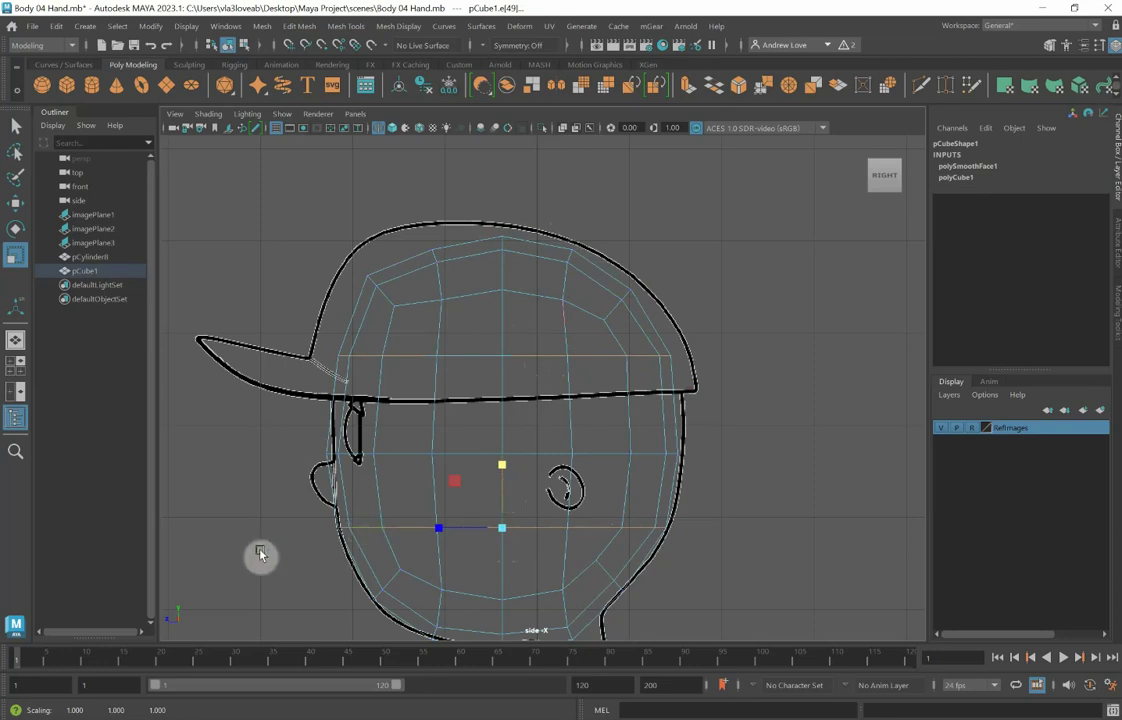
pyautogui.keyDown('alt'); pyautogui.moveTo(263, 553); pyautogui.dragTo(290, 441, button='middle'); pyautogui.keyUp('alt')
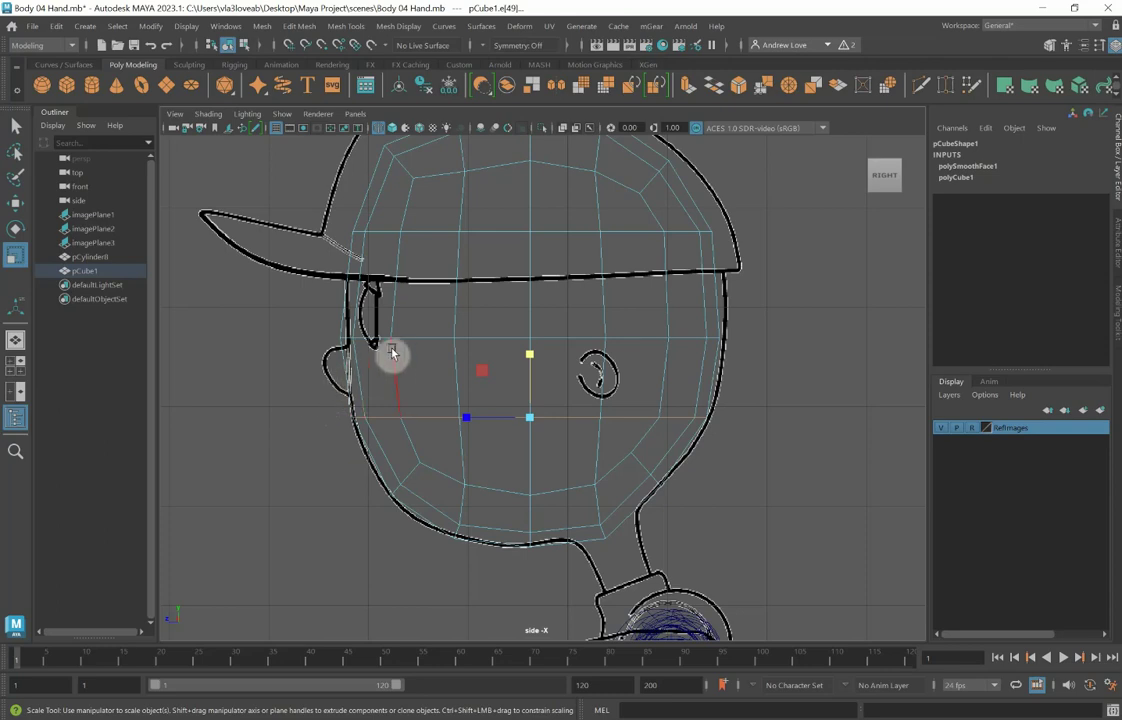
# Step: Move the face vertices on the head's middle loop back onto the reference profile and adjust the vertices just above the neck
pyautogui.moveTo(394, 350); pyautogui.dragTo(306, 323, button='right')
pyautogui.moveTo(306, 323); pyautogui.dragTo(378, 347)
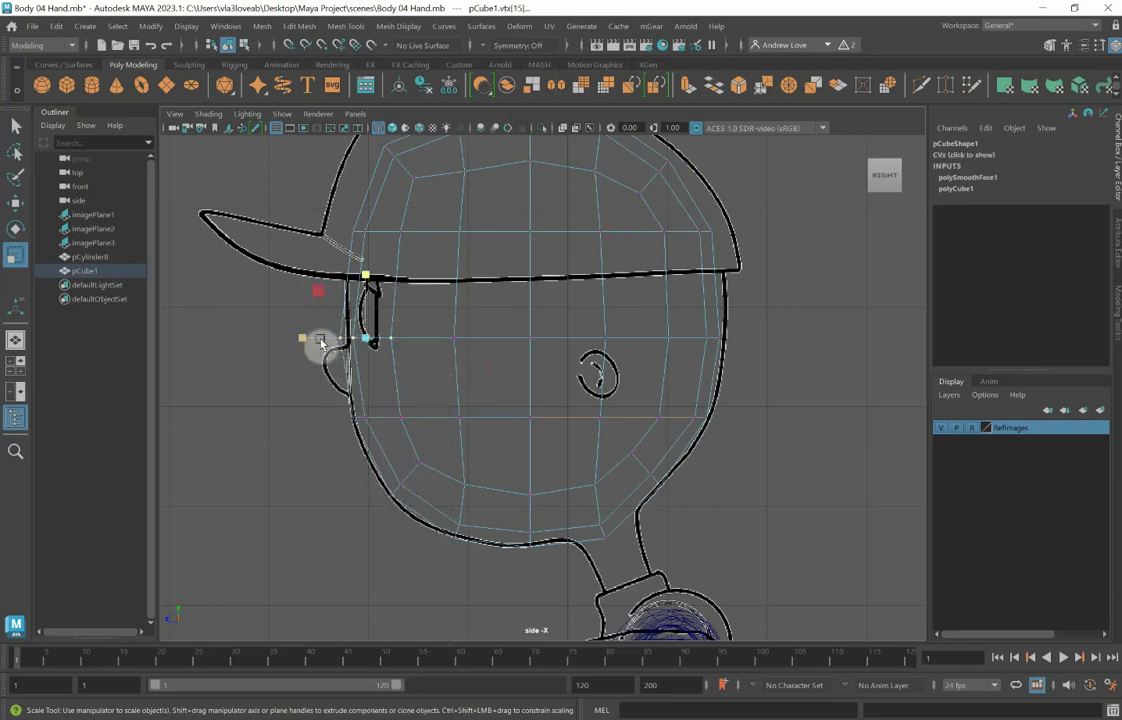
pyautogui.press('w')
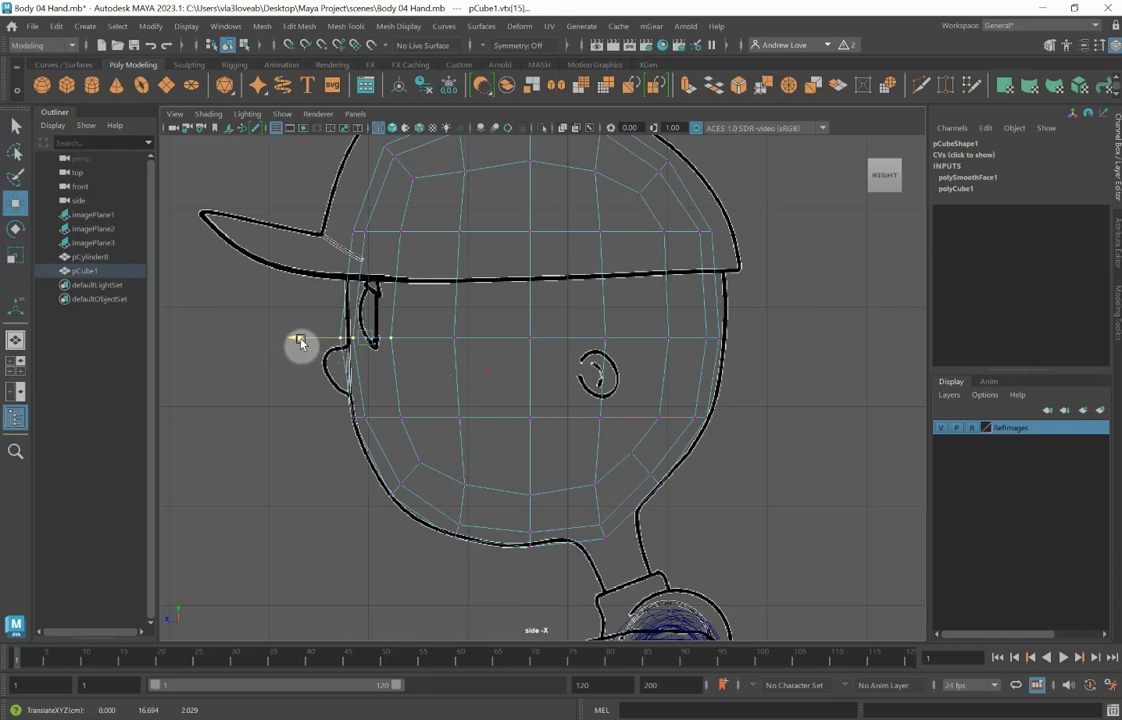
pyautogui.moveTo(300, 341); pyautogui.dragTo(305, 343)
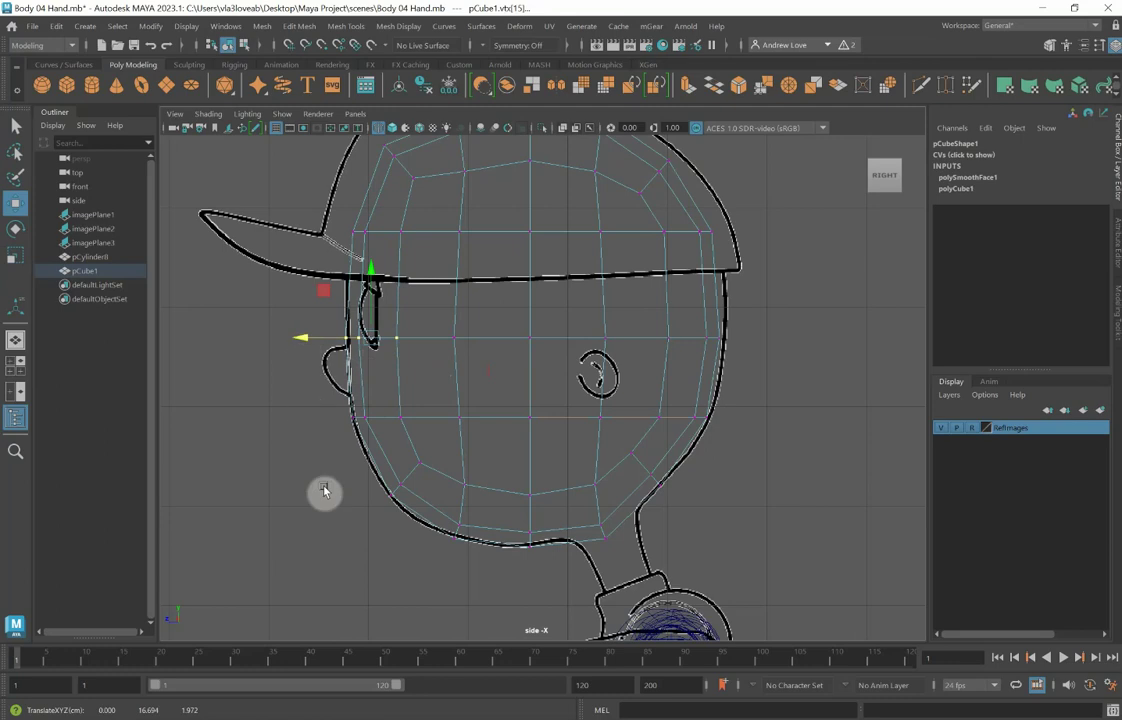
pyautogui.moveTo(583, 528); pyautogui.dragTo(608, 529)
pyautogui.scroll(-3, 588, 515)
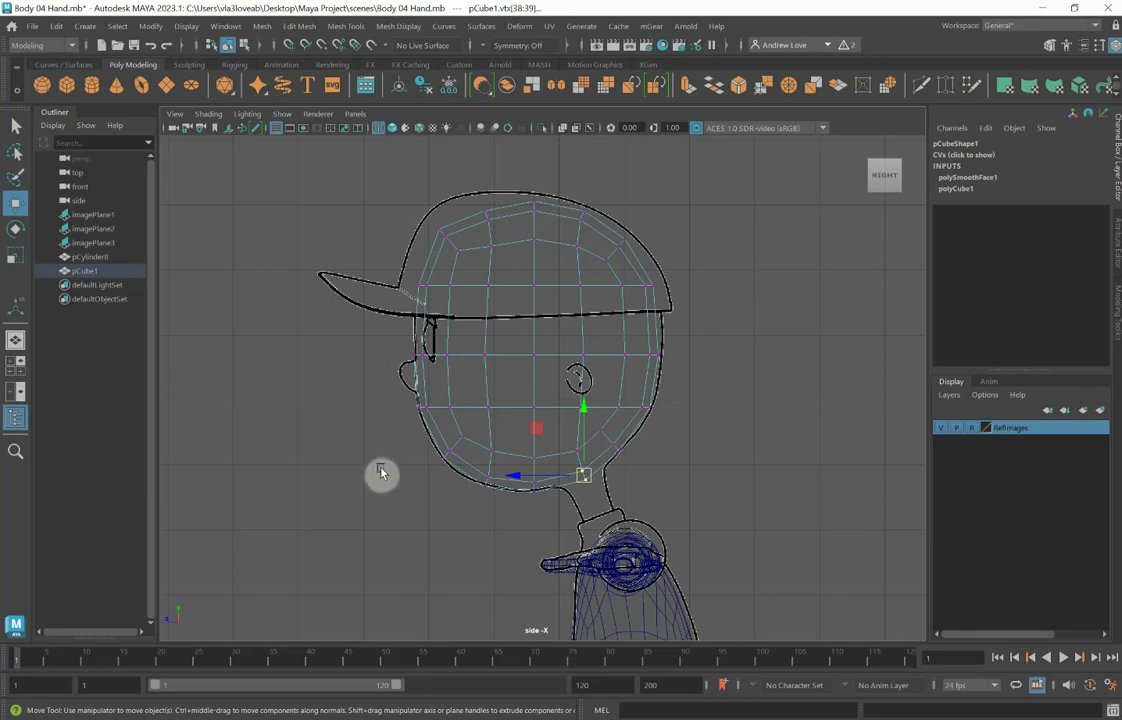
# Step: In the front view, lower the central chin vertices toward the reference outline and nudge the crown vertices down slightly
pyautogui.press('space')
pyautogui.press('space')
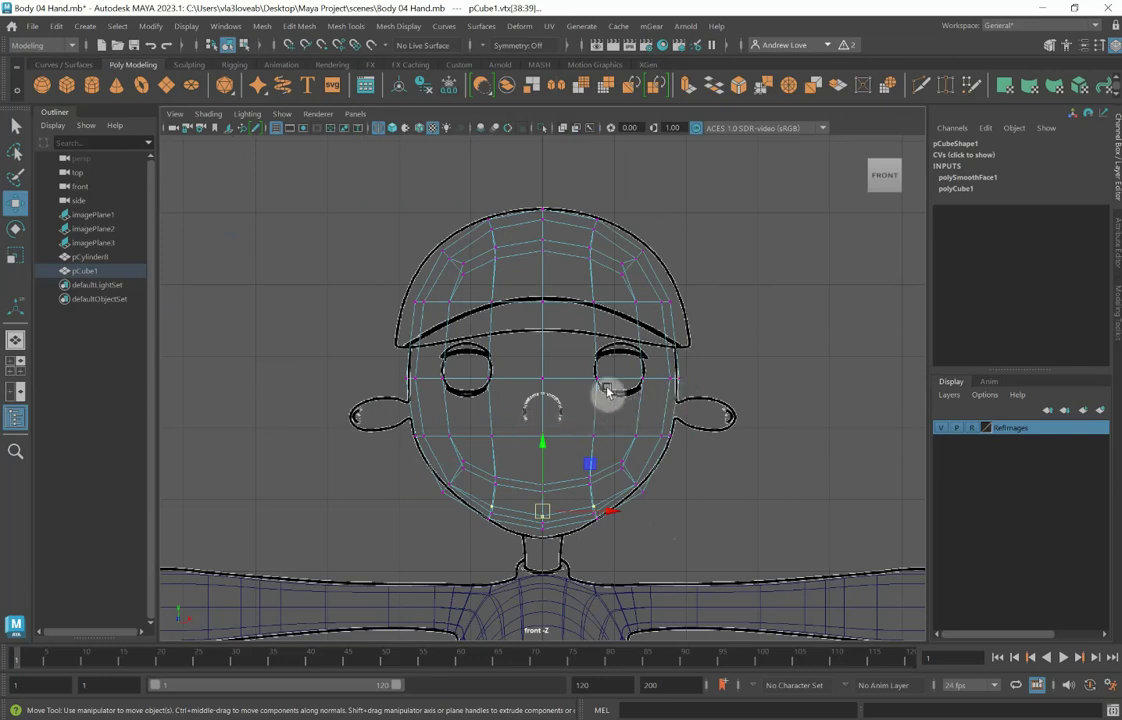
pyautogui.moveTo(388, 366); pyautogui.dragTo(705, 401)
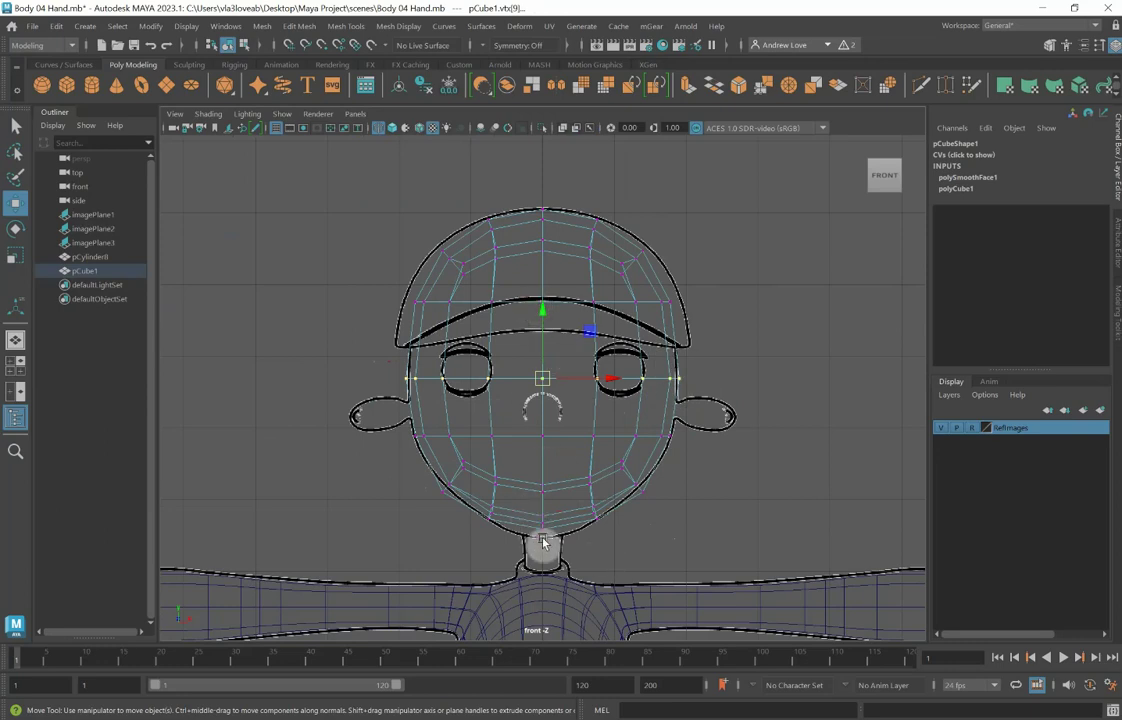
pyautogui.moveTo(528, 504); pyautogui.dragTo(566, 561)
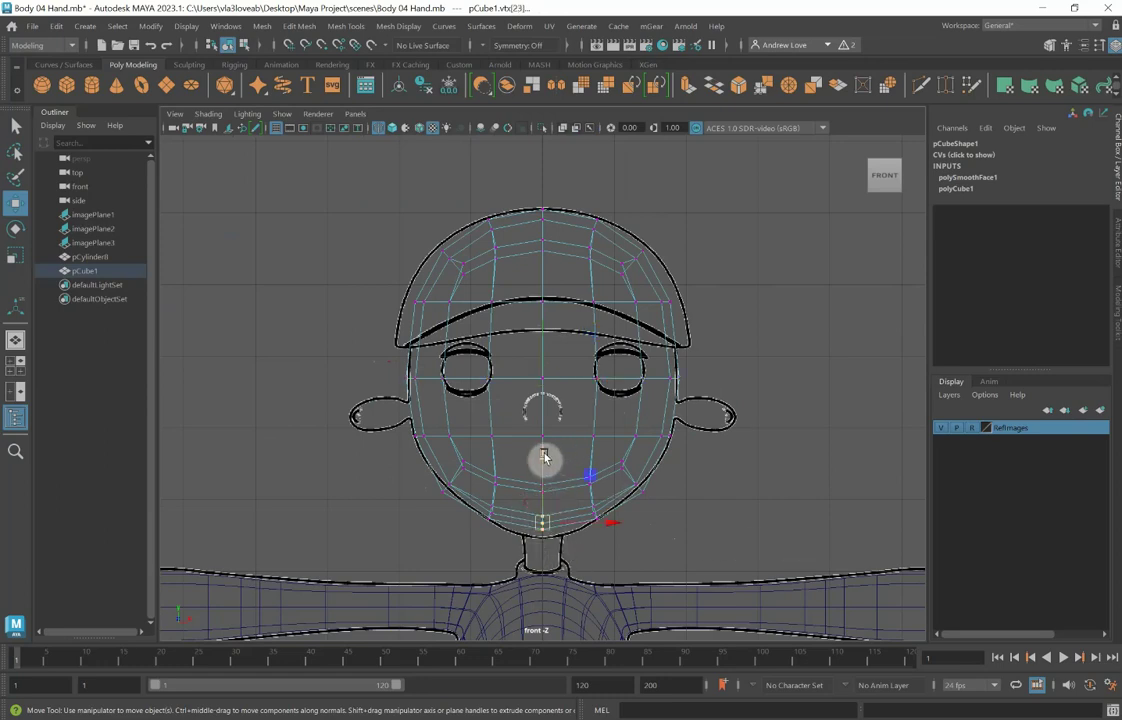
pyautogui.moveTo(542, 457); pyautogui.dragTo(543, 460)
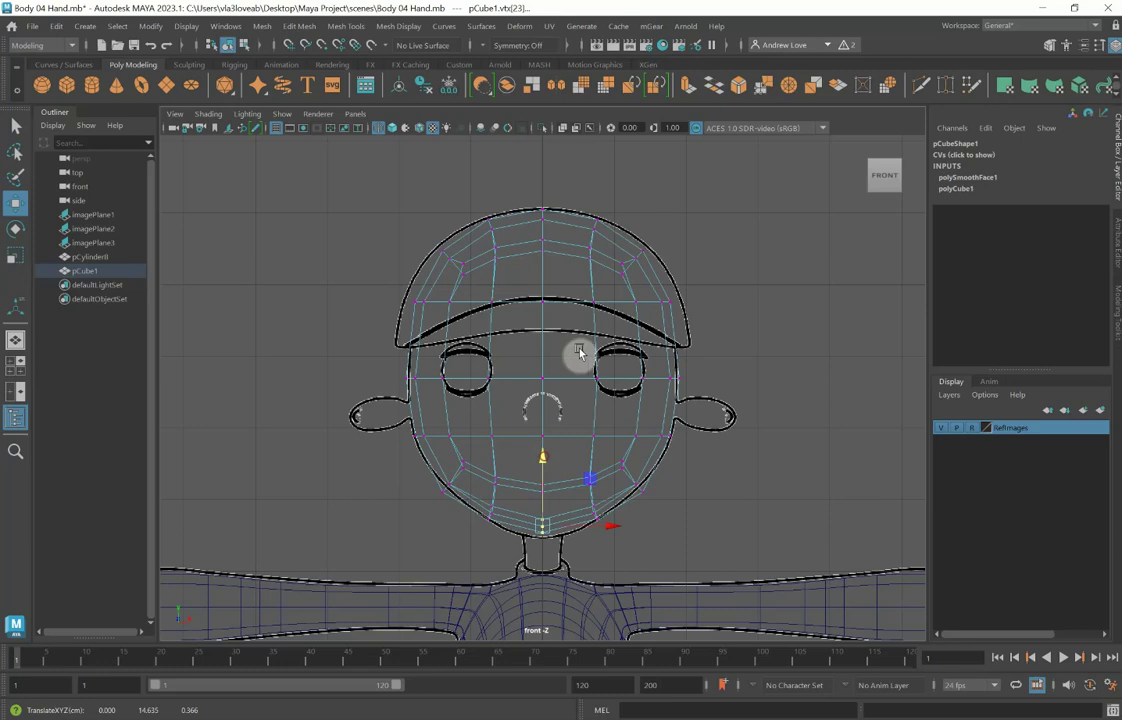
pyautogui.moveTo(411, 175); pyautogui.dragTo(650, 285)
pyautogui.moveTo(546, 173); pyautogui.dragTo(541, 178)
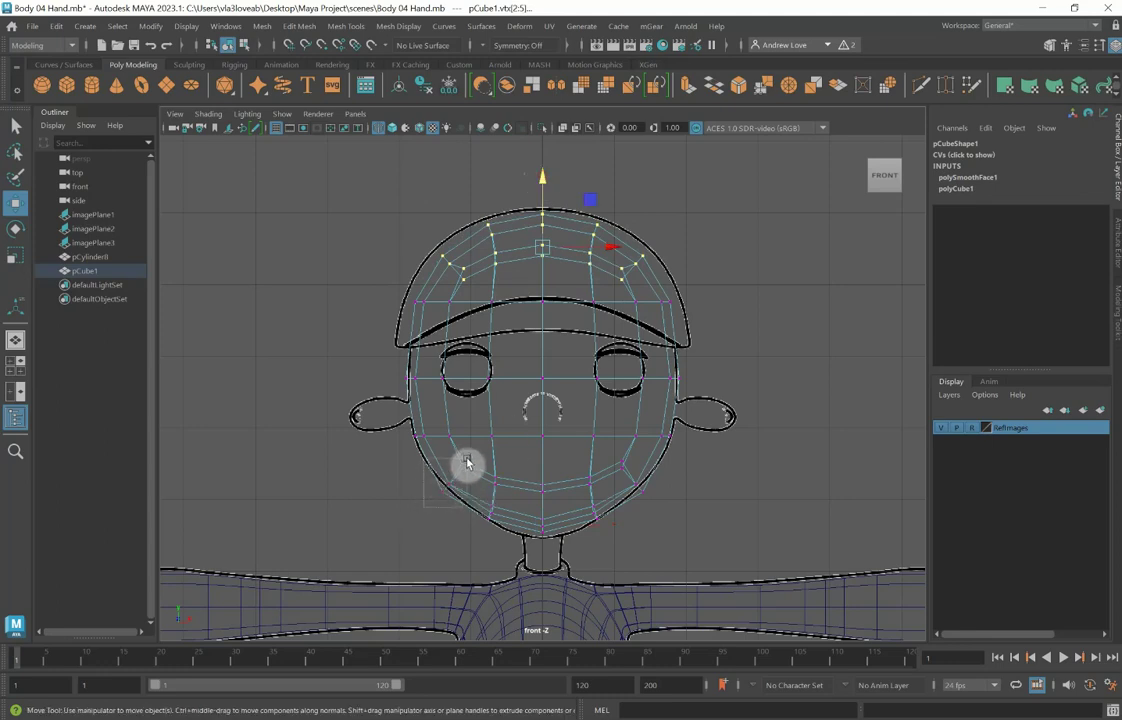
# Step: Move the lower cheek vertices inward and slightly up on both sides using Object X symmetry, and turn symmetry off
pyautogui.click(466, 462)
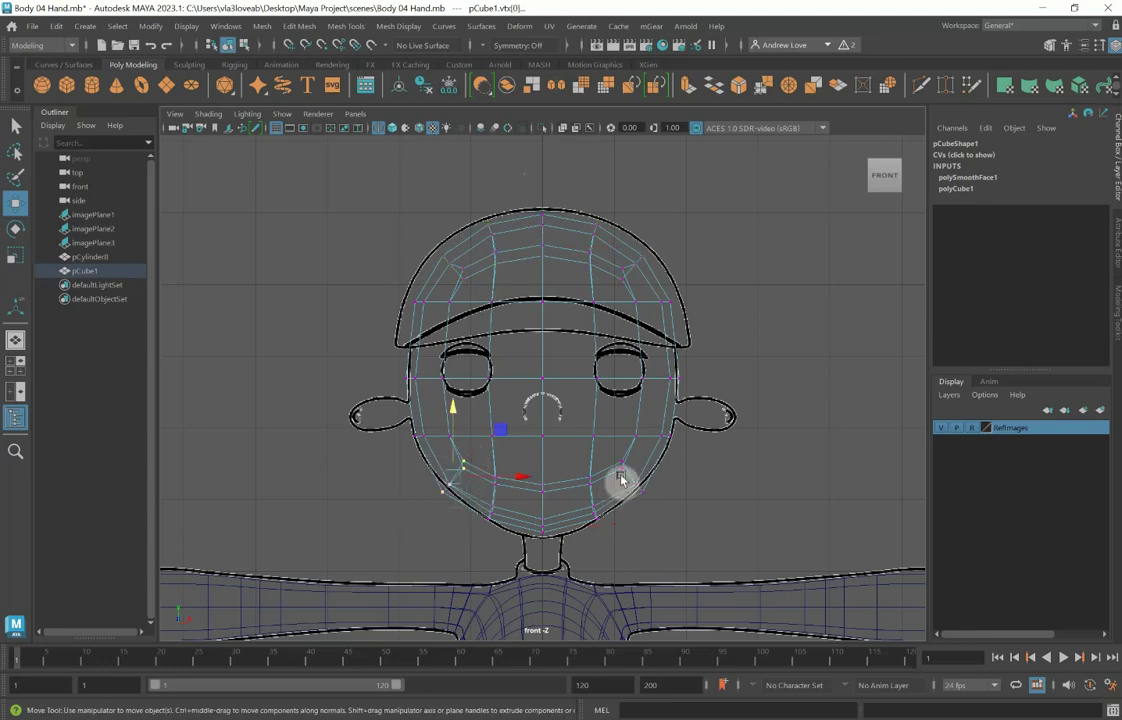
pyautogui.click(641, 501)
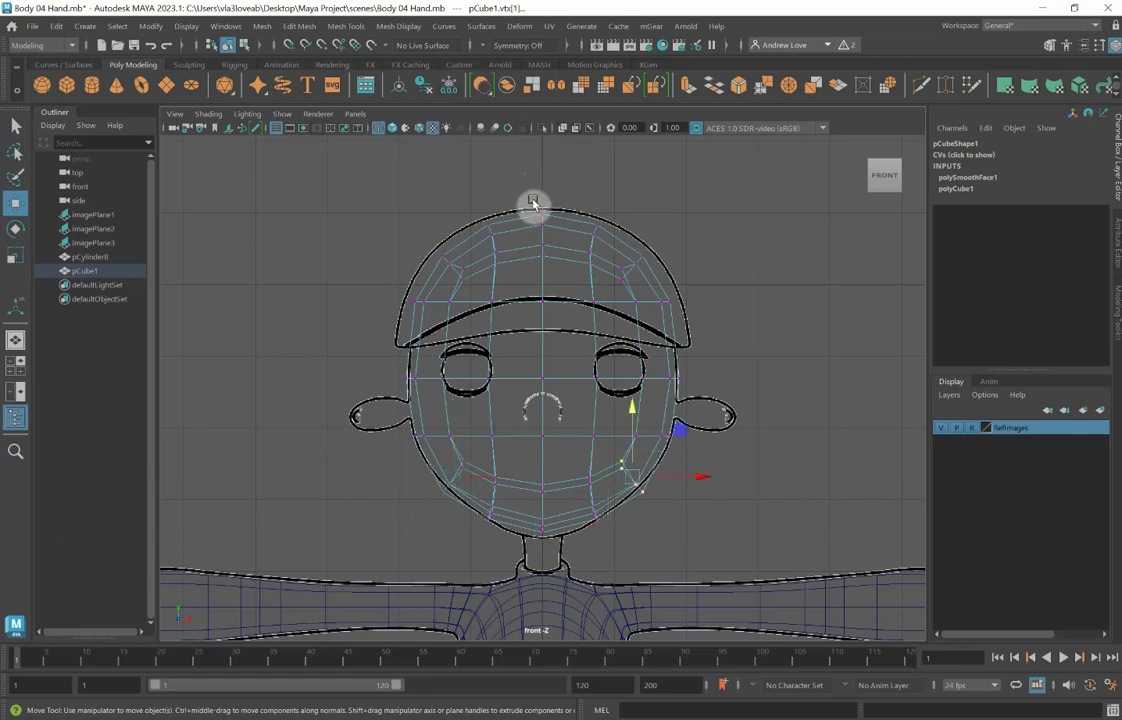
pyautogui.click(497, 45)
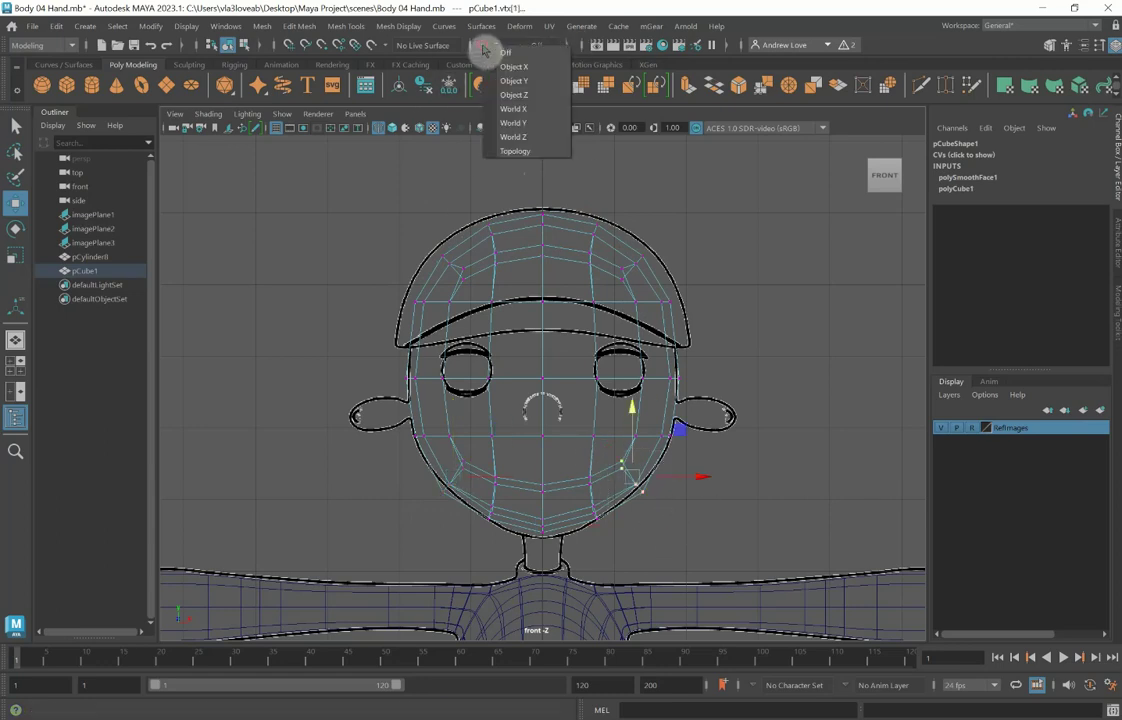
pyautogui.click(513, 67)
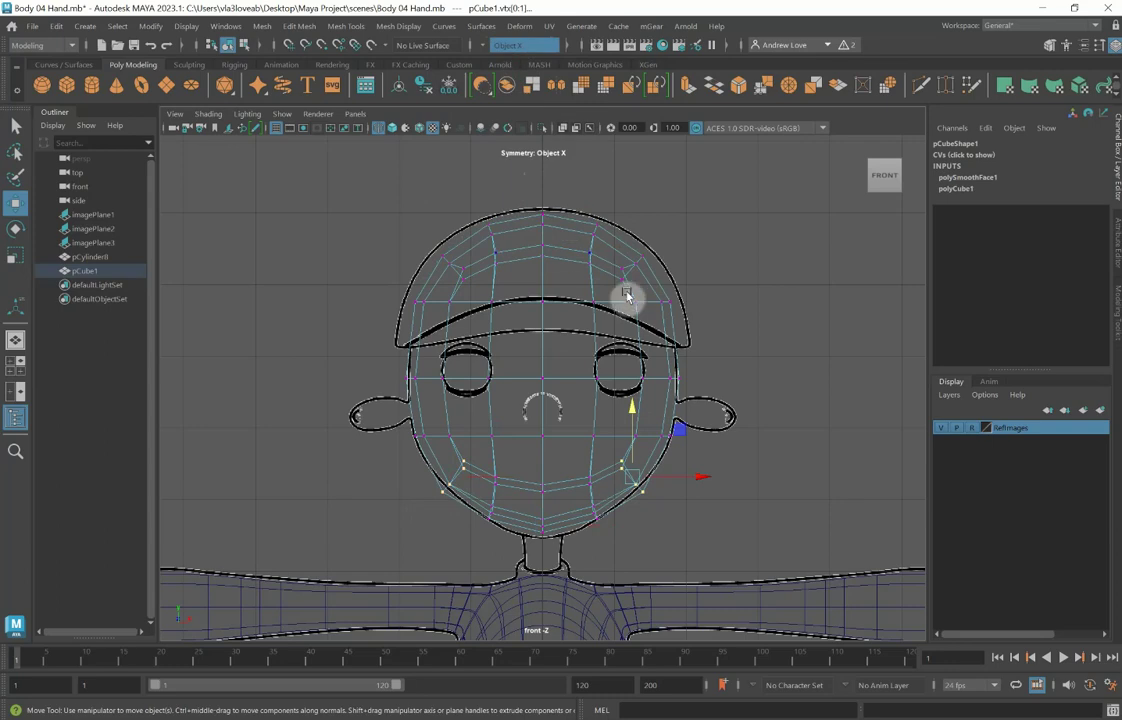
pyautogui.moveTo(706, 481); pyautogui.dragTo(695, 476)
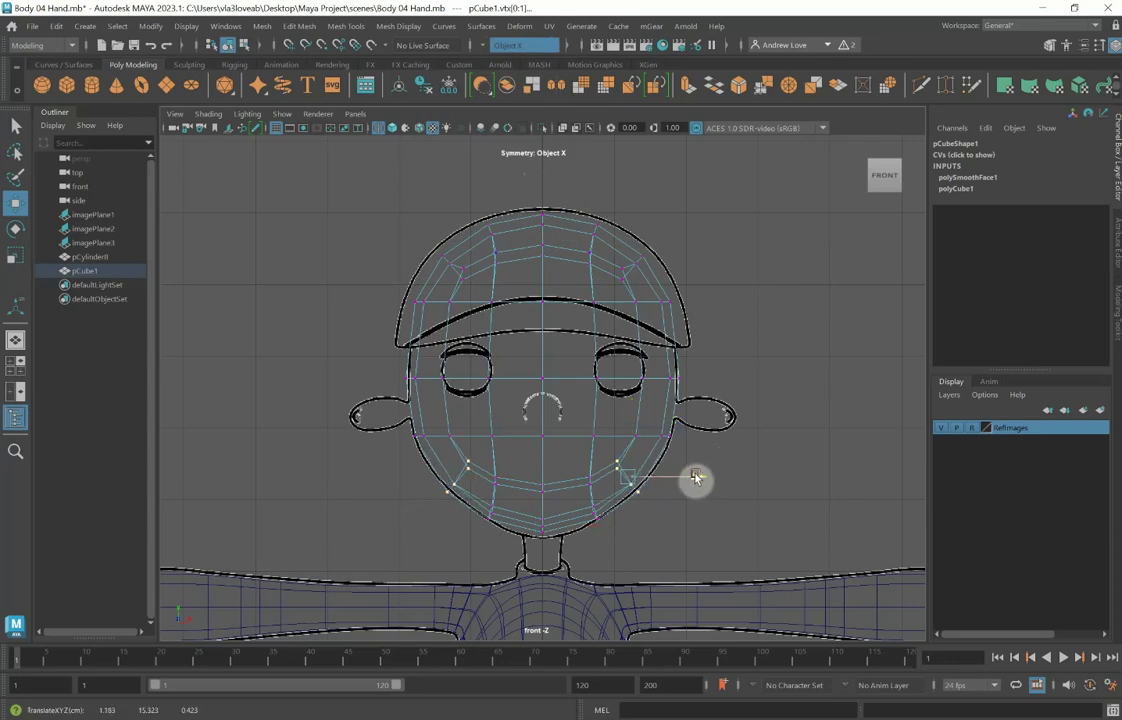
pyautogui.moveTo(629, 418); pyautogui.dragTo(628, 415)
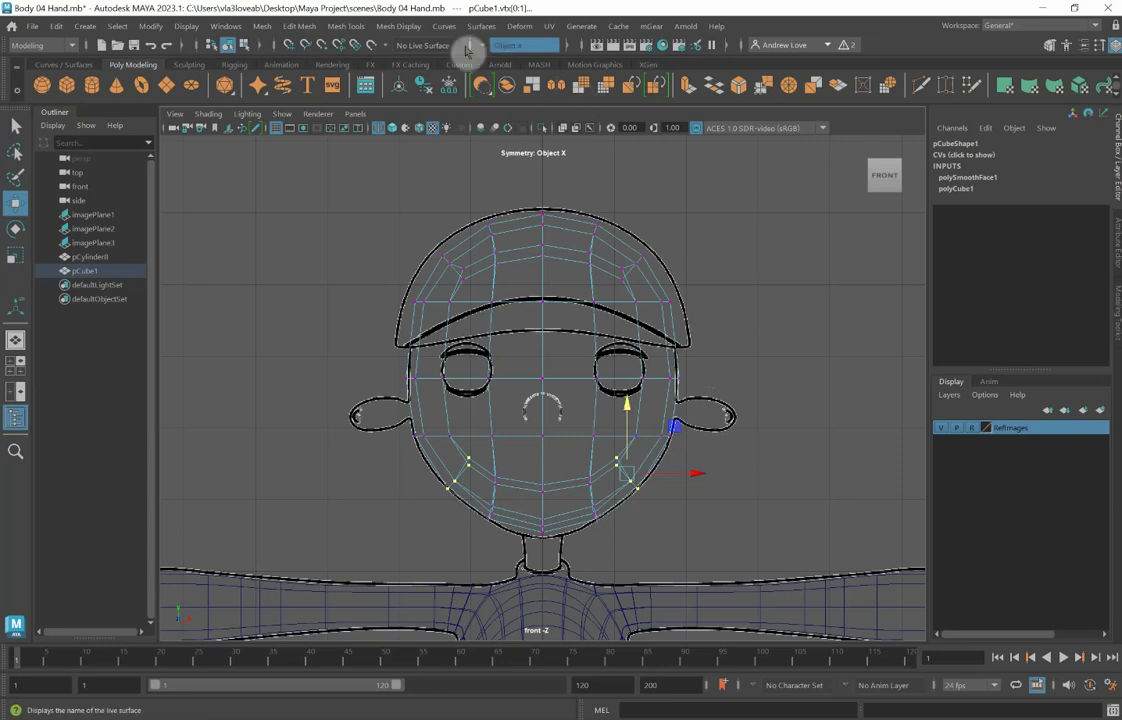
pyautogui.click(520, 45)
pyautogui.click(515, 36)
pyautogui.click(736, 268)
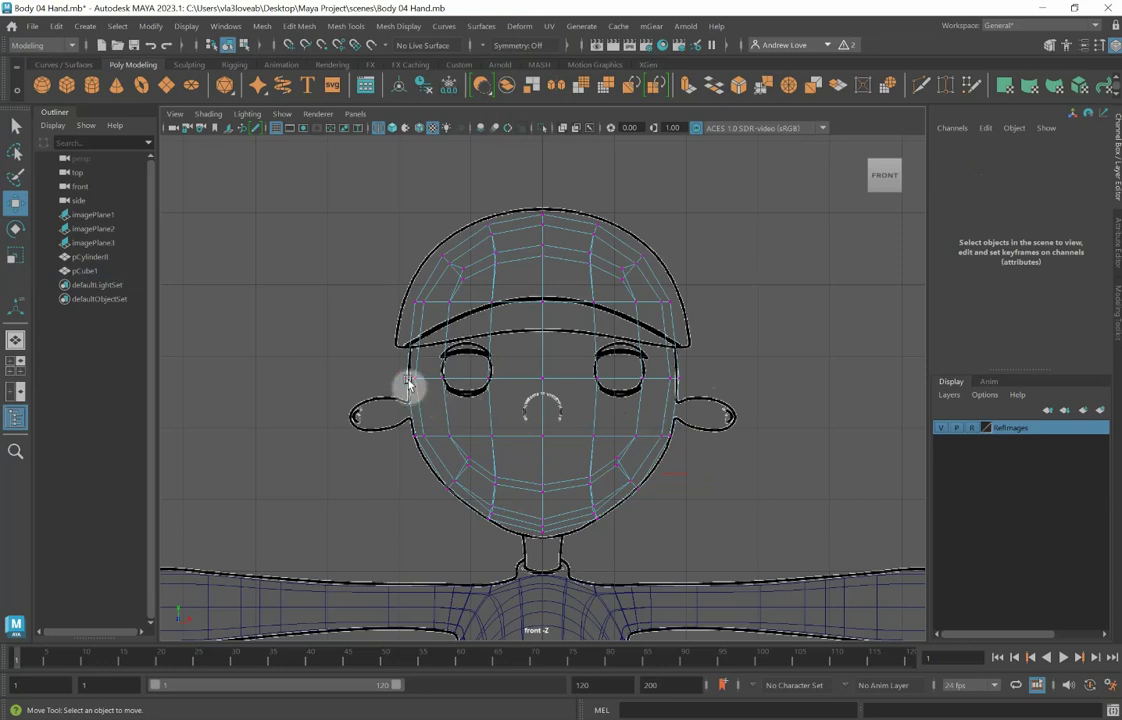
# Step: Lower the head's middle vertex row to just below the eyes and scale it slightly narrower to fit the face outline
pyautogui.moveTo(404, 370); pyautogui.dragTo(700, 388)
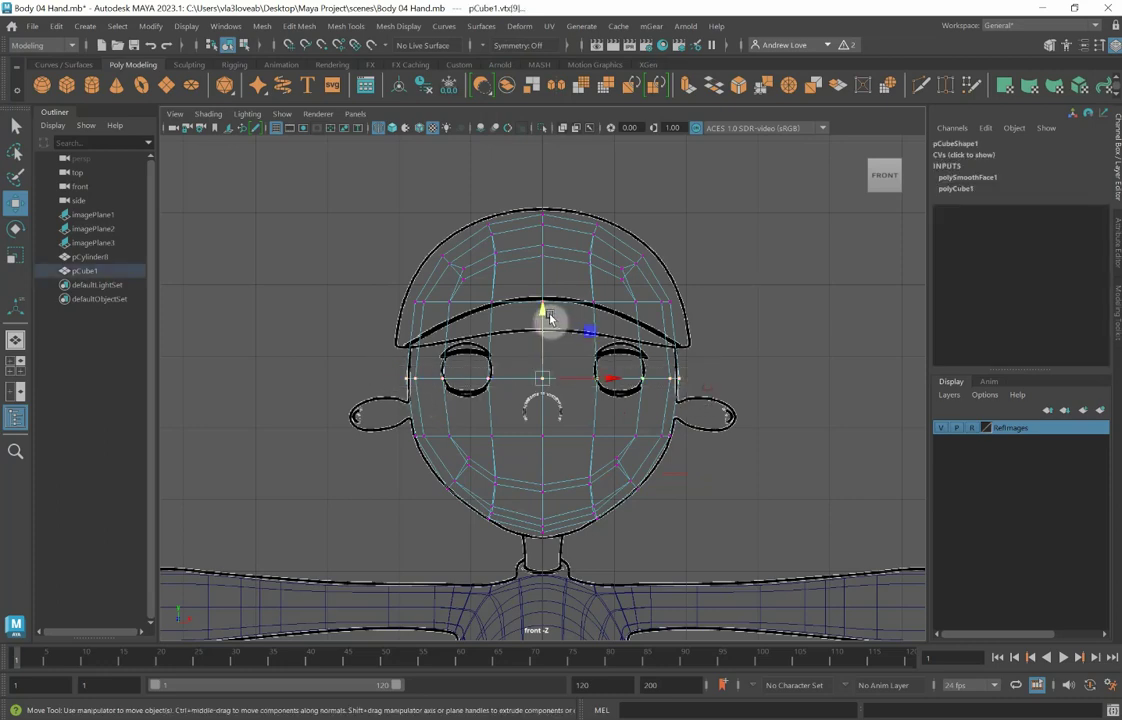
pyautogui.moveTo(545, 316); pyautogui.dragTo(545, 337)
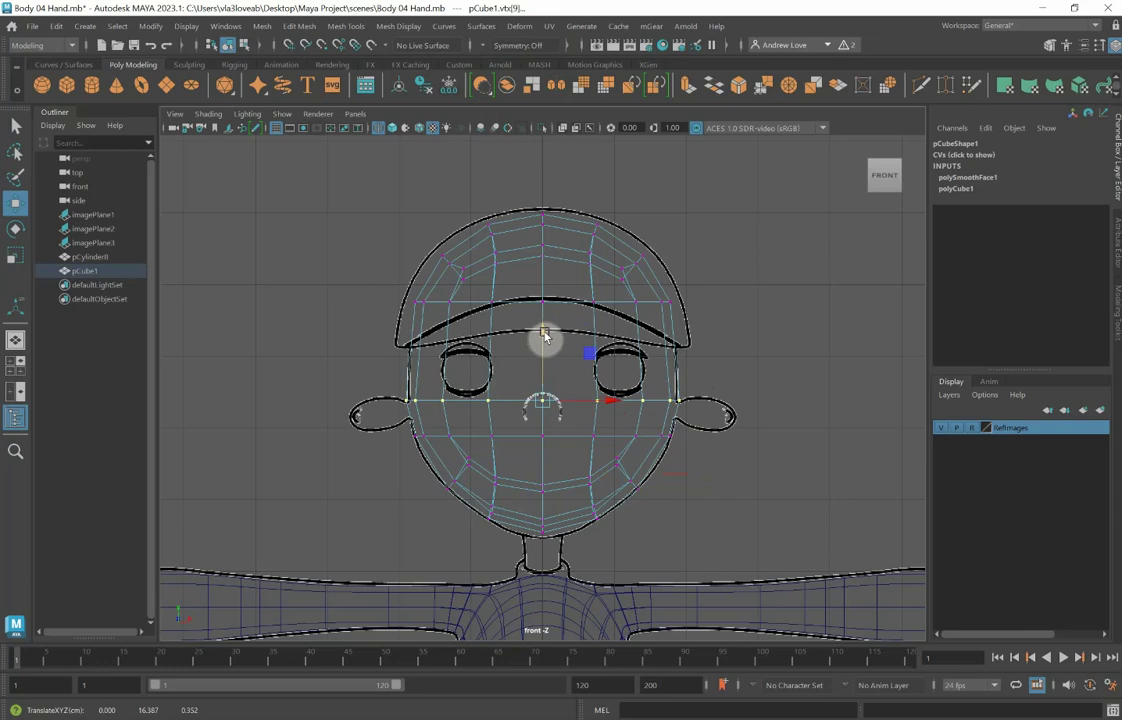
pyautogui.press('r')
pyautogui.moveTo(606, 401); pyautogui.dragTo(604, 402)
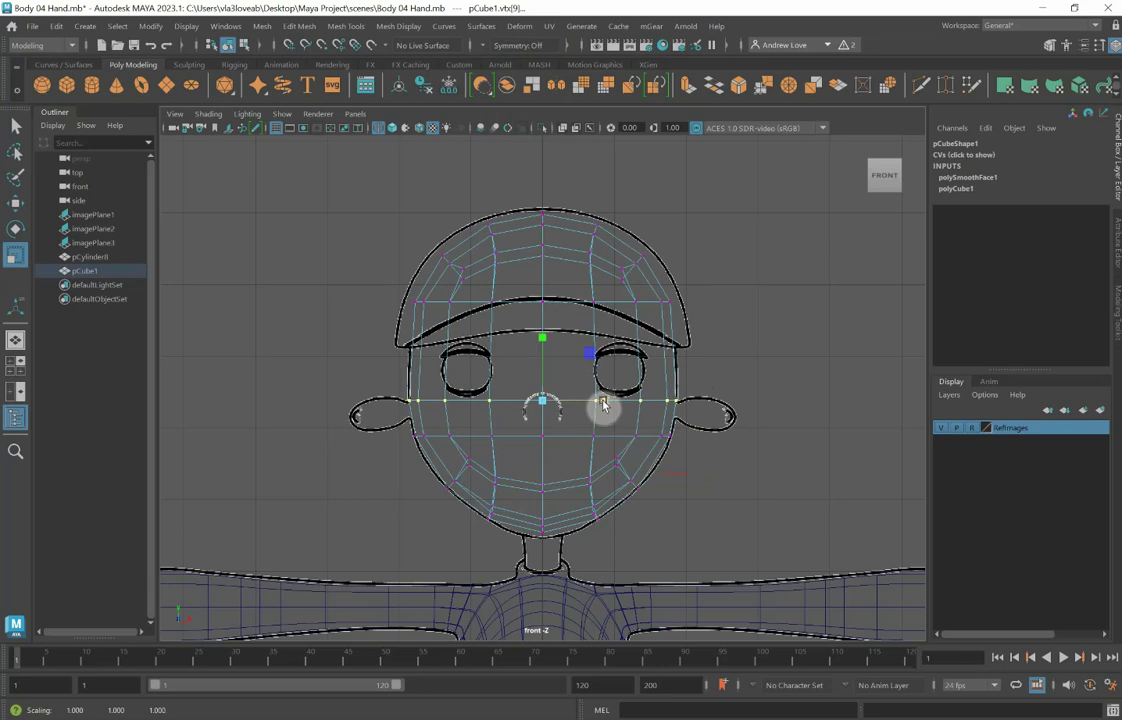
# Step: Insert two horizontal edge loops with Multi-Cut, one through the eye centres and one just above the eyes
pyautogui.click(925, 86)
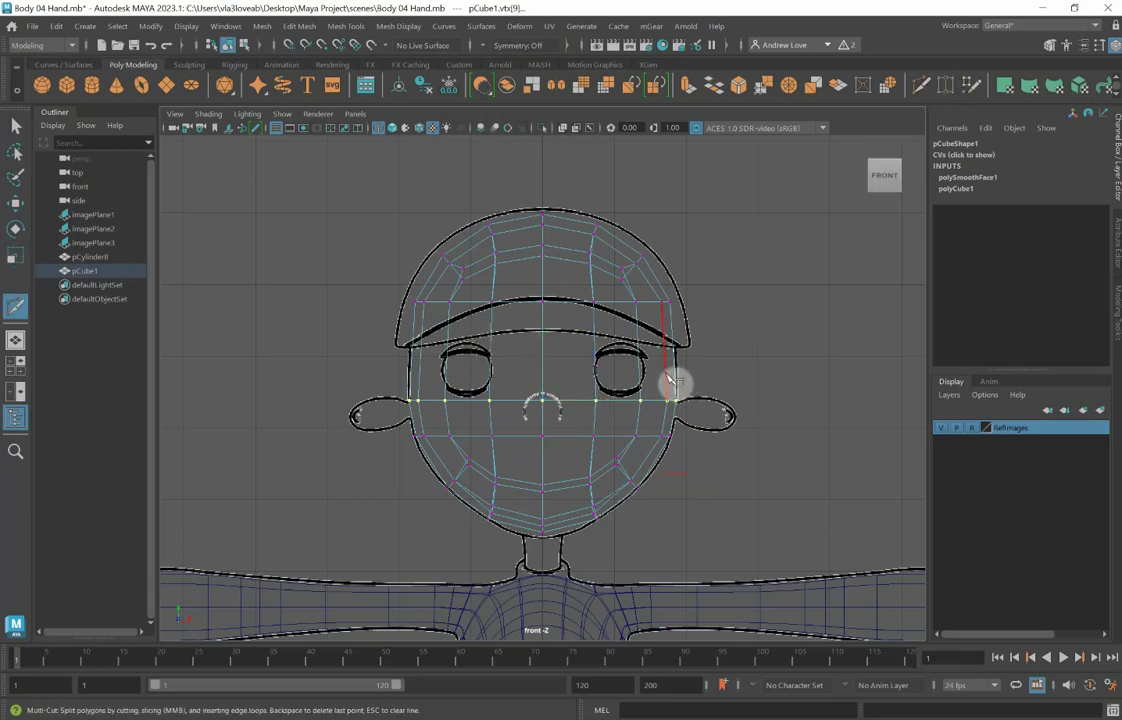
pyautogui.press('ctrl')
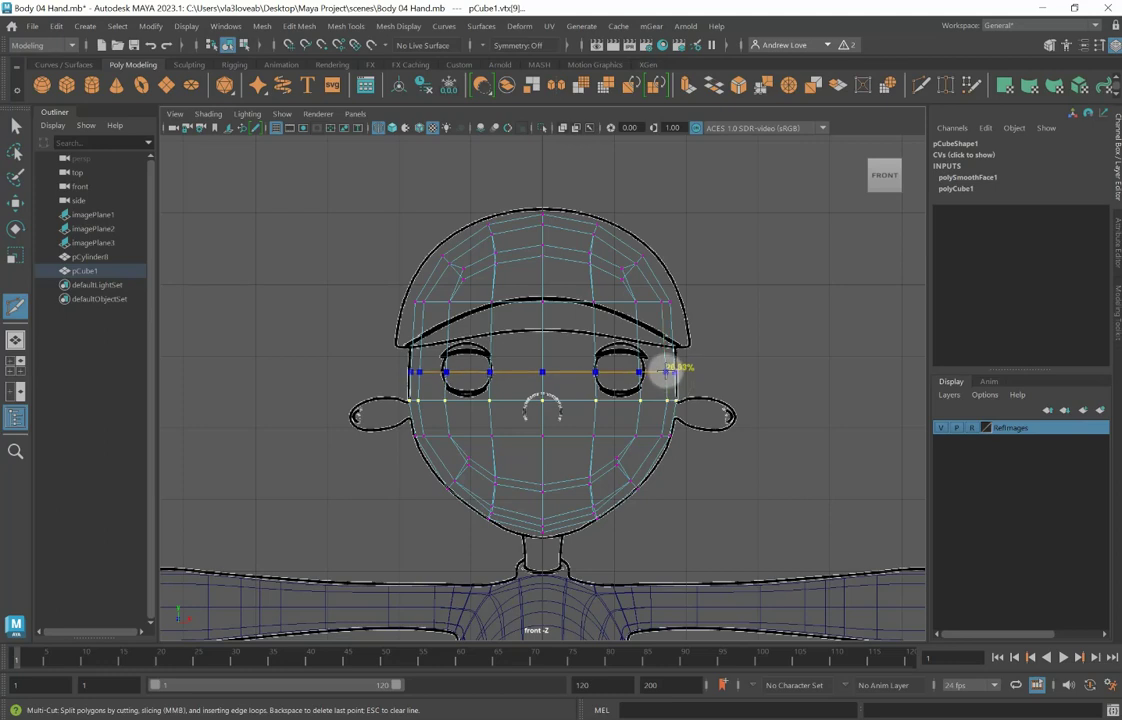
pyautogui.keyDown('ctrl'); pyautogui.click(664, 368); pyautogui.keyUp('ctrl')
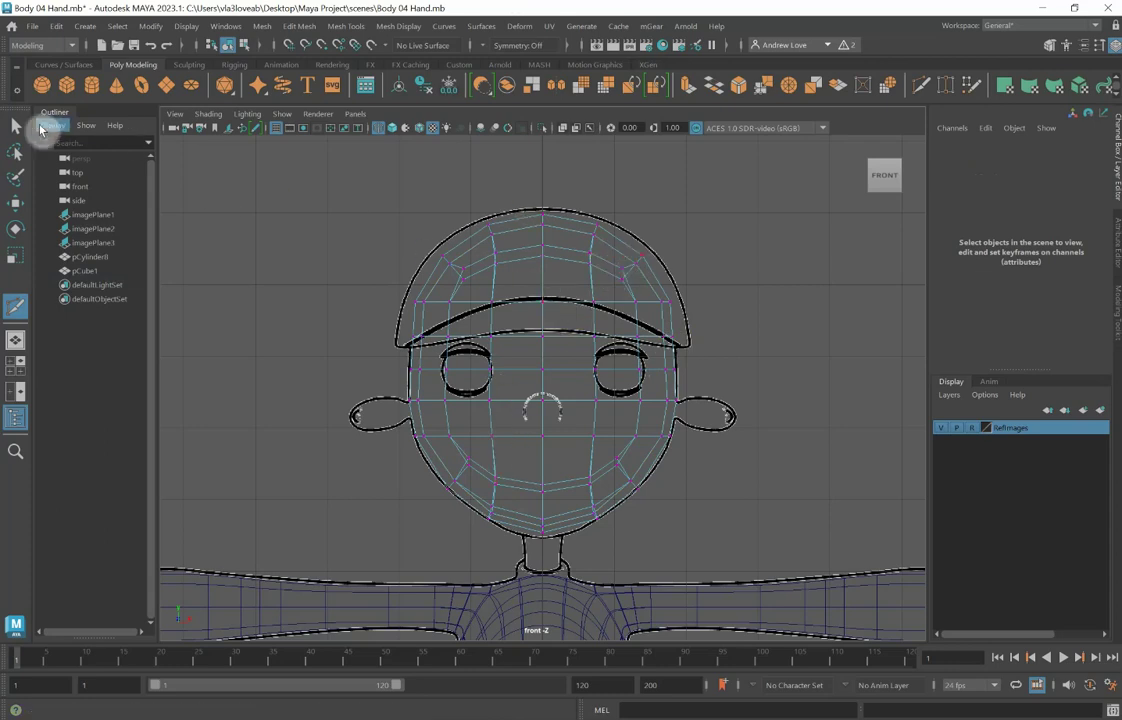
pyautogui.click(15, 130)
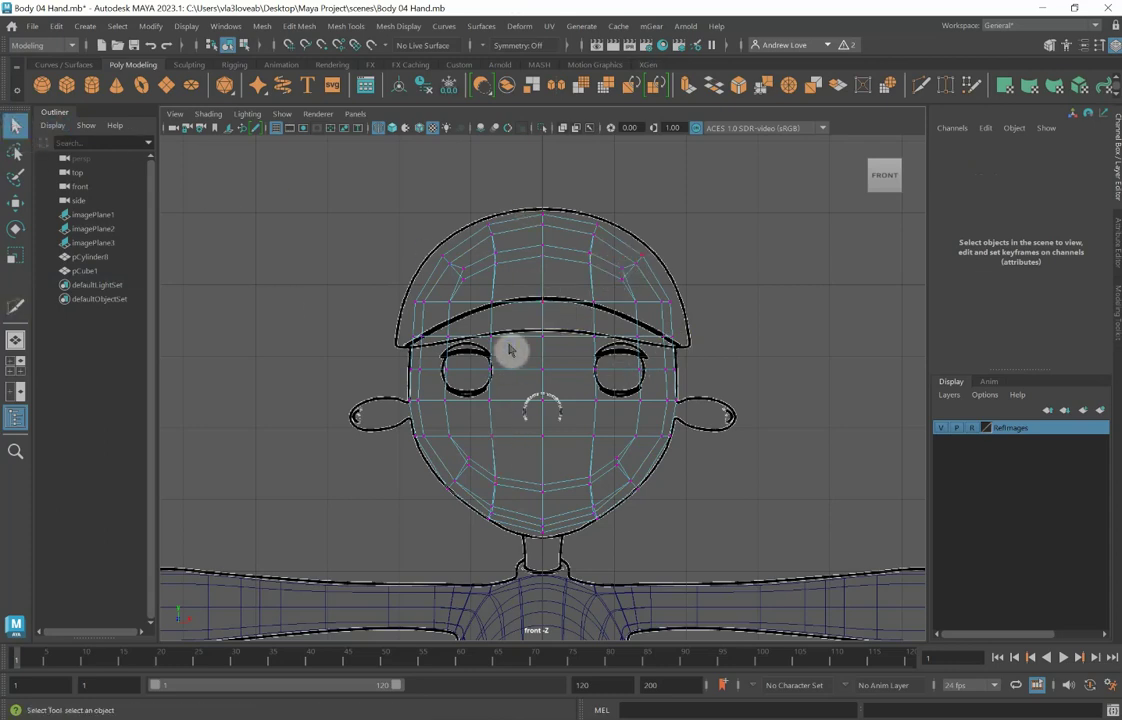
# Step: Delete all faces on the head's left half in the front view, leaving a half mesh from the centreline
pyautogui.moveTo(507, 333); pyautogui.dragTo(512, 374, button='right')
pyautogui.moveTo(305, 171)
pyautogui.mouseDown()
pyautogui.moveTo(476, 511)
pyautogui.moveTo(515, 547)
pyautogui.mouseUp()
pyautogui.press('Delete')
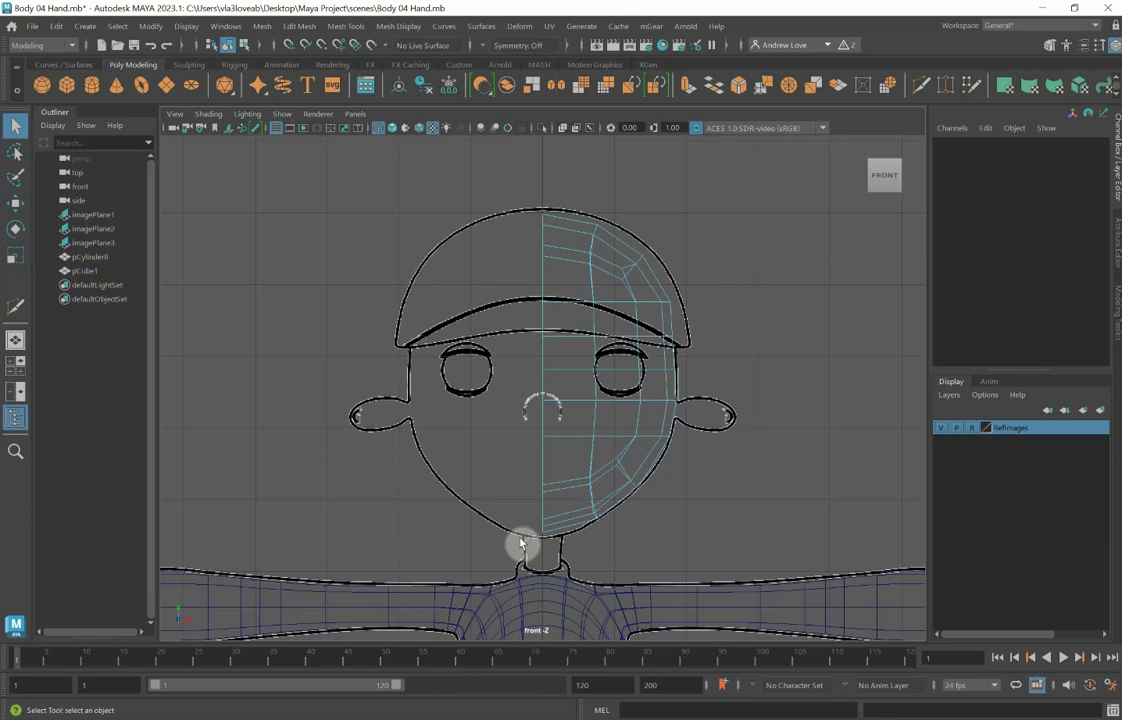
pyautogui.click(664, 406)
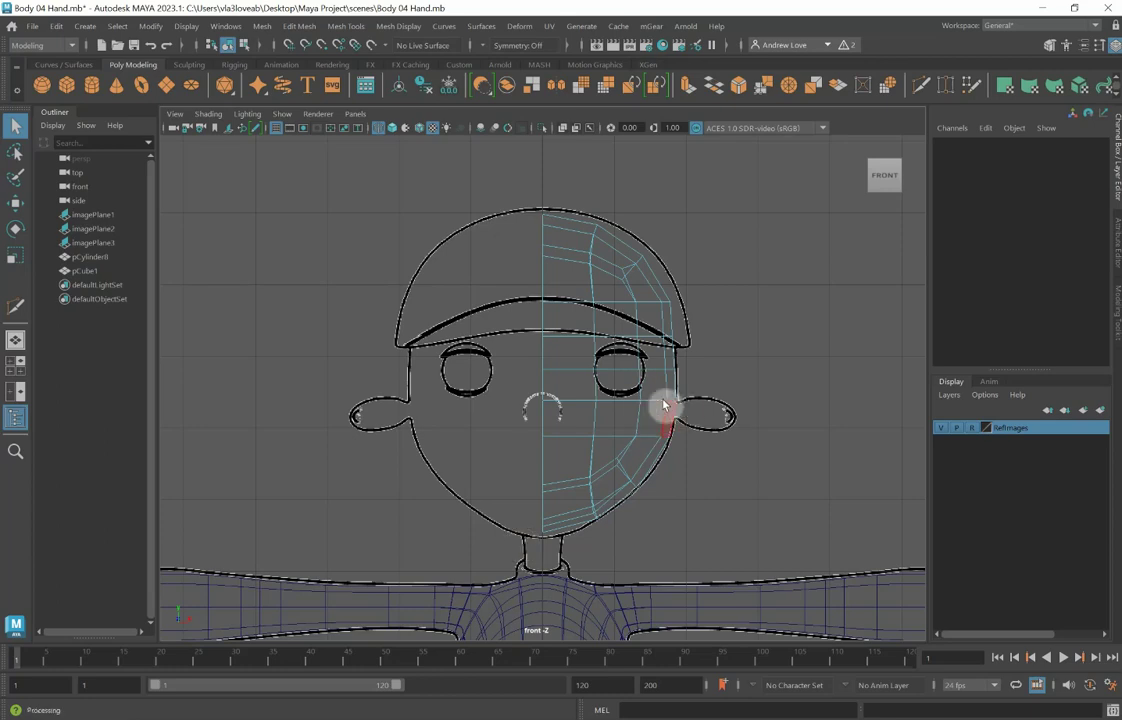
pyautogui.click(591, 318)
pyautogui.click(610, 351)
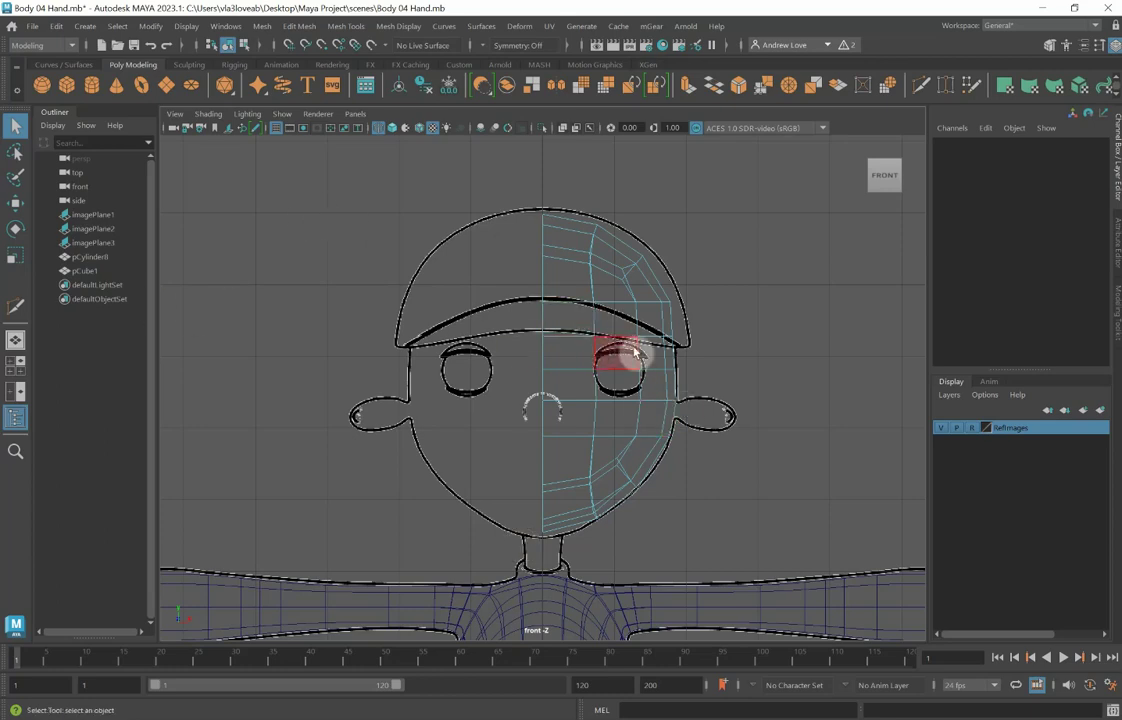
pyautogui.click(645, 349)
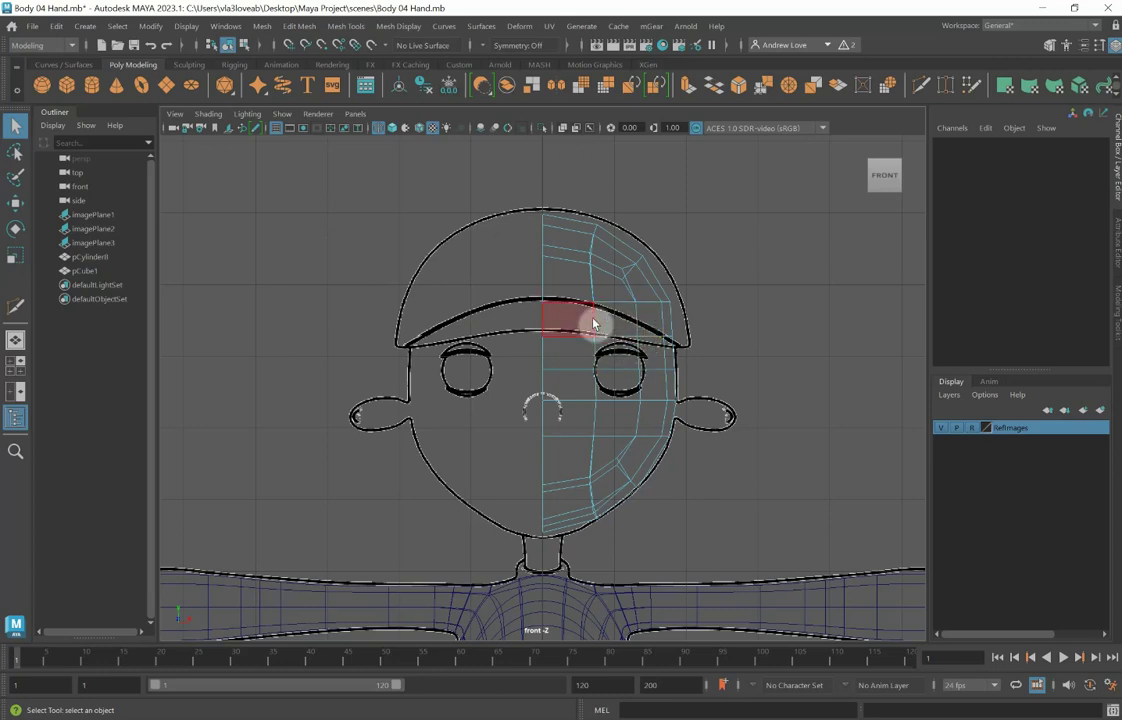
# Step: Shift the vertex column at the eye's inner edge toward the face's centreline, just clear of the eye outline
pyautogui.moveTo(593, 323); pyautogui.dragTo(545, 323, button='right')
pyautogui.moveTo(586, 296); pyautogui.dragTo(603, 451)
pyautogui.press('w')
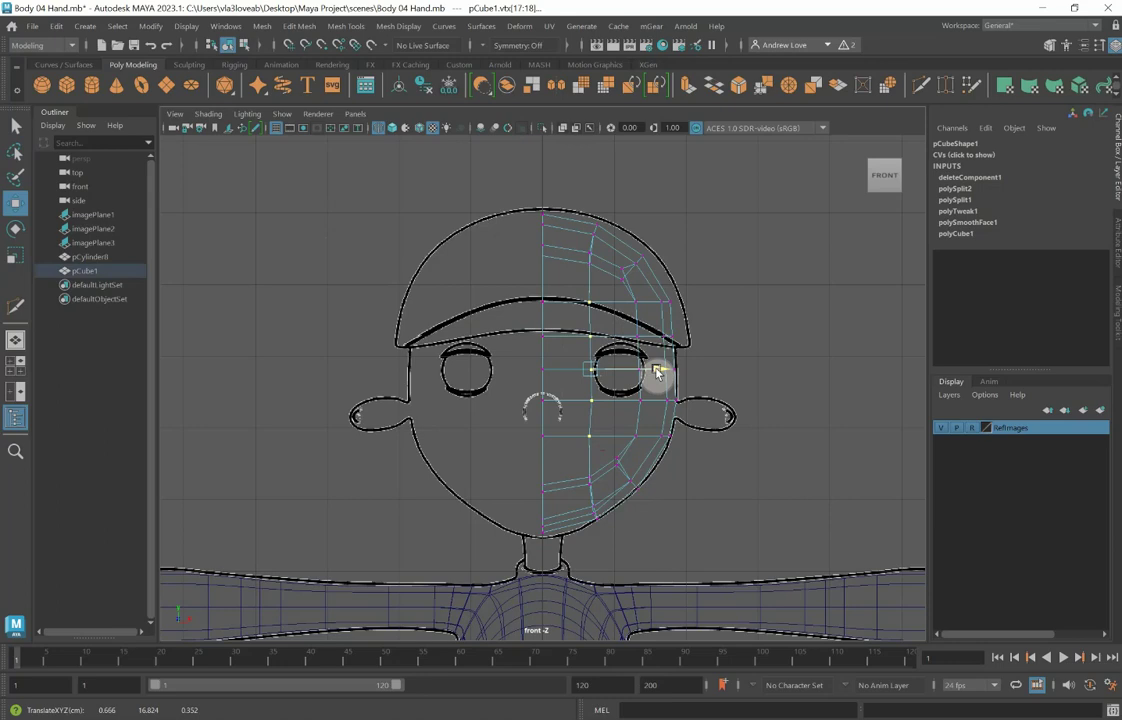
pyautogui.moveTo(655, 370); pyautogui.dragTo(652, 370)
pyautogui.moveTo(568, 326); pyautogui.dragTo(648, 372)
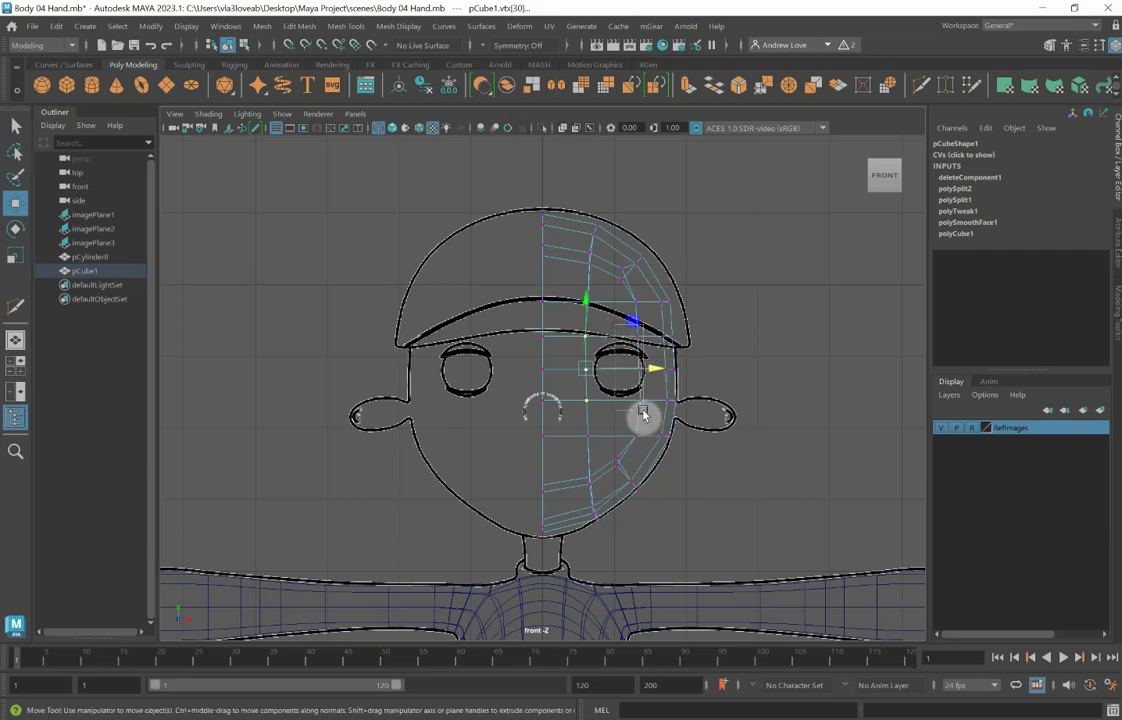
# Step: Move the vertex column near the eye's outer edge slightly inward, from the forehead row to the lower cheek row
pyautogui.moveTo(646, 438); pyautogui.dragTo(646, 438)
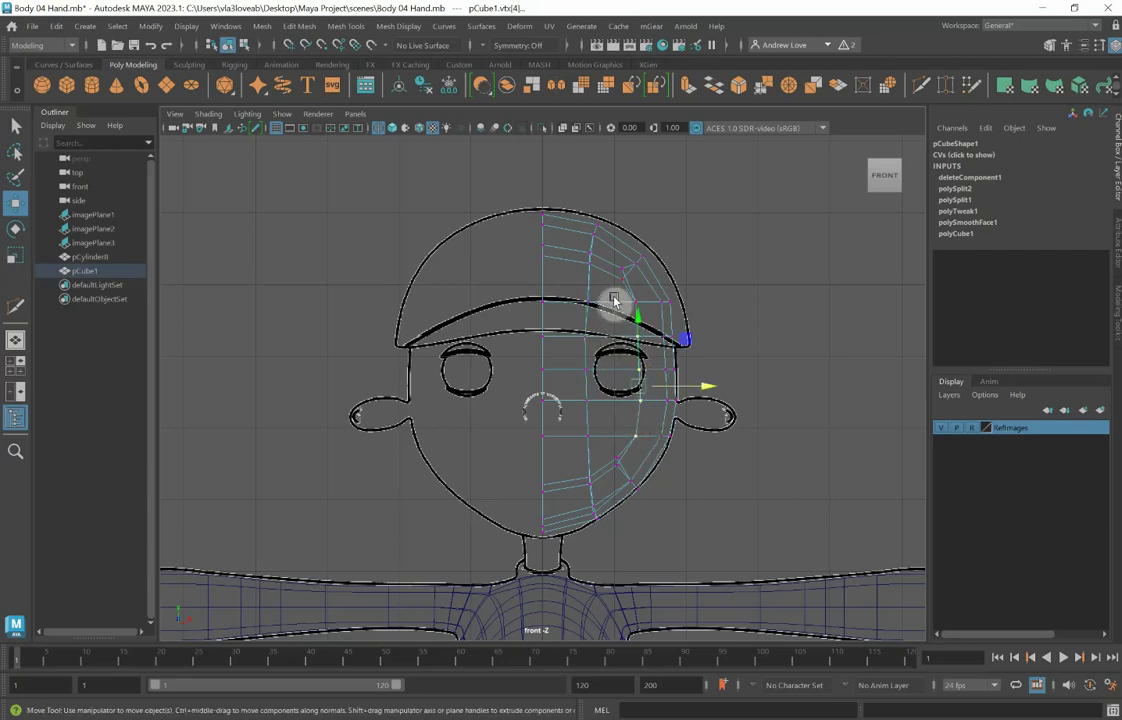
pyautogui.moveTo(614, 298); pyautogui.dragTo(650, 452)
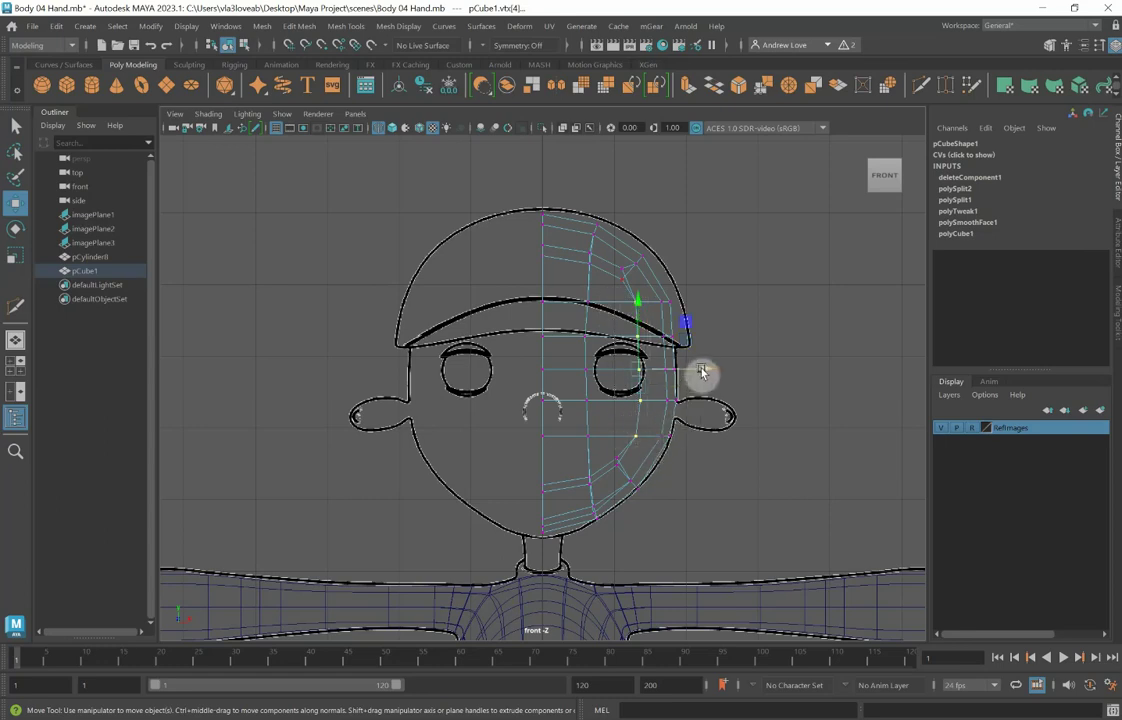
pyautogui.moveTo(702, 372); pyautogui.dragTo(695, 372, button='middle')
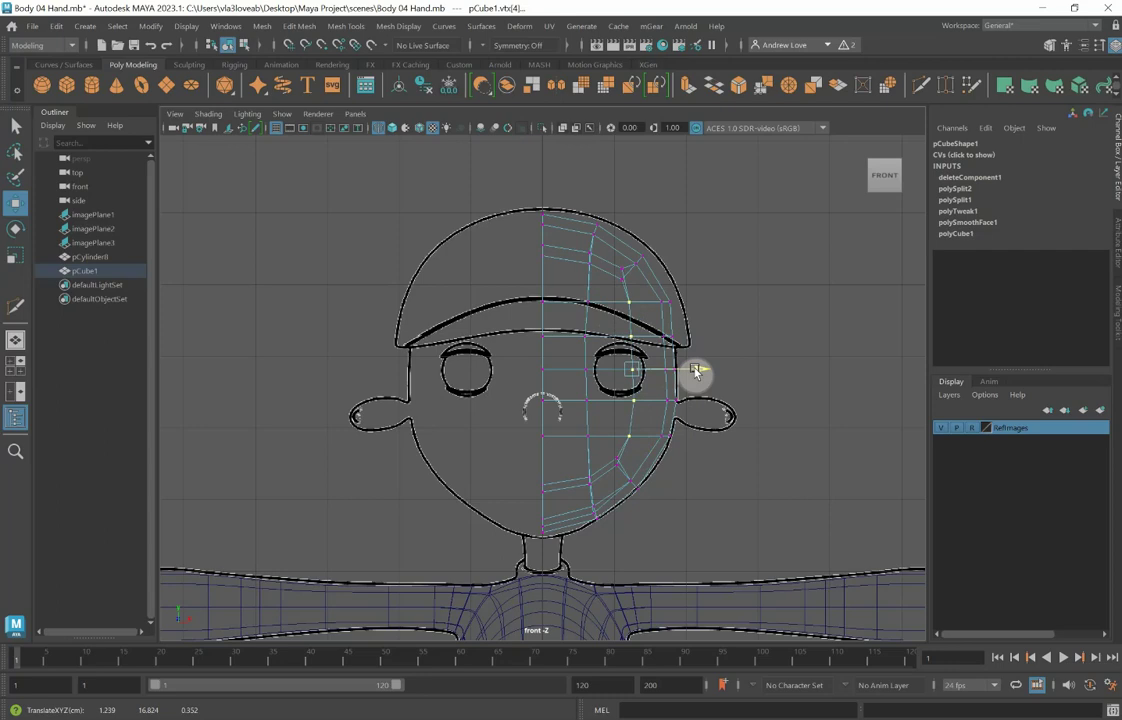
pyautogui.moveTo(697, 371); pyautogui.dragTo(696, 371)
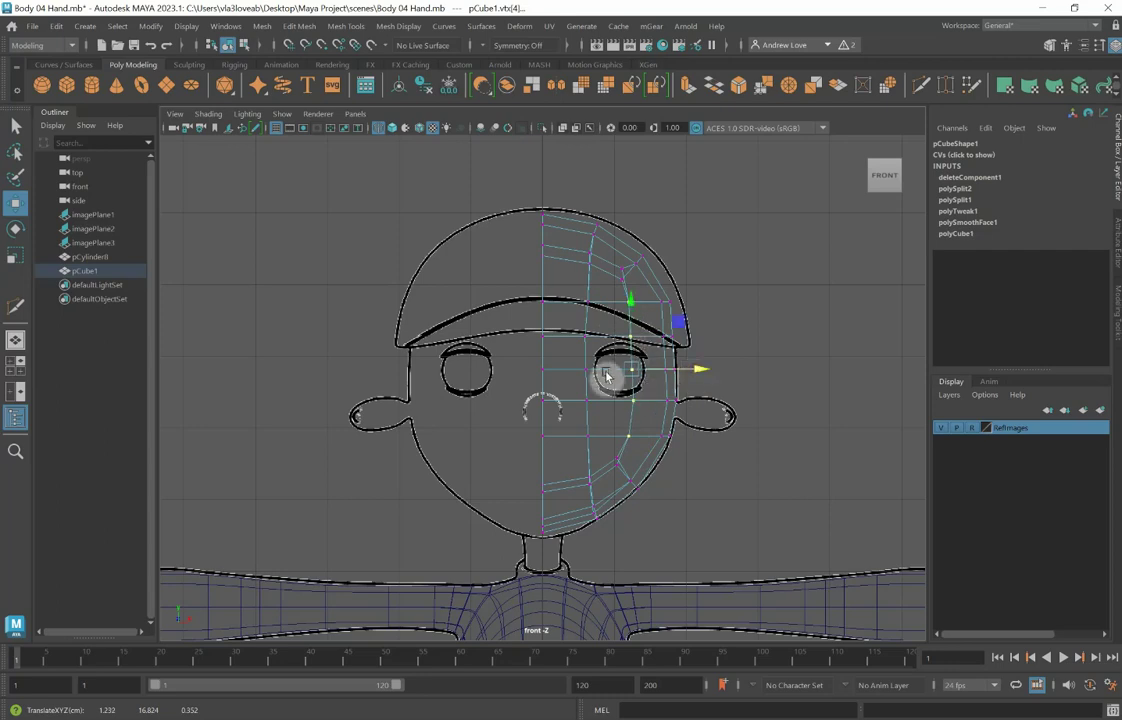
pyautogui.click(768, 419)
# Step: Switch to the perspective view and examine the half head from the side
pyautogui.press('space')
pyautogui.press('space')
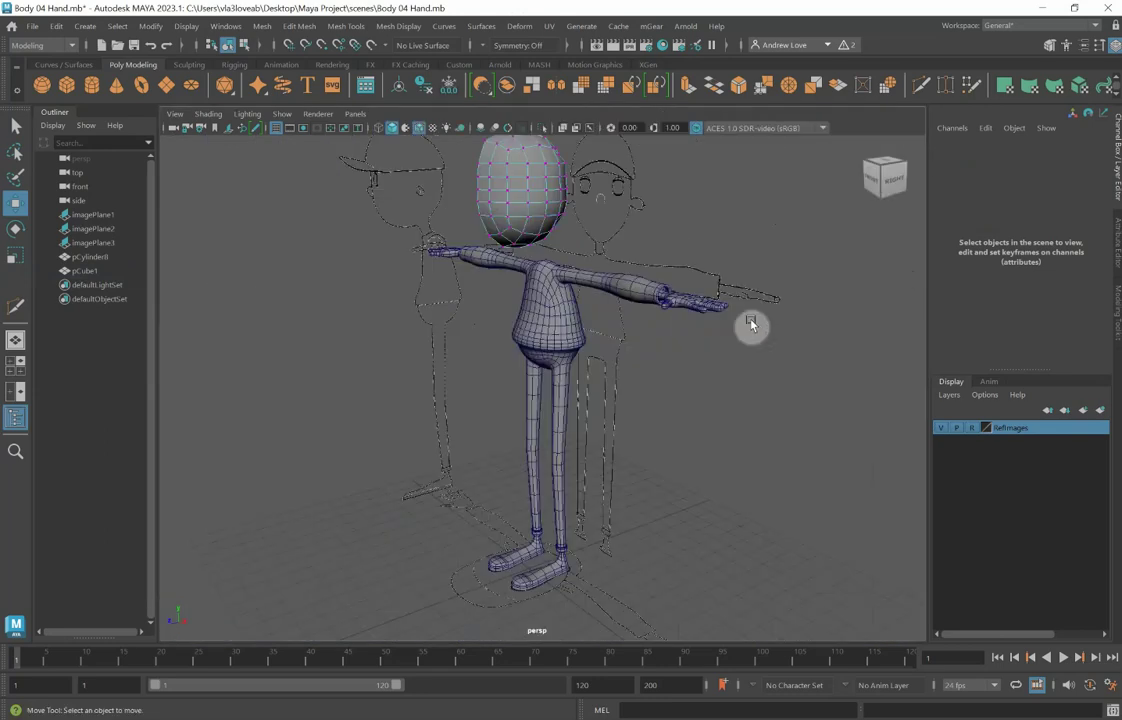
pyautogui.keyDown('alt'); pyautogui.moveTo(694, 311); pyautogui.dragTo(660, 382); pyautogui.keyUp('alt')
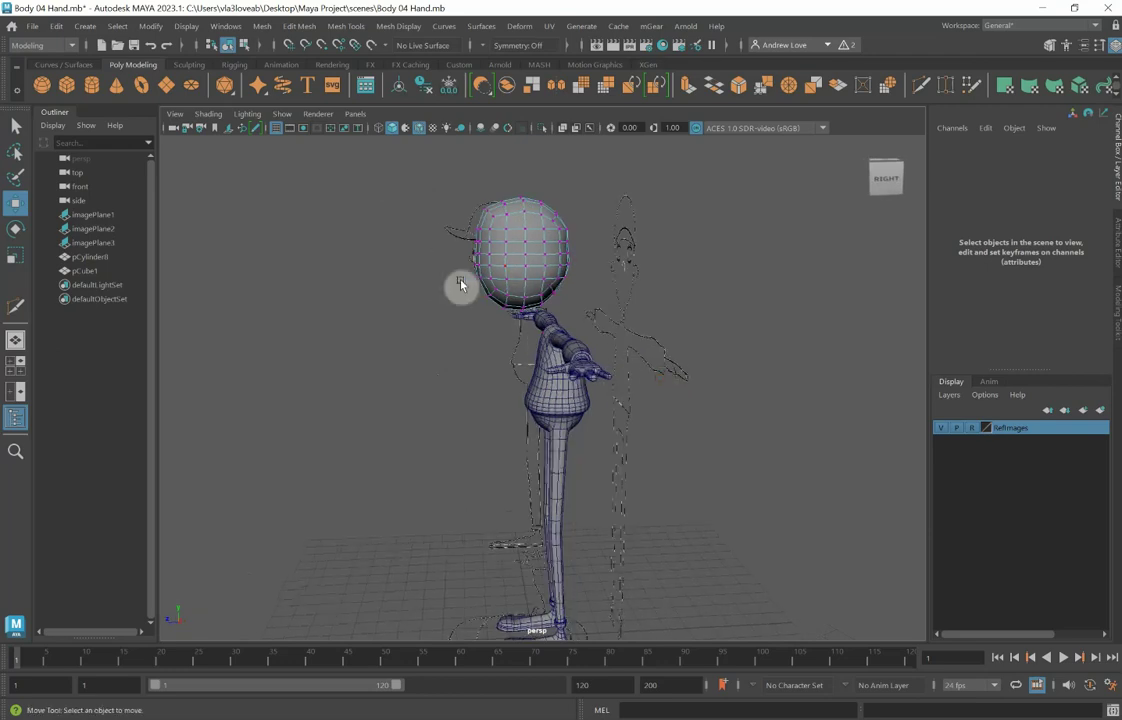
# Step: Select the four faces surrounding the eye on the half head in the front view
pyautogui.keyDown('alt'); pyautogui.moveTo(523, 391); pyautogui.dragTo(562, 350); pyautogui.keyUp('alt')
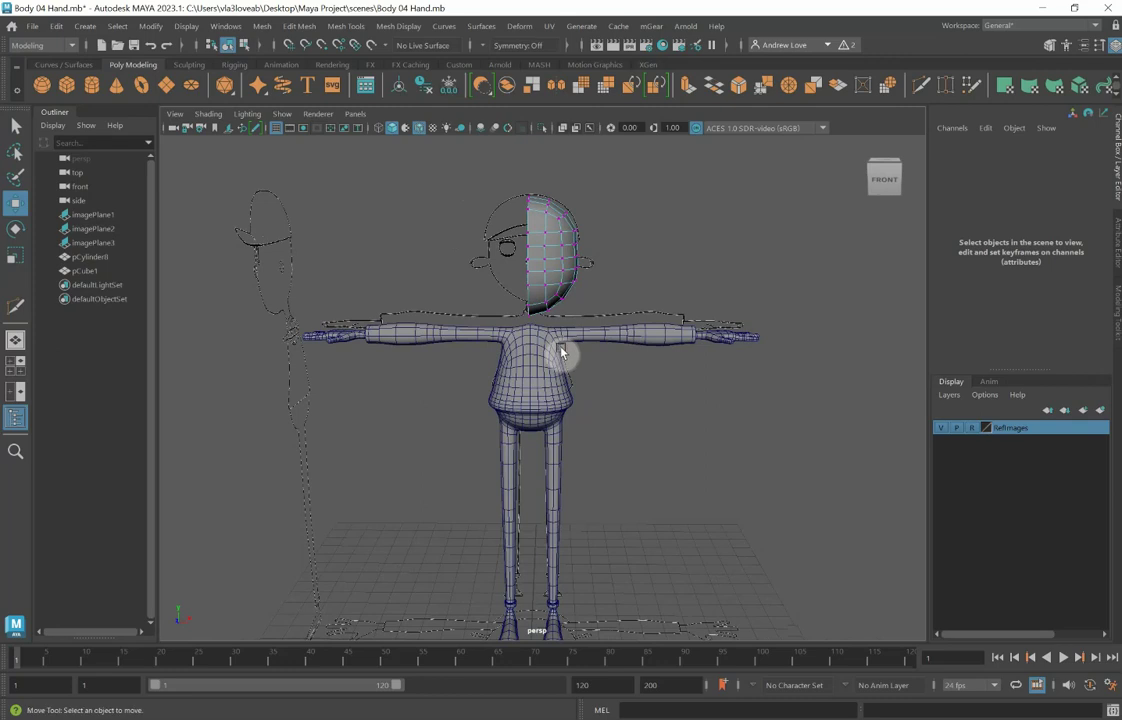
pyautogui.press('space')
pyautogui.press('space')
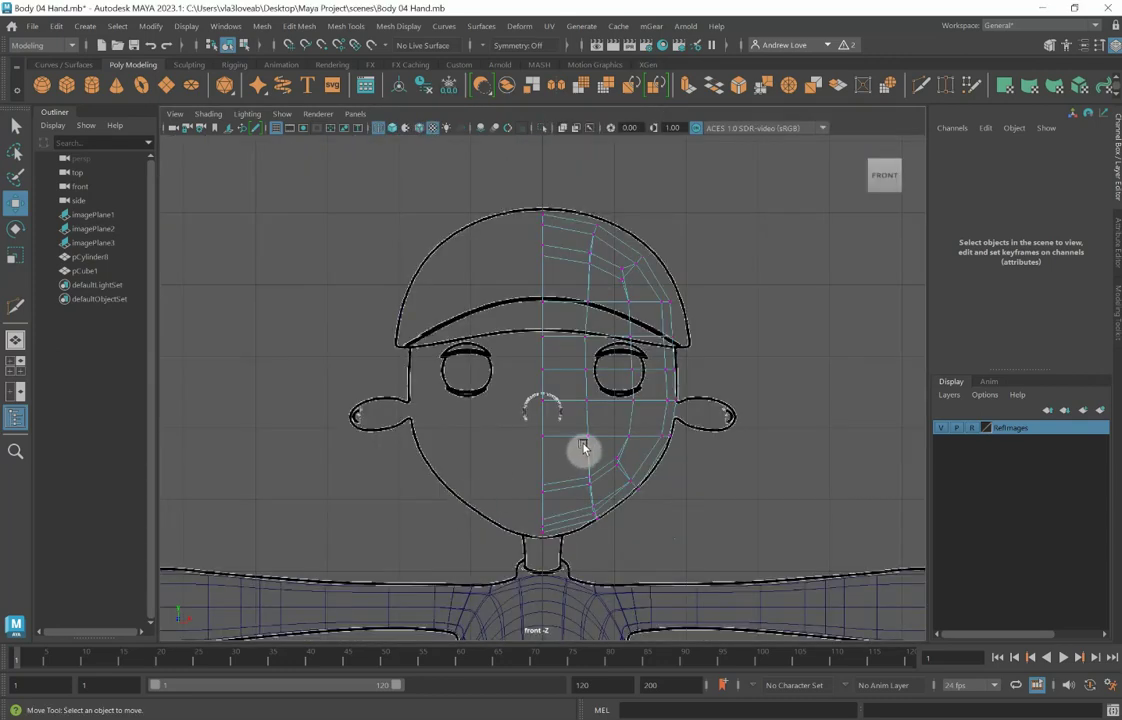
pyautogui.rightClick(601, 391)
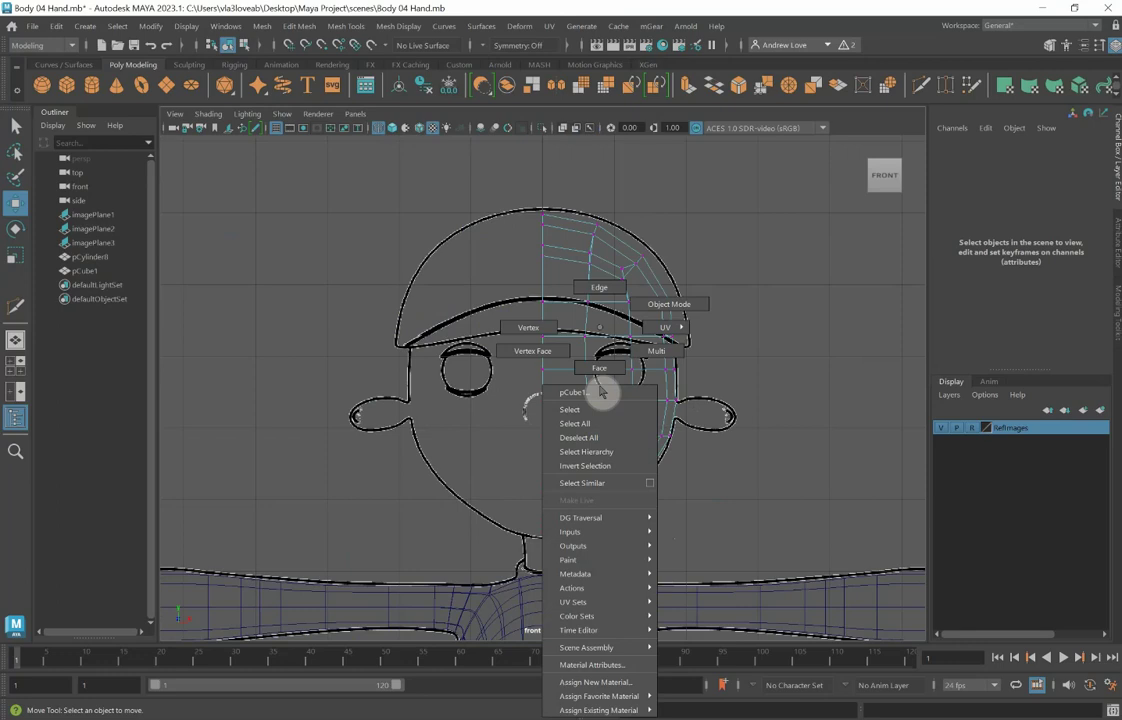
pyautogui.click(600, 370)
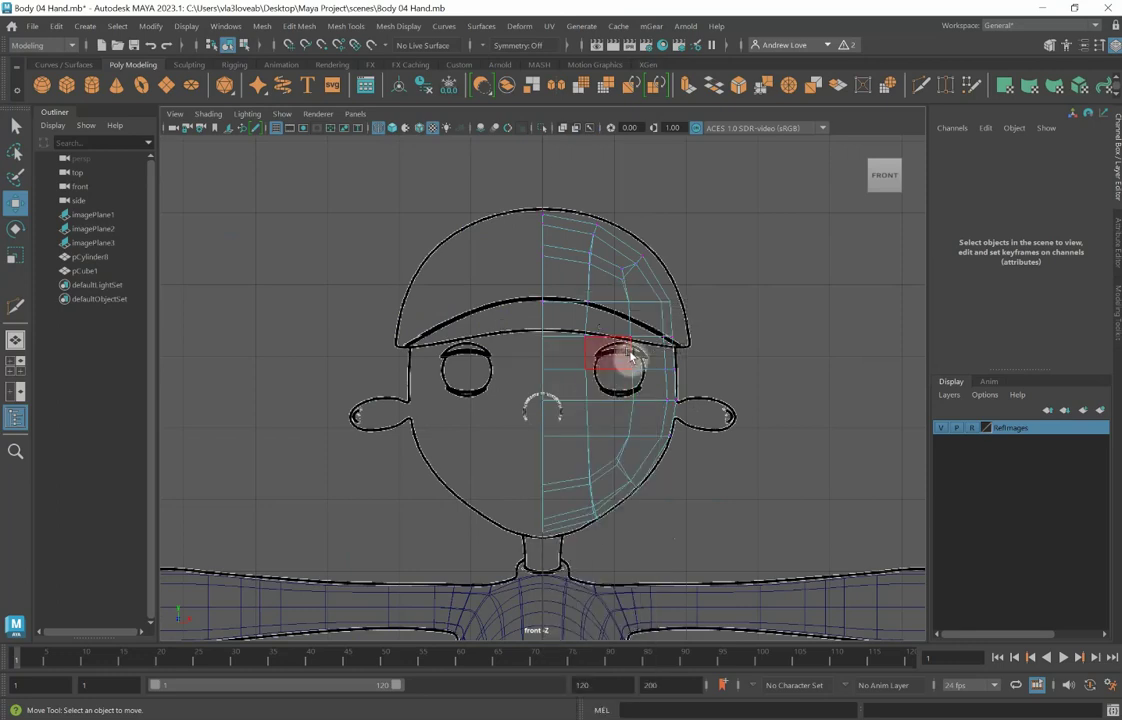
pyautogui.click(613, 354)
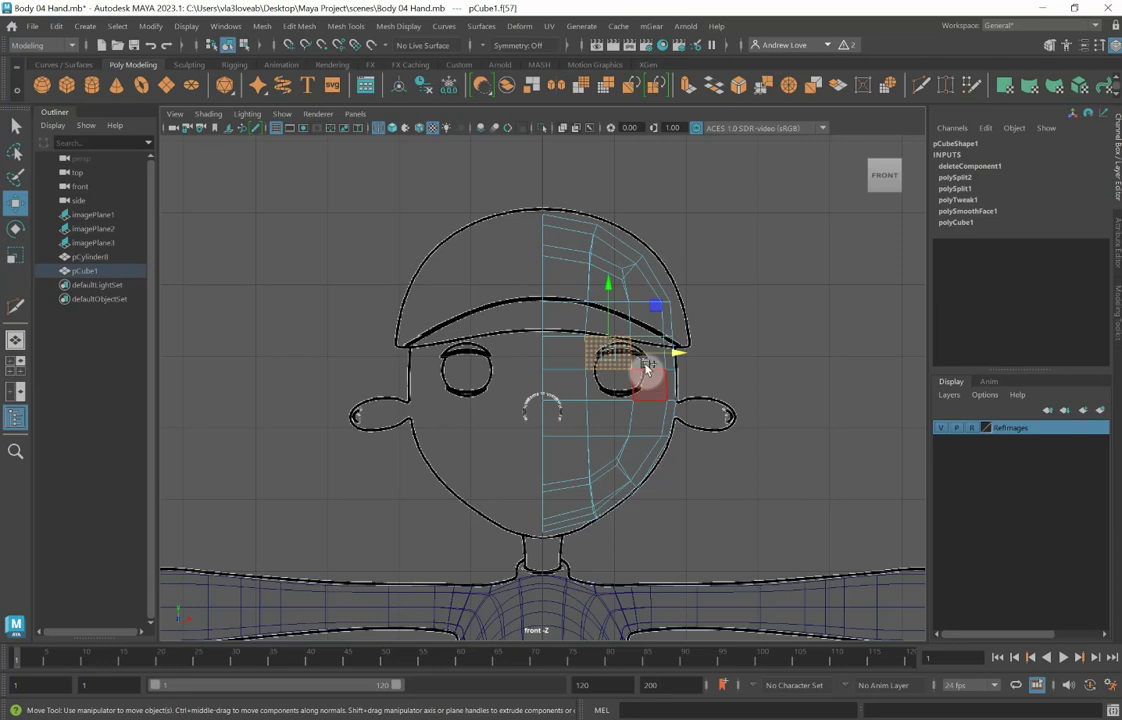
pyautogui.keyDown('shift'); pyautogui.click(646, 376); pyautogui.keyUp('shift')
pyautogui.keyDown('shift'); pyautogui.click(621, 386); pyautogui.keyUp('shift')
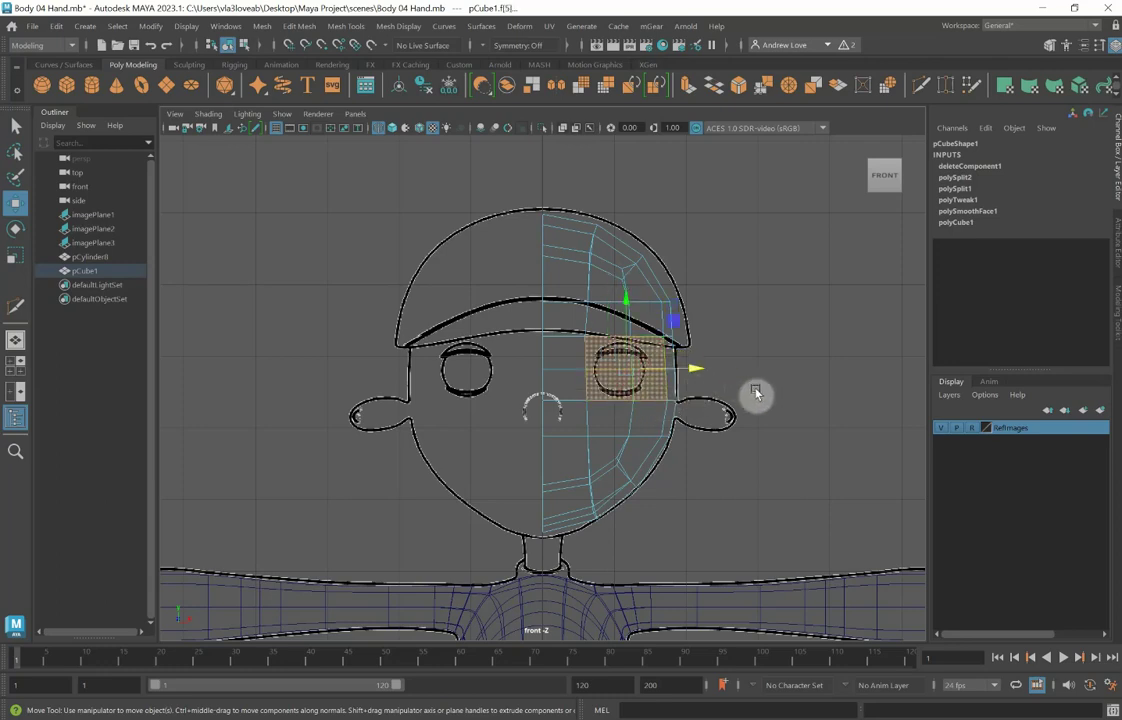
# Step: In the side view, compress the front vertex columns in depth and move them forward to the face profile of the reference
pyautogui.press('space')
pyautogui.press('space')
pyautogui.keyDown('alt'); pyautogui.moveTo(774, 333); pyautogui.dragTo(668, 410); pyautogui.keyUp('alt')
pyautogui.scroll(3, 732, 330)
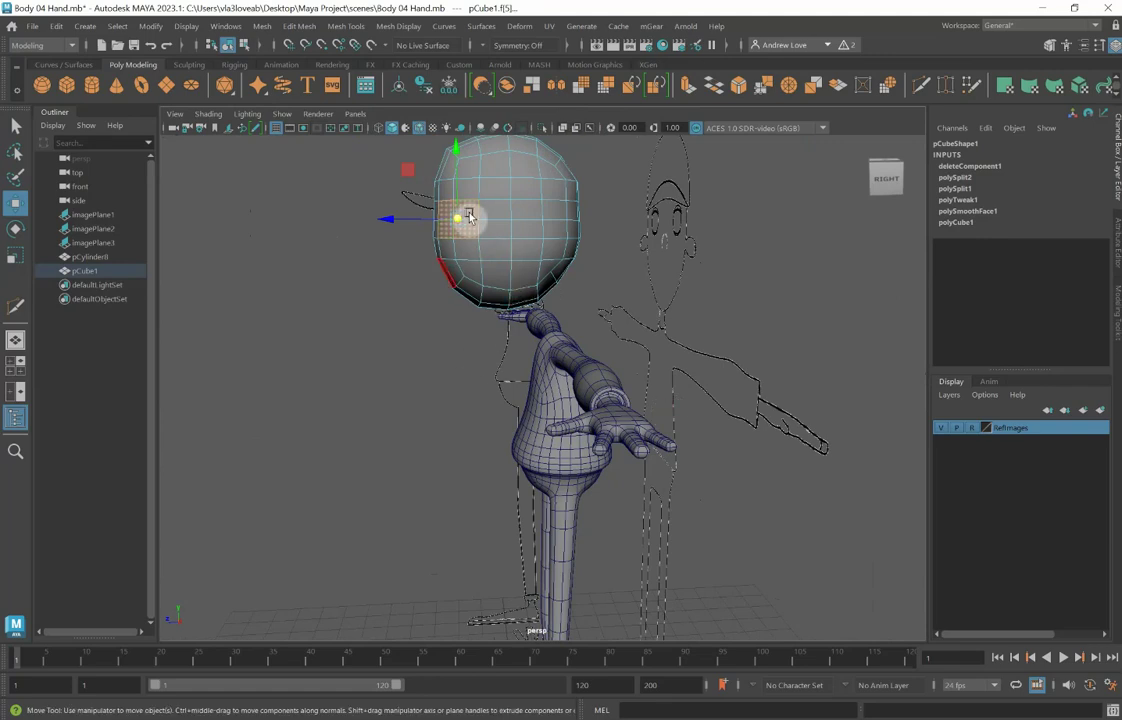
pyautogui.keyDown('alt'); pyautogui.moveTo(340, 327); pyautogui.dragTo(288, 326); pyautogui.keyUp('alt')
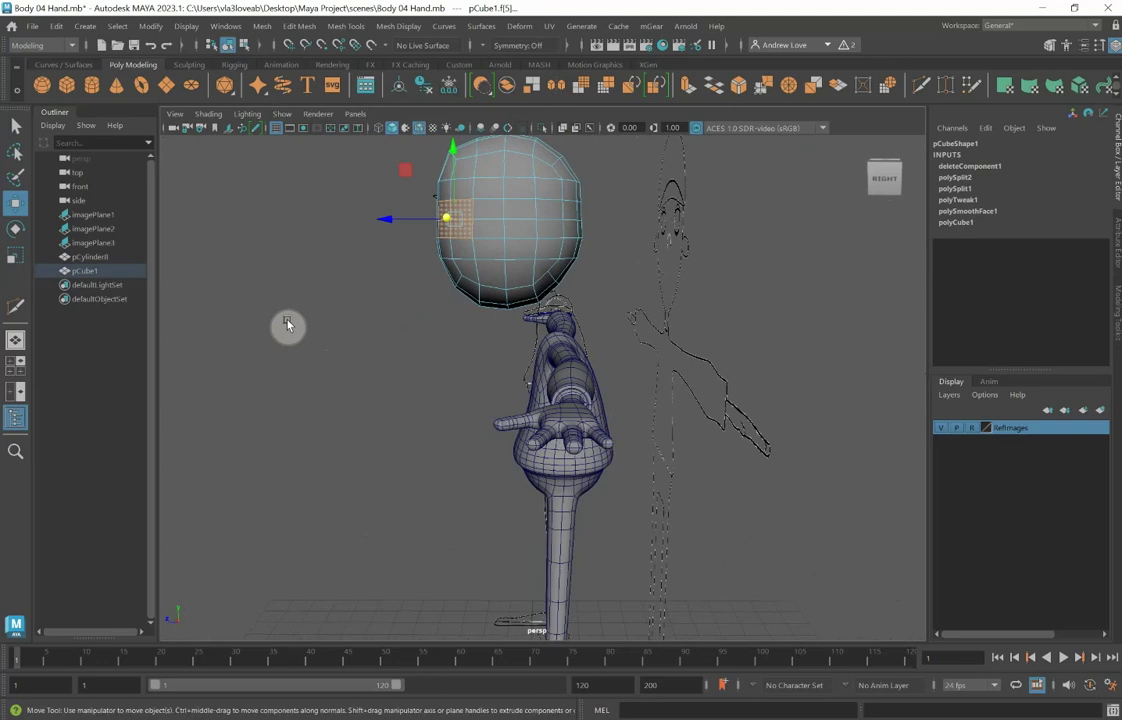
pyautogui.press('space')
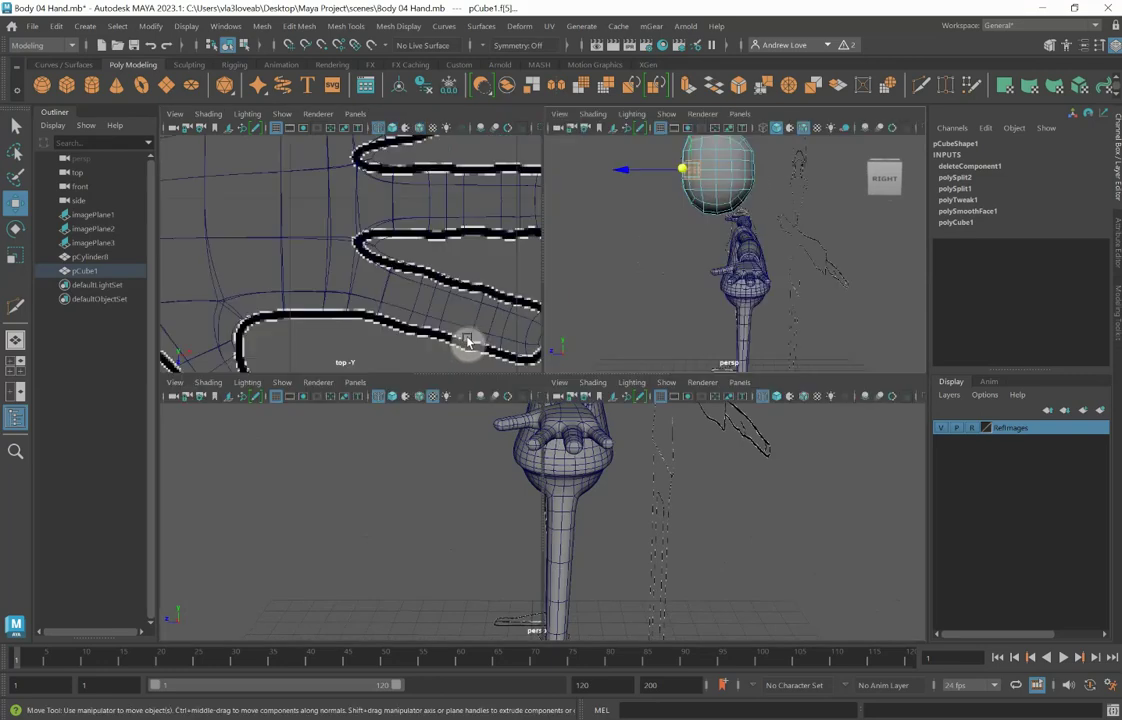
pyautogui.press('space')
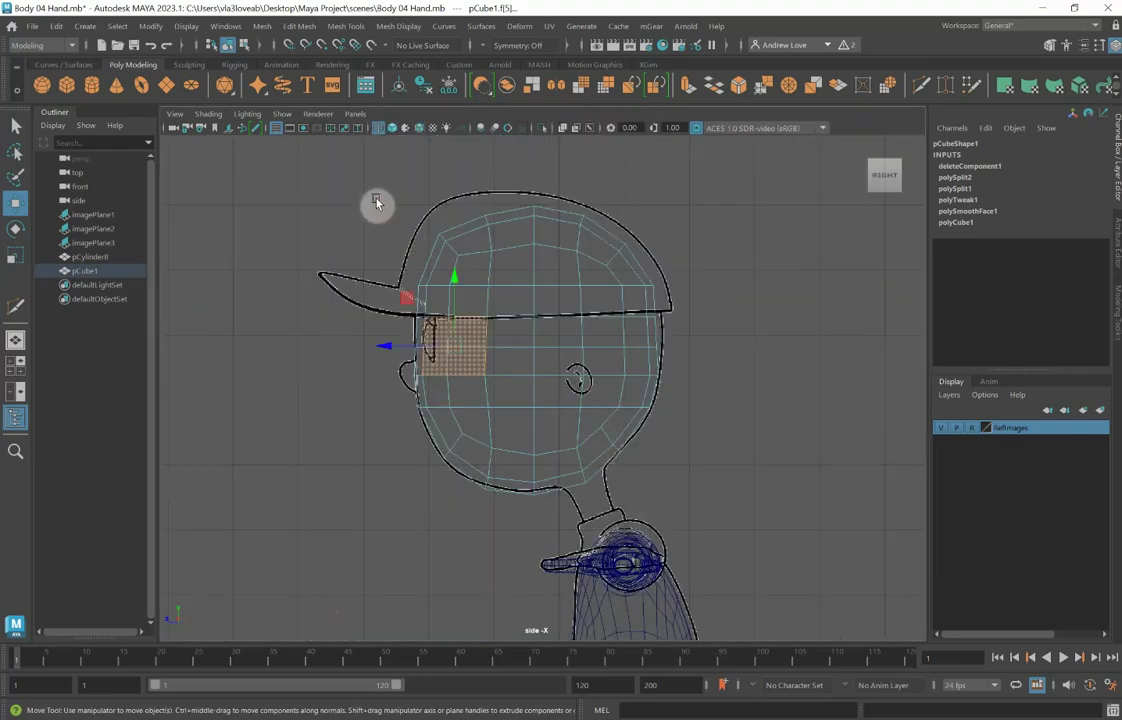
pyautogui.moveTo(462, 265); pyautogui.dragTo(393, 258, button='right')
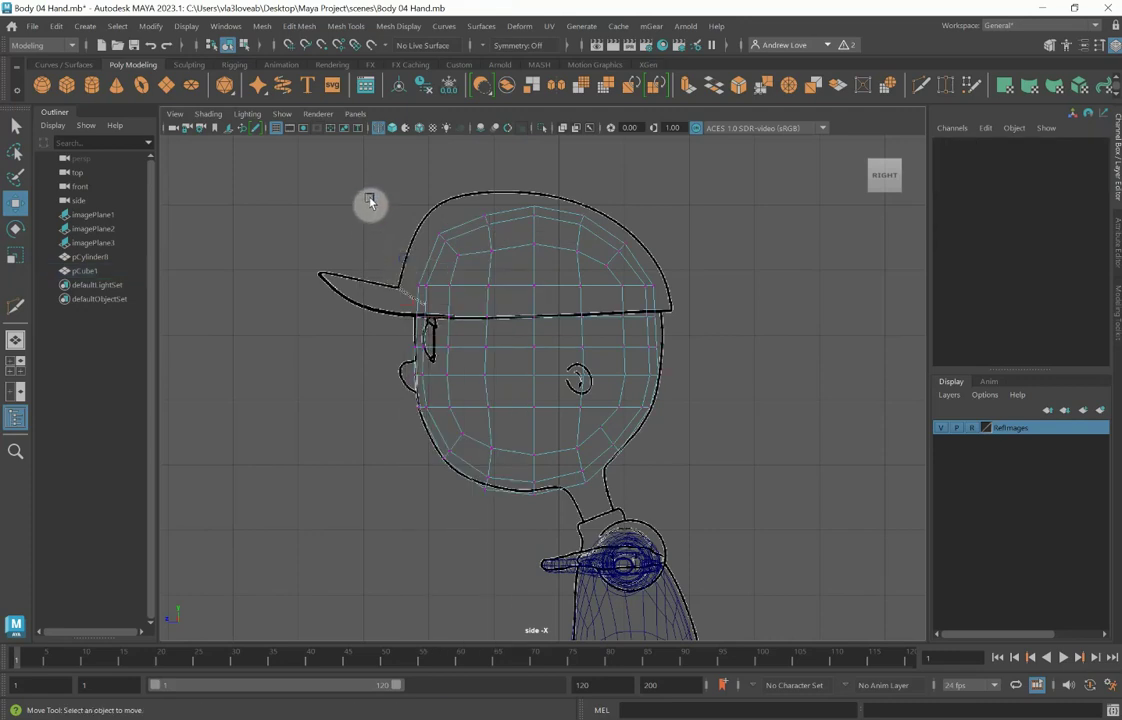
pyautogui.moveTo(370, 199); pyautogui.dragTo(506, 511)
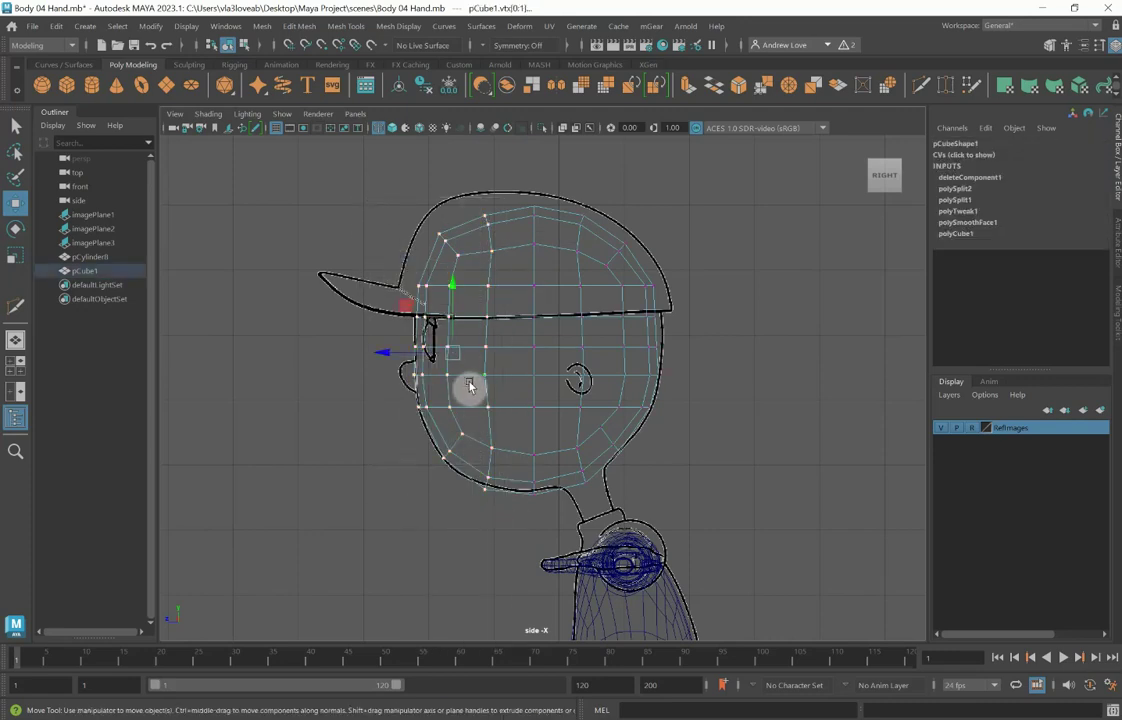
pyautogui.press('r')
pyautogui.moveTo(388, 358); pyautogui.dragTo(401, 358)
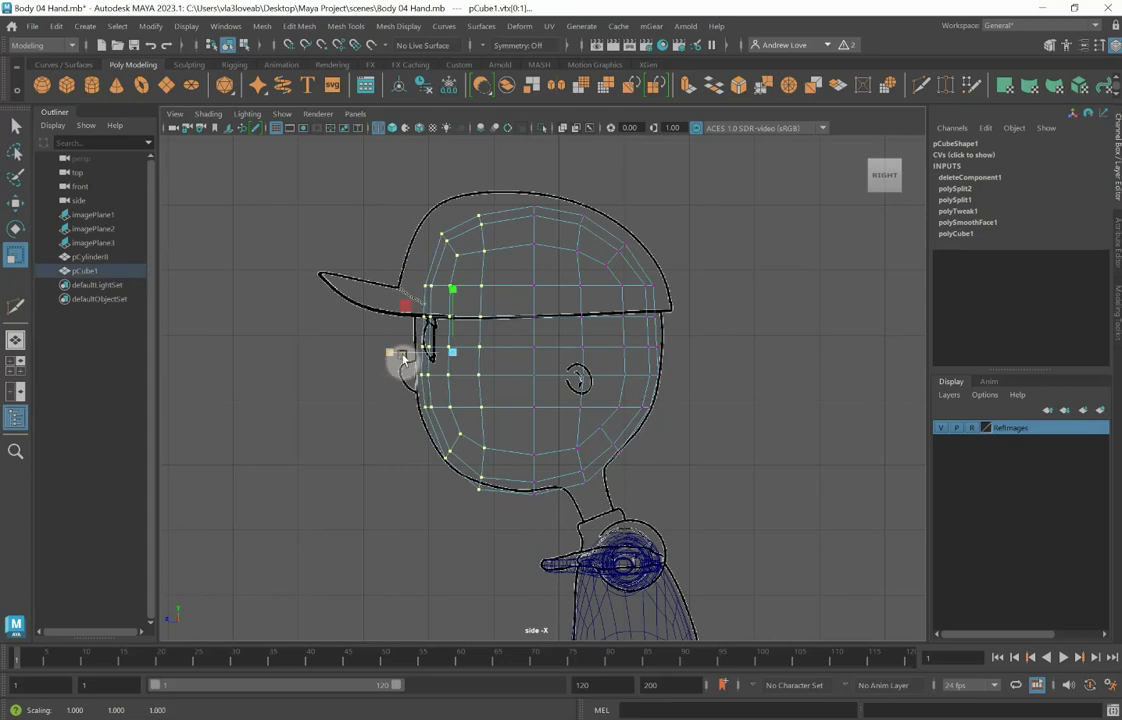
pyautogui.press('w')
pyautogui.moveTo(392, 356); pyautogui.dragTo(381, 353)
# Step: Raise the vertices at the middle of the head's underside to the reference jaw line
pyautogui.moveTo(452, 517); pyautogui.dragTo(490, 466)
pyautogui.moveTo(522, 518); pyautogui.dragTo(534, 466)
pyautogui.moveTo(534, 468); pyautogui.dragTo(533, 465, button='middle')
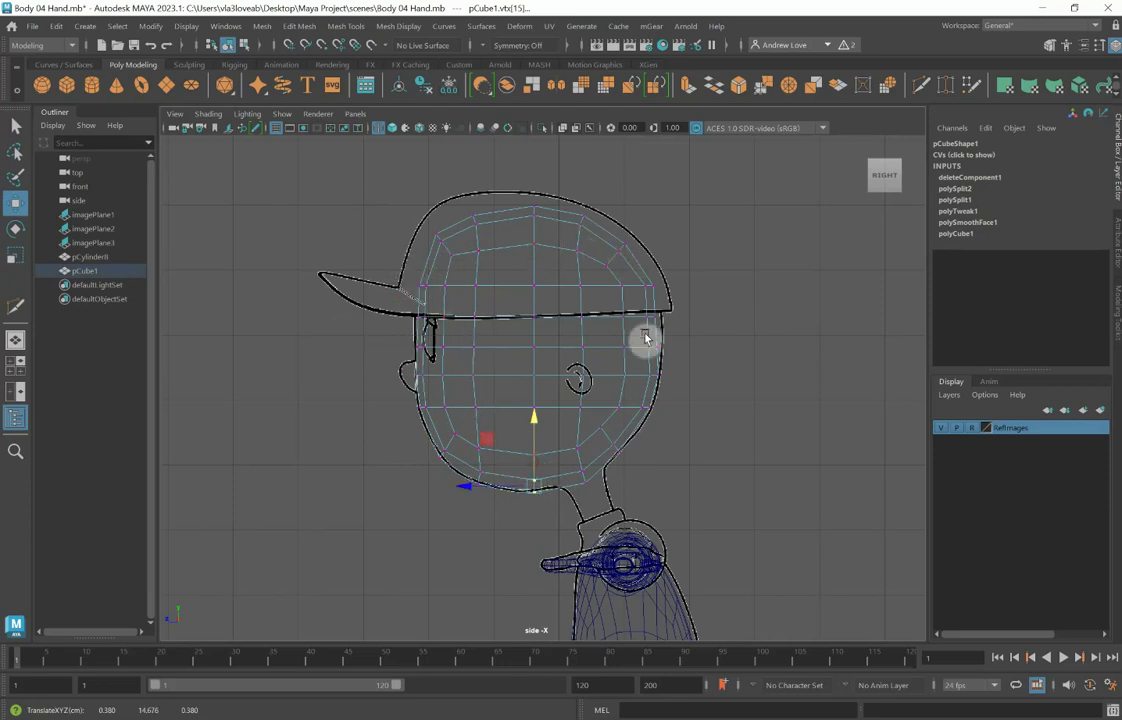
# Step: Move the rear vertices of the hat-edge row and the row below it back to the reference head outline
pyautogui.moveTo(607, 311); pyautogui.dragTo(662, 328)
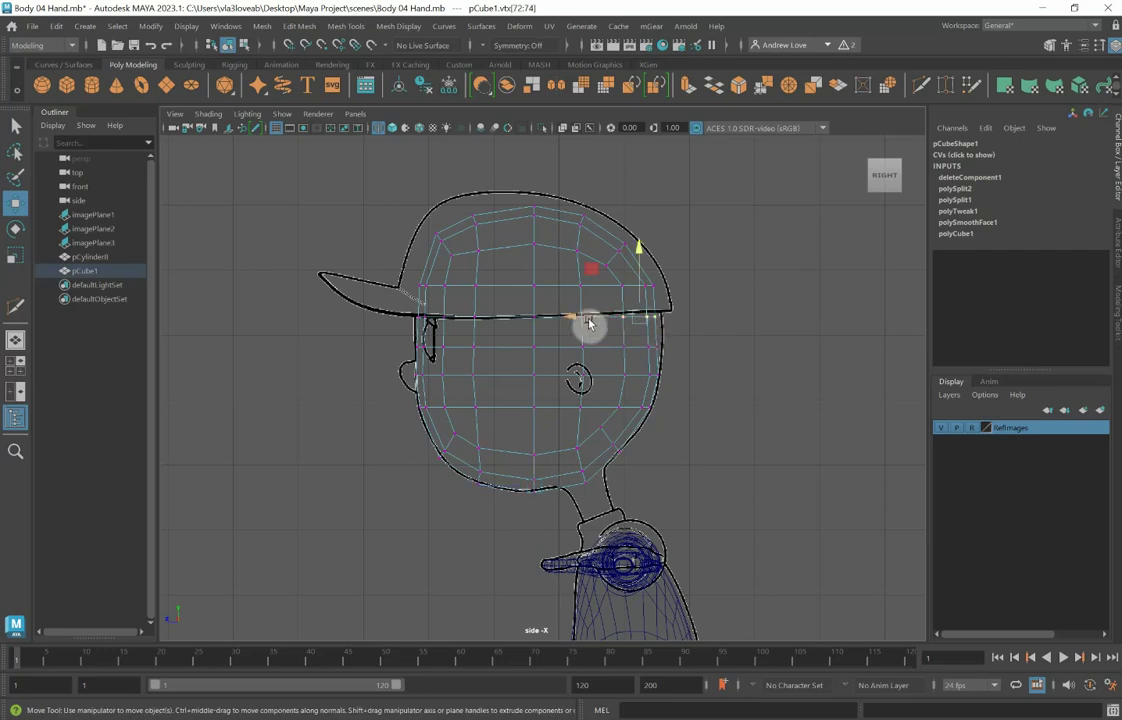
pyautogui.moveTo(575, 316); pyautogui.dragTo(580, 320)
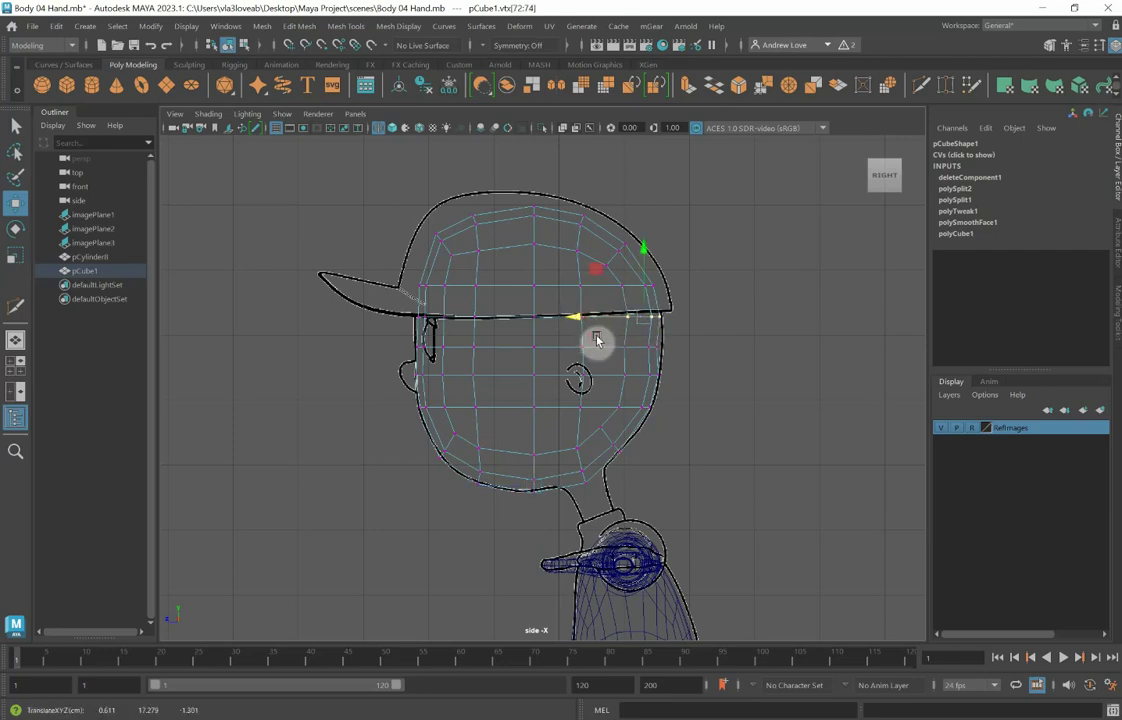
pyautogui.moveTo(676, 368); pyautogui.dragTo(581, 352)
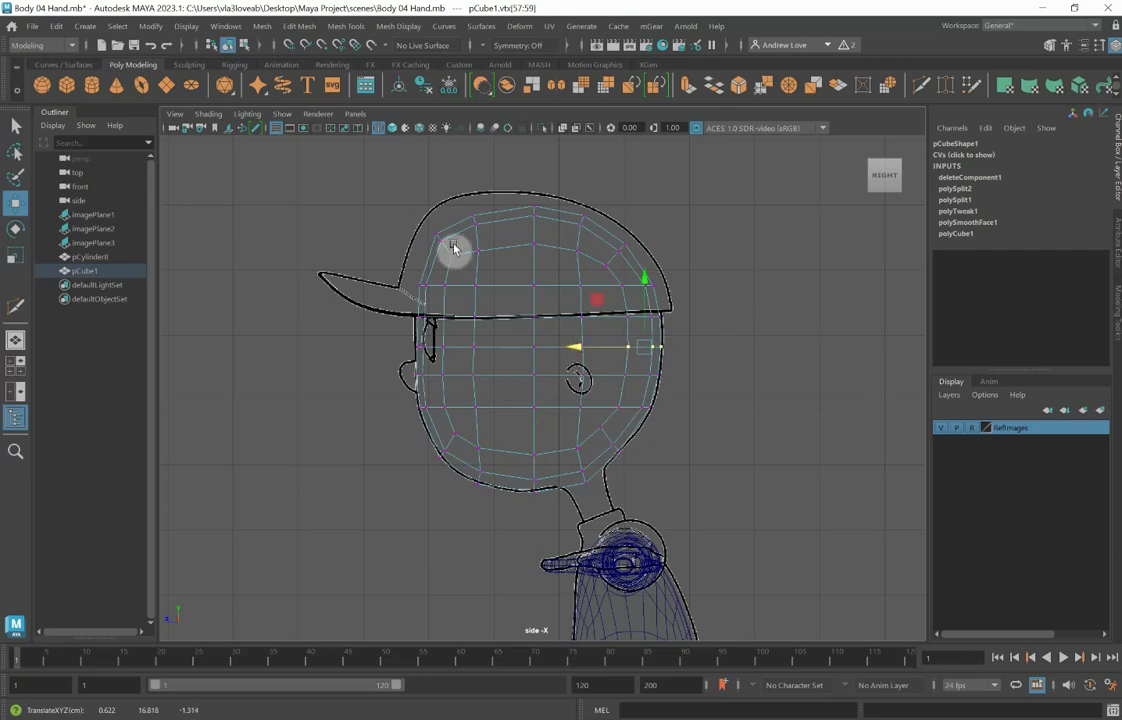
# Step: Extrude the four eye faces in the perspective view and scale the extrusion inward to about 0.6
pyautogui.press('space')
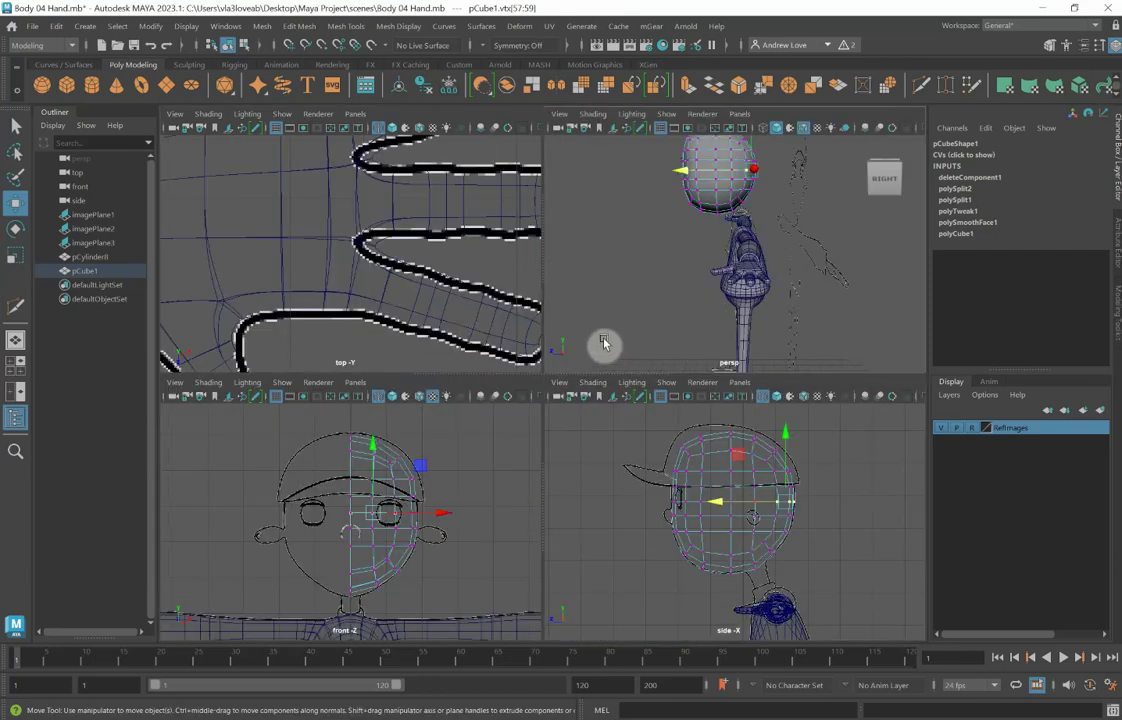
pyautogui.press('space')
pyautogui.moveTo(541, 393)
pyautogui.keyDown('alt'); pyautogui.mouseDown()
pyautogui.moveTo(519, 400)
pyautogui.moveTo(563, 381)
pyautogui.moveTo(503, 368)
pyautogui.moveTo(488, 391)
pyautogui.moveTo(533, 396)
pyautogui.mouseUp(); pyautogui.keyUp('alt')
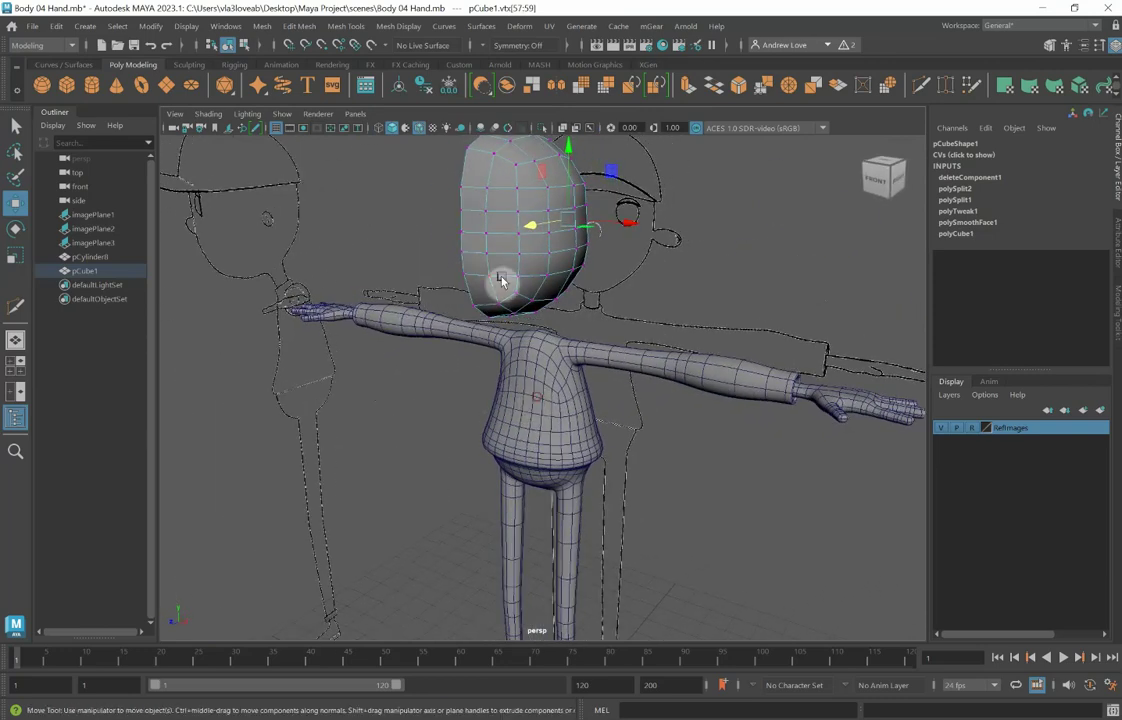
pyautogui.moveTo(501, 283); pyautogui.dragTo(505, 318, button='right')
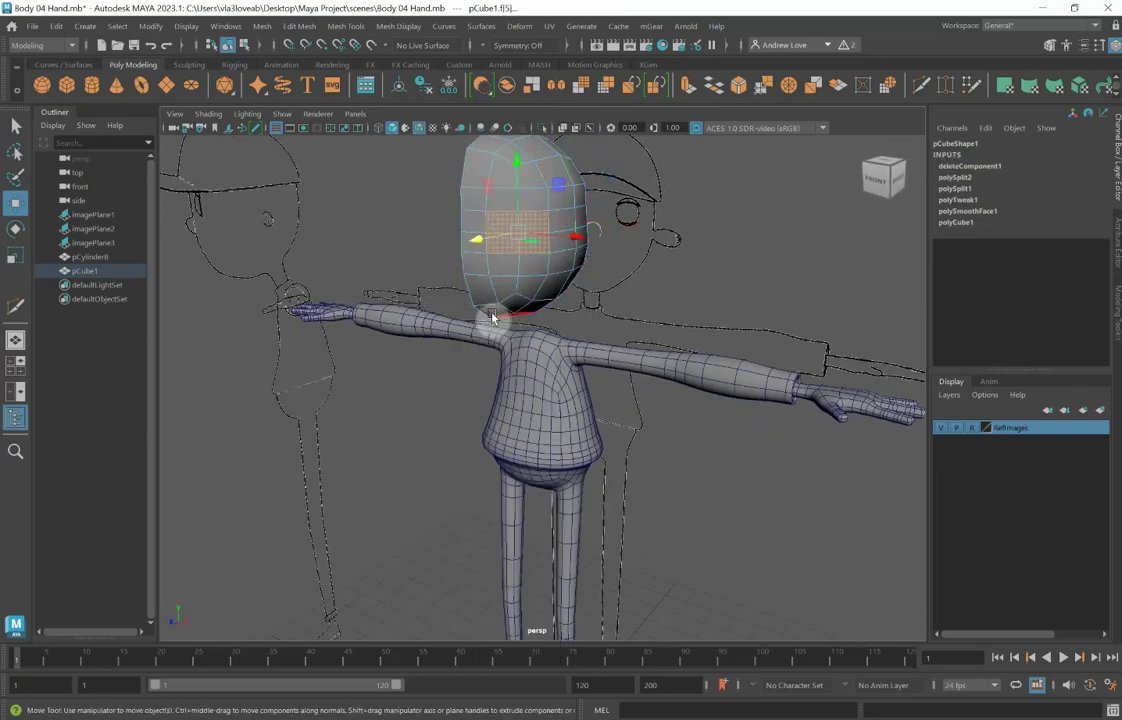
pyautogui.keyDown('alt'); pyautogui.moveTo(380, 273); pyautogui.dragTo(419, 264); pyautogui.keyUp('alt')
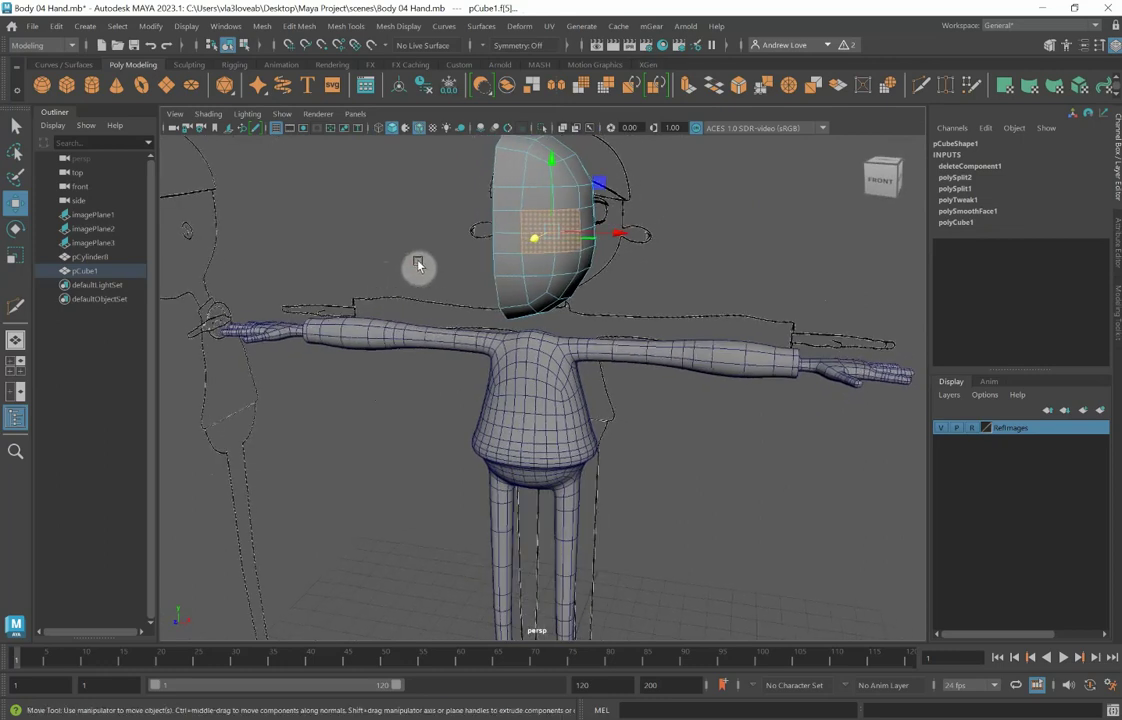
pyautogui.click(688, 88)
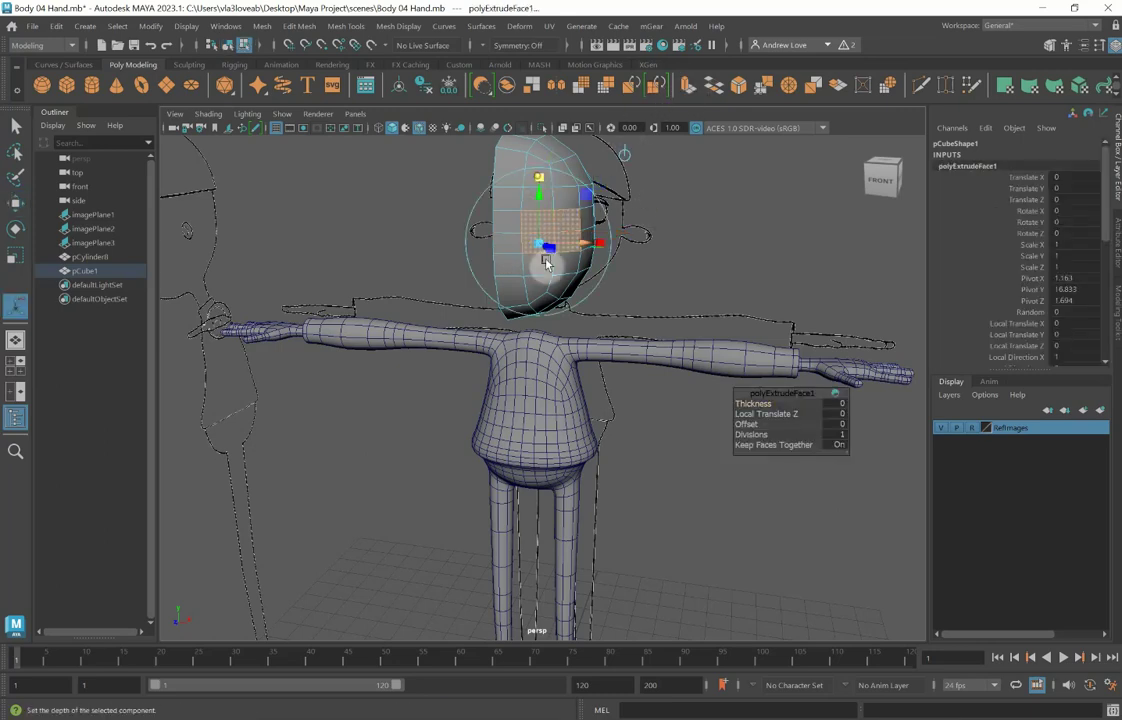
pyautogui.moveTo(539, 243); pyautogui.dragTo(535, 245)
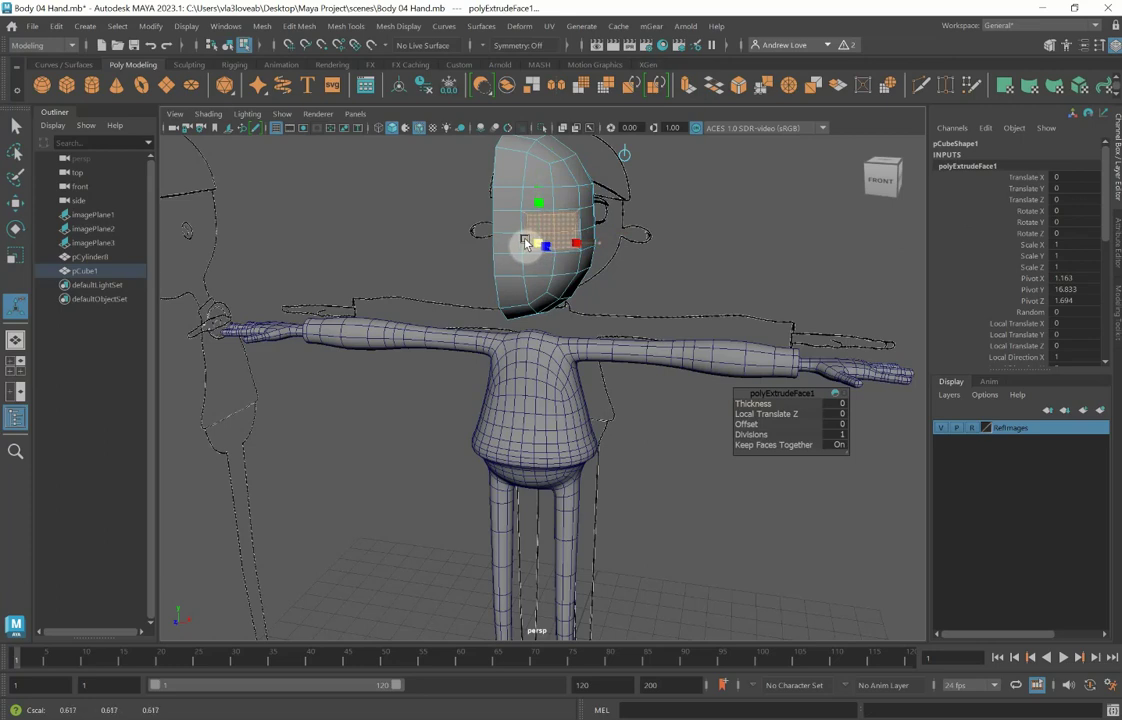
pyautogui.click(524, 242)
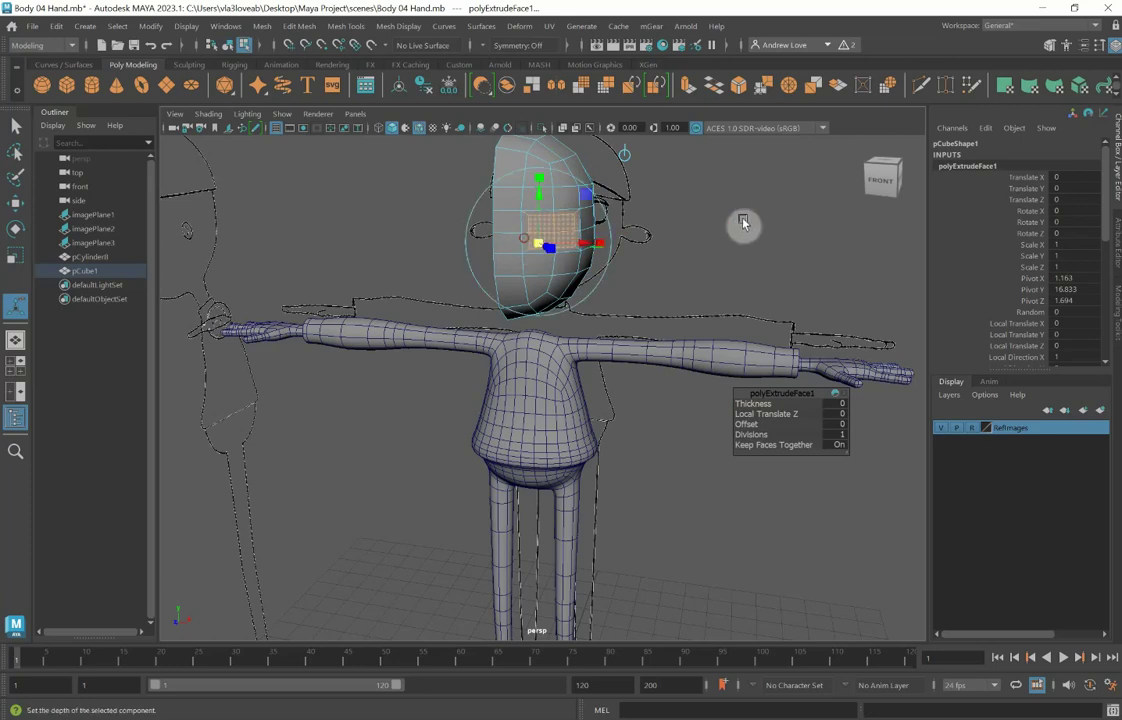
# Step: Circularize the extruded eye faces and flatten them along the head's depth axis
pyautogui.click(889, 88)
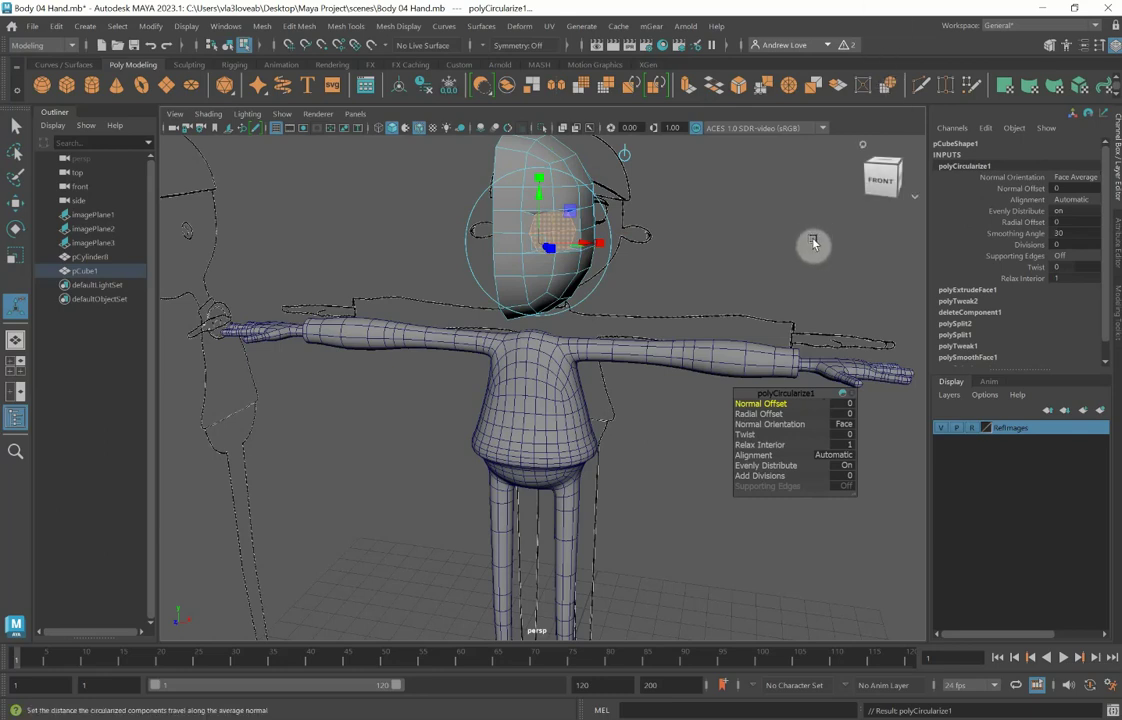
pyautogui.keyDown('alt'); pyautogui.moveTo(779, 300); pyautogui.dragTo(693, 295); pyautogui.keyUp('alt')
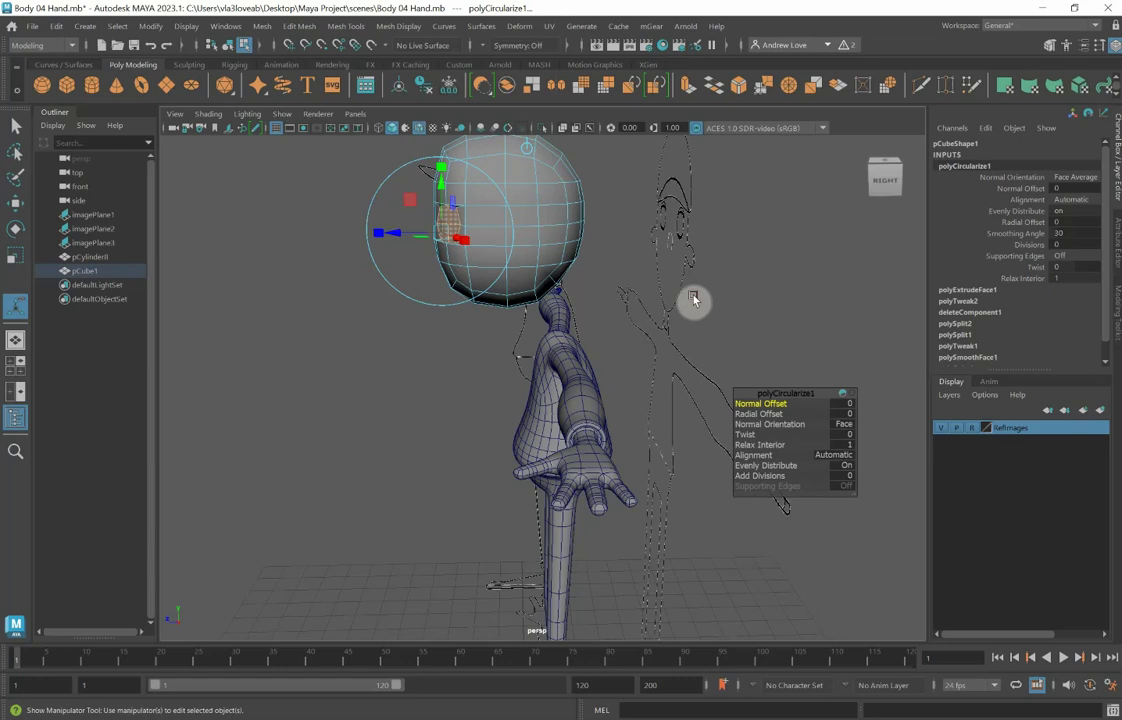
pyautogui.press('r')
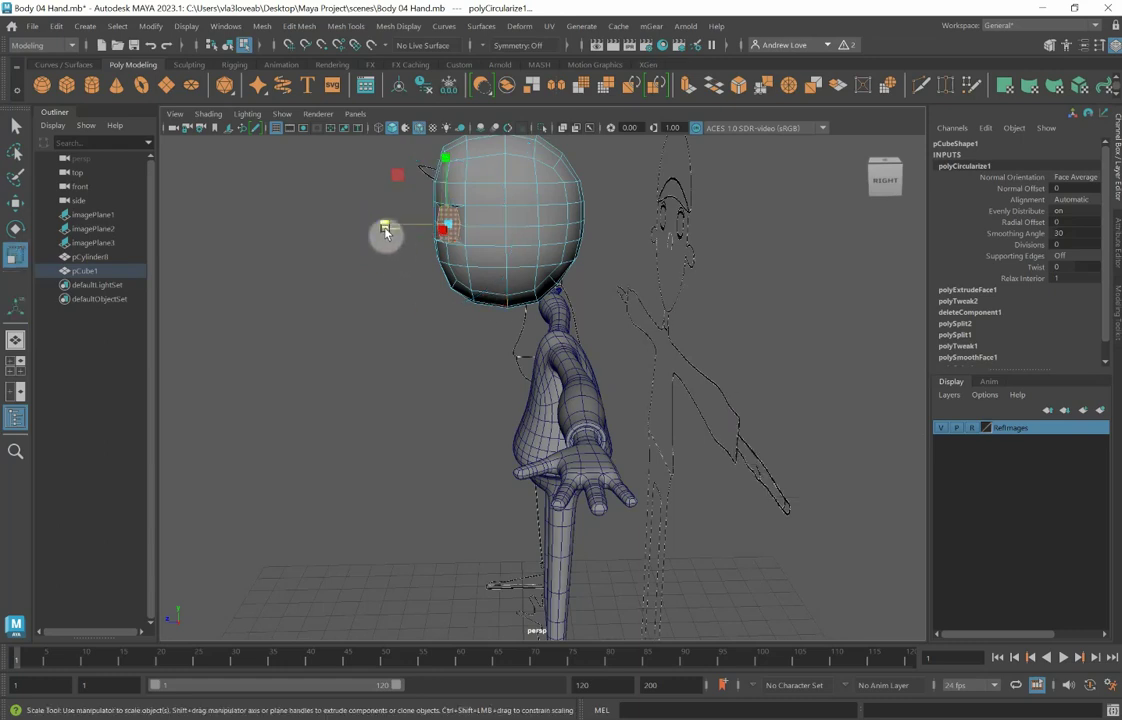
pyautogui.moveTo(384, 225); pyautogui.dragTo(485, 227)
pyautogui.press('w')
# Step: Resize the eye patch in the front view to roughly match the reference eye, and circularize it again
pyautogui.press('space')
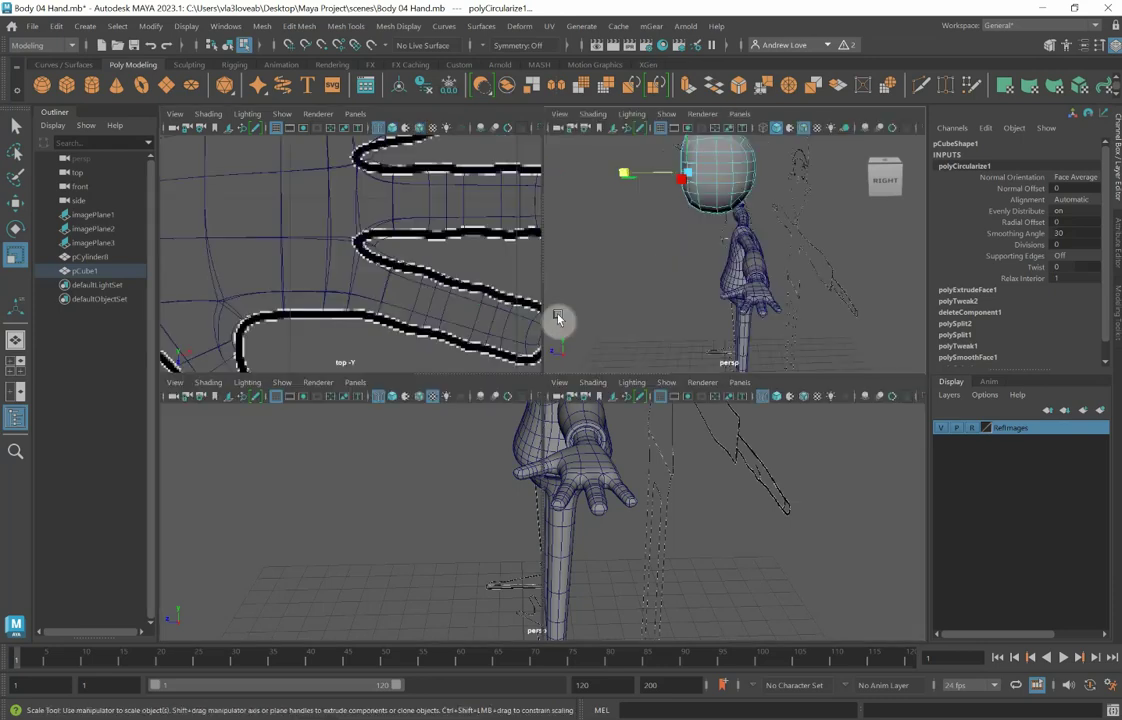
pyautogui.scroll(3, 492, 436)
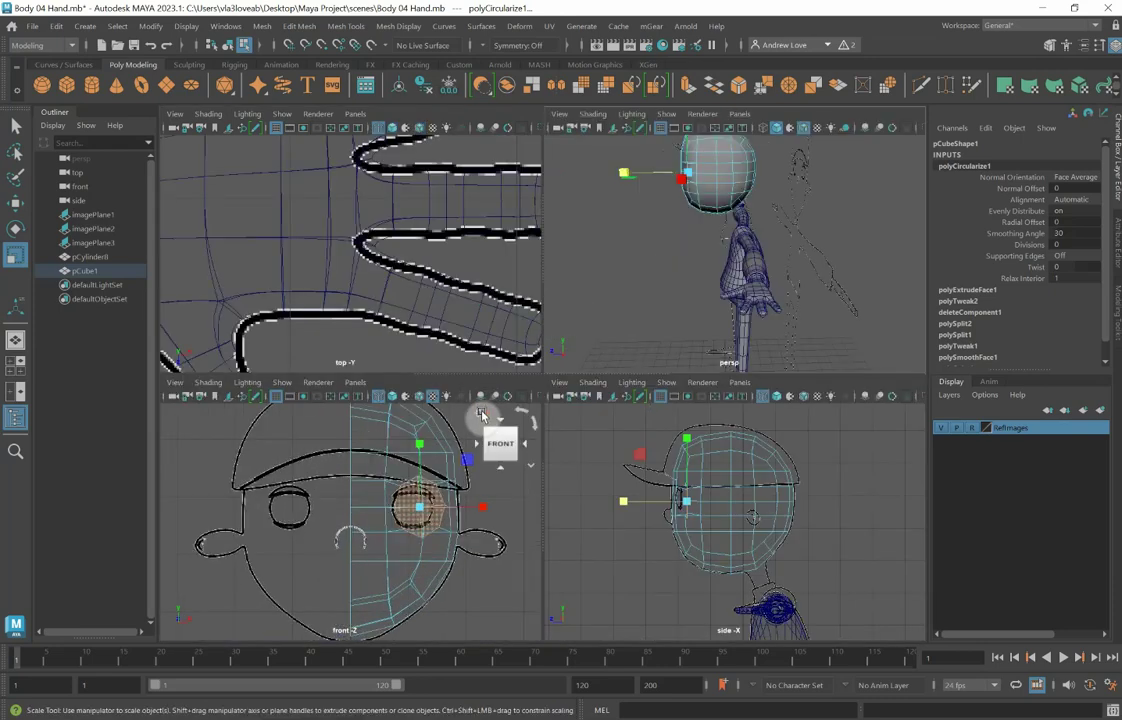
pyautogui.press('r')
pyautogui.press('space')
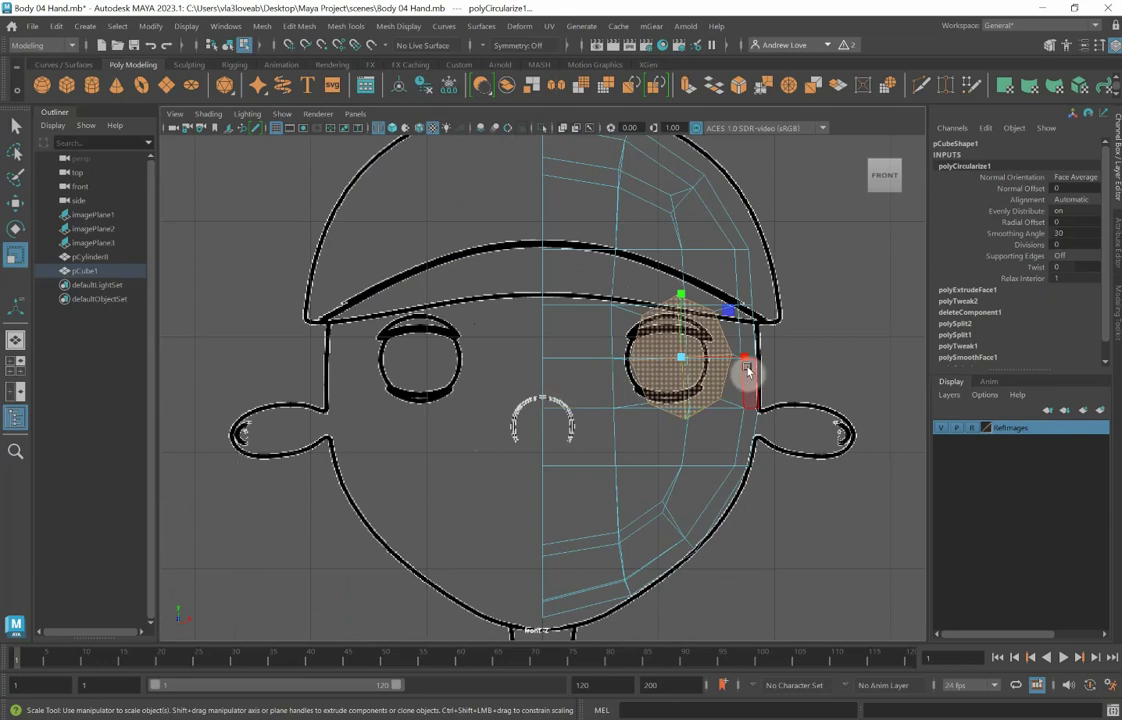
pyautogui.moveTo(746, 362); pyautogui.dragTo(754, 364)
pyautogui.press('e')
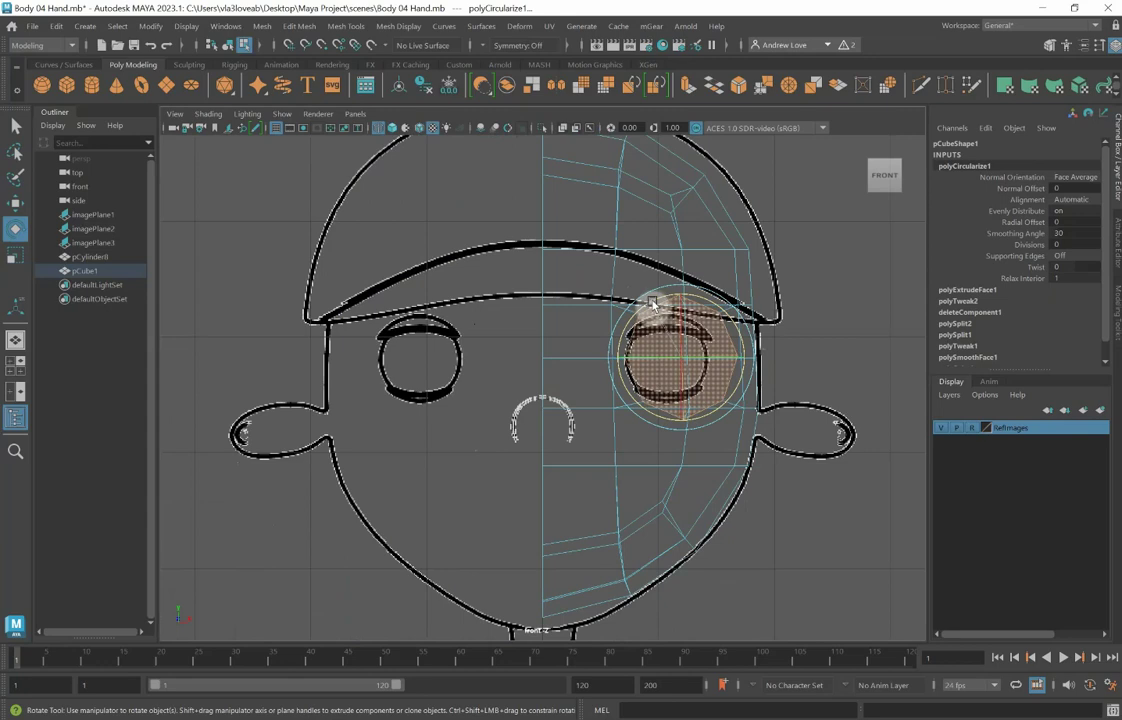
pyautogui.press('r')
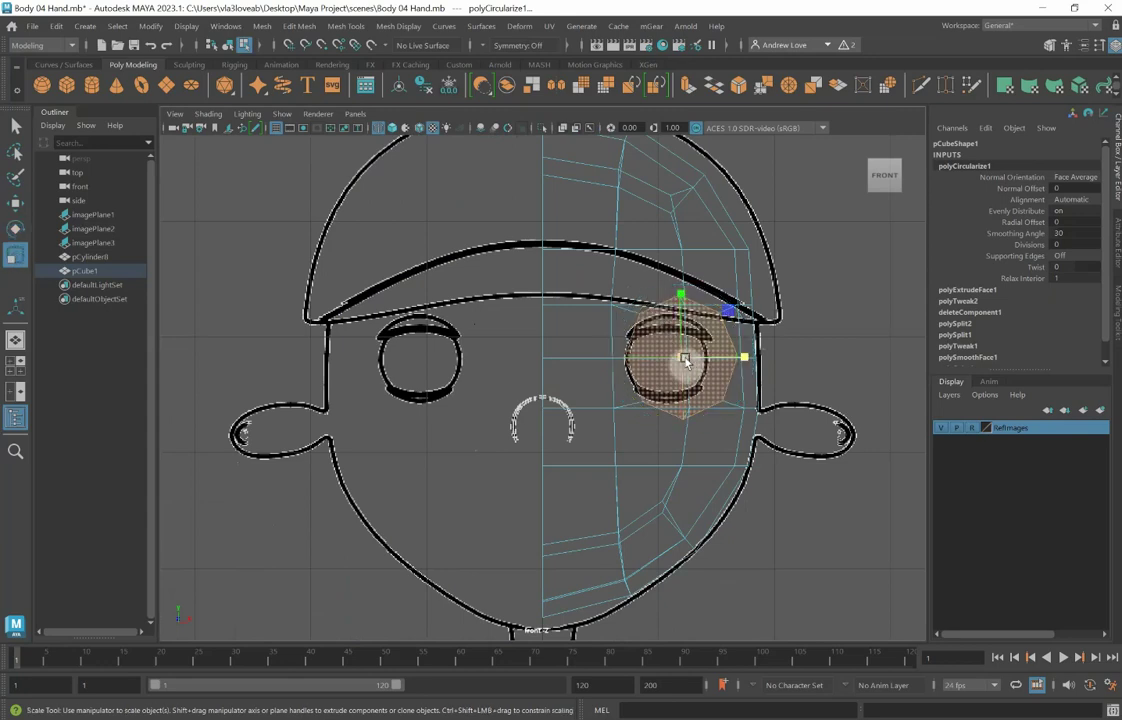
pyautogui.moveTo(688, 348); pyautogui.dragTo(661, 342)
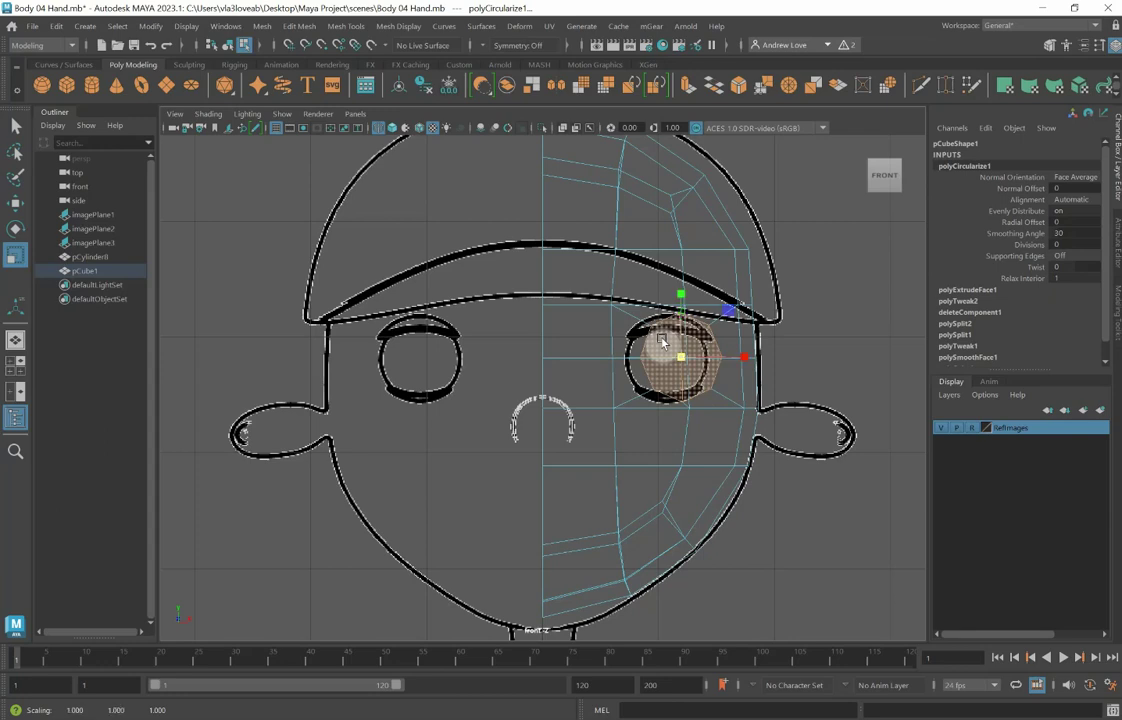
pyautogui.click(891, 90)
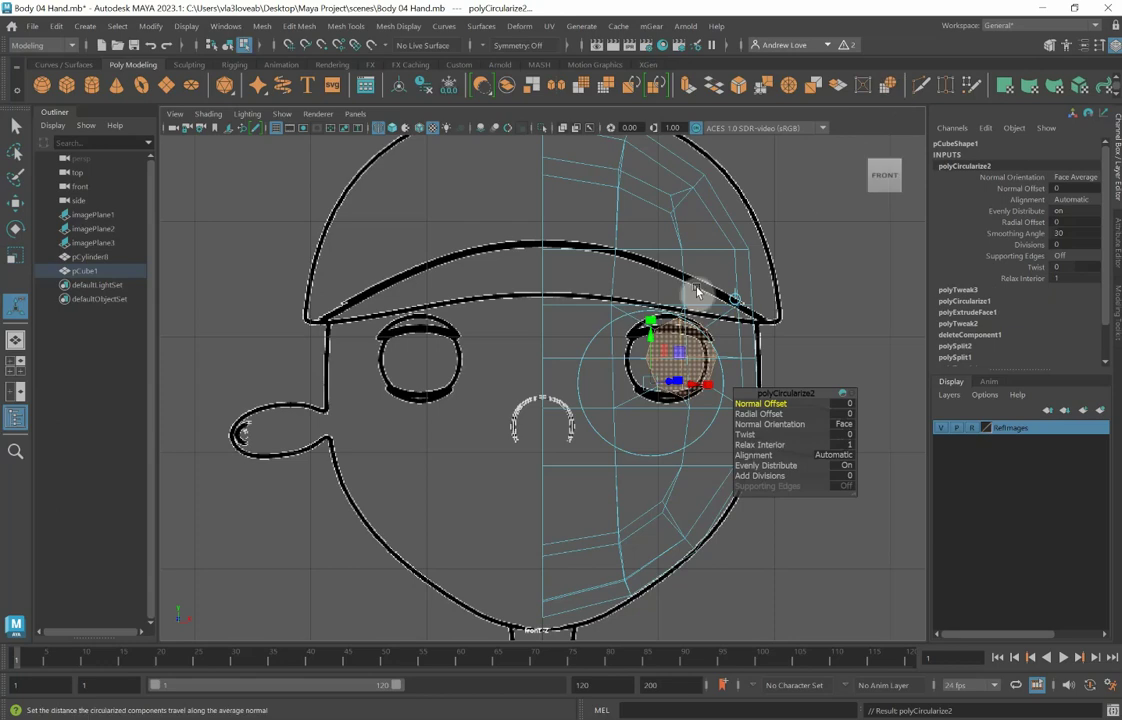
pyautogui.press('space')
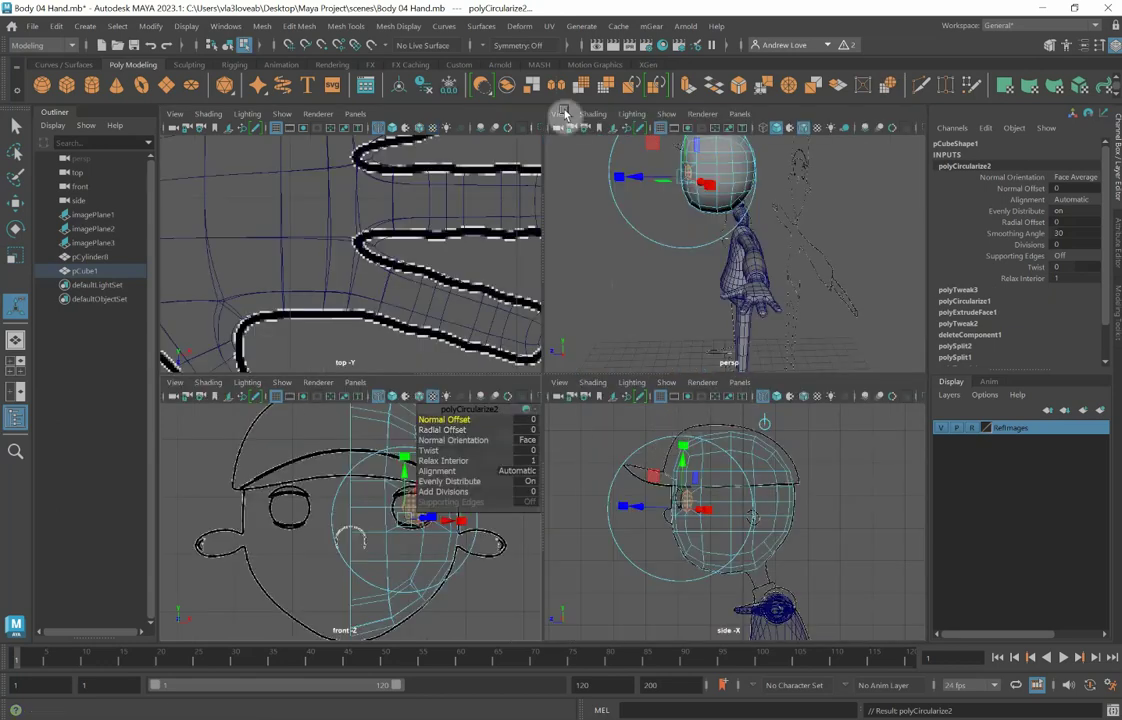
# Step: Rotate the circularized eye patch about the vertical axis in the side view until it faces straight forward
pyautogui.press('space')
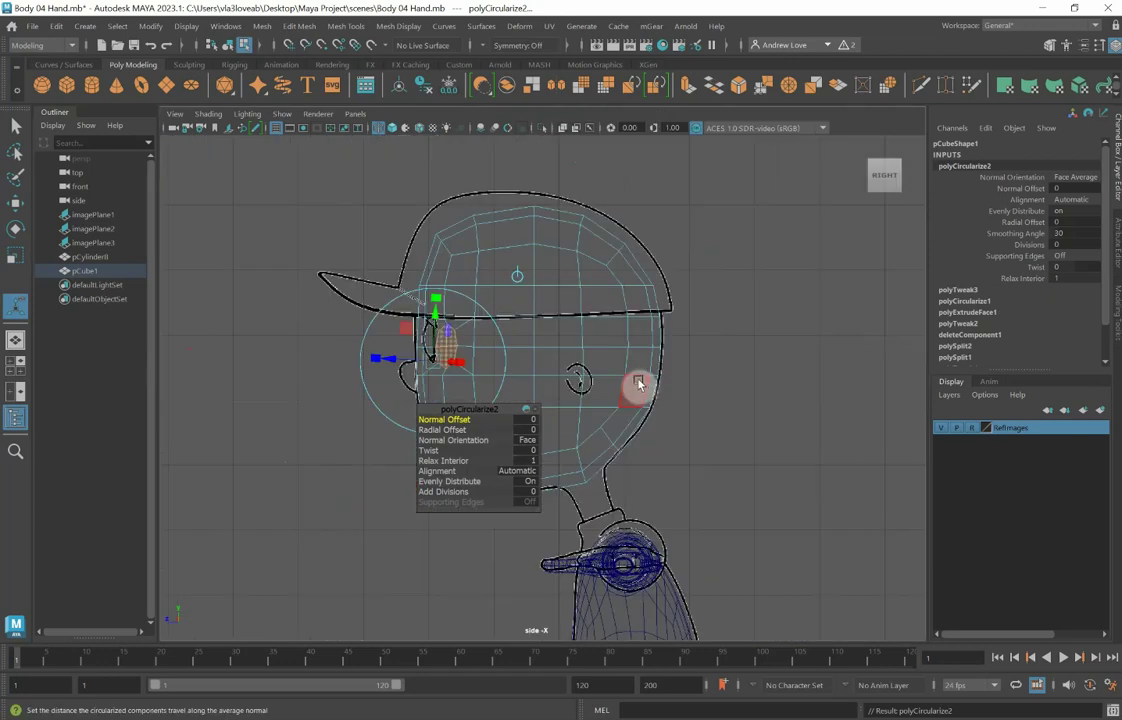
pyautogui.press('e')
pyautogui.scroll(2, 463, 338)
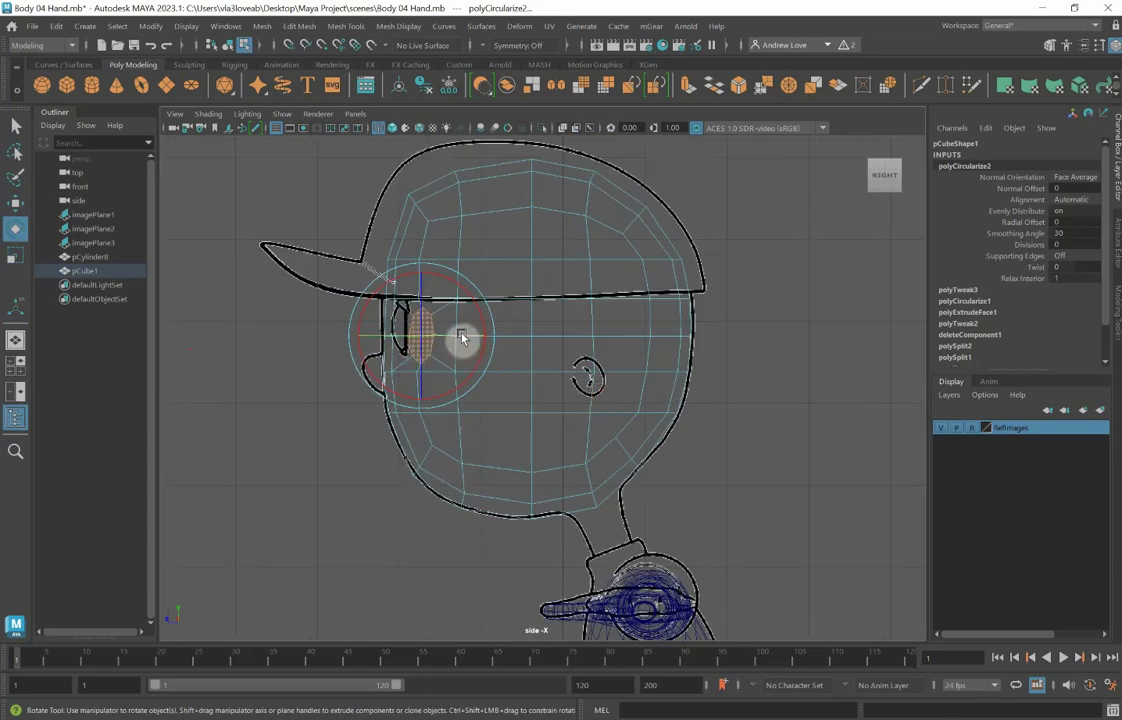
pyautogui.moveTo(463, 338); pyautogui.dragTo(447, 338)
pyautogui.press('q')
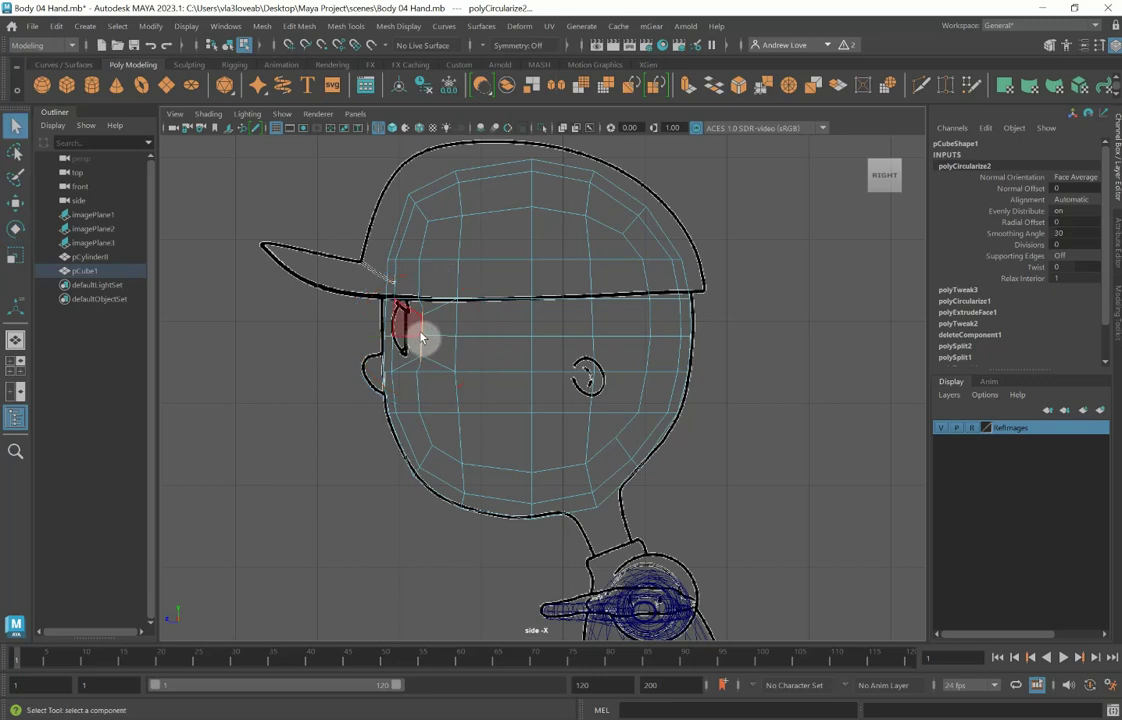
# Step: Move the eye patch forward in the side view to the back edge of the reference eye
pyautogui.click(421, 338)
pyautogui.press('w')
pyautogui.moveTo(421, 335); pyautogui.dragTo(350, 335)
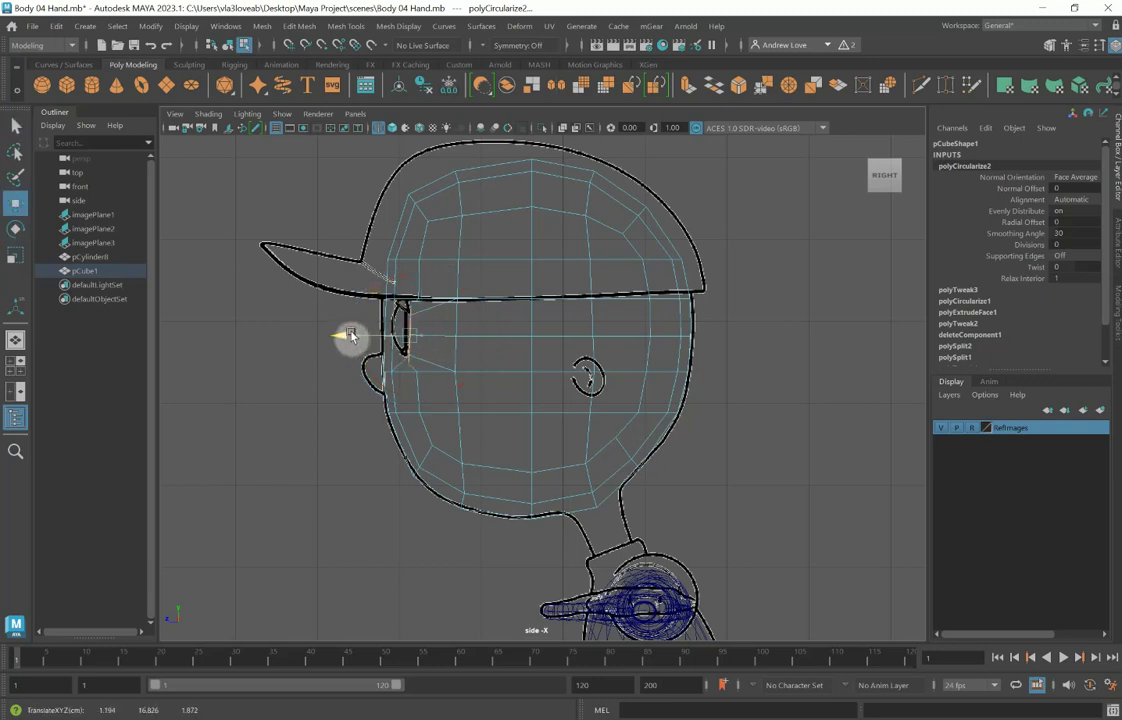
pyautogui.scroll(4, 350, 334)
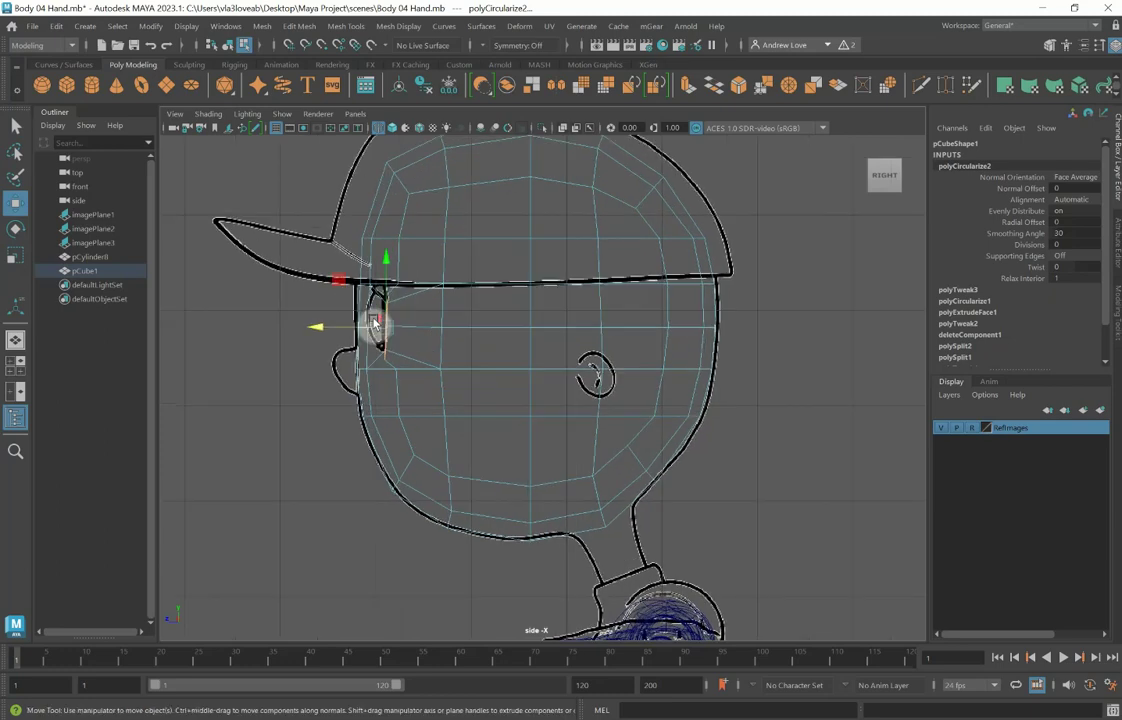
pyautogui.scroll(5, 403, 328)
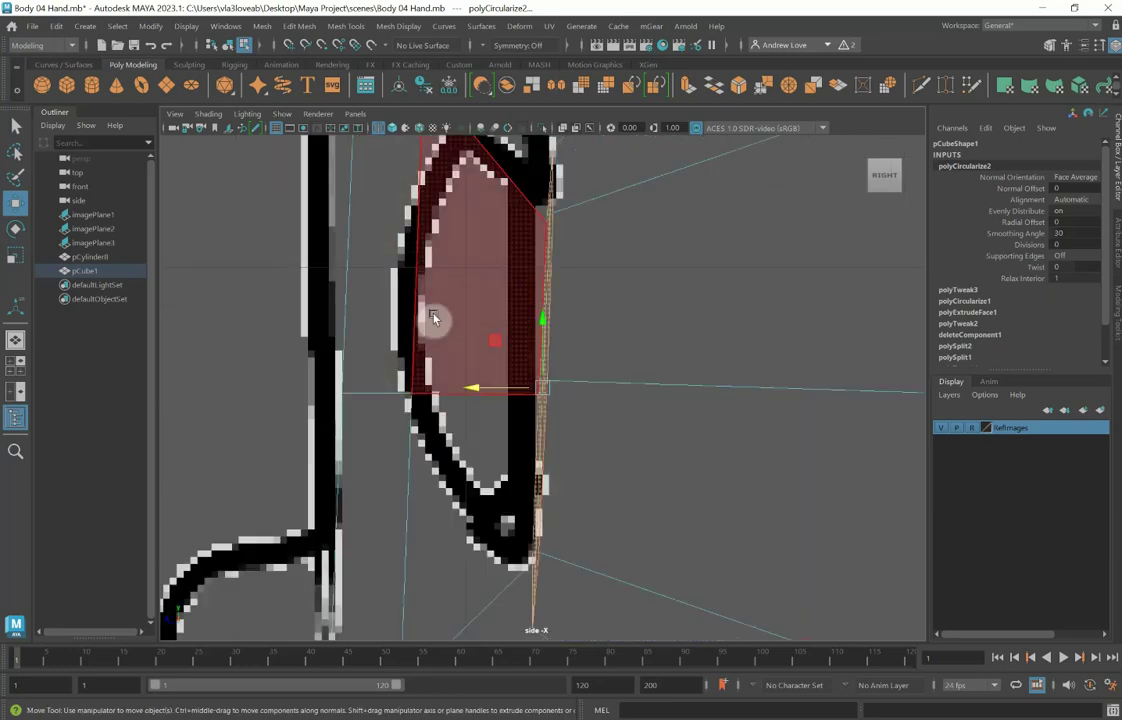
pyautogui.scroll(-5, 436, 318)
pyautogui.scroll(6, 440, 315)
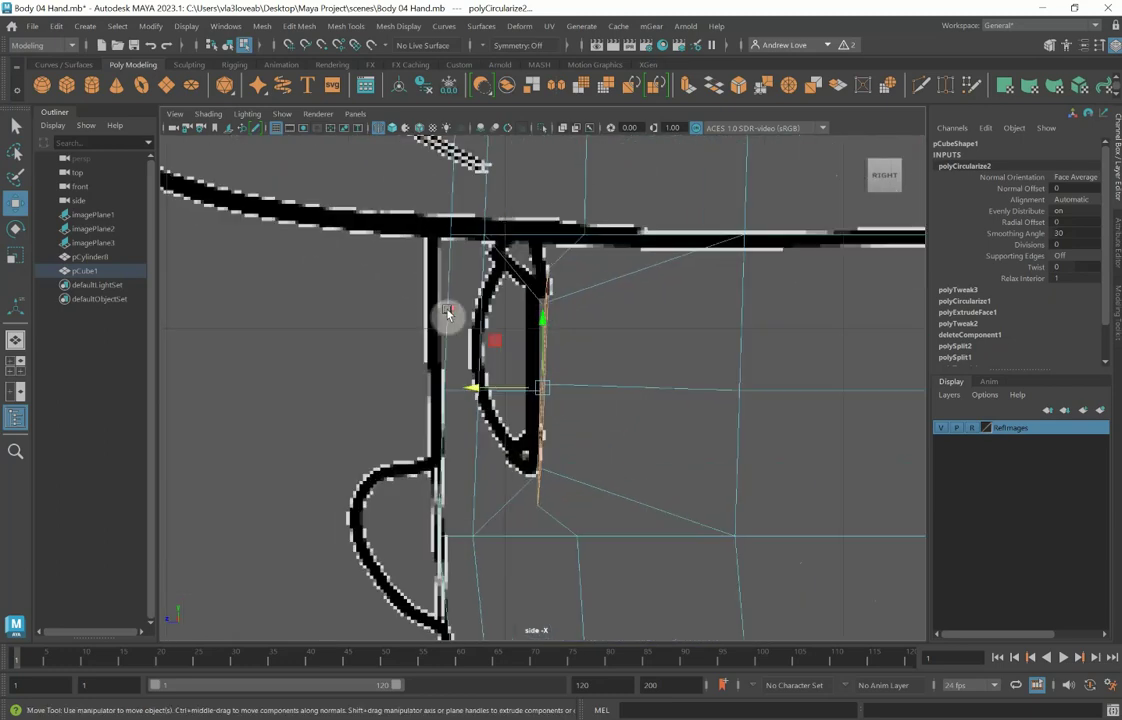
# Step: Straighten the eye patch's slight tilt and raise it to the height of the reference eye in the side view
pyautogui.press('e')
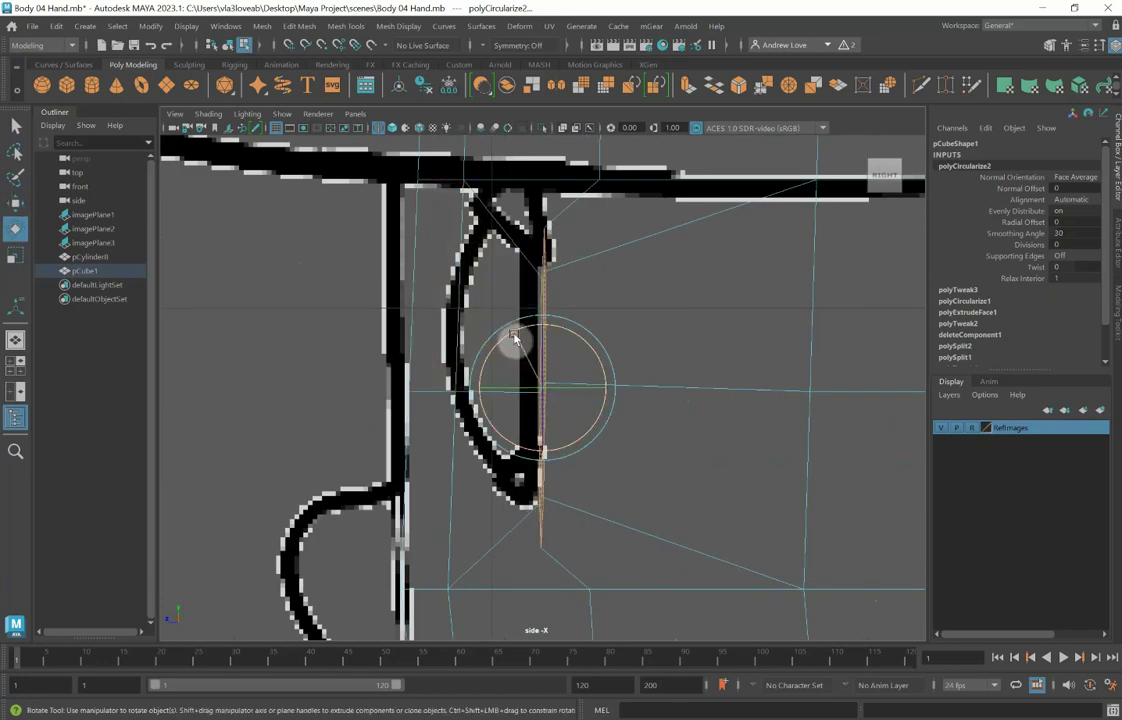
pyautogui.press('w')
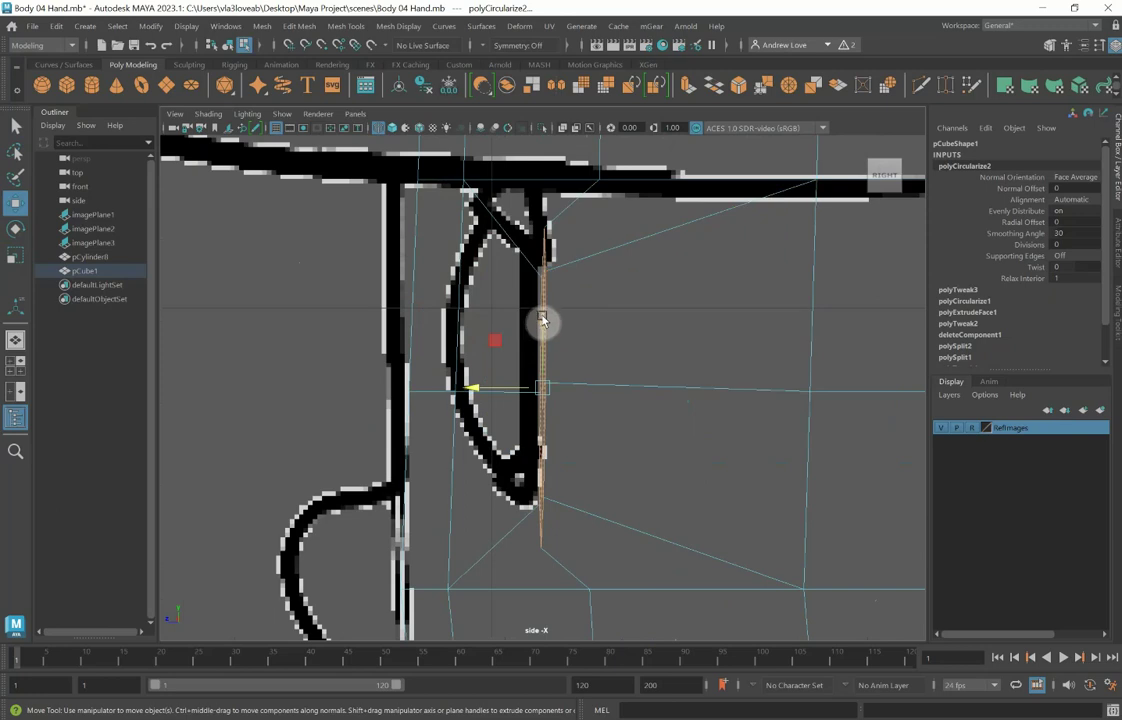
pyautogui.moveTo(541, 318); pyautogui.dragTo(533, 286)
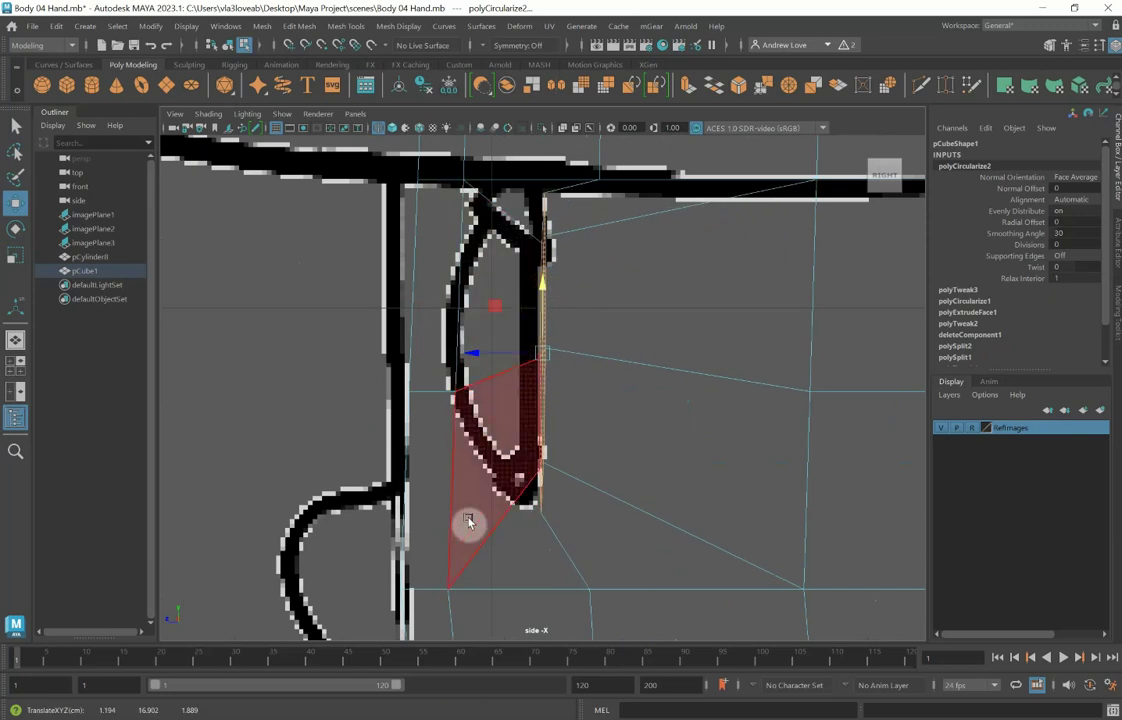
# Step: Centre the eye patch over the reference eye in the front view
pyautogui.press('space')
pyautogui.press('space')
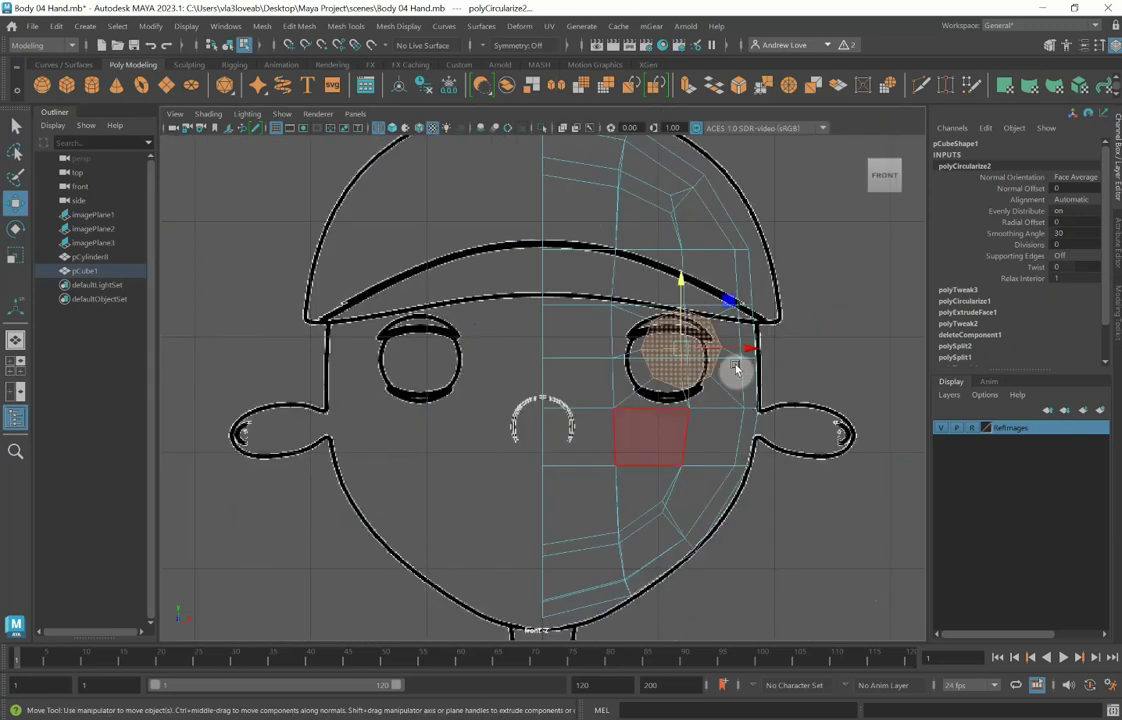
pyautogui.click(668, 352)
pyautogui.moveTo(664, 350); pyautogui.dragTo(665, 352)
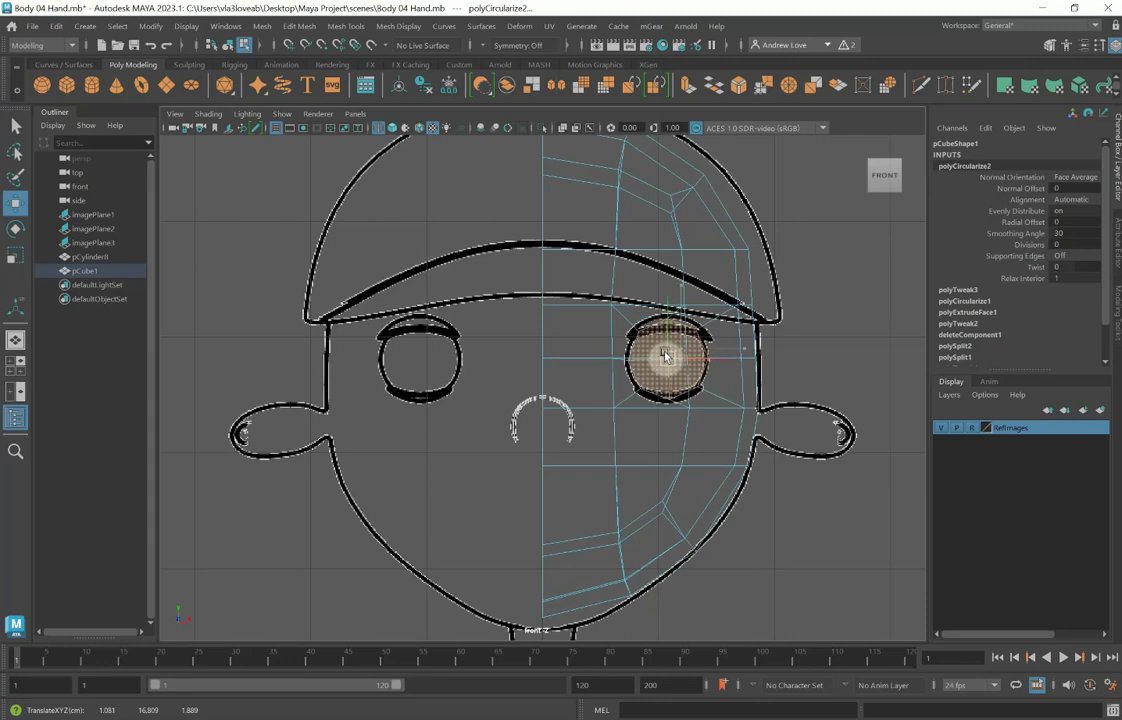
pyautogui.press('r')
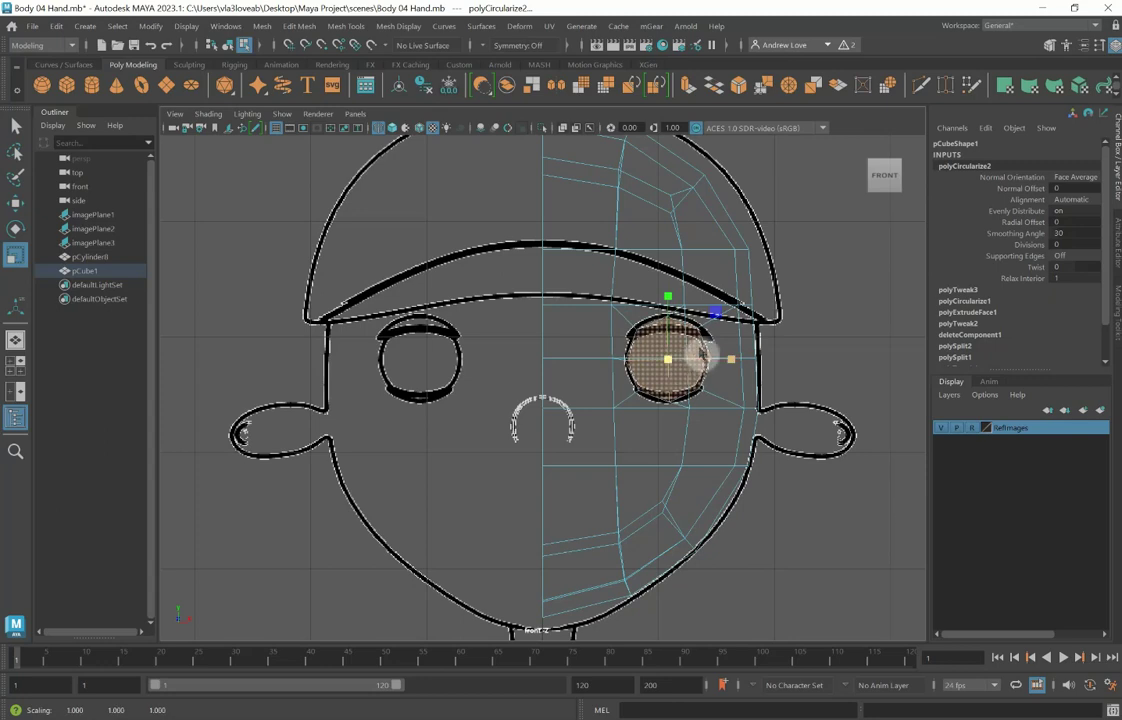
# Step: Move the head vertex directly above the eye circle inward over the eye's centre, slightly up, and forward to follow the head's curve
pyautogui.press('space')
pyautogui.press('space')
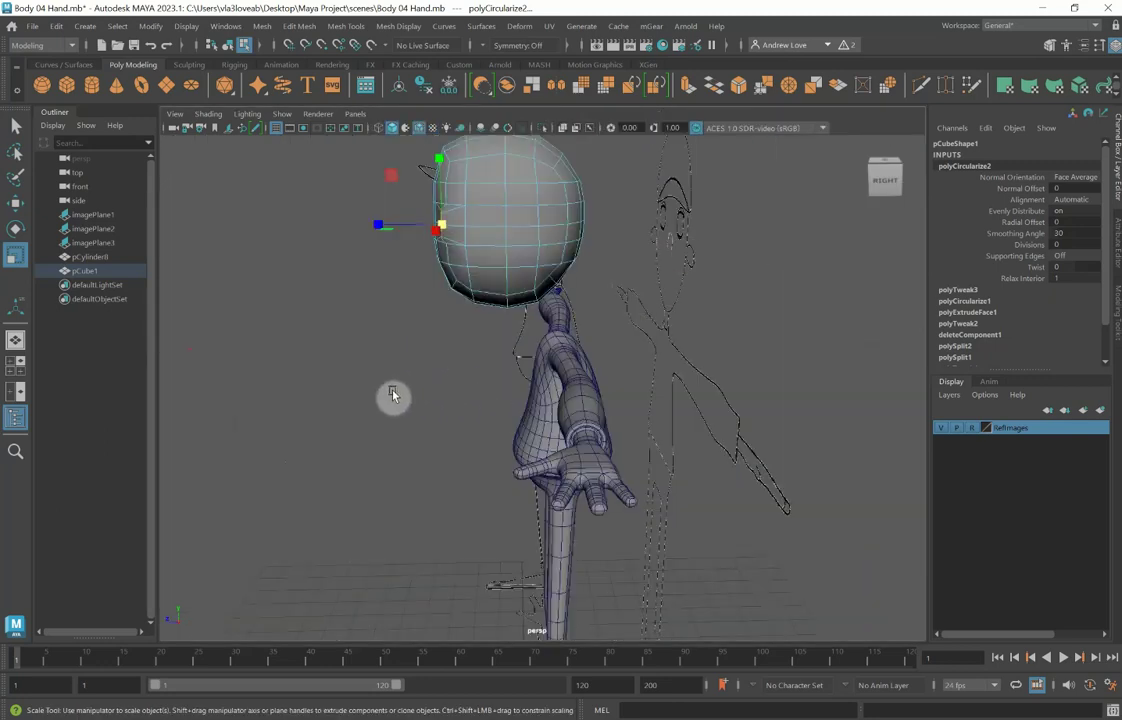
pyautogui.keyDown('alt'); pyautogui.moveTo(393, 393); pyautogui.dragTo(464, 453); pyautogui.keyUp('alt')
pyautogui.scroll(3, 466, 453)
pyautogui.keyDown('alt'); pyautogui.moveTo(402, 436); pyautogui.dragTo(435, 460, button='middle'); pyautogui.keyUp('alt')
pyautogui.scroll(1, 435, 460)
pyautogui.keyDown('alt'); pyautogui.moveTo(435, 460); pyautogui.dragTo(446, 461); pyautogui.keyUp('alt')
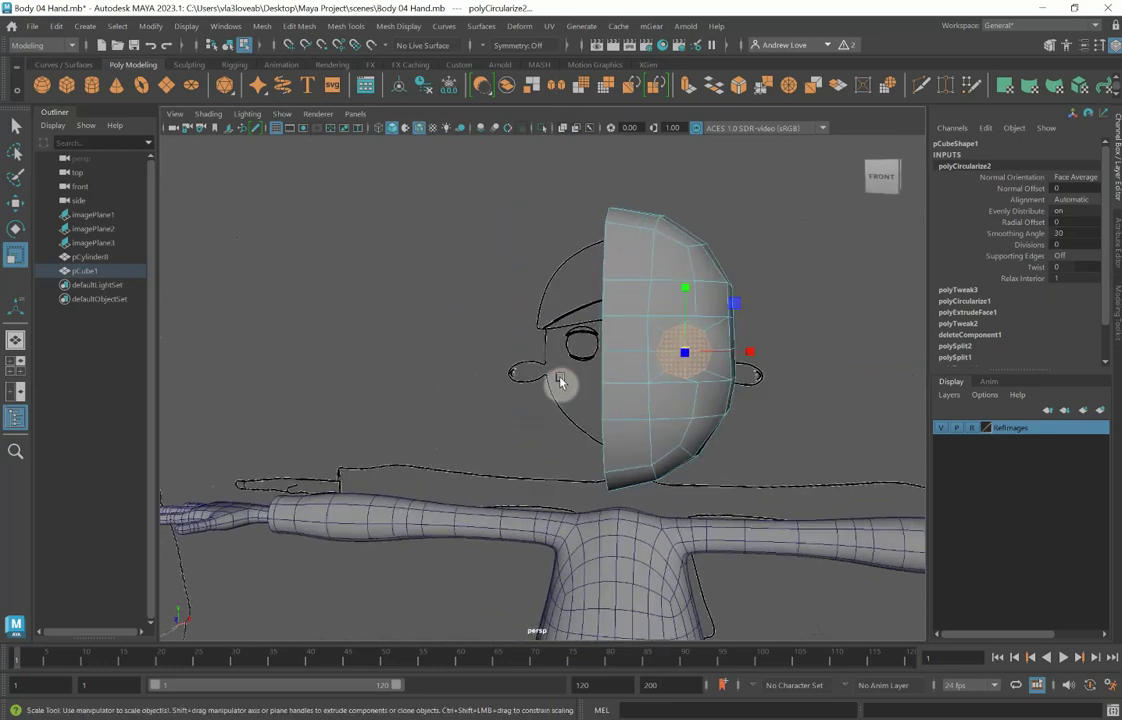
pyautogui.moveTo(625, 308); pyautogui.dragTo(553, 306, button='right')
pyautogui.keyDown('alt'); pyautogui.moveTo(588, 305); pyautogui.dragTo(734, 310); pyautogui.keyUp('alt')
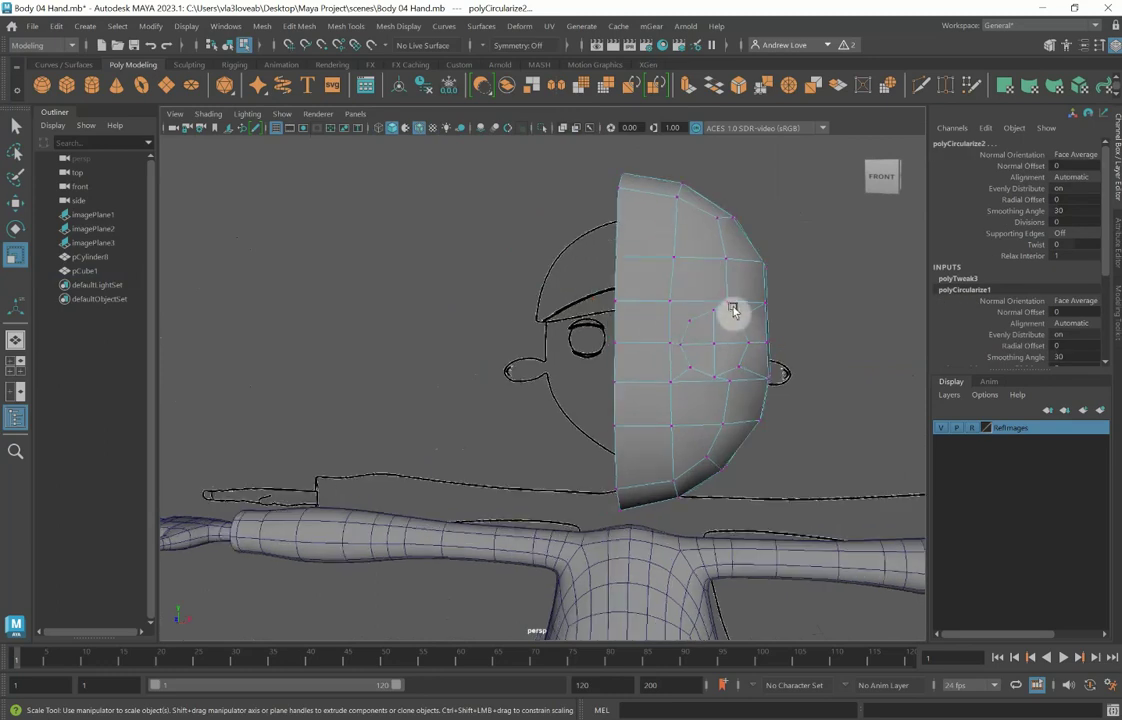
pyautogui.click(729, 302)
pyautogui.press('w')
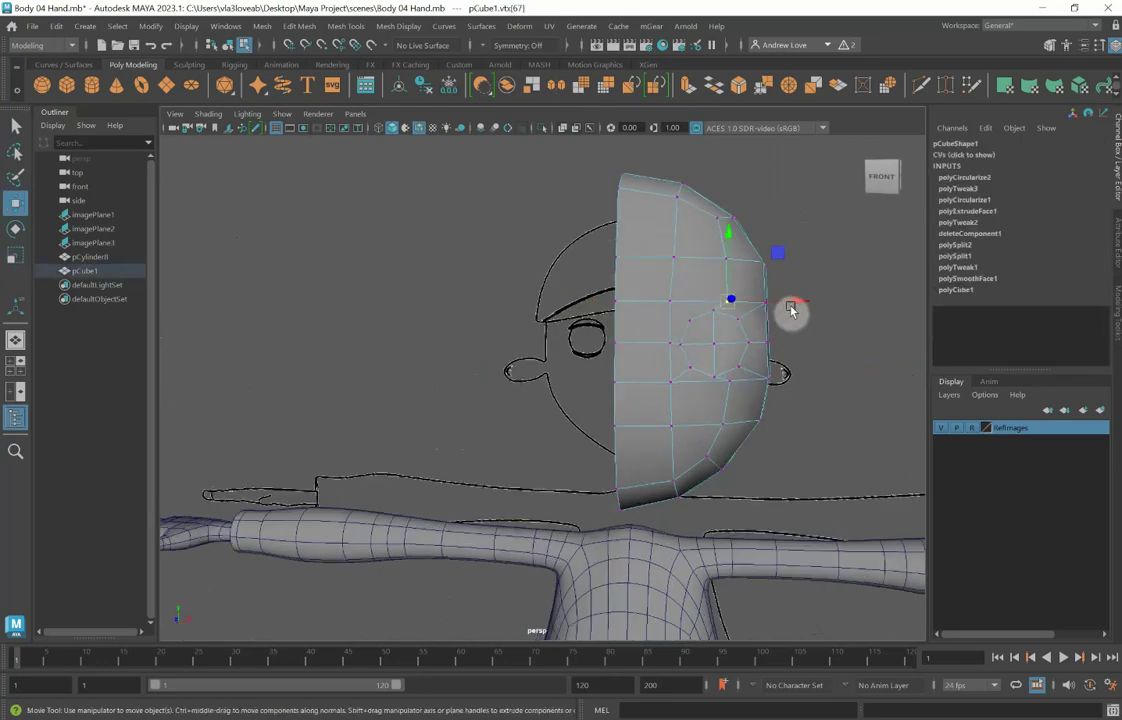
pyautogui.moveTo(797, 302); pyautogui.dragTo(784, 300)
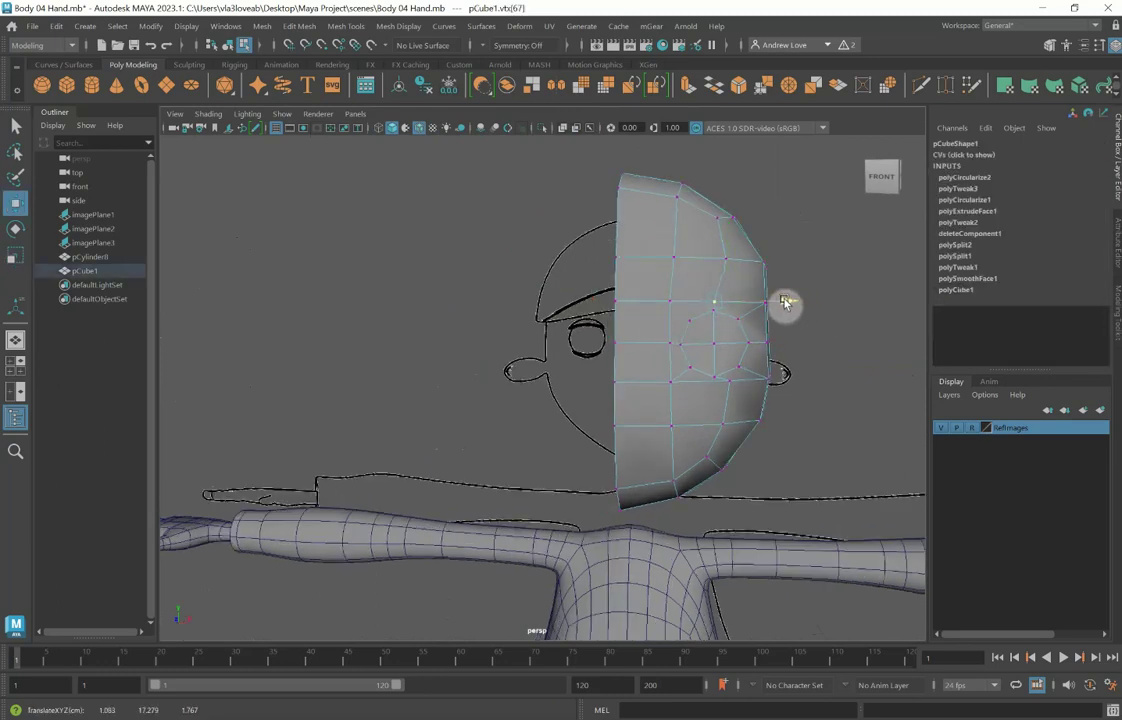
pyautogui.moveTo(714, 243); pyautogui.dragTo(715, 233)
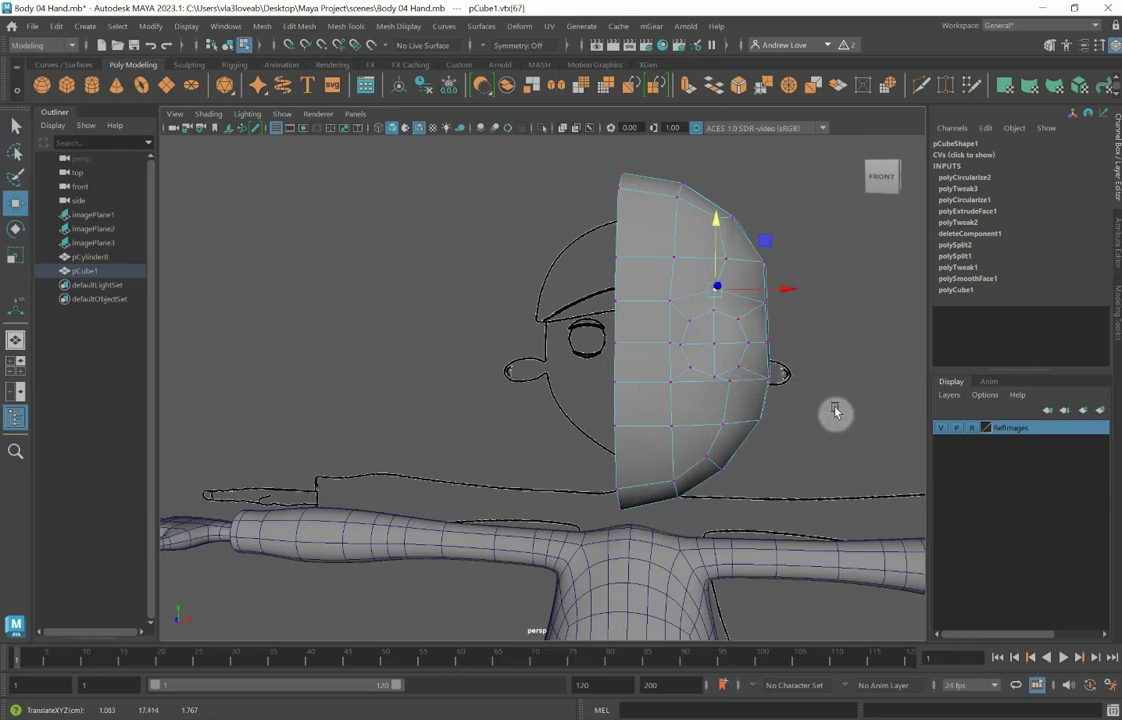
pyautogui.keyDown('alt'); pyautogui.moveTo(867, 406); pyautogui.dragTo(764, 401); pyautogui.keyUp('alt')
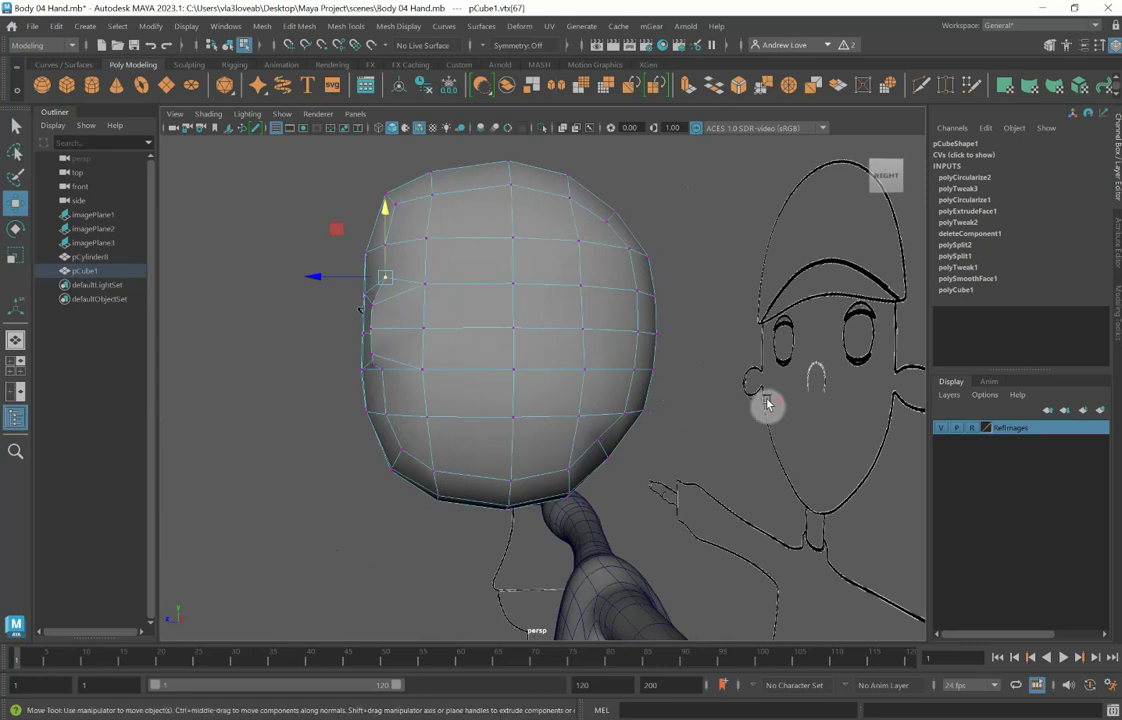
pyautogui.moveTo(331, 276); pyautogui.dragTo(326, 280)
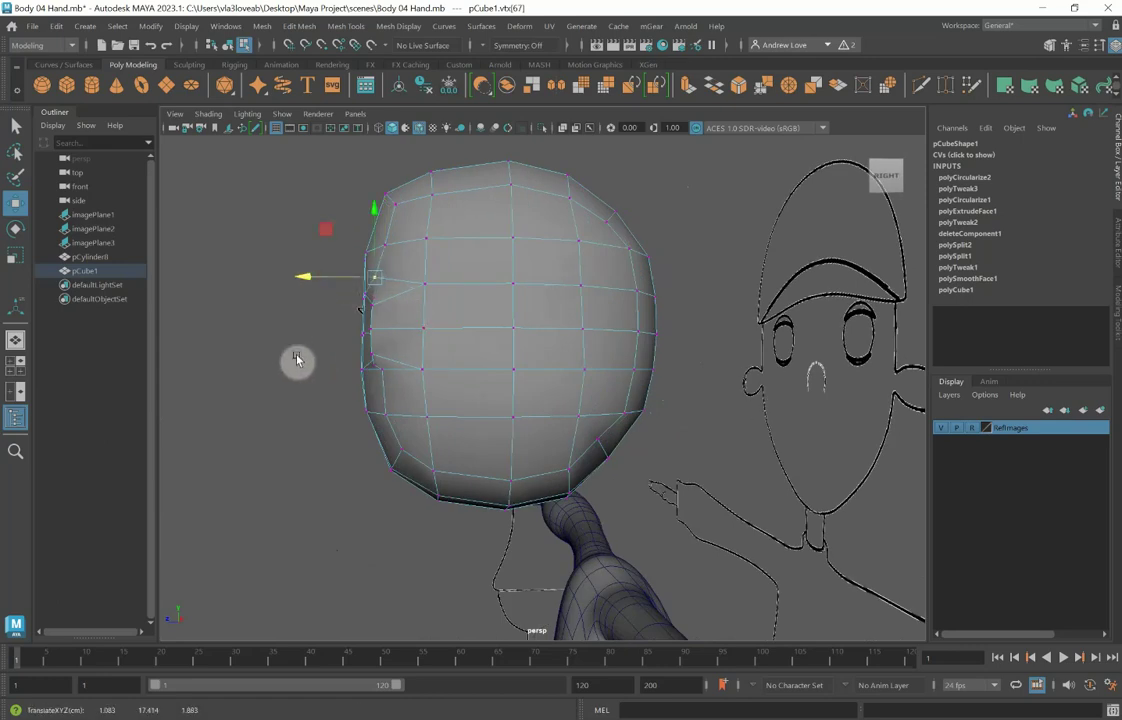
# Step: Move the head vertex directly below the eye circle down, slightly forward, and inward under the eye's centre
pyautogui.moveTo(271, 364)
pyautogui.keyDown('alt'); pyautogui.mouseDown()
pyautogui.moveTo(326, 365)
pyautogui.moveTo(270, 361)
pyautogui.mouseUp(); pyautogui.keyUp('alt')
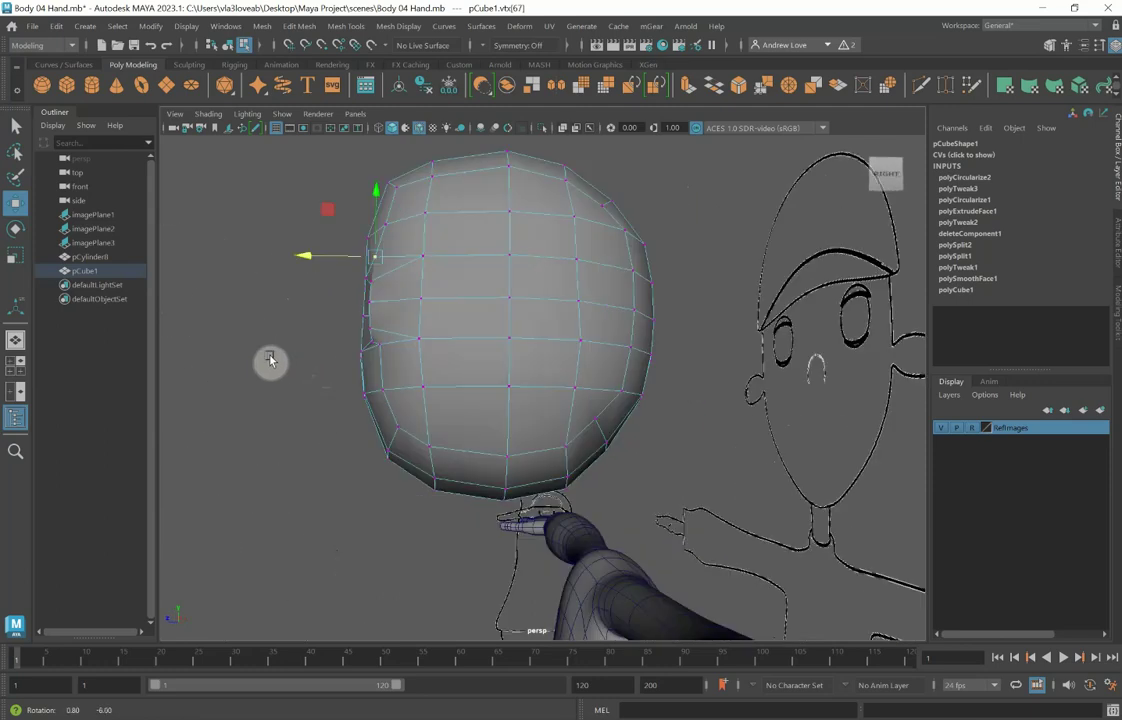
pyautogui.click(380, 348)
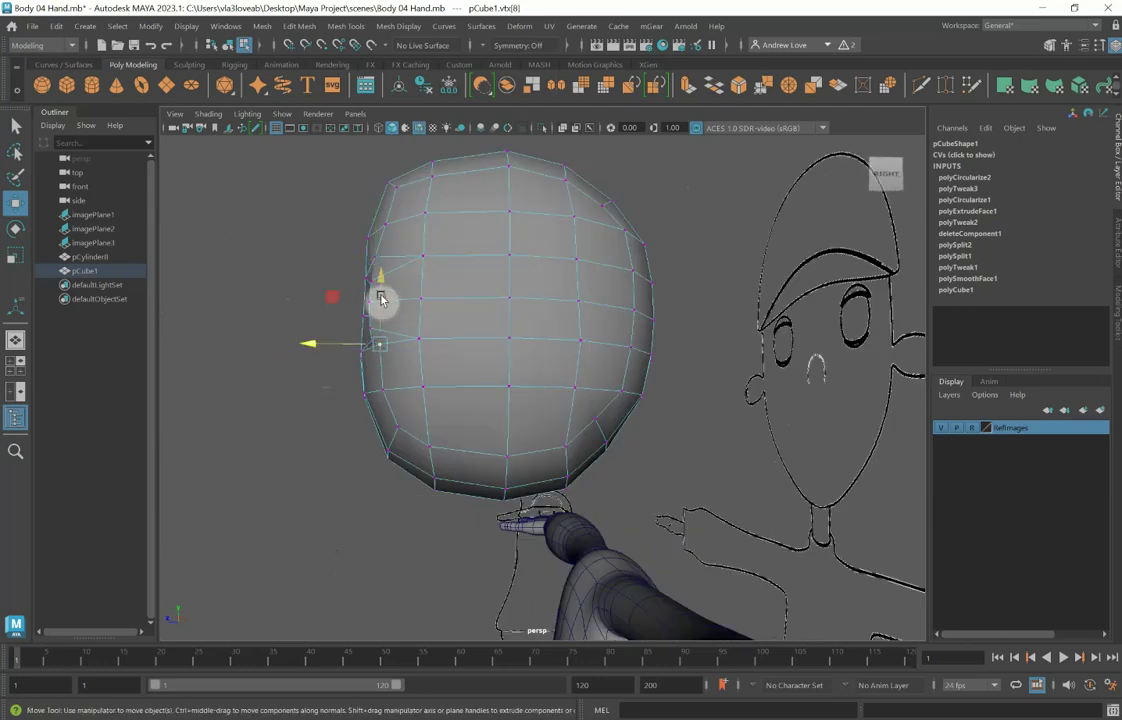
pyautogui.moveTo(380, 297); pyautogui.dragTo(381, 313)
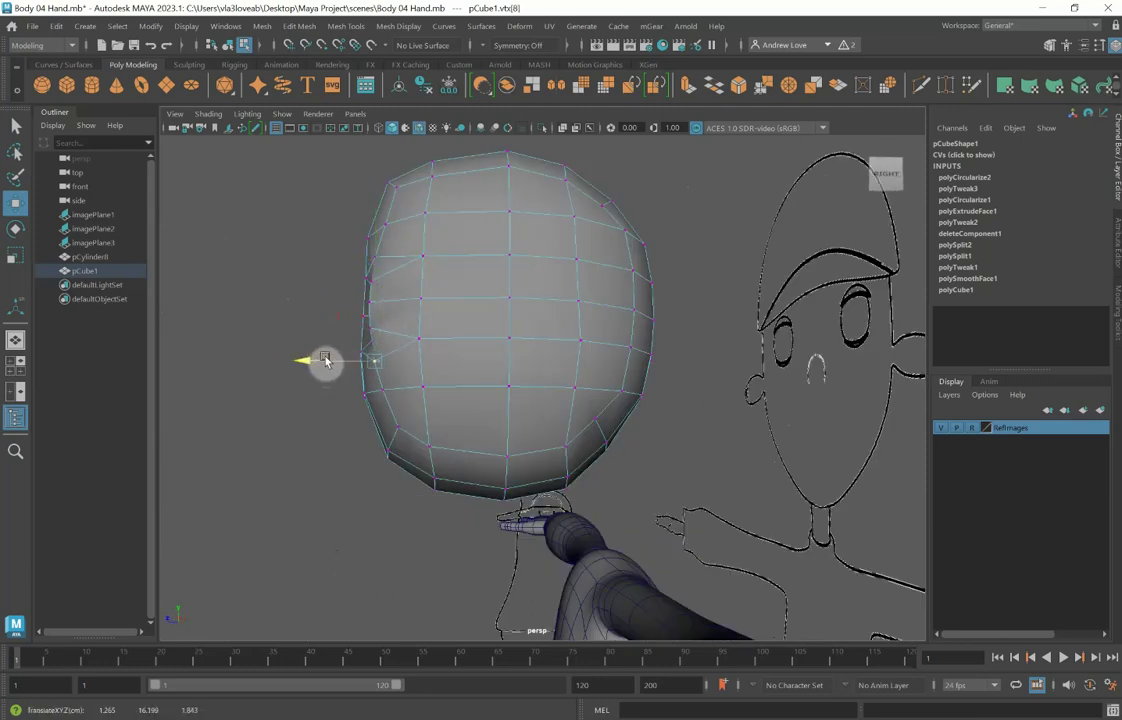
pyautogui.keyDown('alt'); pyautogui.moveTo(233, 368); pyautogui.dragTo(322, 374); pyautogui.keyUp('alt')
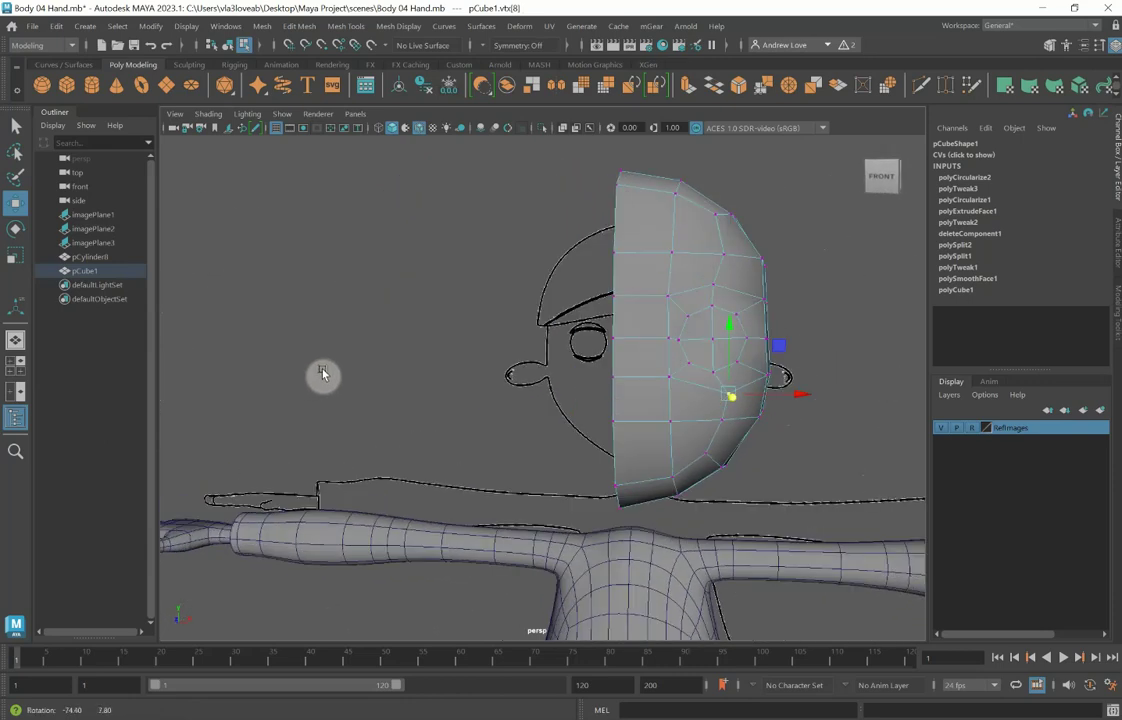
pyautogui.moveTo(796, 393); pyautogui.dragTo(786, 395)
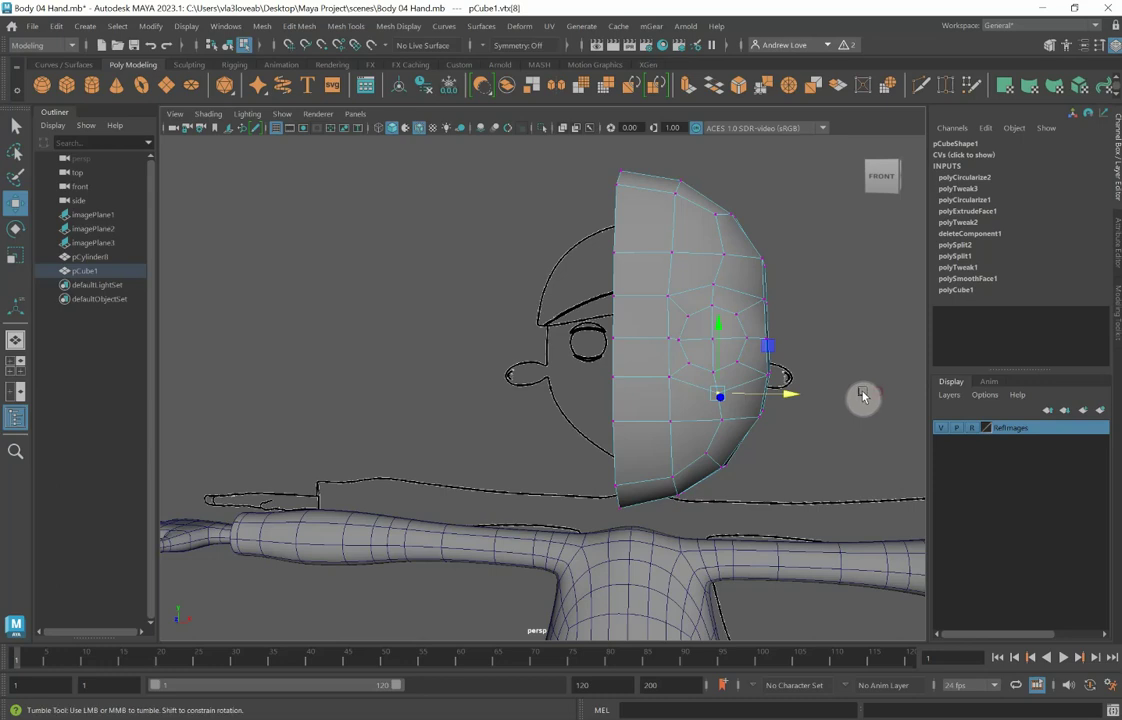
# Step: Examine the eye-area topology and head profile from several angles and against the side reference image
pyautogui.moveTo(861, 393)
pyautogui.keyDown('alt'); pyautogui.mouseDown()
pyautogui.moveTo(767, 390)
pyautogui.moveTo(857, 398)
pyautogui.mouseUp(); pyautogui.keyUp('alt')
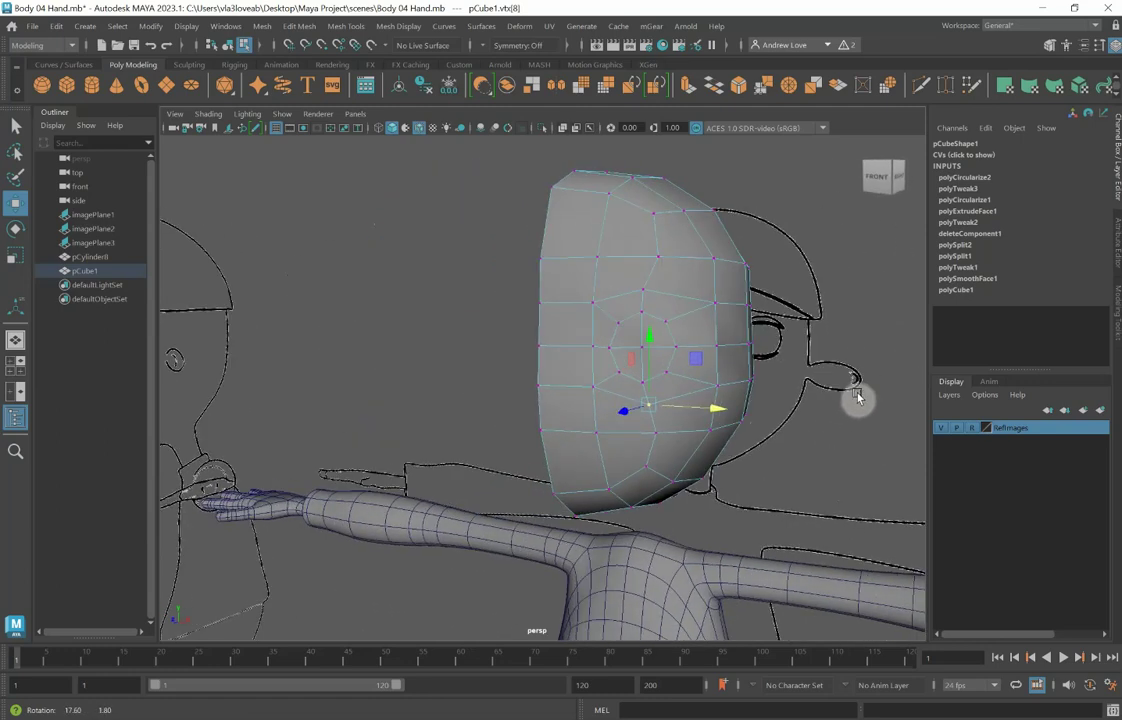
pyautogui.keyDown('alt'); pyautogui.moveTo(857, 398); pyautogui.dragTo(796, 397); pyautogui.keyUp('alt')
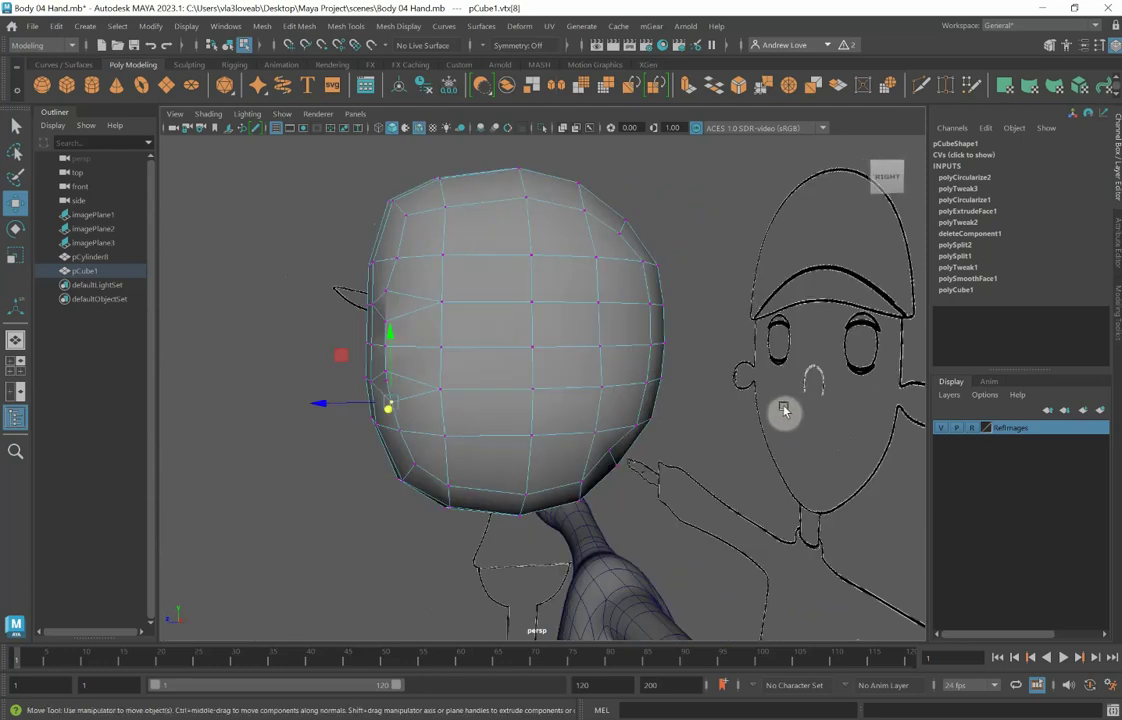
pyautogui.press('space')
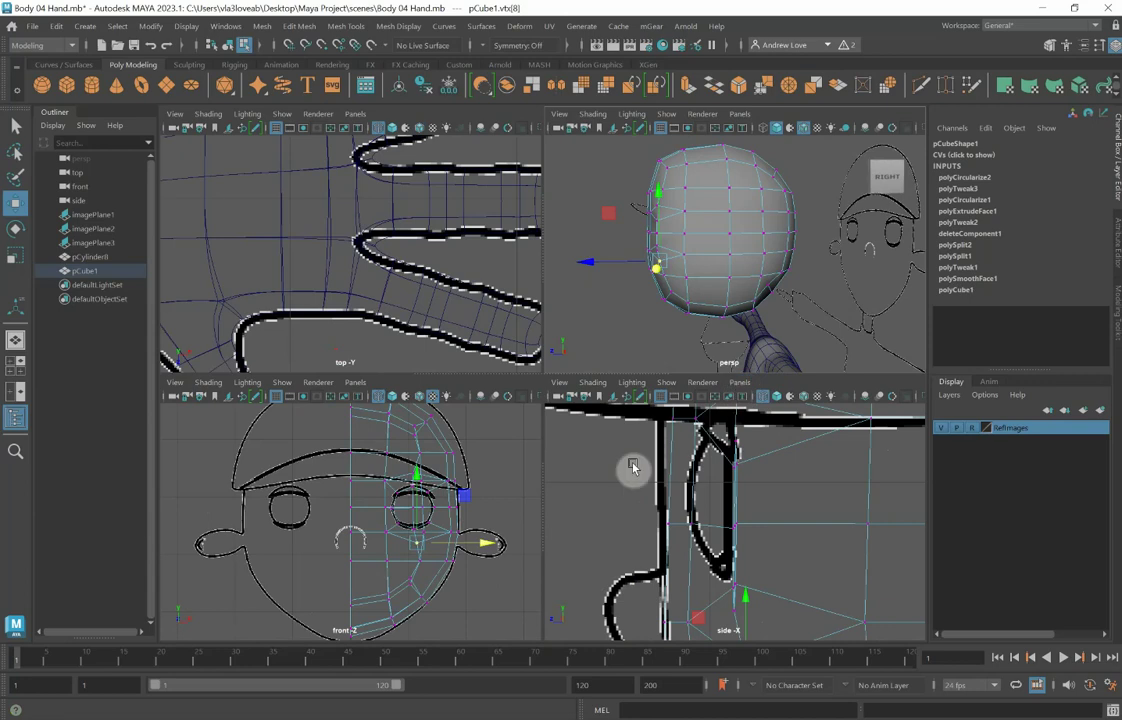
pyautogui.scroll(-8, 613, 467)
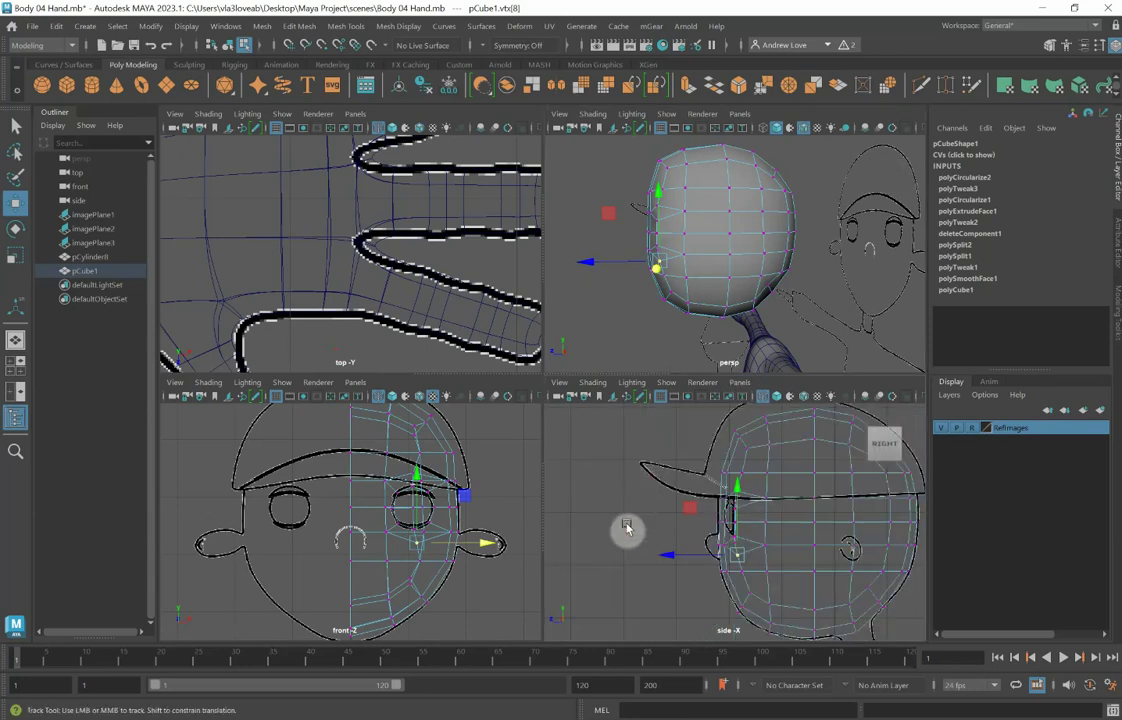
pyautogui.moveTo(626, 525)
pyautogui.keyDown('alt'); pyautogui.mouseDown(button='middle')
pyautogui.moveTo(620, 447)
pyautogui.moveTo(632, 528)
pyautogui.mouseUp(button='middle'); pyautogui.keyUp('alt')
pyautogui.scroll(5, 621, 448)
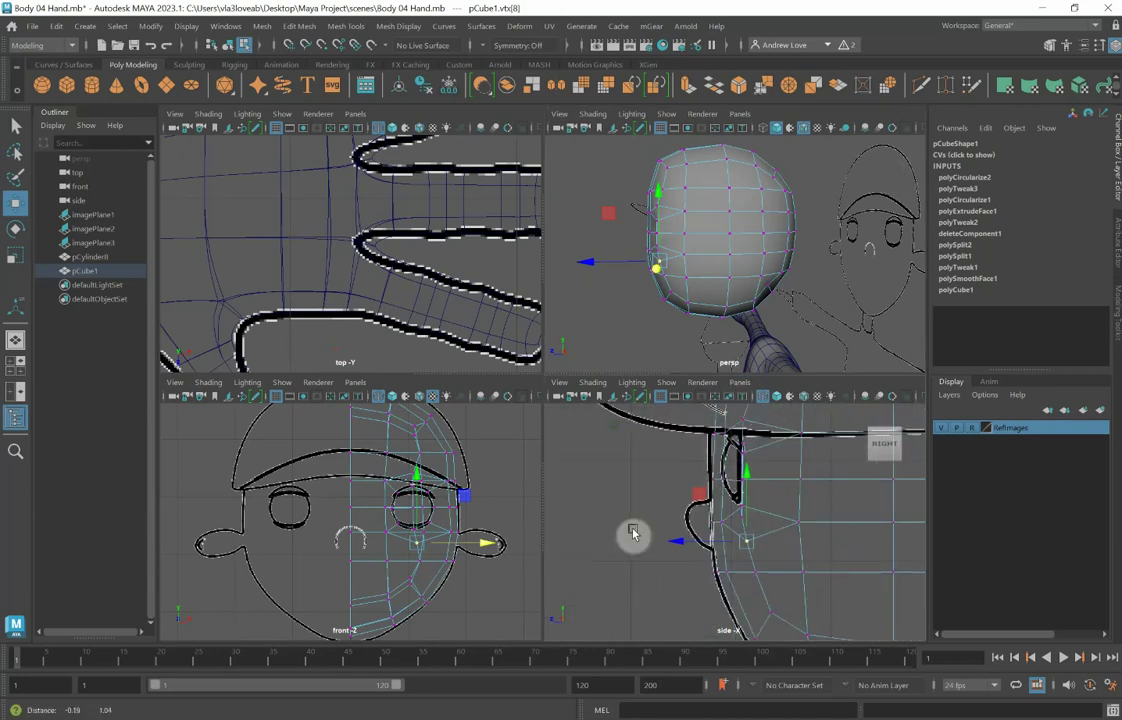
pyautogui.scroll(2, 632, 527)
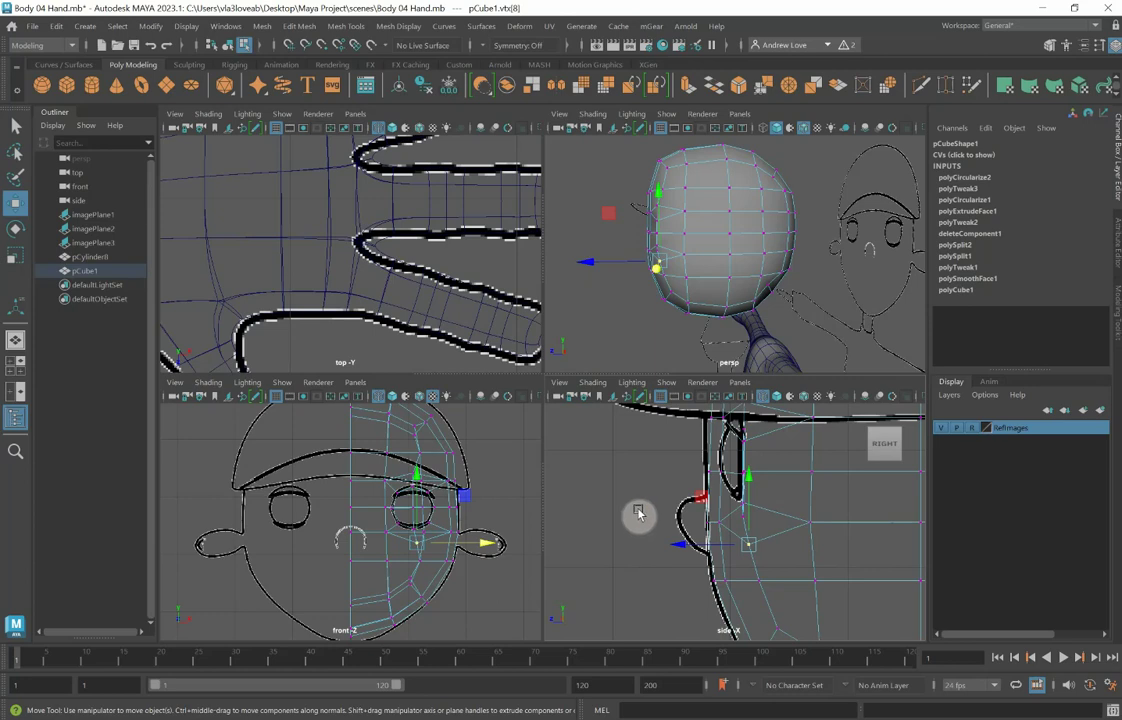
pyautogui.press('space')
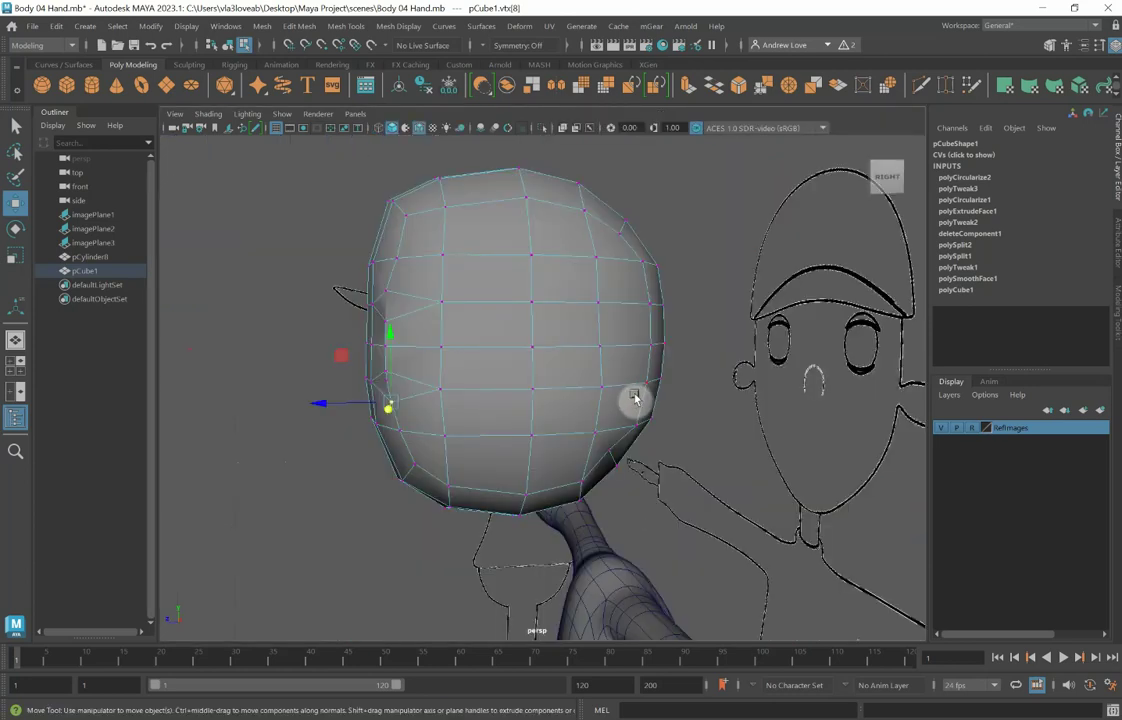
# Step: Turn on the smooth mesh preview for the half head and clear the vertex selection
pyautogui.keyDown('alt'); pyautogui.moveTo(634, 398); pyautogui.dragTo(655, 393); pyautogui.keyUp('alt')
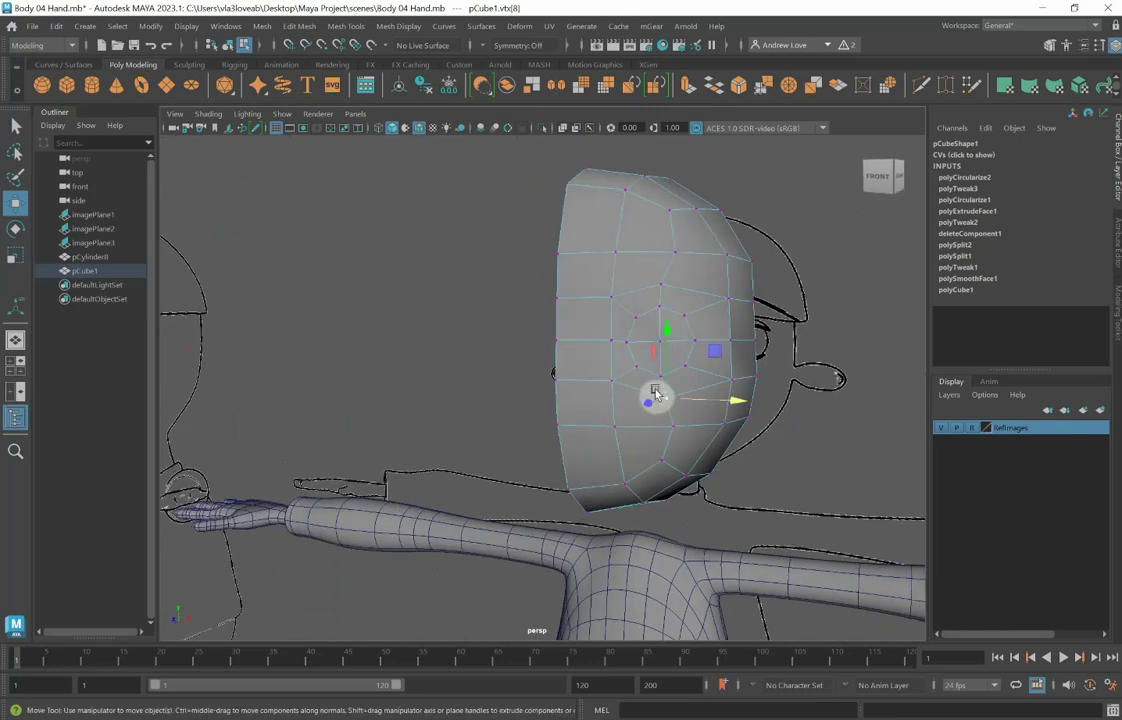
pyautogui.press('3')
pyautogui.click(793, 402)
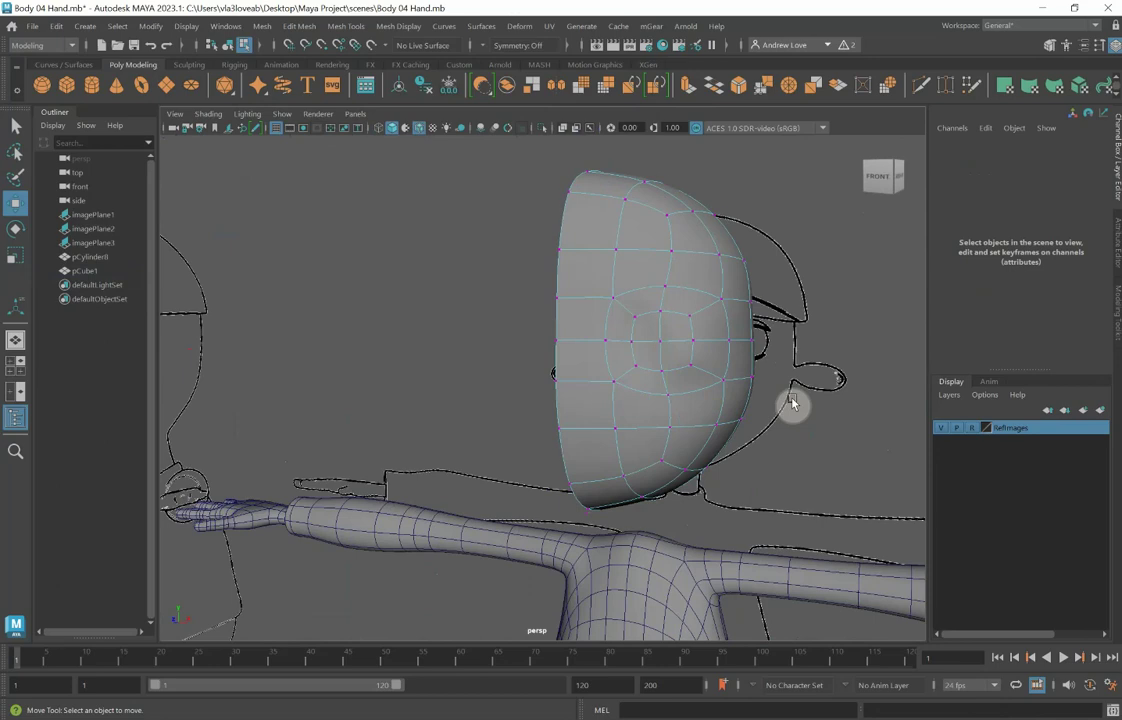
# Step: Turn off the smooth preview, extrude the eye circle's four faces with a slight inward scale, and circularize them
pyautogui.press('1')
pyautogui.scroll(2, 691, 350)
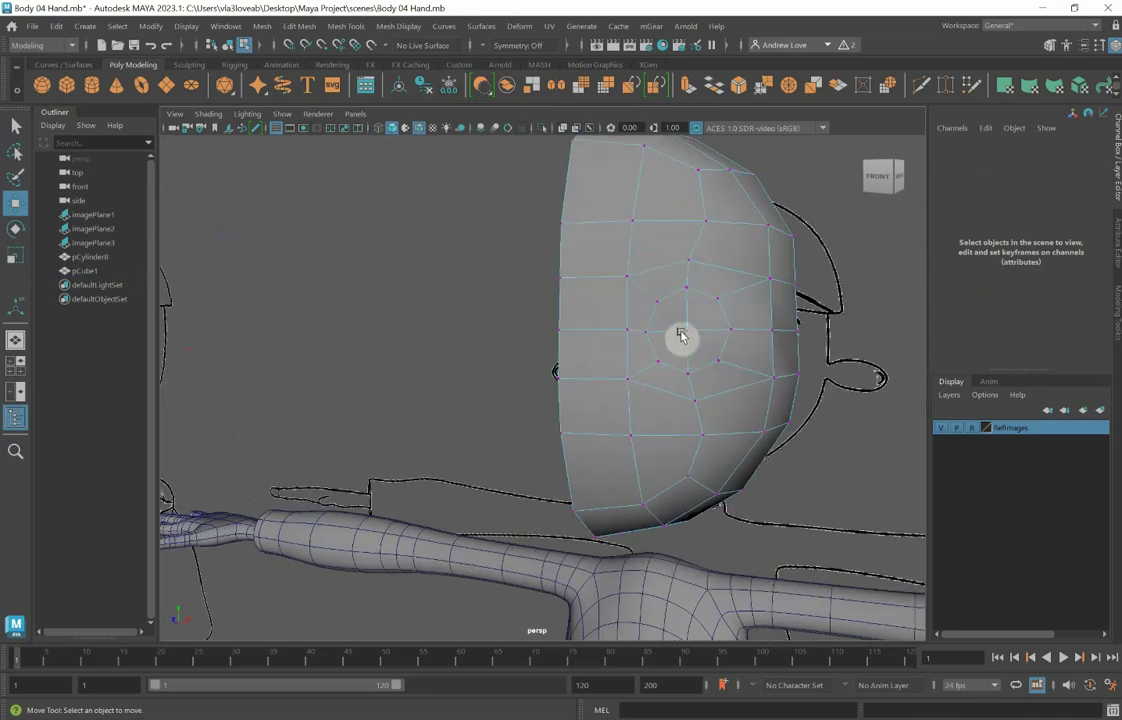
pyautogui.moveTo(679, 327); pyautogui.dragTo(677, 309, button='right')
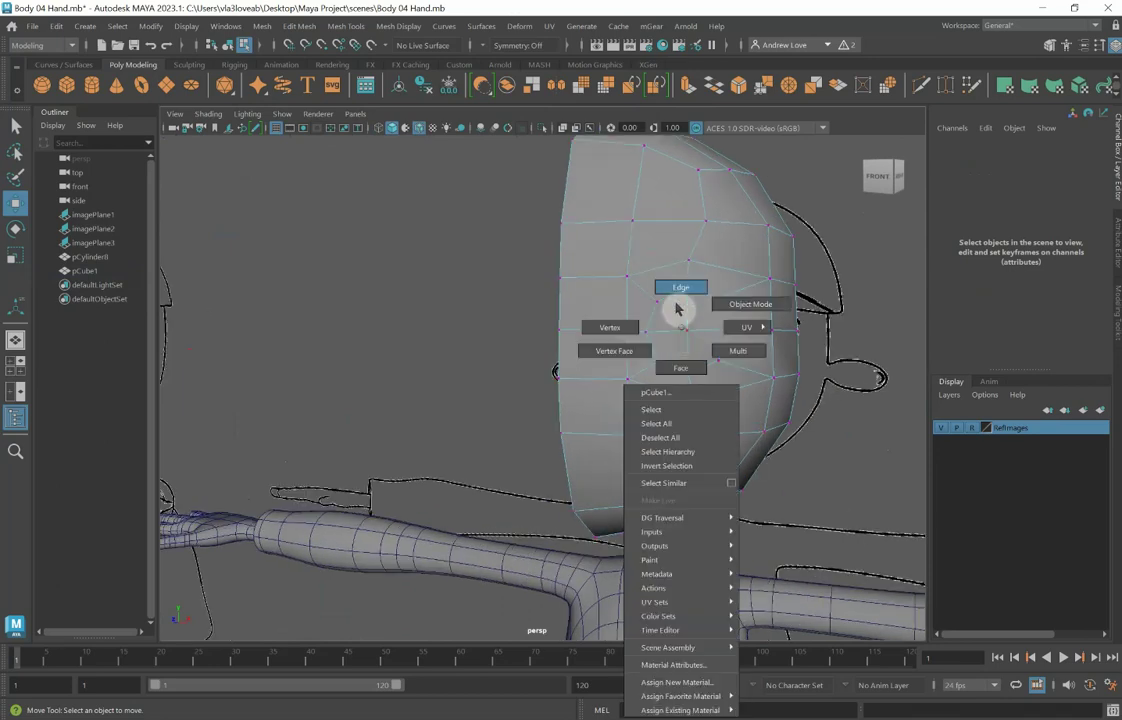
pyautogui.moveTo(677, 309); pyautogui.dragTo(688, 372, button='right')
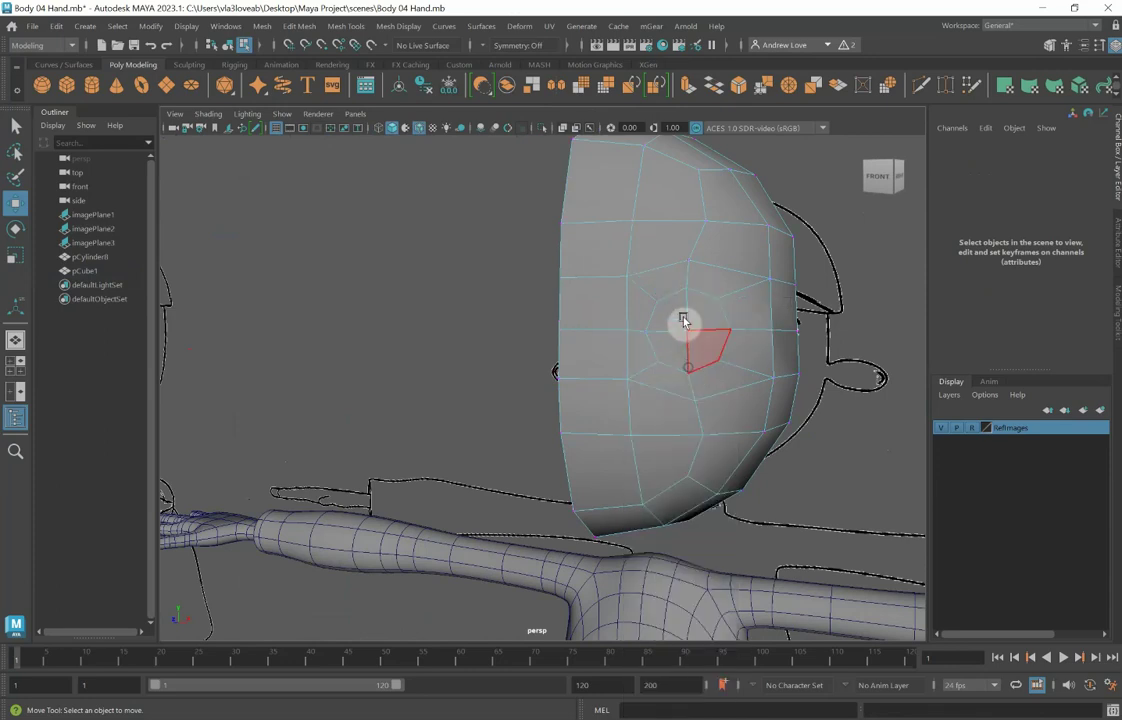
pyautogui.click(671, 313)
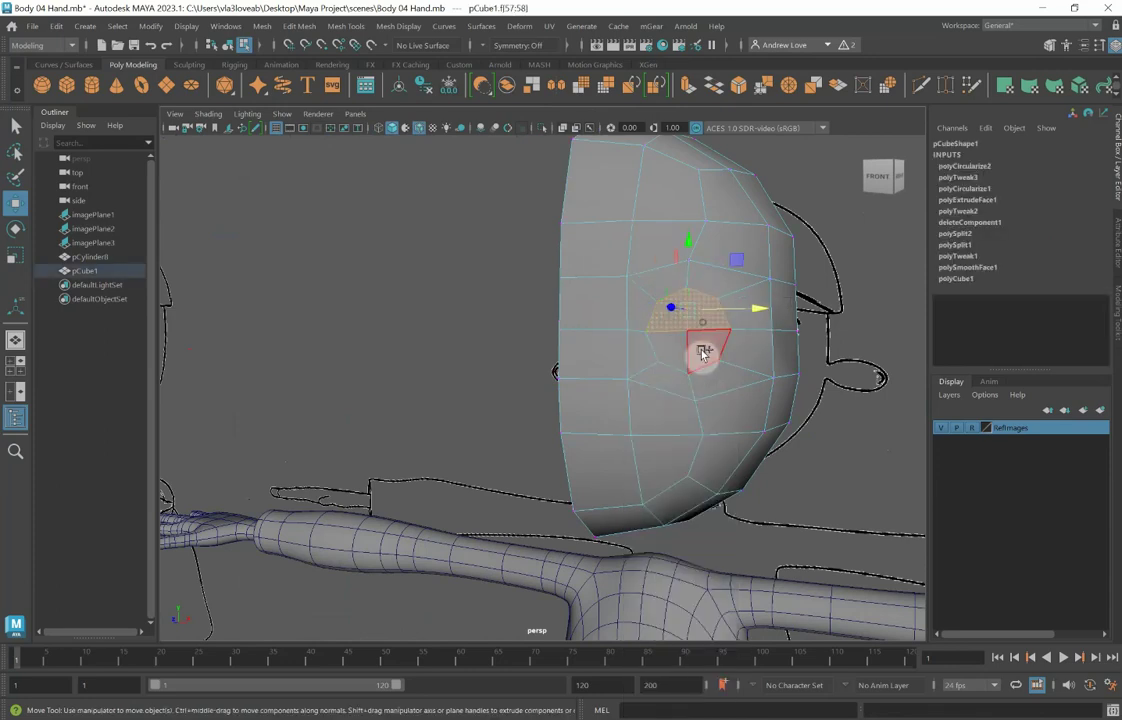
pyautogui.click(679, 352)
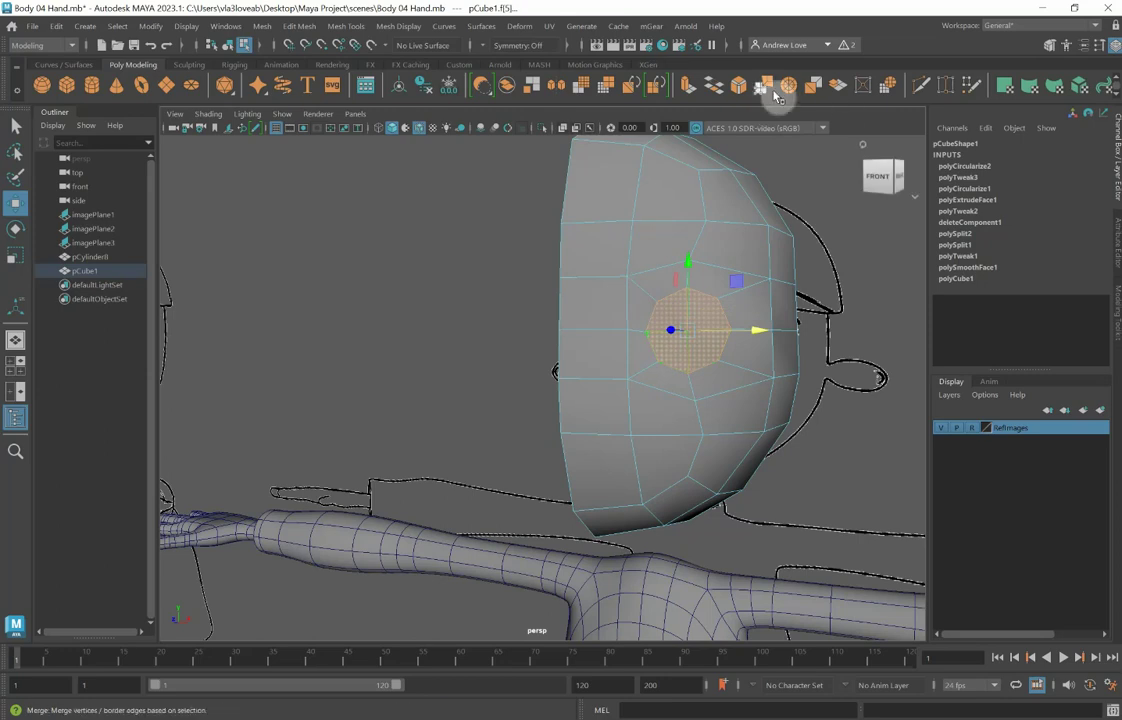
pyautogui.click(690, 90)
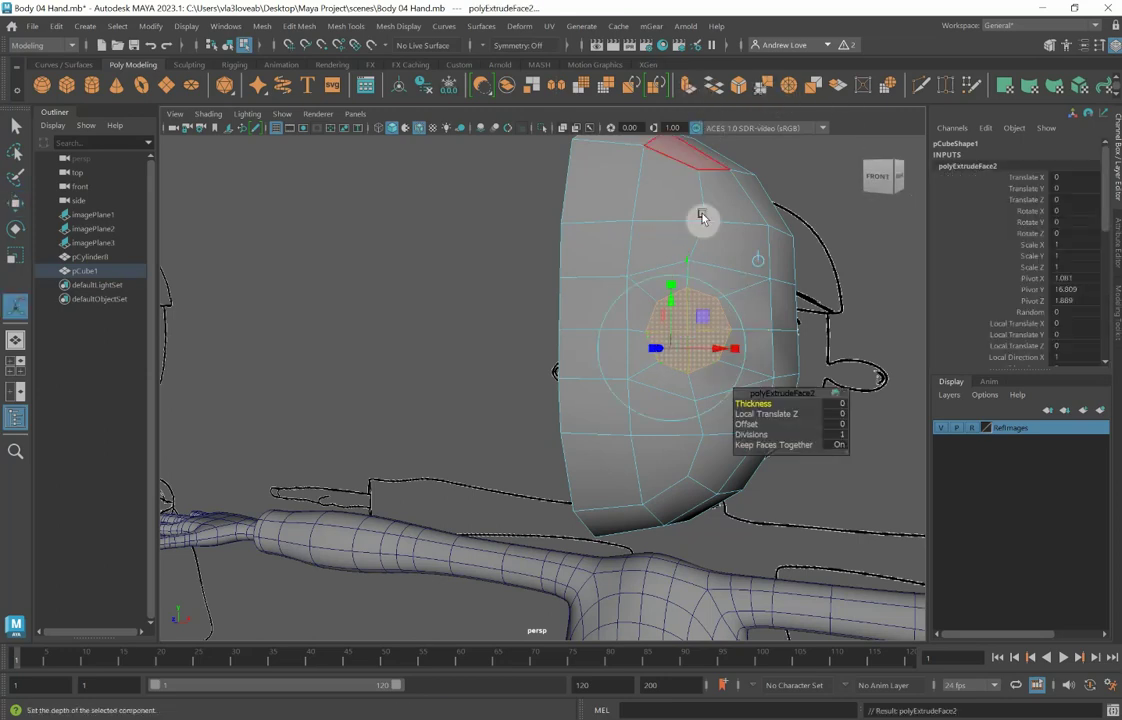
pyautogui.moveTo(672, 281); pyautogui.dragTo(667, 346)
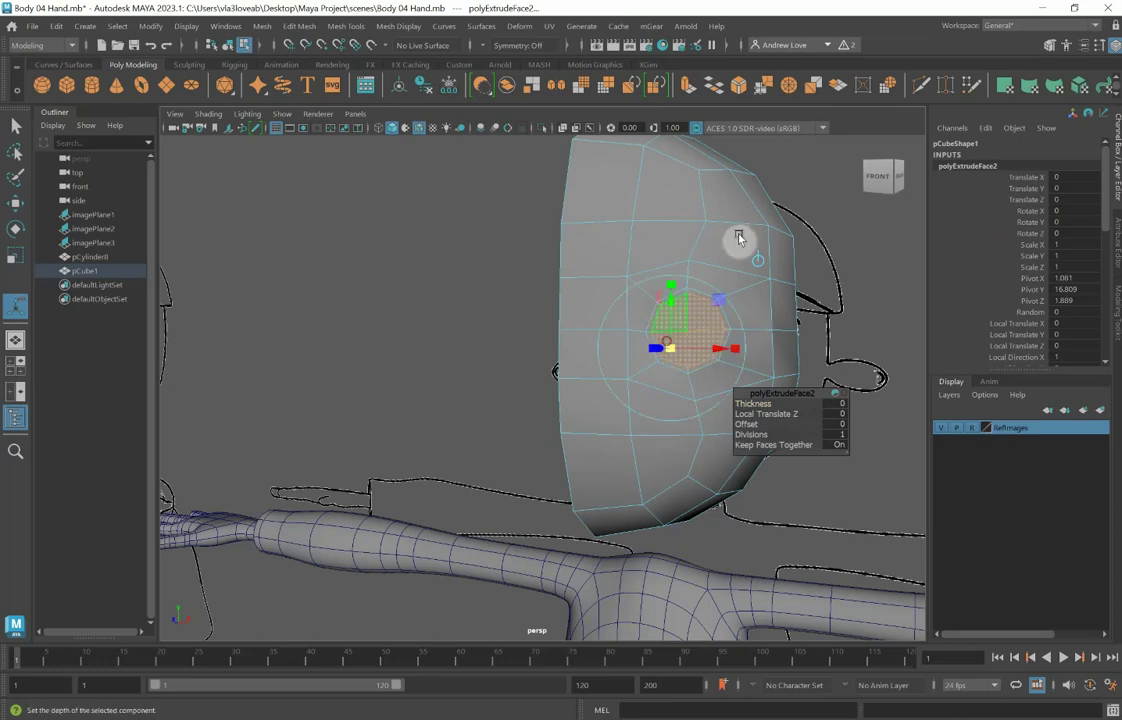
pyautogui.click(890, 87)
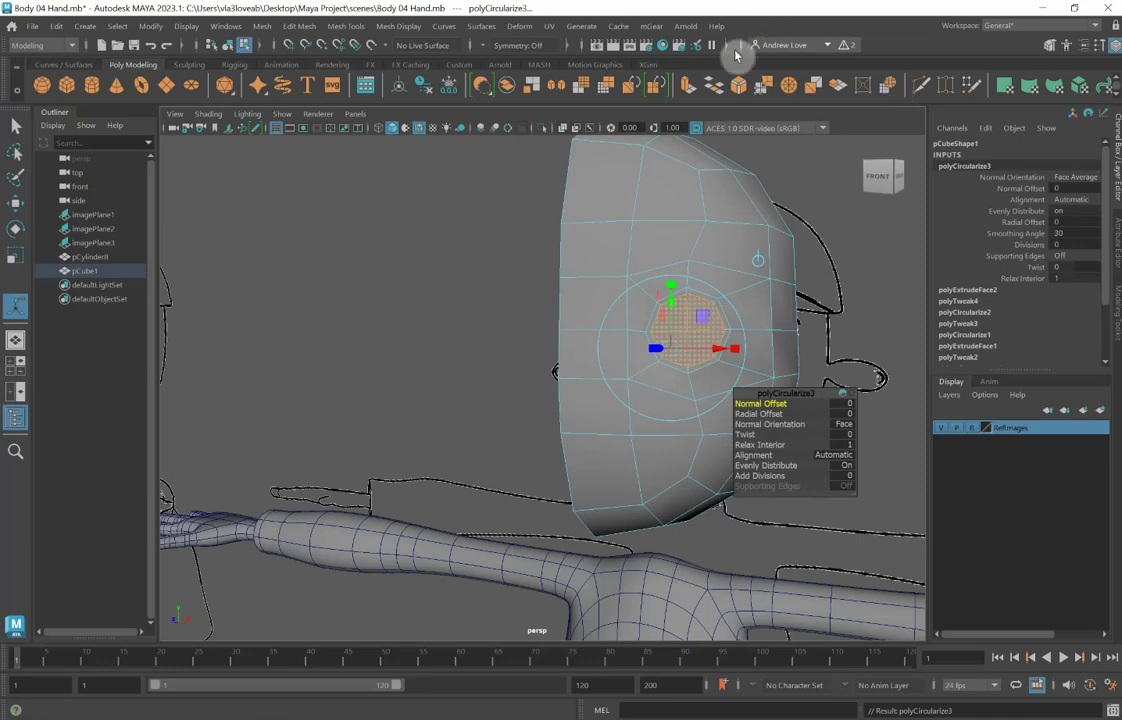
# Step: Extrude the eye faces back into the head twice, first slightly and then with a local Z translation of about -0.429
pyautogui.click(688, 88)
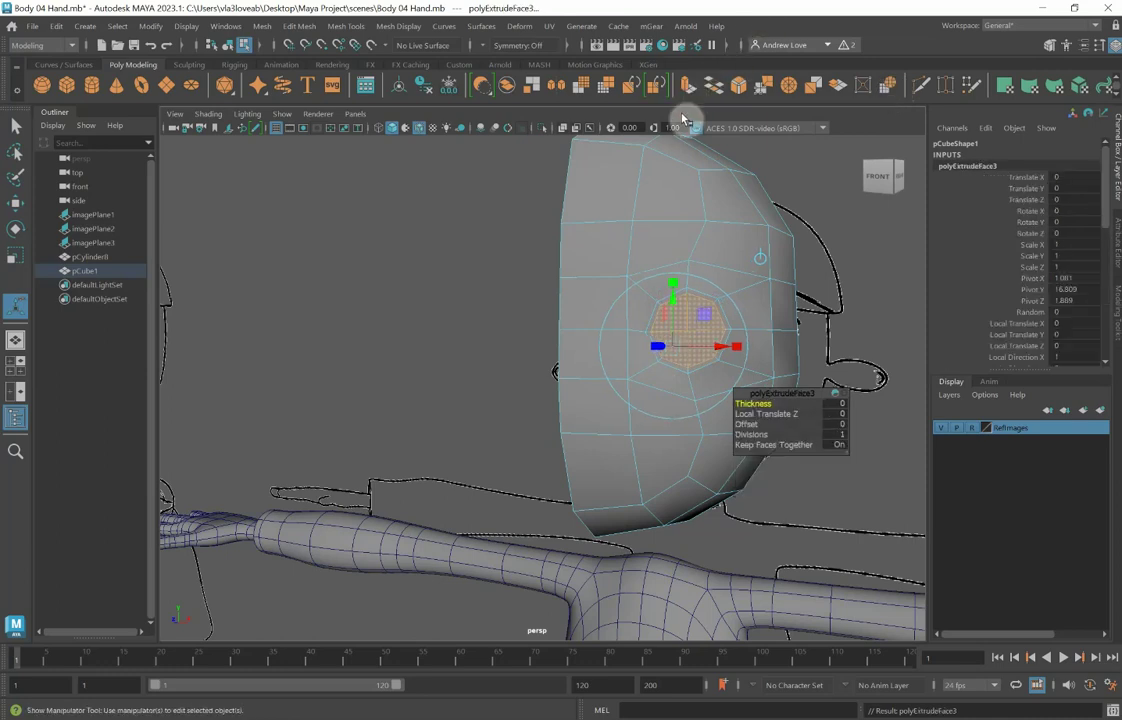
pyautogui.keyDown('alt'); pyautogui.moveTo(455, 352); pyautogui.dragTo(426, 359); pyautogui.keyUp('alt')
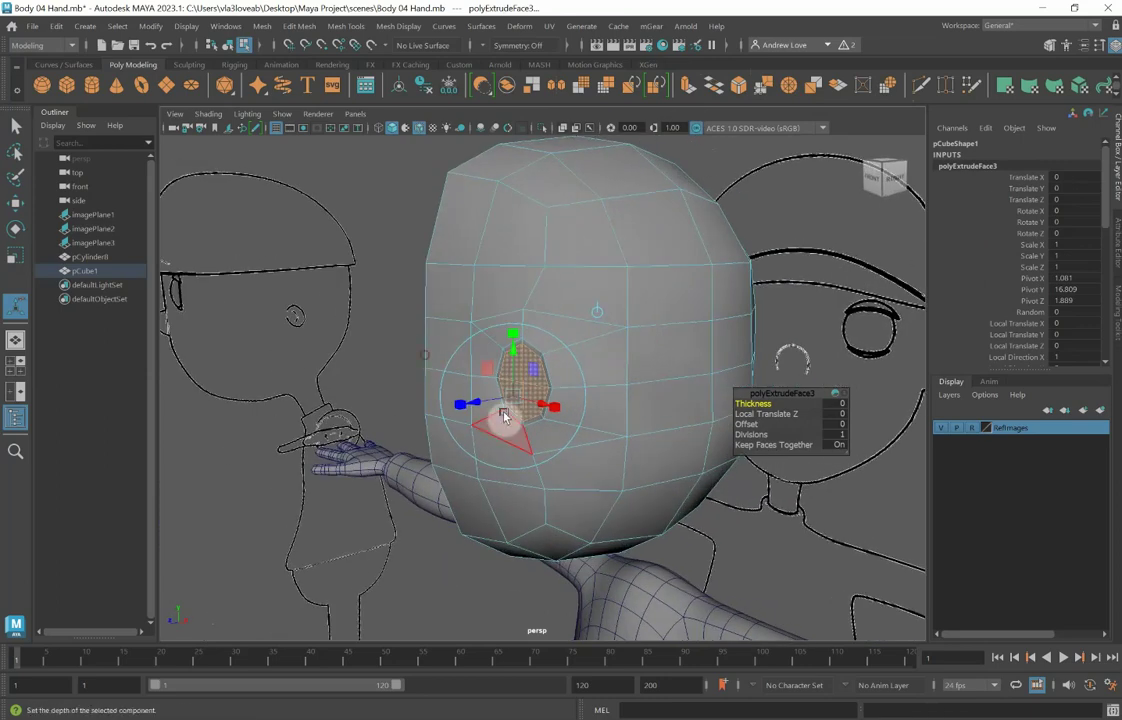
pyautogui.moveTo(468, 403); pyautogui.dragTo(519, 396)
pyautogui.hotkey('ctrl', 'e')
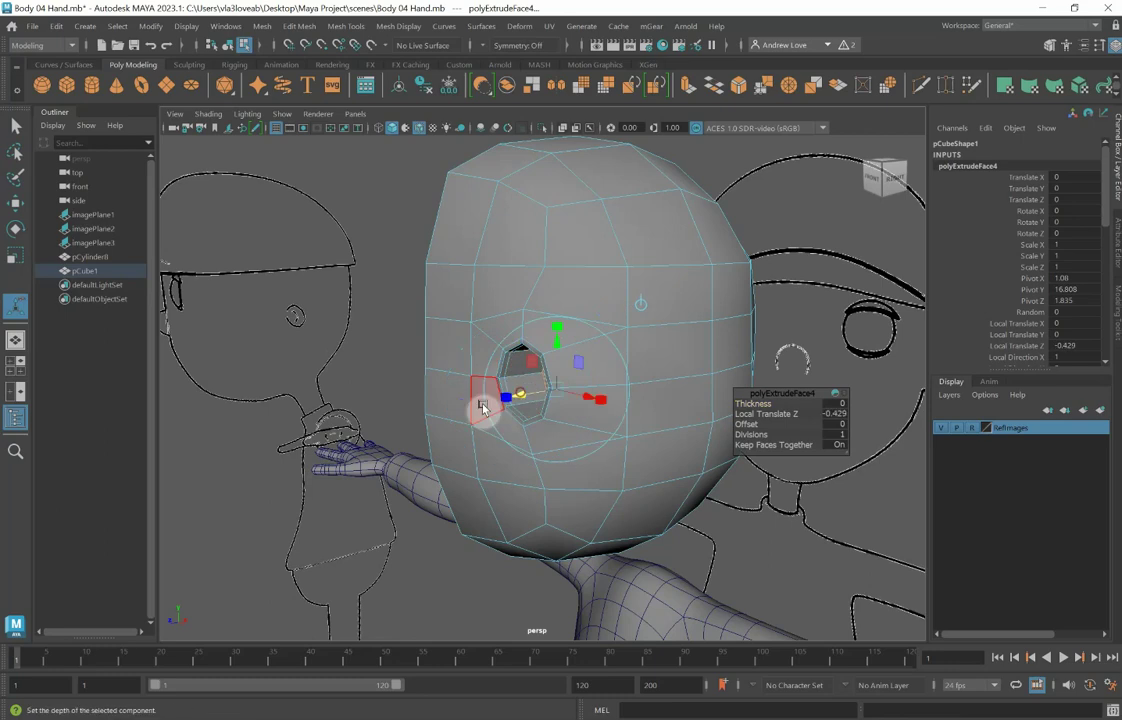
# Step: Extrude the socket's back faces again with a local Z translation of about -0.074 and scale them down towards their centre
pyautogui.moveTo(411, 455)
pyautogui.keyDown('alt'); pyautogui.mouseDown()
pyautogui.moveTo(423, 436)
pyautogui.moveTo(424, 446)
pyautogui.mouseUp(); pyautogui.keyUp('alt')
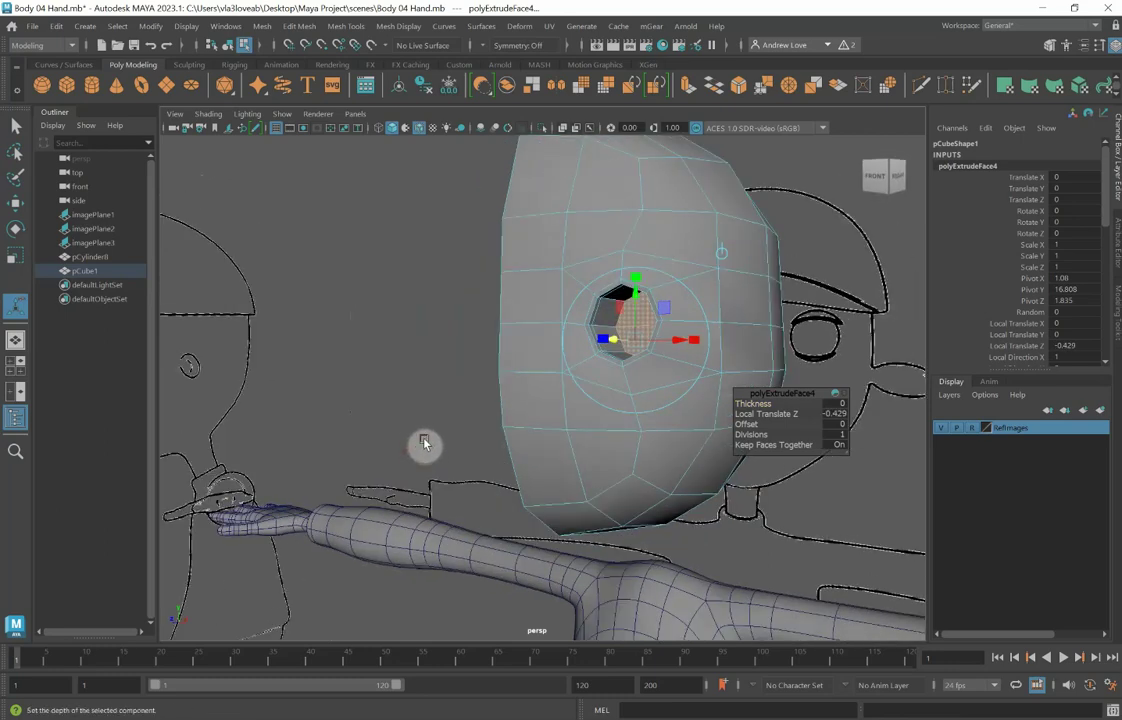
pyautogui.hotkey('ctrl', 'e')
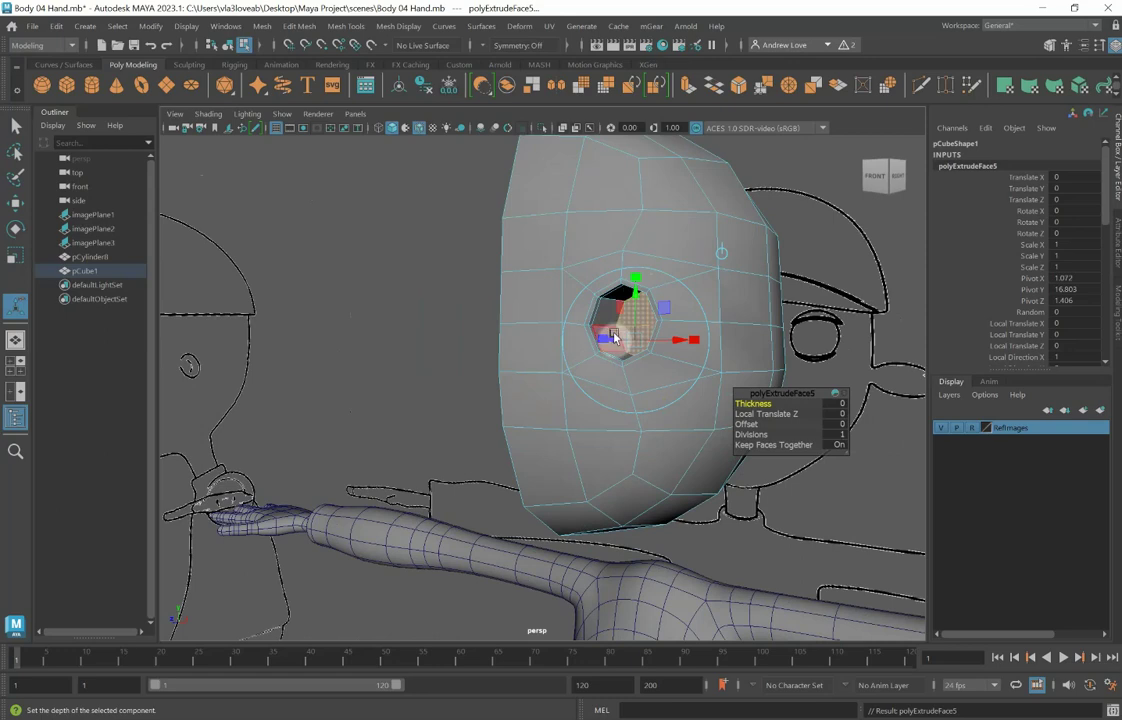
pyautogui.moveTo(614, 338); pyautogui.dragTo(611, 343)
pyautogui.keyDown('alt'); pyautogui.moveTo(411, 363); pyautogui.dragTo(431, 361); pyautogui.keyUp('alt')
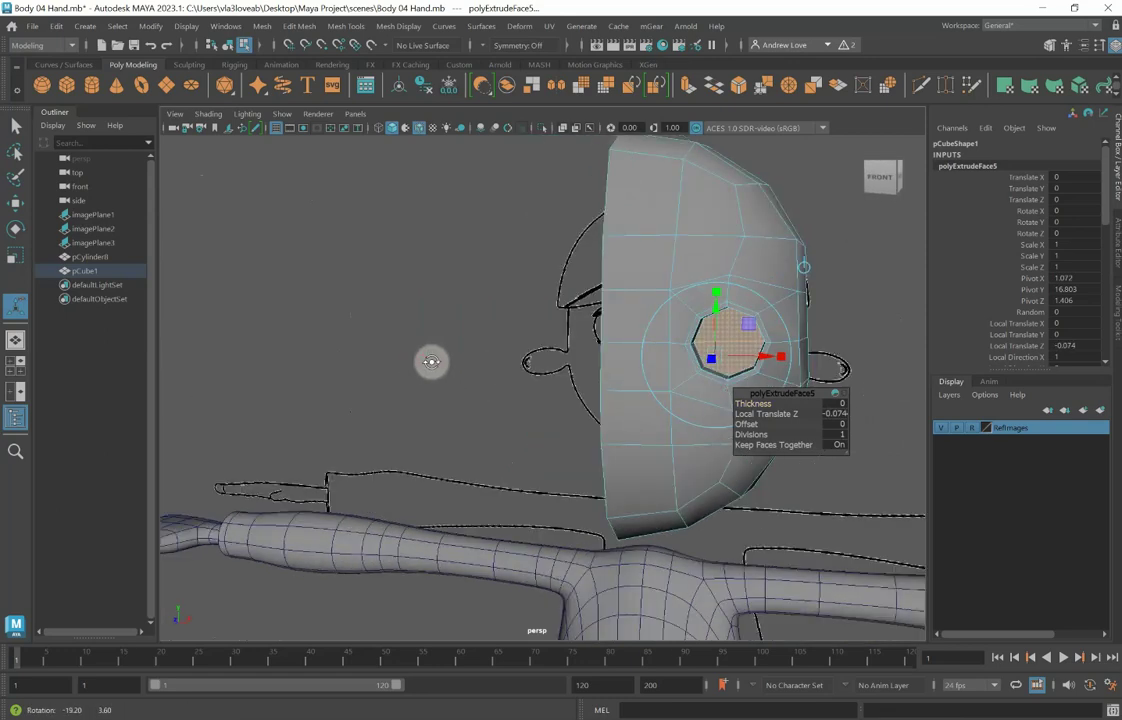
pyautogui.press('r')
pyautogui.moveTo(738, 341); pyautogui.dragTo(712, 322)
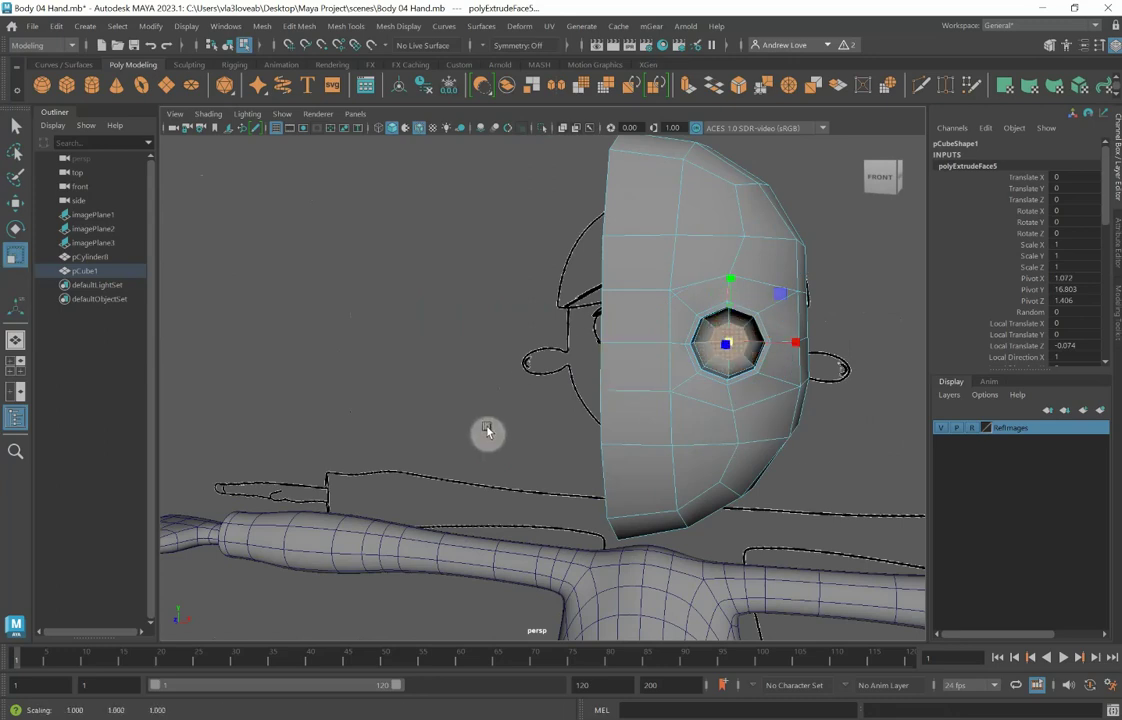
# Step: Insert an edge loop around the eye socket's inner wall, midway between its front and back
pyautogui.keyDown('alt'); pyautogui.moveTo(487, 430); pyautogui.dragTo(596, 438); pyautogui.keyUp('alt')
pyautogui.keyDown('alt'); pyautogui.moveTo(596, 438); pyautogui.dragTo(542, 403, button='middle'); pyautogui.keyUp('alt')
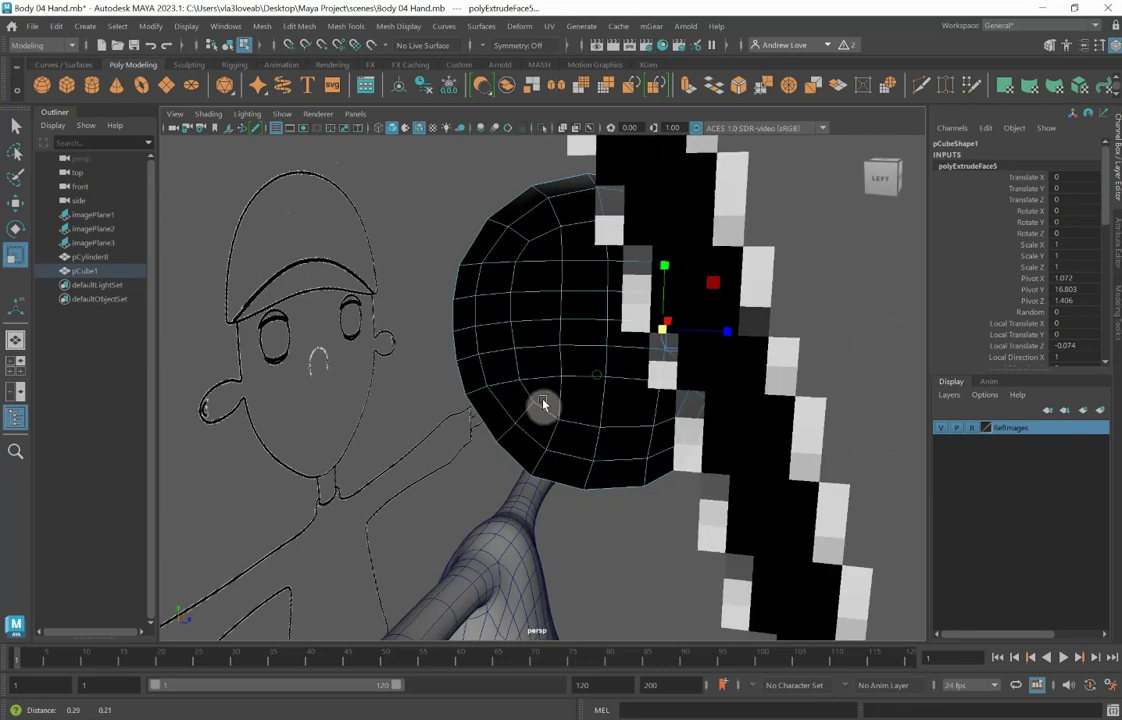
pyautogui.scroll(8, 526, 393)
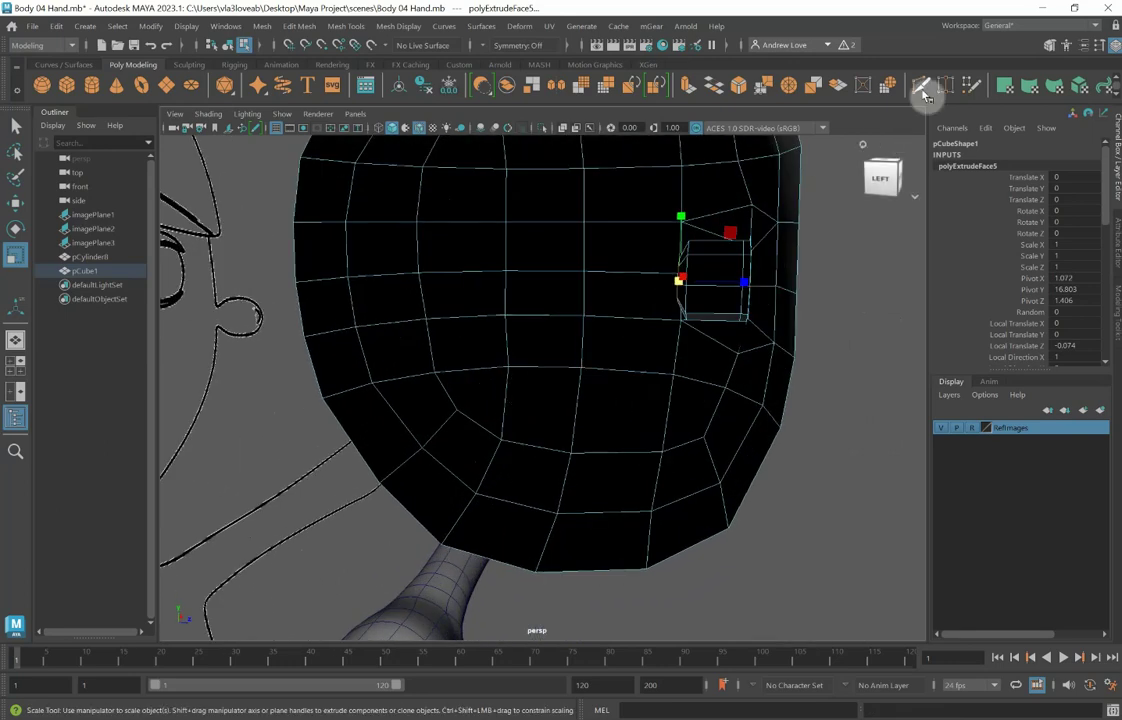
pyautogui.click(922, 88)
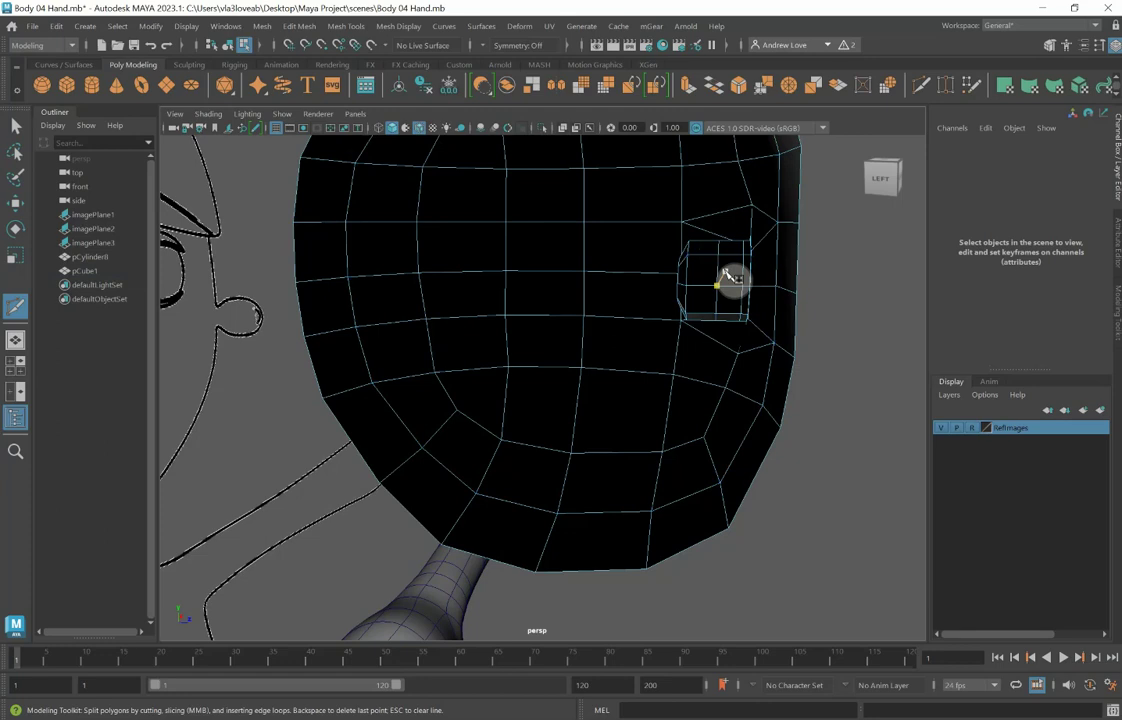
pyautogui.press('q')
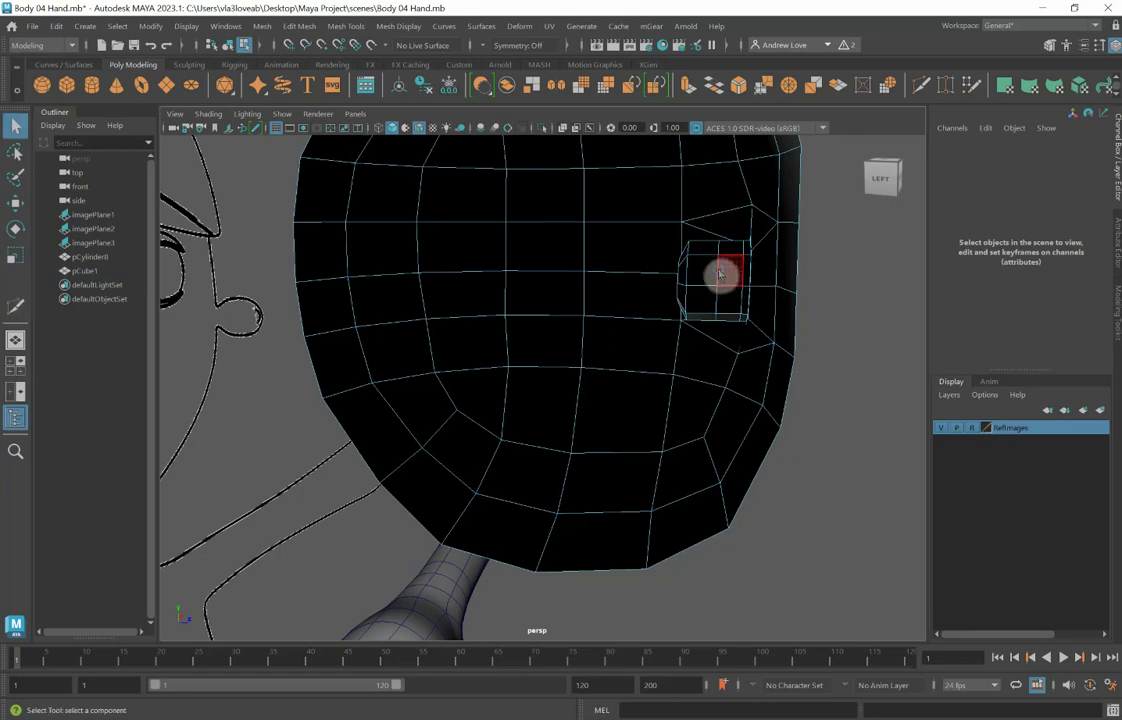
# Step: Scale the edge loop midway along the socket's inner wall outward uniformly to about 1.055
pyautogui.moveTo(718, 274); pyautogui.dragTo(706, 251, button='right')
pyautogui.doubleClick(717, 266)
pyautogui.press('w')
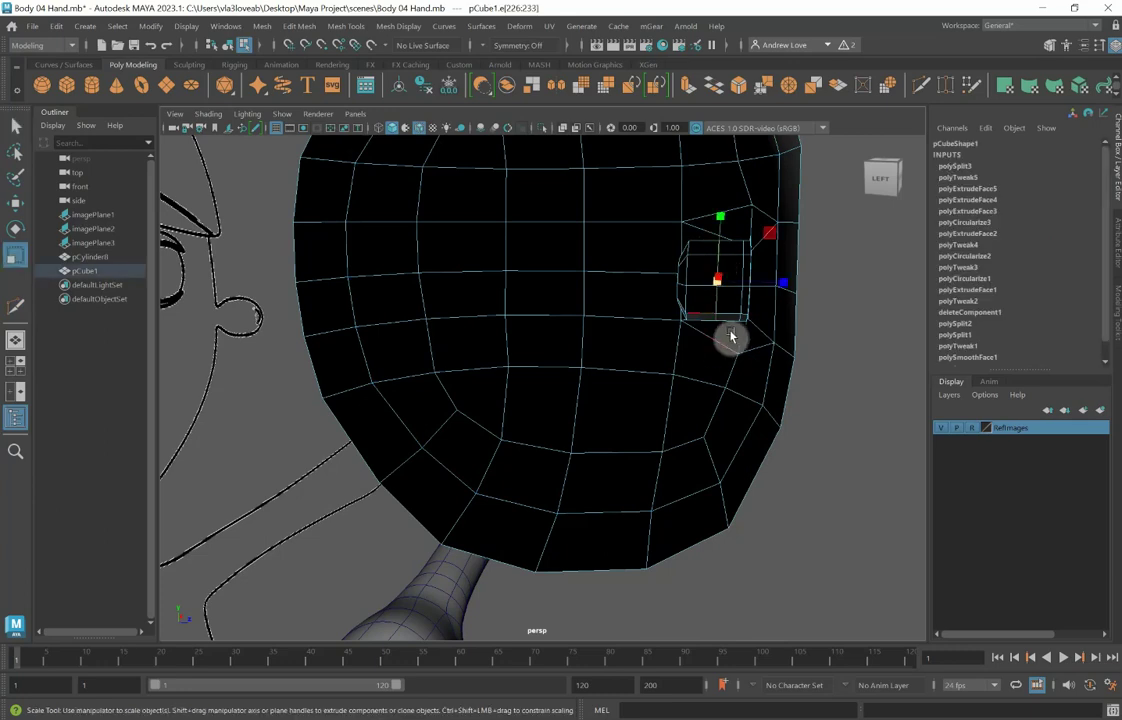
pyautogui.keyDown('alt'); pyautogui.moveTo(841, 386); pyautogui.dragTo(729, 383); pyautogui.keyUp('alt')
pyautogui.keyDown('alt'); pyautogui.moveTo(729, 383); pyautogui.dragTo(635, 354, button='middle'); pyautogui.keyUp('alt')
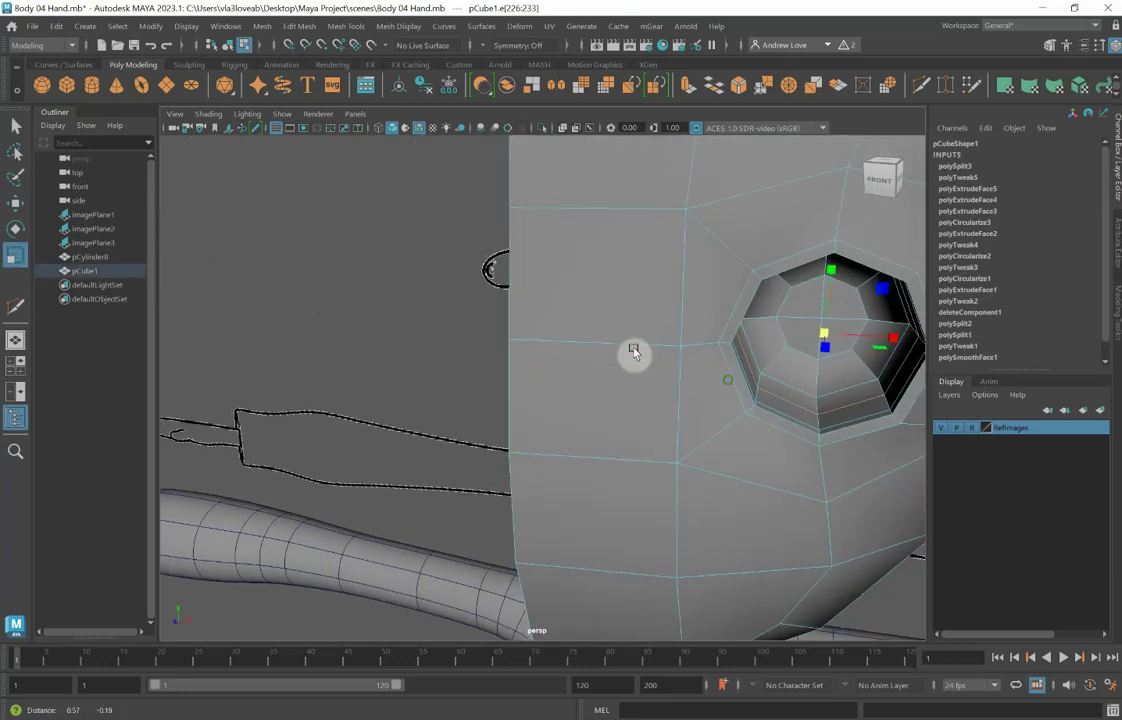
pyautogui.click(822, 332)
pyautogui.moveTo(821, 332); pyautogui.dragTo(837, 330)
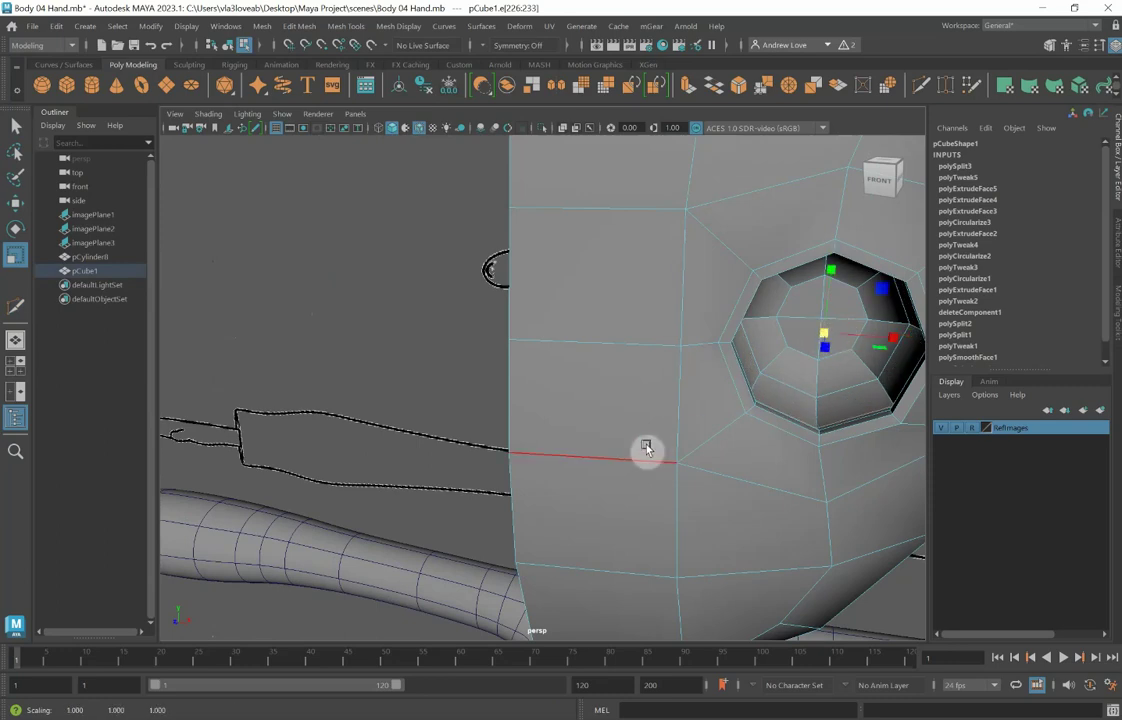
pyautogui.keyDown('alt'); pyautogui.moveTo(646, 449); pyautogui.dragTo(756, 446); pyautogui.keyUp('alt')
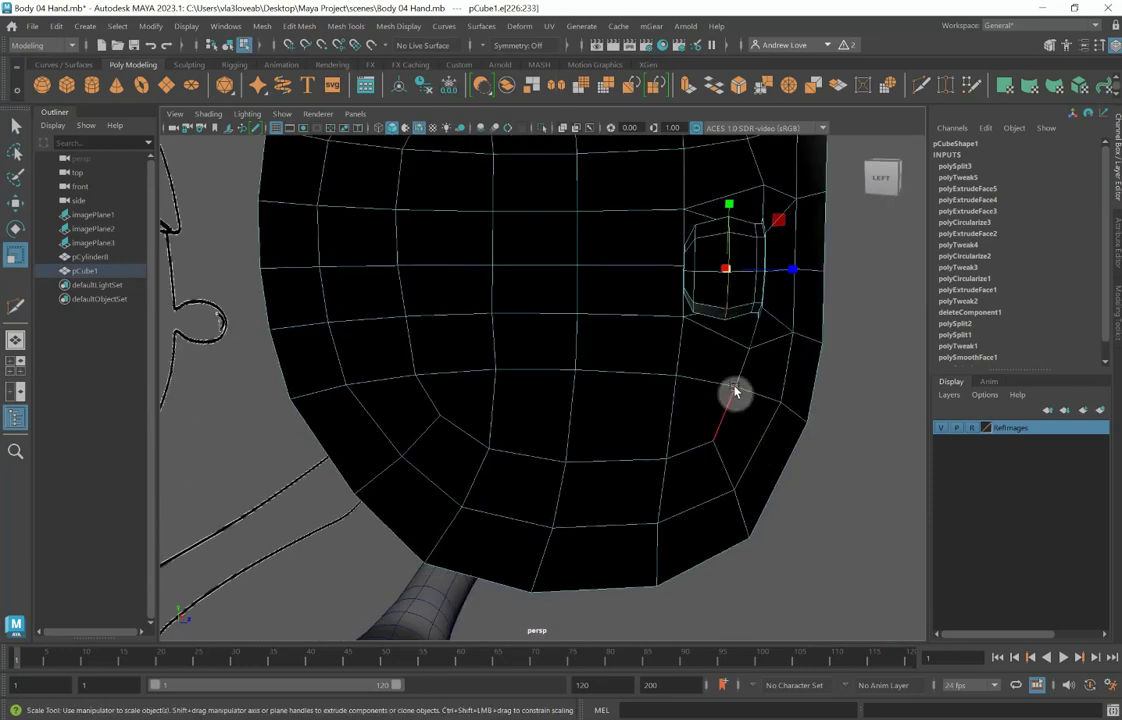
pyautogui.keyDown('alt'); pyautogui.moveTo(735, 390); pyautogui.dragTo(719, 396); pyautogui.keyUp('alt')
pyautogui.moveTo(766, 258); pyautogui.dragTo(773, 264)
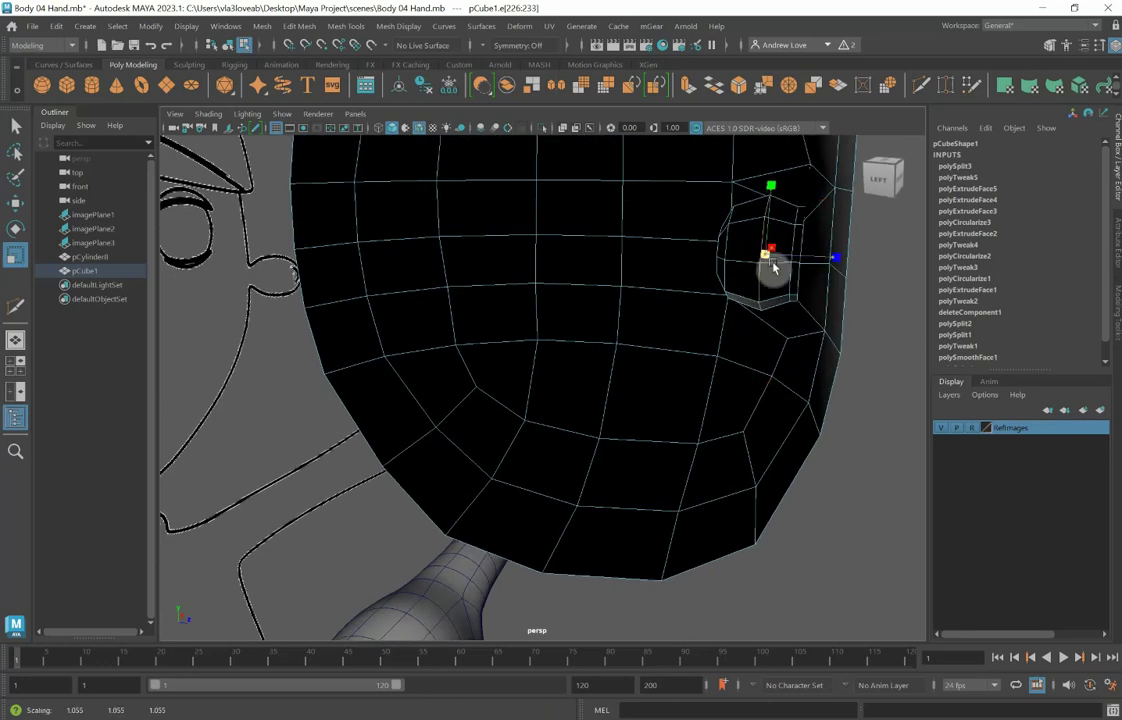
# Step: Move the inner edge loop of the eye socket's rim very slightly forward
pyautogui.keyDown('alt'); pyautogui.moveTo(908, 466); pyautogui.dragTo(631, 418); pyautogui.keyUp('alt')
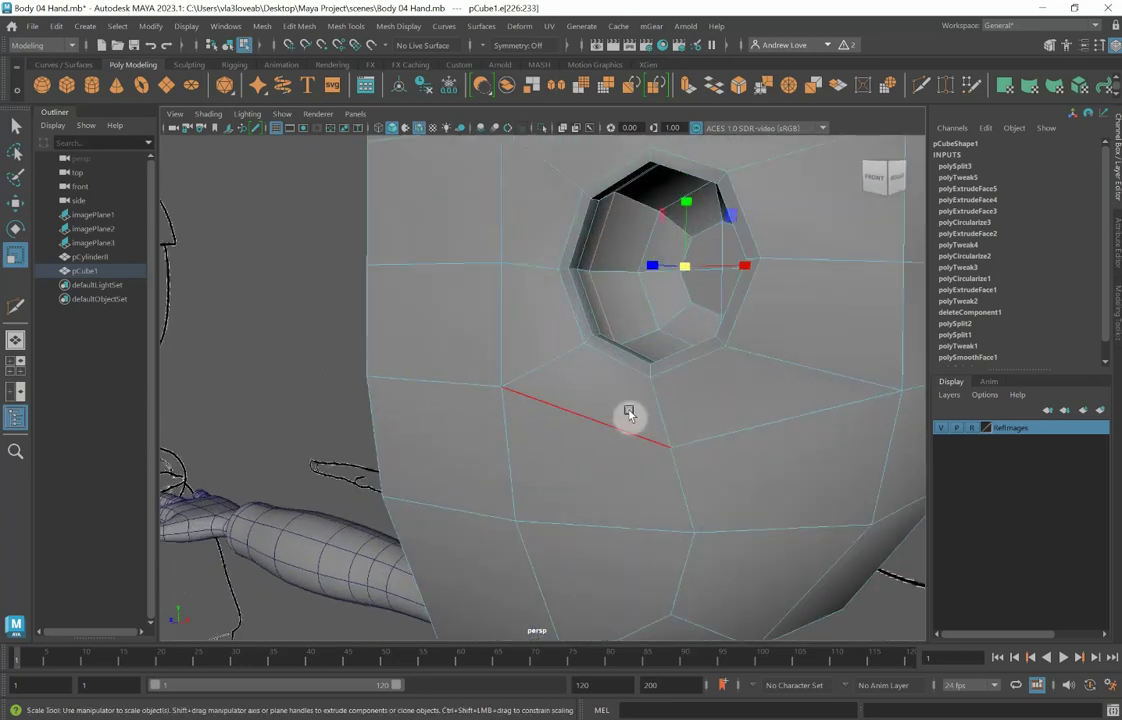
pyautogui.click(617, 347)
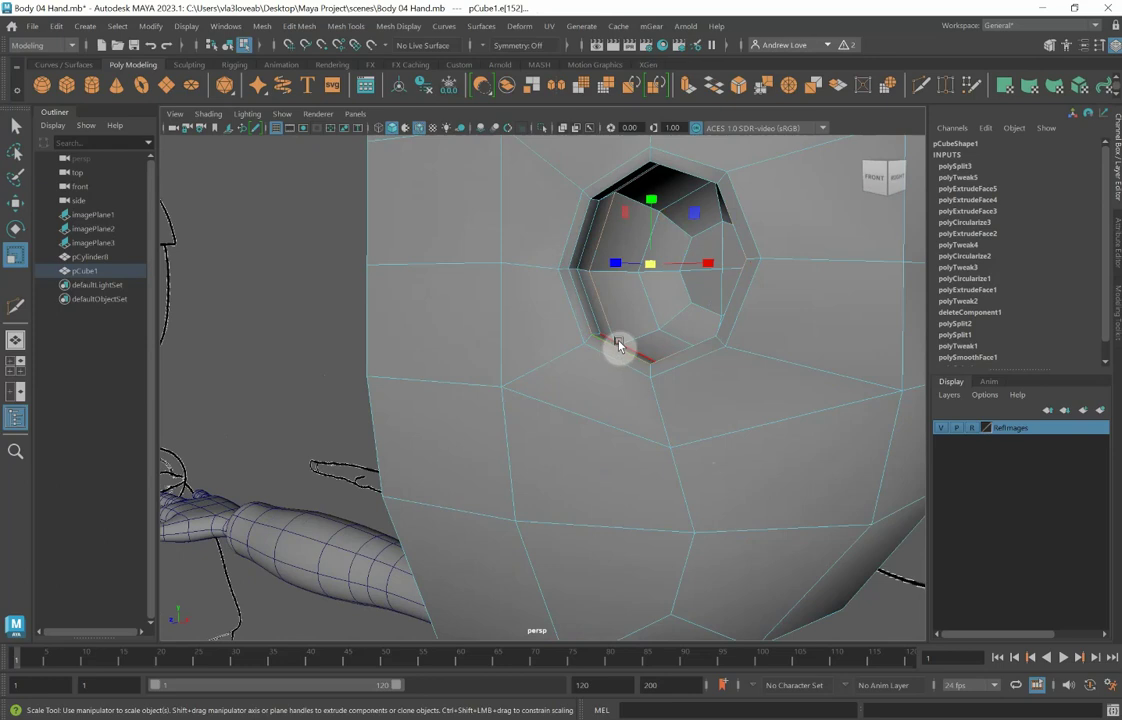
pyautogui.press('w')
pyautogui.keyDown('alt'); pyautogui.moveTo(633, 401); pyautogui.dragTo(609, 392); pyautogui.keyUp('alt')
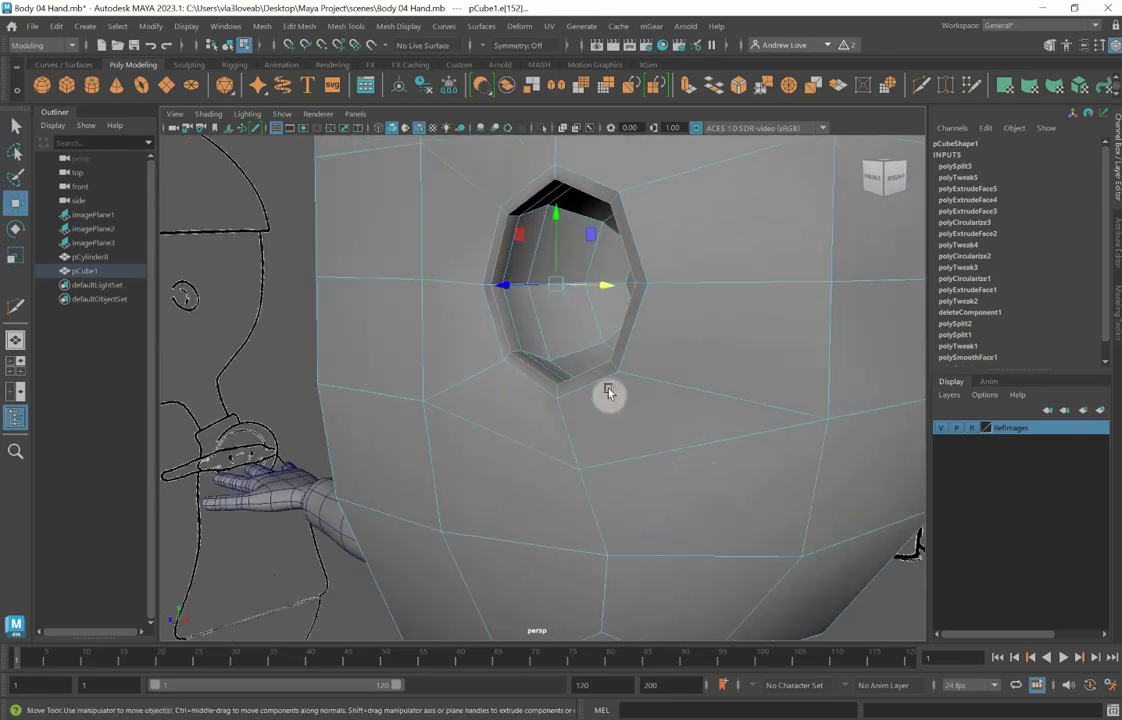
pyautogui.moveTo(507, 288); pyautogui.dragTo(505, 288)
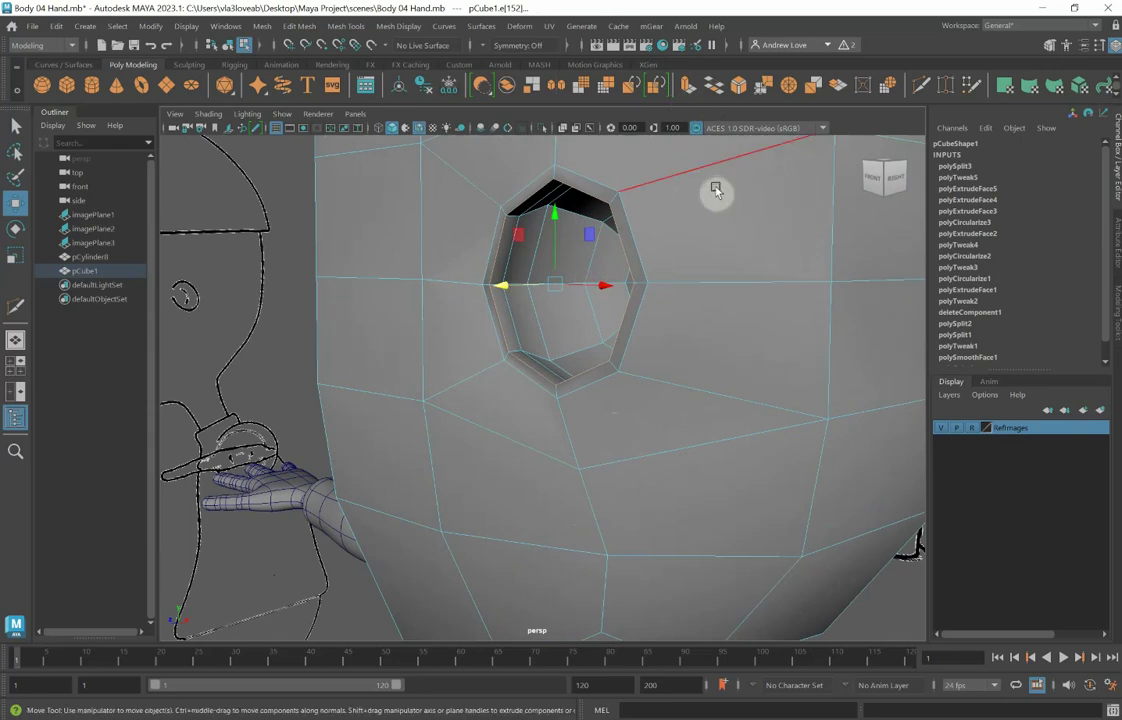
# Step: Scale the outer edge loop of the eye rim up uniformly to about 1.135 to widen the rim
pyautogui.doubleClick(640, 266)
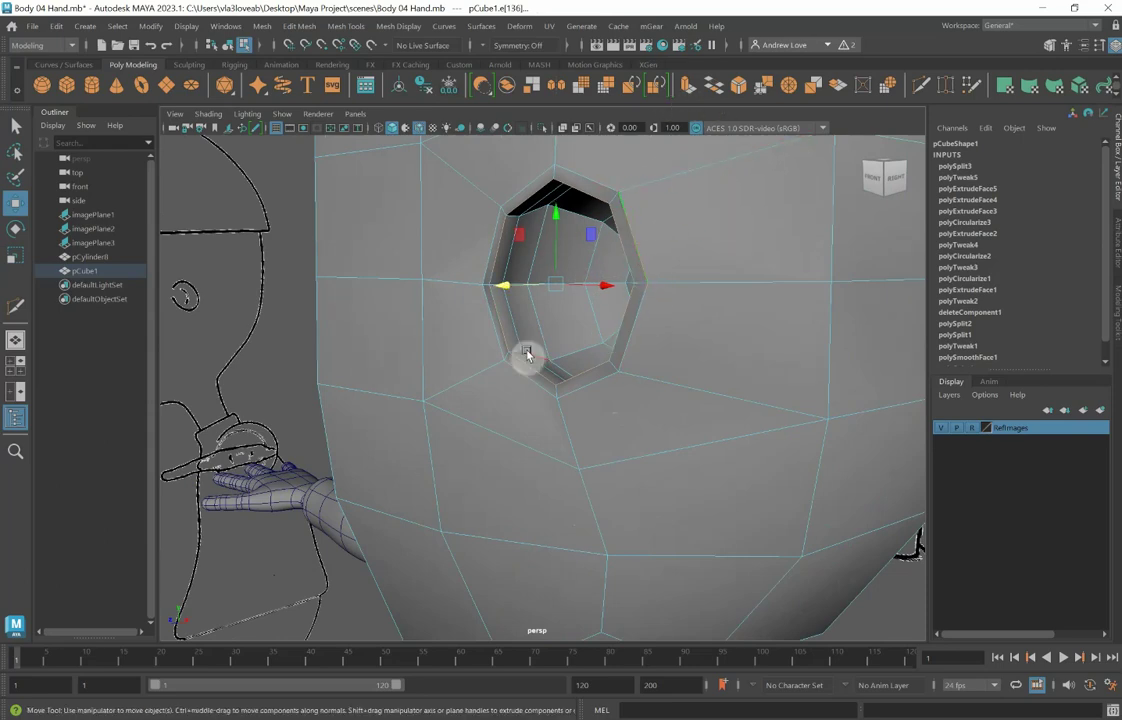
pyautogui.scroll(-2, 527, 352)
pyautogui.keyDown('alt'); pyautogui.moveTo(496, 371); pyautogui.dragTo(513, 376); pyautogui.keyUp('alt')
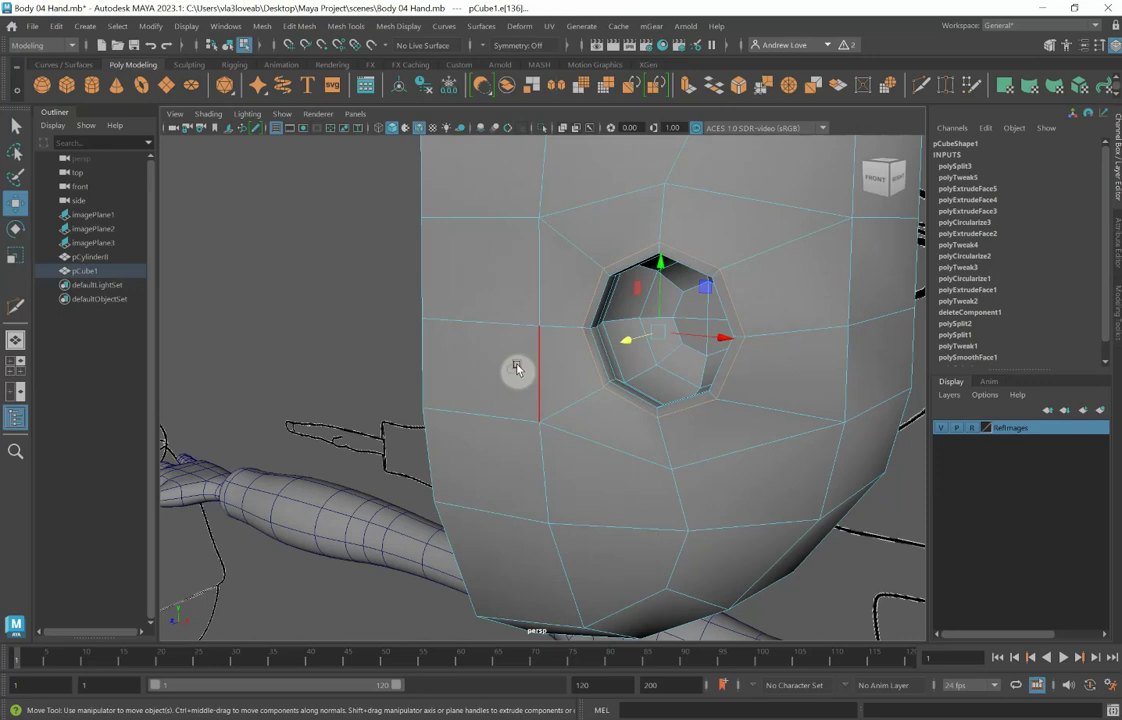
pyautogui.press('r')
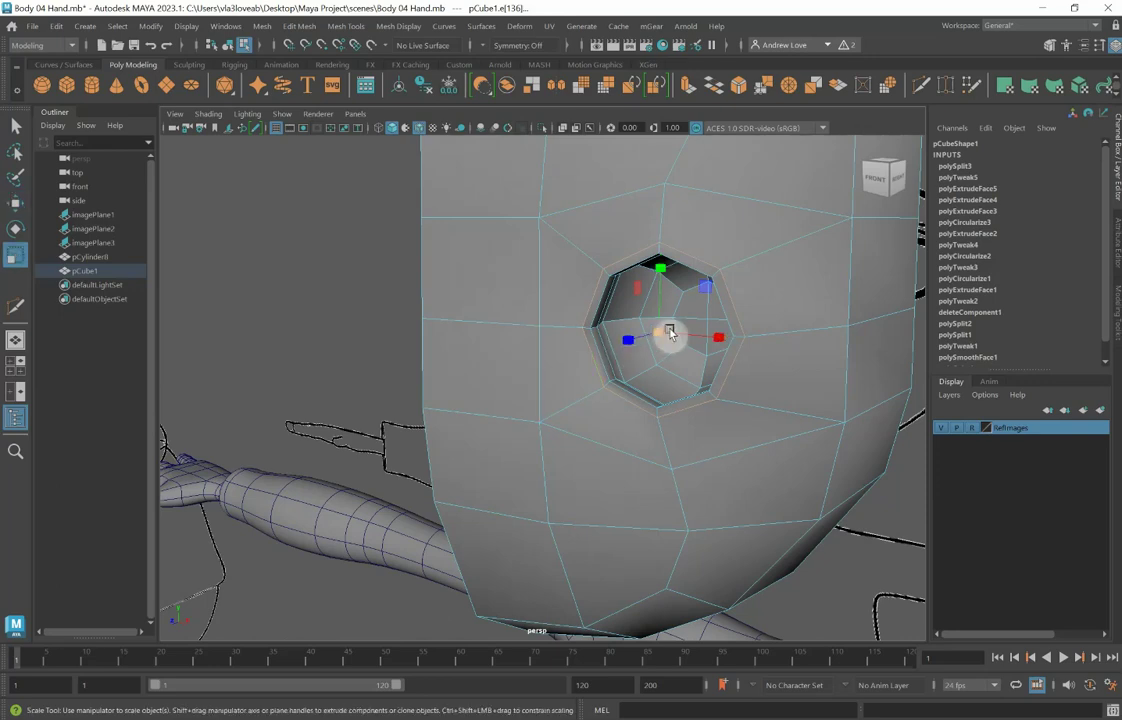
pyautogui.moveTo(668, 331); pyautogui.dragTo(677, 335)
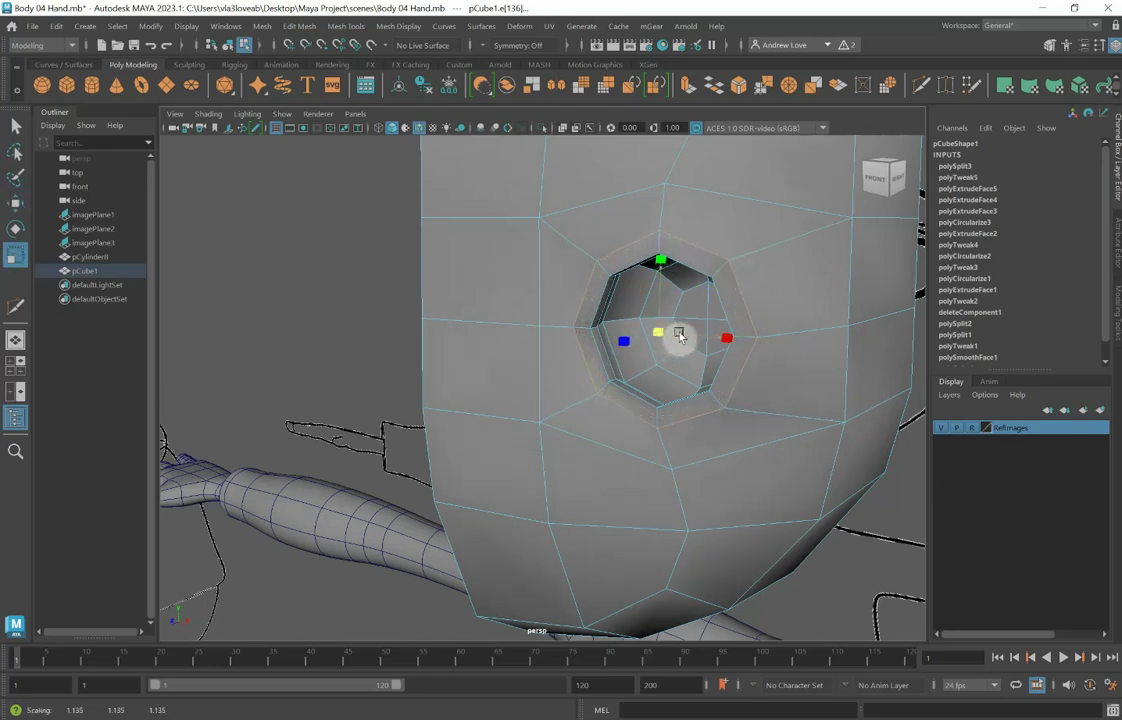
# Step: Insert an edge loop around the eye rim, between its outer and inner edge loops, with the Multi-Cut tool
pyautogui.keyDown('alt'); pyautogui.moveTo(686, 413); pyautogui.dragTo(659, 423); pyautogui.keyUp('alt')
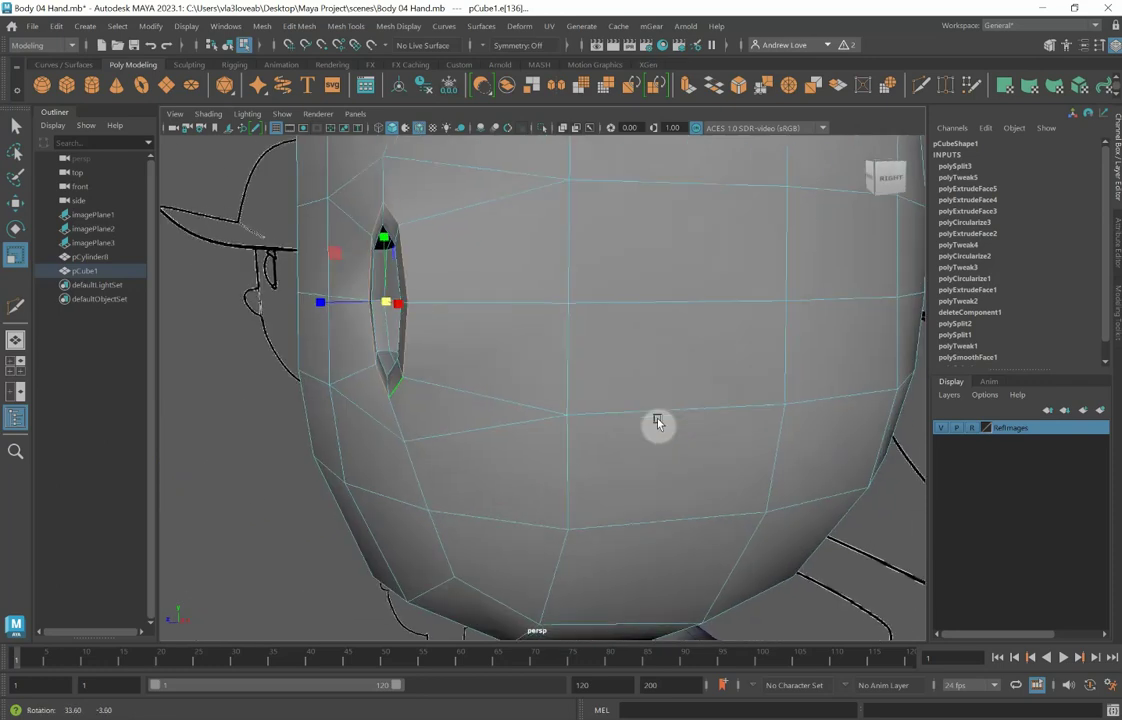
pyautogui.click(919, 90)
pyautogui.keyDown('alt'); pyautogui.moveTo(644, 321); pyautogui.dragTo(612, 263); pyautogui.keyUp('alt')
pyautogui.press('ctrl')
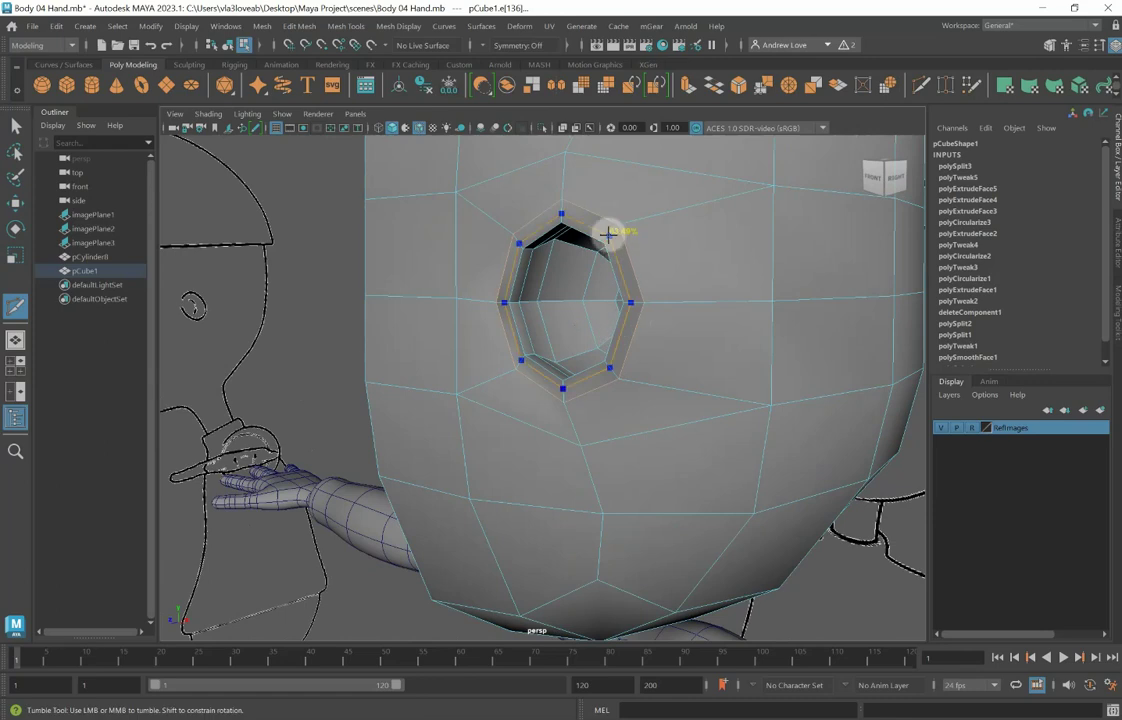
pyautogui.keyDown('ctrl'); pyautogui.click(610, 233); pyautogui.keyUp('ctrl')
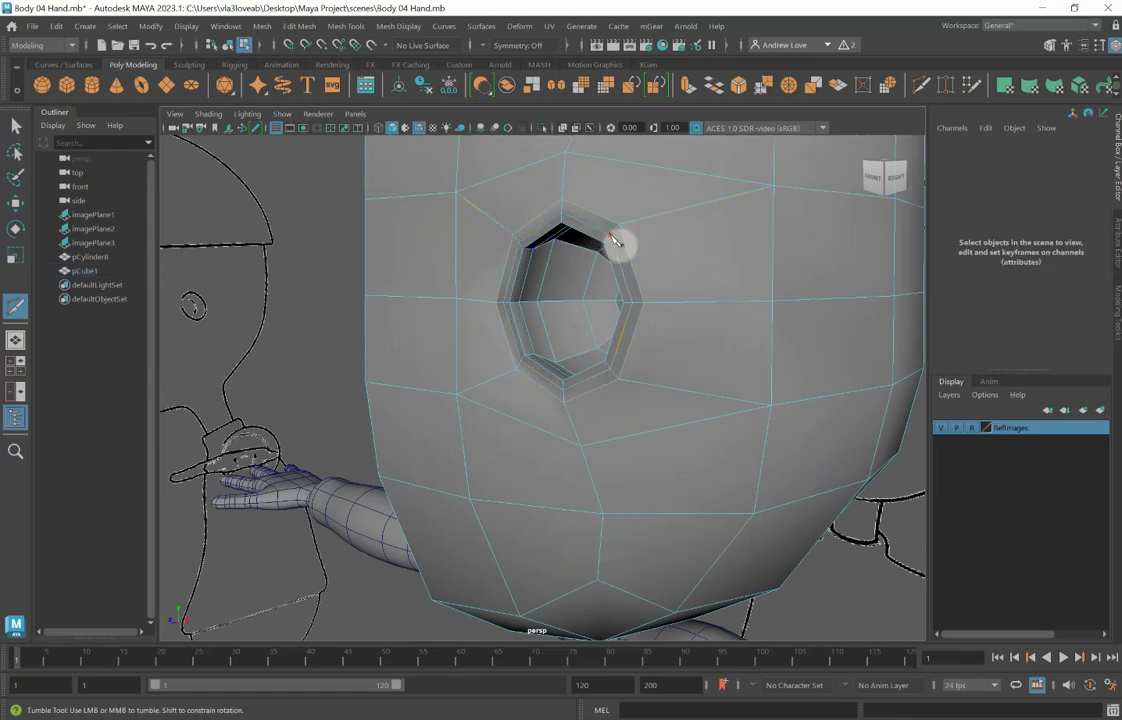
# Step: Move the edge loop in the middle of the eye rim slightly forward, then deselect it
pyautogui.press('q')
pyautogui.doubleClick(602, 236)
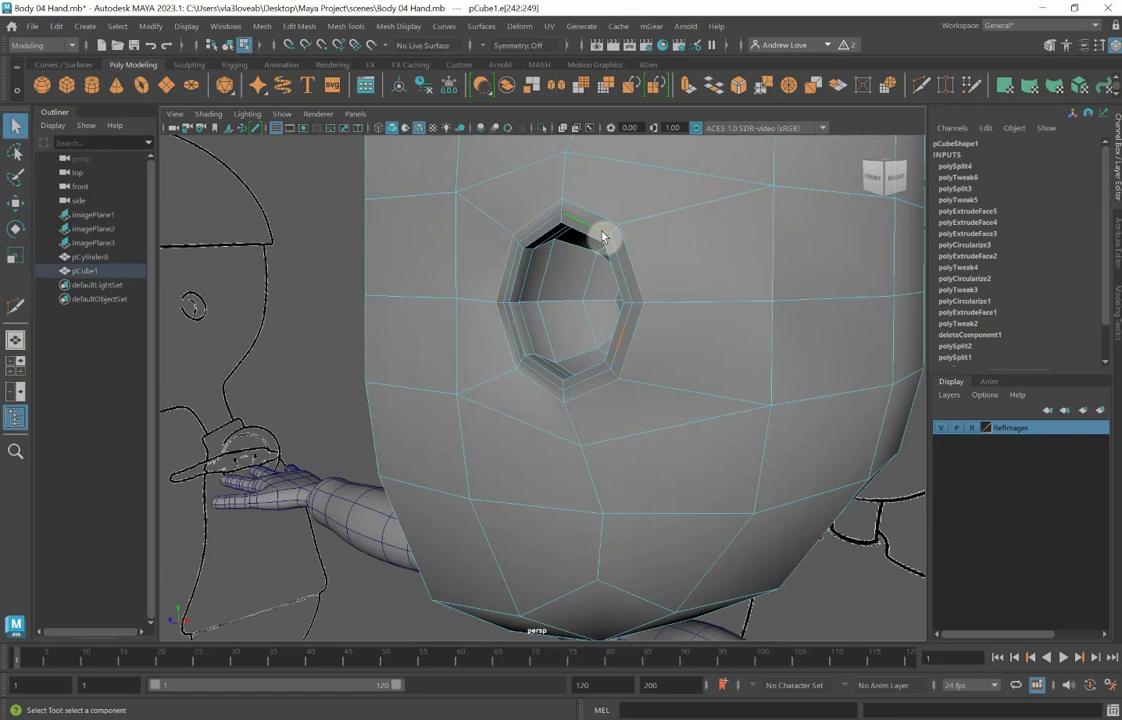
pyautogui.press('w')
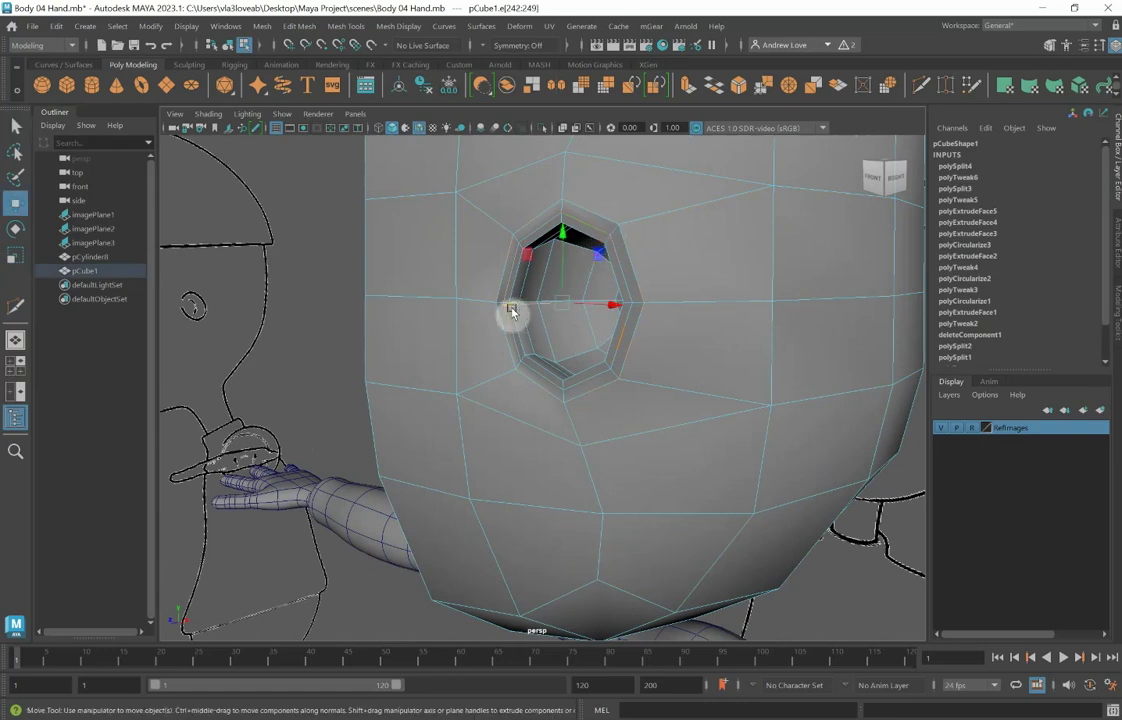
pyautogui.moveTo(510, 304); pyautogui.dragTo(506, 305, button='middle')
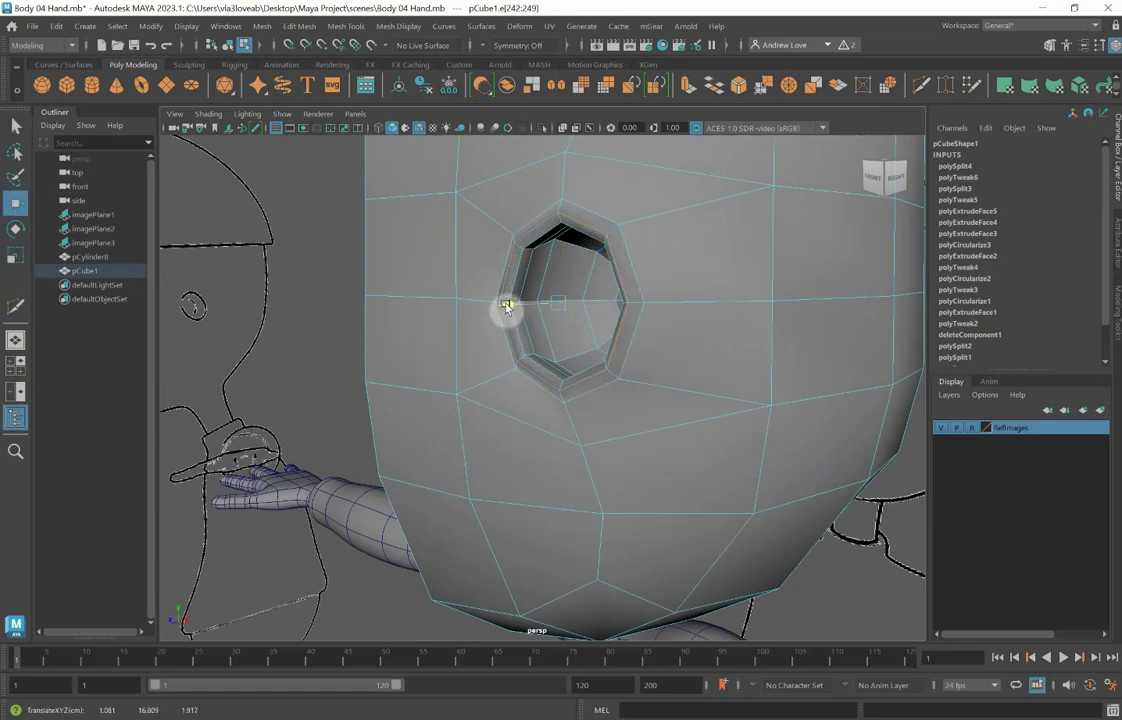
pyautogui.moveTo(506, 305); pyautogui.dragTo(506, 305)
pyautogui.scroll(-3, 543, 296)
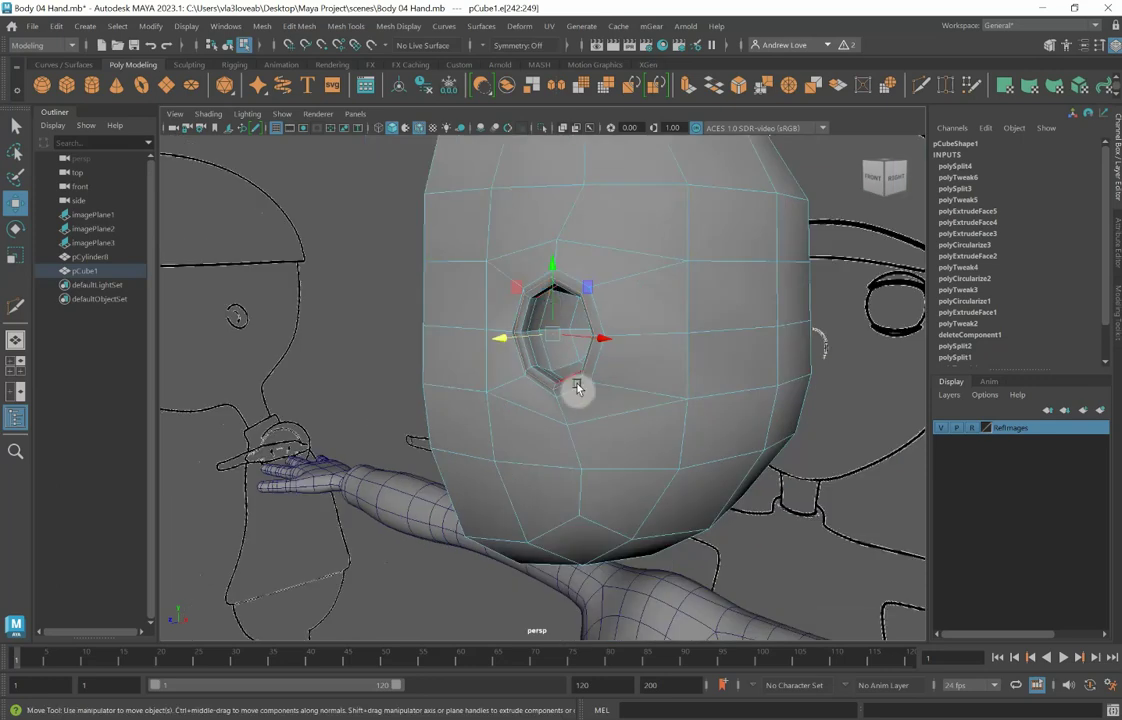
pyautogui.keyDown('alt'); pyautogui.moveTo(578, 456); pyautogui.dragTo(424, 430); pyautogui.keyUp('alt')
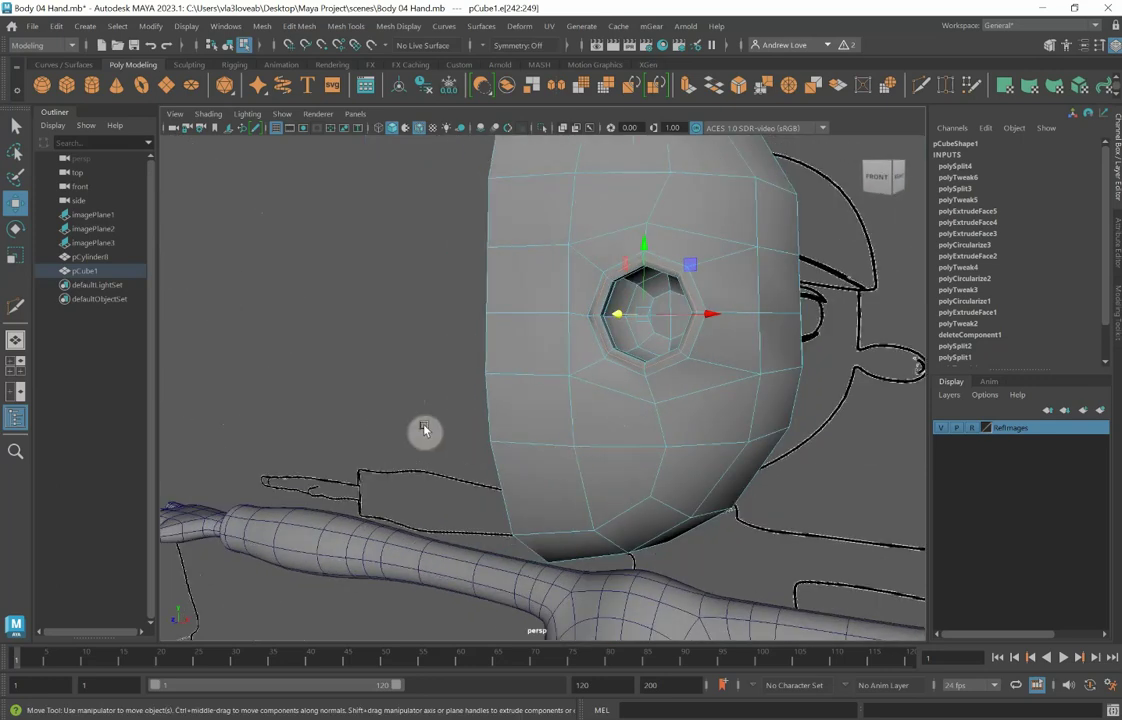
pyautogui.click(409, 424)
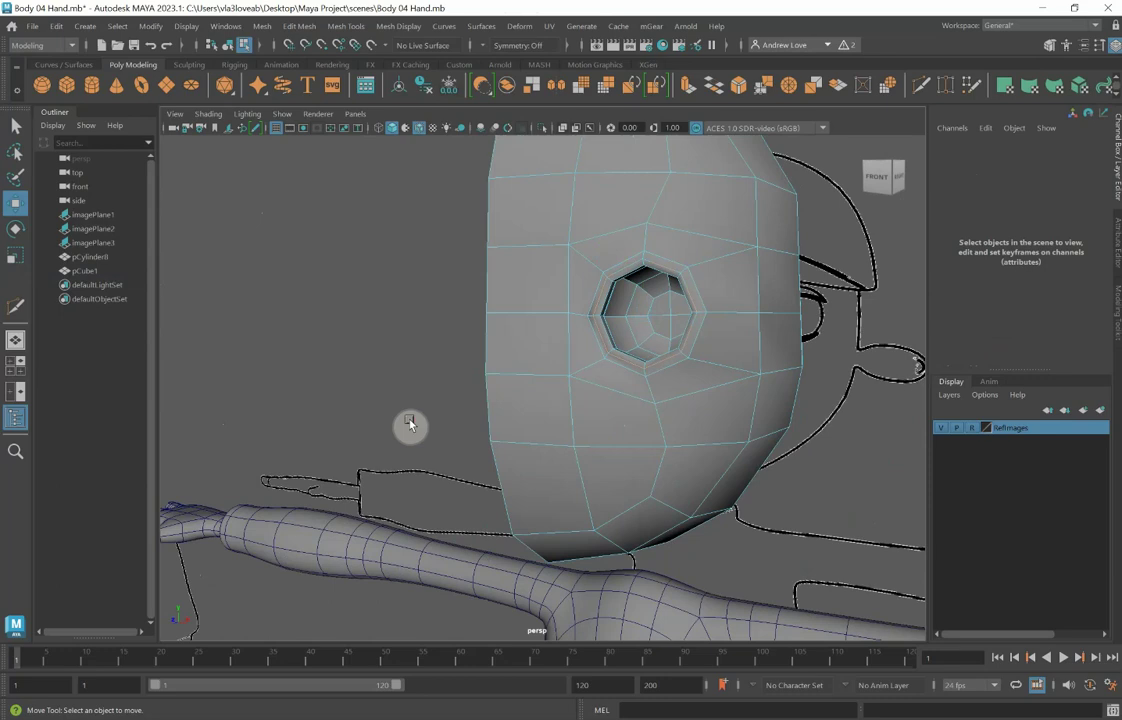
# Step: Examine the eye socket and rim in smooth mesh preview and in the unsmoothed mesh from front and side angles
pyautogui.press('3')
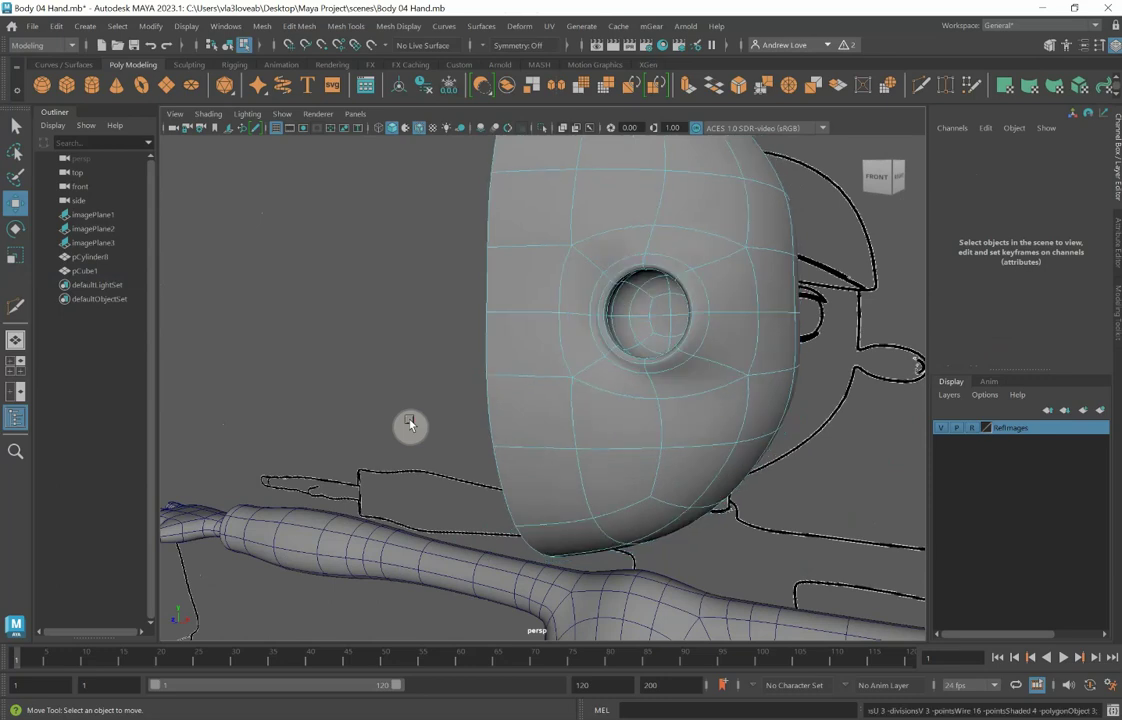
pyautogui.keyDown('alt'); pyautogui.moveTo(566, 533); pyautogui.dragTo(601, 522); pyautogui.keyUp('alt')
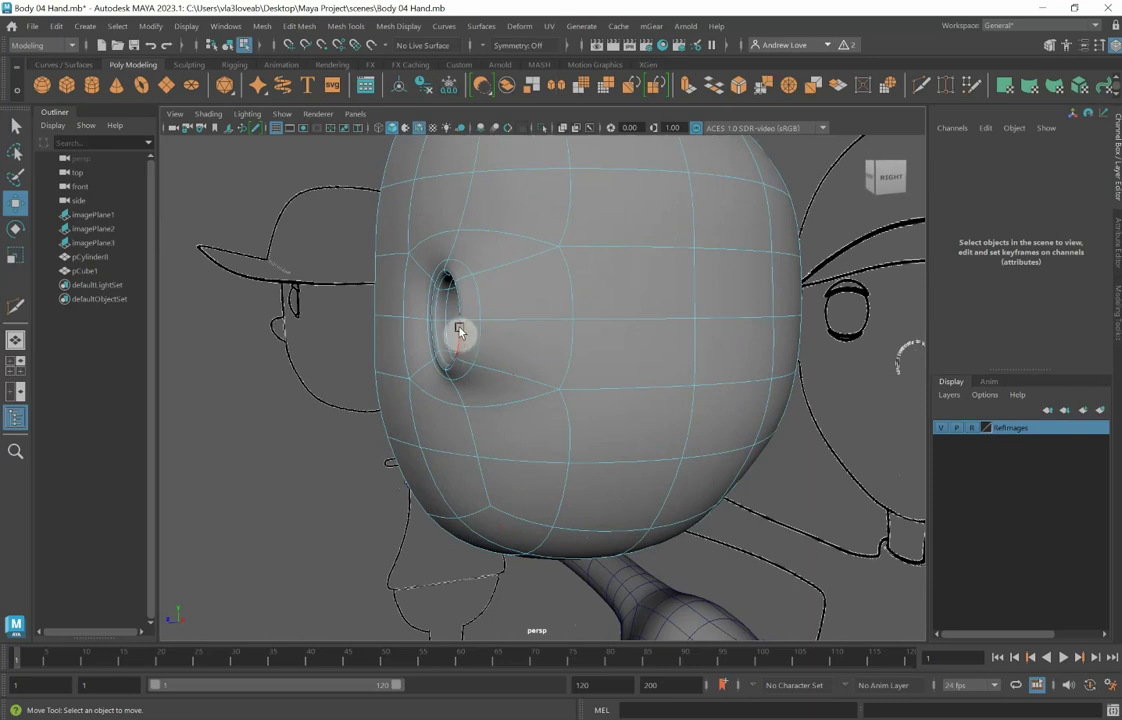
pyautogui.moveTo(487, 382)
pyautogui.keyDown('alt'); pyautogui.mouseDown()
pyautogui.moveTo(551, 383)
pyautogui.moveTo(473, 388)
pyautogui.moveTo(499, 378)
pyautogui.mouseUp(); pyautogui.keyUp('alt')
pyautogui.scroll(6, 499, 378)
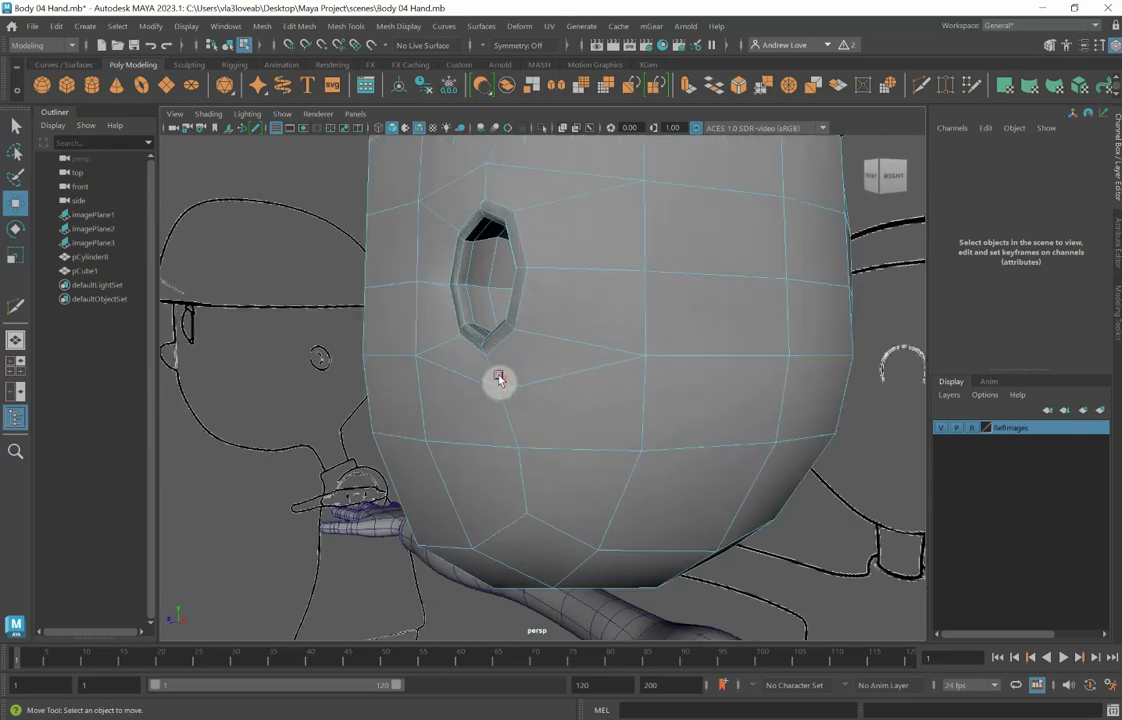
pyautogui.keyDown('alt'); pyautogui.moveTo(491, 433); pyautogui.dragTo(534, 440); pyautogui.keyUp('alt')
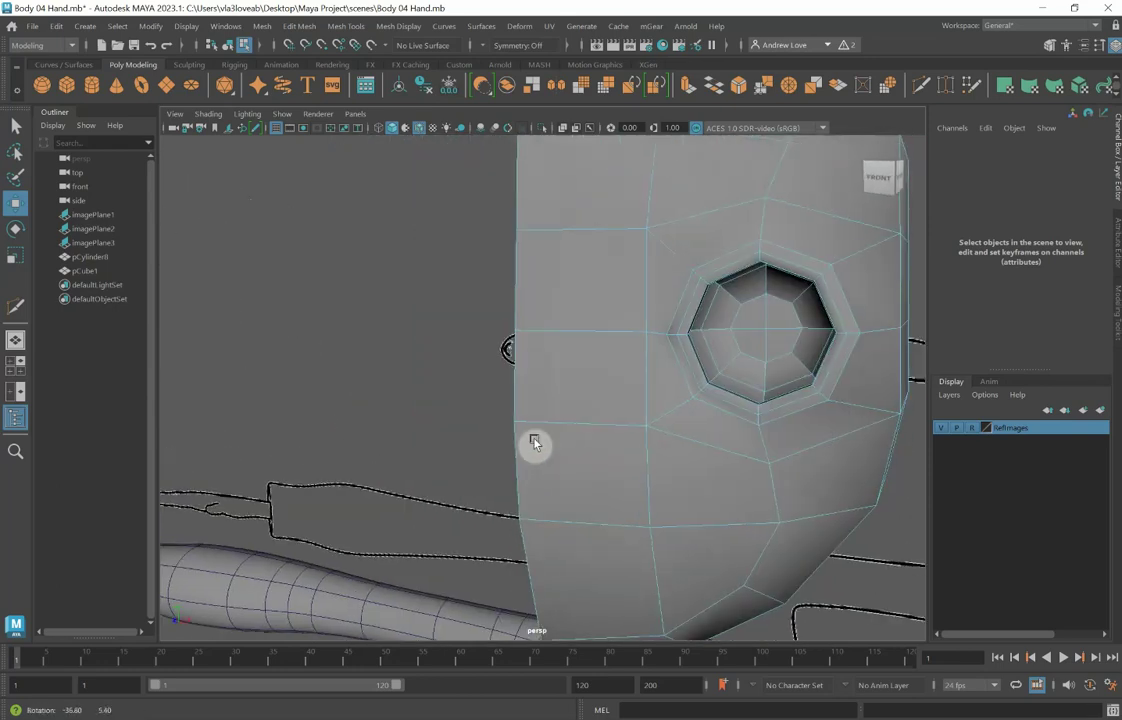
pyautogui.keyDown('alt'); pyautogui.moveTo(614, 401); pyautogui.dragTo(582, 443, button='middle'); pyautogui.keyUp('alt')
# Step: Move the eye rim vertices at the outer corner of the eye backward to follow the head's curvature
pyautogui.keyDown('alt'); pyautogui.moveTo(582, 443); pyautogui.dragTo(840, 360); pyautogui.keyUp('alt')
pyautogui.moveTo(842, 344); pyautogui.dragTo(779, 322, button='right')
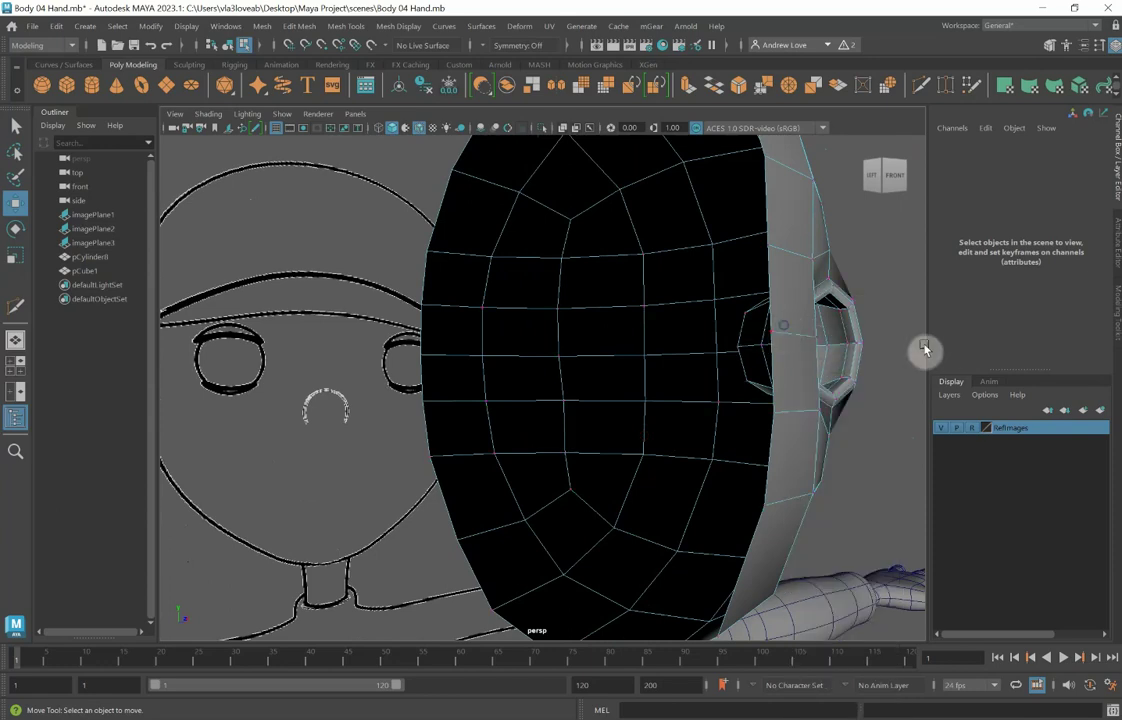
pyautogui.click(869, 356)
pyautogui.keyDown('alt'); pyautogui.moveTo(897, 443); pyautogui.dragTo(769, 449); pyautogui.keyUp('alt')
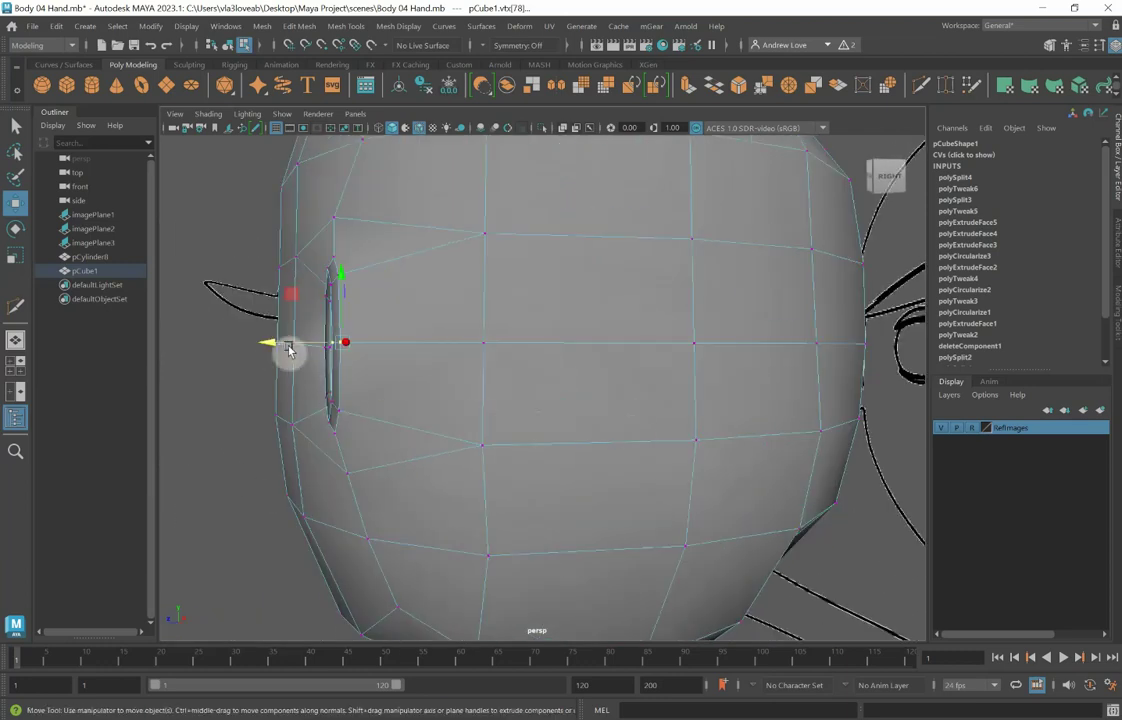
pyautogui.moveTo(290, 346); pyautogui.dragTo(282, 345)
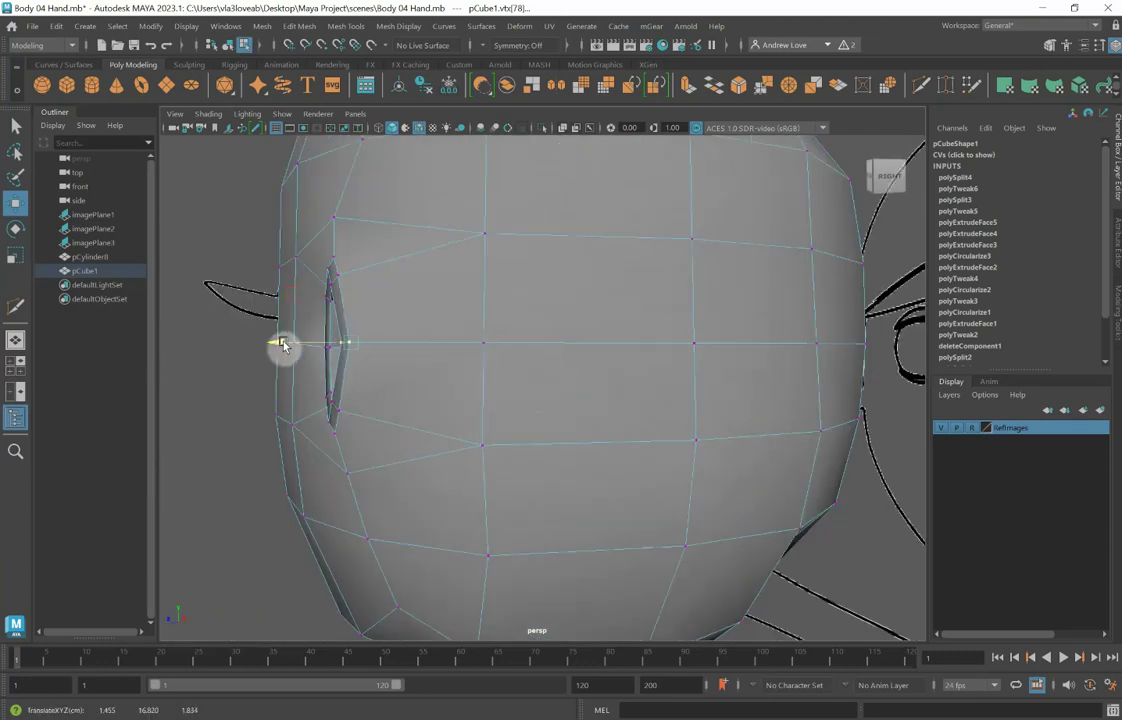
pyautogui.keyDown('alt'); pyautogui.moveTo(284, 345); pyautogui.dragTo(417, 490); pyautogui.keyUp('alt')
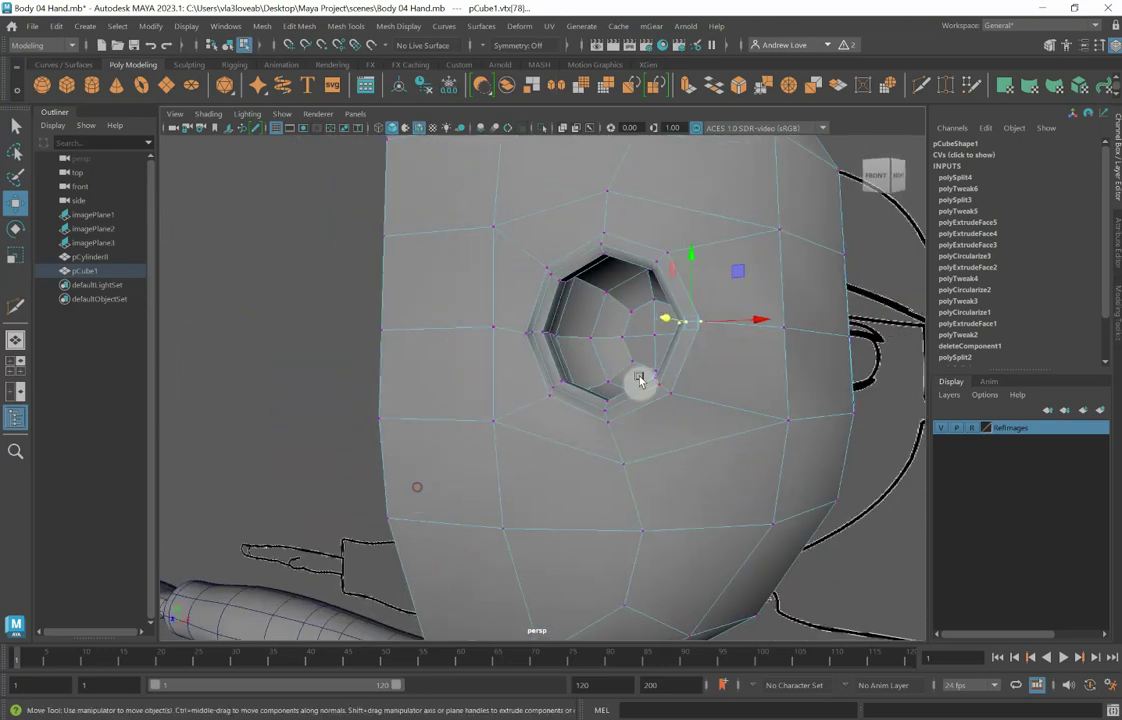
# Step: Select all vertices of the eye socket and rim by growing the selection, and move them slightly backward into the head
pyautogui.click(656, 328)
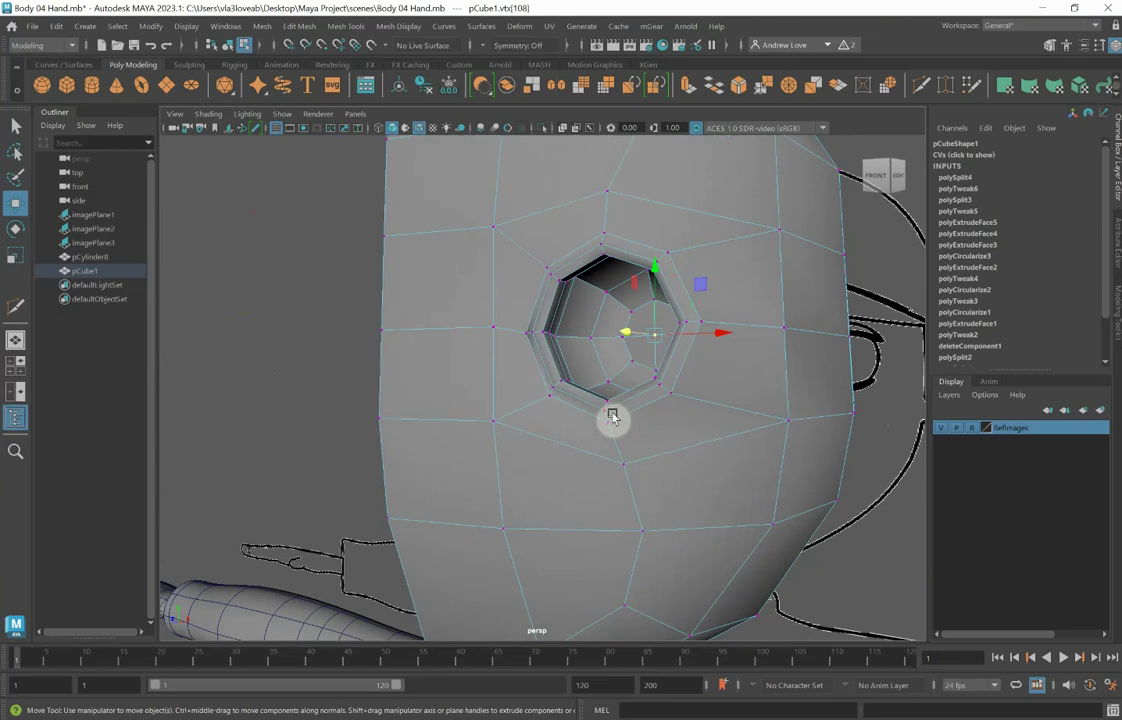
pyautogui.hotkey('shift', '.')
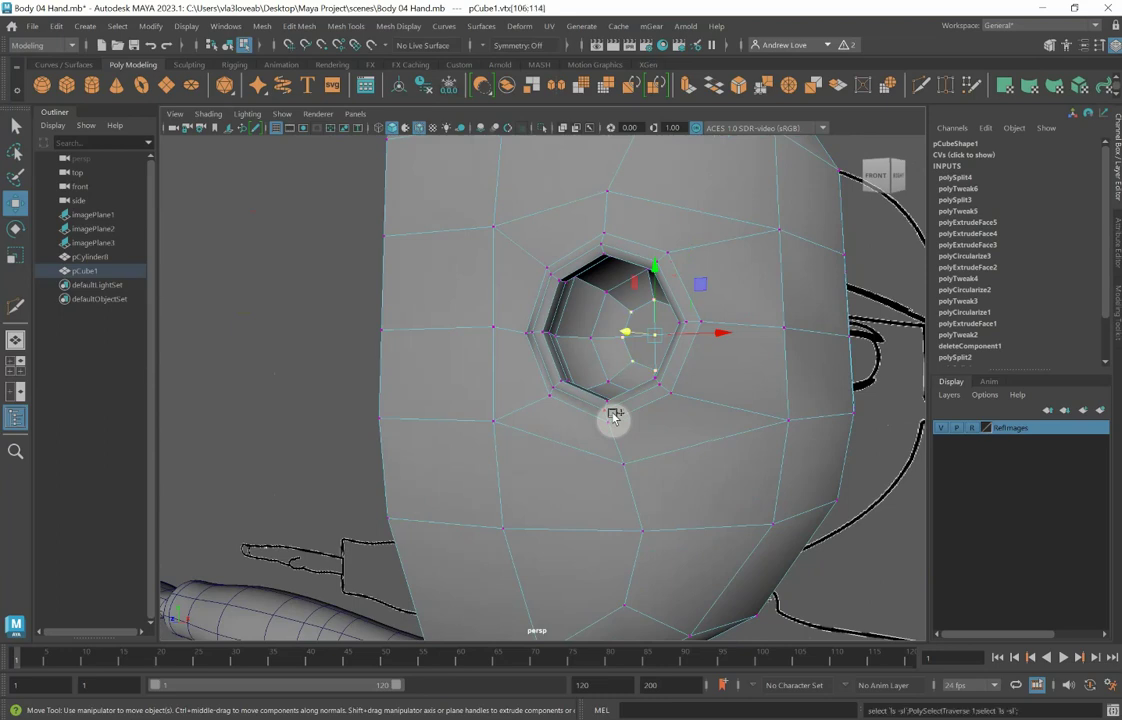
pyautogui.hotkey('shift', '.')
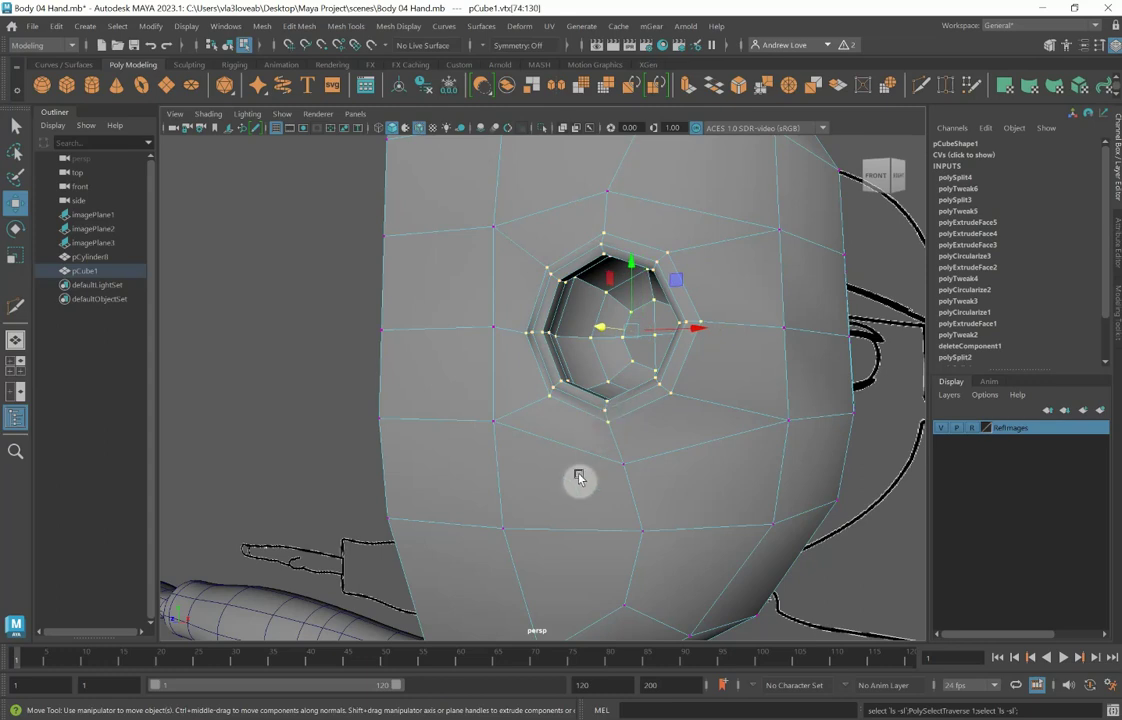
pyautogui.keyDown('alt'); pyautogui.moveTo(578, 479); pyautogui.dragTo(498, 372); pyautogui.keyUp('alt')
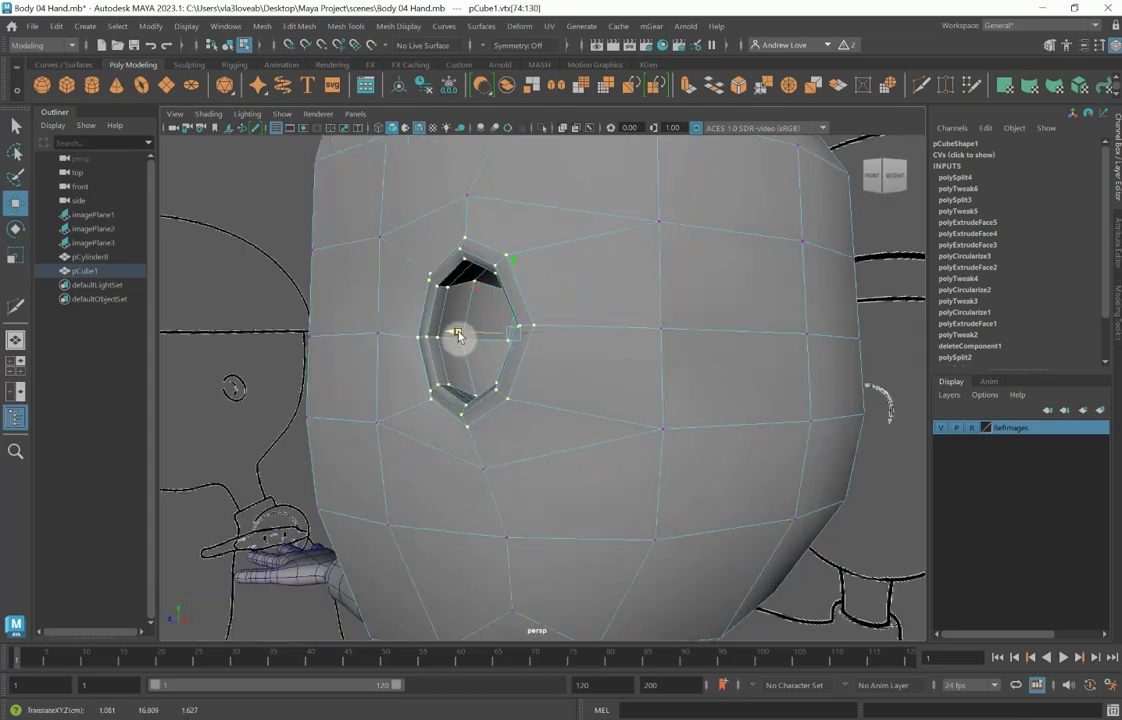
pyautogui.moveTo(458, 335); pyautogui.dragTo(465, 332)
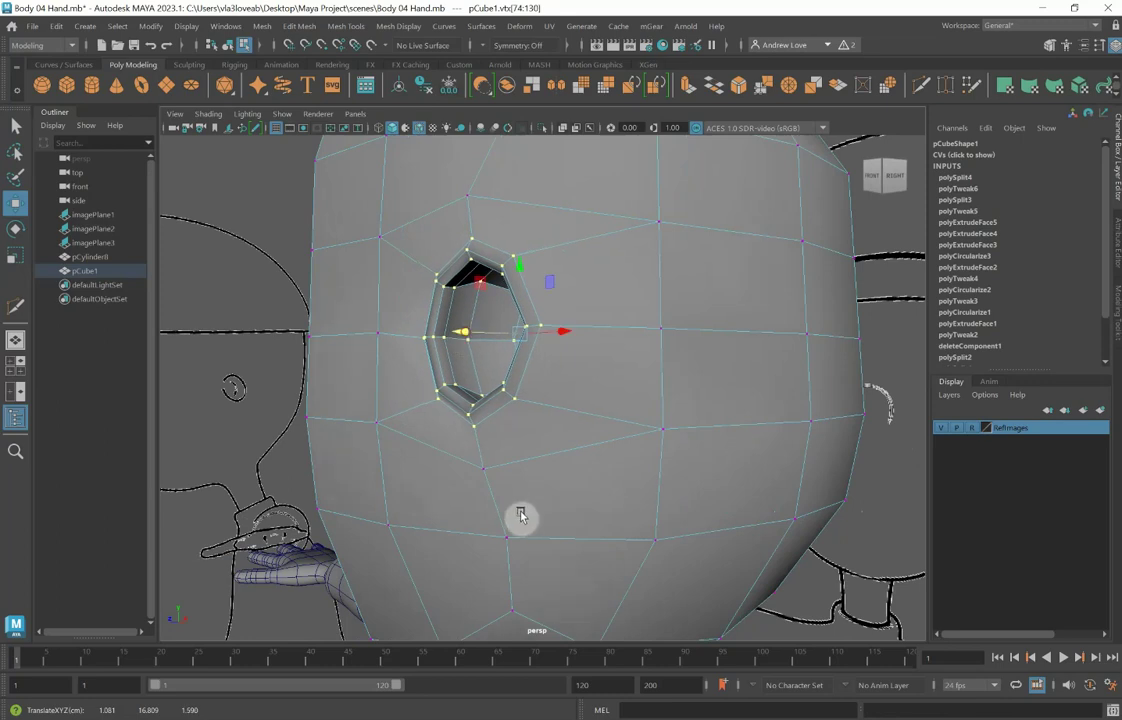
pyautogui.keyDown('alt'); pyautogui.moveTo(520, 516); pyautogui.dragTo(571, 553); pyautogui.keyUp('alt')
# Step: Return the head to object mode and check its shape in smooth mesh preview
pyautogui.rightClick(603, 421)
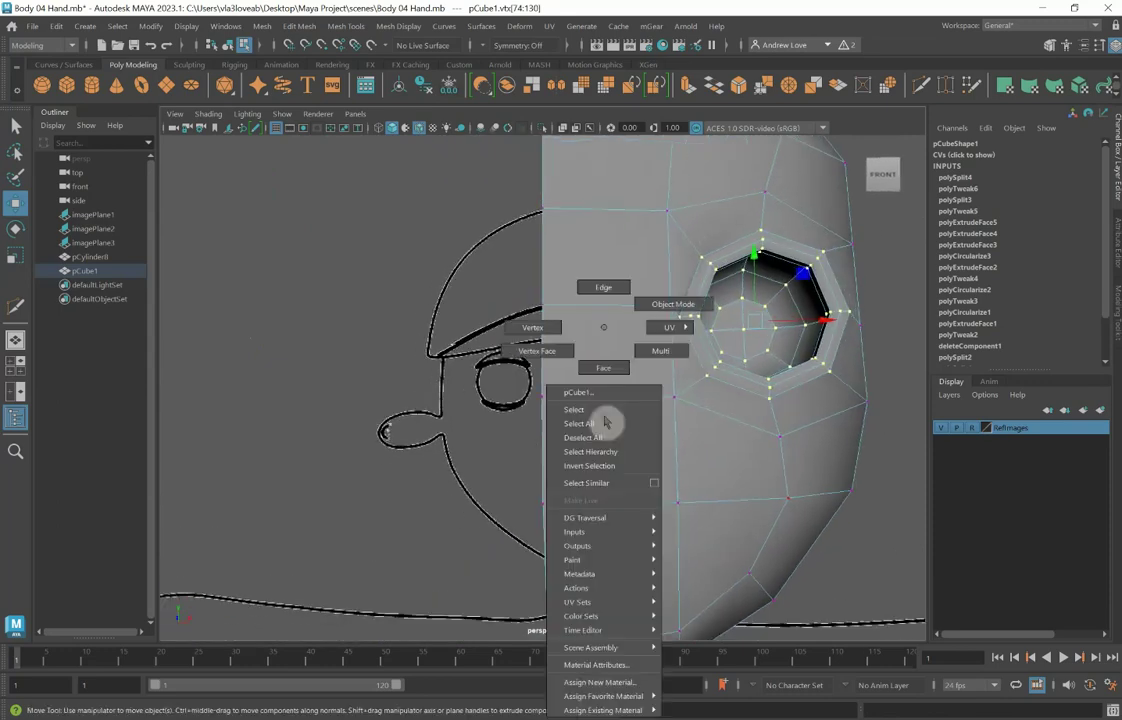
pyautogui.moveTo(606, 422); pyautogui.dragTo(663, 305, button='right')
pyautogui.scroll(-4, 643, 367)
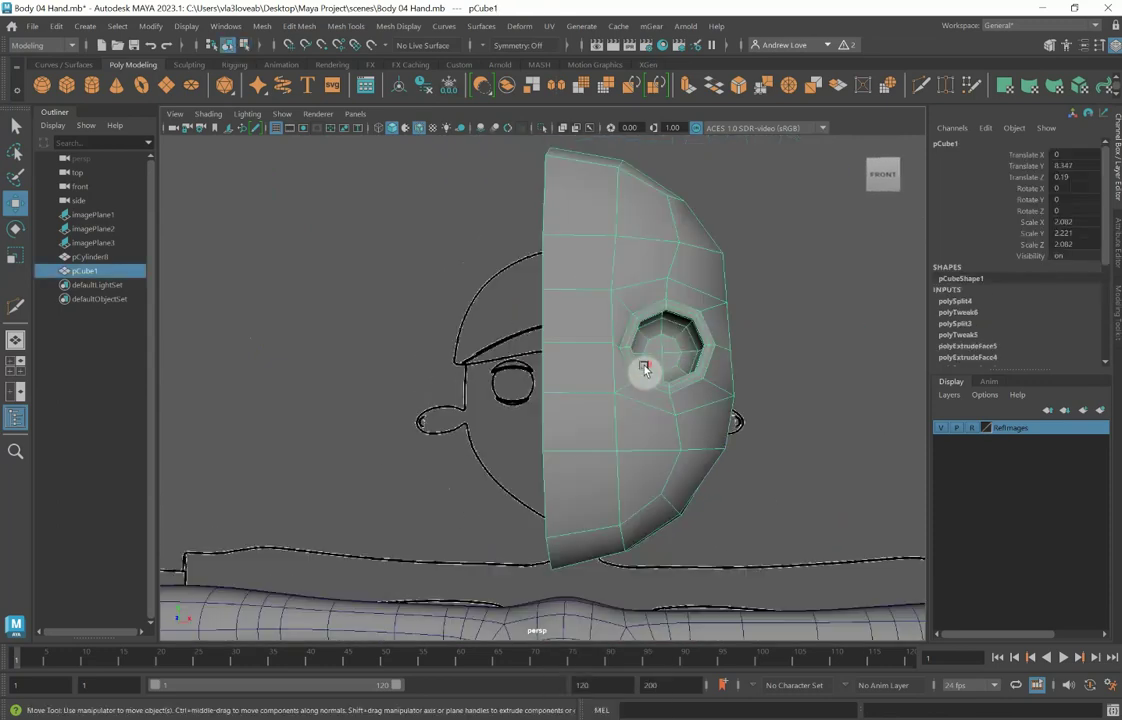
pyautogui.keyDown('alt'); pyautogui.moveTo(671, 466); pyautogui.dragTo(658, 470); pyautogui.keyUp('alt')
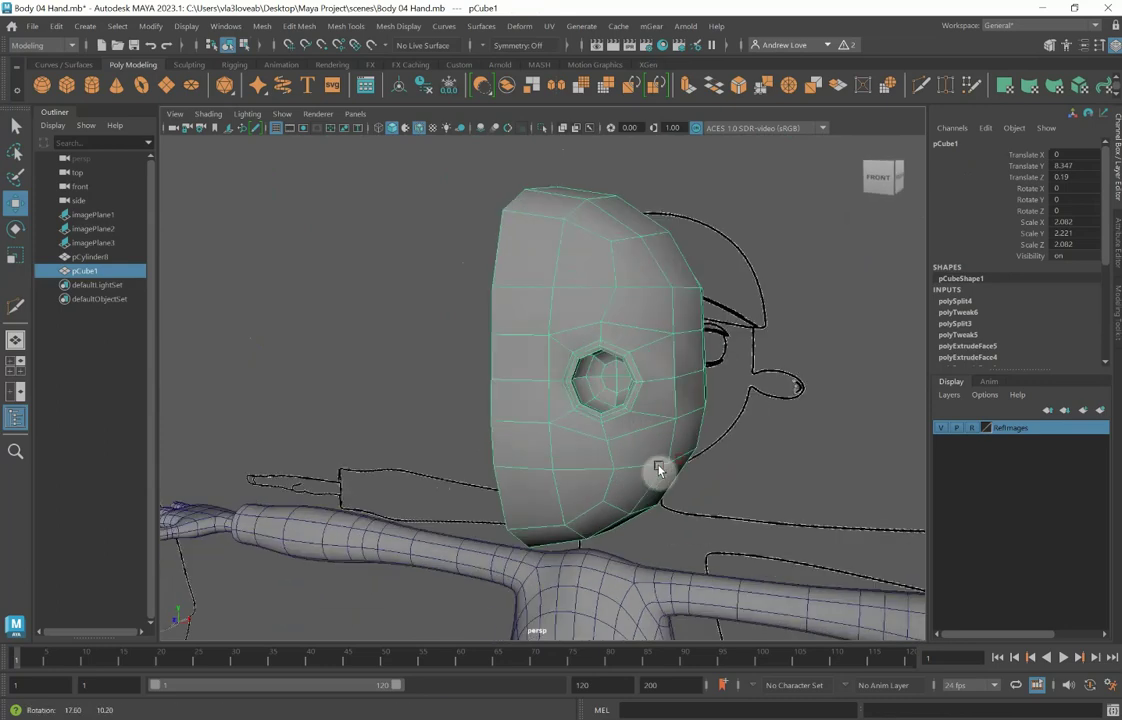
pyautogui.press('3')
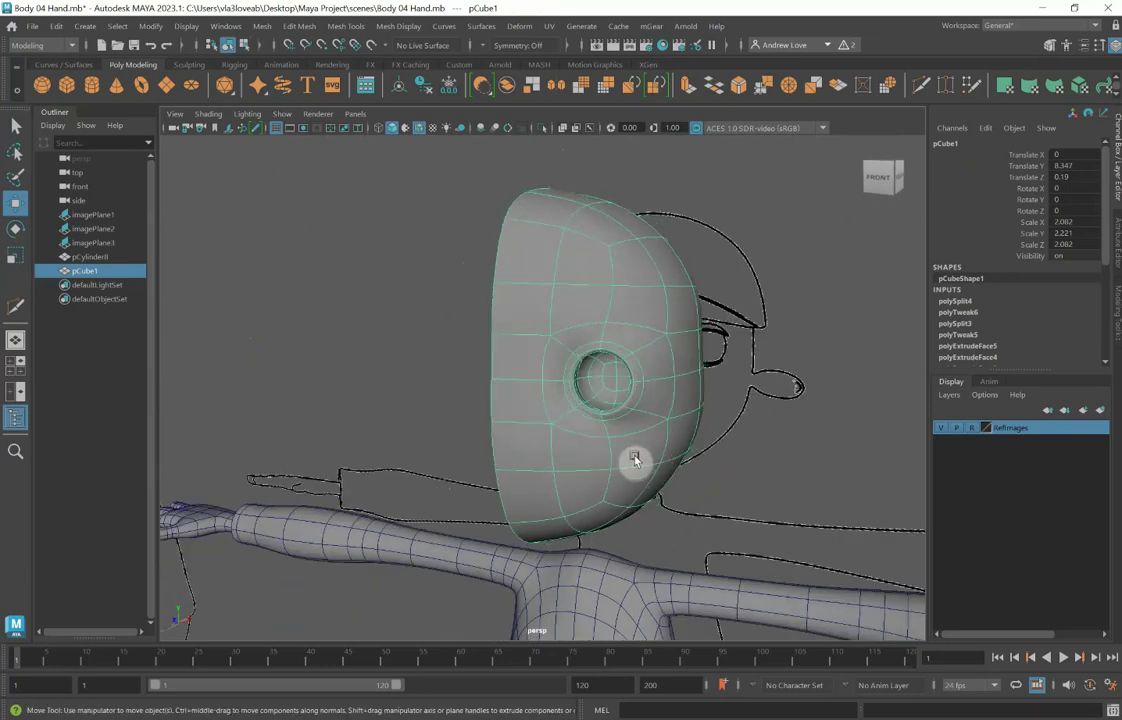
pyautogui.rightClick(634, 460)
pyautogui.press('1')
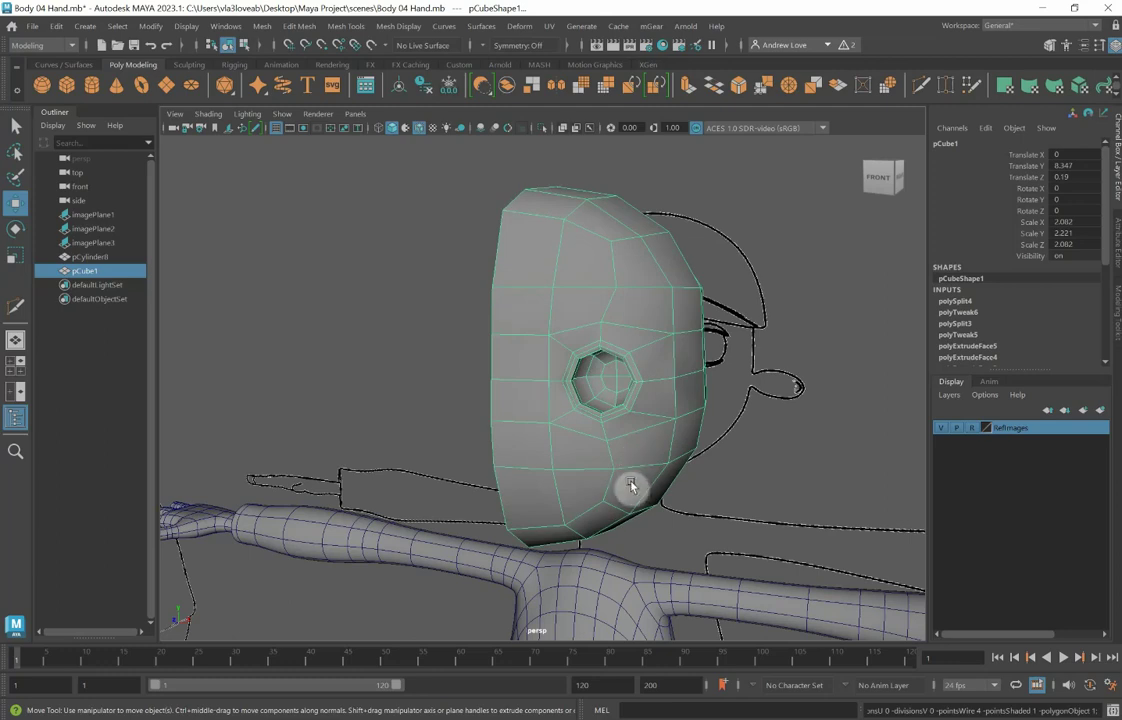
# Step: Extrude the four faces on the side of the head where the ear belongs and scale them inward uniformly
pyautogui.keyDown('alt'); pyautogui.moveTo(631, 487); pyautogui.dragTo(615, 398); pyautogui.keyUp('alt')
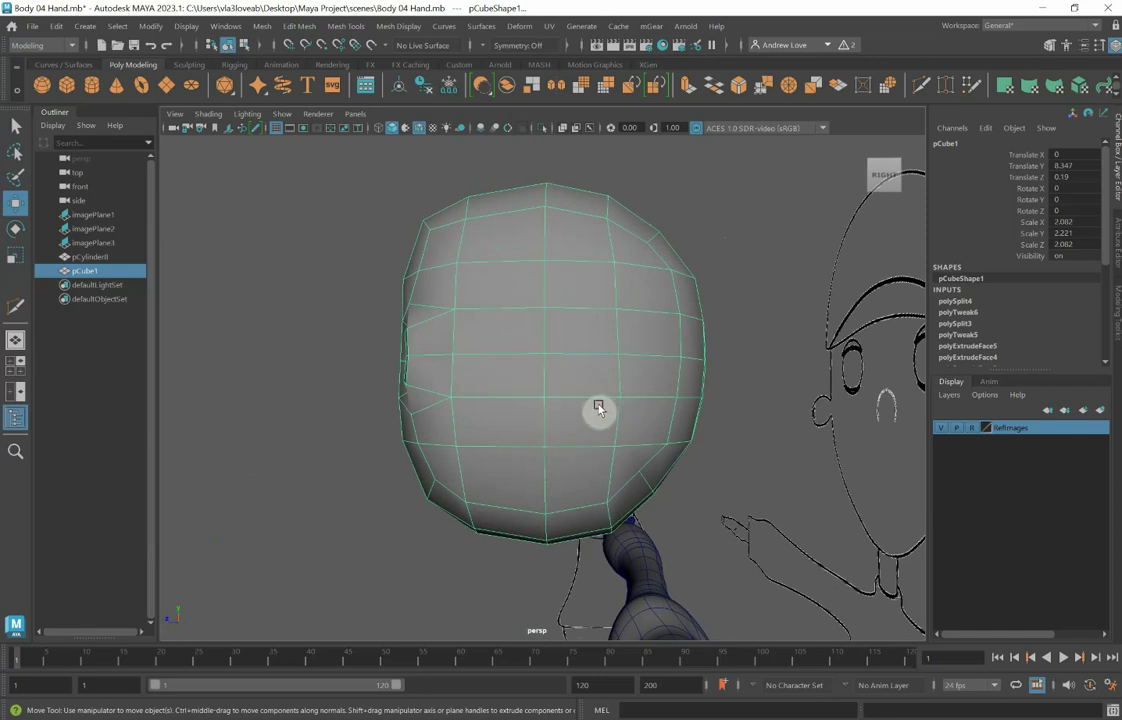
pyautogui.moveTo(601, 381); pyautogui.dragTo(599, 375, button='right')
pyautogui.click(599, 375)
pyautogui.keyDown('shift'); pyautogui.click(651, 388); pyautogui.keyUp('shift')
pyautogui.keyDown('shift'); pyautogui.click(646, 431); pyautogui.keyUp('shift')
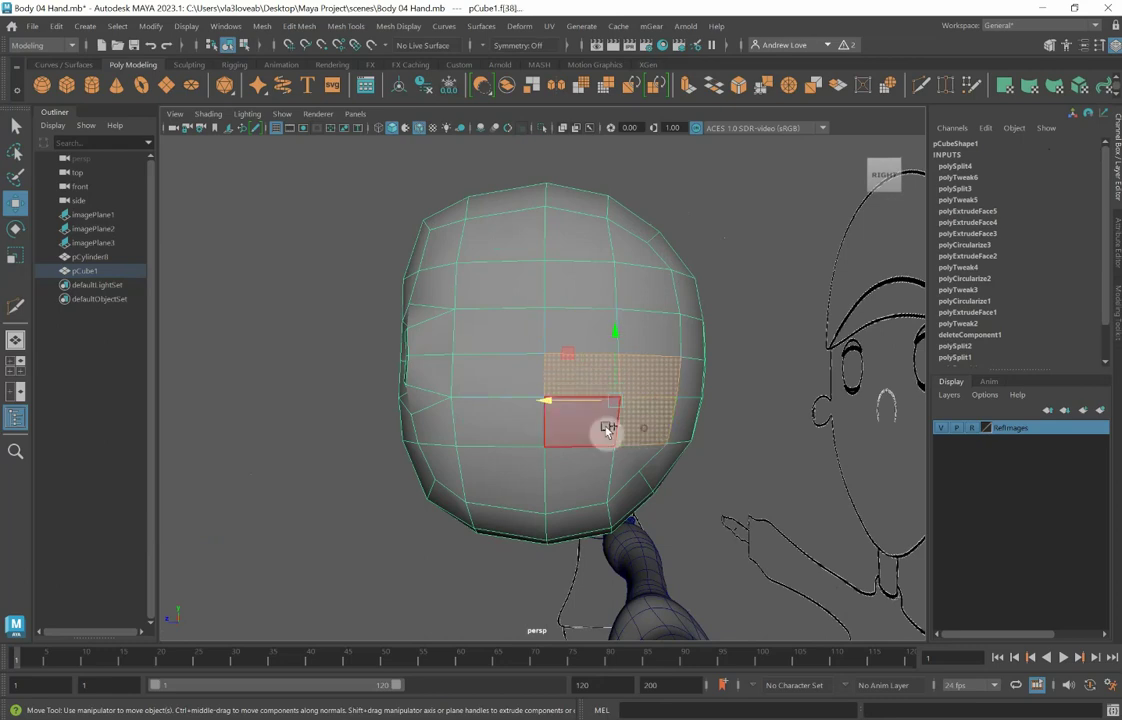
pyautogui.keyDown('shift'); pyautogui.click(604, 432); pyautogui.keyUp('shift')
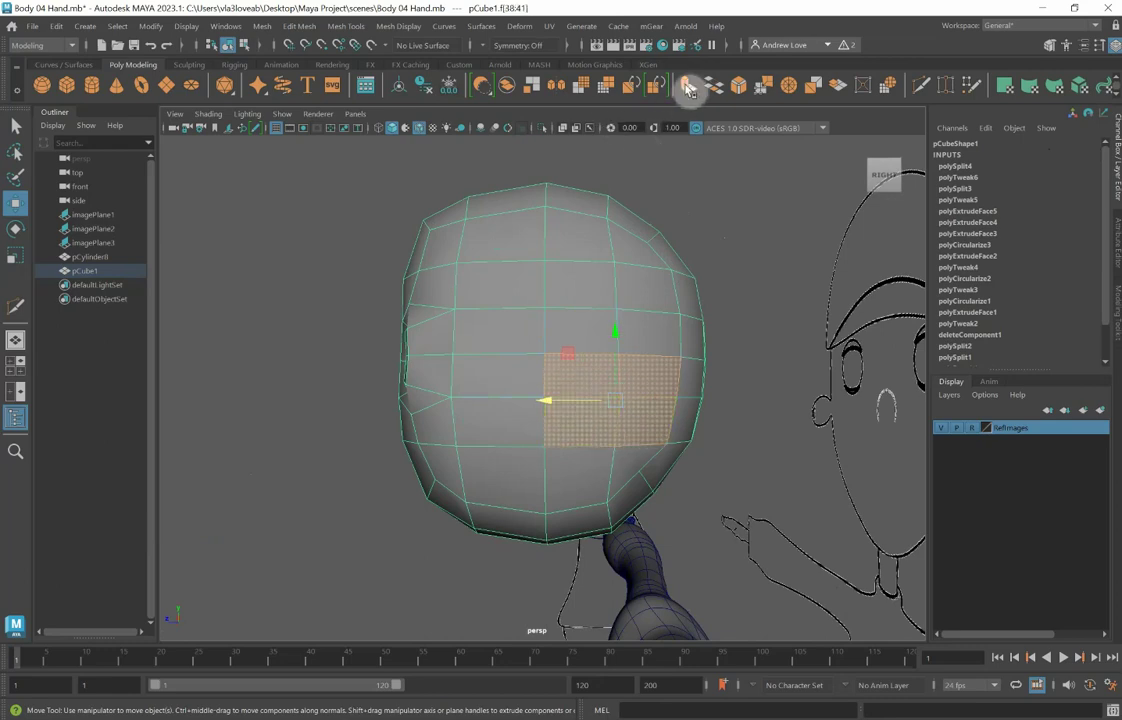
pyautogui.click(688, 88)
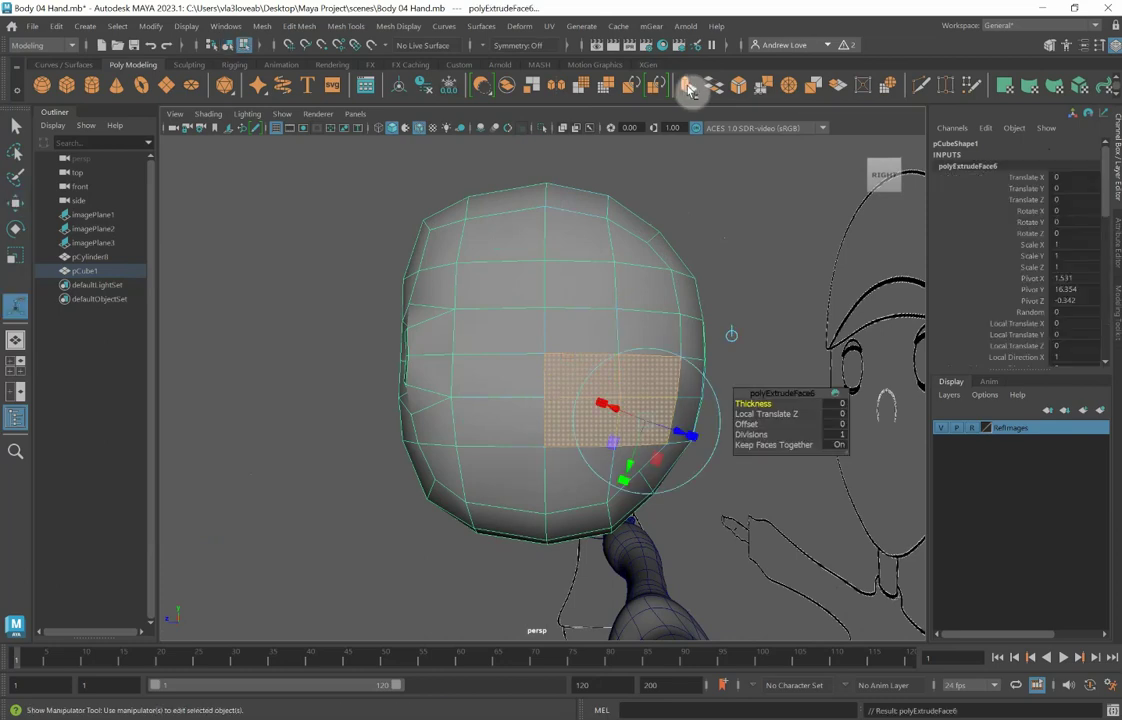
pyautogui.moveTo(601, 401)
pyautogui.mouseDown()
pyautogui.moveTo(648, 418)
pyautogui.moveTo(614, 400)
pyautogui.mouseUp()
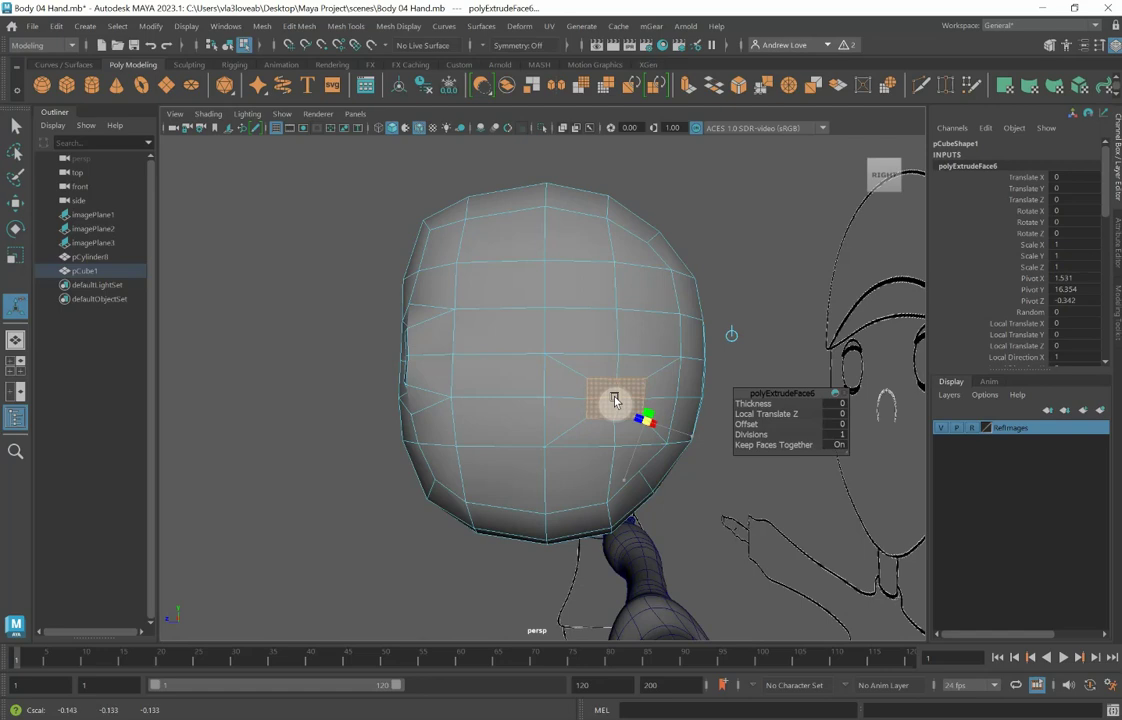
pyautogui.press('t')
# Step: Circularize the extruded ear faces, checking them against the ear reference in the side view
pyautogui.press('space')
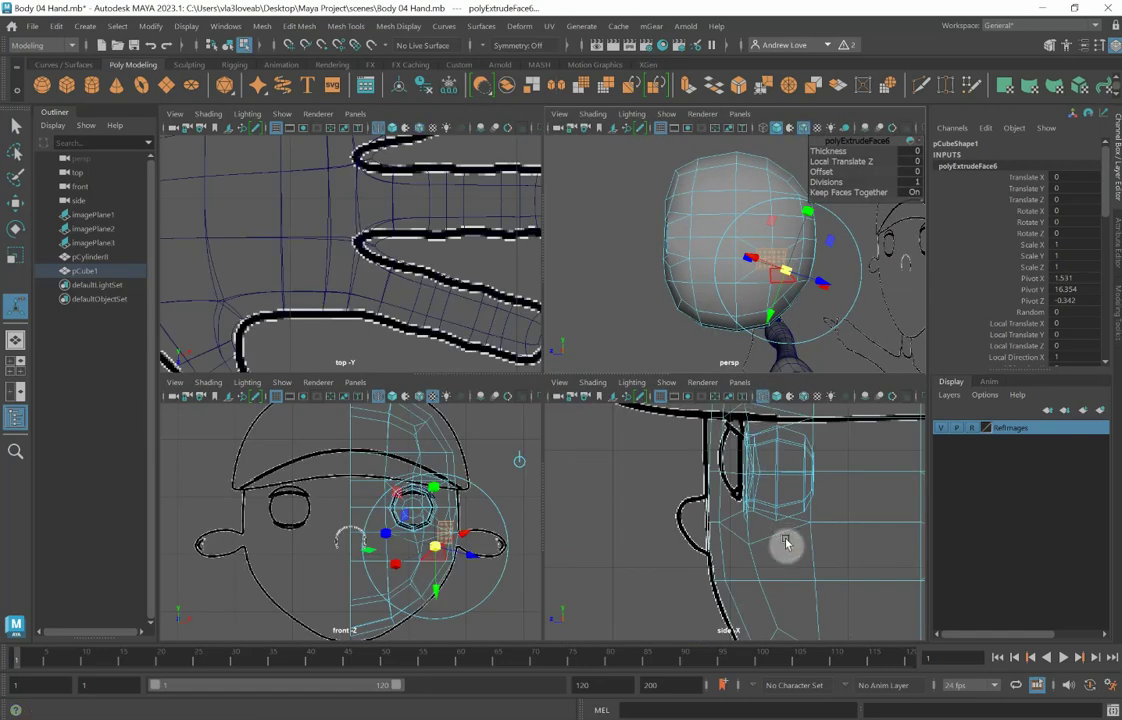
pyautogui.press('space')
pyautogui.press('f')
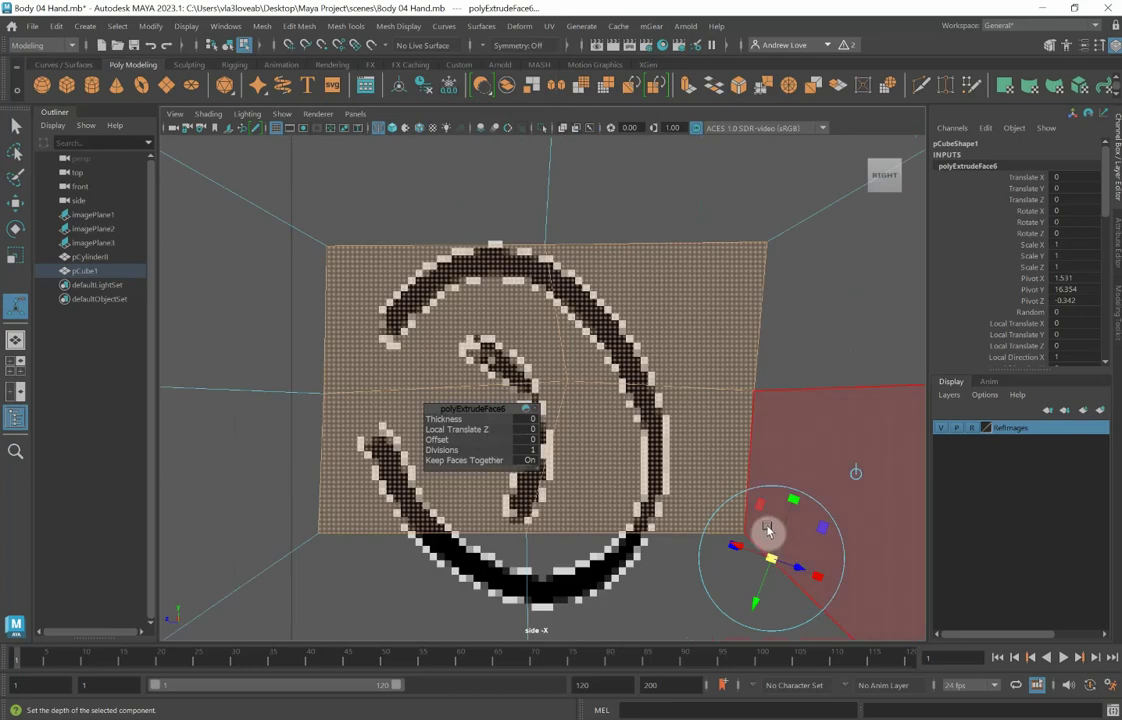
pyautogui.scroll(-5, 732, 477)
pyautogui.scroll(8, 732, 477)
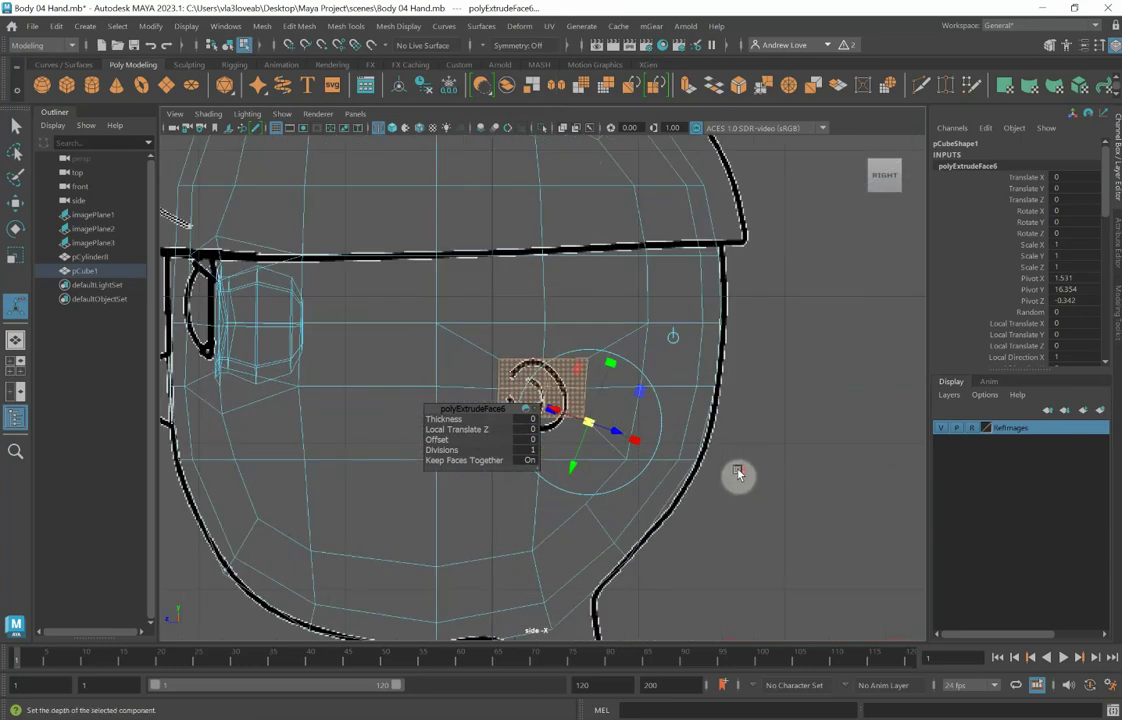
pyautogui.click(889, 89)
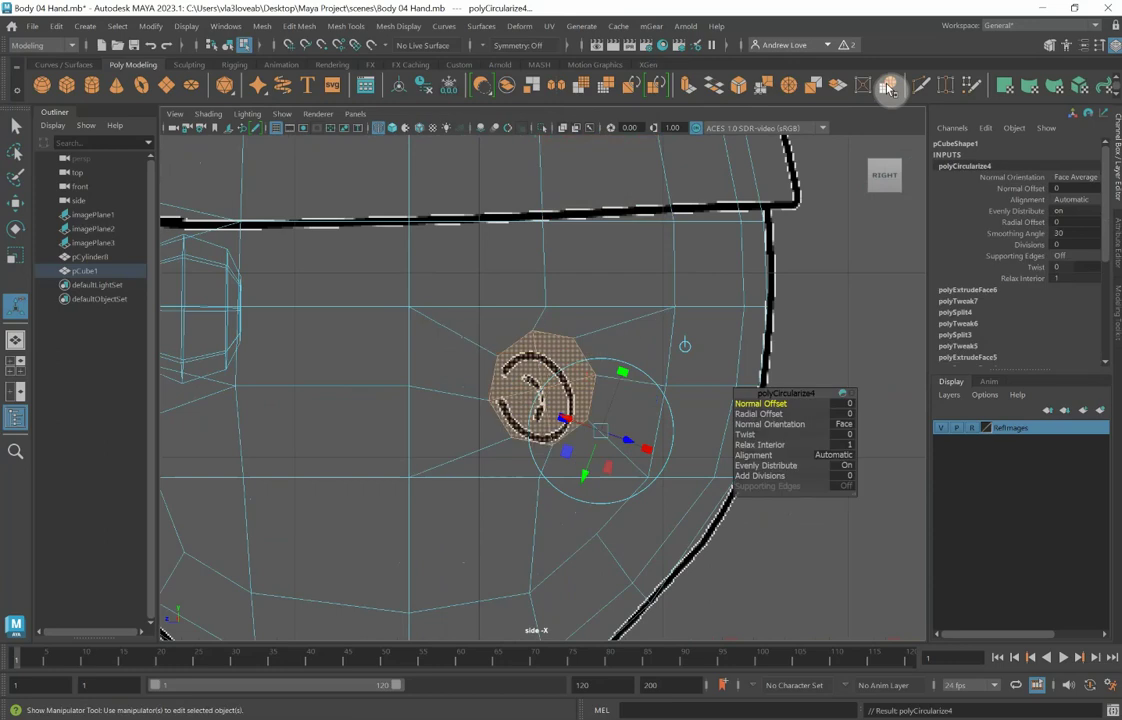
# Step: Rotate the circular ear faces slightly in the side view to line up with the surrounding edges
pyautogui.press('e')
pyautogui.moveTo(498, 344); pyautogui.dragTo(508, 338)
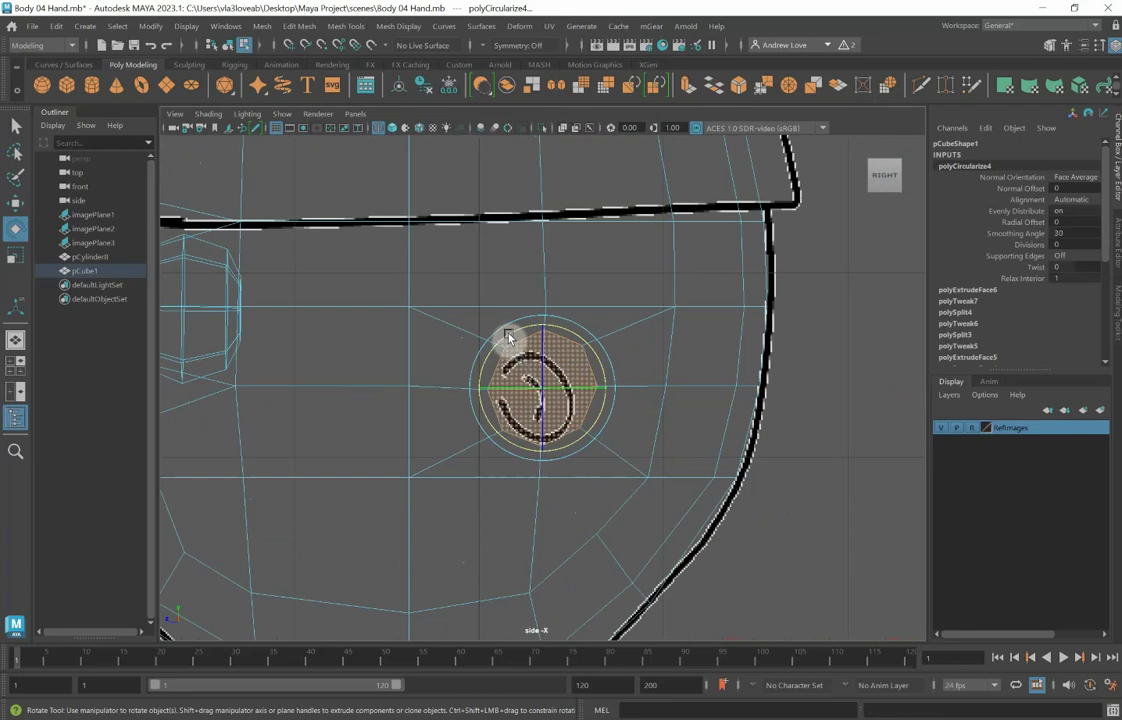
pyautogui.press('space')
pyautogui.press('space')
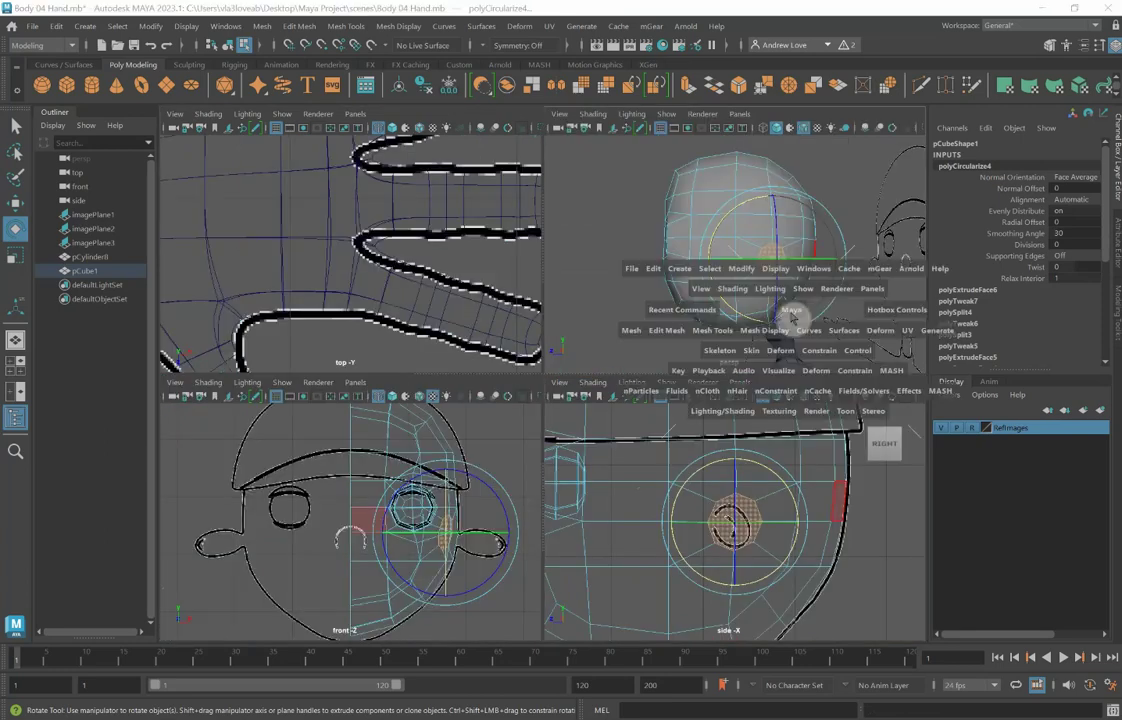
# Step: Move the circular ear faces slightly outward from the side of the head along X
pyautogui.keyDown('alt'); pyautogui.moveTo(699, 451); pyautogui.dragTo(769, 452); pyautogui.keyUp('alt')
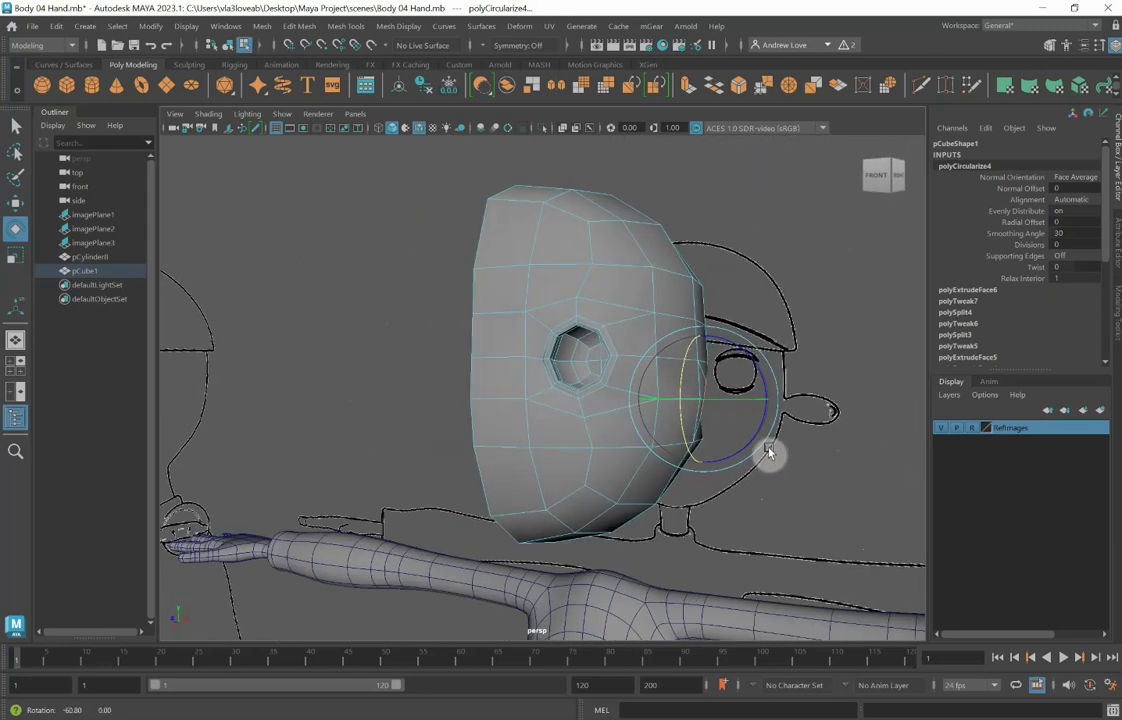
pyautogui.scroll(10, 760, 453)
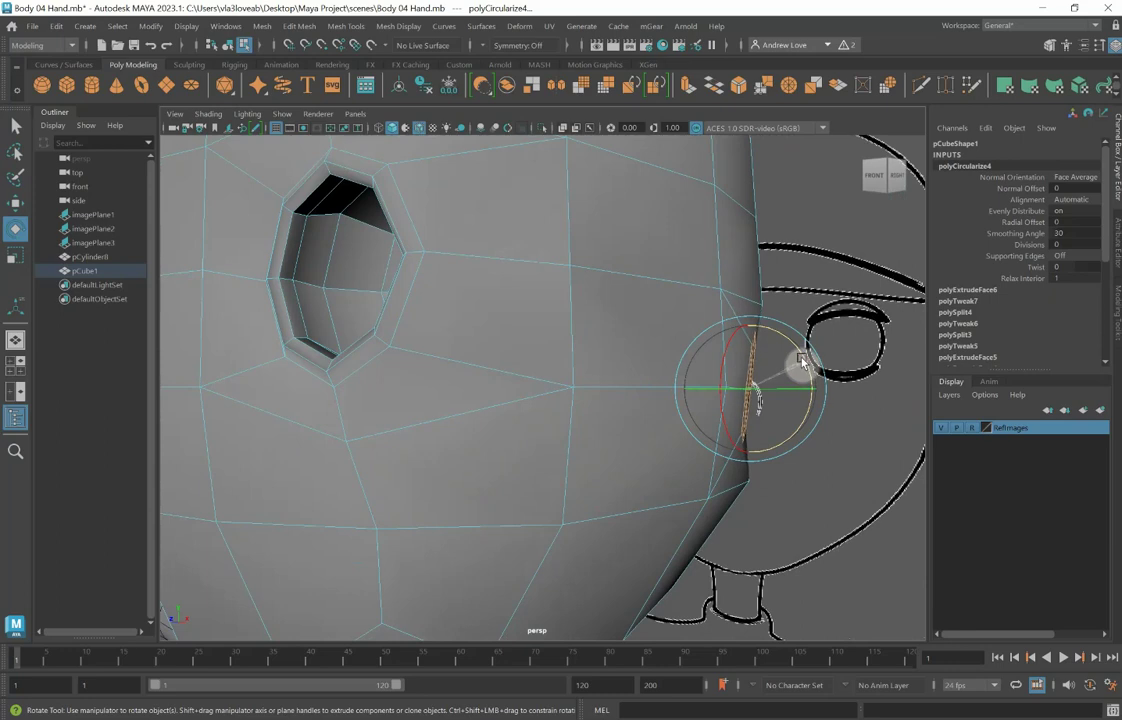
pyautogui.press('w')
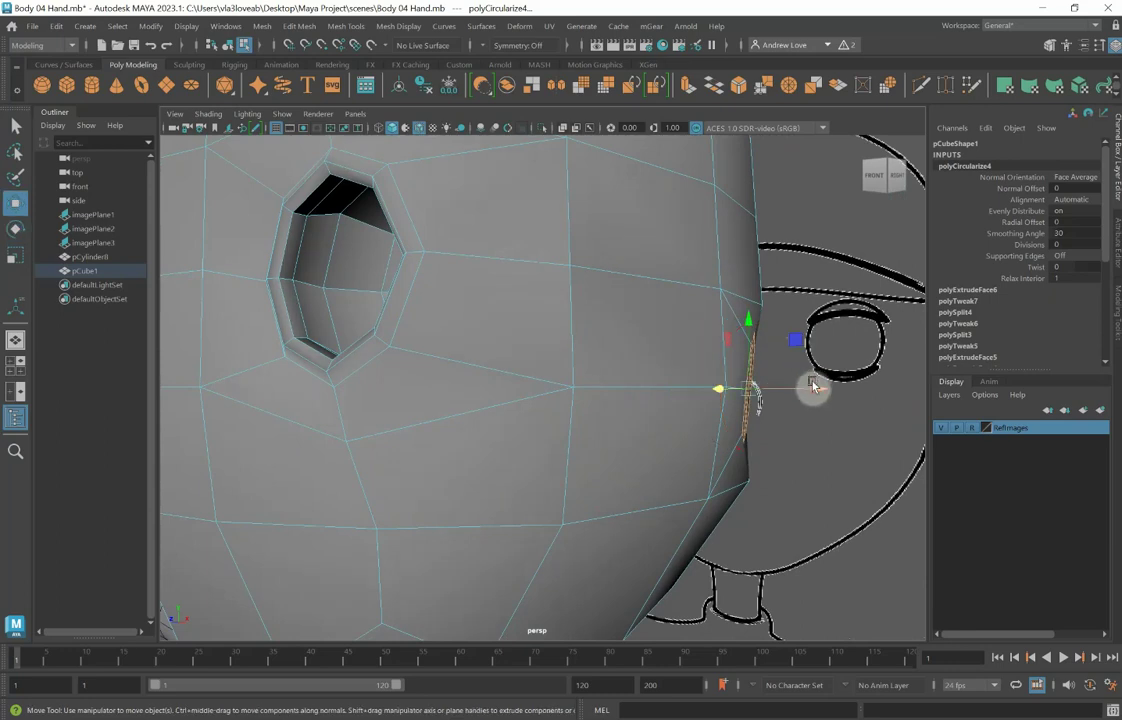
pyautogui.moveTo(814, 381); pyautogui.dragTo(823, 390, button='middle')
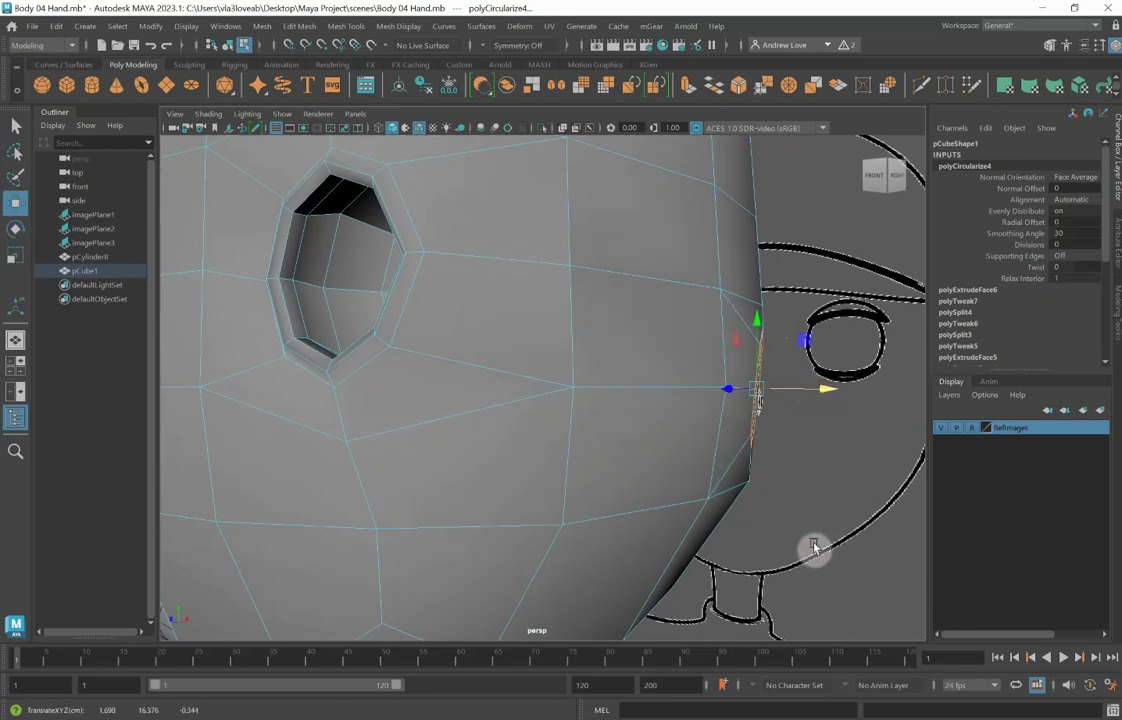
# Step: Move the vertex directly below the circular ear faces slightly inward toward the head
pyautogui.keyDown('alt'); pyautogui.moveTo(814, 546); pyautogui.dragTo(651, 538); pyautogui.keyUp('alt')
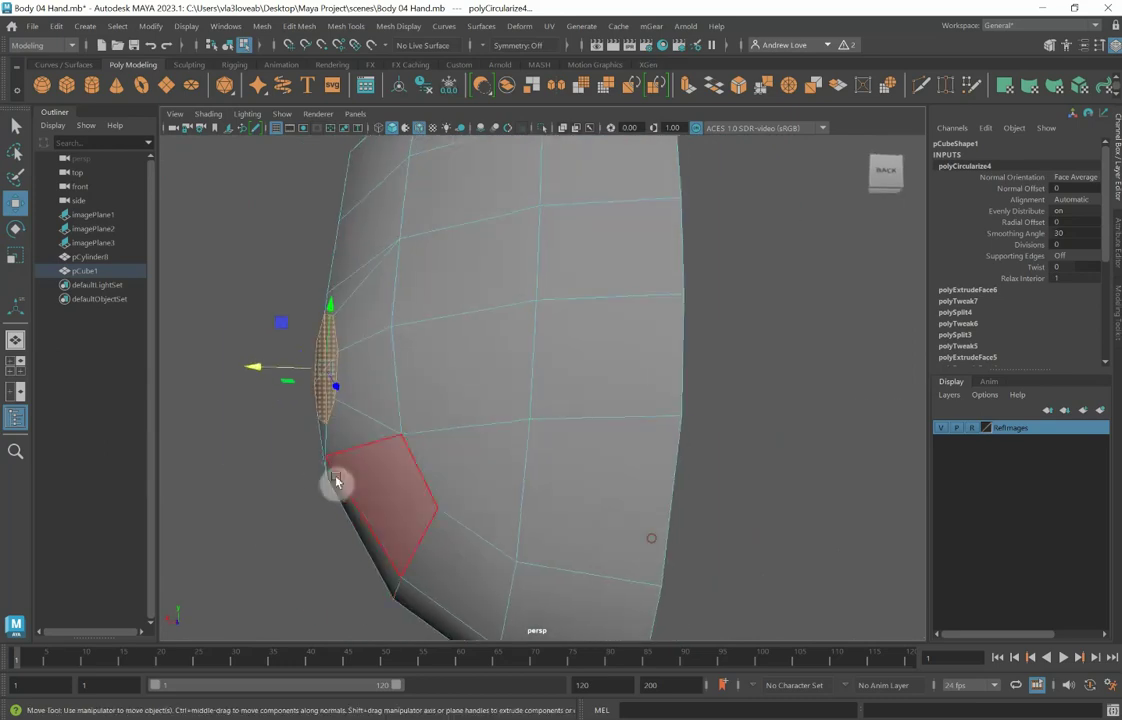
pyautogui.moveTo(330, 320); pyautogui.dragTo(252, 330, button='right')
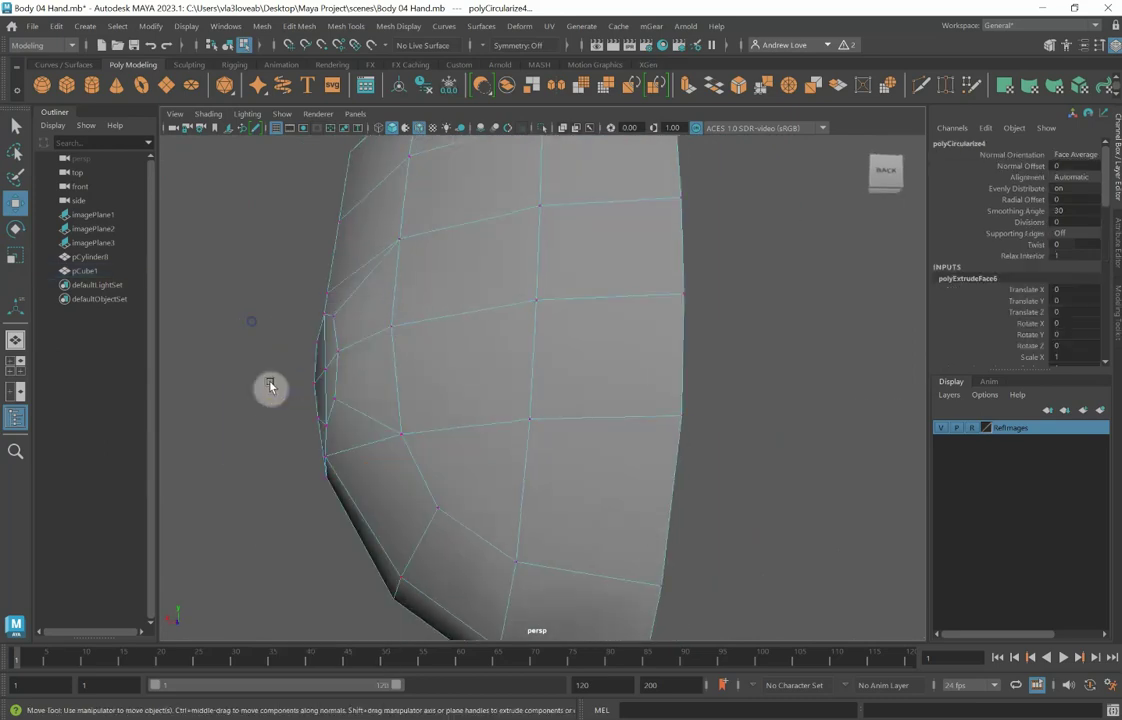
pyautogui.click(325, 456)
pyautogui.moveTo(272, 456); pyautogui.dragTo(281, 456)
pyautogui.keyDown('alt'); pyautogui.moveTo(238, 585); pyautogui.dragTo(317, 597); pyautogui.keyUp('alt')
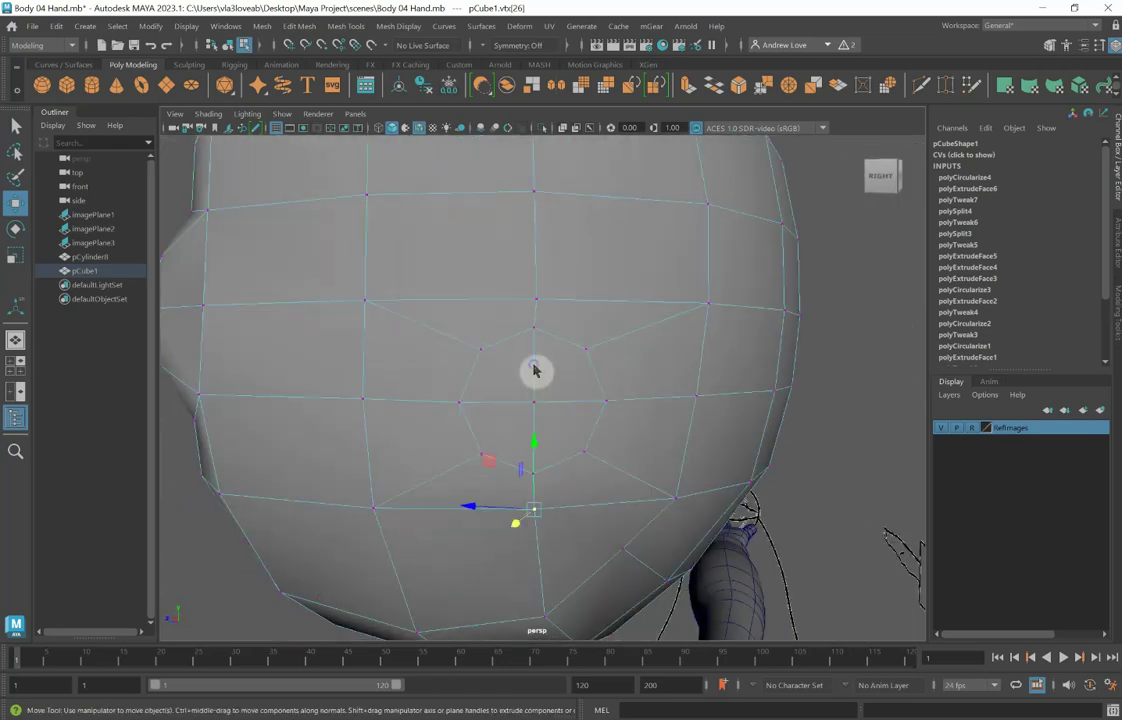
# Step: Extrude the circular ear faces again, scale them inward uniformly, and circularize the new inner faces
pyautogui.moveTo(533, 326); pyautogui.dragTo(533, 371, button='right')
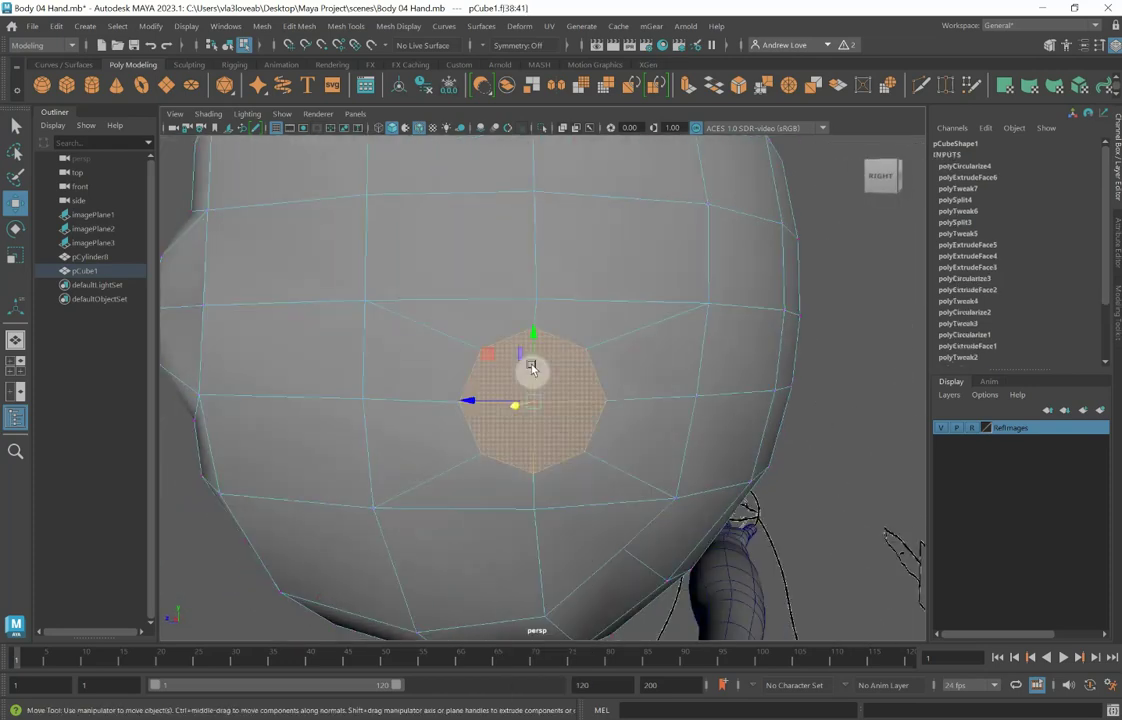
pyautogui.click(690, 88)
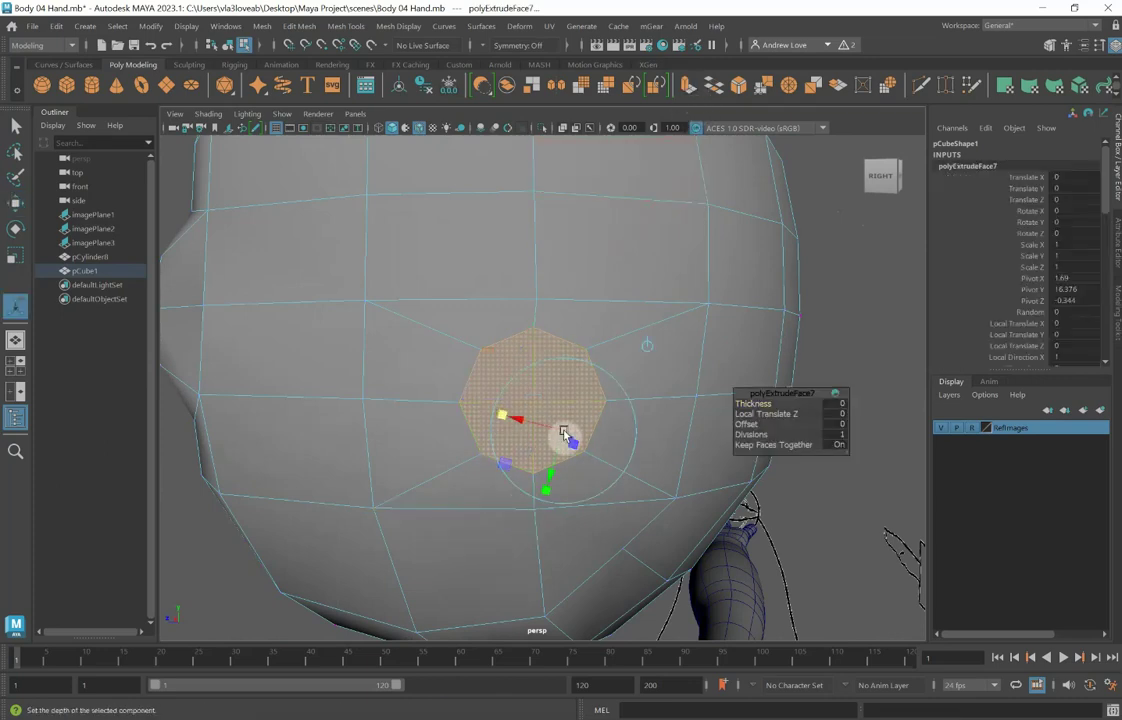
pyautogui.moveTo(563, 436); pyautogui.dragTo(552, 430)
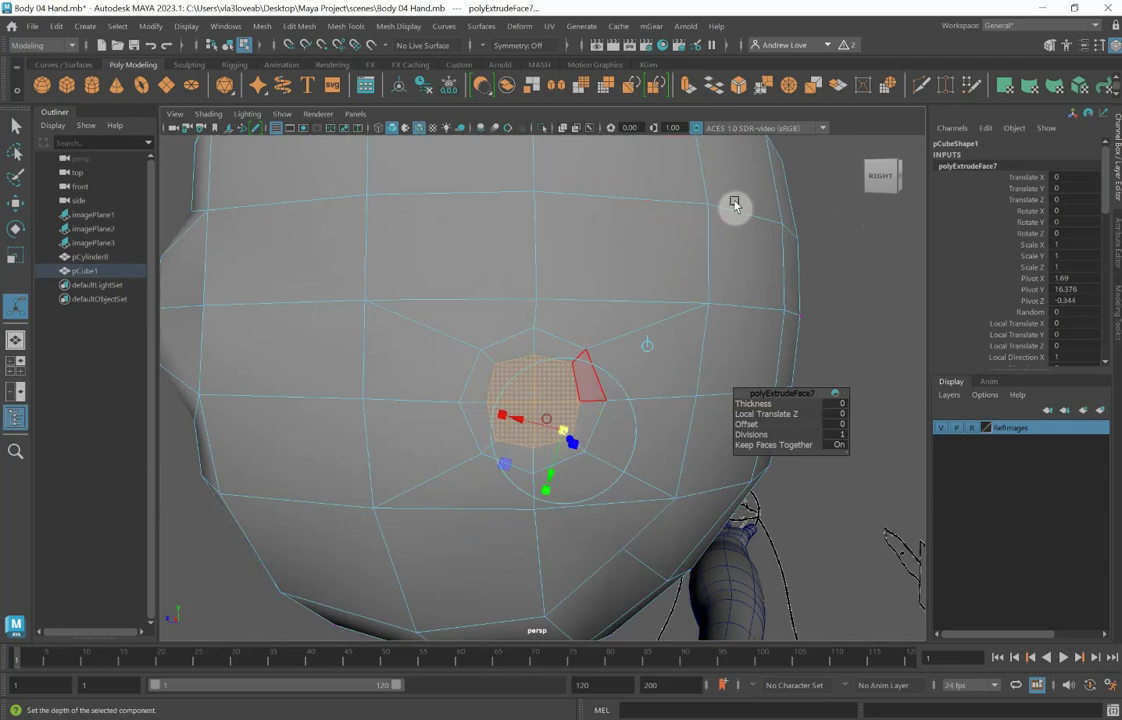
pyautogui.click(892, 88)
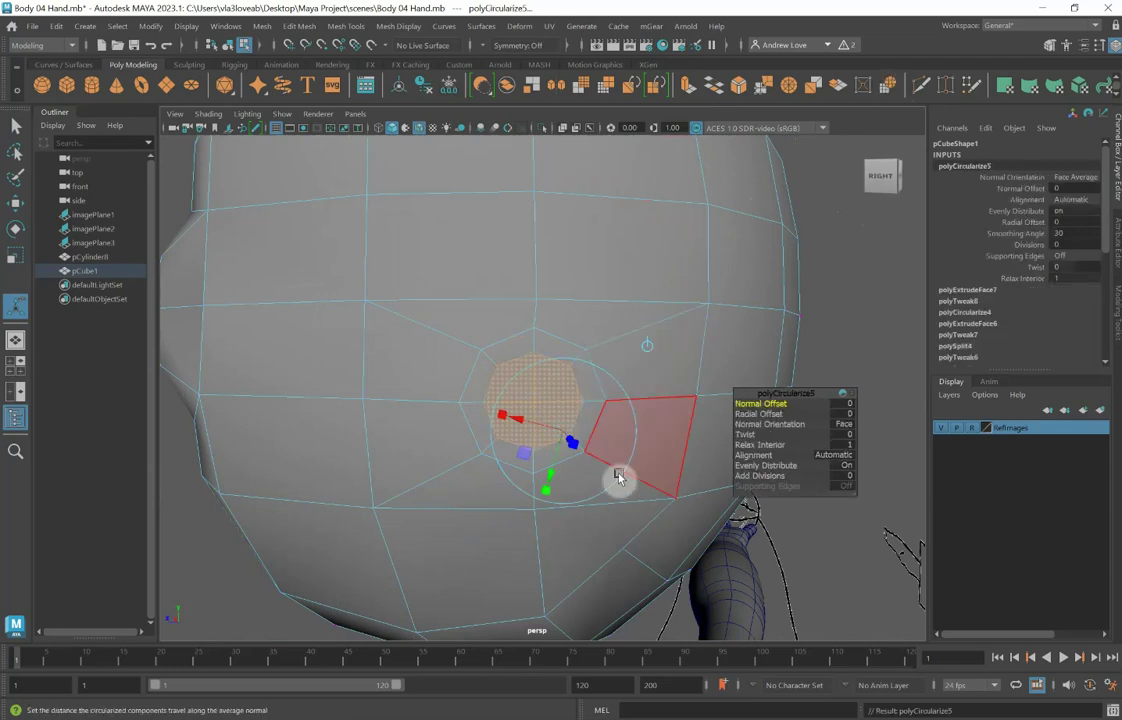
# Step: Move the inner ear faces slightly outward and downward to align with the ear's base in the front reference
pyautogui.keyDown('alt'); pyautogui.moveTo(505, 508); pyautogui.dragTo(478, 459); pyautogui.keyUp('alt')
pyautogui.moveTo(684, 382); pyautogui.dragTo(697, 381)
pyautogui.press('space')
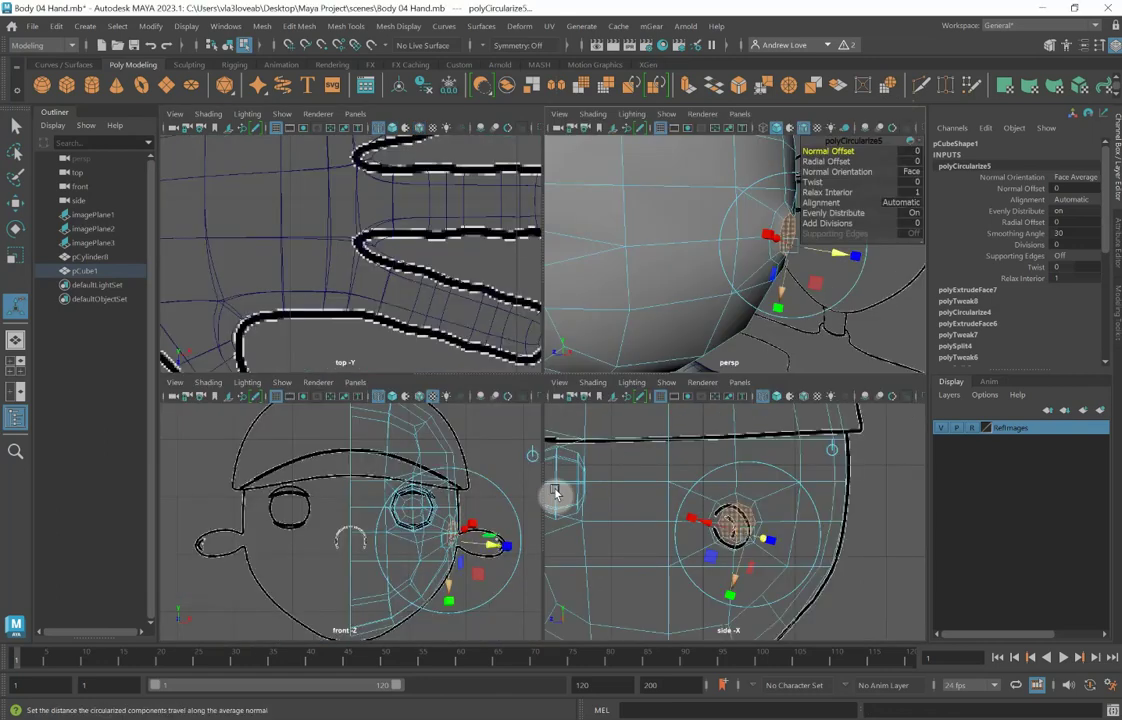
pyautogui.press('space')
pyautogui.press('space')
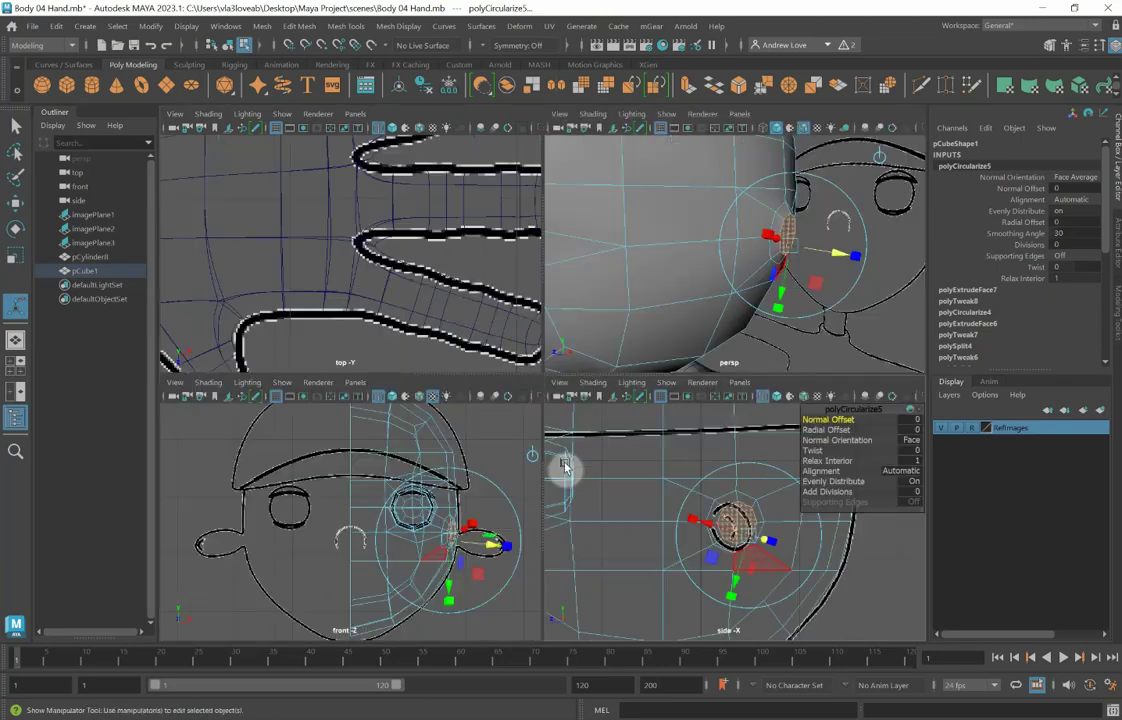
pyautogui.press('space')
pyautogui.keyDown('alt'); pyautogui.moveTo(531, 524); pyautogui.dragTo(787, 583, button='right'); pyautogui.keyUp('alt')
pyautogui.keyDown('alt'); pyautogui.moveTo(788, 585); pyautogui.dragTo(644, 471, button='middle'); pyautogui.keyUp('alt')
pyautogui.scroll(2, 649, 481)
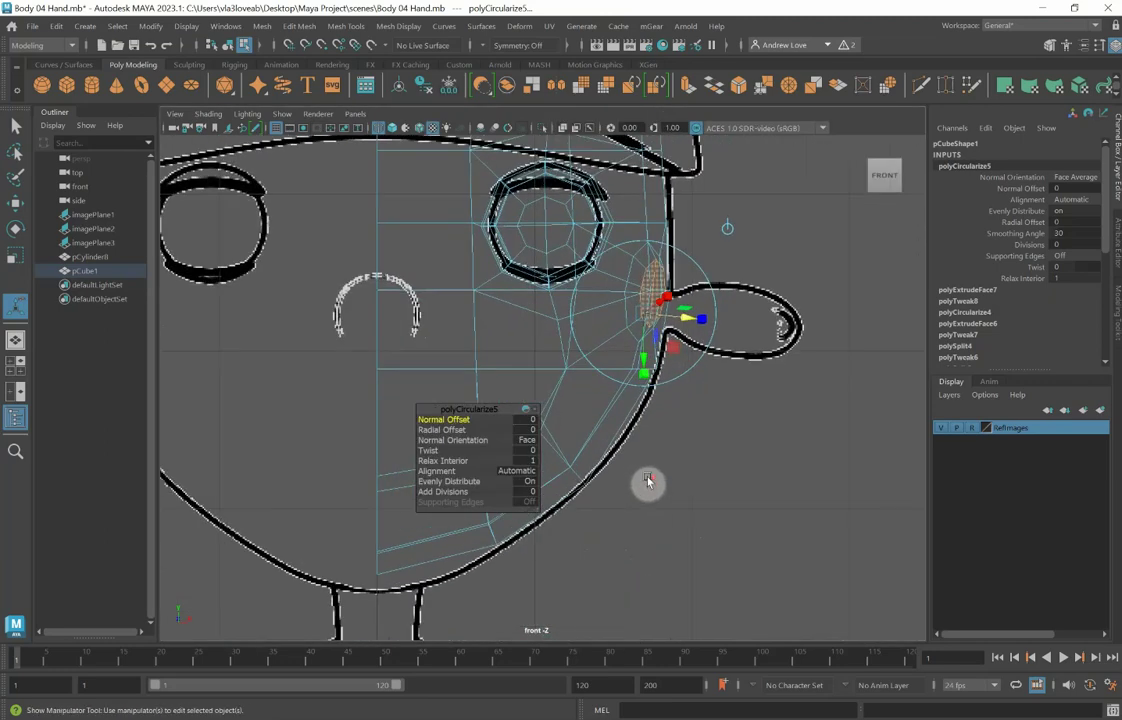
pyautogui.moveTo(662, 345); pyautogui.dragTo(663, 347)
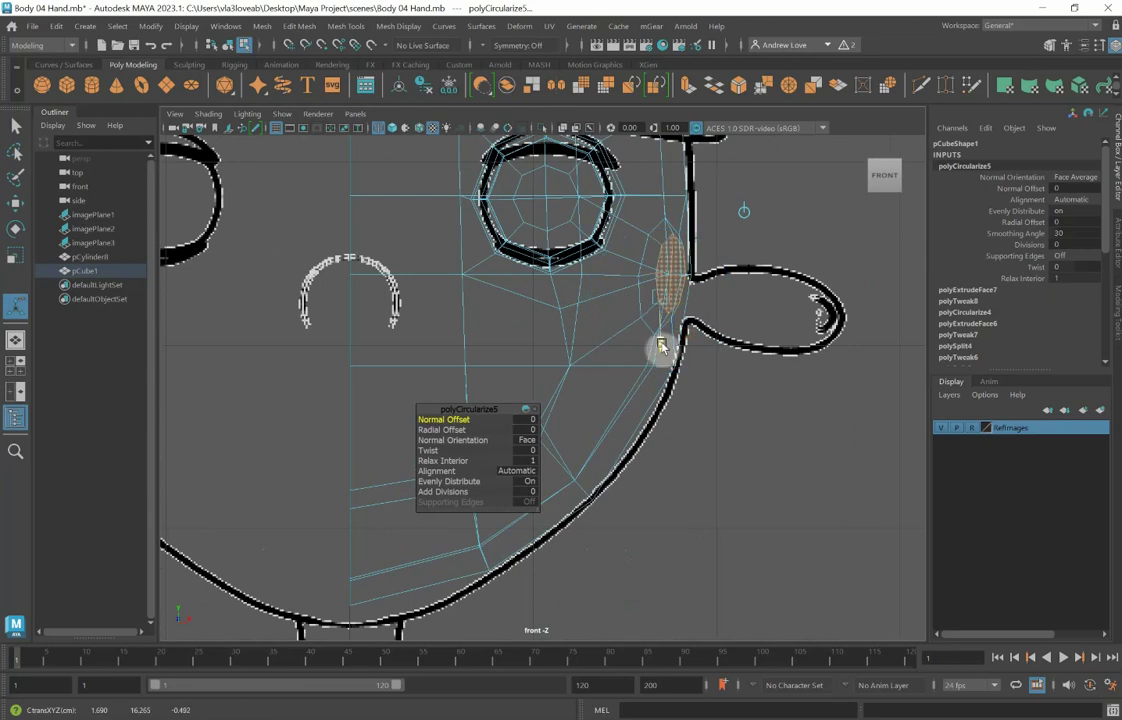
pyautogui.moveTo(660, 348); pyautogui.dragTo(661, 350)
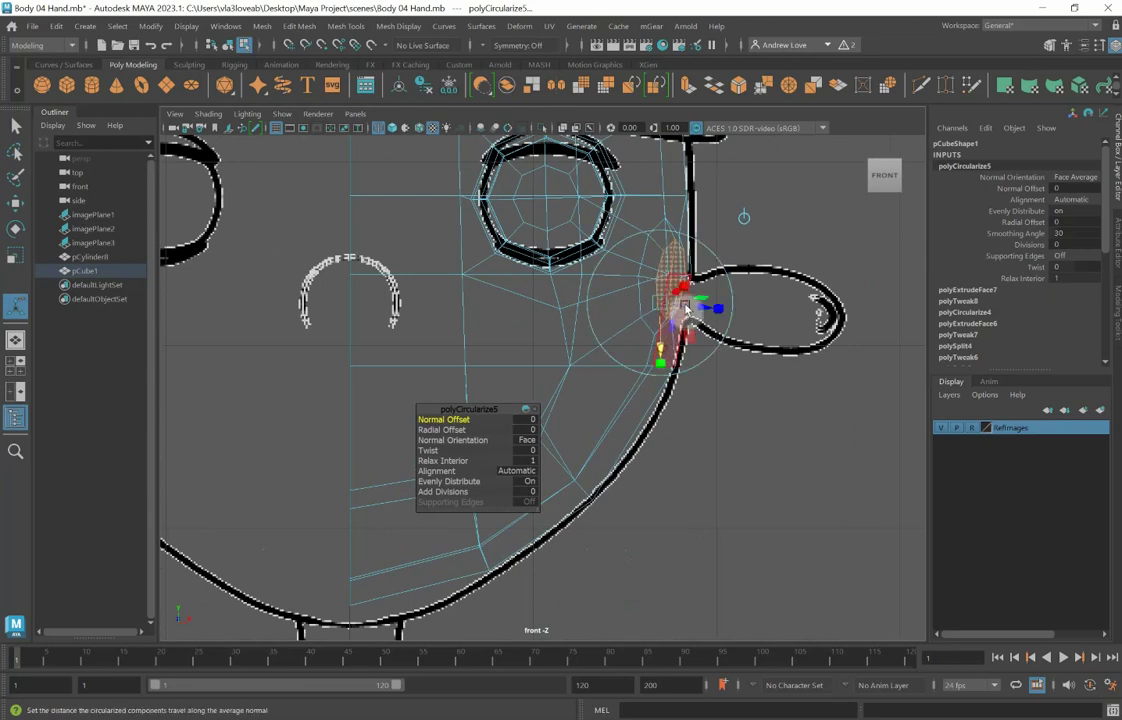
pyautogui.moveTo(696, 308); pyautogui.dragTo(699, 307)
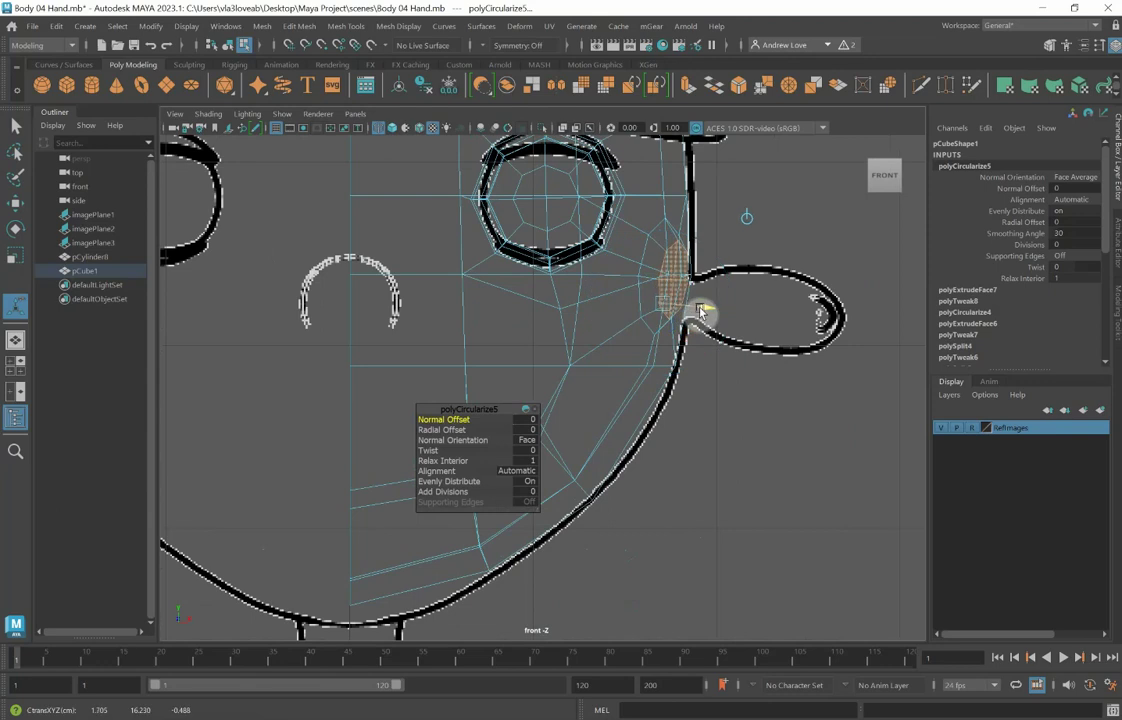
# Step: Extrude the inner ear faces a short distance outward and lower them slightly to meet the ear's base in the front reference
pyautogui.press('w')
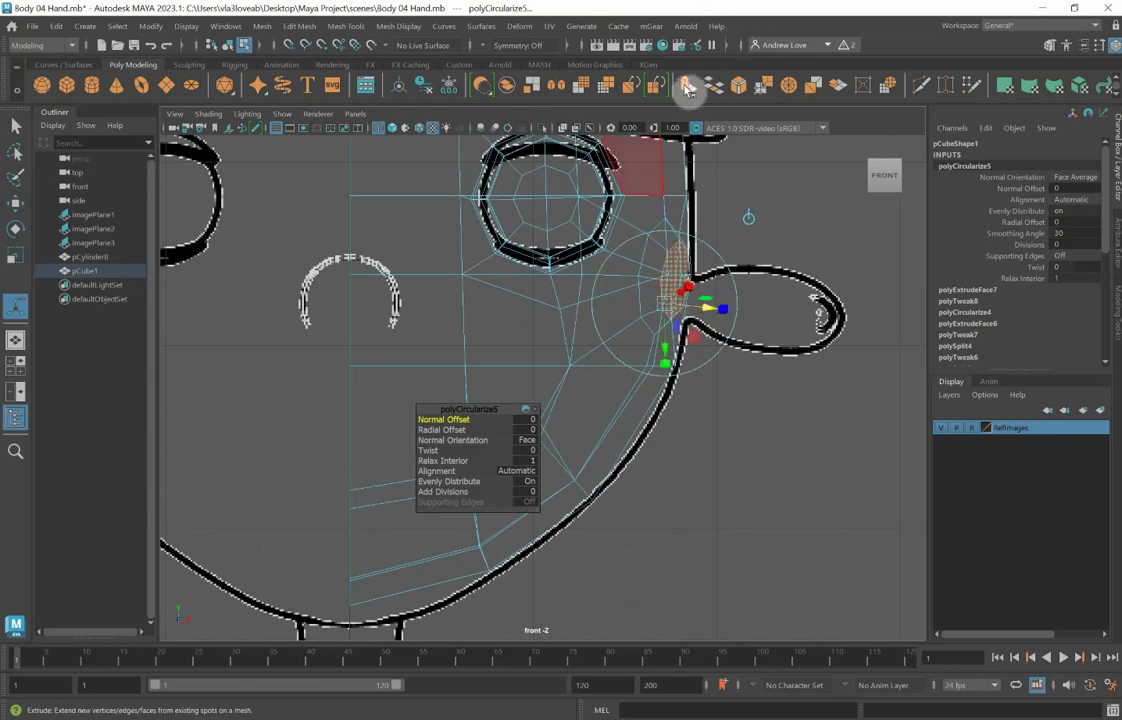
pyautogui.click(688, 88)
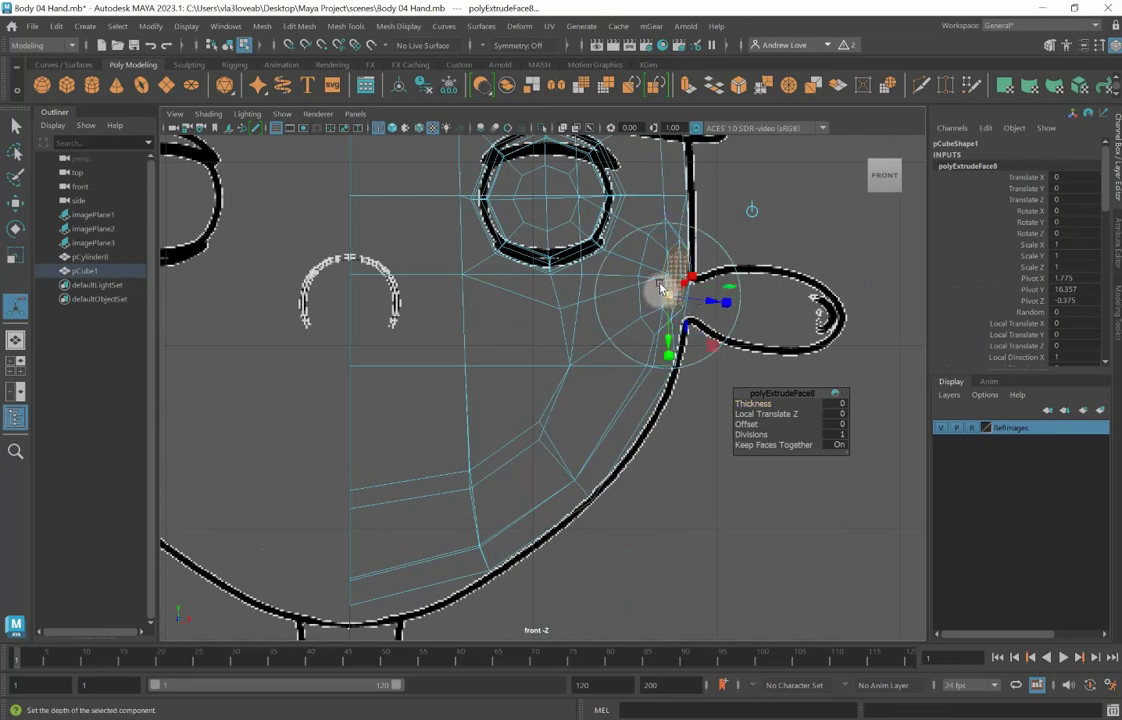
pyautogui.press('w')
pyautogui.moveTo(722, 280); pyautogui.dragTo(734, 278)
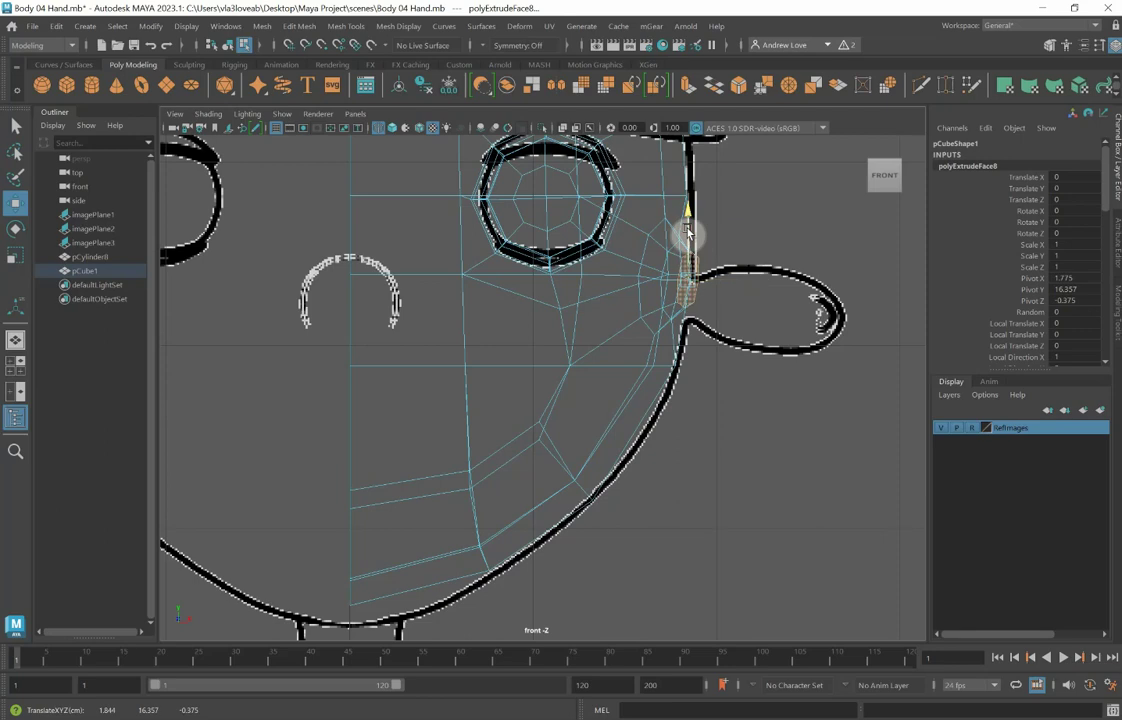
pyautogui.moveTo(687, 232); pyautogui.dragTo(688, 236)
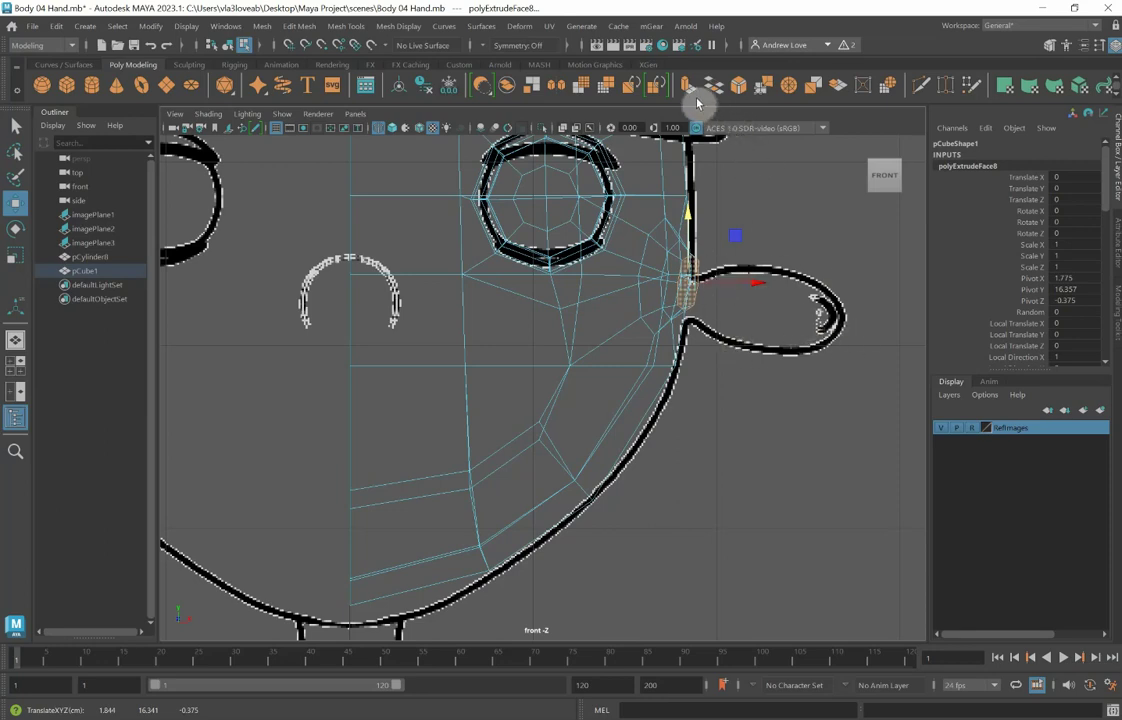
# Step: Extrude the ear faces outward with a local Z translation of 0.8 to reach the reference ear's tip
pyautogui.click(687, 87)
pyautogui.moveTo(733, 318); pyautogui.dragTo(858, 320)
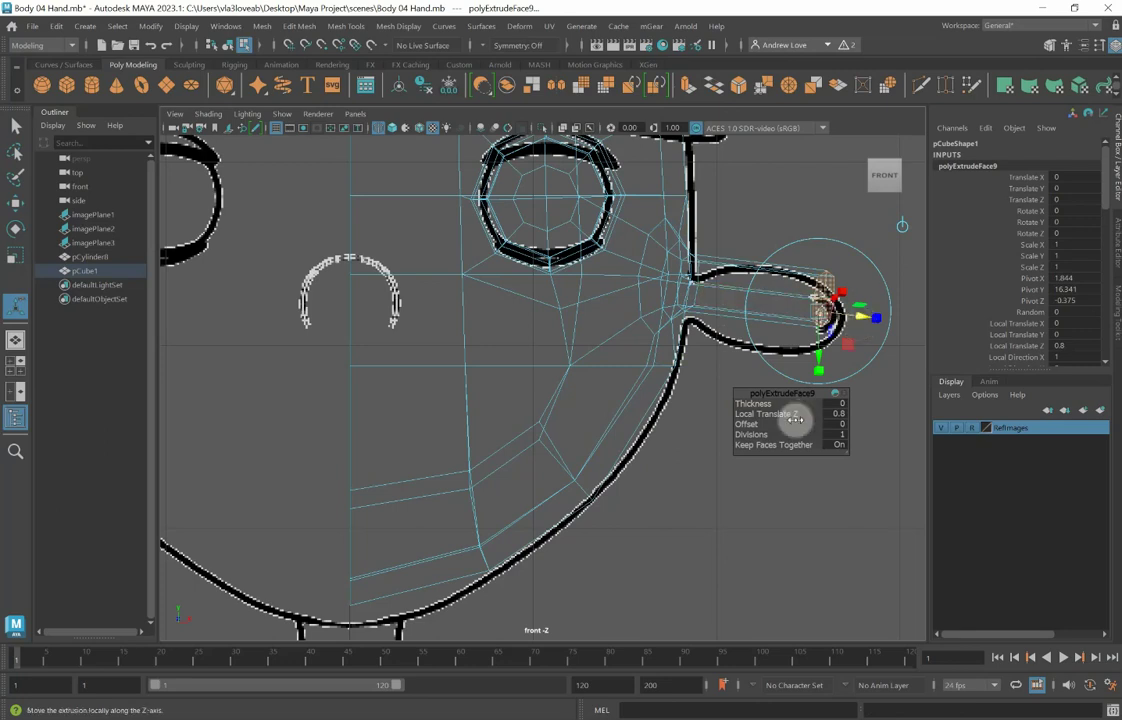
pyautogui.press('space')
pyautogui.press('space')
pyautogui.scroll(-4, 804, 329)
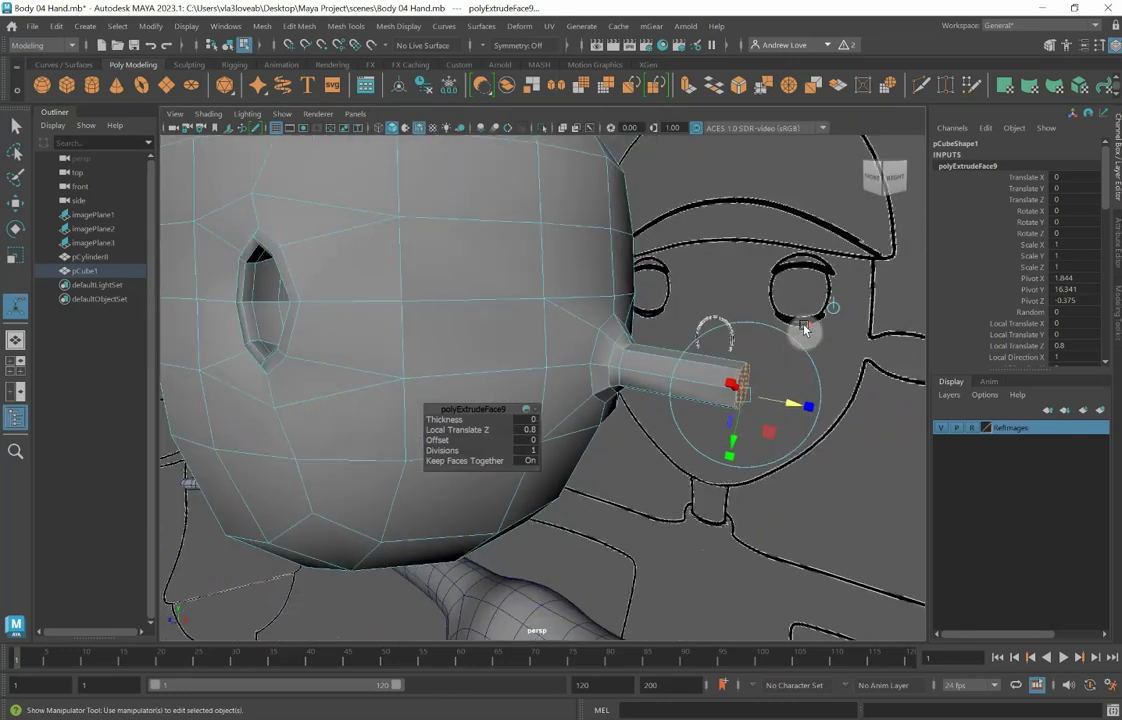
pyautogui.scroll(1, 804, 329)
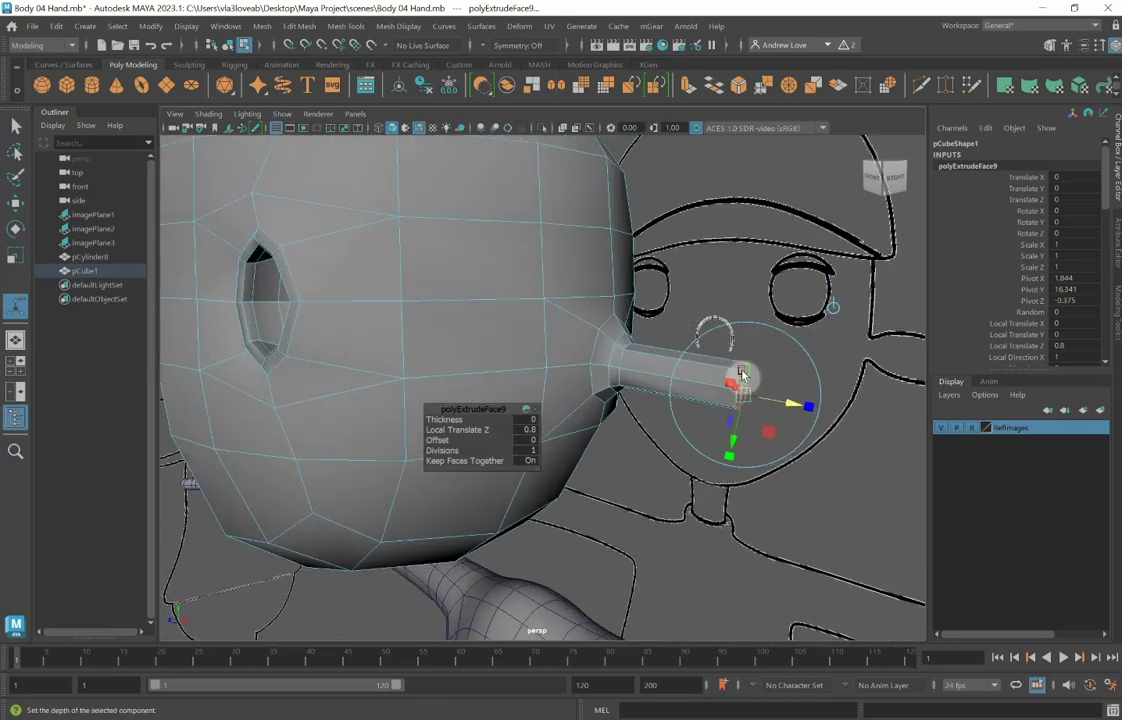
# Step: Pull the center vertex of the ear's end cap slightly outward along X
pyautogui.keyDown('alt'); pyautogui.moveTo(742, 375); pyautogui.dragTo(568, 322); pyautogui.keyUp('alt')
pyautogui.rightClick(475, 270)
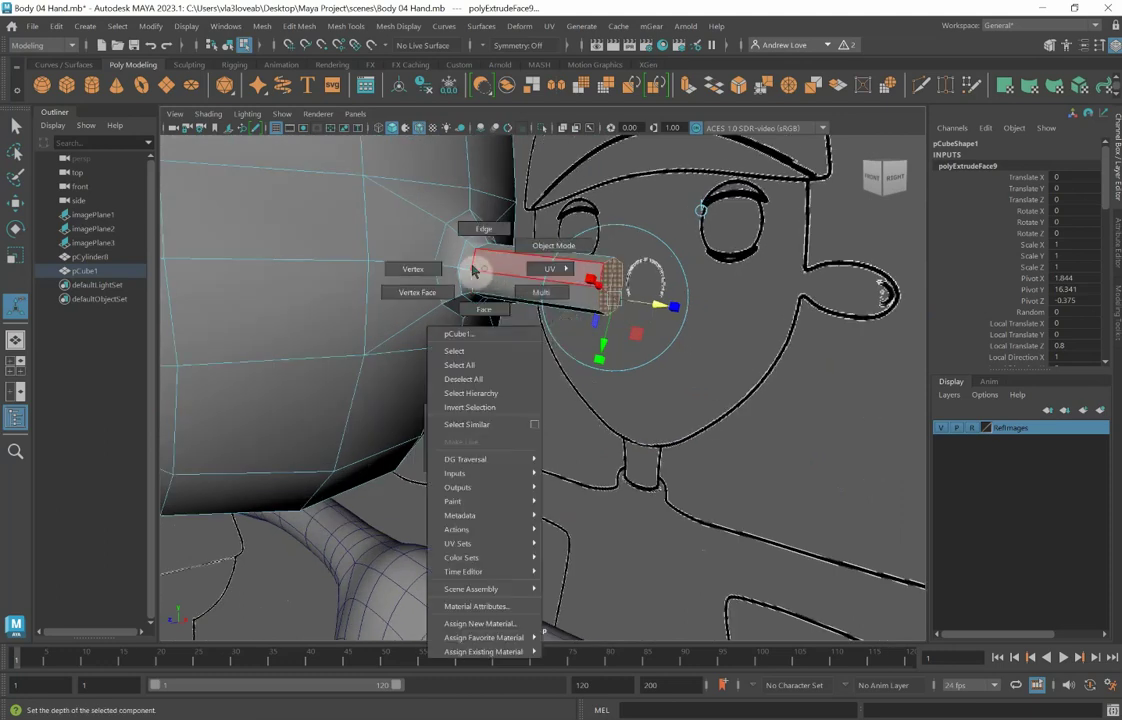
pyautogui.click(413, 269)
pyautogui.click(621, 292)
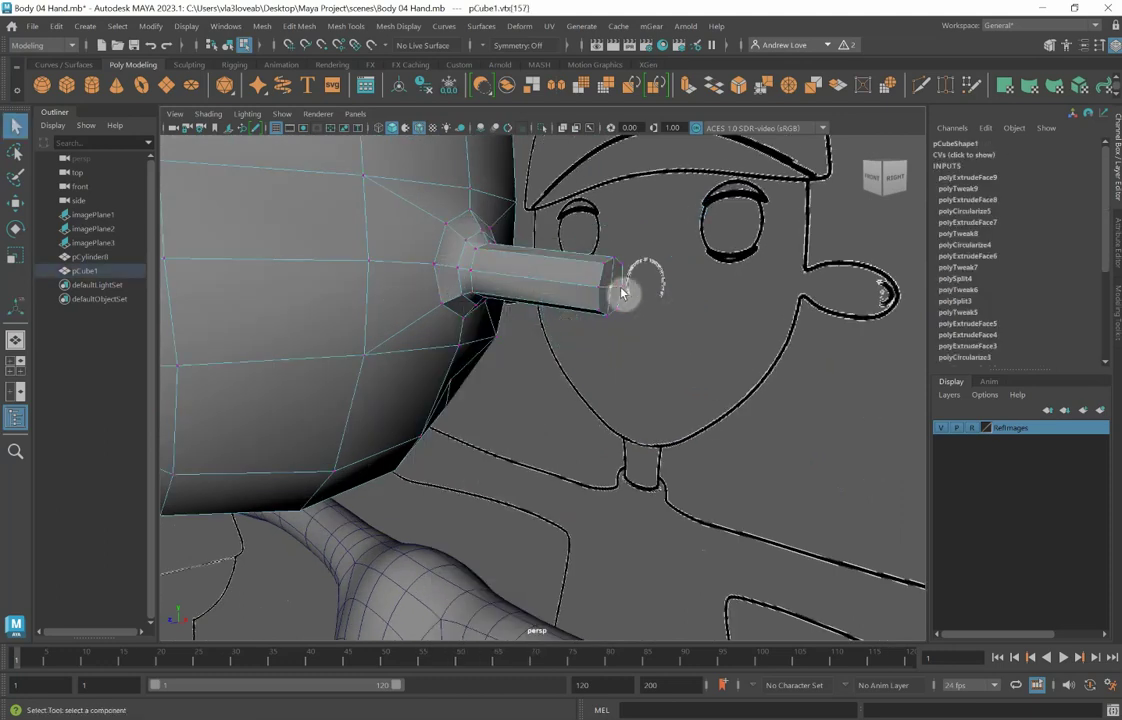
pyautogui.press('w')
pyautogui.moveTo(648, 290); pyautogui.dragTo(664, 294)
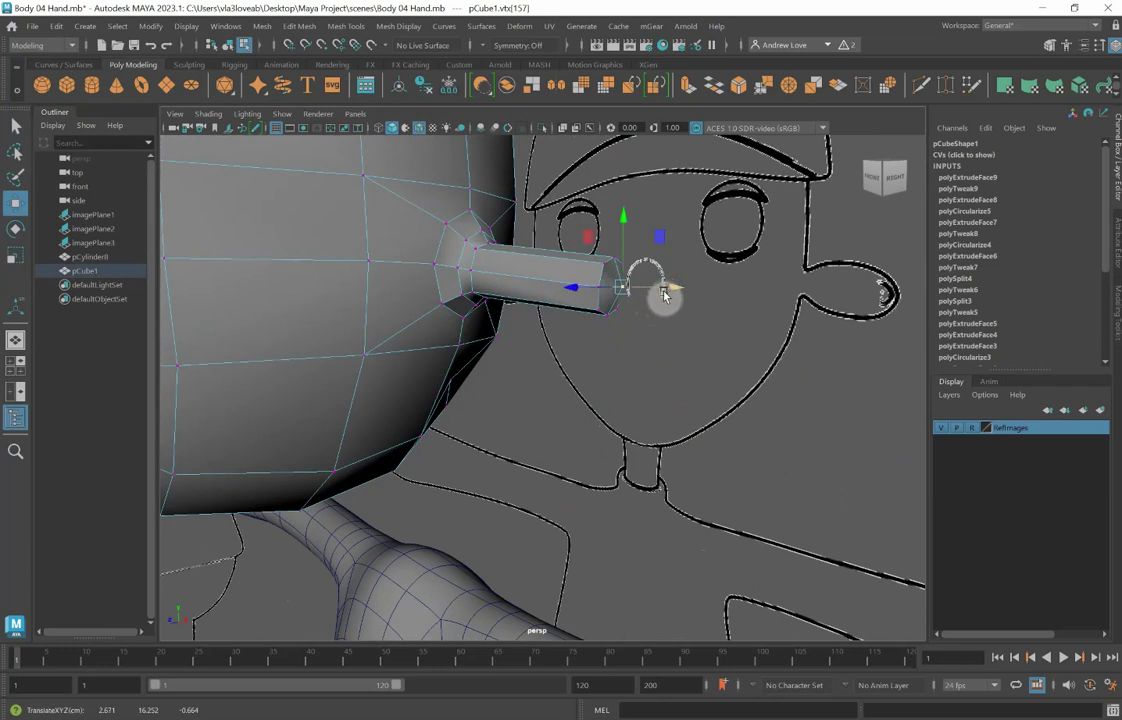
# Step: Move four alternate rim vertices of the ear's end cap back toward the head, and check the rounded tip in smooth mesh preview
pyautogui.click(613, 316)
pyautogui.scroll(2, 630, 327)
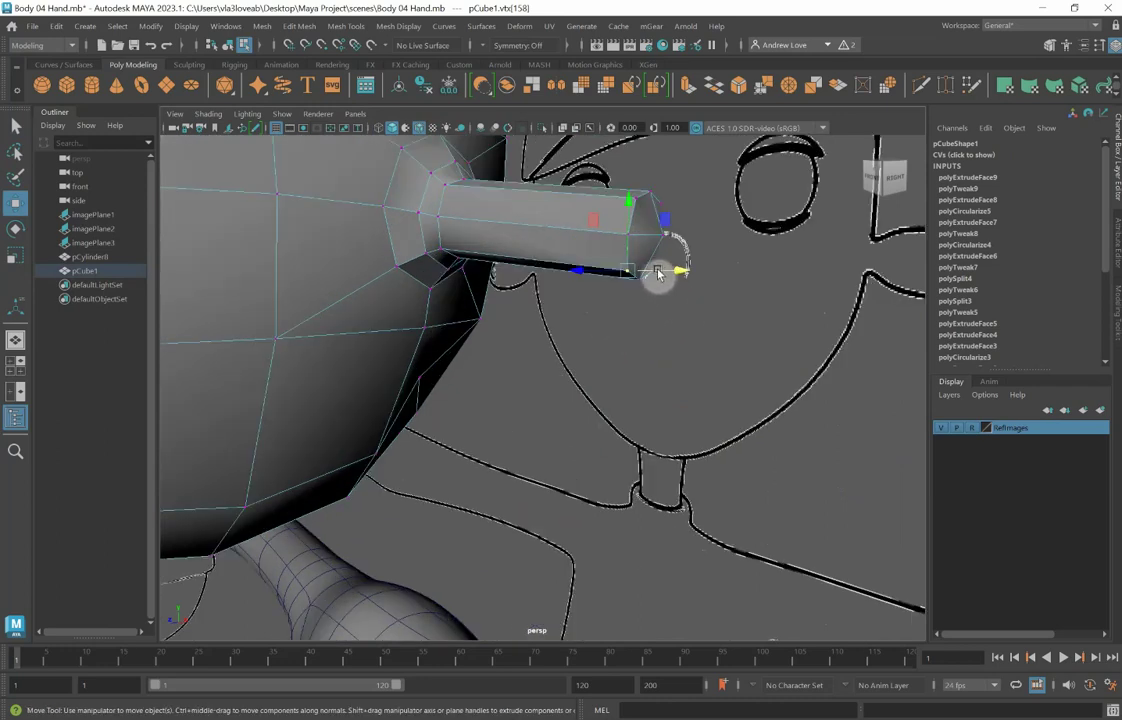
pyautogui.keyDown('alt'); pyautogui.moveTo(688, 344); pyautogui.dragTo(683, 347); pyautogui.keyUp('alt')
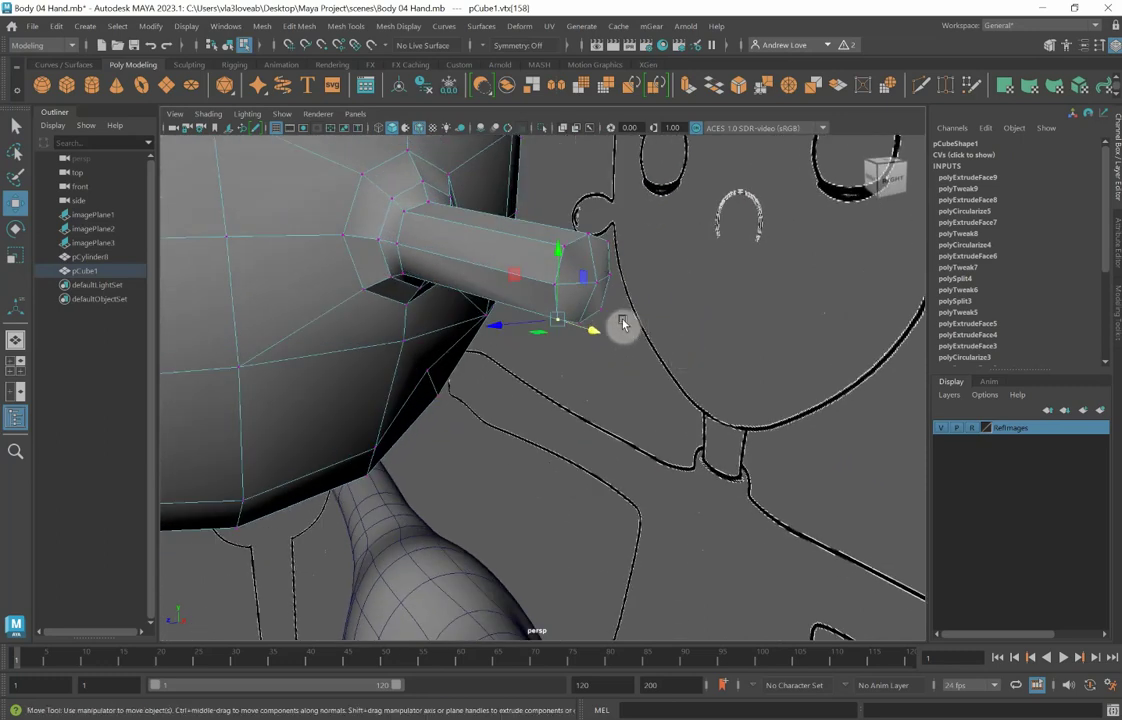
pyautogui.click(582, 272)
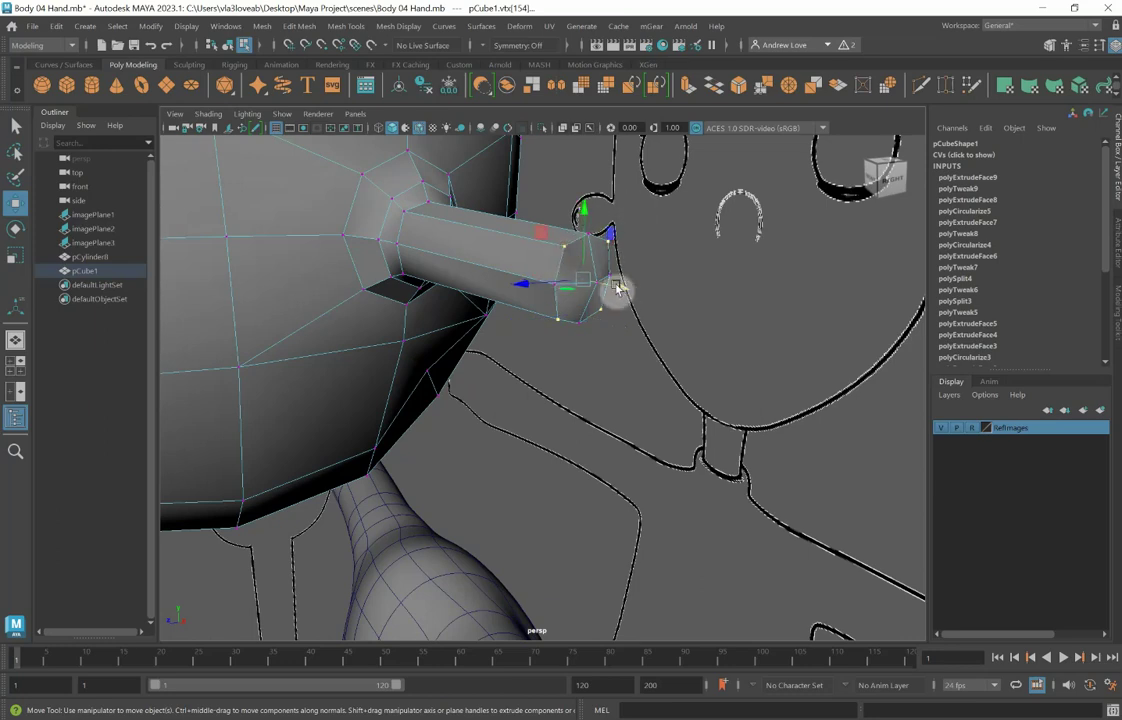
pyautogui.moveTo(619, 287); pyautogui.dragTo(607, 284)
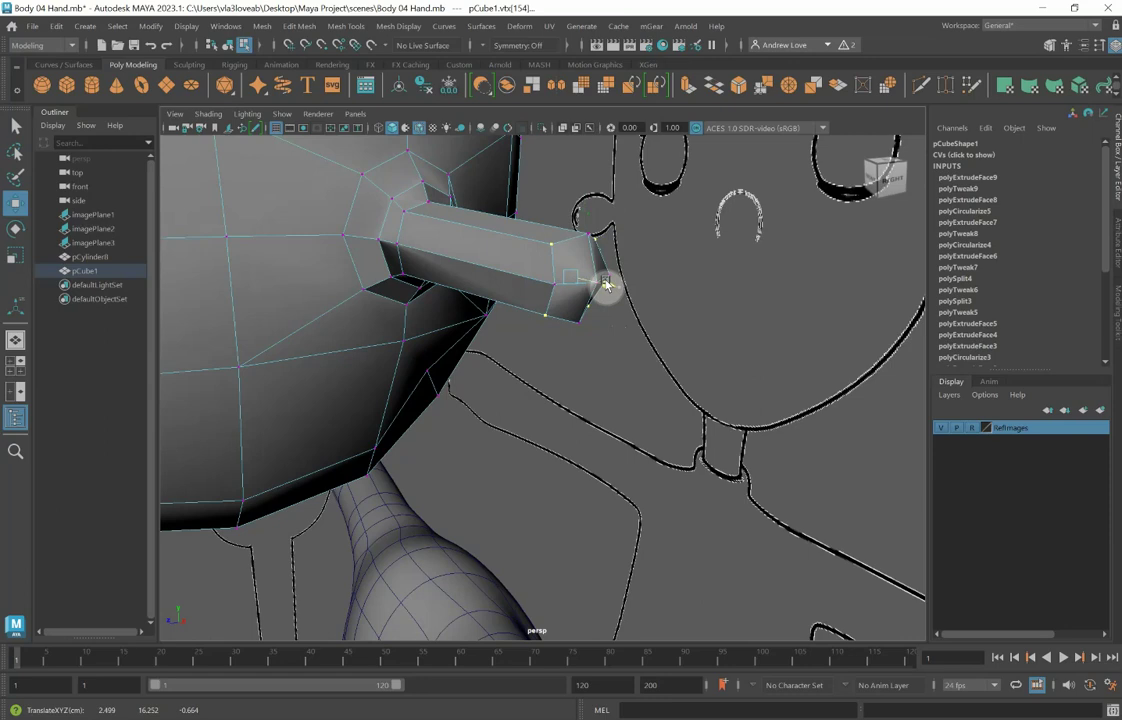
pyautogui.keyDown('alt'); pyautogui.moveTo(596, 373); pyautogui.dragTo(626, 369); pyautogui.keyUp('alt')
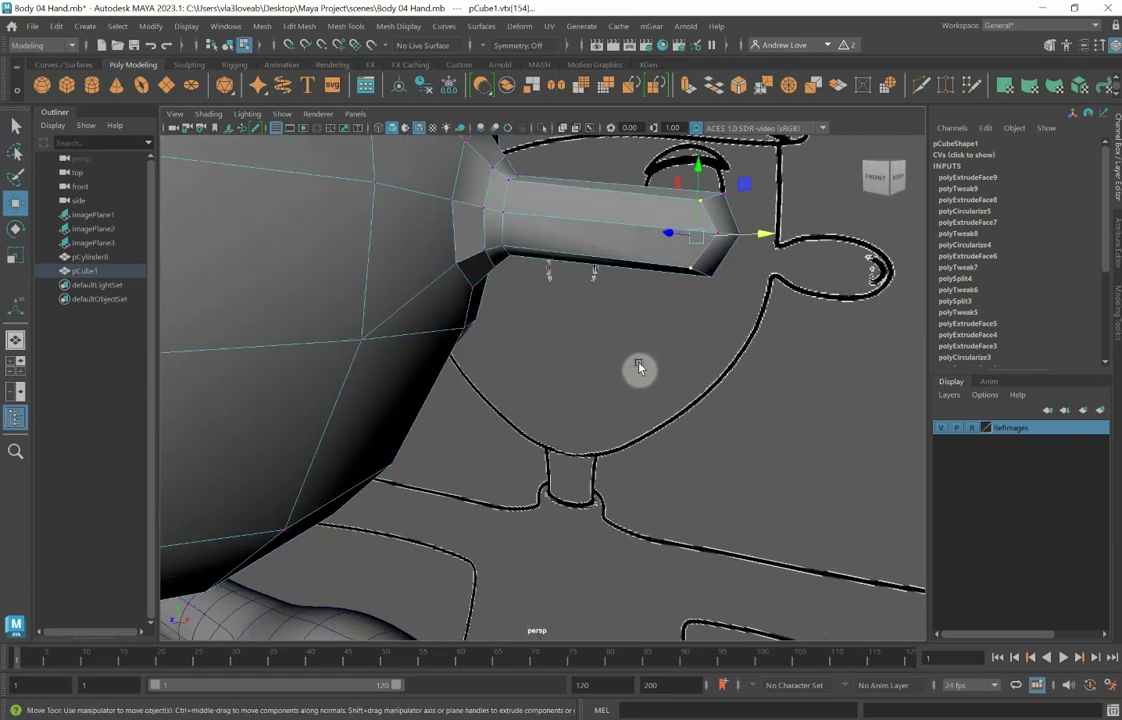
pyautogui.press('3')
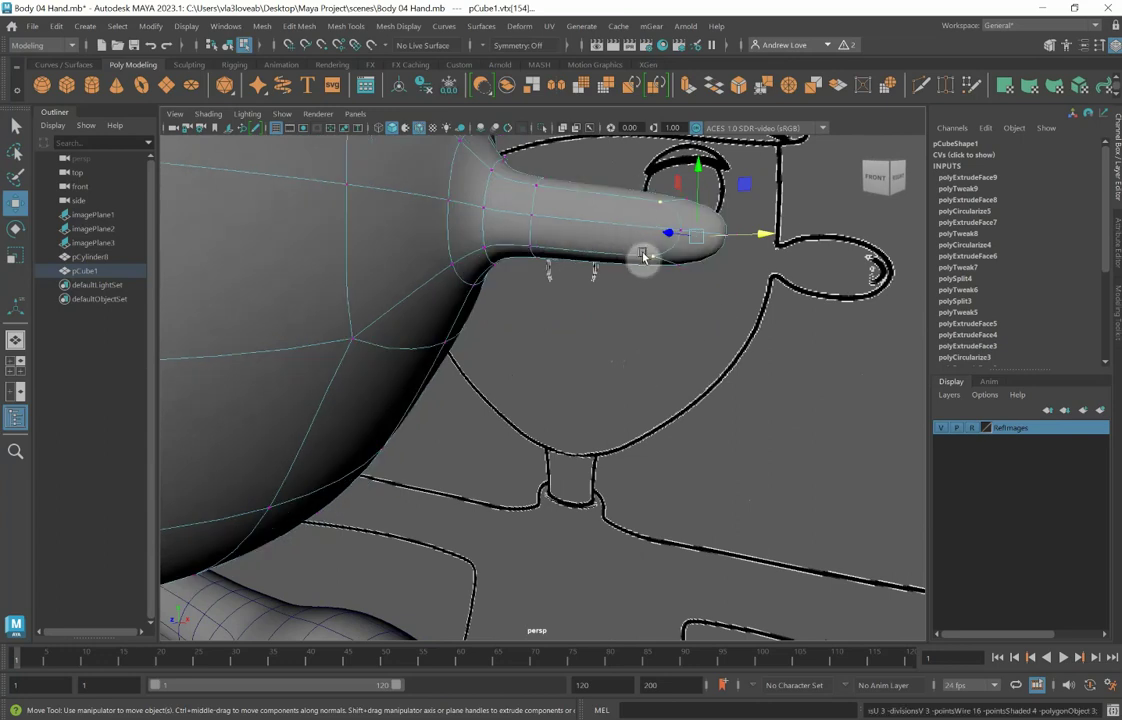
pyautogui.press('1')
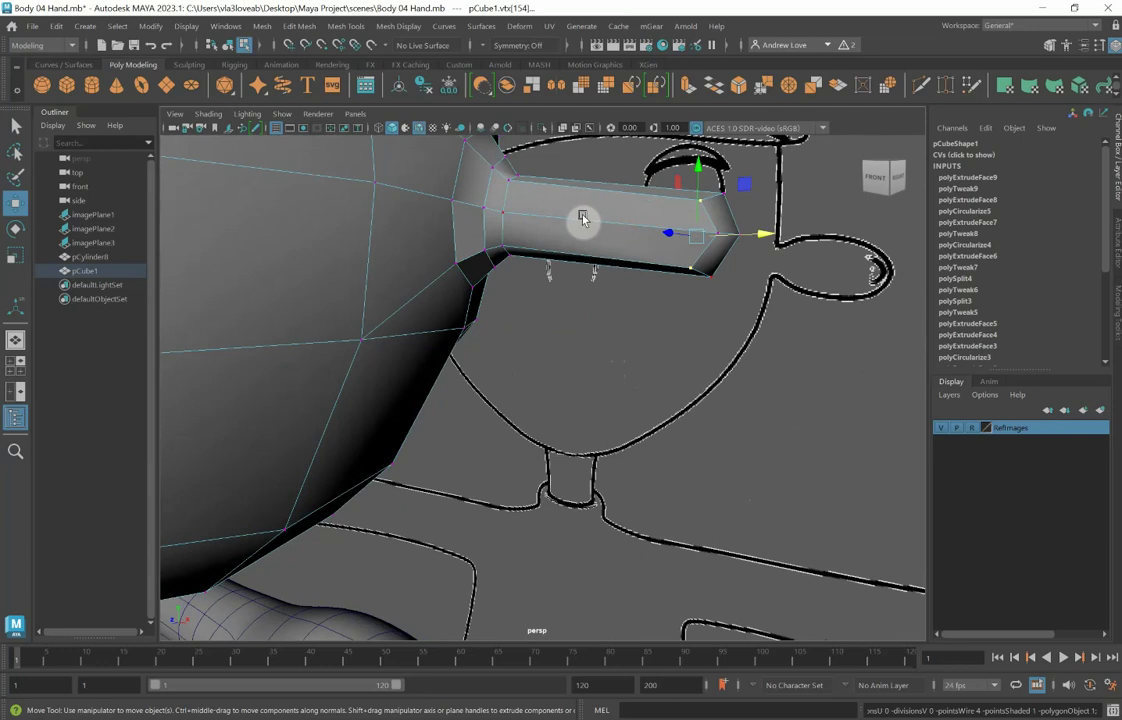
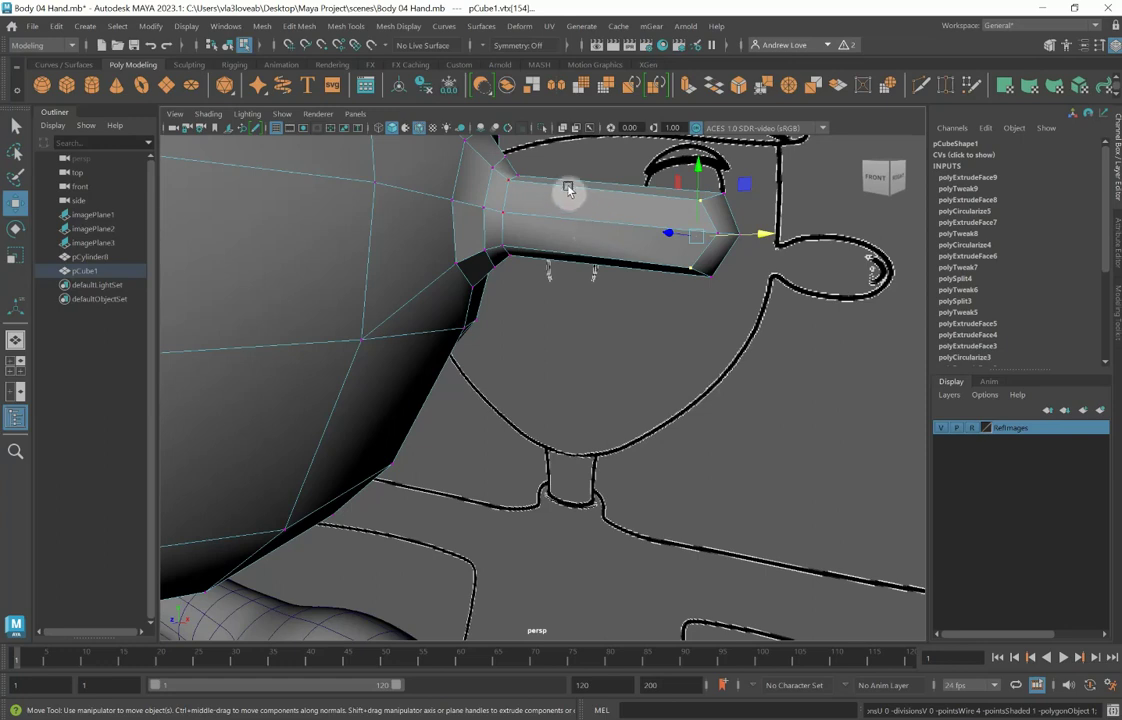
# Step: Insert two edge loops around the ear with Multi-Cut, one near its base and one near its tip
pyautogui.click(919, 88)
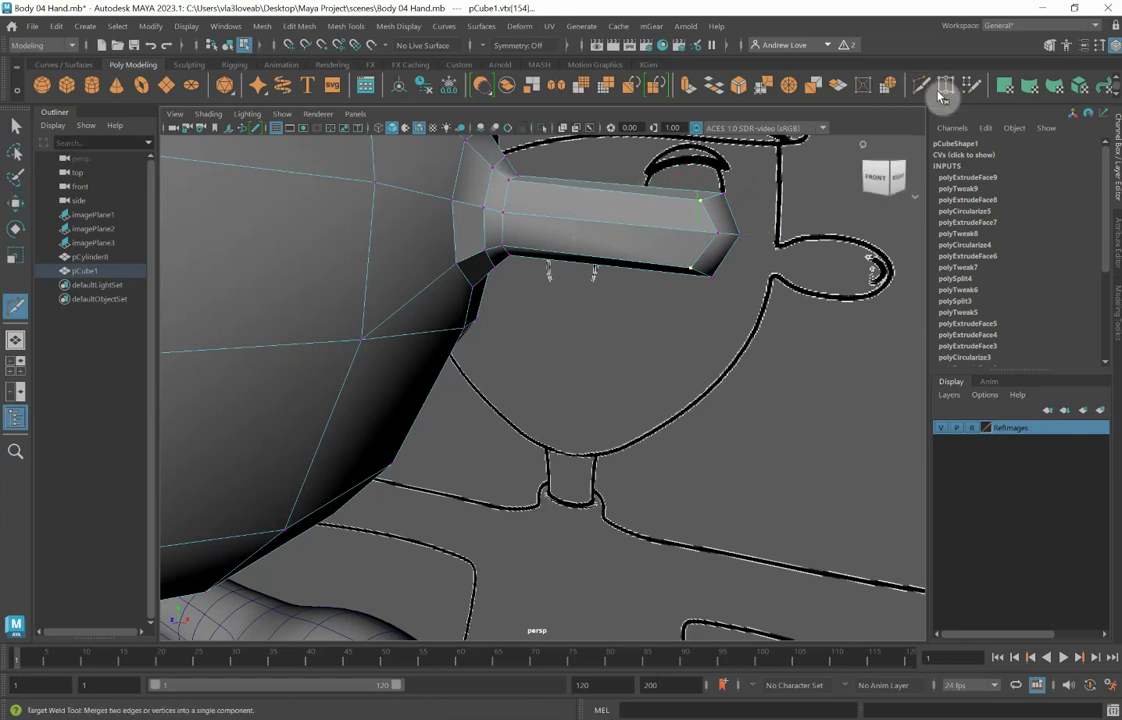
pyautogui.keyDown('ctrl'); pyautogui.click(539, 189); pyautogui.keyUp('ctrl')
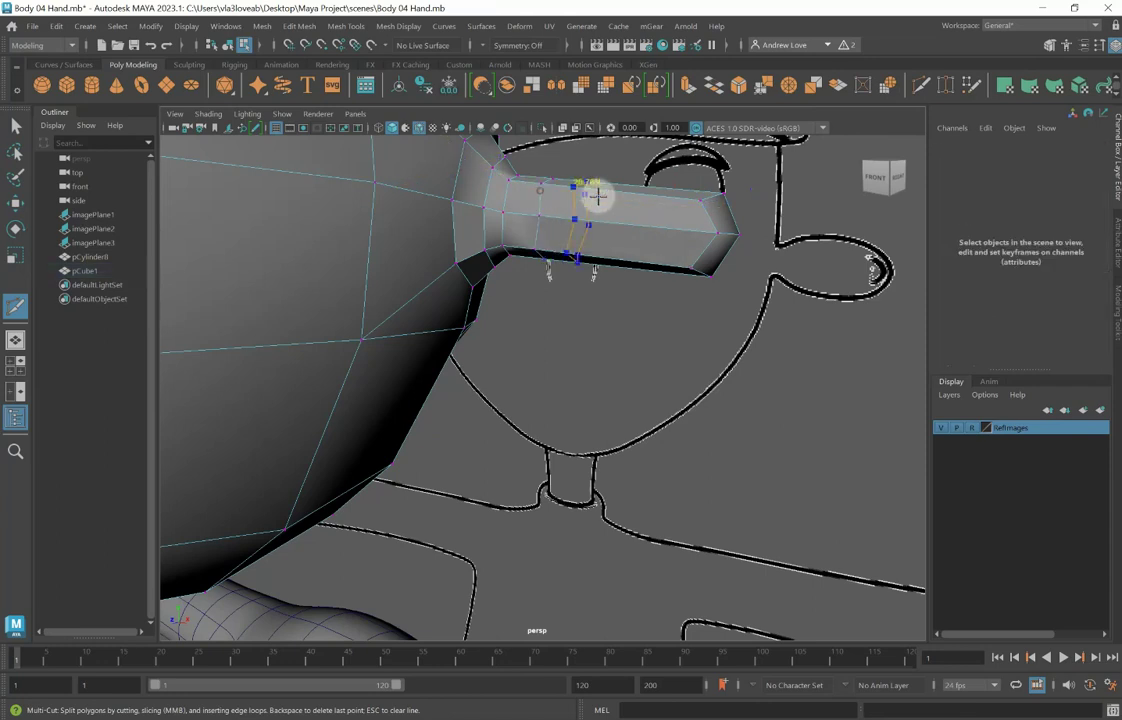
pyautogui.keyDown('ctrl'); pyautogui.click(666, 201); pyautogui.keyUp('ctrl')
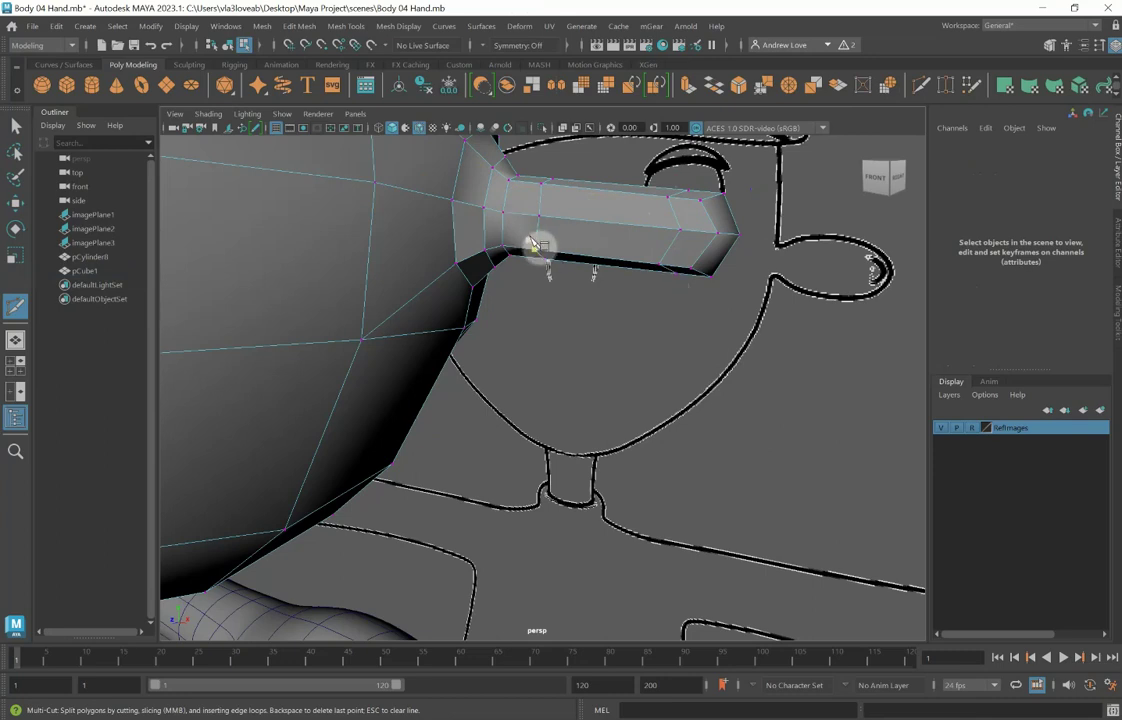
# Step: Move the middle front vertex of the ear's base-side edge loop along Z to adjust the ear's depth
pyautogui.press('w')
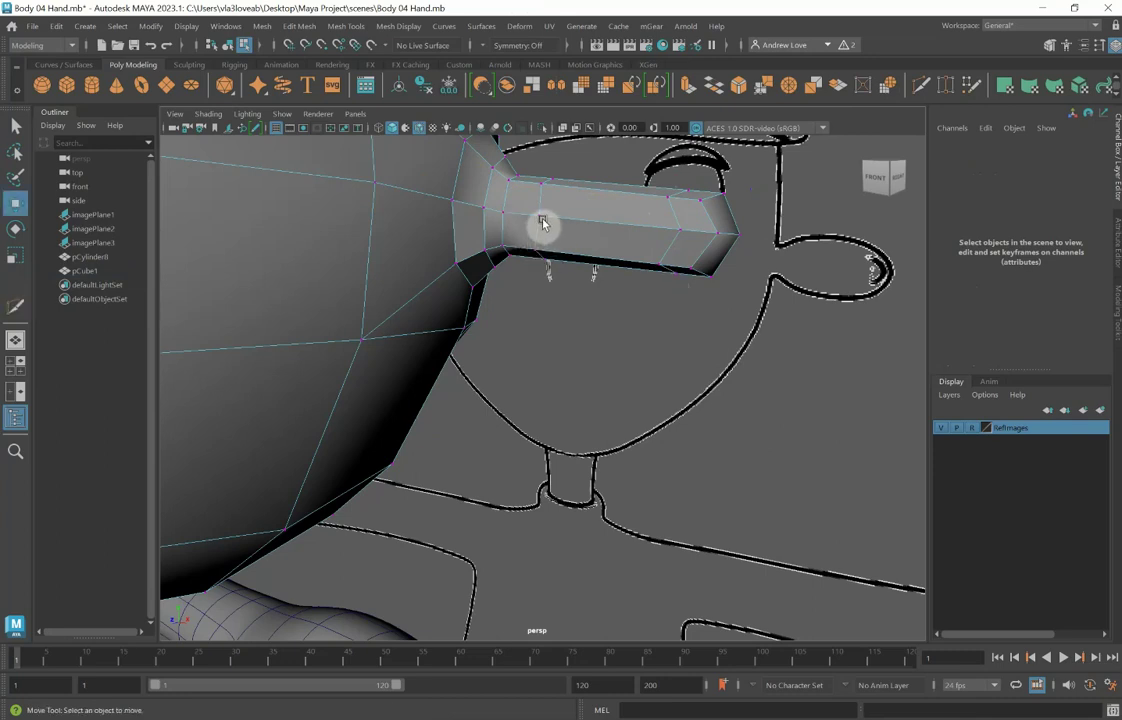
pyautogui.click(539, 217)
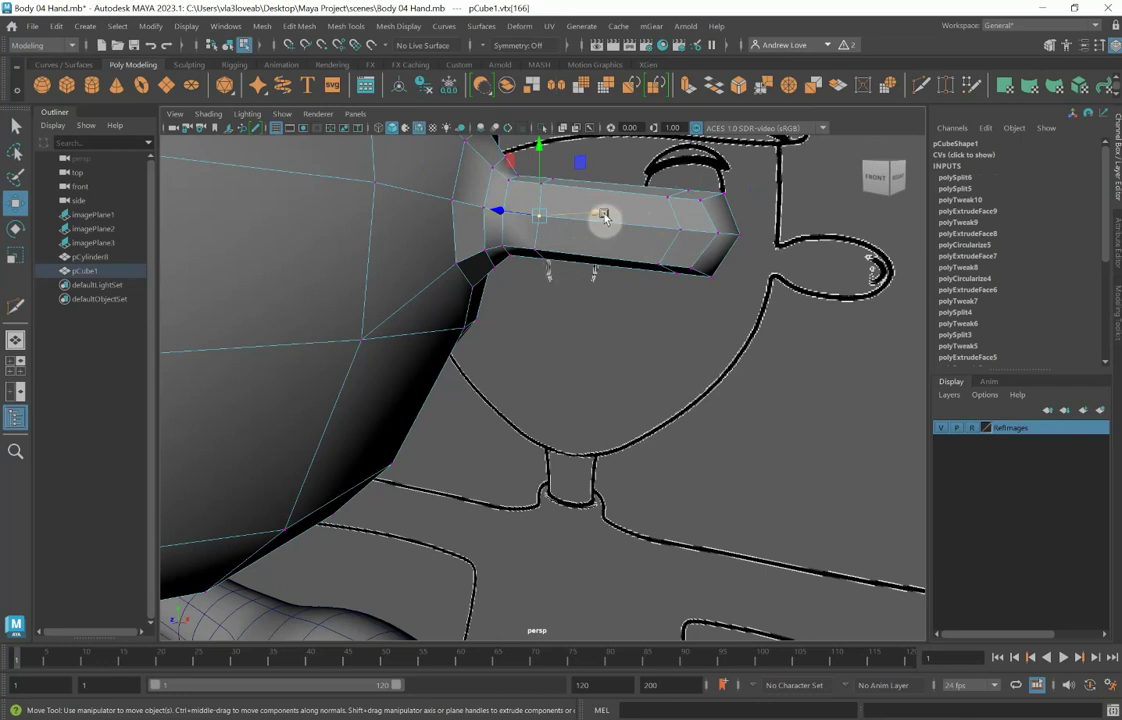
pyautogui.keyDown('alt'); pyautogui.moveTo(583, 321); pyautogui.dragTo(568, 366); pyautogui.keyUp('alt')
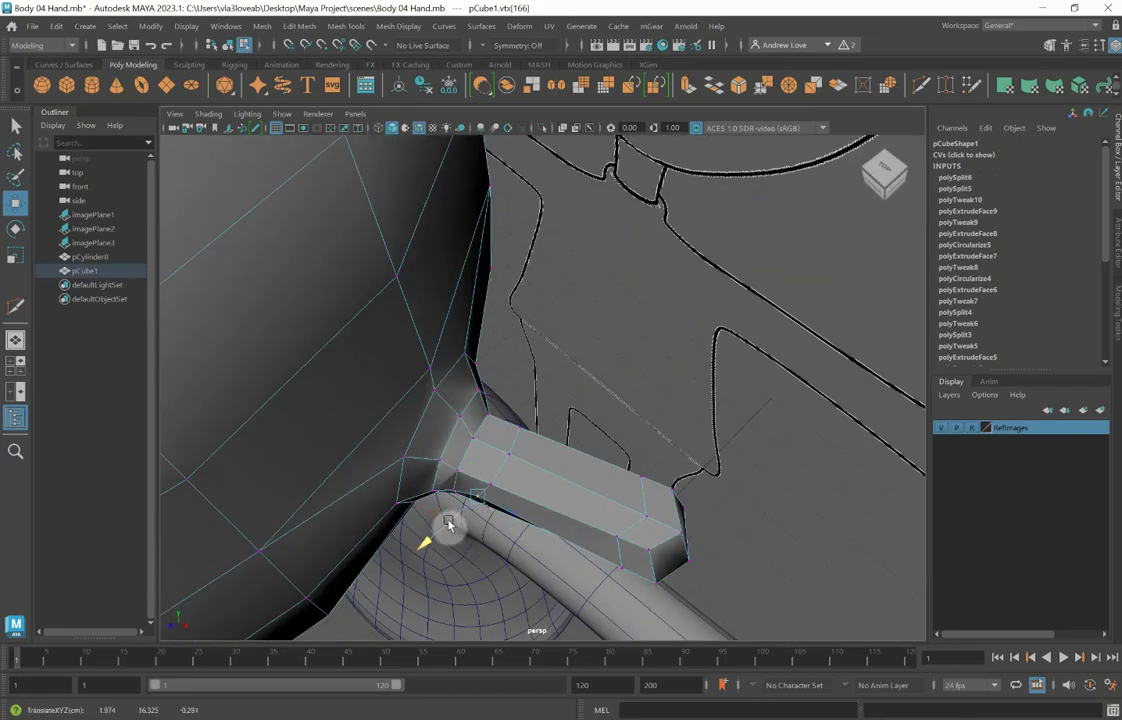
pyautogui.keyDown('alt'); pyautogui.moveTo(449, 522); pyautogui.dragTo(612, 450); pyautogui.keyUp('alt')
# Step: Insert an edge loop midway along the ear and scale up the middle and outer loops to give the ear a fuller profile
pyautogui.click(924, 92)
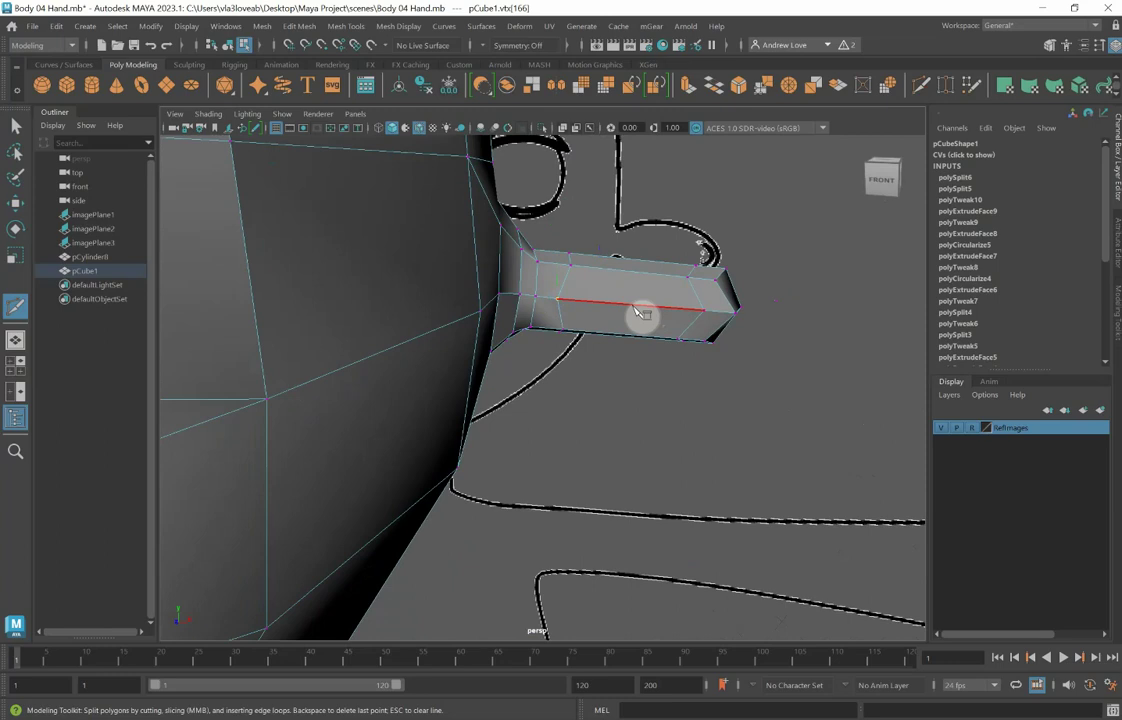
pyautogui.keyDown('ctrl'); pyautogui.click(633, 306); pyautogui.keyUp('ctrl')
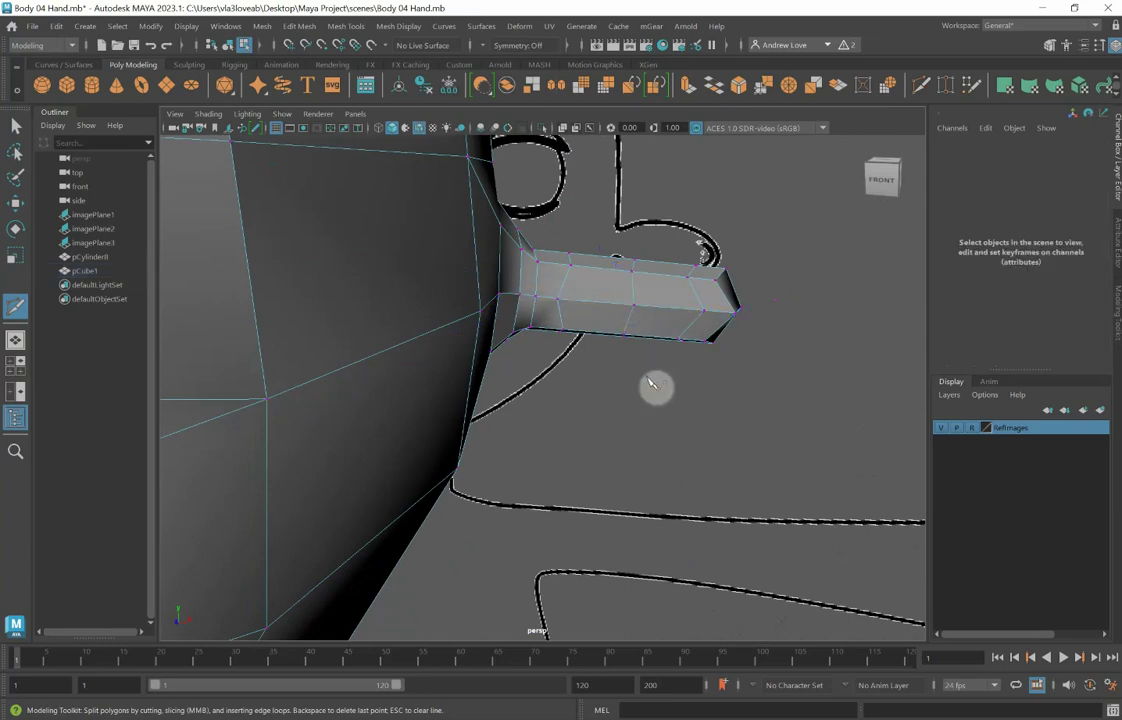
pyautogui.press('r')
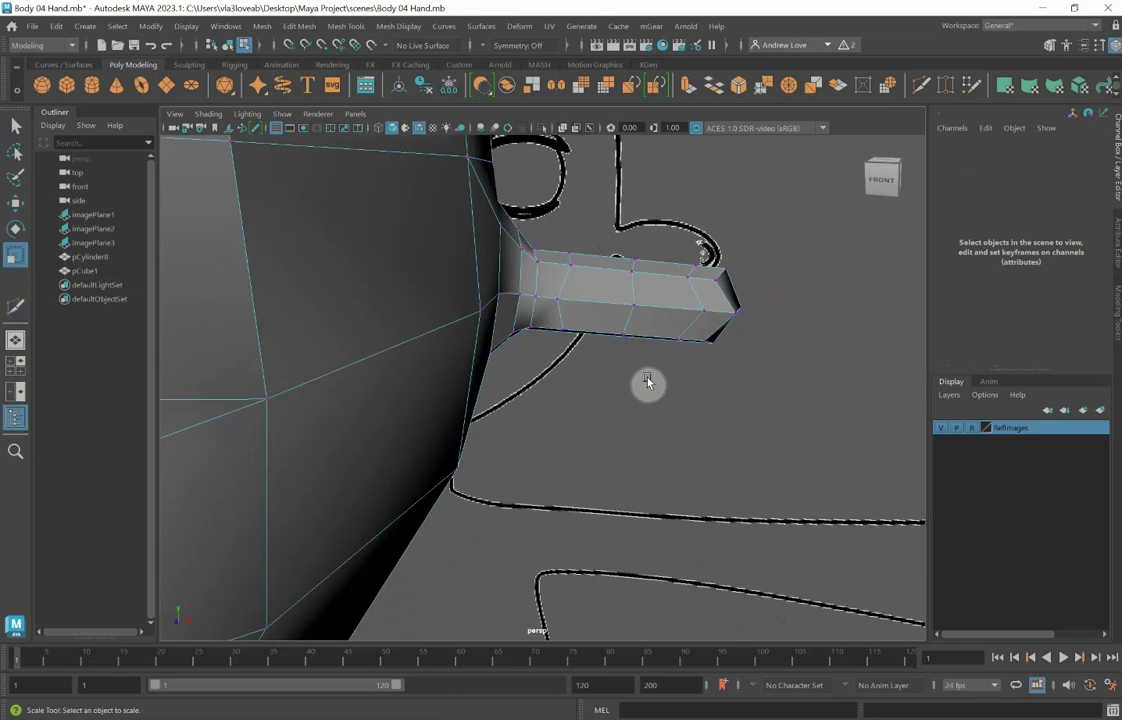
pyautogui.moveTo(631, 280); pyautogui.dragTo(627, 244, button='right')
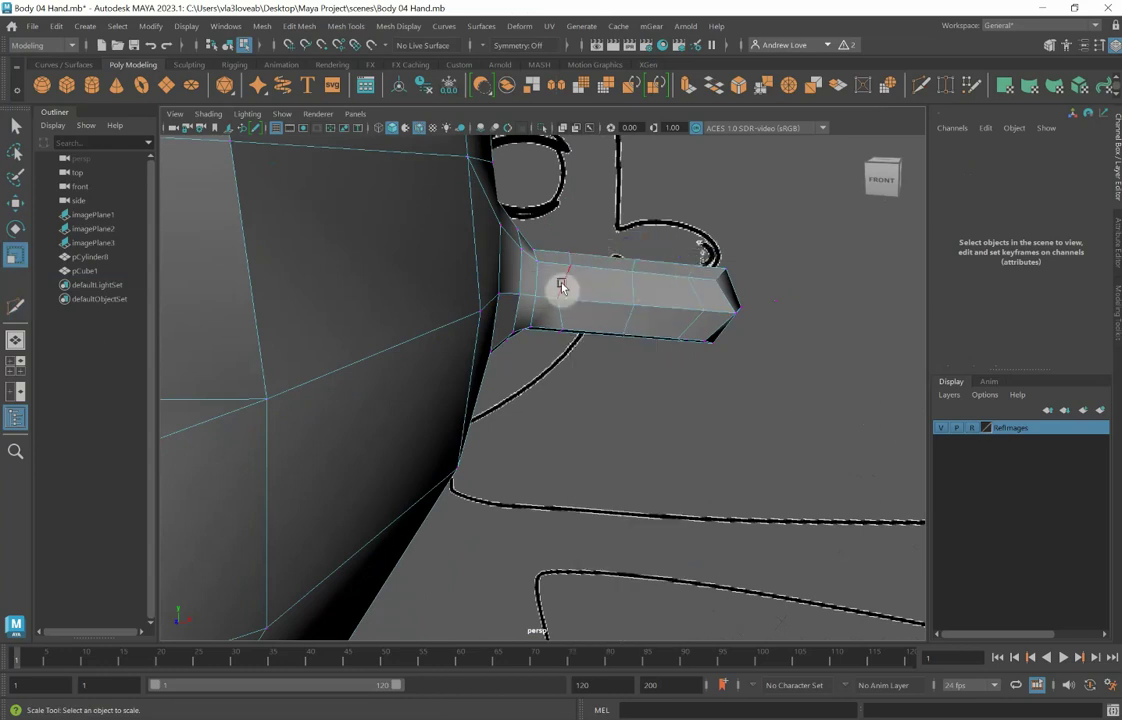
pyautogui.doubleClick(563, 292)
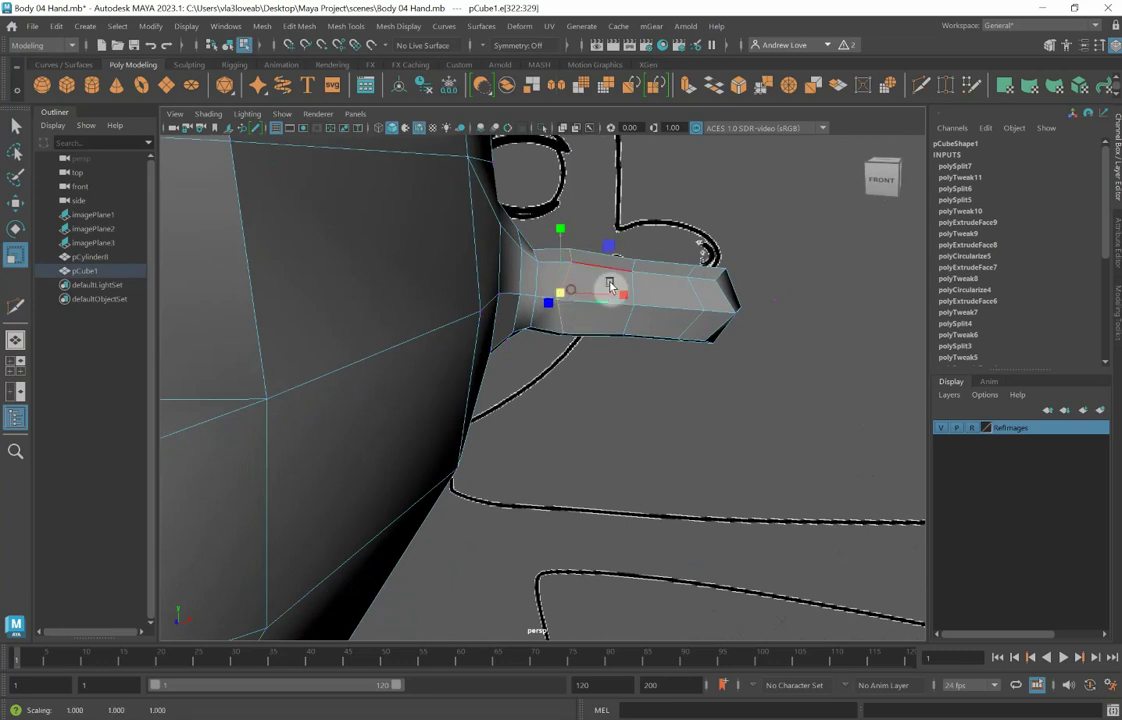
pyautogui.doubleClick(630, 305)
pyautogui.moveTo(624, 300); pyautogui.dragTo(692, 303)
pyautogui.doubleClick(696, 292)
pyautogui.doubleClick(689, 301)
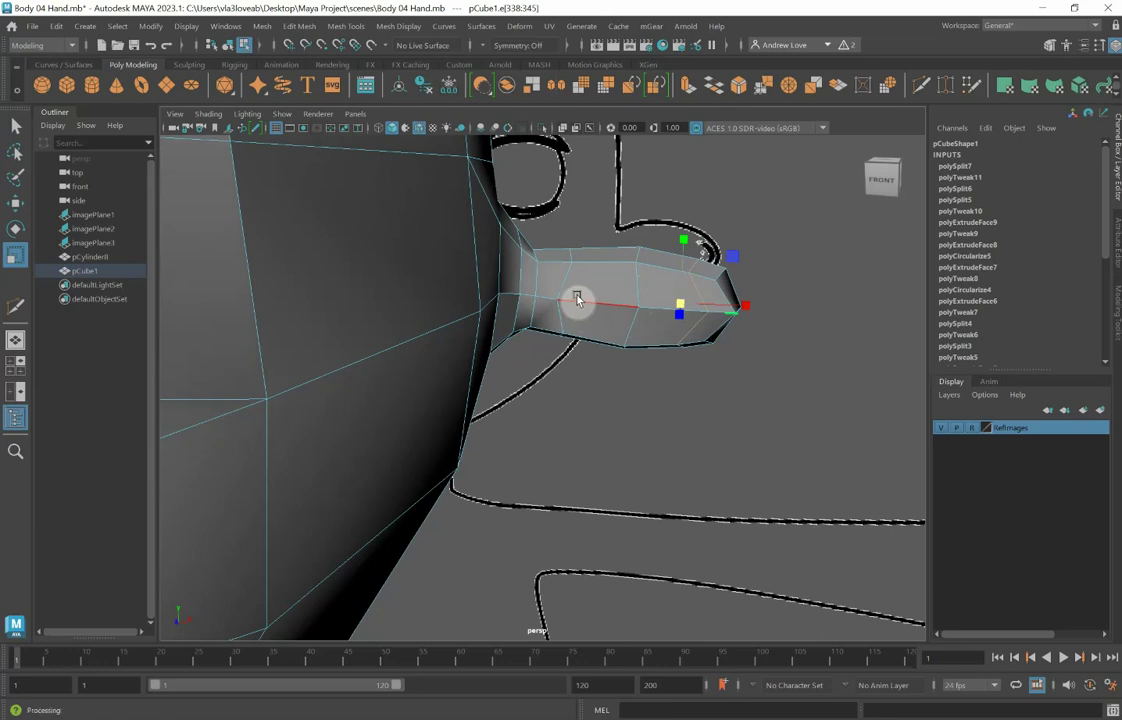
# Step: Extrude the eight front-facing faces of the ear and scale them inward to form an inset border
pyautogui.moveTo(553, 285); pyautogui.dragTo(557, 325, button='right')
pyautogui.click(547, 278)
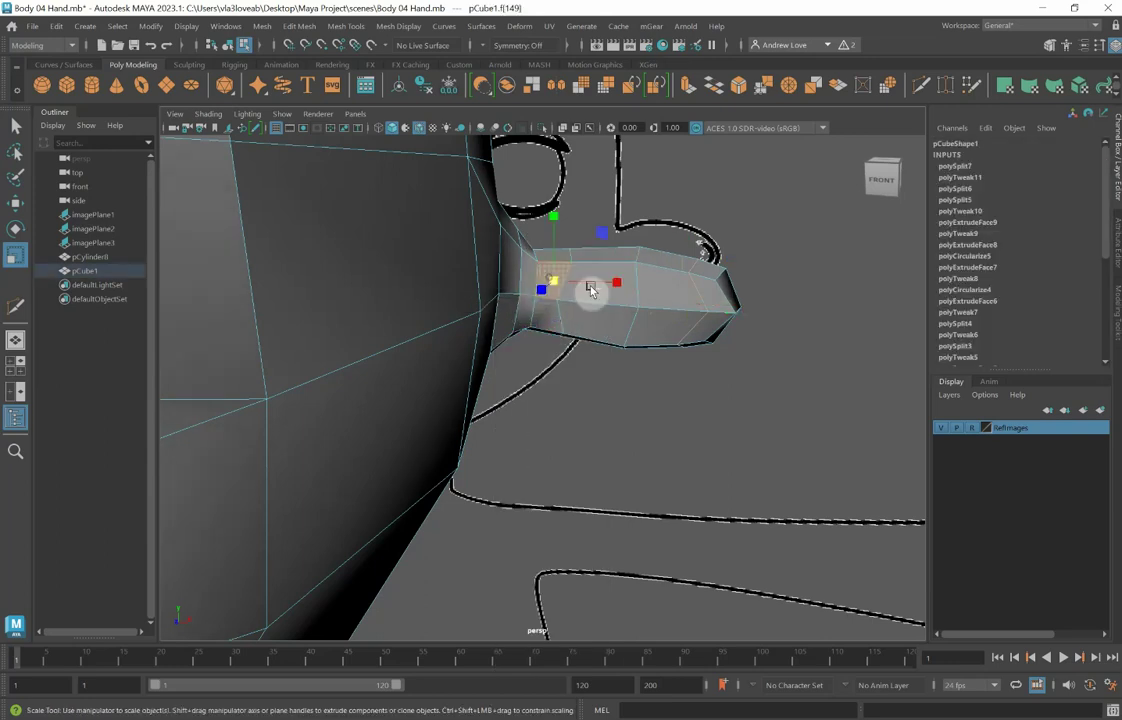
pyautogui.keyDown('shift'); pyautogui.click(598, 293); pyautogui.keyUp('shift')
pyautogui.keyDown('shift'); pyautogui.click(664, 296); pyautogui.keyUp('shift')
pyautogui.keyDown('shift'); pyautogui.click(709, 296); pyautogui.keyUp('shift')
pyautogui.keyDown('shift'); pyautogui.click(705, 330); pyautogui.keyUp('shift')
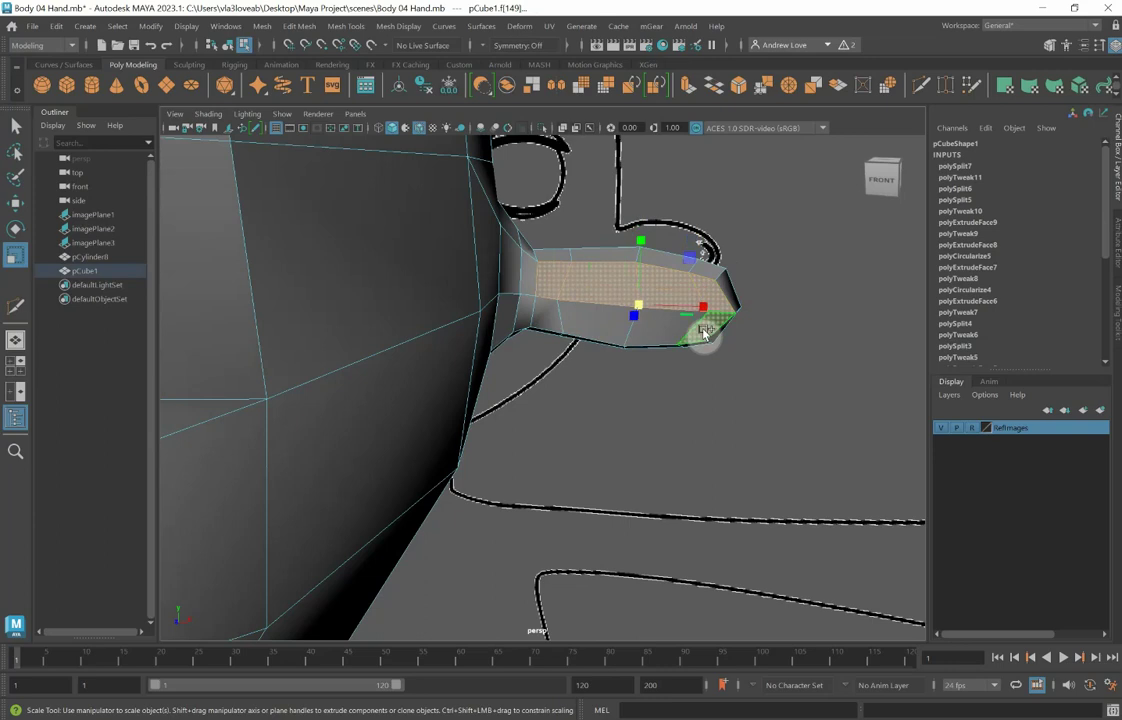
pyautogui.keyDown('shift'); pyautogui.click(705, 332); pyautogui.keyUp('shift')
pyautogui.keyDown('shift'); pyautogui.click(646, 331); pyautogui.keyUp('shift')
pyautogui.keyDown('shift'); pyautogui.click(591, 328); pyautogui.keyUp('shift')
pyautogui.keyDown('shift'); pyautogui.click(553, 318); pyautogui.keyUp('shift')
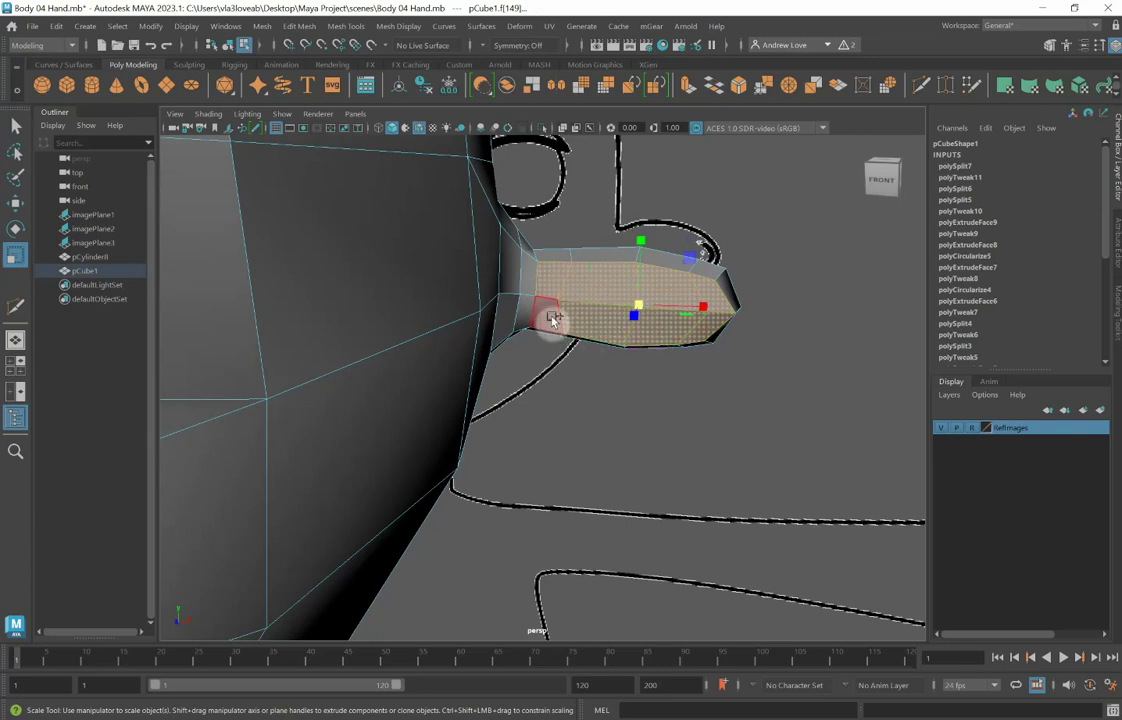
pyautogui.keyDown('shift'); pyautogui.click(561, 325); pyautogui.keyUp('shift')
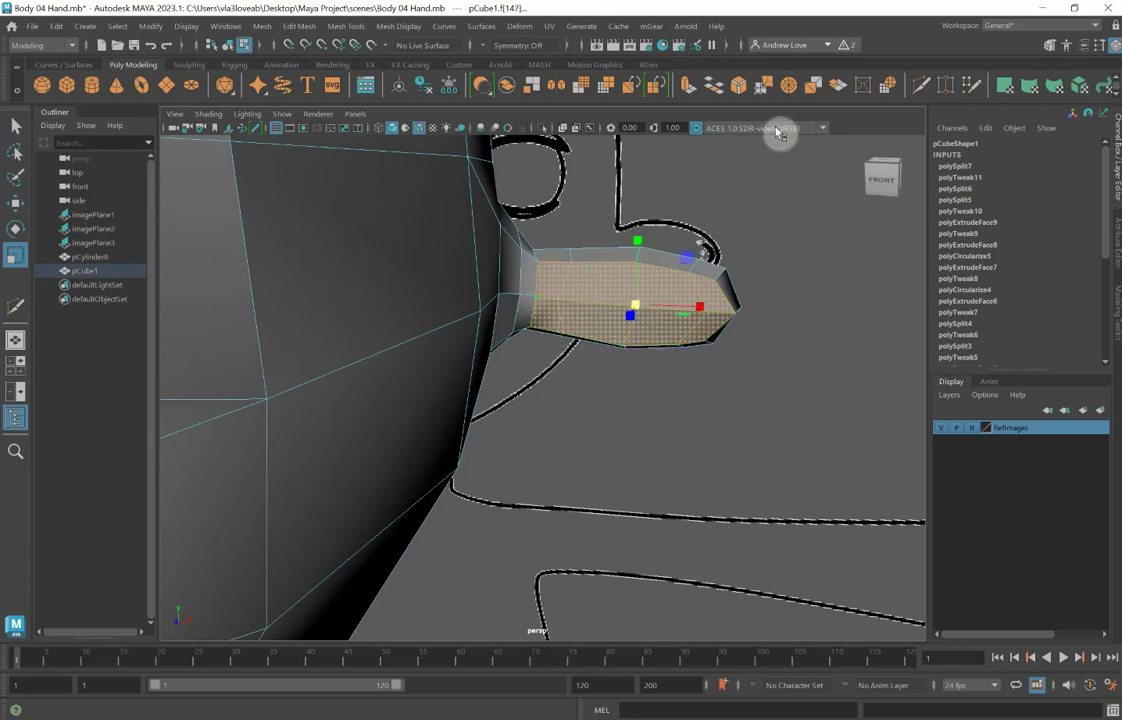
pyautogui.click(689, 87)
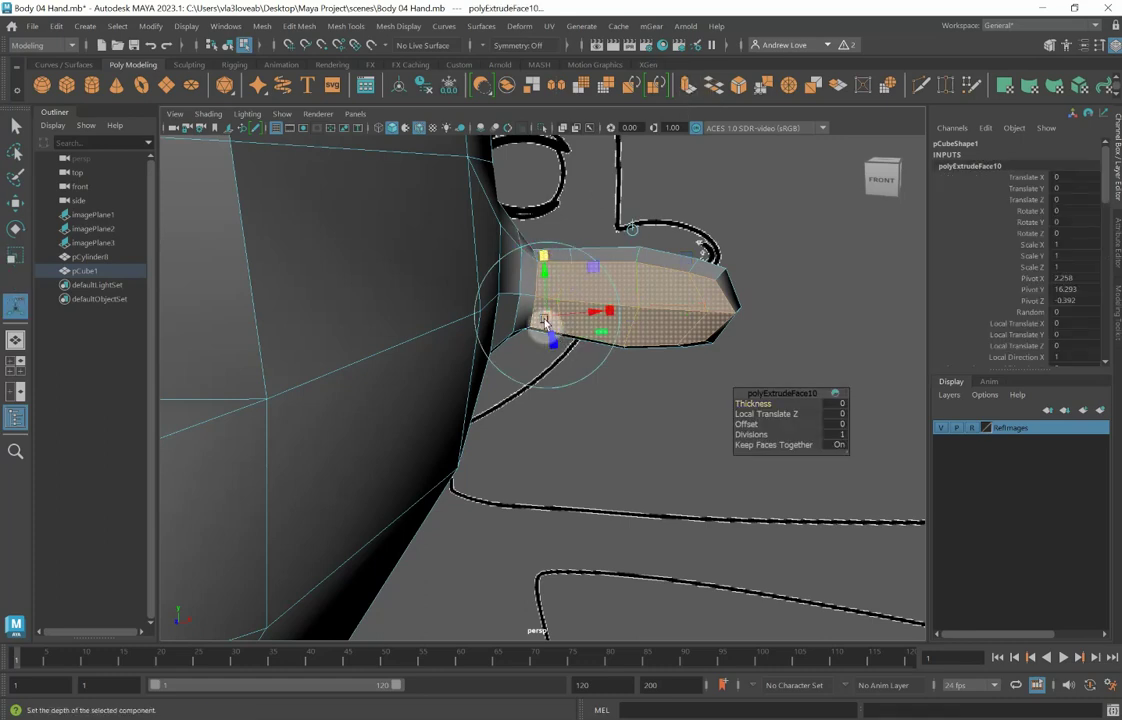
pyautogui.moveTo(545, 320); pyautogui.dragTo(522, 314)
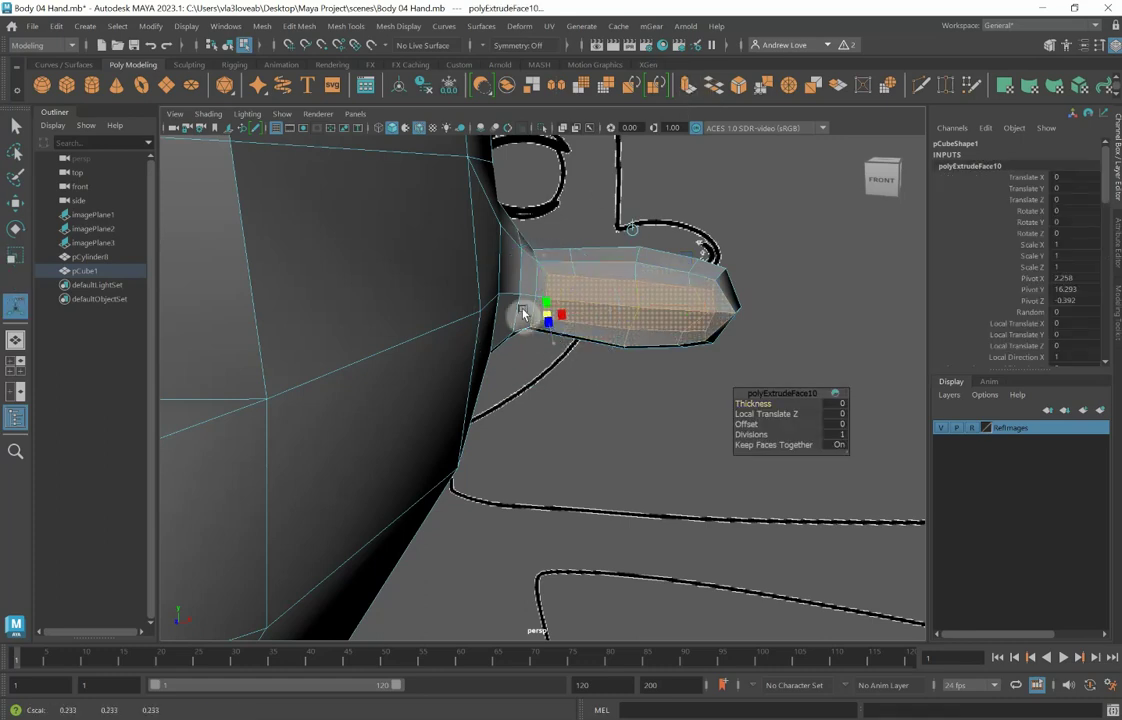
# Step: Slide three middle-row vertices of the ear inset along X to even out the spacing near the base and tip
pyautogui.scroll(4, 522, 316)
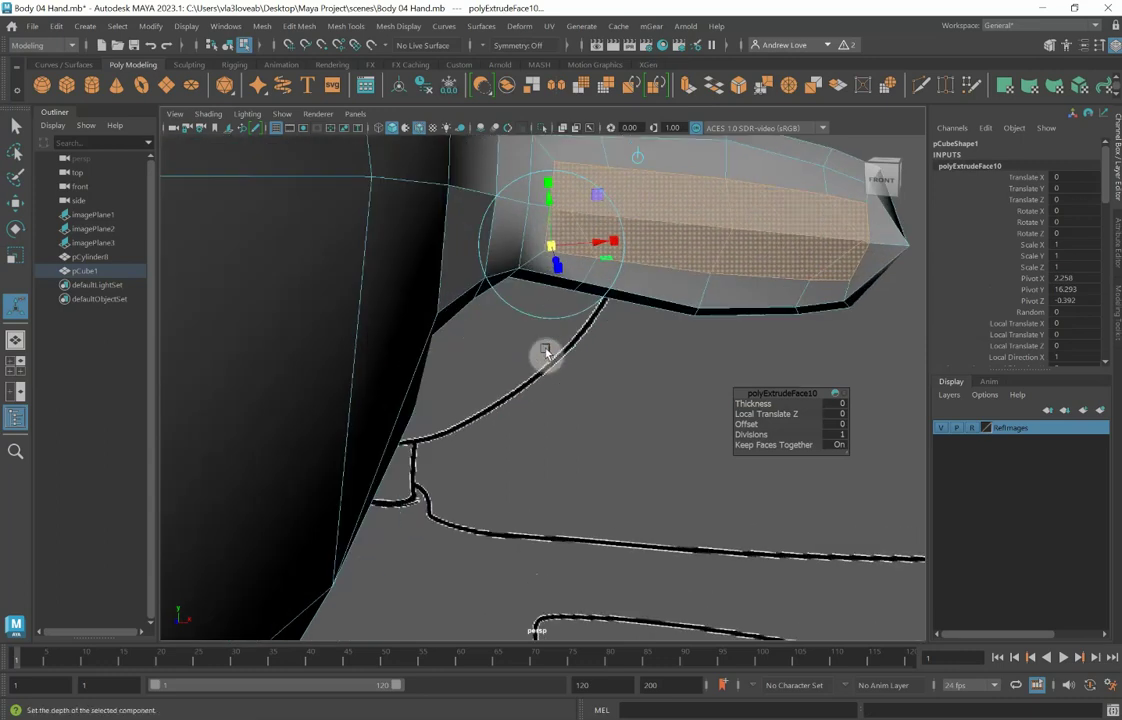
pyautogui.keyDown('alt'); pyautogui.moveTo(577, 409); pyautogui.dragTo(584, 398); pyautogui.keyUp('alt')
pyautogui.moveTo(584, 398)
pyautogui.keyDown('alt'); pyautogui.mouseDown(button='middle')
pyautogui.moveTo(596, 408)
pyautogui.moveTo(604, 393)
pyautogui.mouseUp(button='middle'); pyautogui.keyUp('alt')
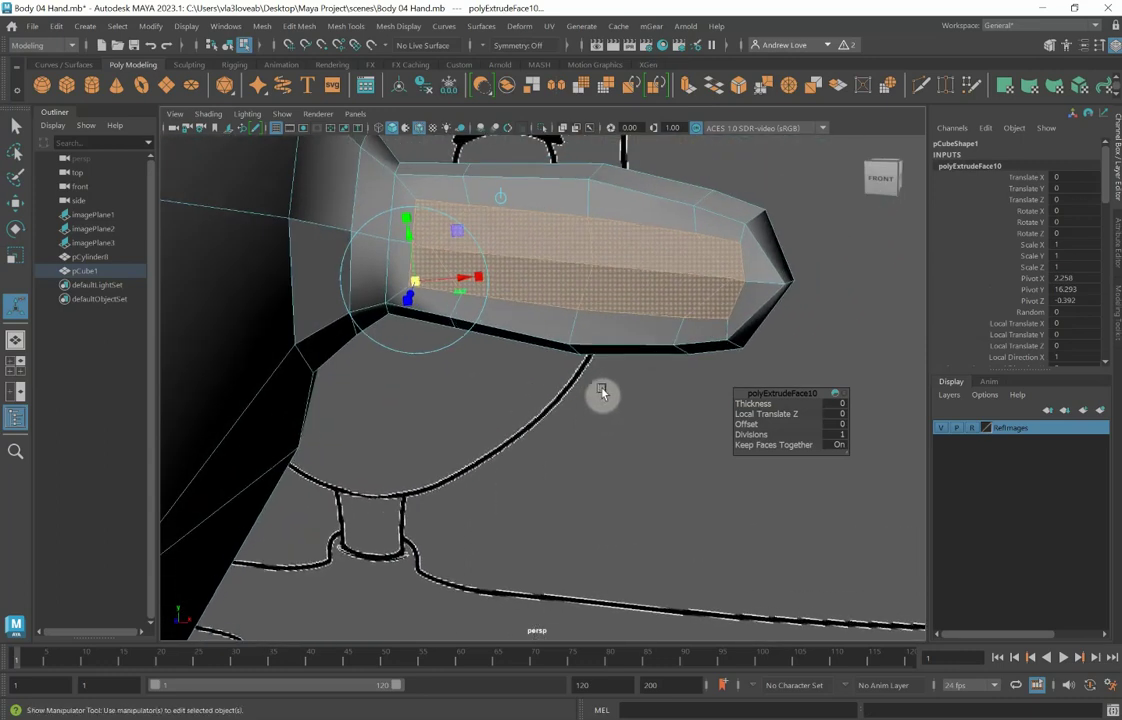
pyautogui.moveTo(604, 301); pyautogui.dragTo(530, 312, button='right')
pyautogui.click(437, 257)
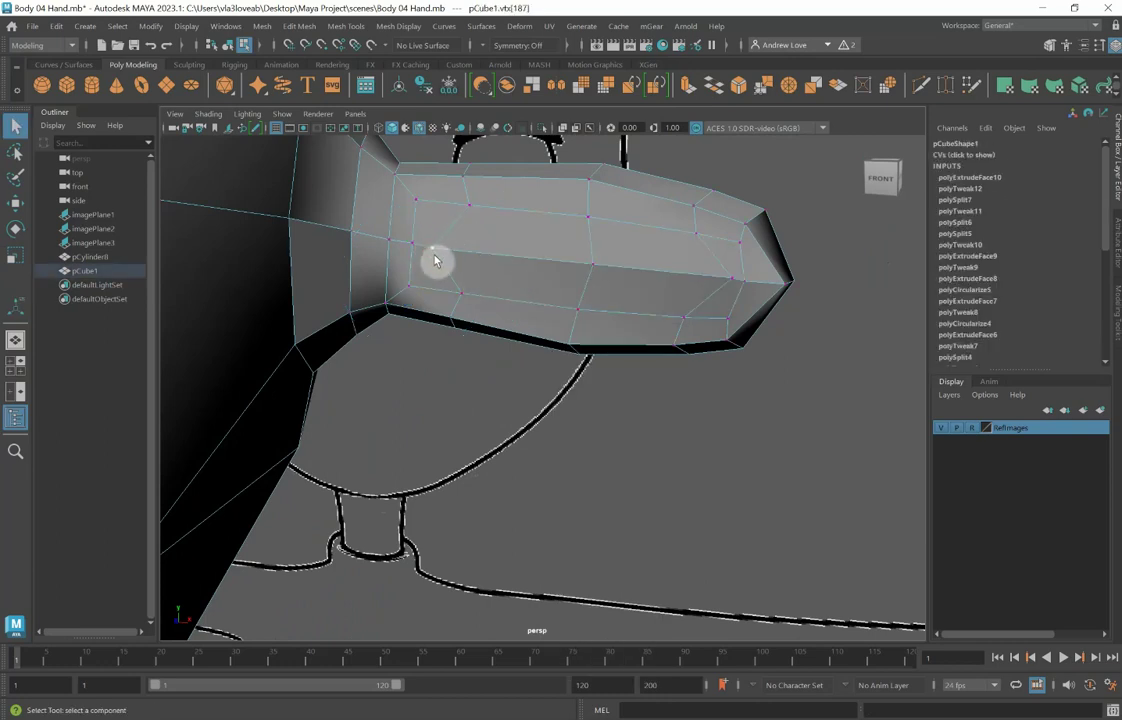
pyautogui.press('w')
pyautogui.moveTo(432, 253); pyautogui.dragTo(489, 266)
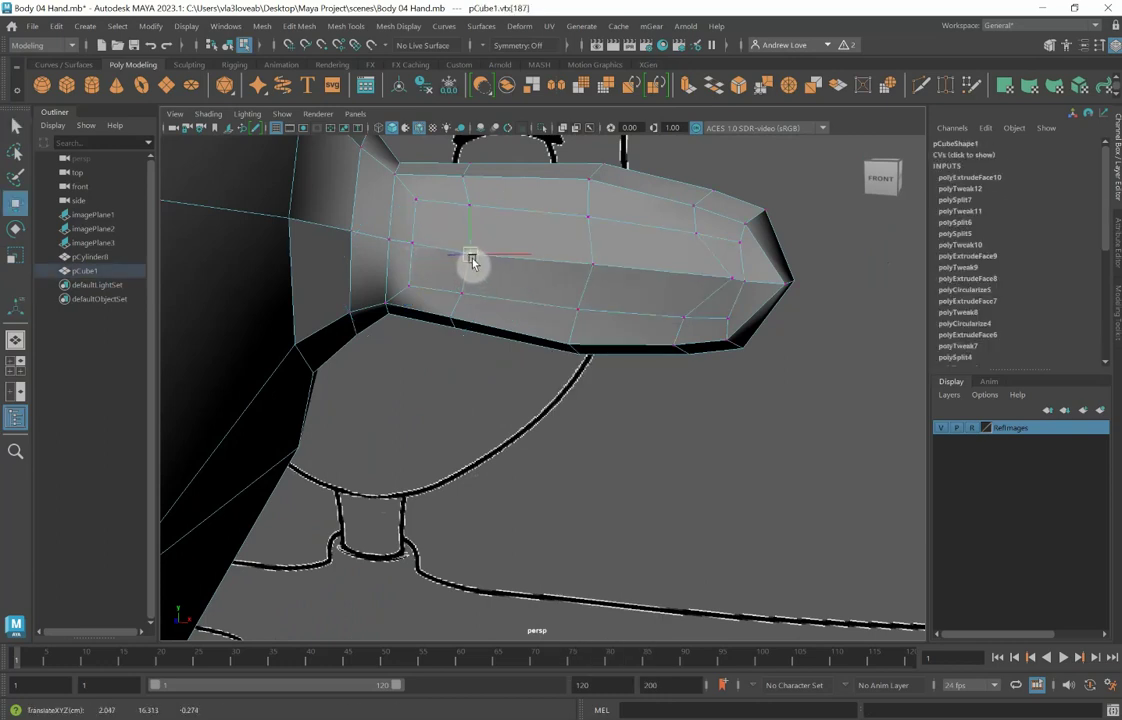
pyautogui.click(726, 276)
pyautogui.moveTo(726, 281); pyautogui.dragTo(692, 287)
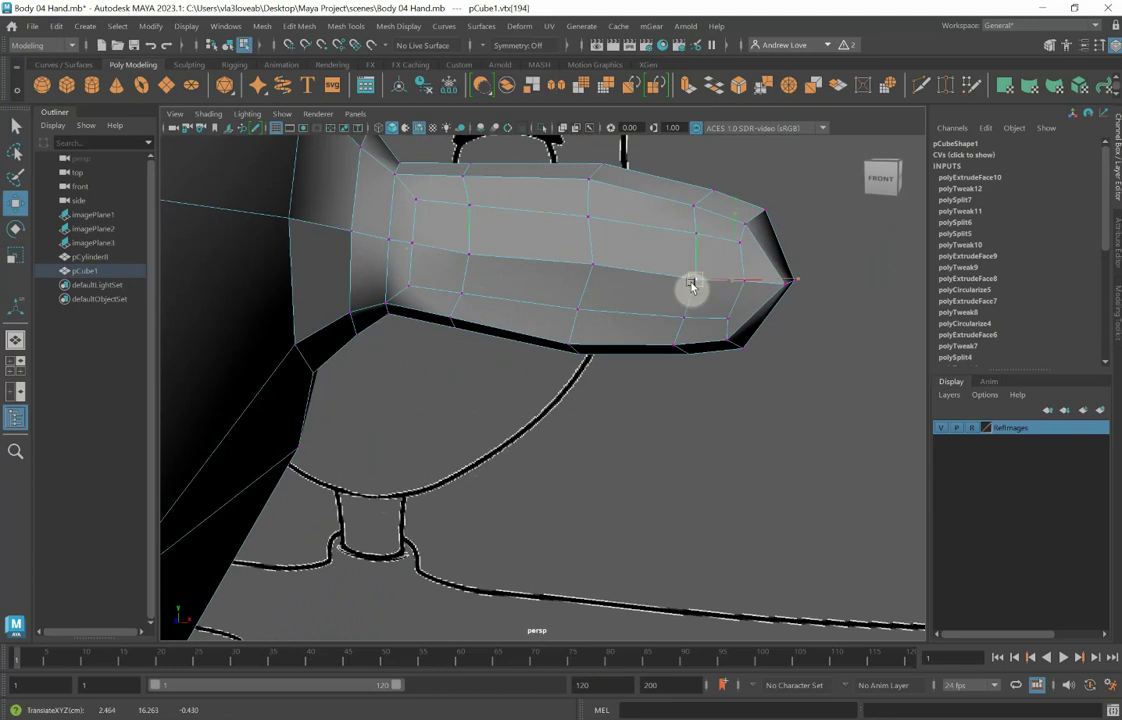
pyautogui.click(801, 319)
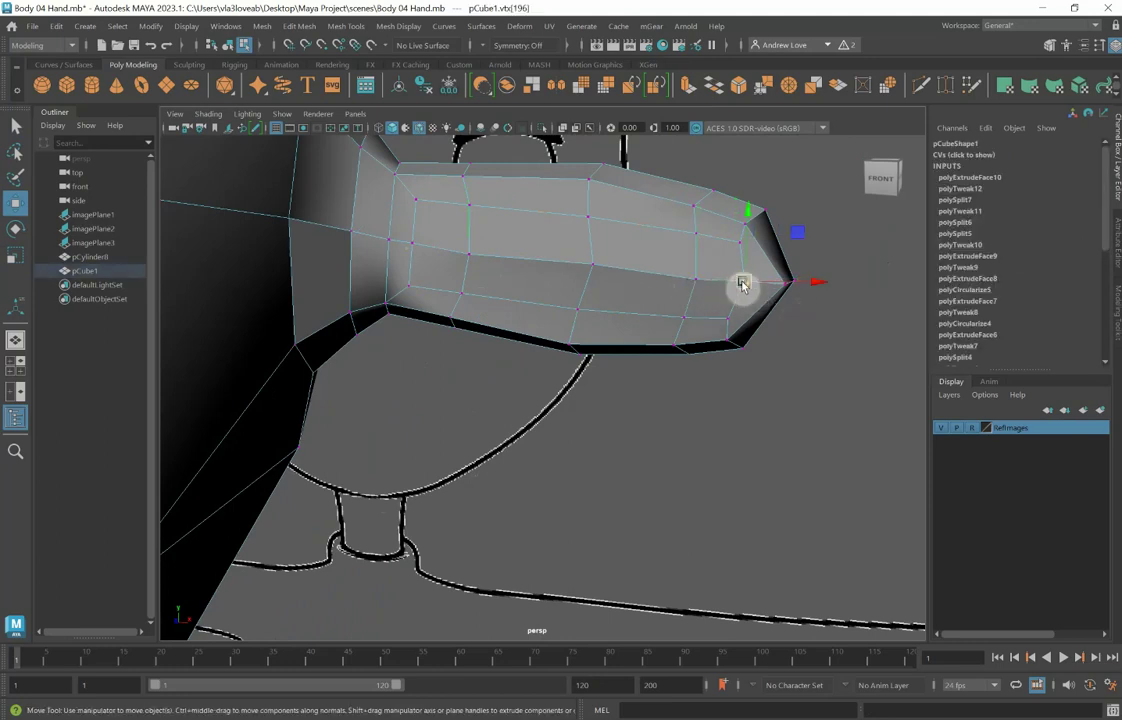
pyautogui.moveTo(744, 283); pyautogui.dragTo(748, 284)
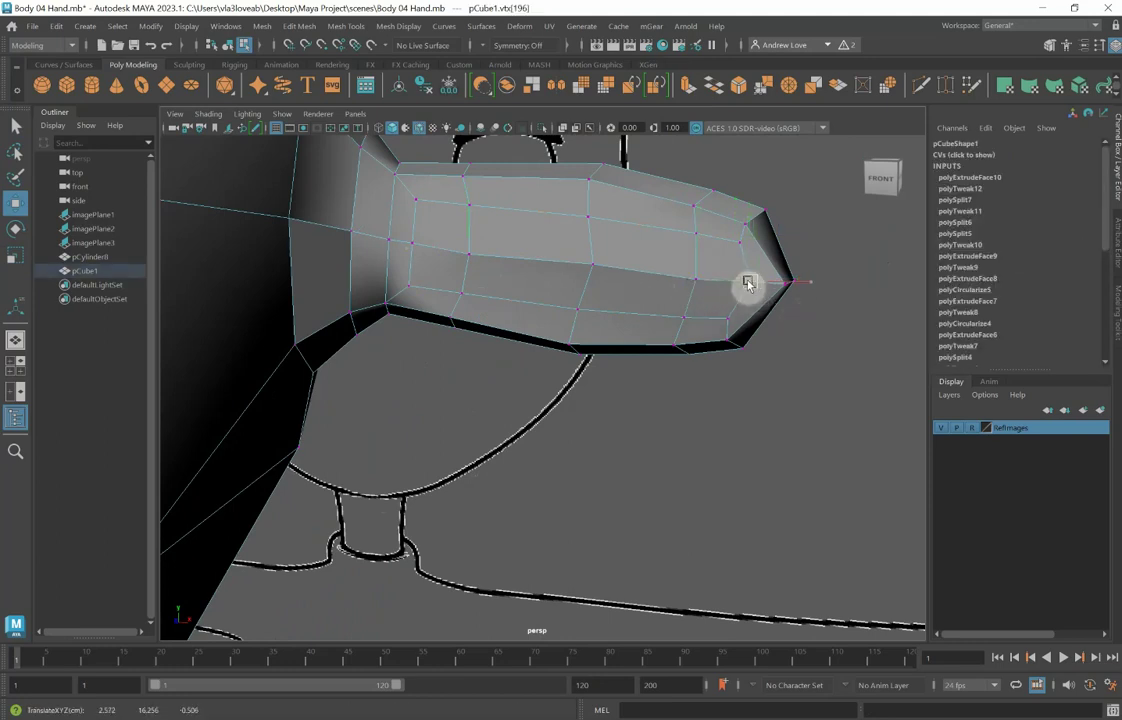
# Step: Raise the inset's middle and outer upper vertices and lower its middle bottom vertex to follow the ear's outline
pyautogui.click(588, 216)
pyautogui.moveTo(586, 193); pyautogui.dragTo(586, 180)
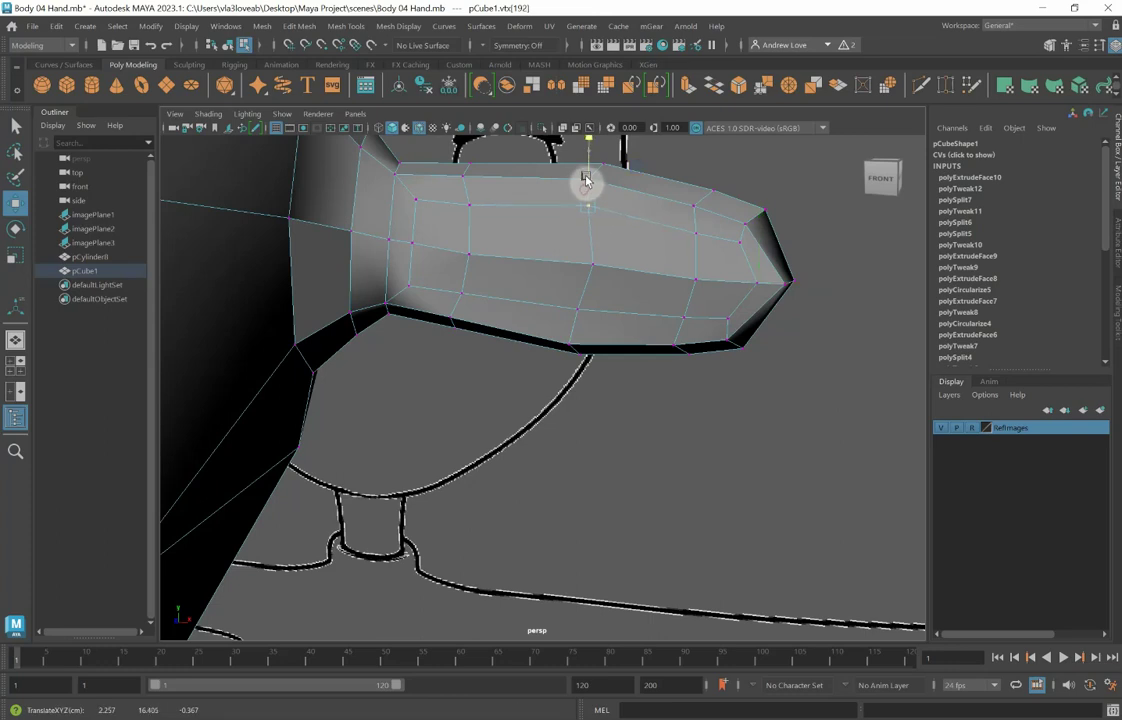
pyautogui.click(582, 315)
pyautogui.moveTo(577, 282); pyautogui.dragTo(577, 277)
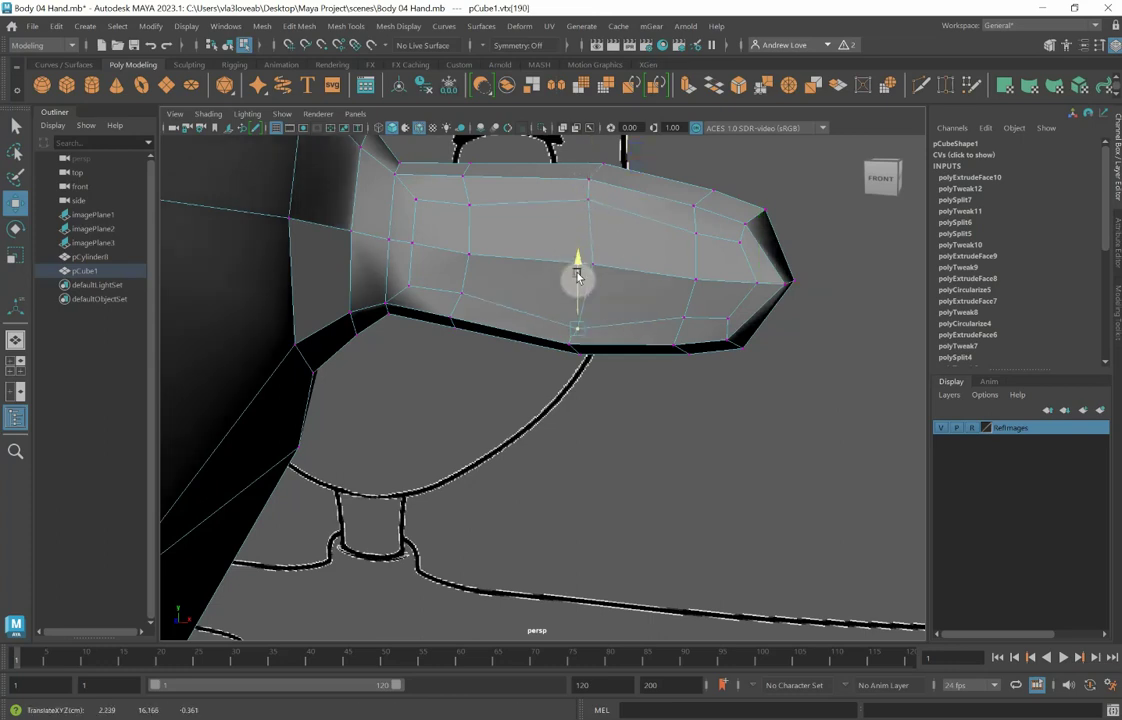
pyautogui.click(693, 233)
pyautogui.hotkey('ctrl', 'z')
pyautogui.click(696, 231)
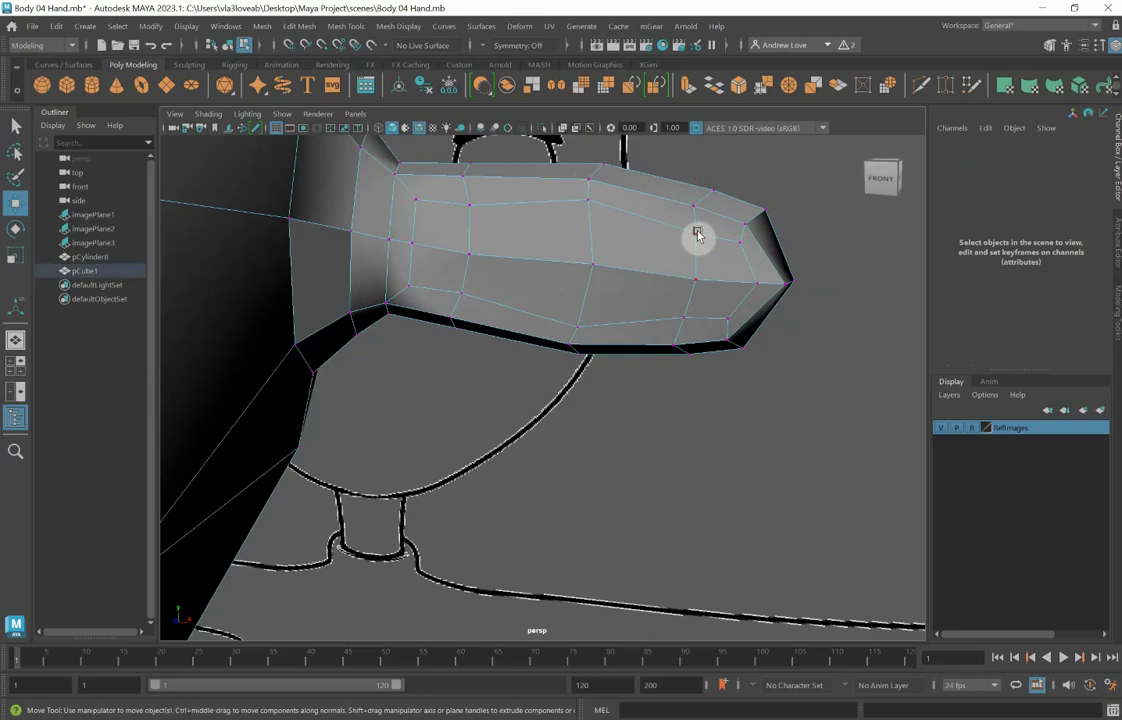
pyautogui.moveTo(698, 200); pyautogui.dragTo(688, 190)
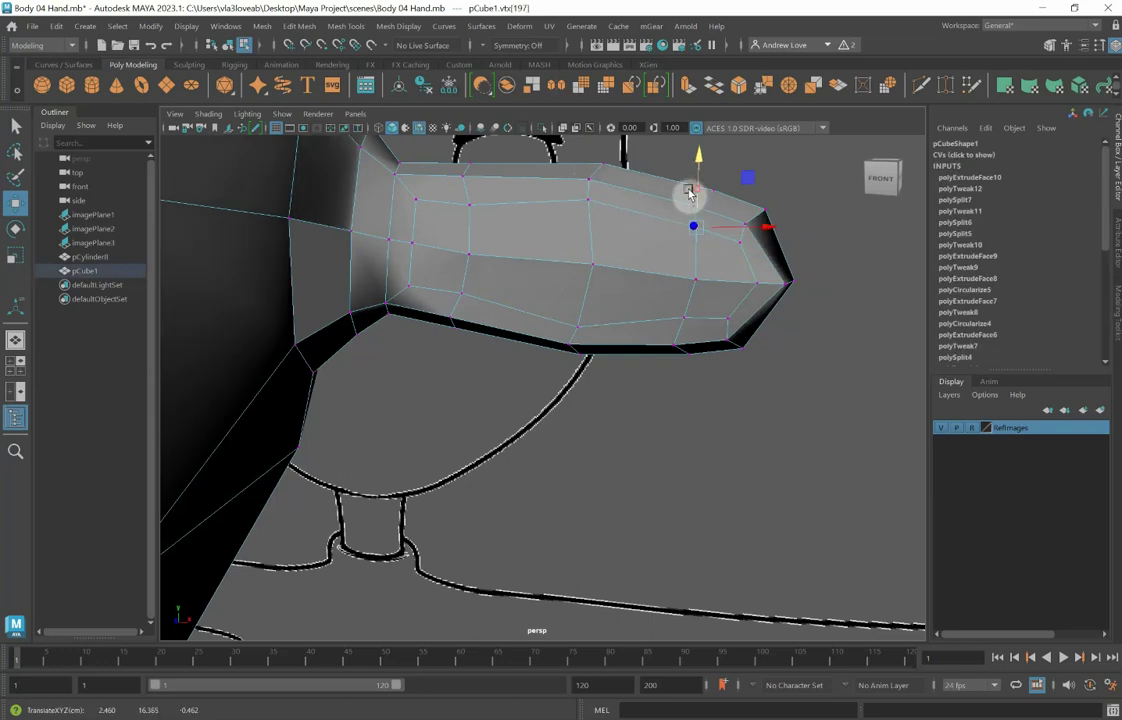
# Step: Raise the upper inset vertex near the ear's base, lower the outer bottom one, and adjust the bottom one near the base
pyautogui.click(472, 204)
pyautogui.moveTo(471, 182); pyautogui.dragTo(470, 178)
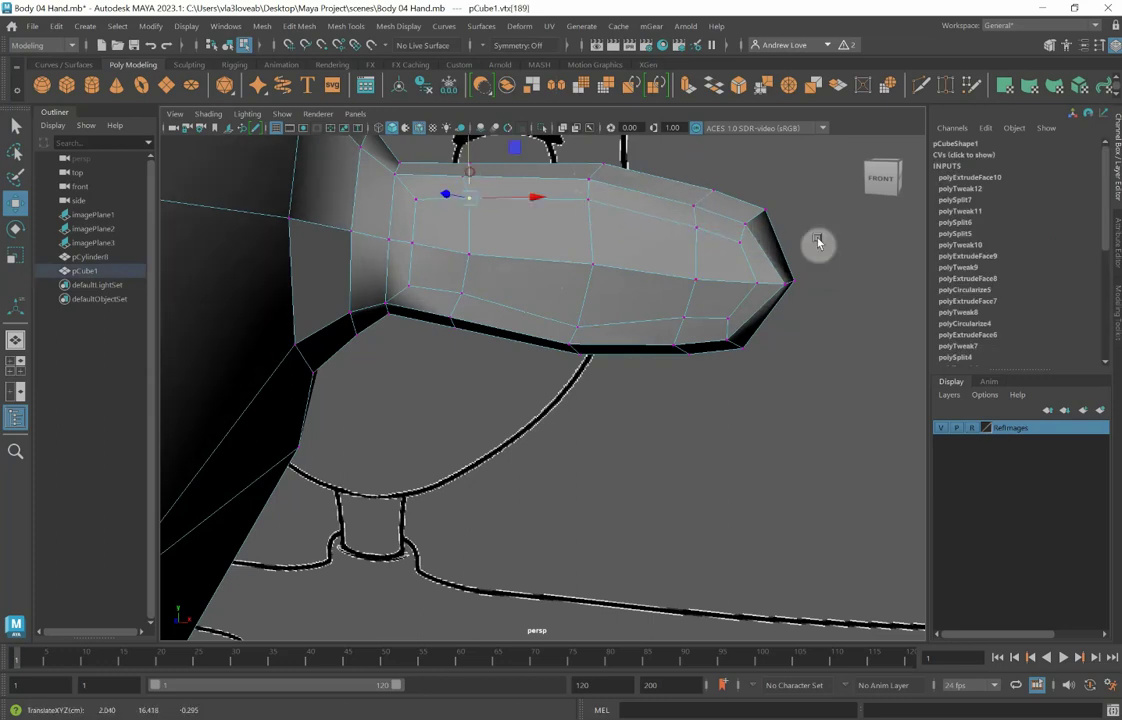
pyautogui.click(578, 326)
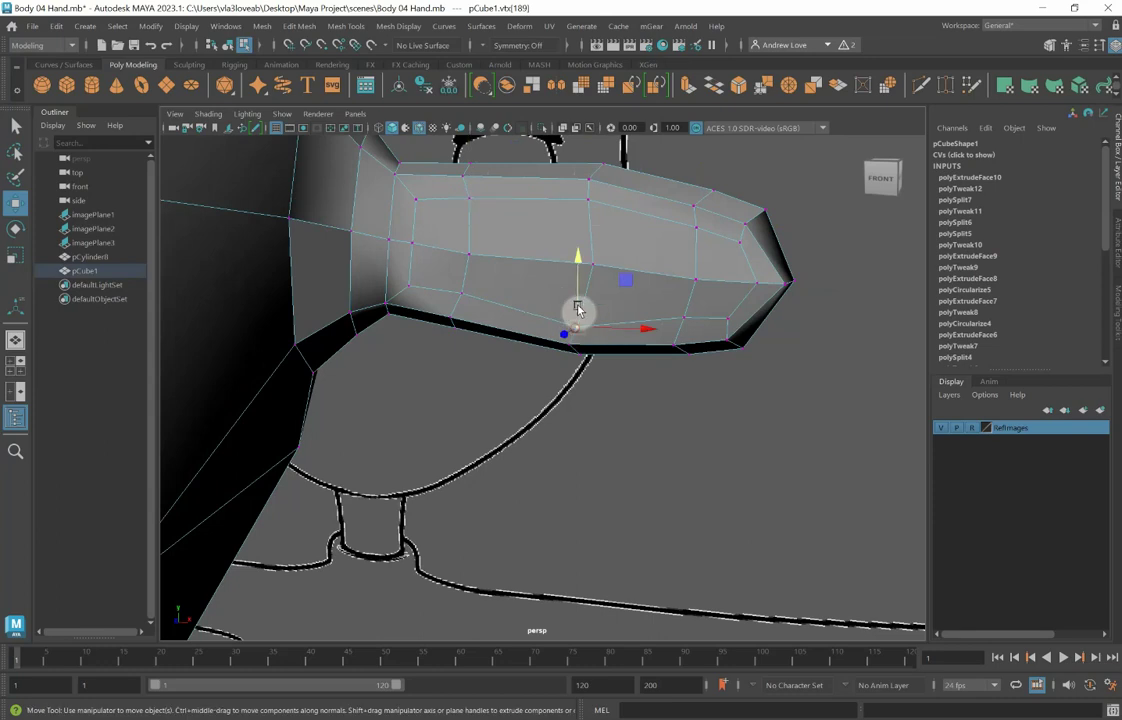
pyautogui.click(684, 322)
pyautogui.moveTo(685, 288); pyautogui.dragTo(685, 296)
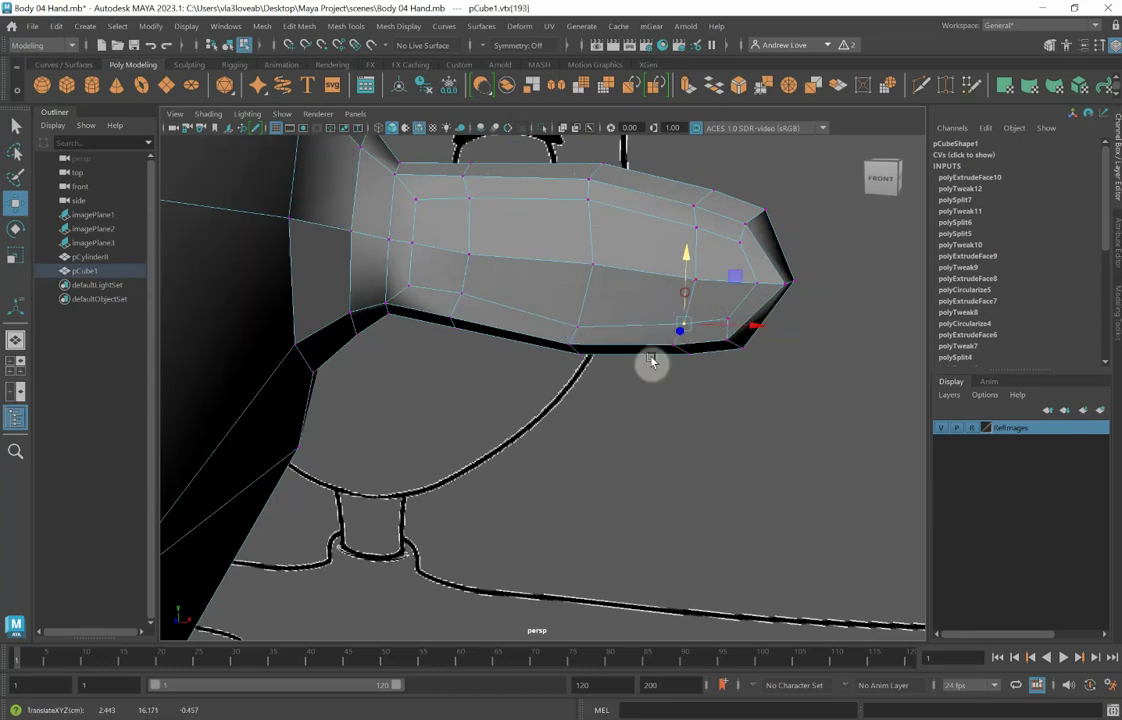
pyautogui.click(463, 297)
pyautogui.moveTo(463, 278); pyautogui.dragTo(439, 244)
# Step: From below the ear, reposition the two bottom inset vertices nearest the head, shifting the second one along Z
pyautogui.click(374, 241)
pyautogui.click(405, 243)
pyautogui.keyDown('alt'); pyautogui.moveTo(438, 388); pyautogui.dragTo(433, 341); pyautogui.keyUp('alt')
pyautogui.keyDown('alt'); pyautogui.moveTo(376, 344); pyautogui.dragTo(383, 426, button='middle'); pyautogui.keyUp('alt')
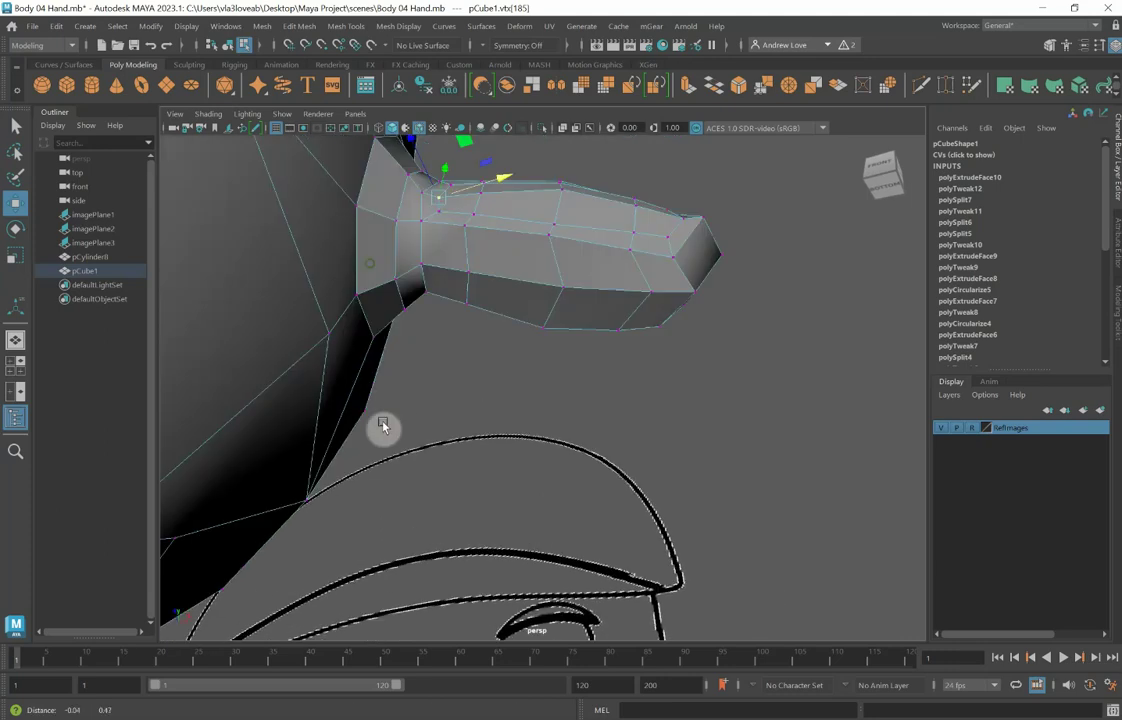
pyautogui.keyDown('alt'); pyautogui.moveTo(383, 427); pyautogui.dragTo(398, 417); pyautogui.keyUp('alt')
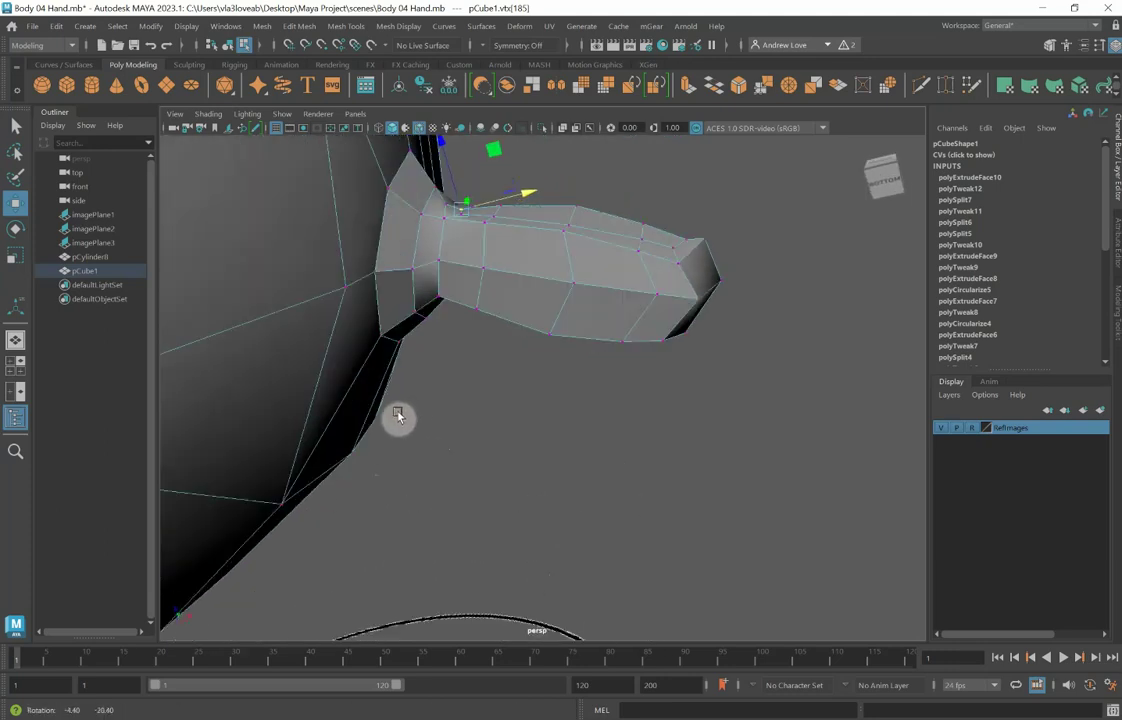
pyautogui.click(494, 215)
pyautogui.moveTo(487, 194); pyautogui.dragTo(483, 190)
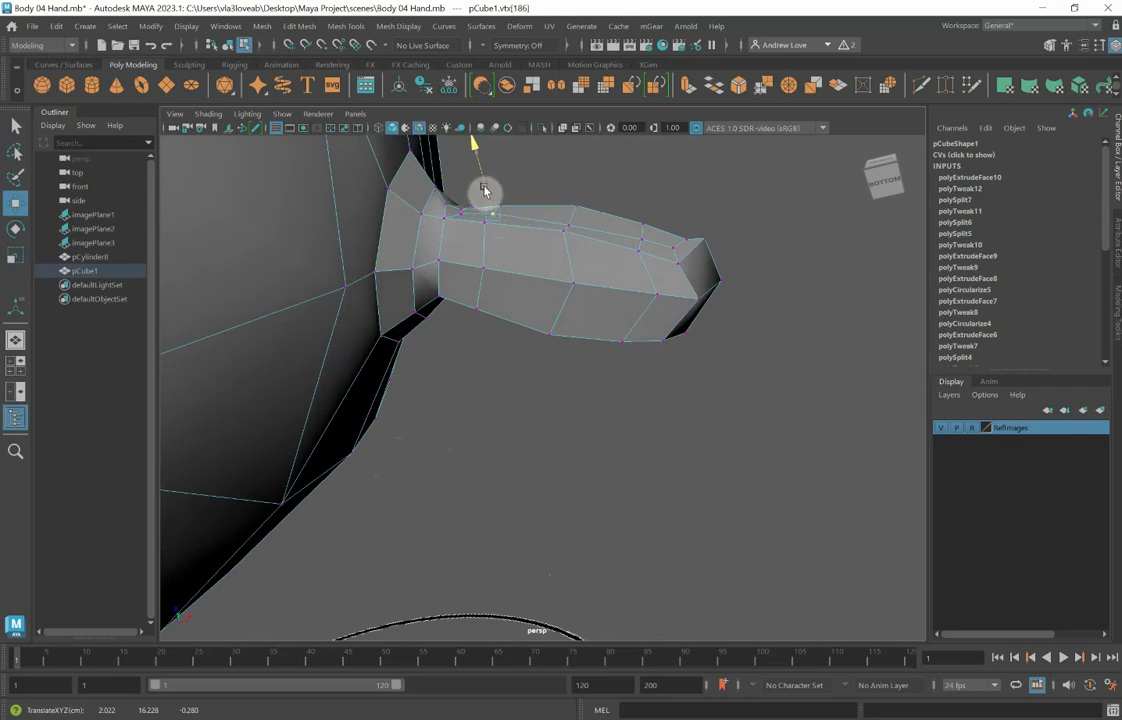
# Step: Extrude the ear's front inset faces into a slightly smaller inner ring and nudge the faces back along Z
pyautogui.click(567, 228)
pyautogui.moveTo(576, 228); pyautogui.dragTo(543, 393)
pyautogui.moveTo(428, 419); pyautogui.dragTo(443, 375, button='right')
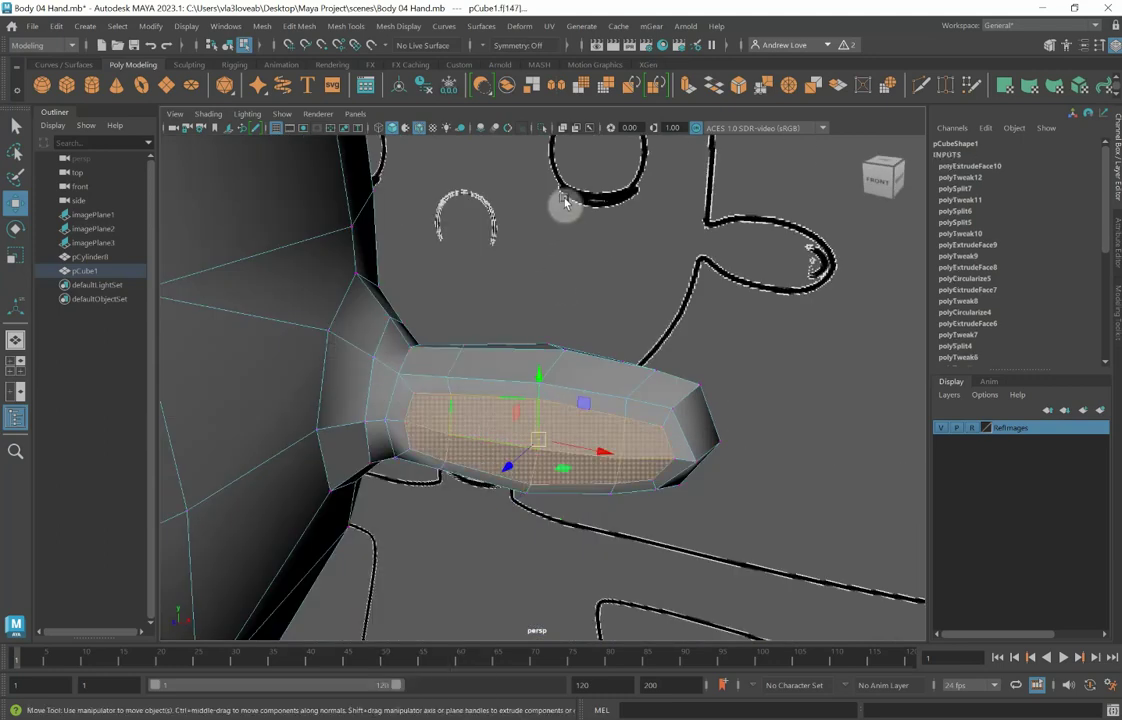
pyautogui.click(688, 86)
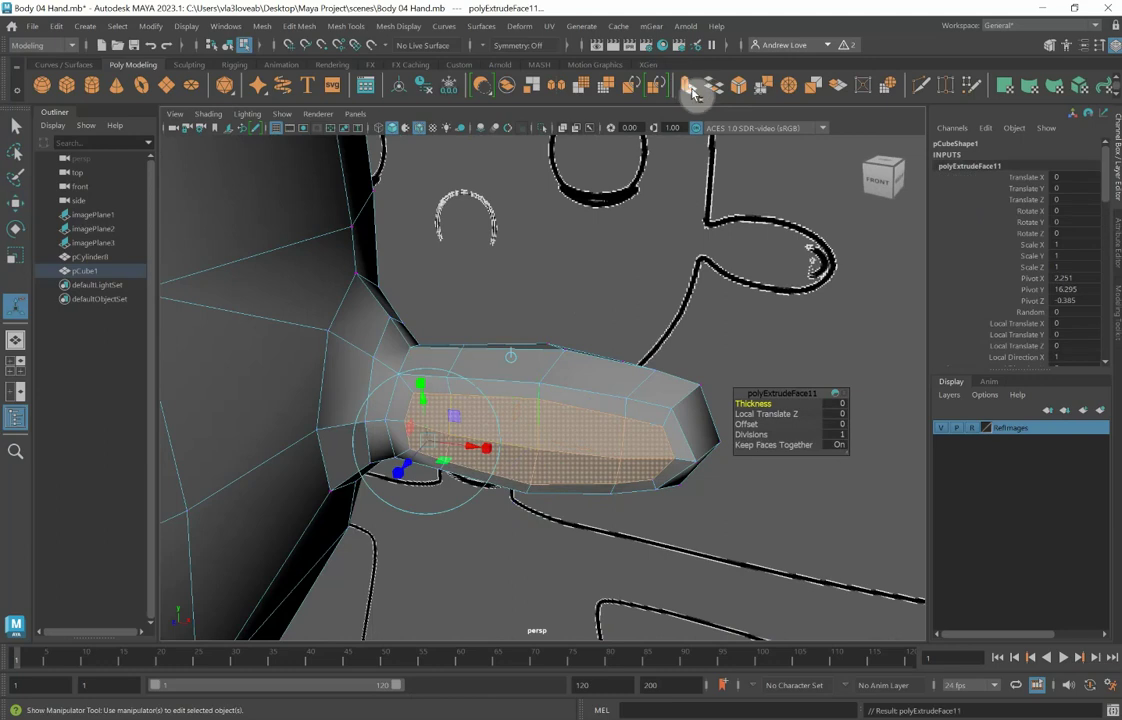
pyautogui.click(427, 439)
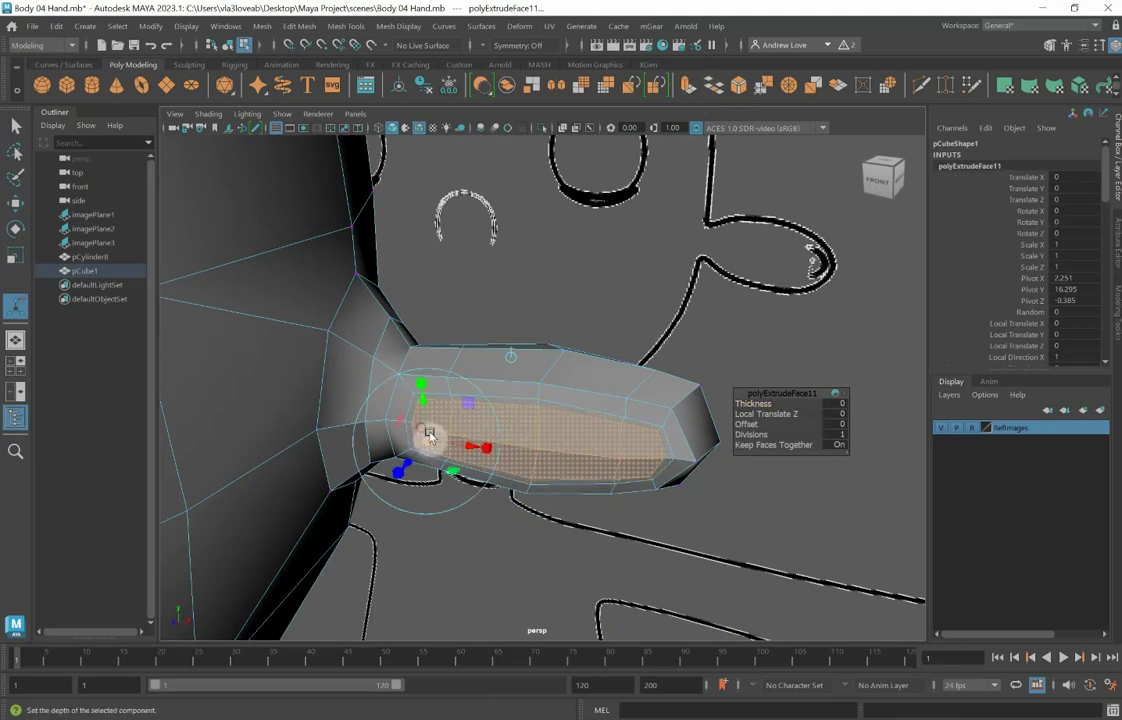
pyautogui.press('w')
pyautogui.moveTo(504, 467); pyautogui.dragTo(511, 464, button='middle')
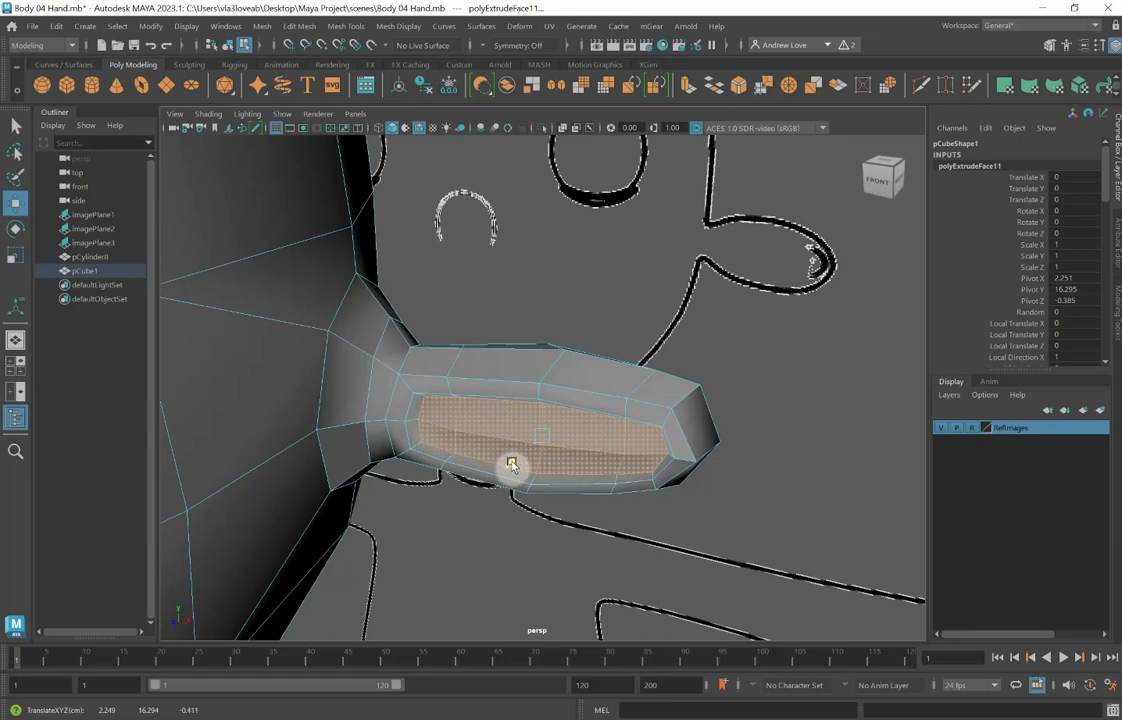
pyautogui.moveTo(511, 464); pyautogui.dragTo(512, 464)
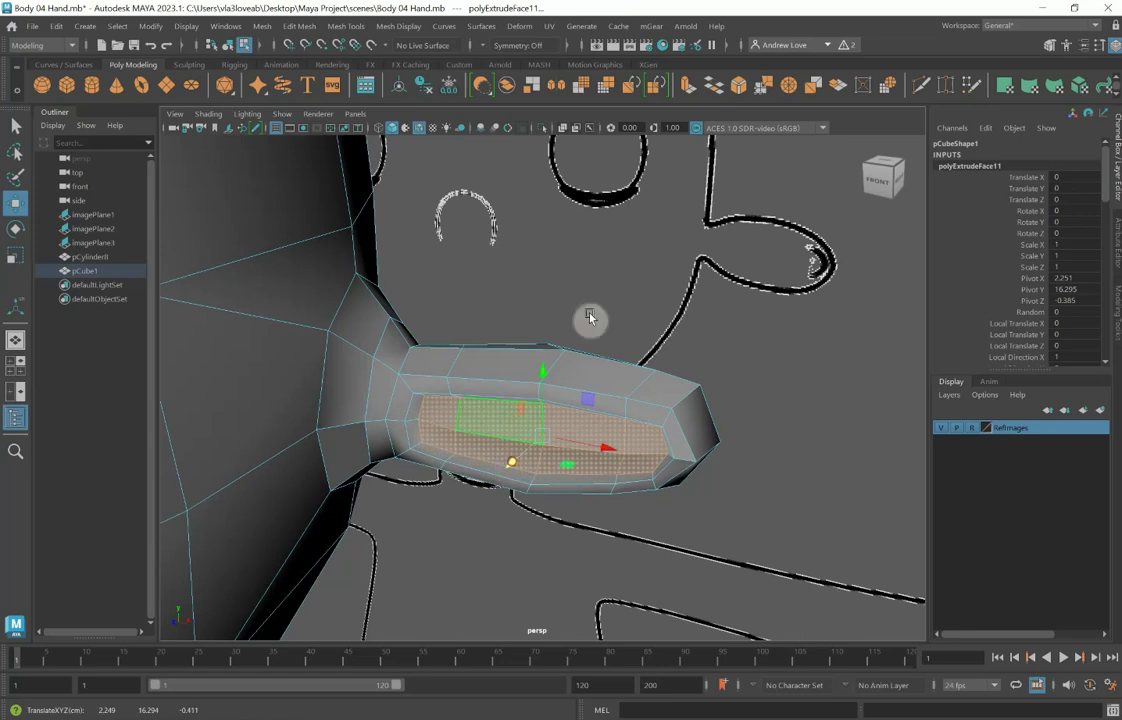
# Step: Extrude the inner ear faces again and recess them with a Local Translate Z of -0.083
pyautogui.click(688, 86)
pyautogui.moveTo(411, 463); pyautogui.dragTo(433, 451)
pyautogui.keyDown('alt'); pyautogui.moveTo(536, 524); pyautogui.dragTo(494, 507); pyautogui.keyUp('alt')
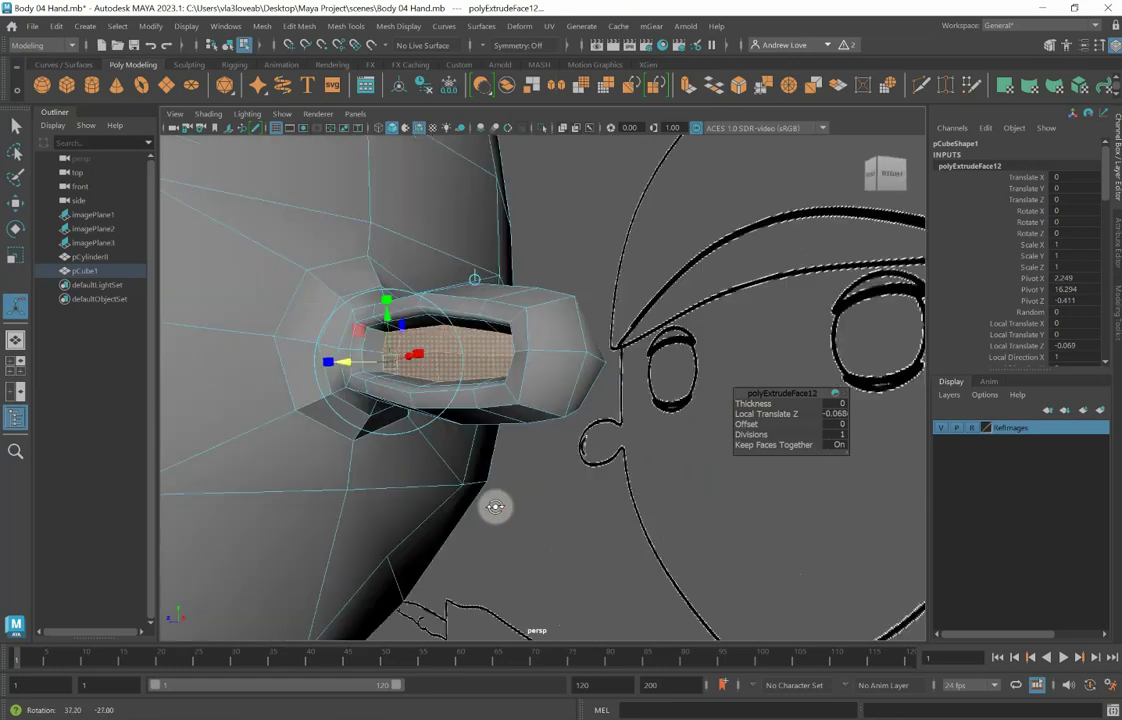
pyautogui.moveTo(345, 365); pyautogui.dragTo(352, 369)
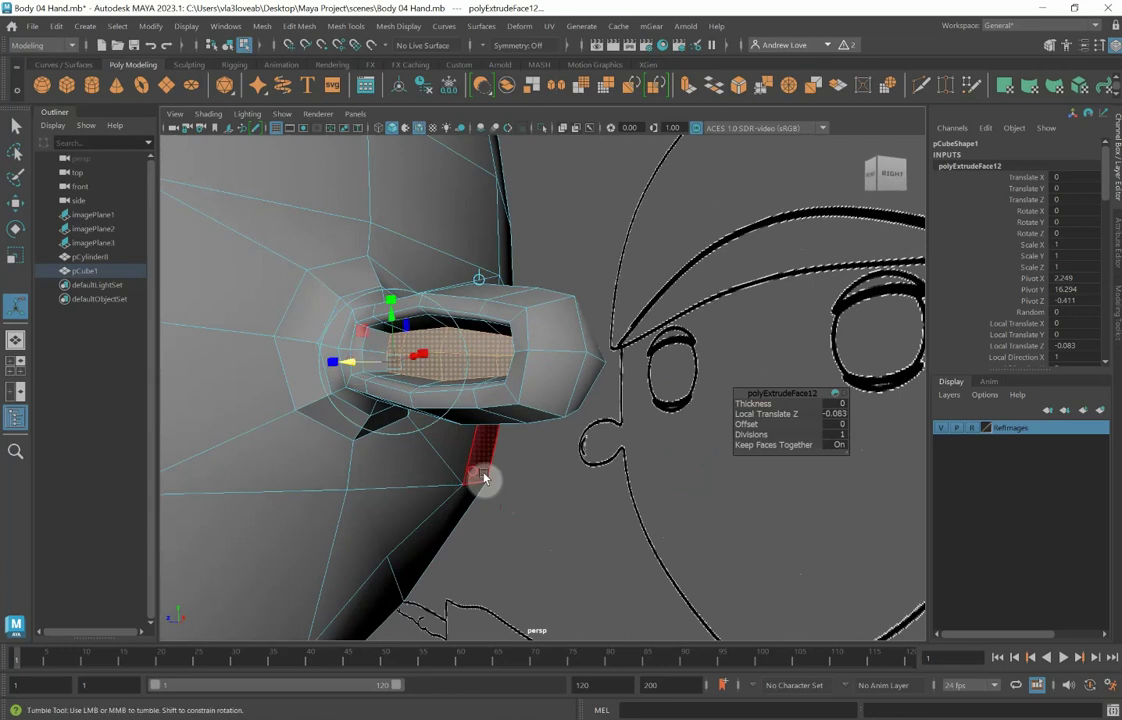
pyautogui.keyDown('alt'); pyautogui.moveTo(483, 476); pyautogui.dragTo(523, 471); pyautogui.keyUp('alt')
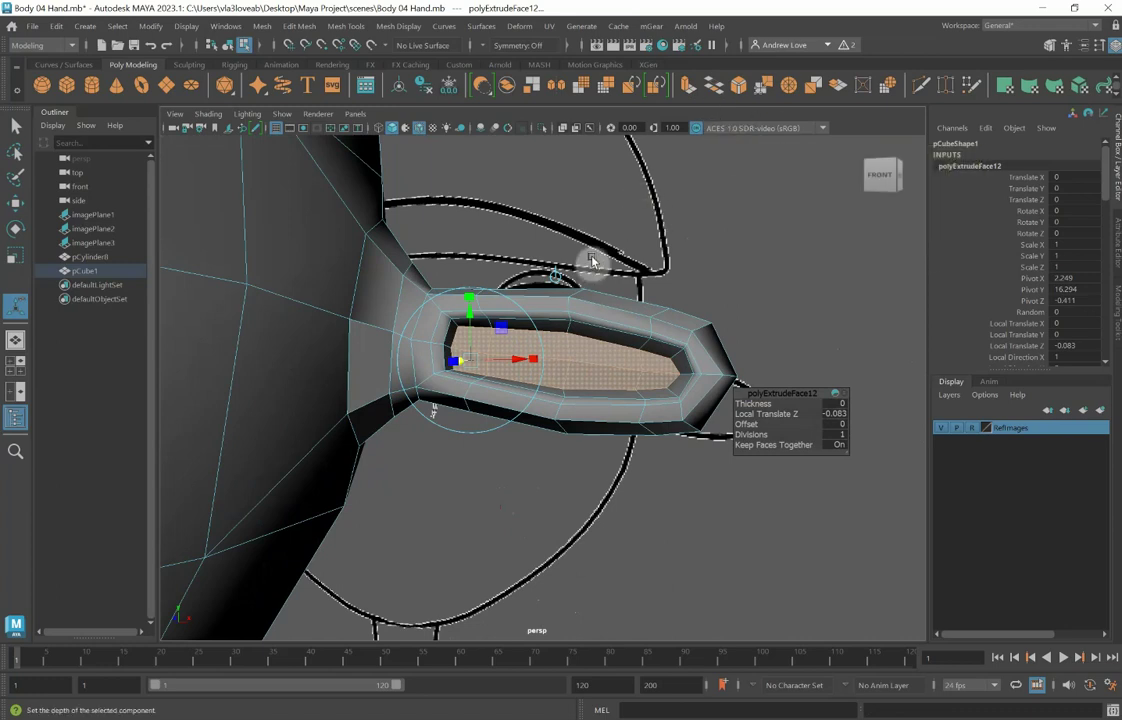
# Step: Preview the mesh smoothed and examine the recessed ear close up and together with the whole head
pyautogui.press('3')
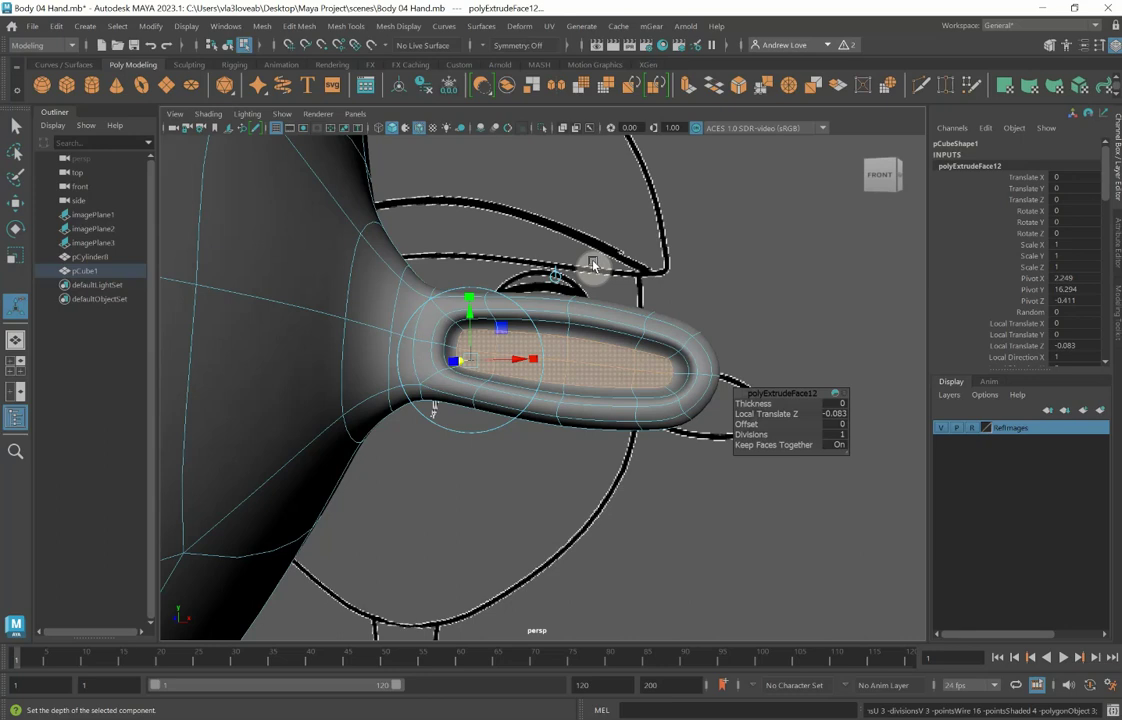
pyautogui.scroll(-10, 576, 528)
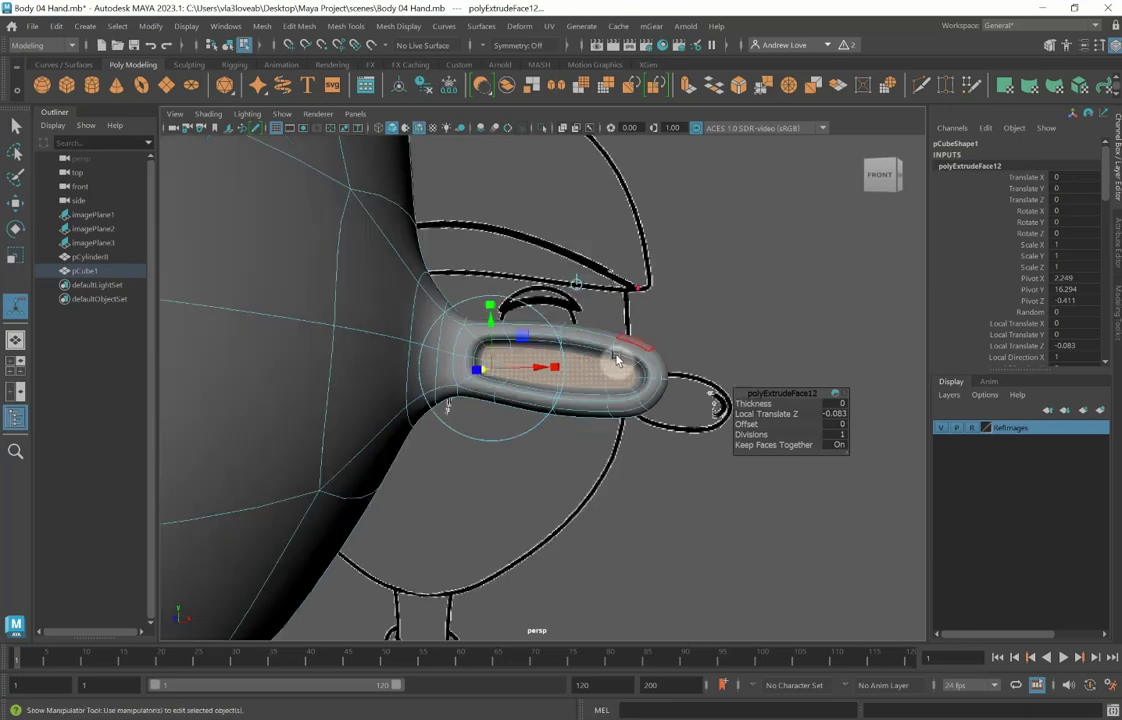
pyautogui.moveTo(567, 503)
pyautogui.keyDown('alt'); pyautogui.mouseDown()
pyautogui.moveTo(591, 502)
pyautogui.moveTo(581, 529)
pyautogui.moveTo(576, 502)
pyautogui.mouseUp(); pyautogui.keyUp('alt')
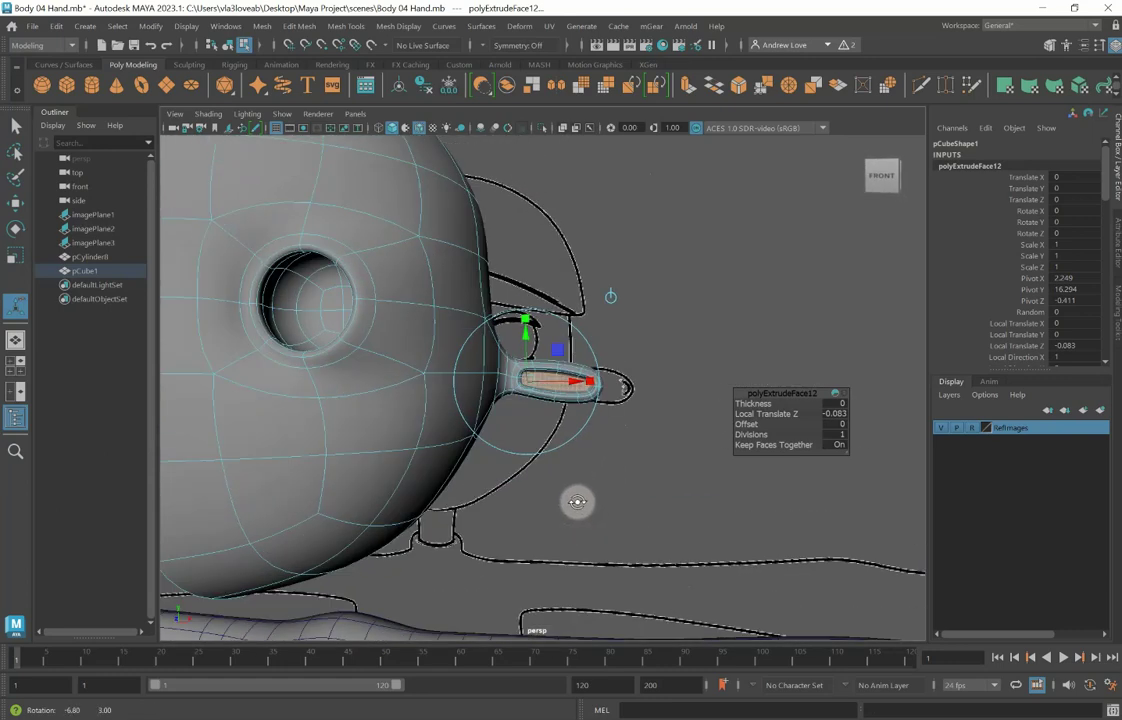
pyautogui.scroll(5, 576, 507)
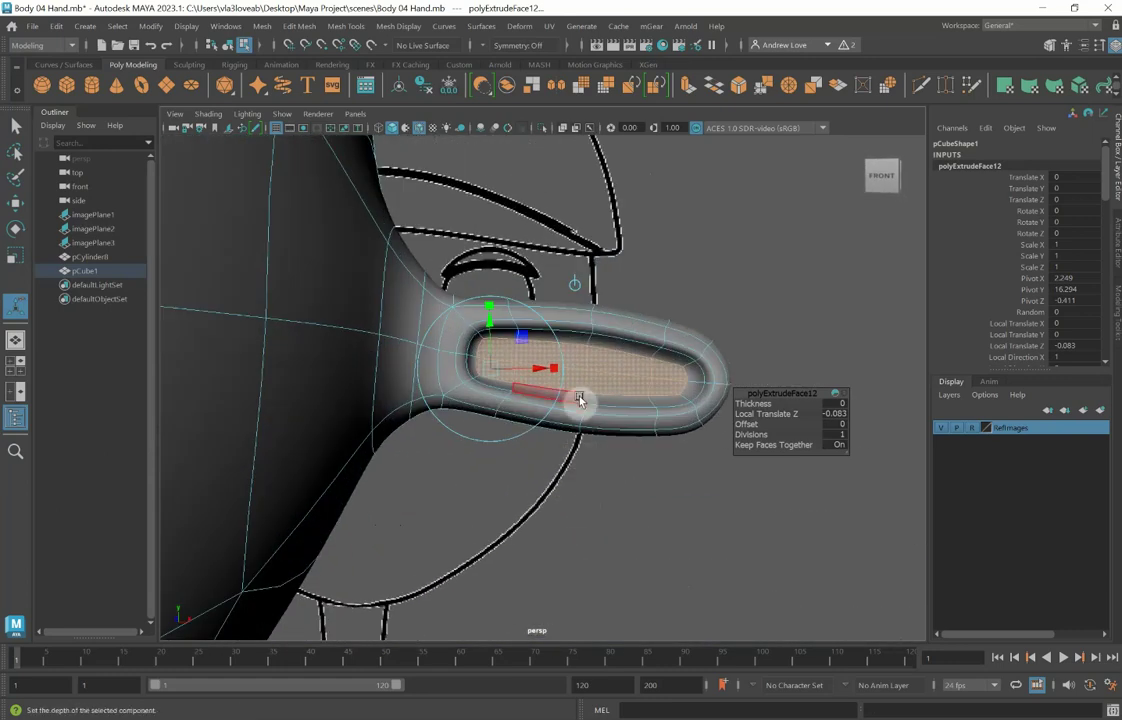
# Step: In wireframe display, select the ring of vertices around the ear's middle and scale it up uniformly
pyautogui.moveTo(578, 396); pyautogui.dragTo(521, 334, button='right')
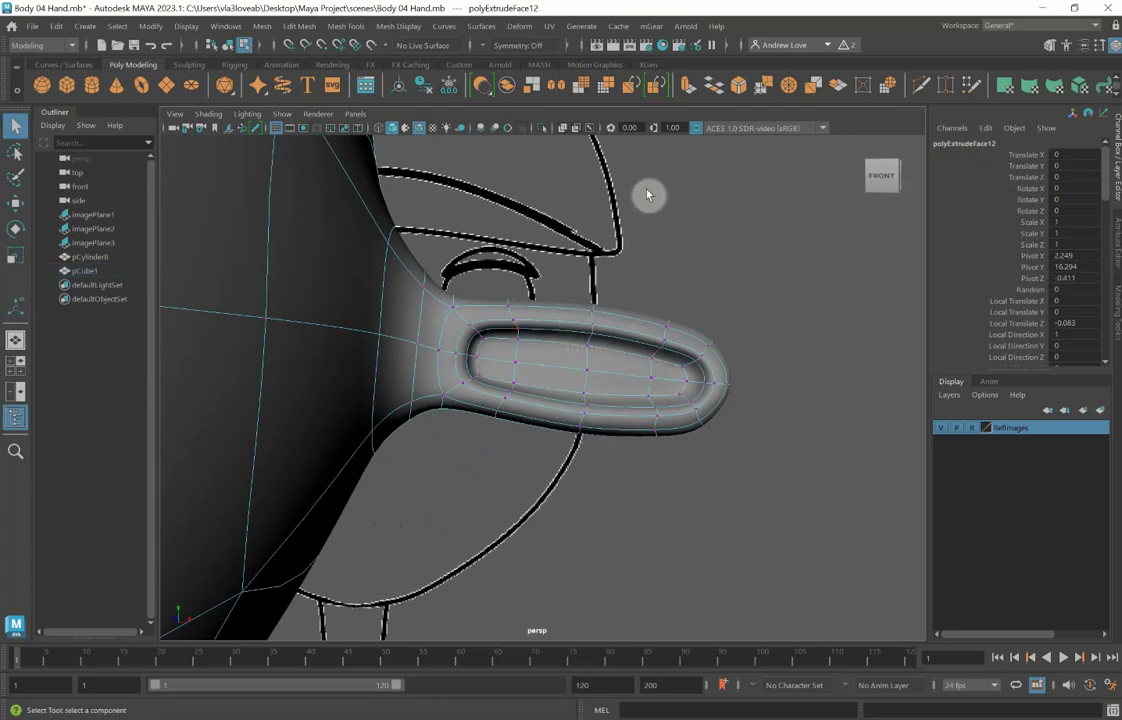
pyautogui.press('4')
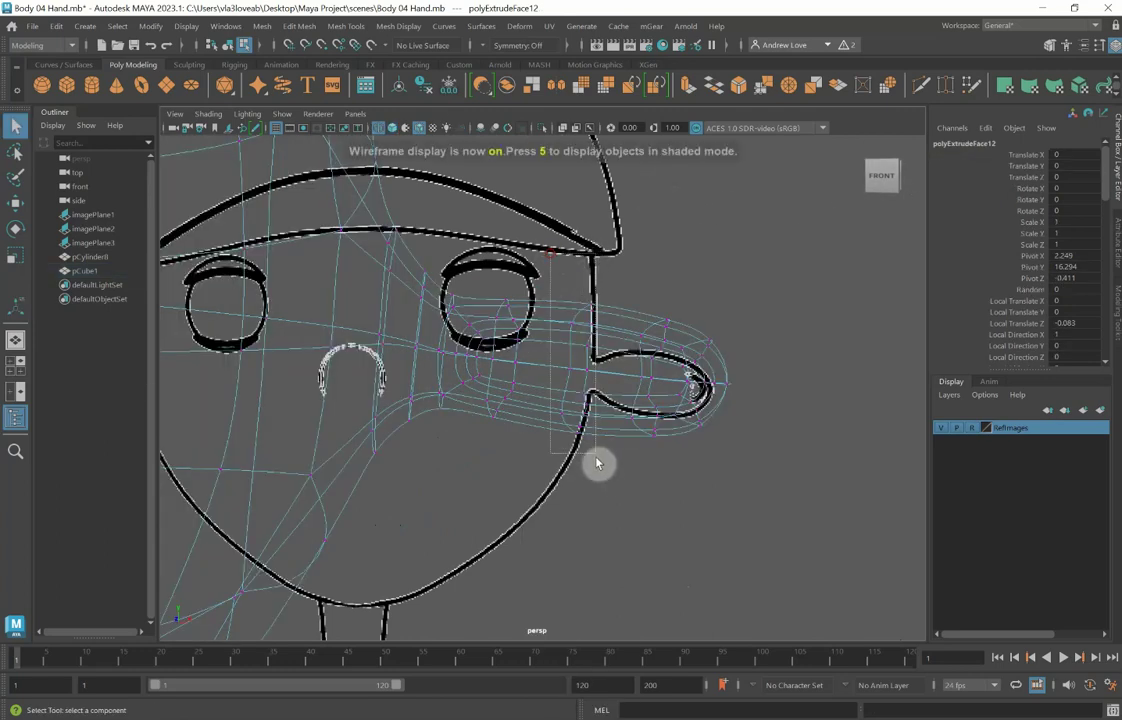
pyautogui.moveTo(598, 462); pyautogui.dragTo(598, 462)
pyautogui.press('r')
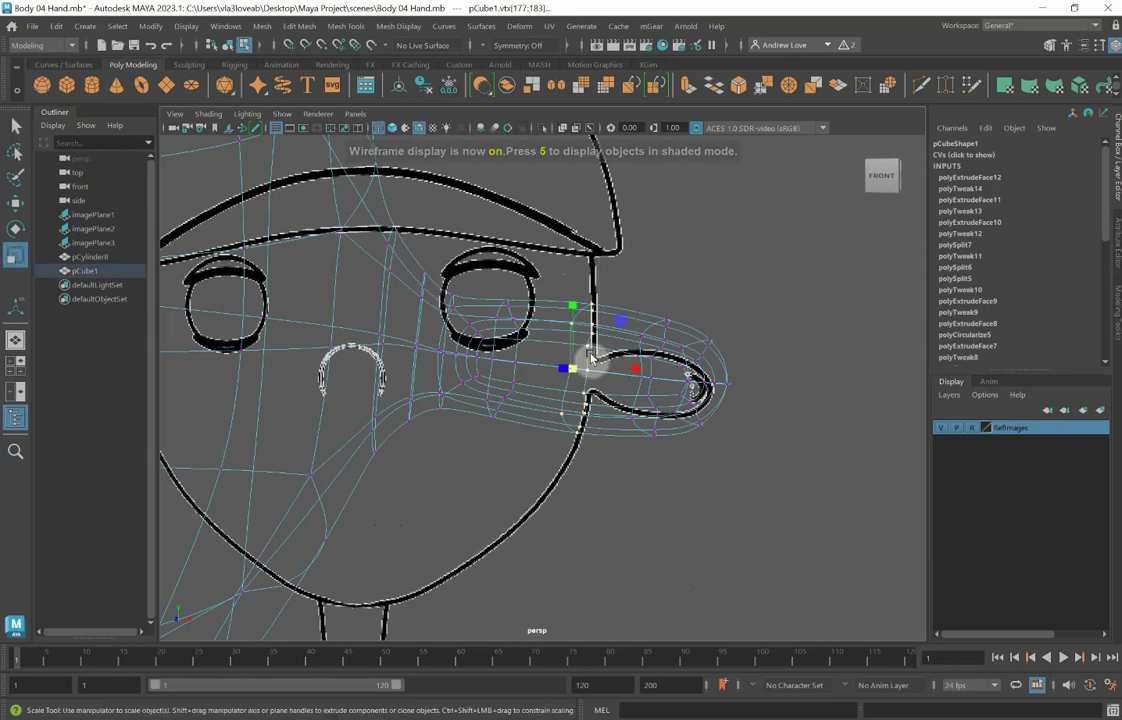
pyautogui.moveTo(580, 374); pyautogui.dragTo(587, 372)
# Step: Scale up the edge loop around the ear near its base uniformly by about 1.139
pyautogui.moveTo(512, 333); pyautogui.dragTo(501, 282, button='right')
pyautogui.doubleClick(497, 337)
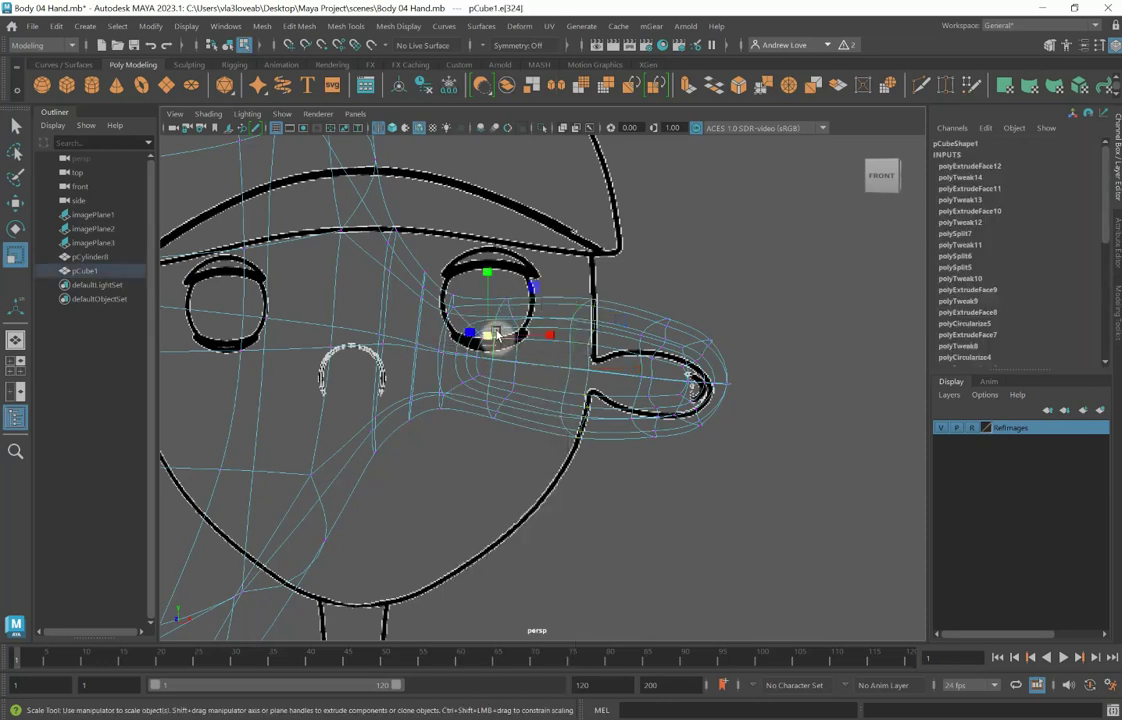
pyautogui.moveTo(494, 357); pyautogui.dragTo(504, 364)
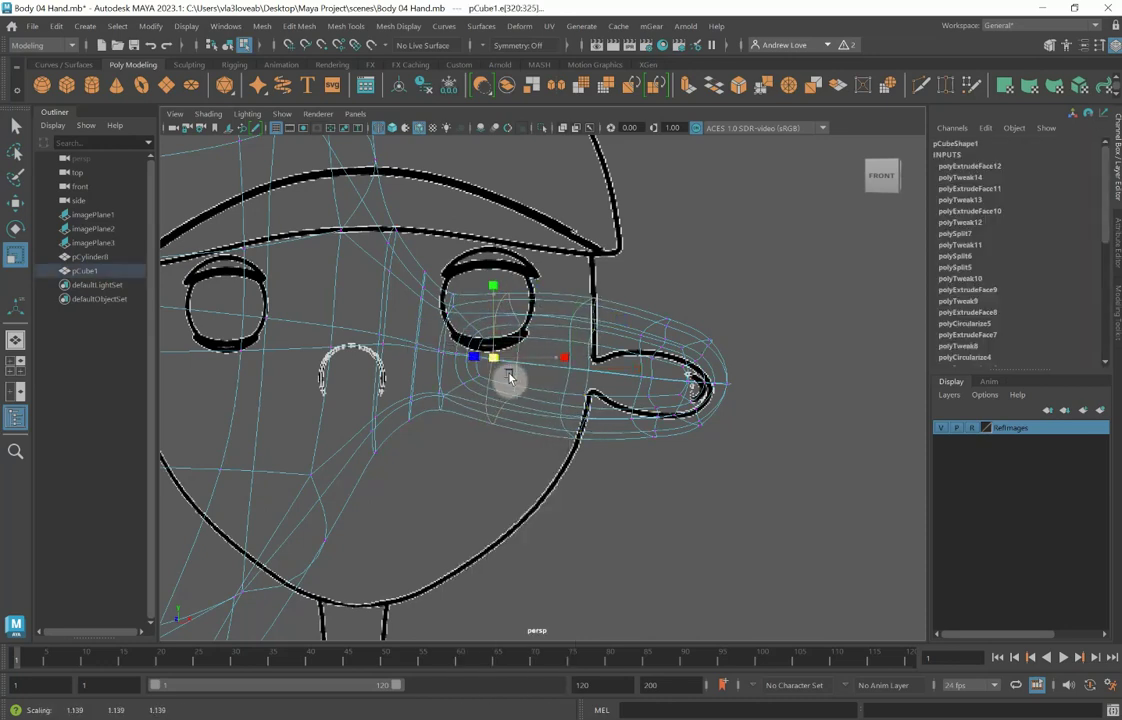
# Step: Enlarge the ear's middle edge loop slightly and try scaling the edge loop near the ear's tip
pyautogui.doubleClick(577, 366)
pyautogui.click(578, 370)
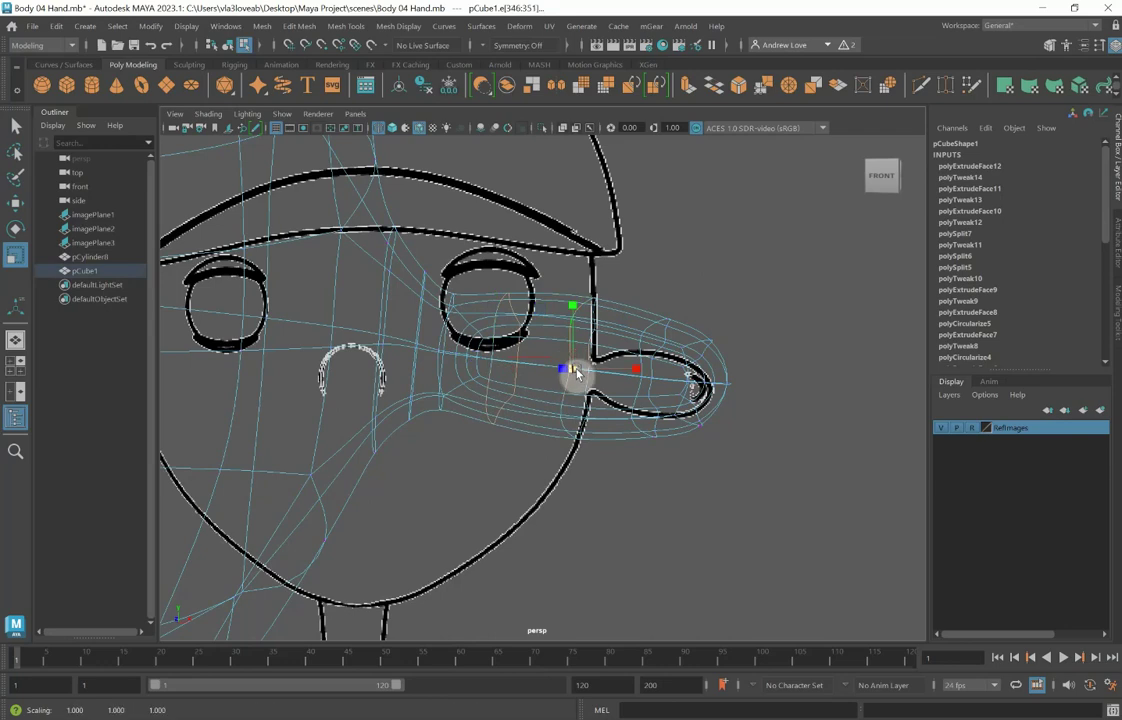
pyautogui.click(648, 333)
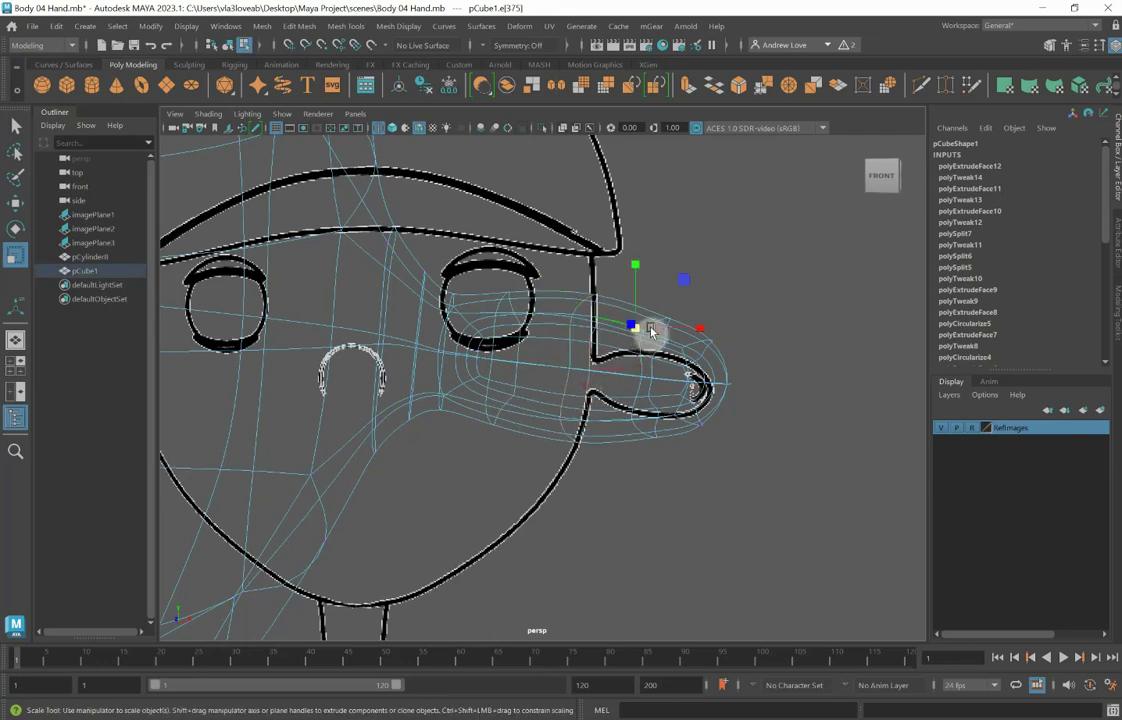
pyautogui.doubleClick(655, 385)
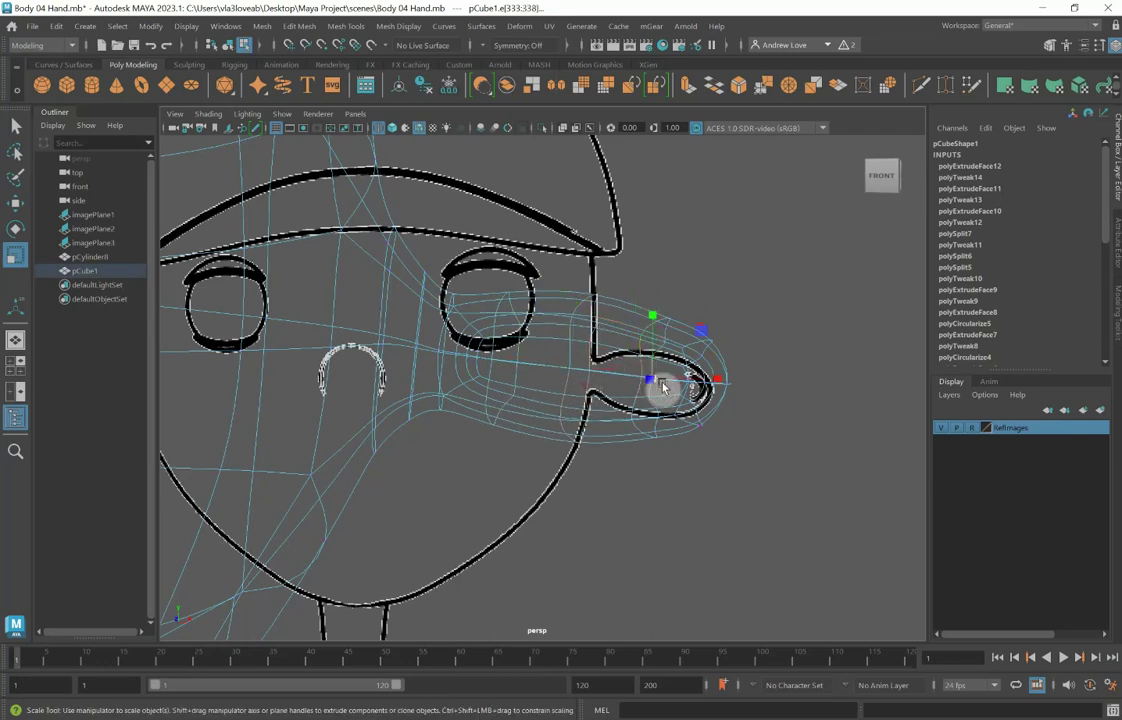
pyautogui.keyDown('alt'); pyautogui.moveTo(671, 496); pyautogui.dragTo(667, 472); pyautogui.keyUp('alt')
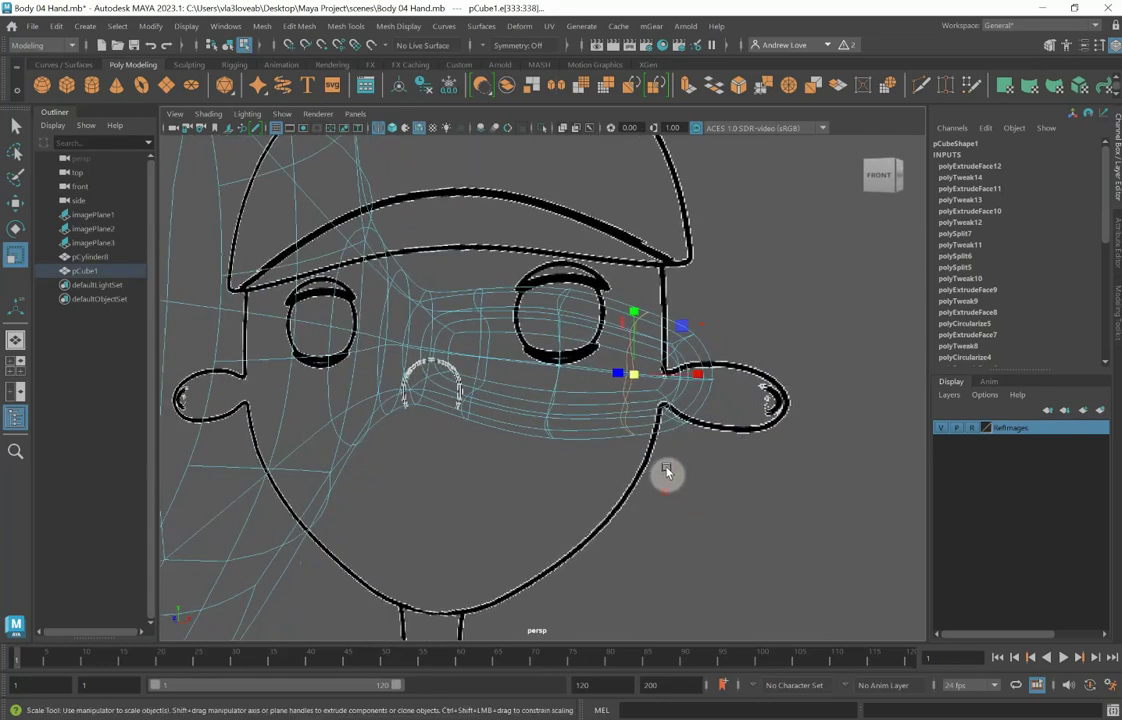
pyautogui.moveTo(635, 377); pyautogui.dragTo(643, 406)
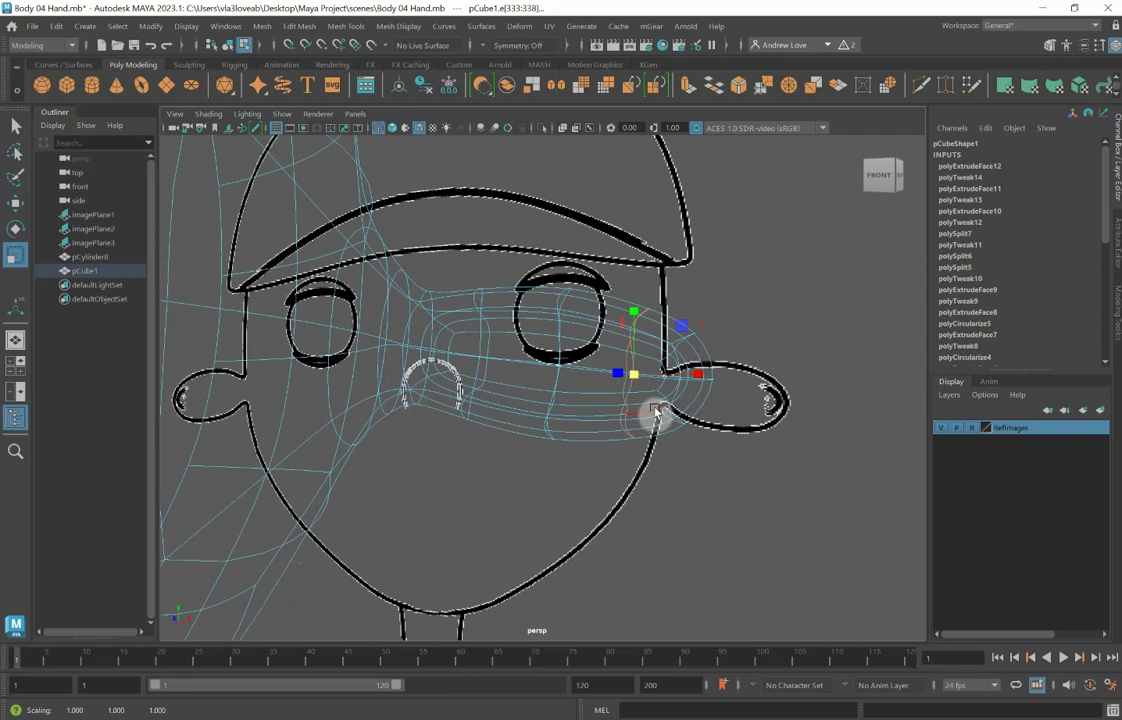
# Step: Return the head mesh to object selection with unsmoothed, shaded display and bring the whole head into view
pyautogui.press('1')
pyautogui.moveTo(549, 314); pyautogui.dragTo(601, 288, button='right')
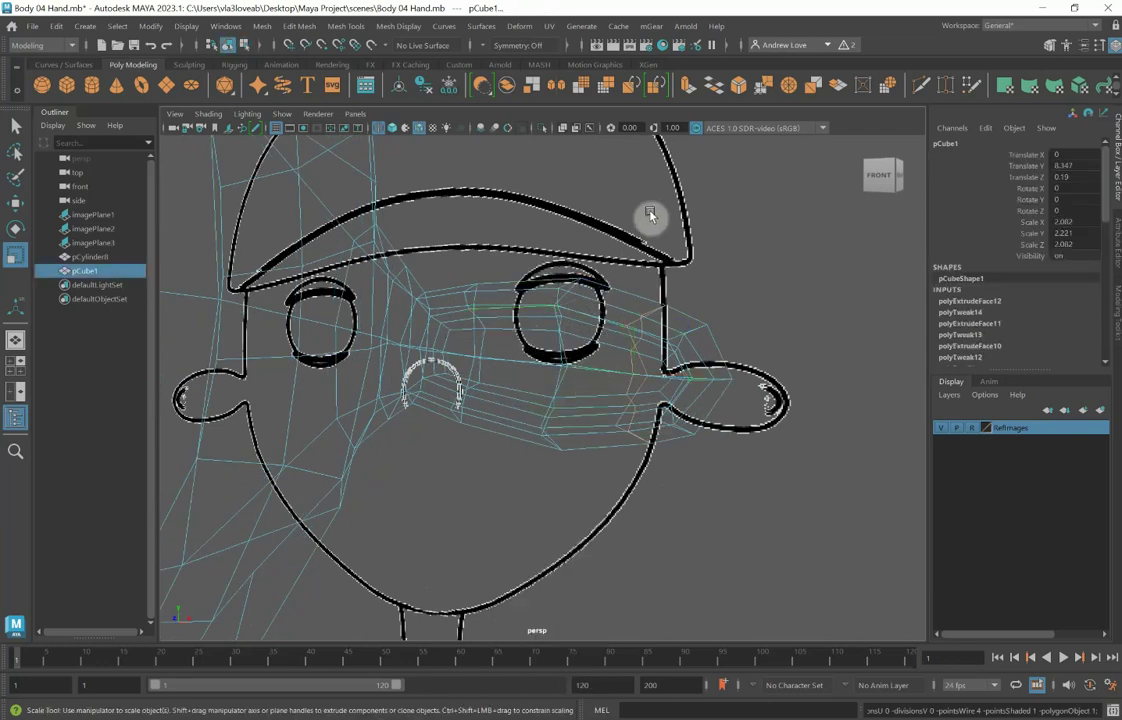
pyautogui.press('5')
pyautogui.press('f')
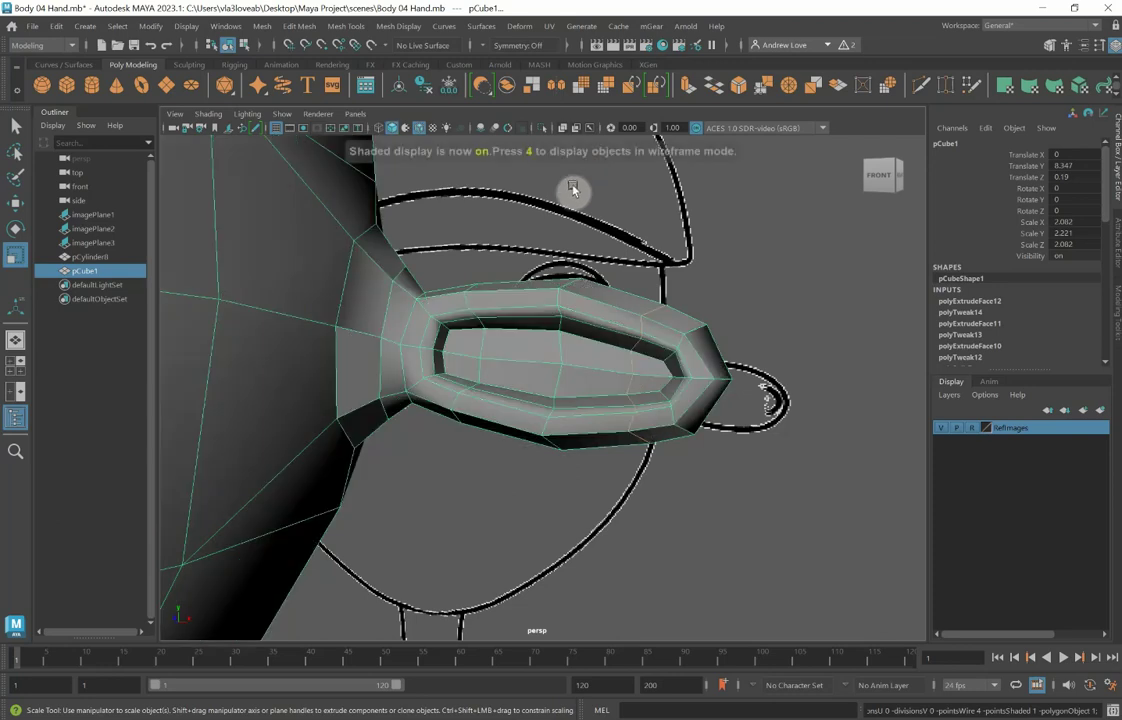
pyautogui.scroll(-4, 571, 188)
pyautogui.scroll(-3, 562, 317)
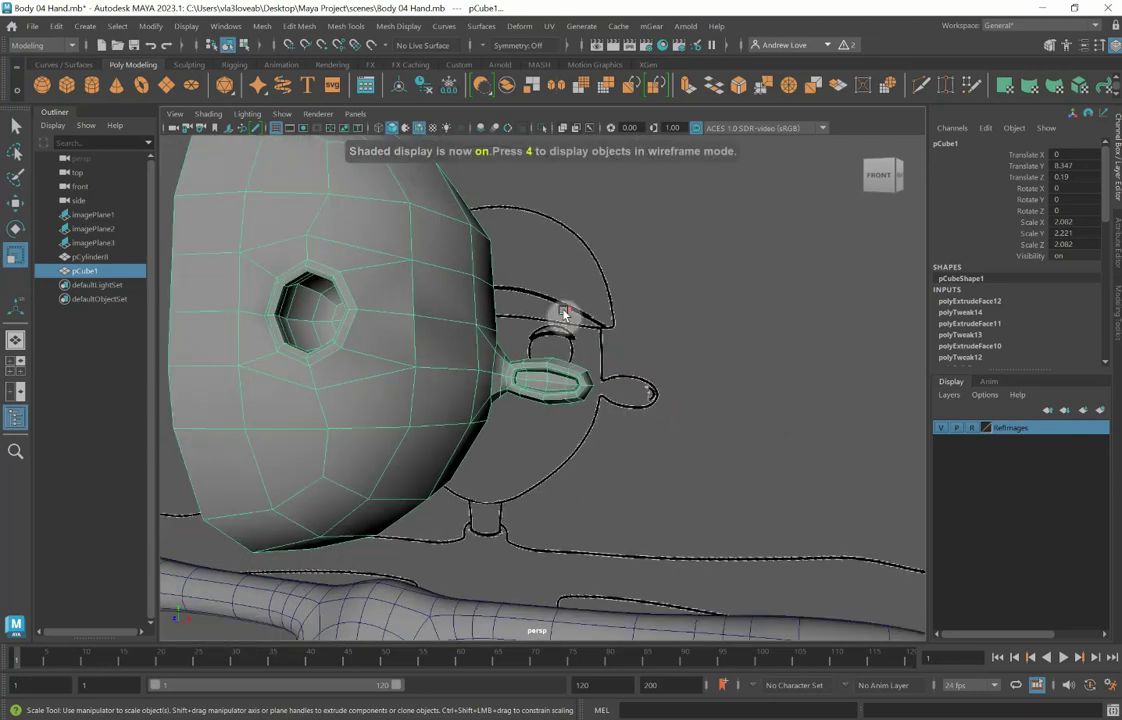
# Step: Compare the head and ear with the reference images in the four-view layout, framing the whole head from the side
pyautogui.press('space')
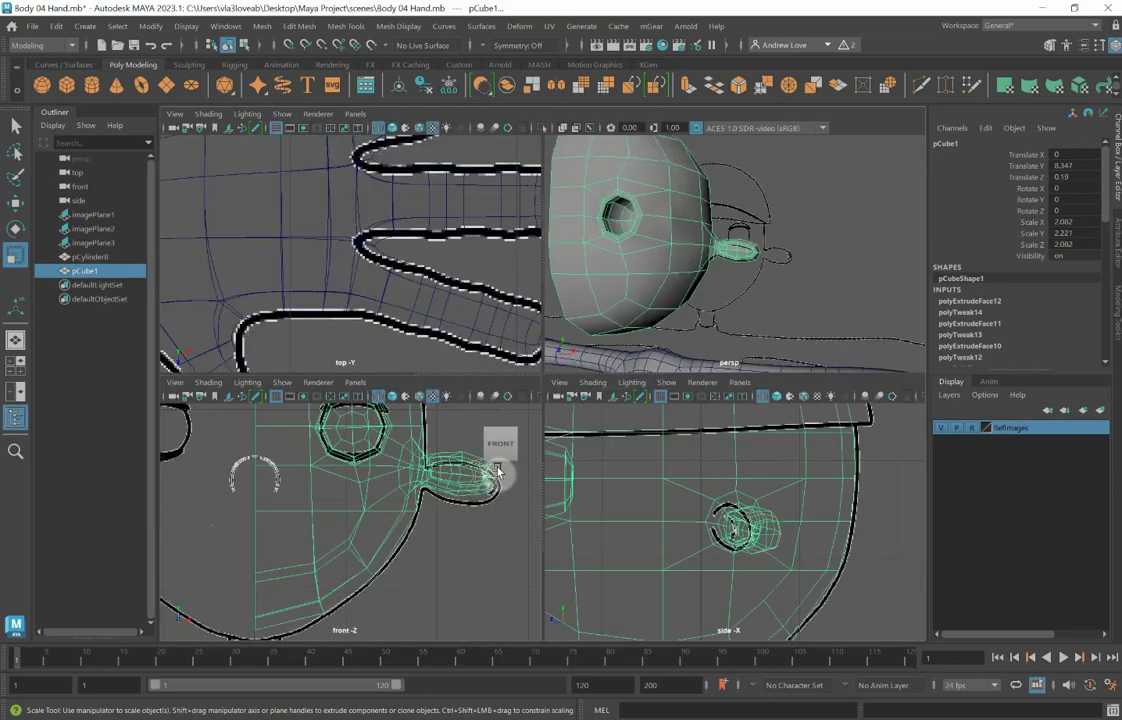
pyautogui.press('space')
pyautogui.press('space')
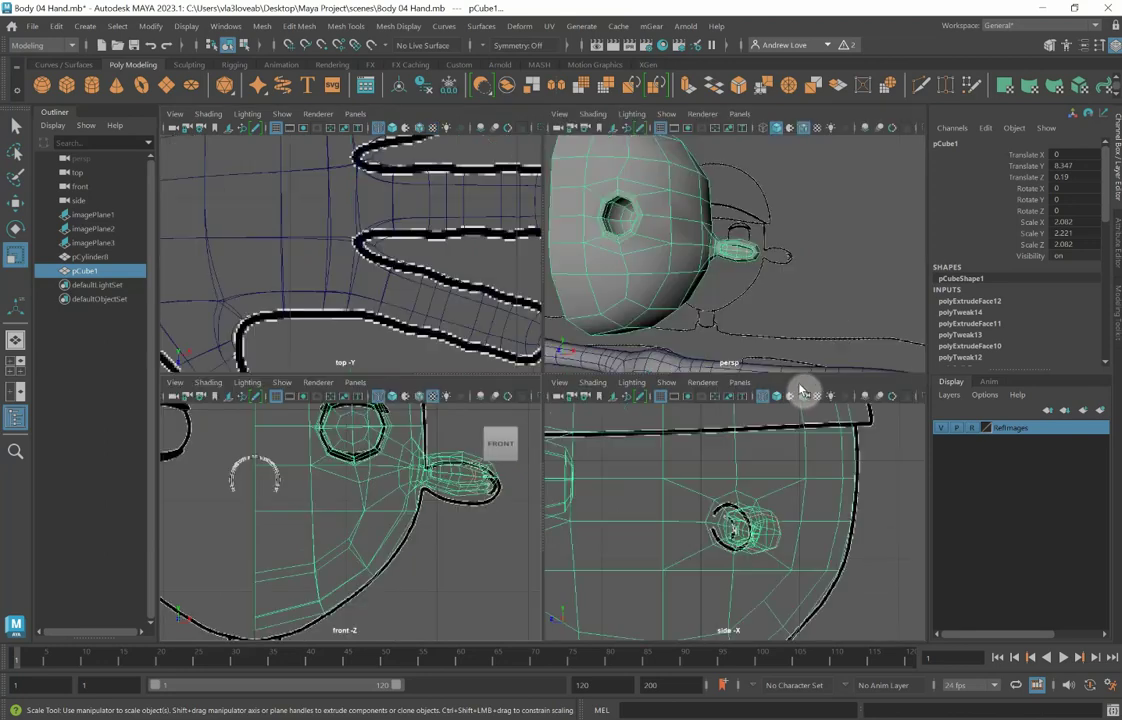
pyautogui.scroll(-3, 758, 450)
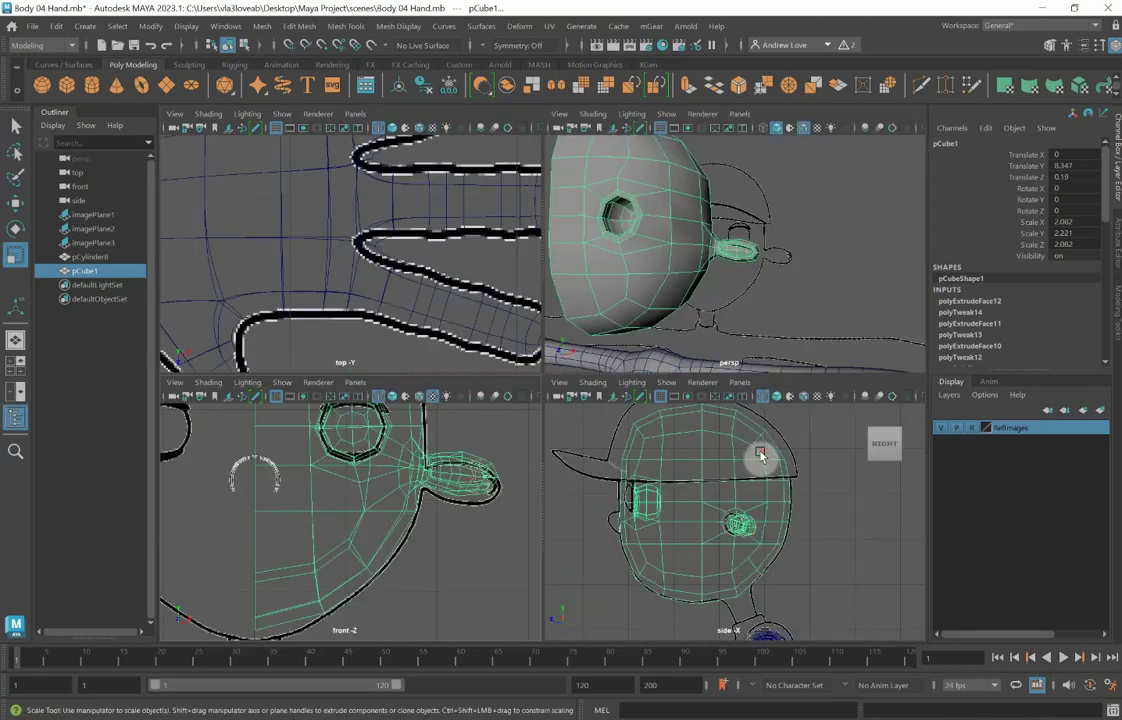
# Step: Delete the construction history of the half-head mesh
pyautogui.scroll(3, 757, 456)
pyautogui.scroll(-5, 762, 448)
pyautogui.scroll(1, 764, 448)
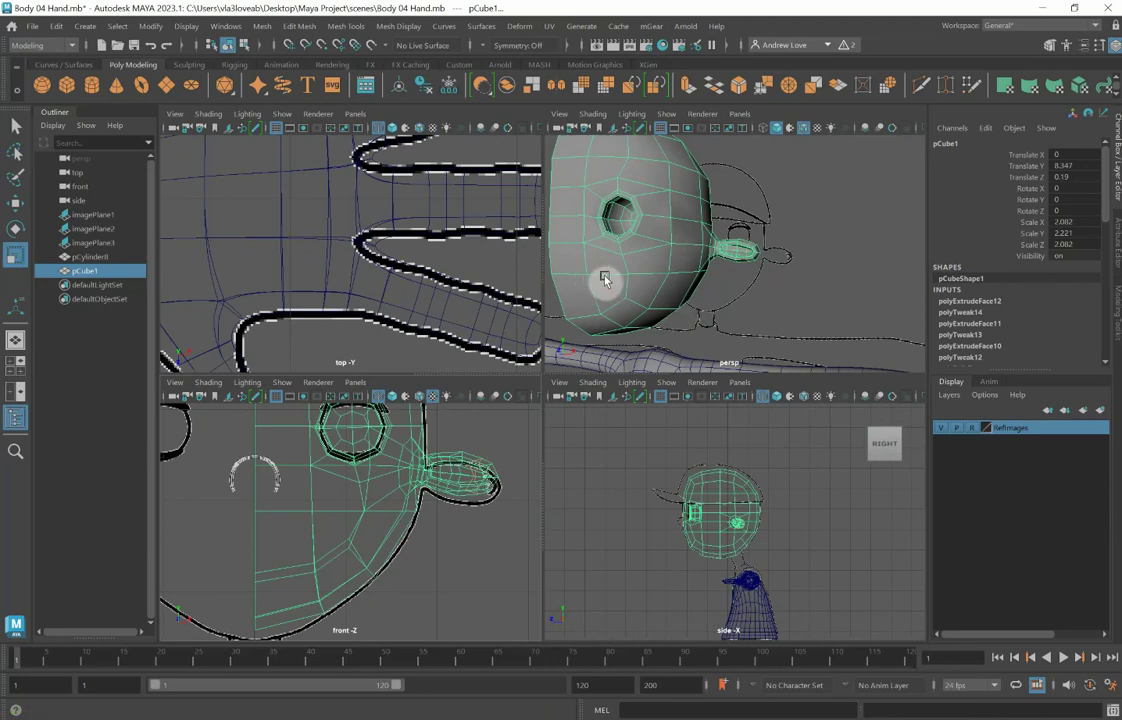
pyautogui.scroll(-6, 1036, 326)
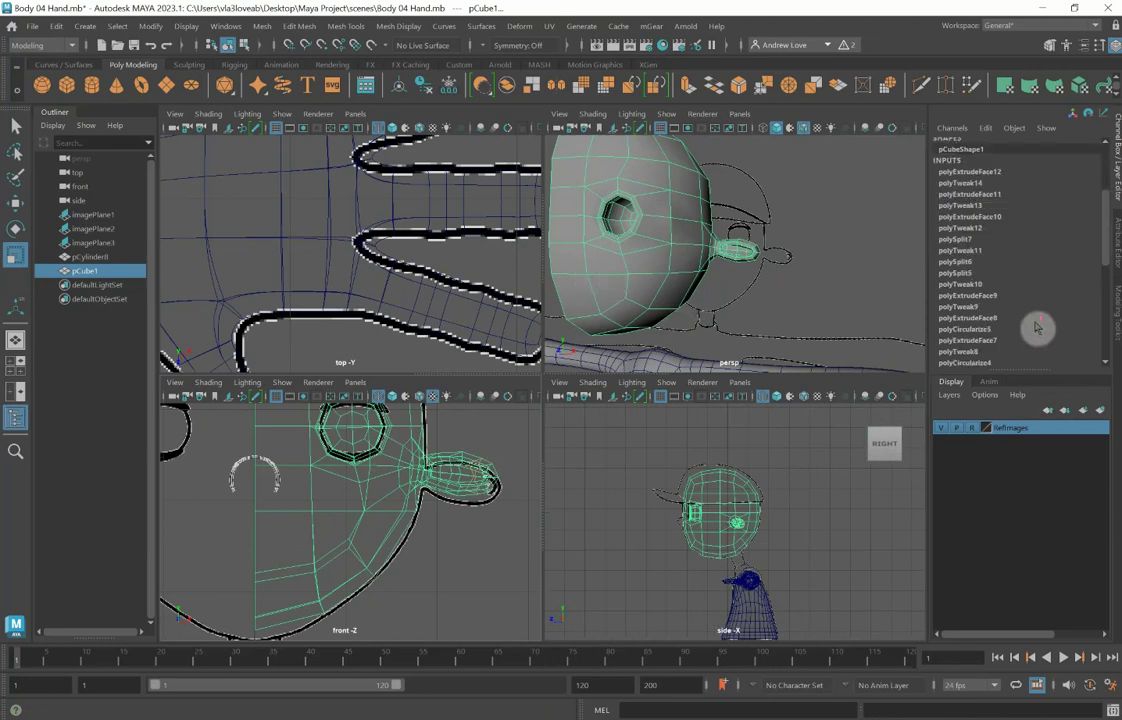
pyautogui.scroll(6, 1036, 326)
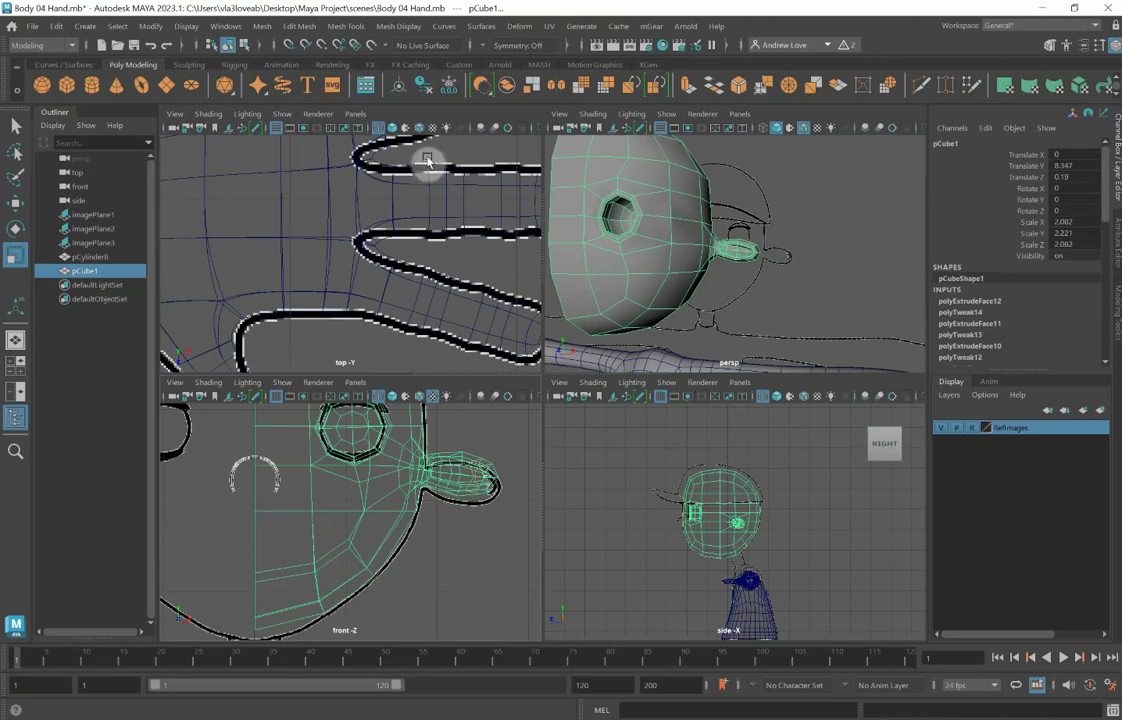
pyautogui.click(427, 88)
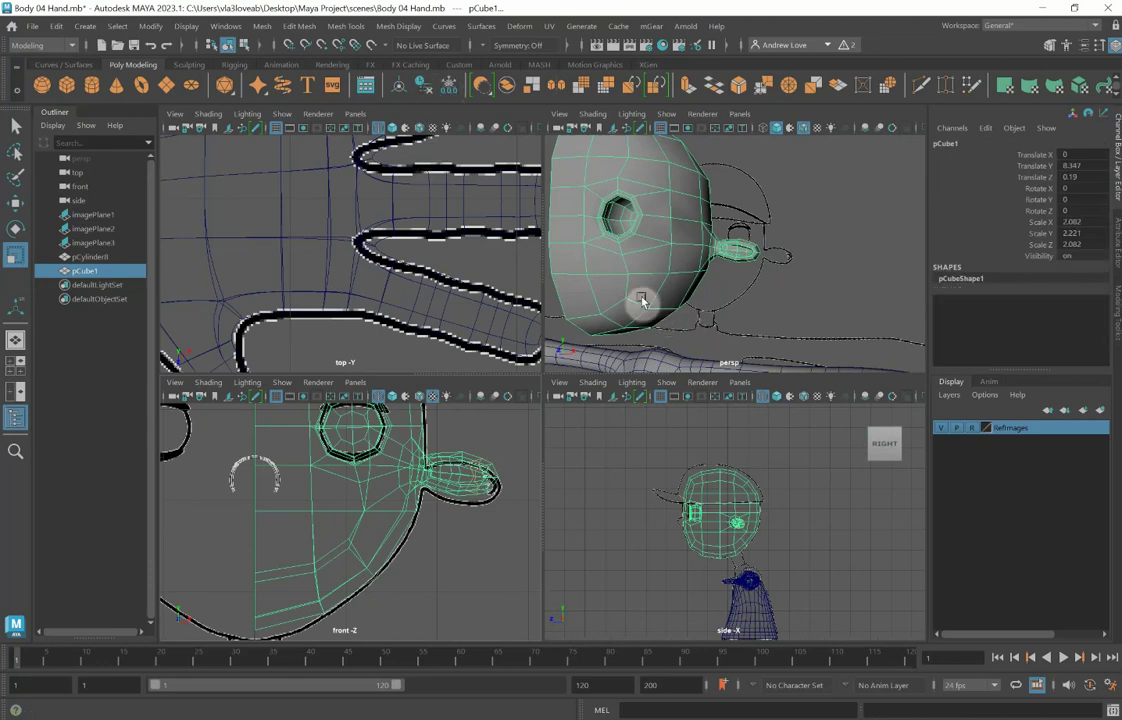
# Step: Freeze the half head's transformations and mirror it across the world X axis with the border merged
pyautogui.press('space')
pyautogui.keyDown('alt'); pyautogui.moveTo(636, 293); pyautogui.dragTo(527, 367, button='right'); pyautogui.keyUp('alt')
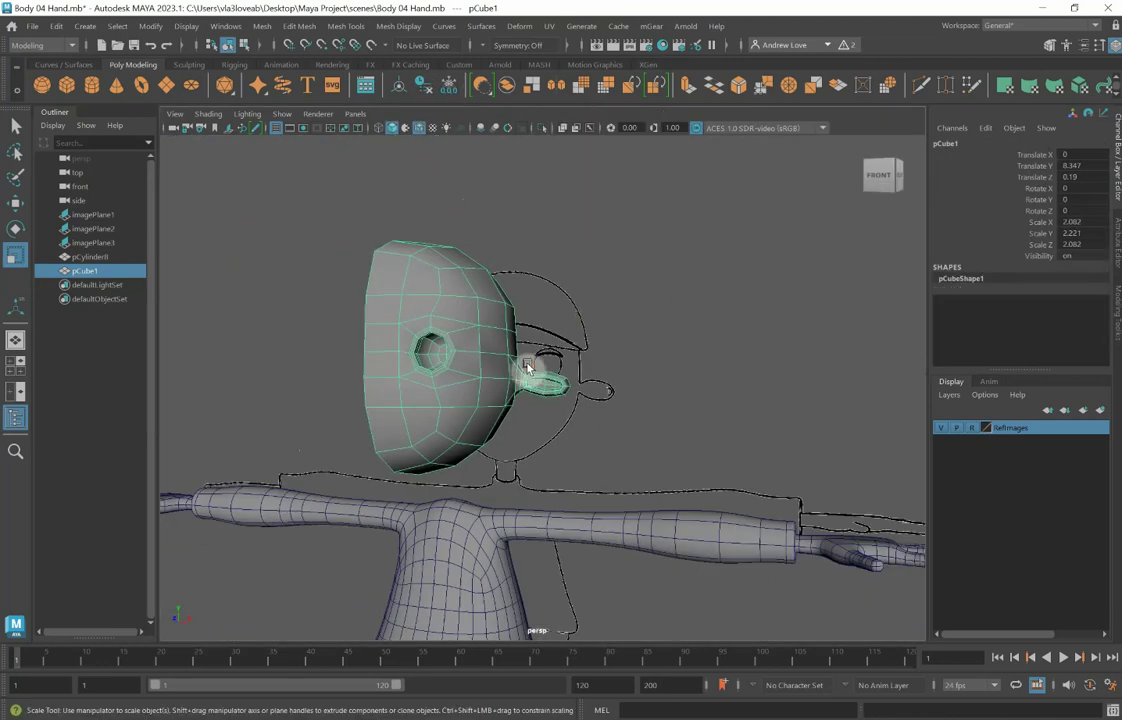
pyautogui.keyDown('alt'); pyautogui.moveTo(491, 389); pyautogui.dragTo(513, 388); pyautogui.keyUp('alt')
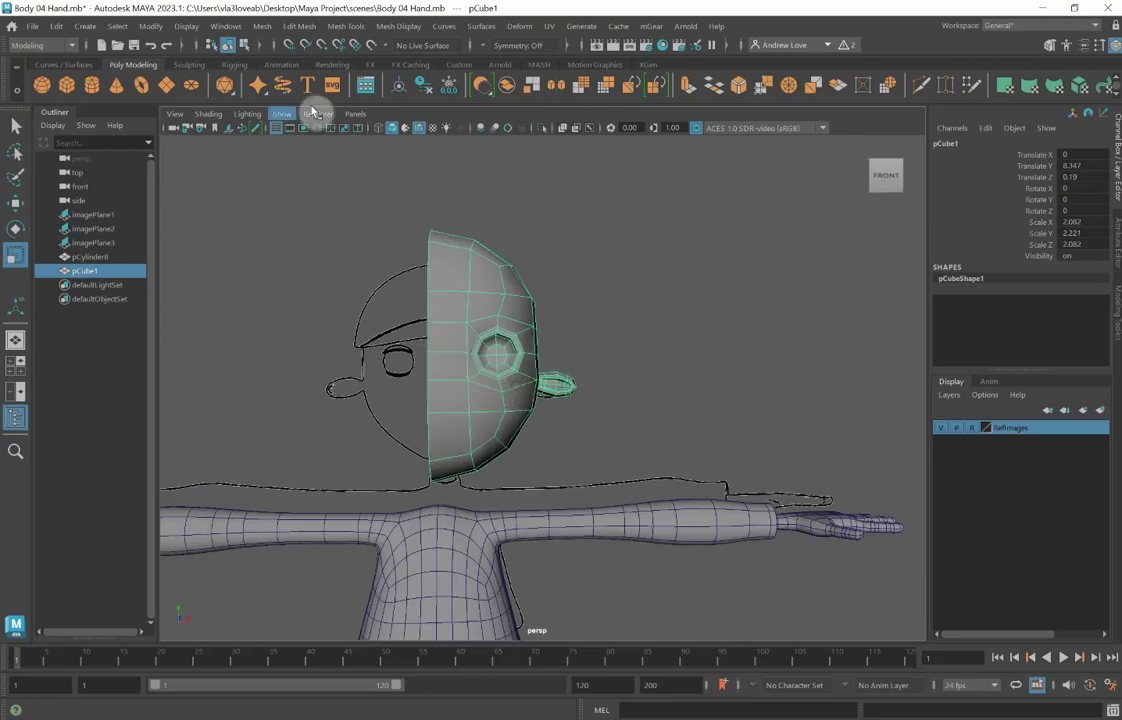
pyautogui.click(450, 89)
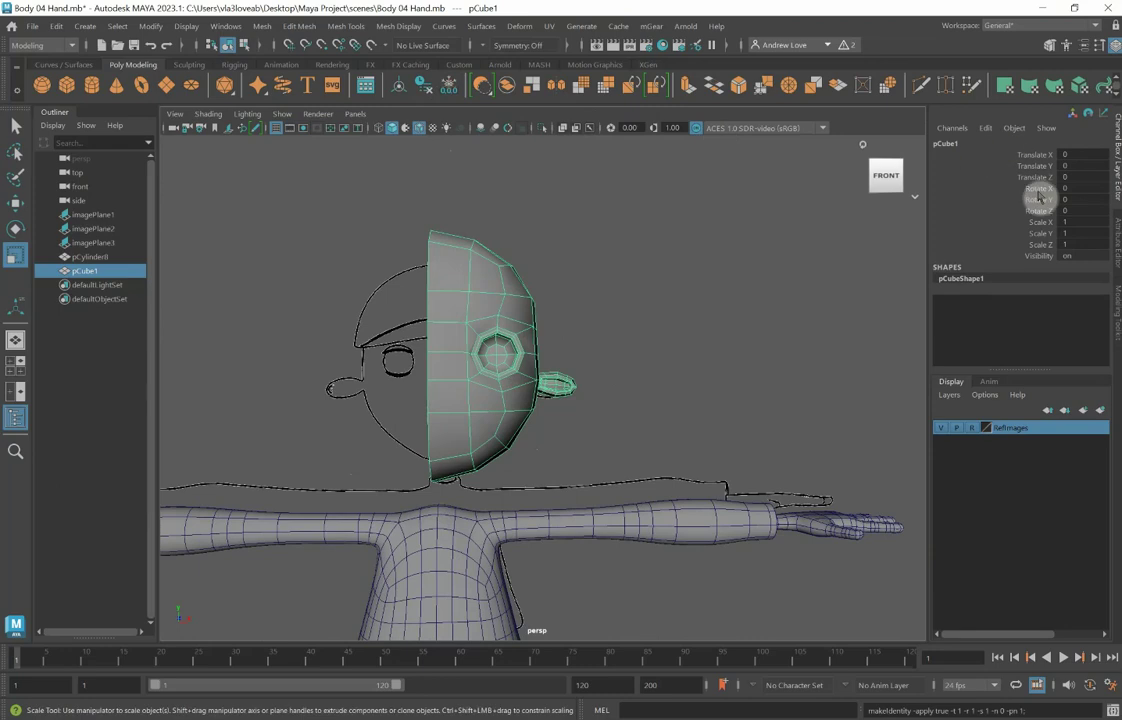
pyautogui.click(262, 26)
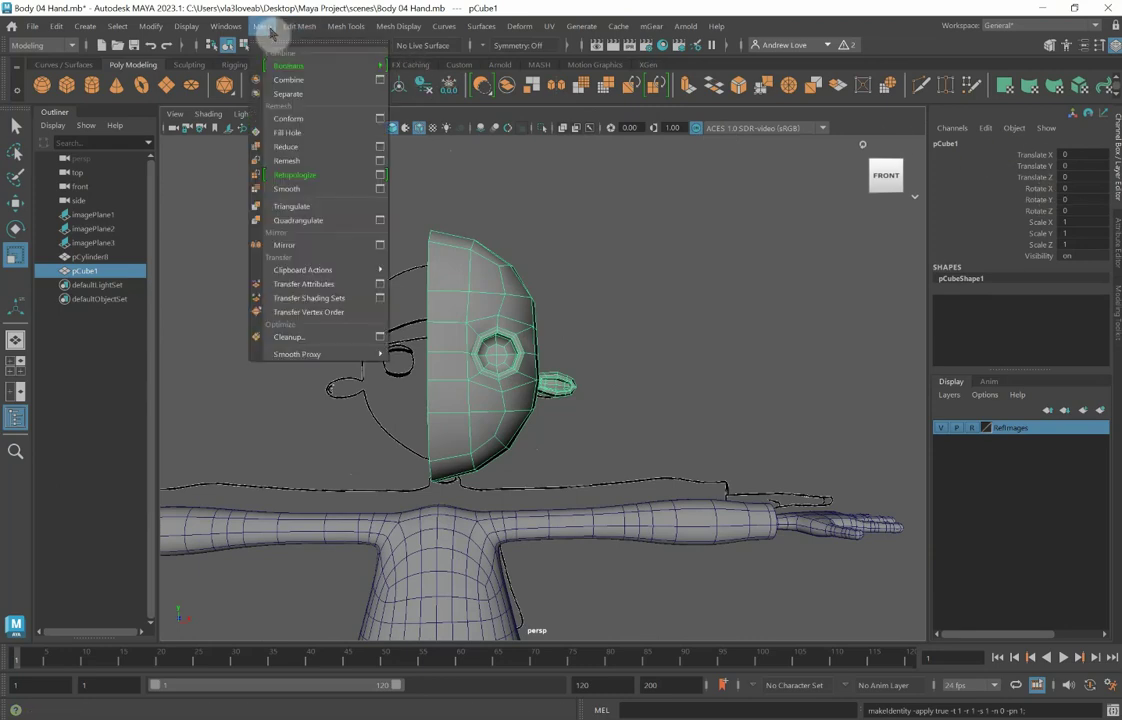
pyautogui.click(321, 247)
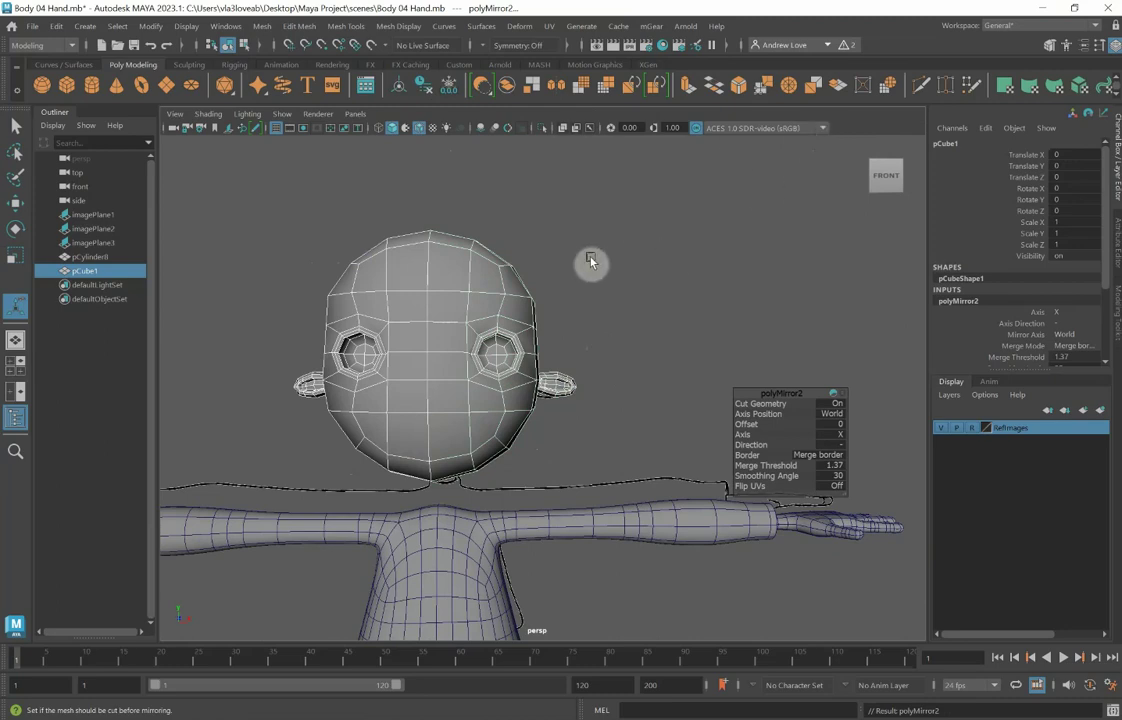
# Step: Extrude the four central faces around the nose reference and scale them down to about the nose's width
pyautogui.press('space')
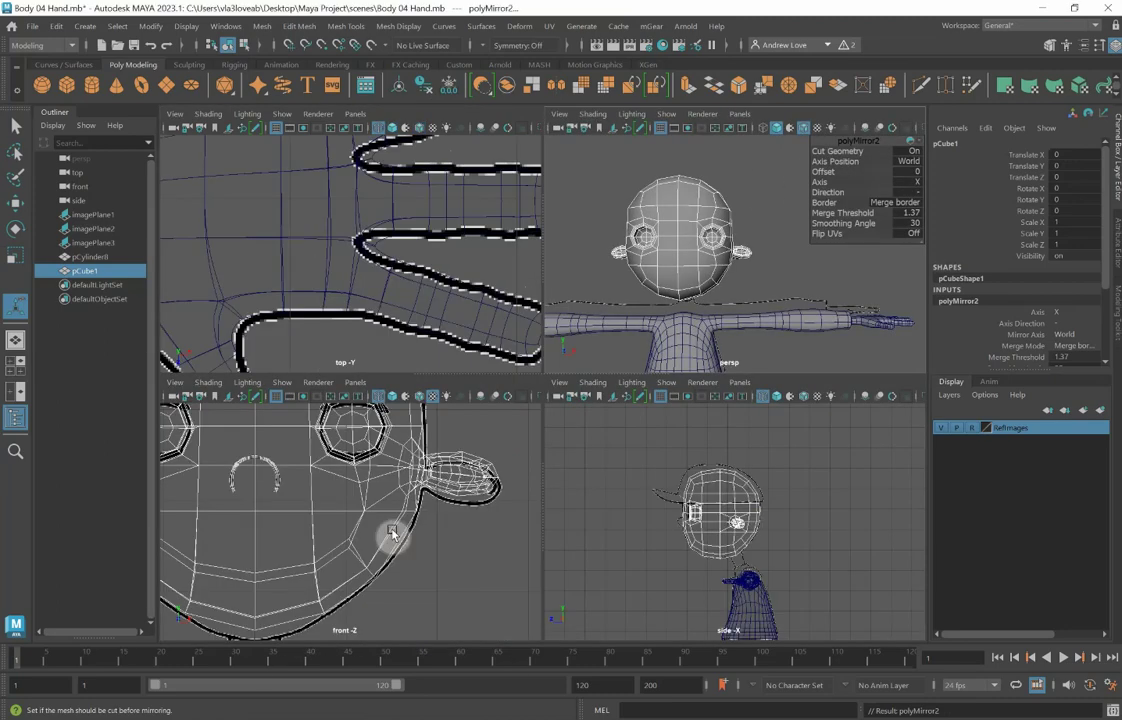
pyautogui.press('space')
pyautogui.scroll(-4, 393, 518)
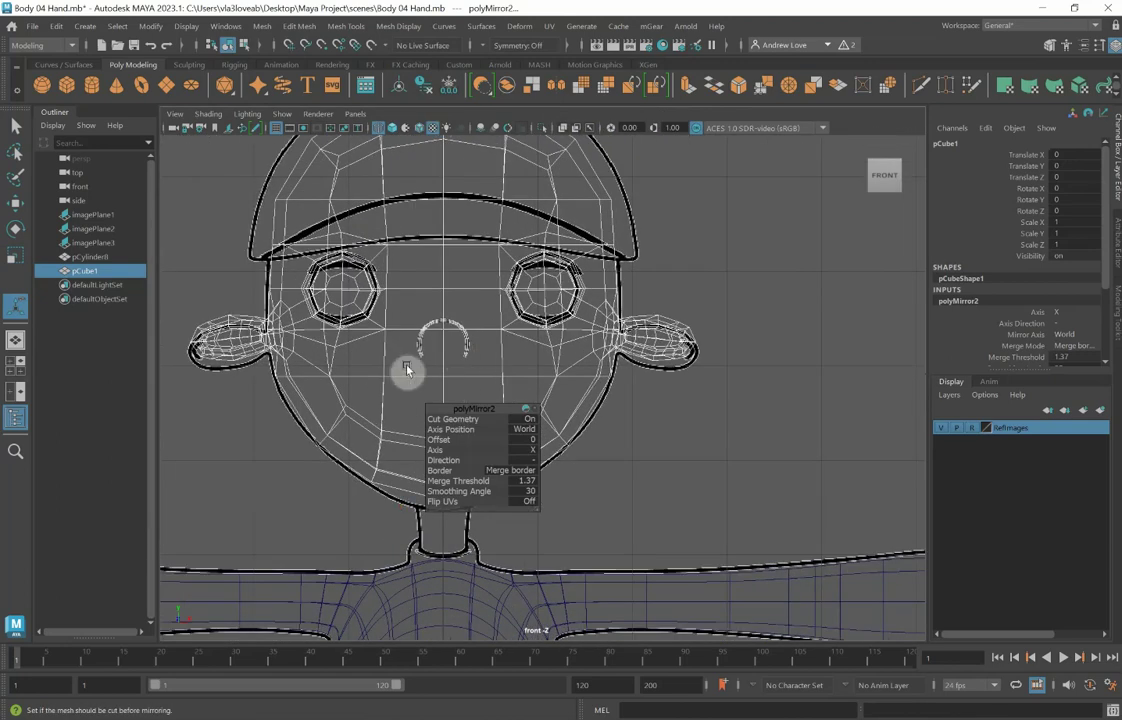
pyautogui.rightClick(399, 313)
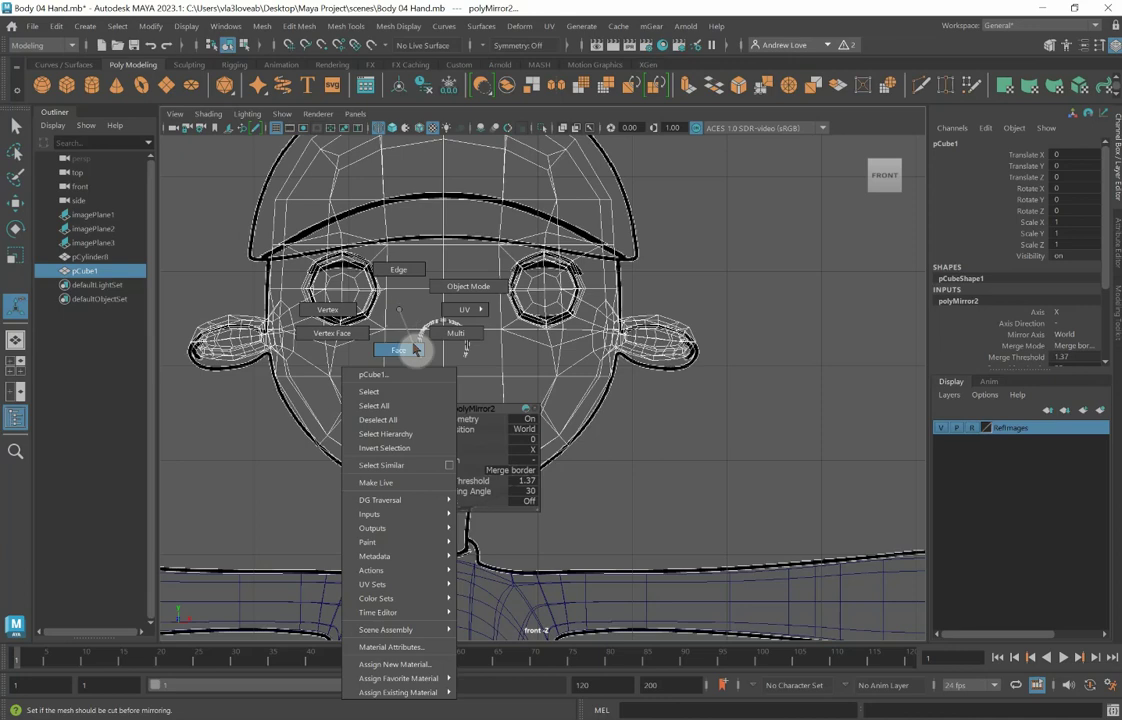
pyautogui.click(398, 350)
pyautogui.click(422, 322)
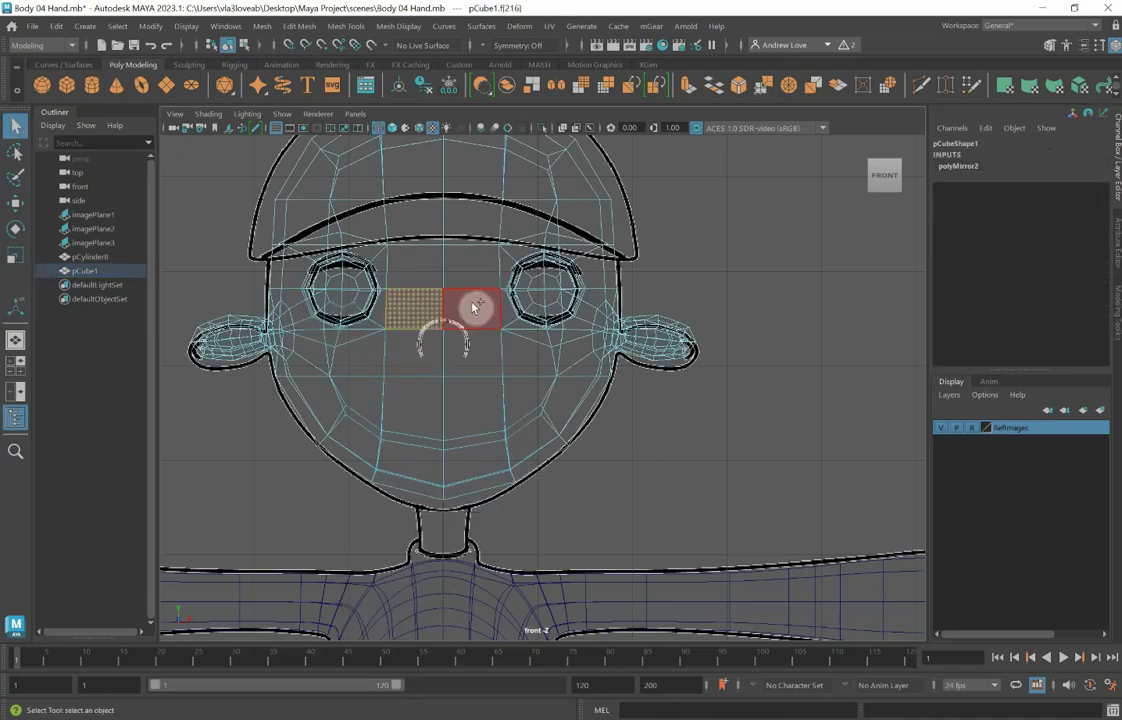
pyautogui.keyDown('shift'); pyautogui.click(463, 305); pyautogui.keyUp('shift')
pyautogui.keyDown('shift'); pyautogui.click(470, 350); pyautogui.keyUp('shift')
pyautogui.keyDown('shift'); pyautogui.click(430, 355); pyautogui.keyUp('shift')
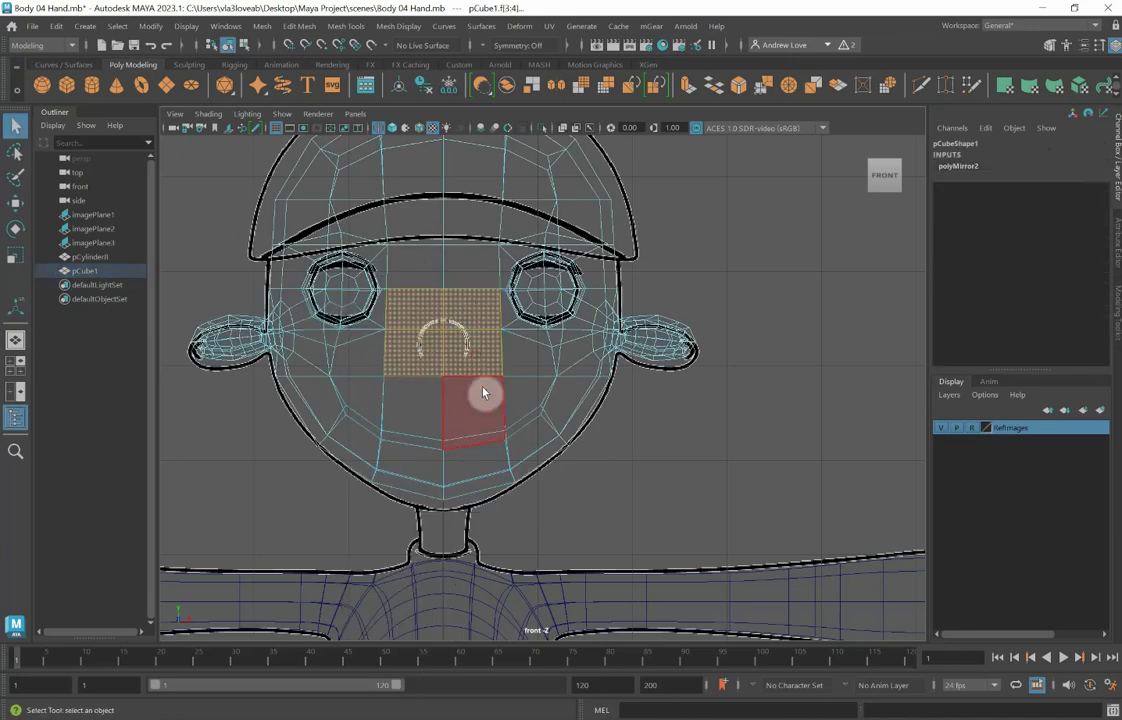
pyautogui.click(688, 88)
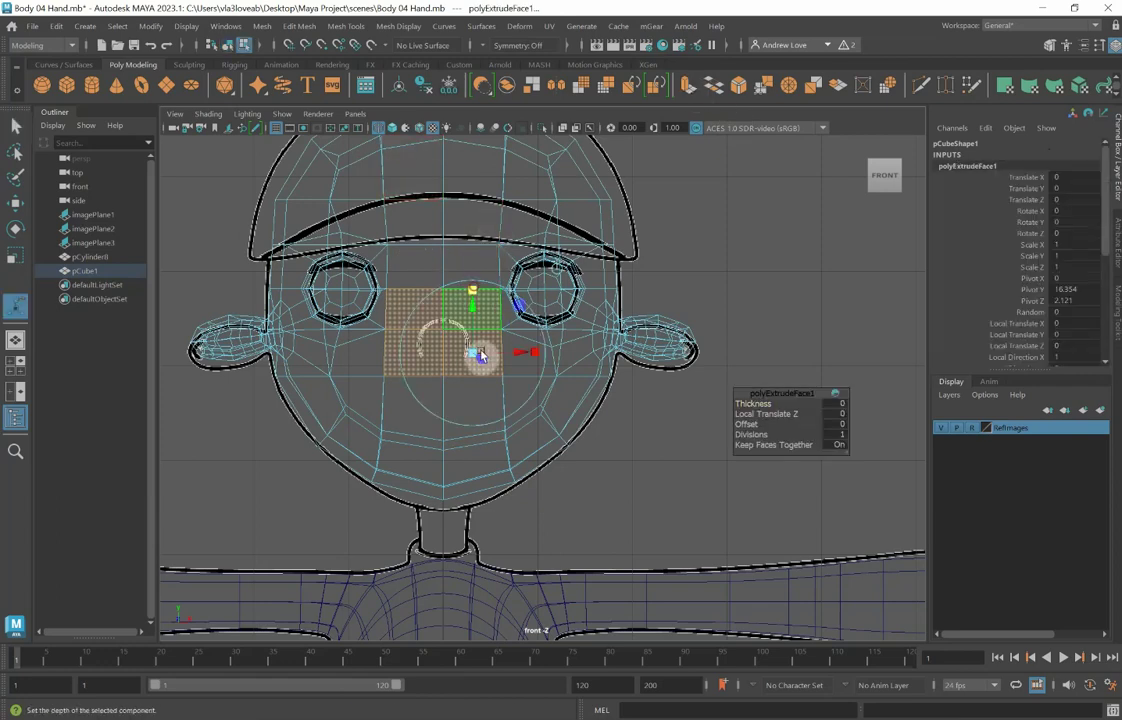
pyautogui.moveTo(469, 358); pyautogui.dragTo(440, 334)
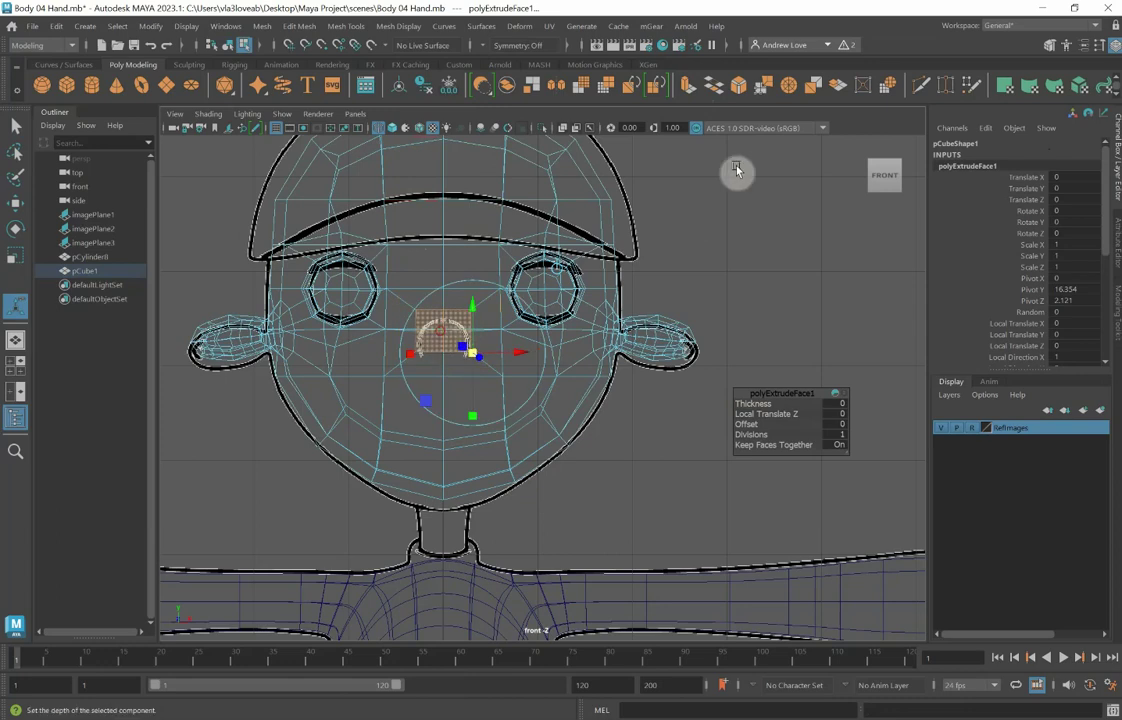
# Step: Circularize the extruded nose faces and rotate them until the octagon is symmetrical about the face's centreline
pyautogui.click(889, 86)
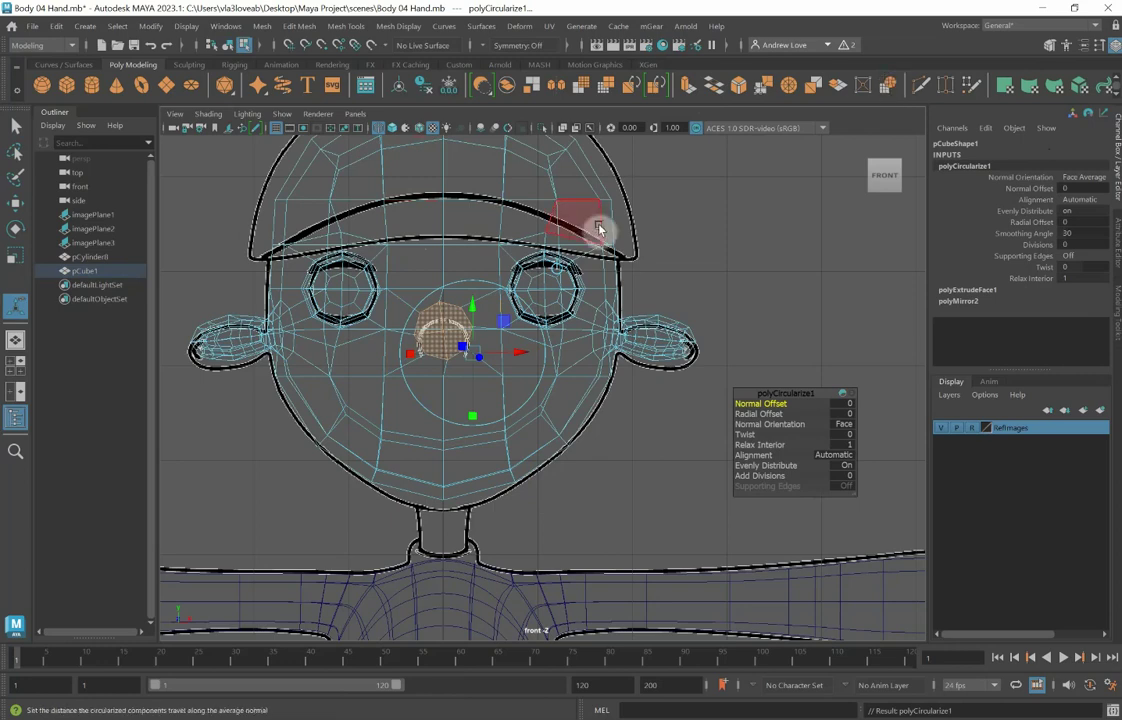
pyautogui.press('space')
pyautogui.press('space')
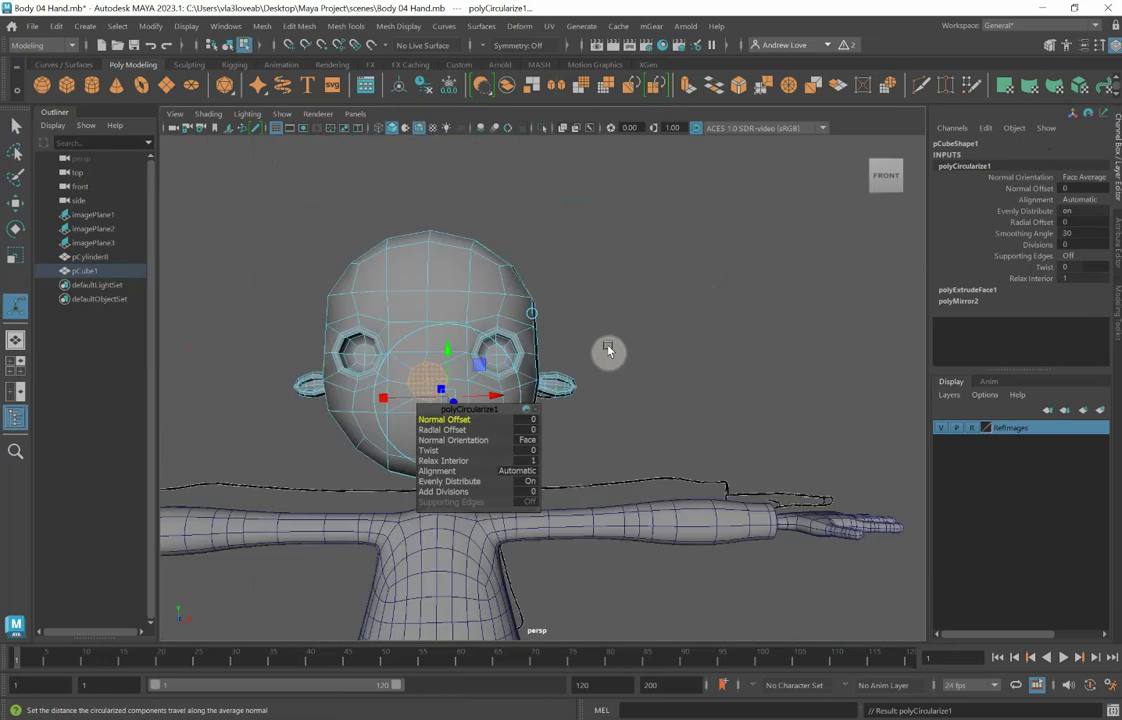
pyautogui.press('space')
pyautogui.press('space')
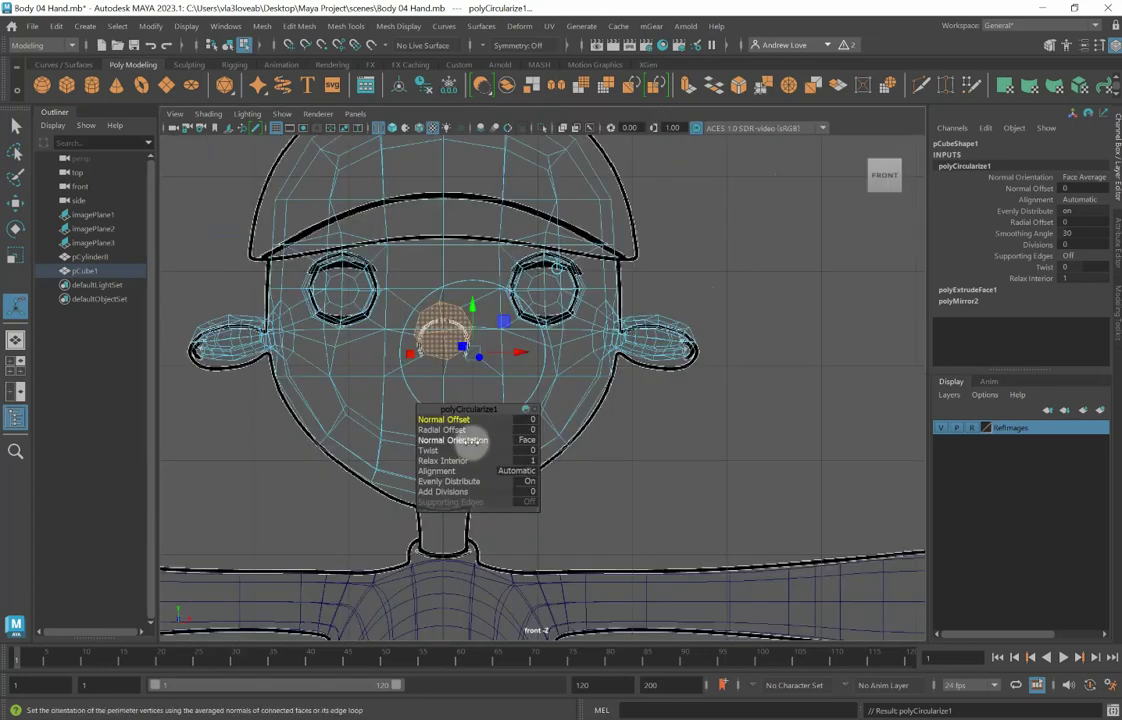
pyautogui.press('f')
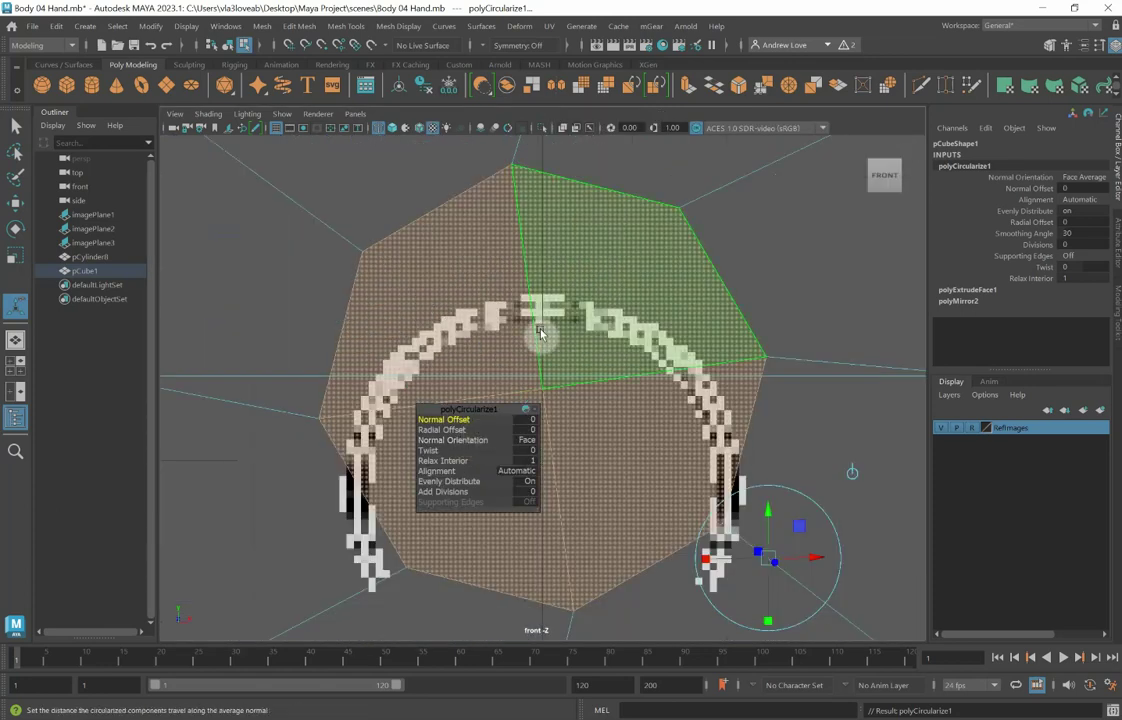
pyautogui.press('e')
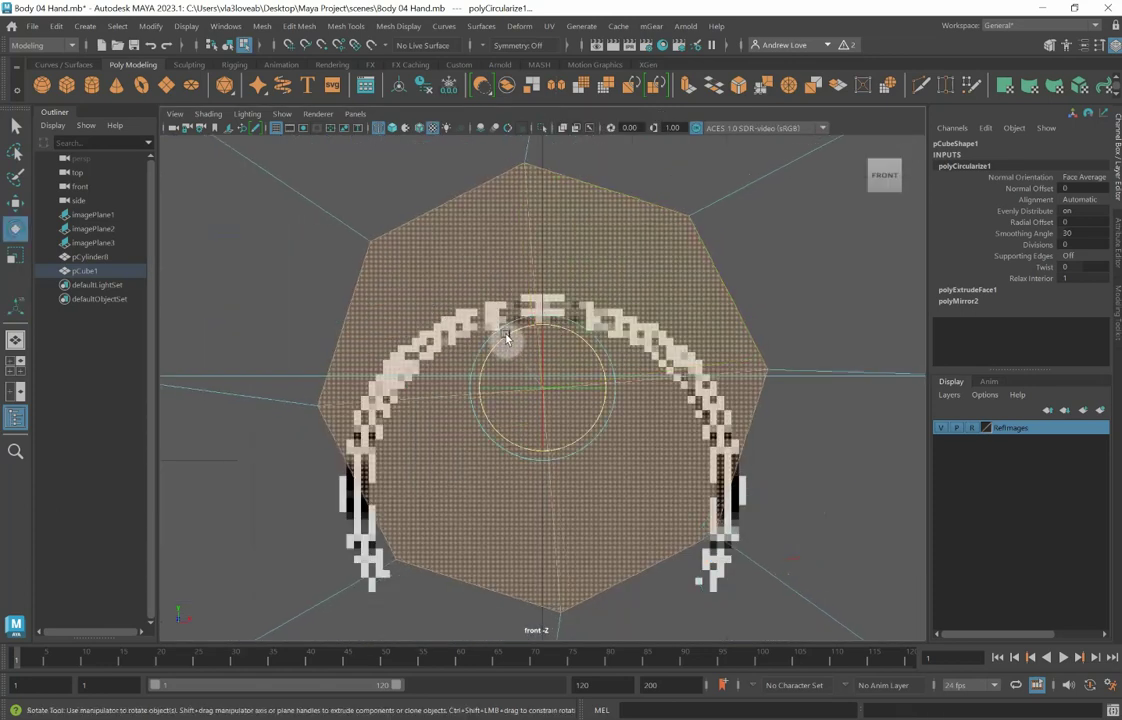
pyautogui.moveTo(505, 338); pyautogui.dragTo(508, 330)
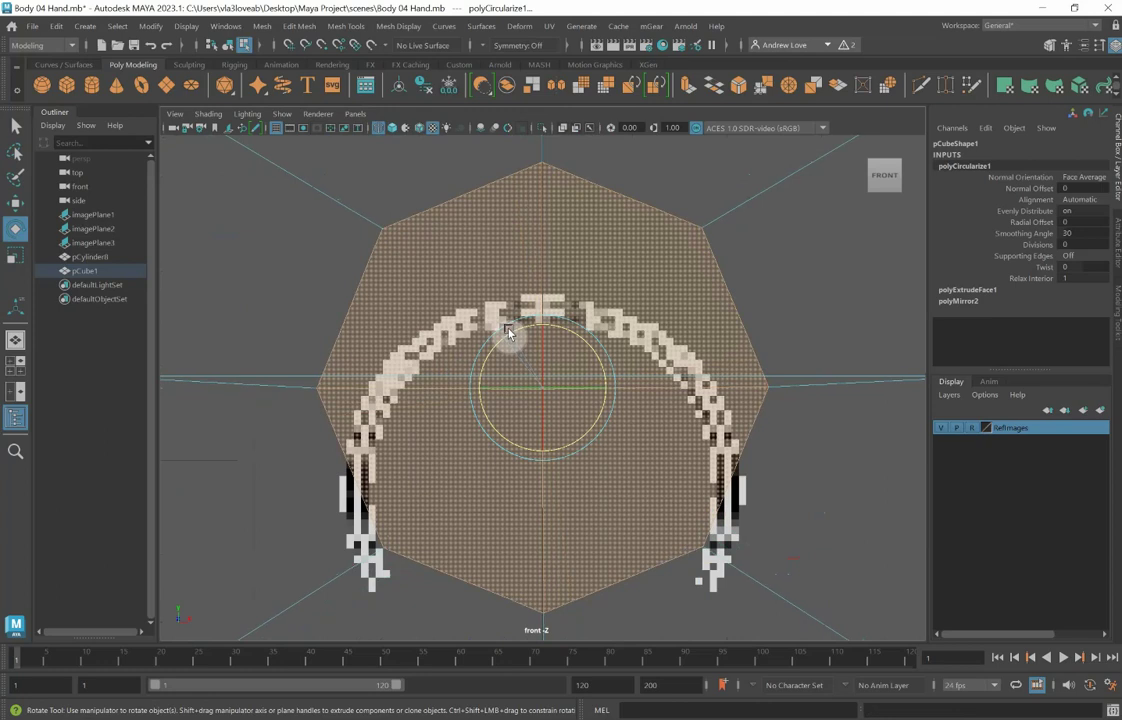
# Step: Move the circular nose faces down onto the front-view nose outline, to about Y 16.23
pyautogui.scroll(-10, 510, 328)
pyautogui.scroll(4, 515, 320)
pyautogui.scroll(2, 515, 320)
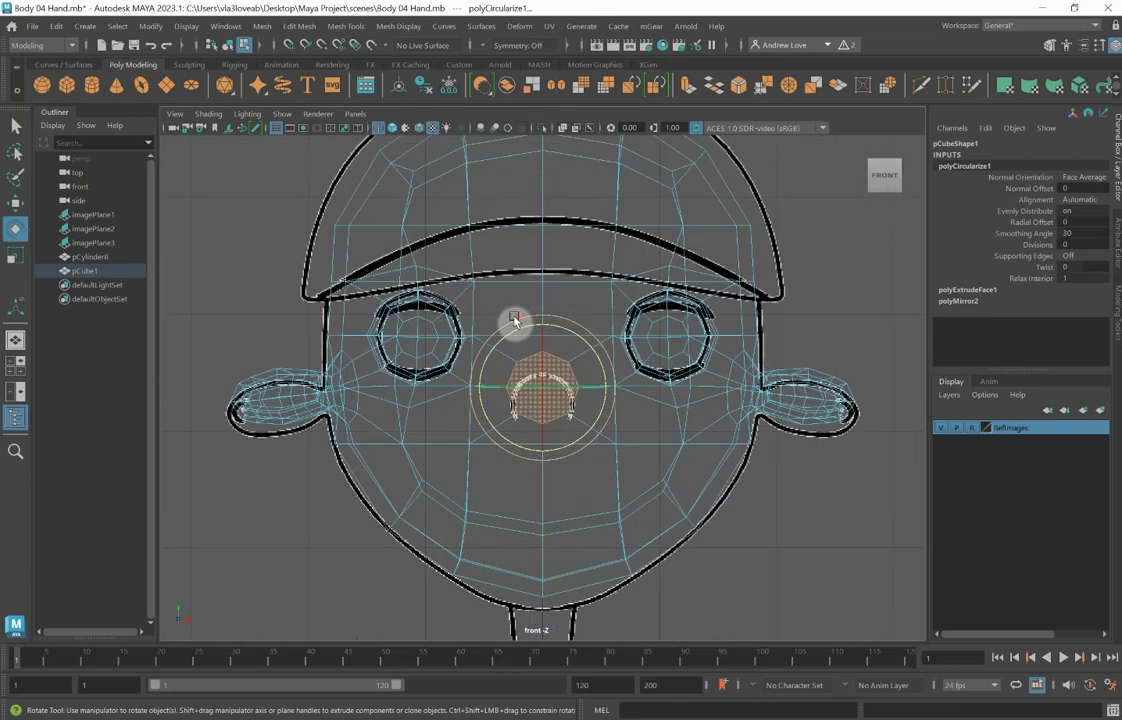
pyautogui.press('w')
pyautogui.moveTo(543, 328); pyautogui.dragTo(546, 345)
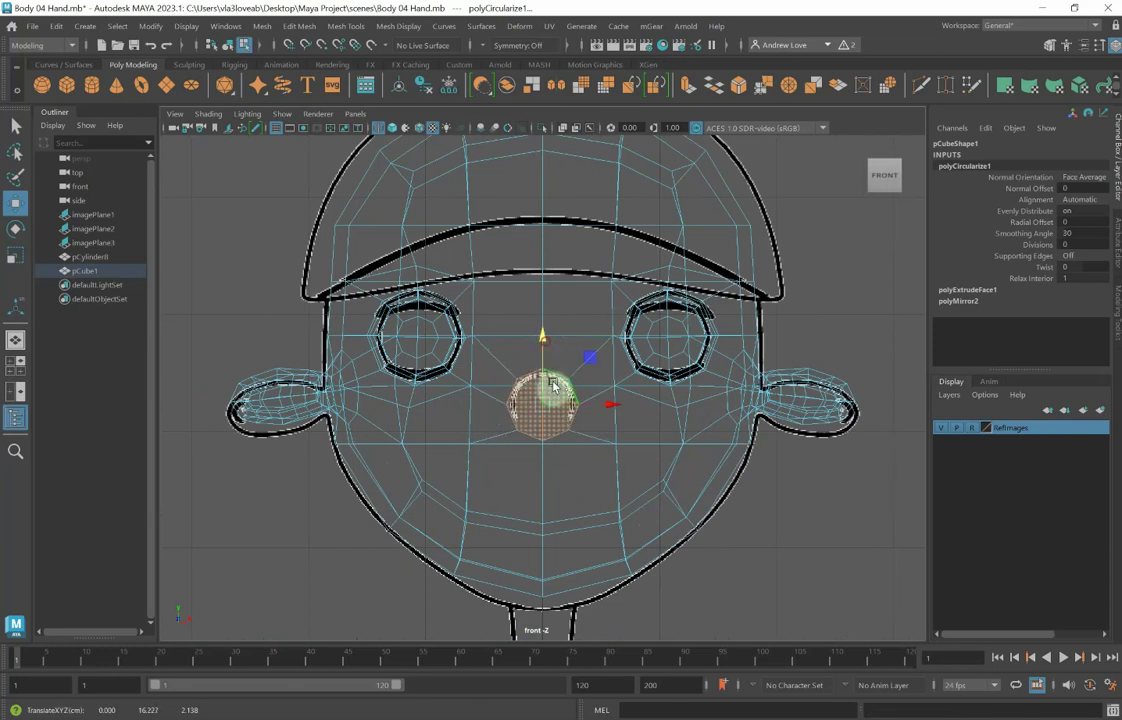
# Step: Lower the centreline vertex just below the nose to about Y 15.74
pyautogui.moveTo(514, 400); pyautogui.dragTo(474, 324, button='right')
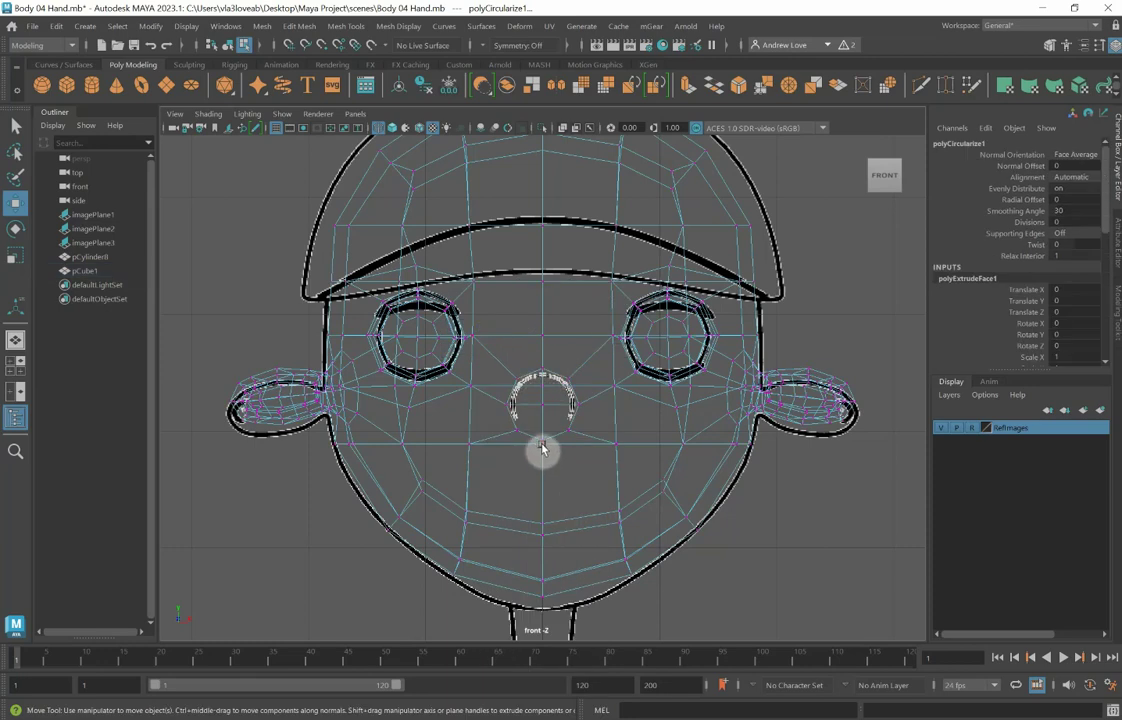
pyautogui.click(541, 450)
pyautogui.moveTo(546, 400); pyautogui.dragTo(543, 406)
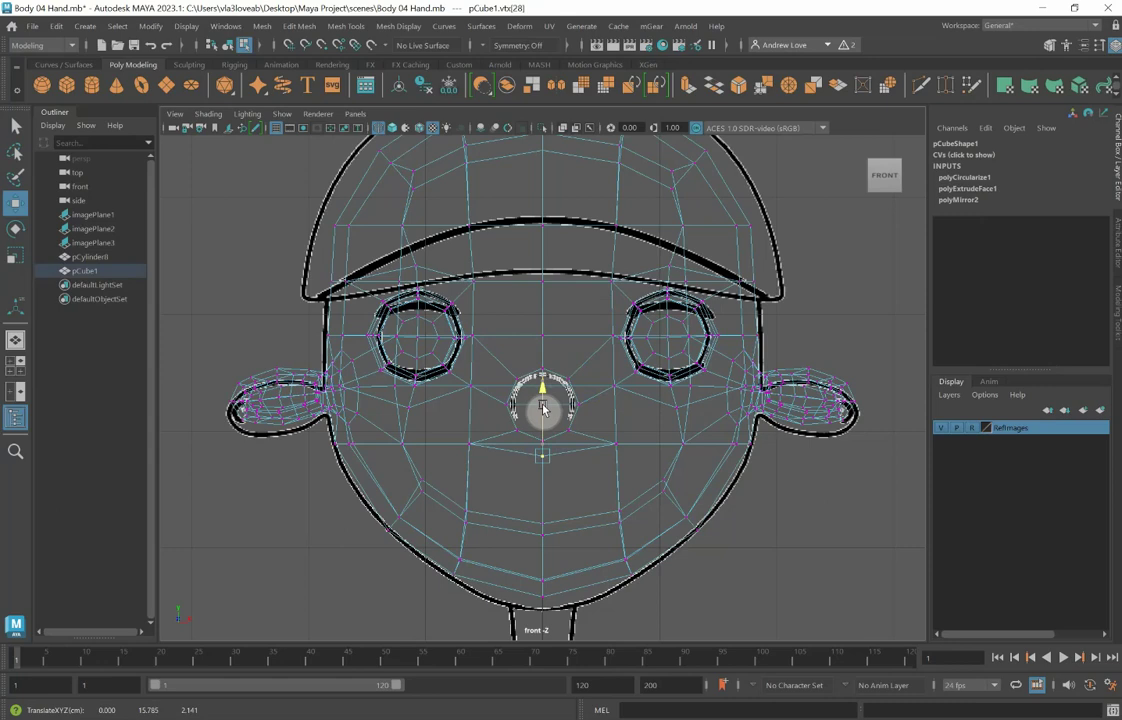
pyautogui.press('space')
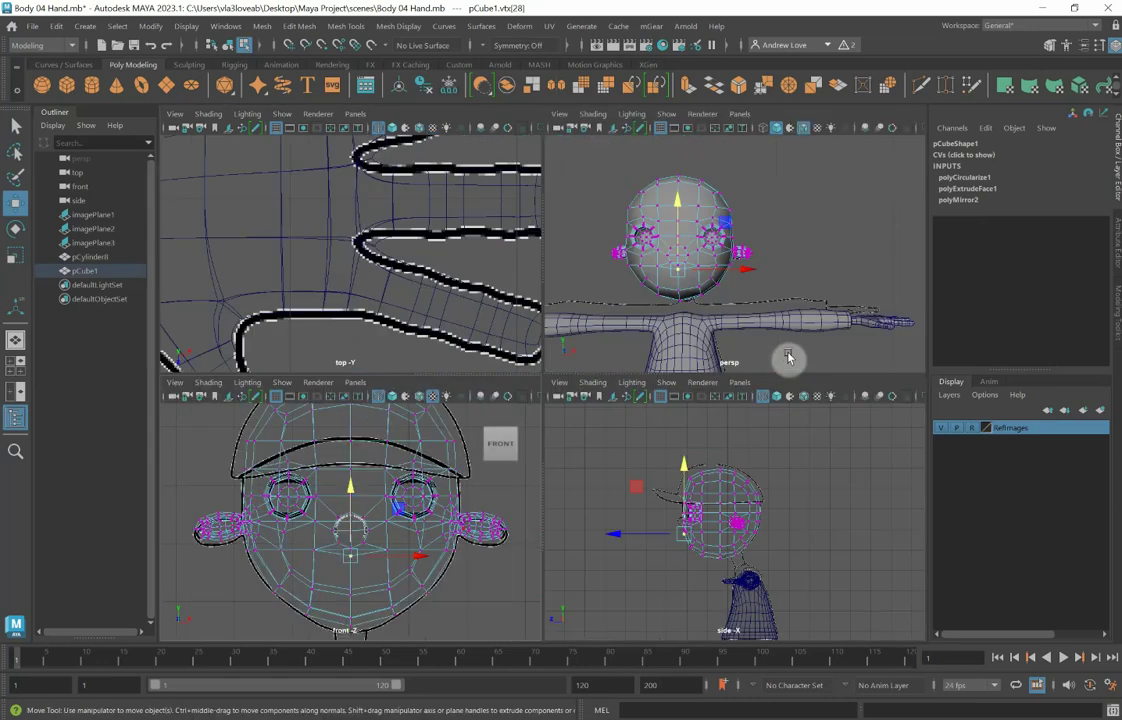
pyautogui.scroll(5, 776, 328)
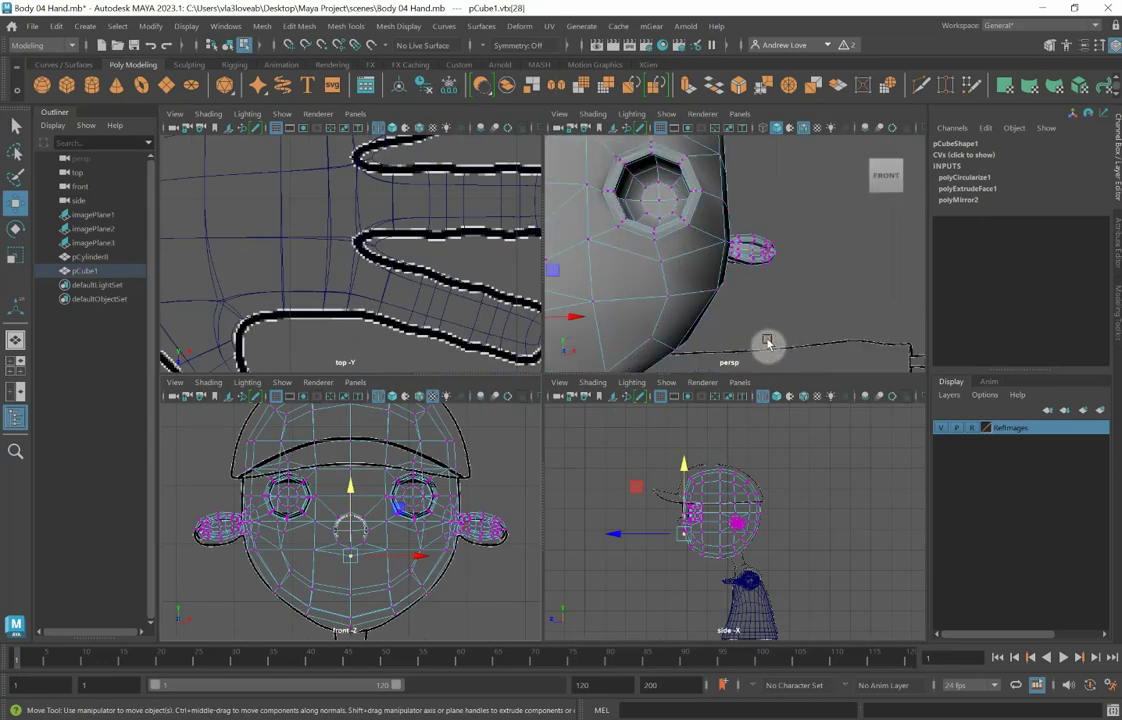
pyautogui.keyDown('alt'); pyautogui.moveTo(766, 343); pyautogui.dragTo(820, 322); pyautogui.keyUp('alt')
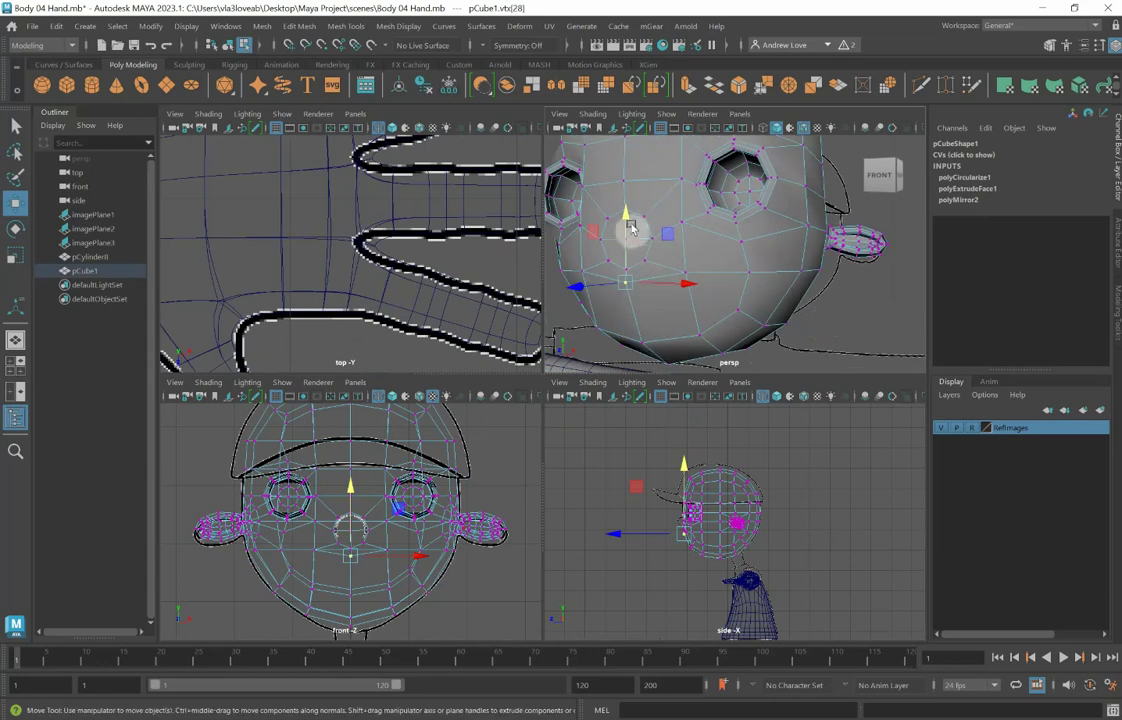
pyautogui.moveTo(627, 217); pyautogui.dragTo(626, 215)
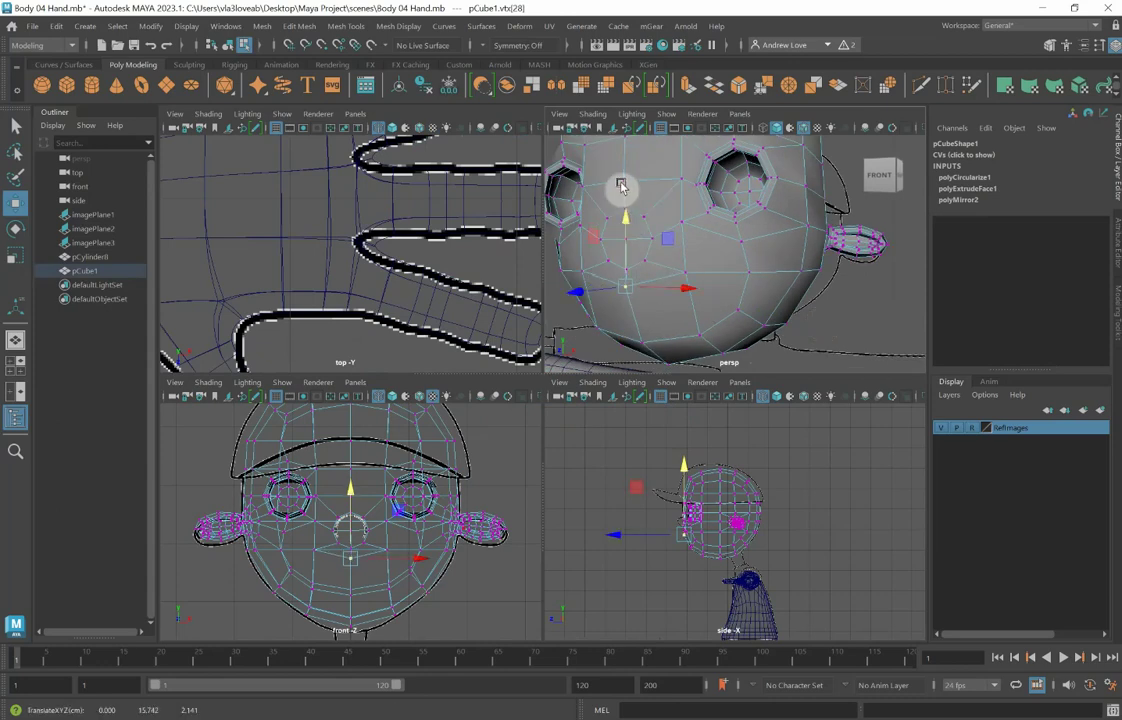
# Step: Adjust the height and depth of the centreline vertex above the nose to about Y 16.88, Z 2.15
pyautogui.click(621, 168)
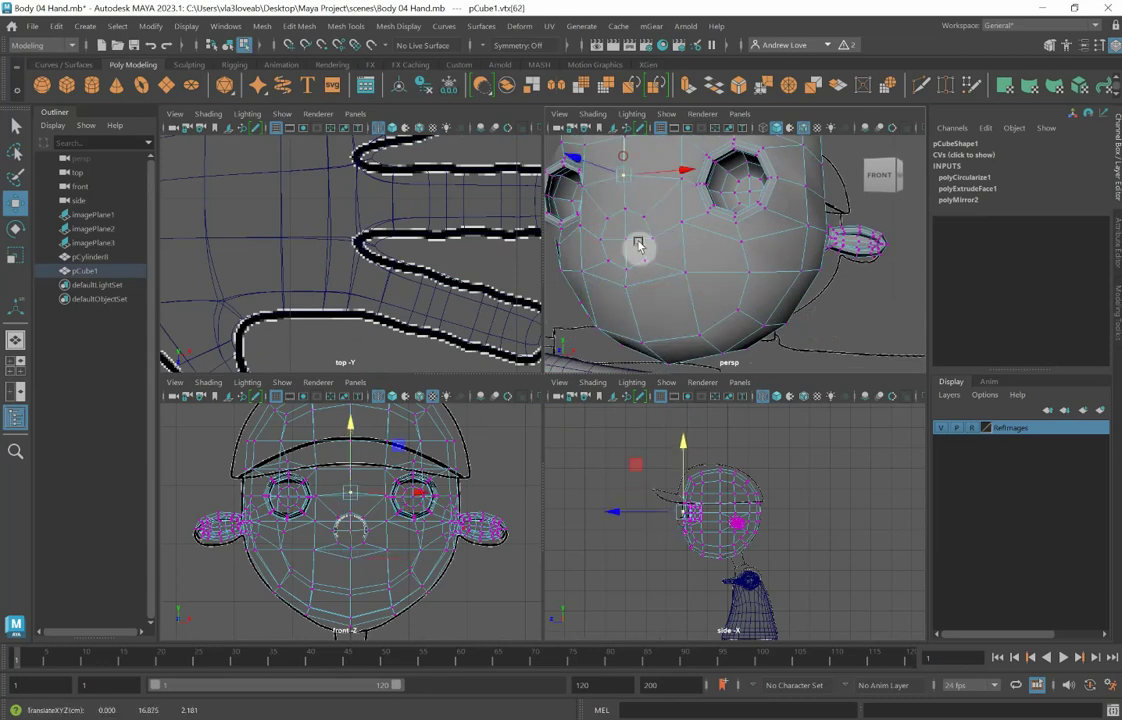
pyautogui.scroll(3, 631, 459)
pyautogui.moveTo(598, 507); pyautogui.dragTo(587, 510)
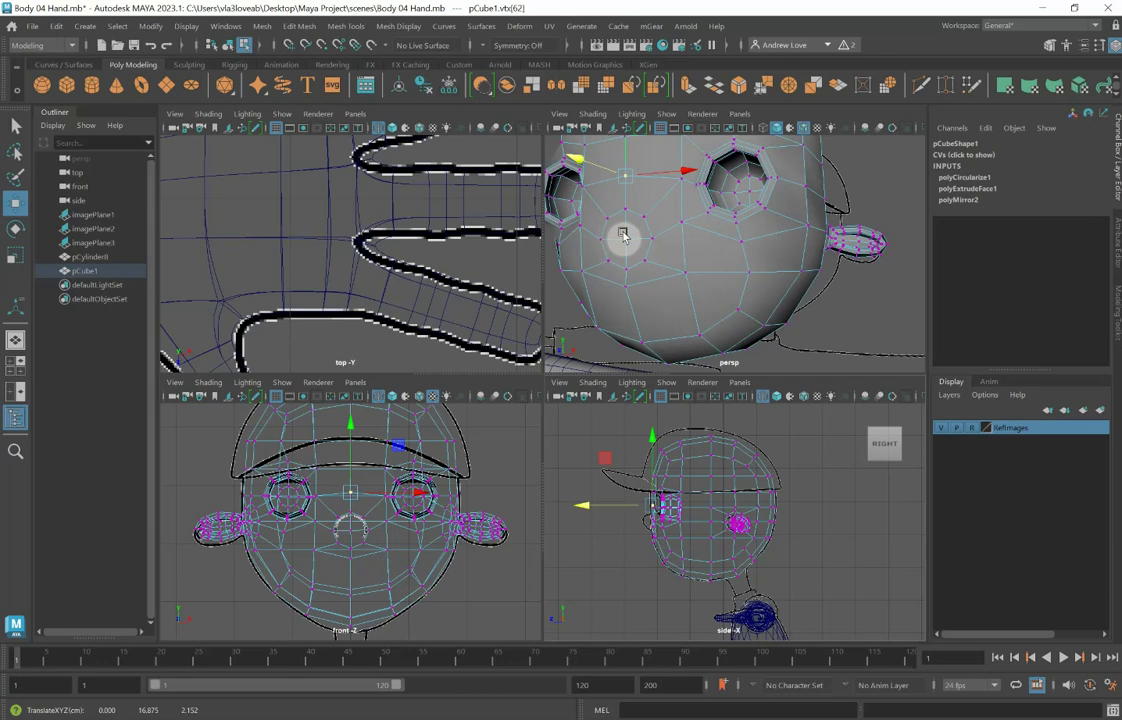
# Step: Select the circular nose faces and move them forward onto the face outline in the side view, to about Z 2.18
pyautogui.moveTo(625, 240); pyautogui.dragTo(628, 274, button='right')
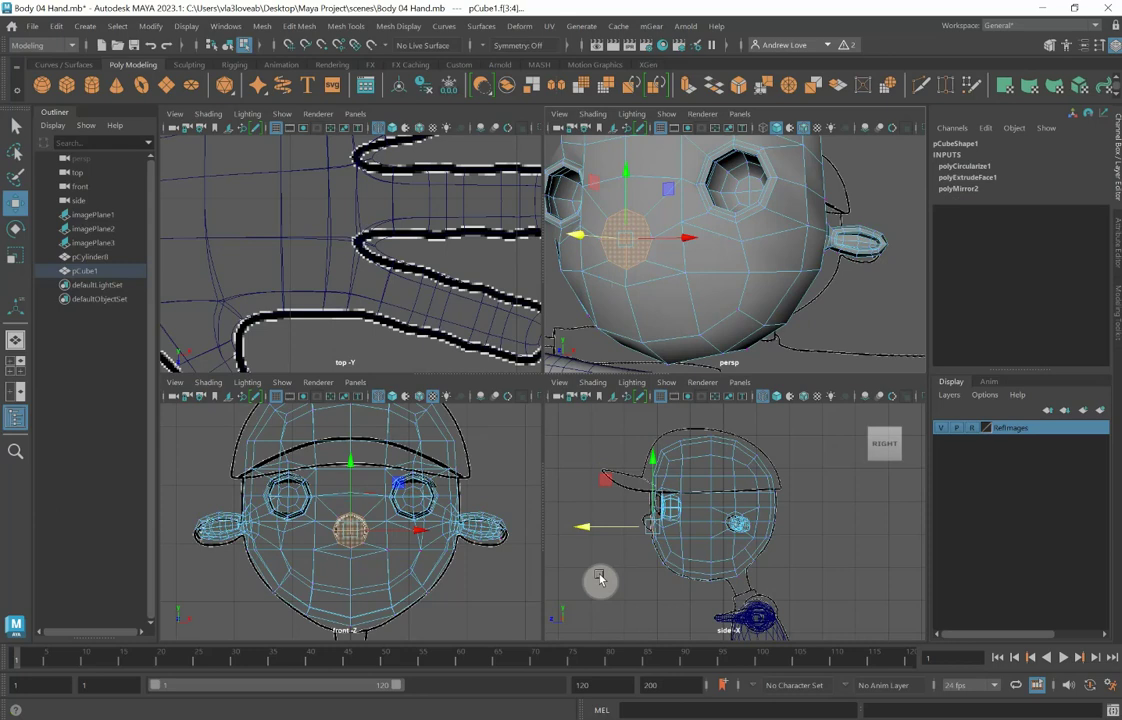
pyautogui.press('space')
pyautogui.press('space')
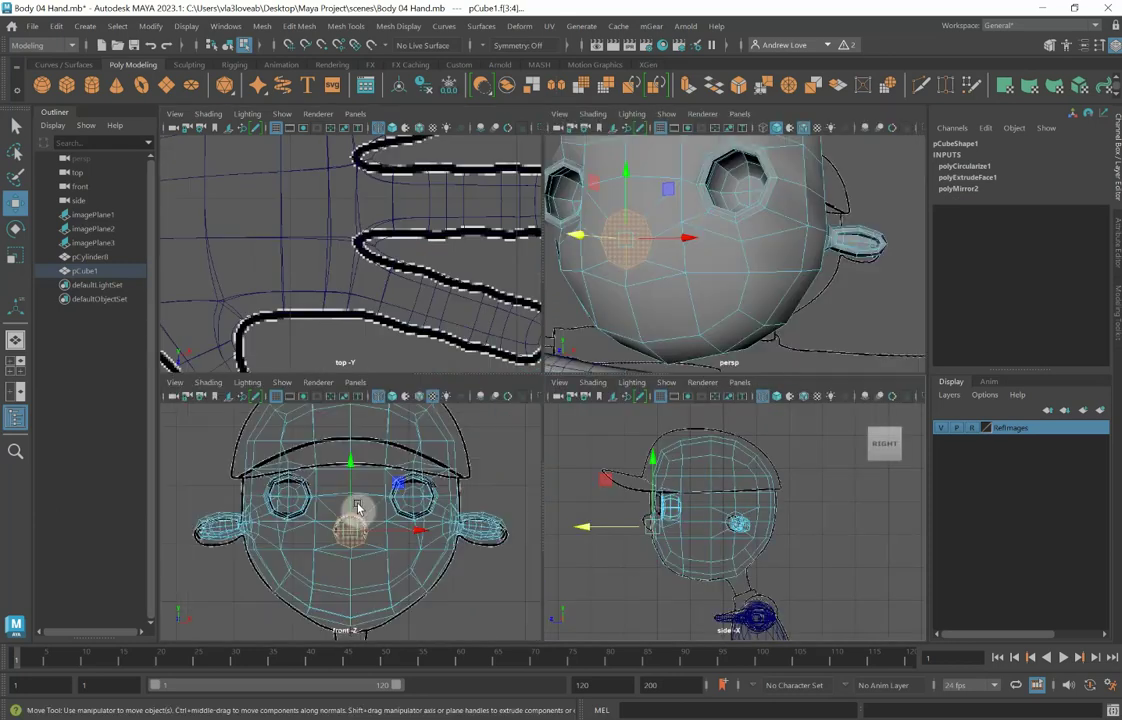
pyautogui.press('space')
pyautogui.scroll(6, 600, 432)
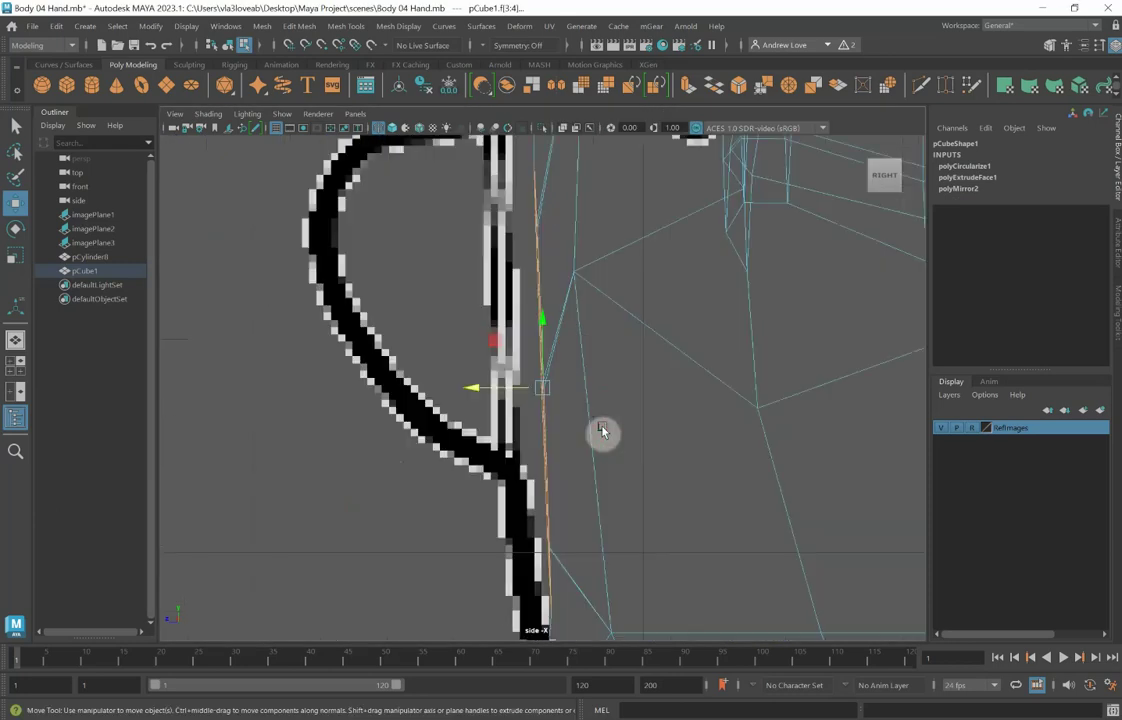
pyautogui.scroll(-8, 601, 430)
pyautogui.scroll(4, 601, 430)
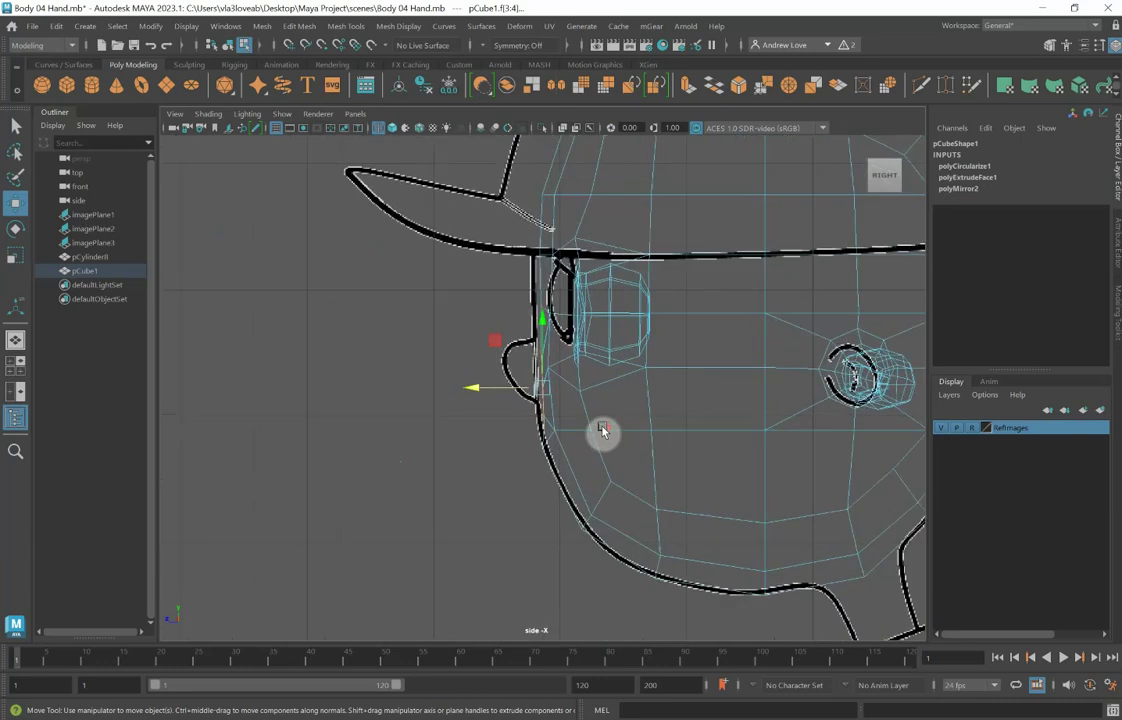
pyautogui.scroll(2, 601, 430)
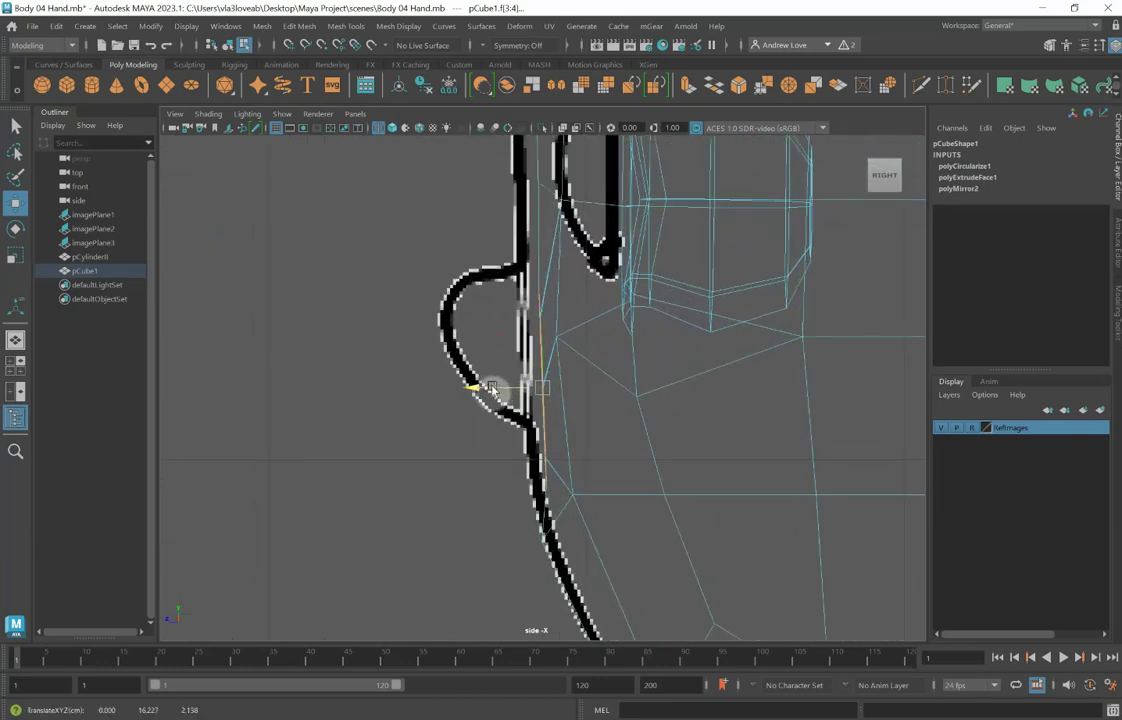
pyautogui.press('e')
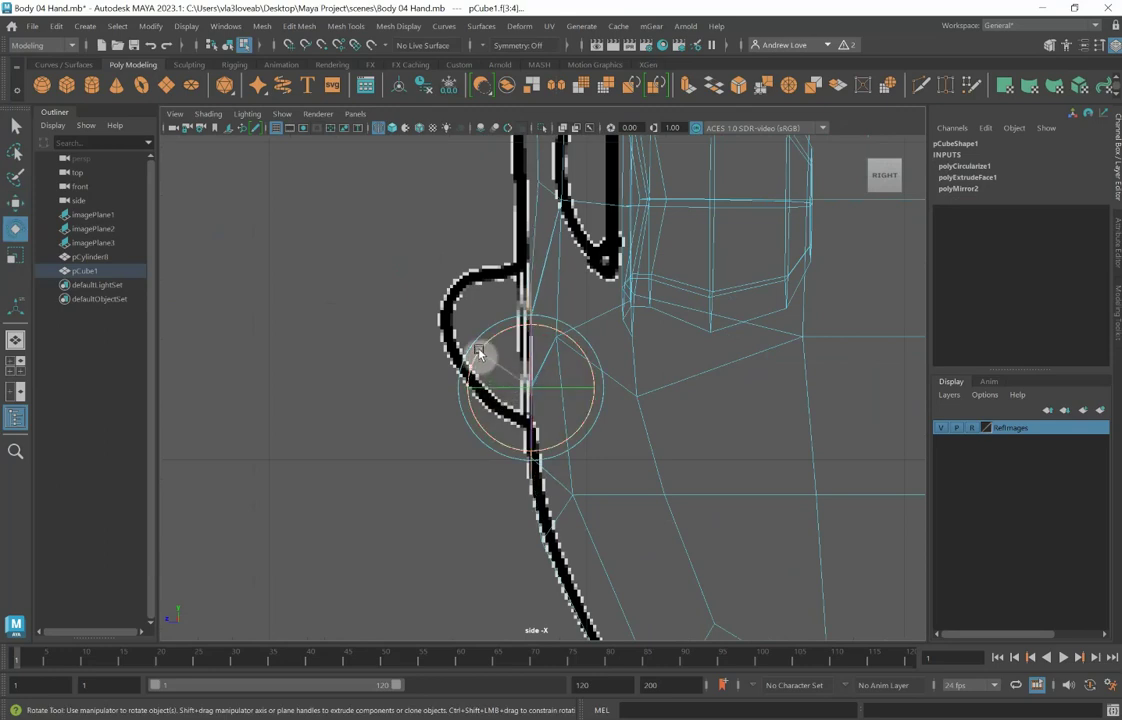
pyautogui.scroll(-5, 495, 340)
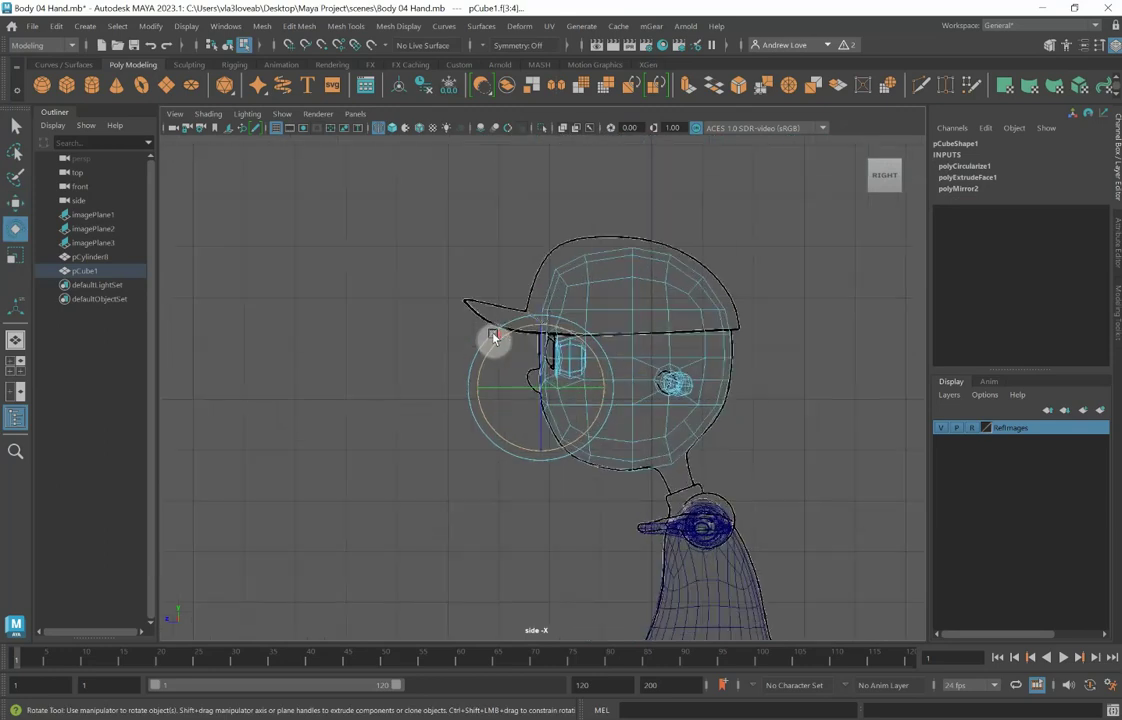
pyautogui.click(493, 336)
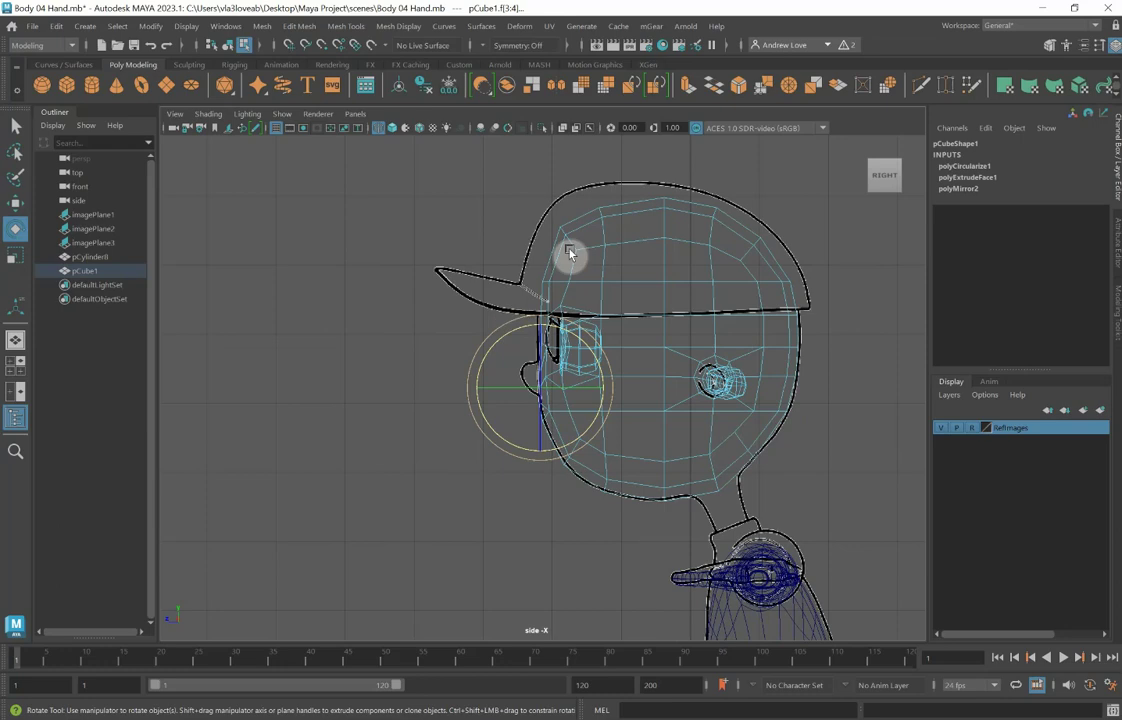
# Step: Extrude the nose faces forward with a Local Translate Z of about 0.244
pyautogui.click(688, 90)
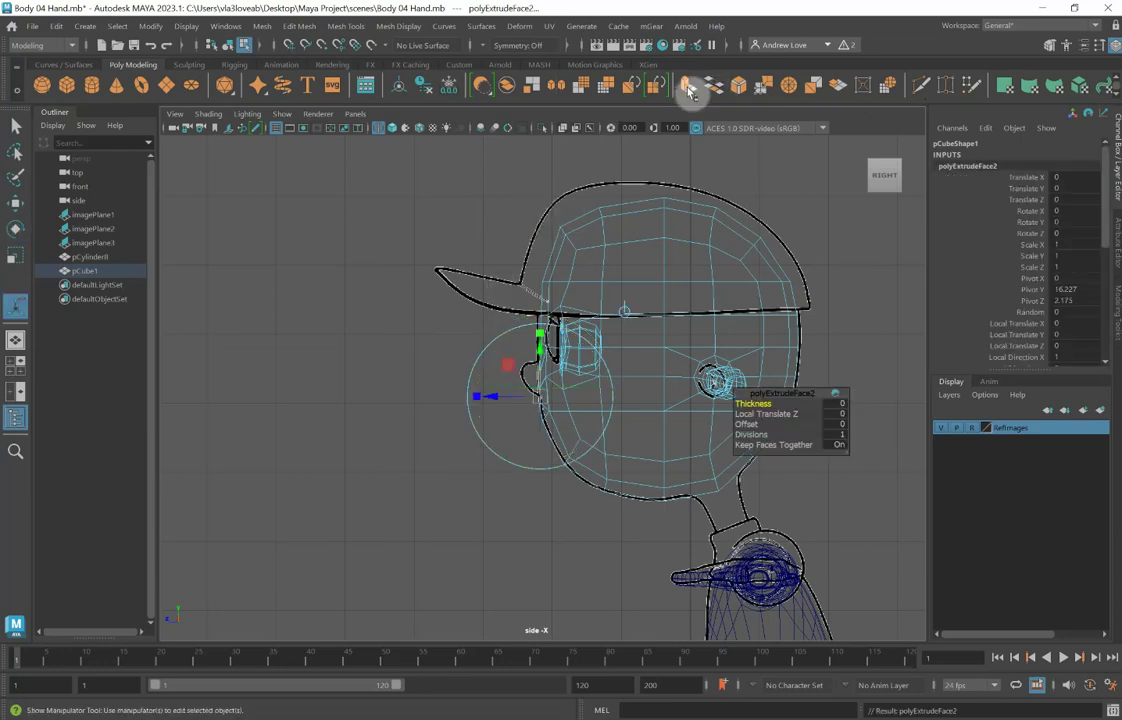
pyautogui.moveTo(502, 400); pyautogui.dragTo(487, 399)
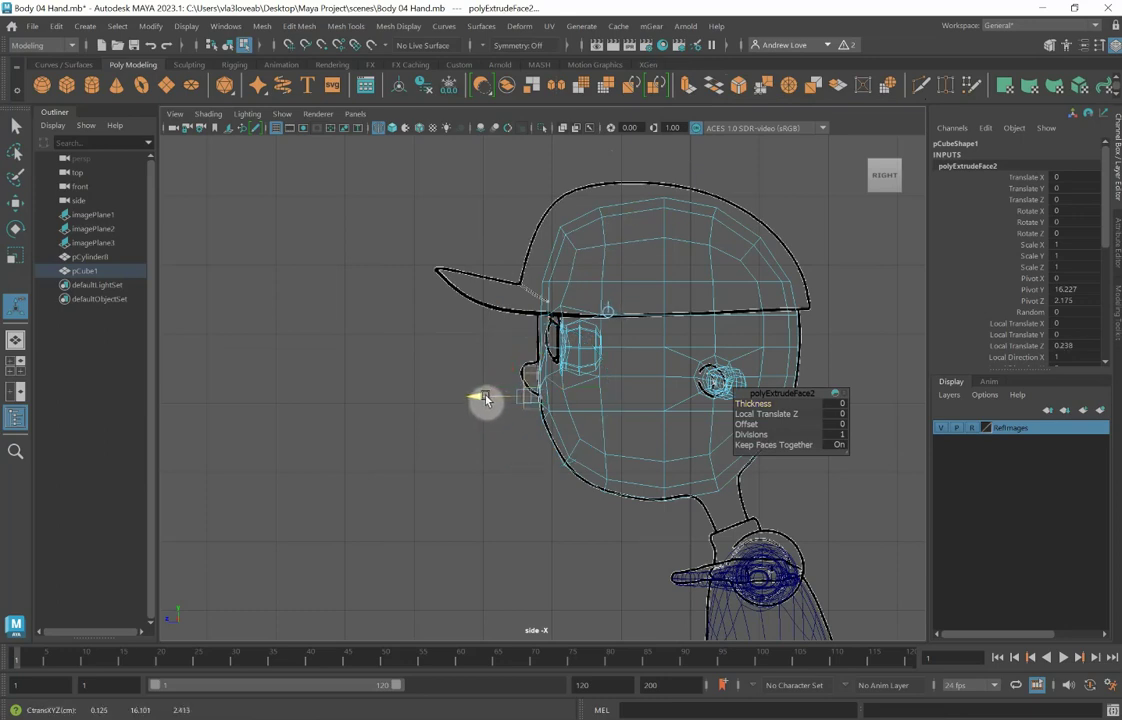
pyautogui.moveTo(484, 400); pyautogui.dragTo(482, 400)
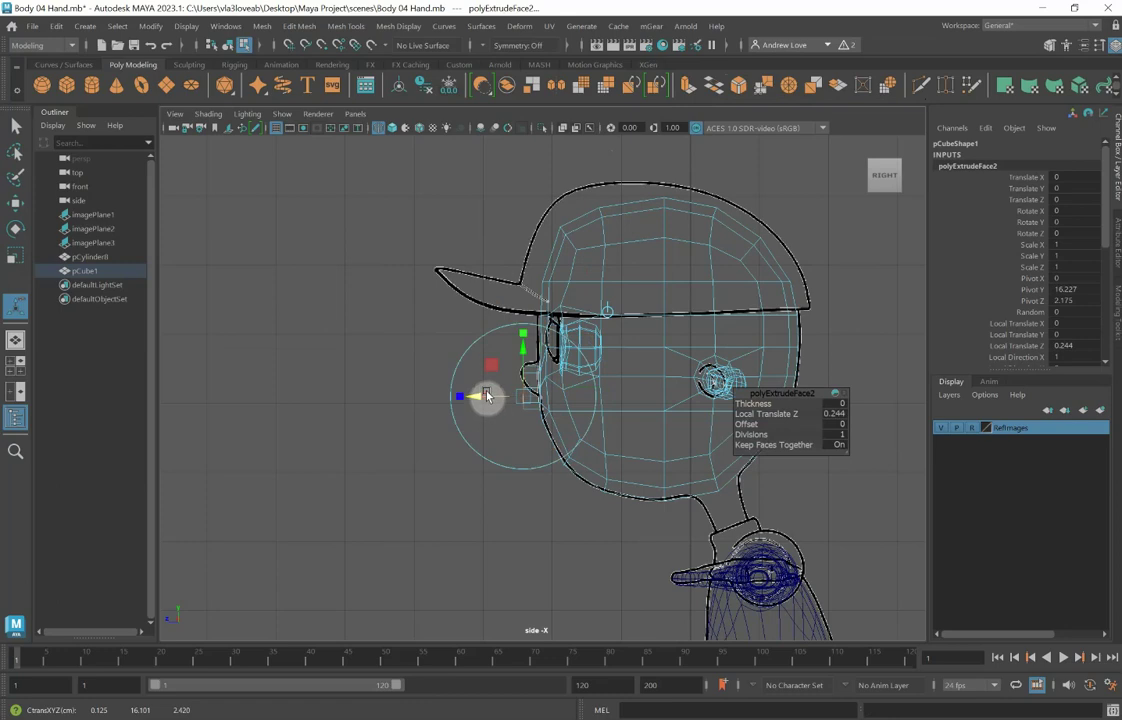
# Step: Scale the extruded nose-front faces down uniformly inside the front-view nose outline and circularize them
pyautogui.press('space')
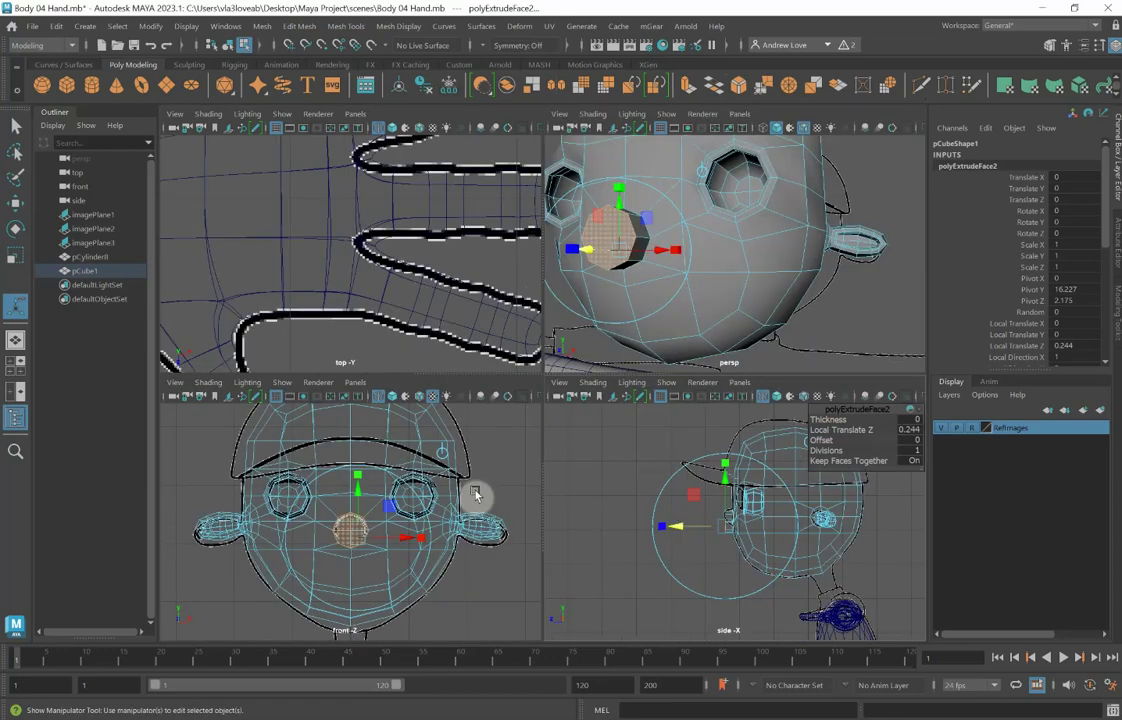
pyautogui.press('space')
pyautogui.scroll(3, 683, 427)
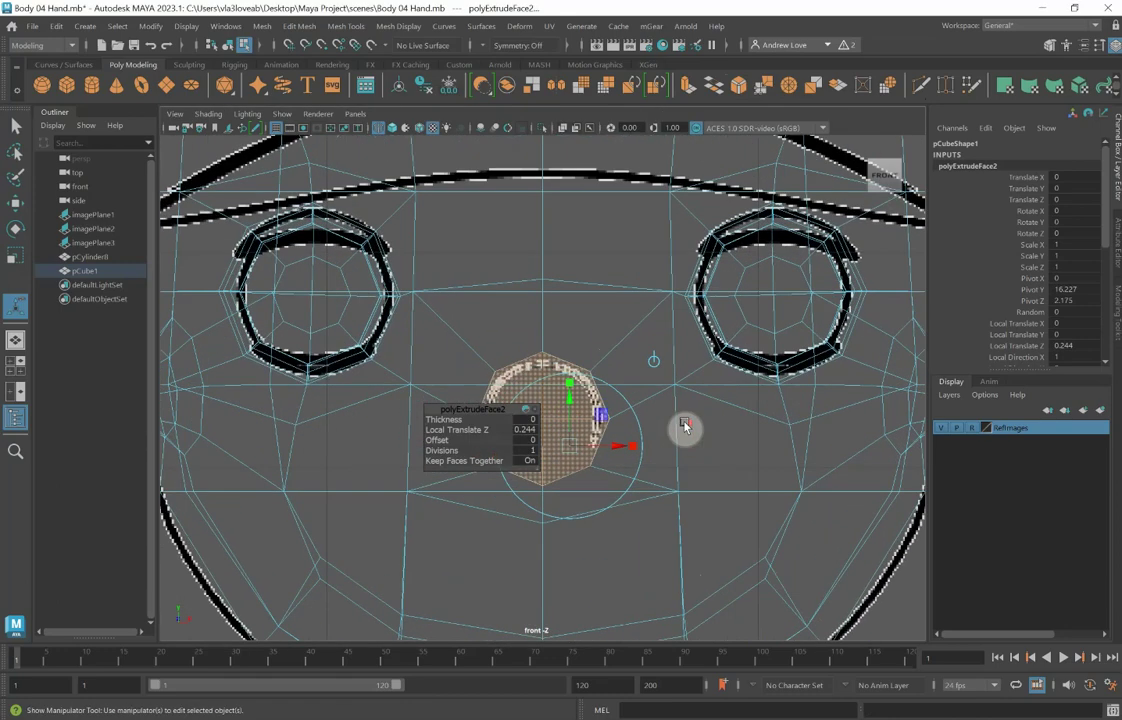
pyautogui.press('r')
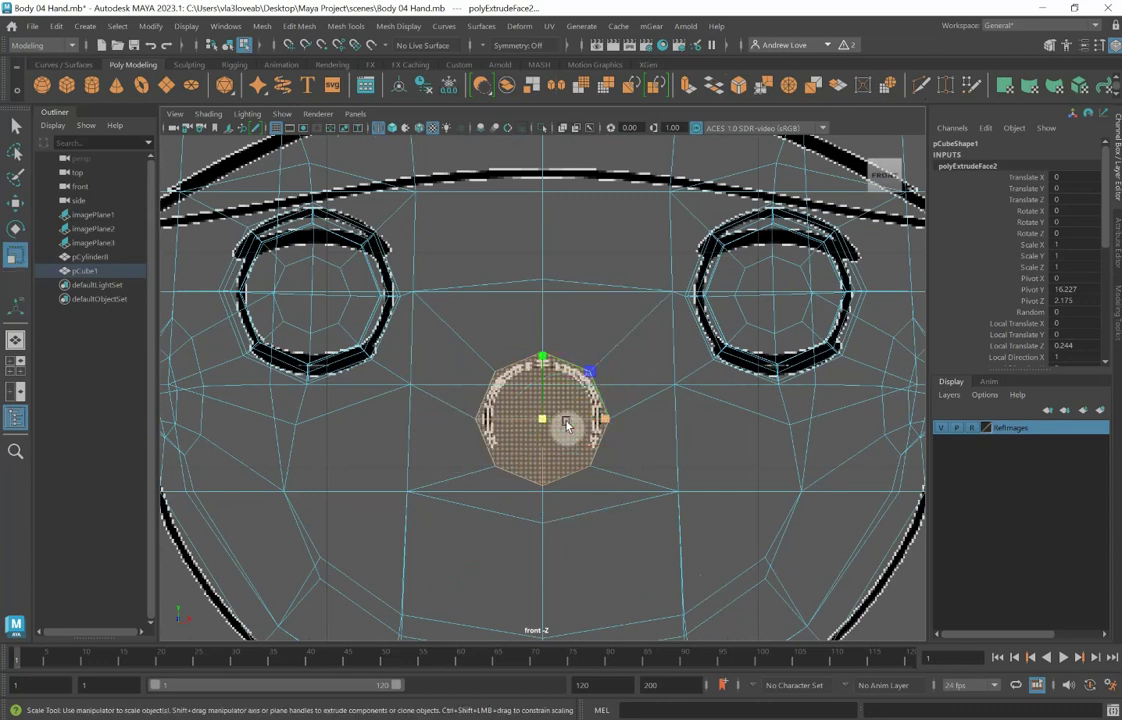
pyautogui.moveTo(543, 419); pyautogui.dragTo(509, 396)
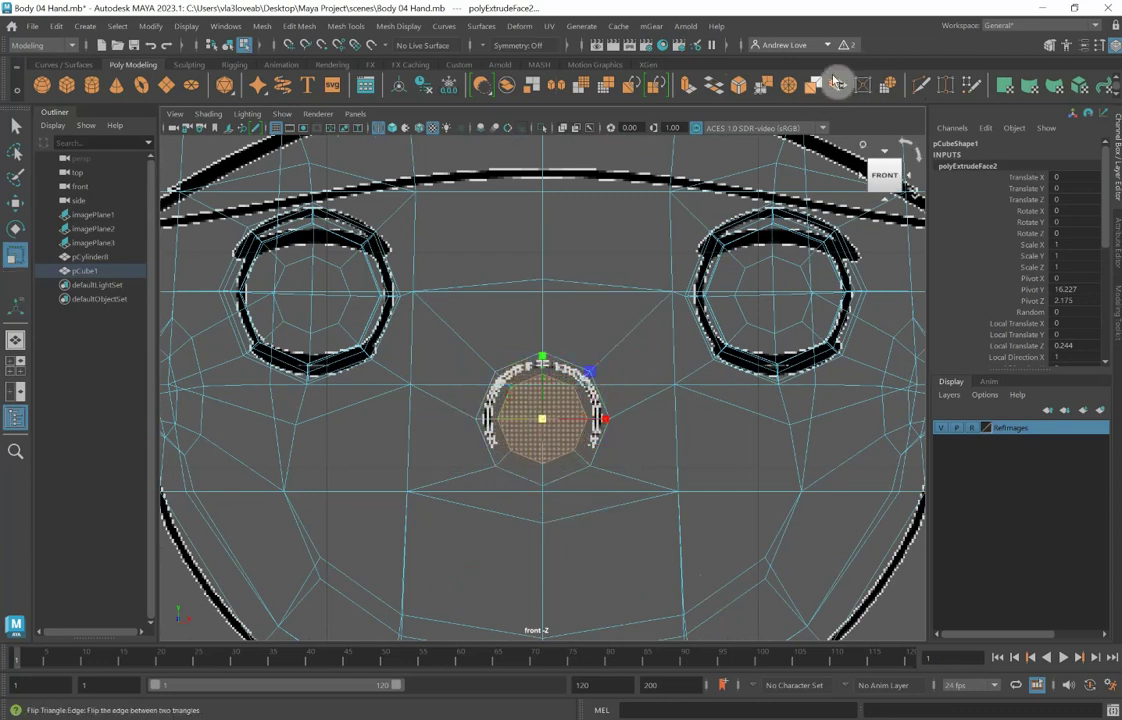
pyautogui.click(775, 78)
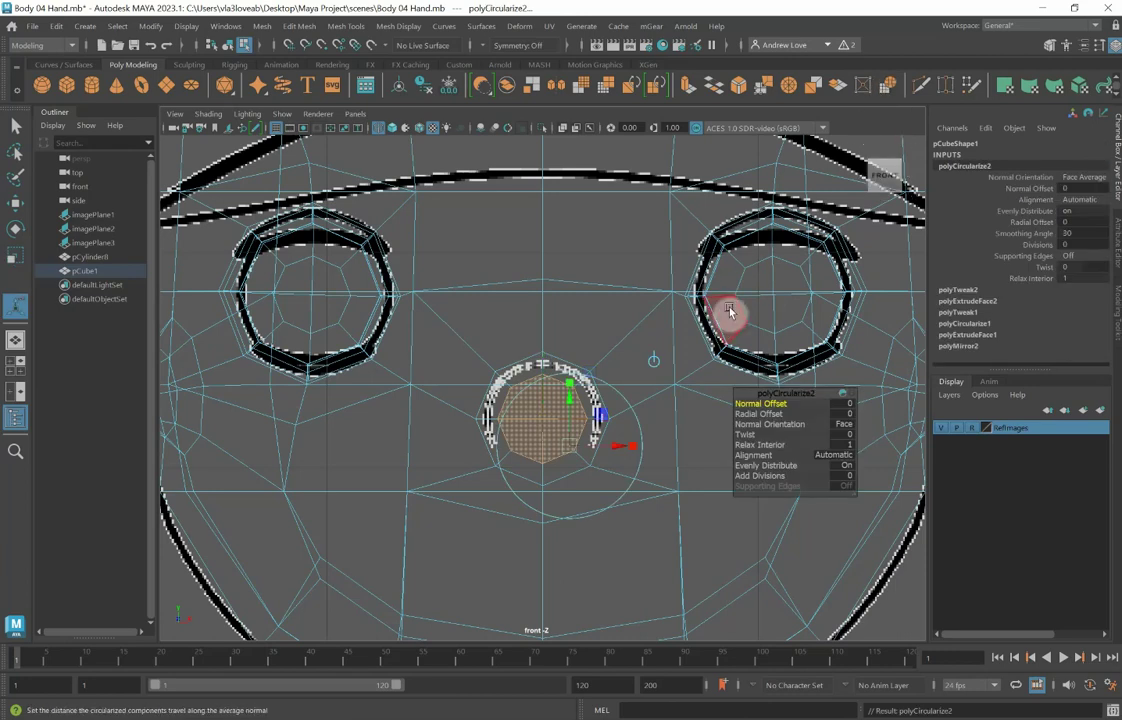
# Step: Preview the head and nose in smooth mesh display, and return to the unsmoothed display
pyautogui.press('space')
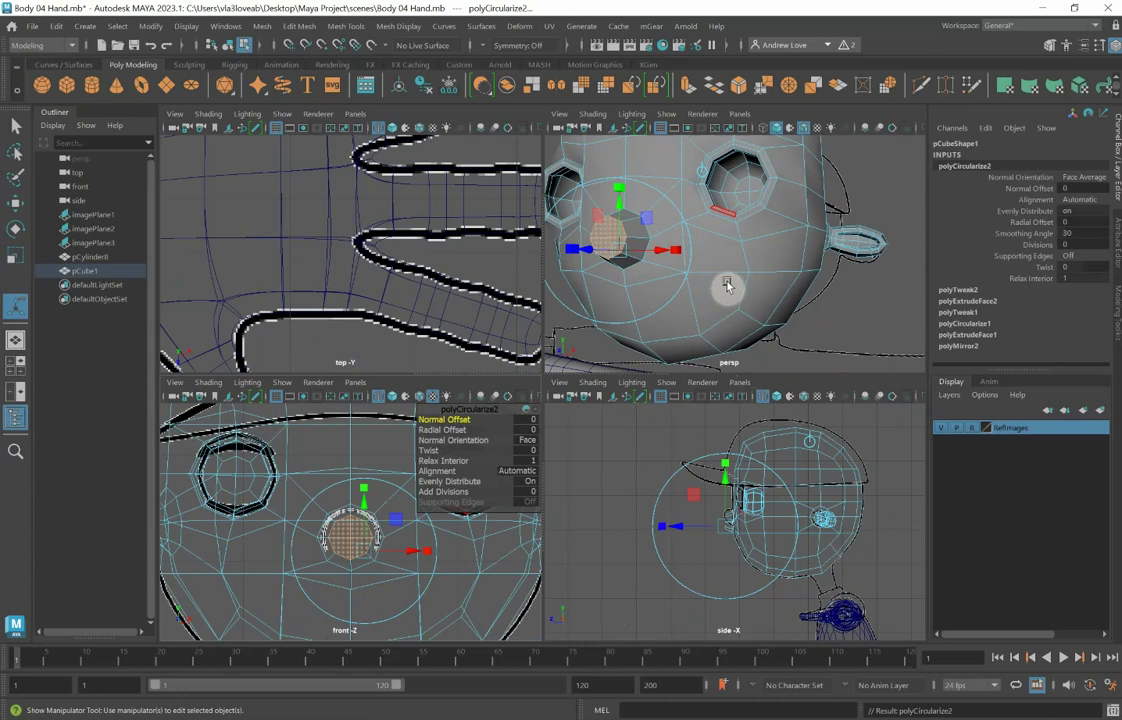
pyautogui.press('alt')
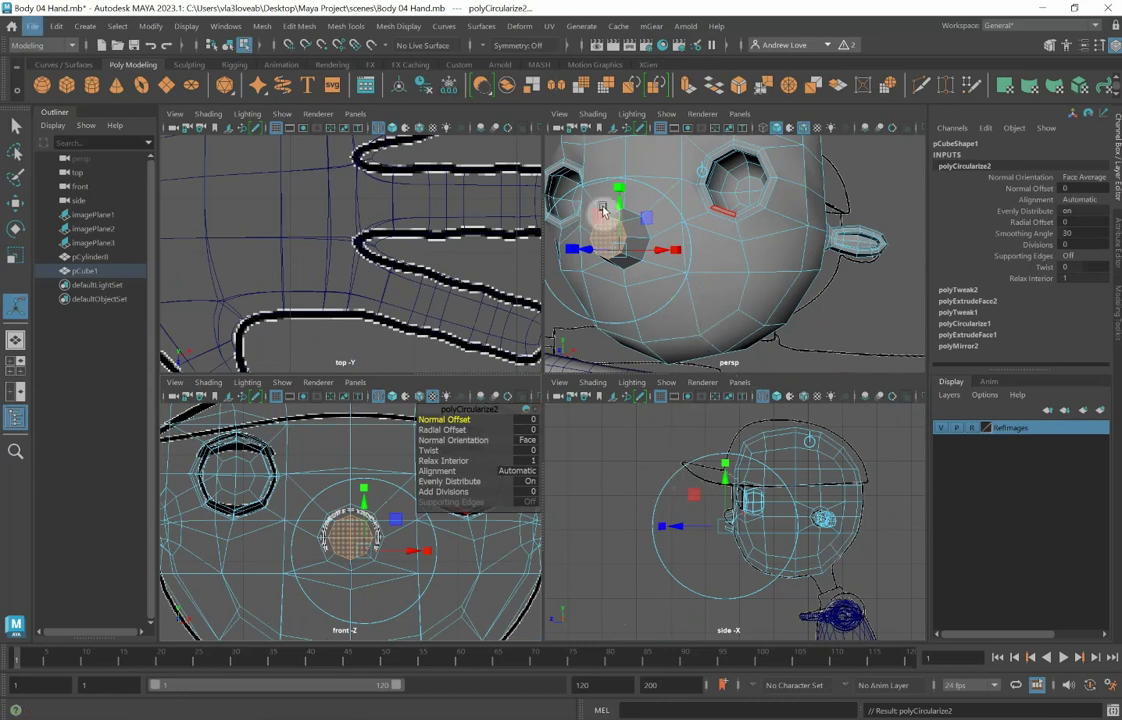
pyautogui.press('3')
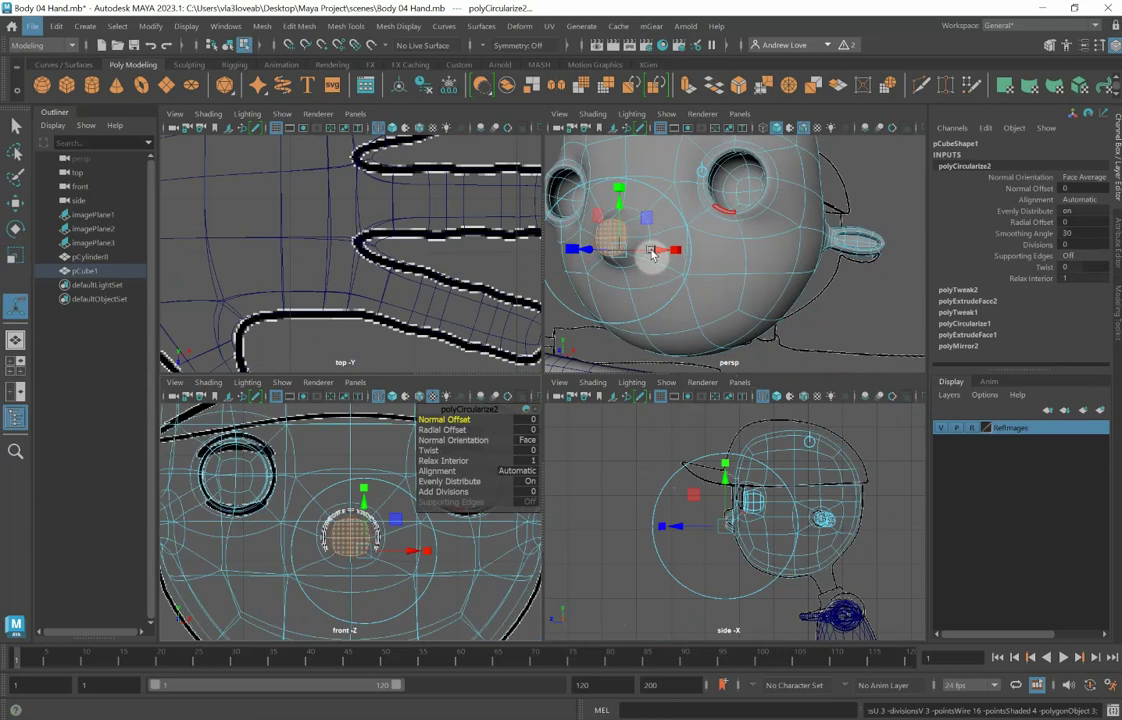
pyautogui.press('1')
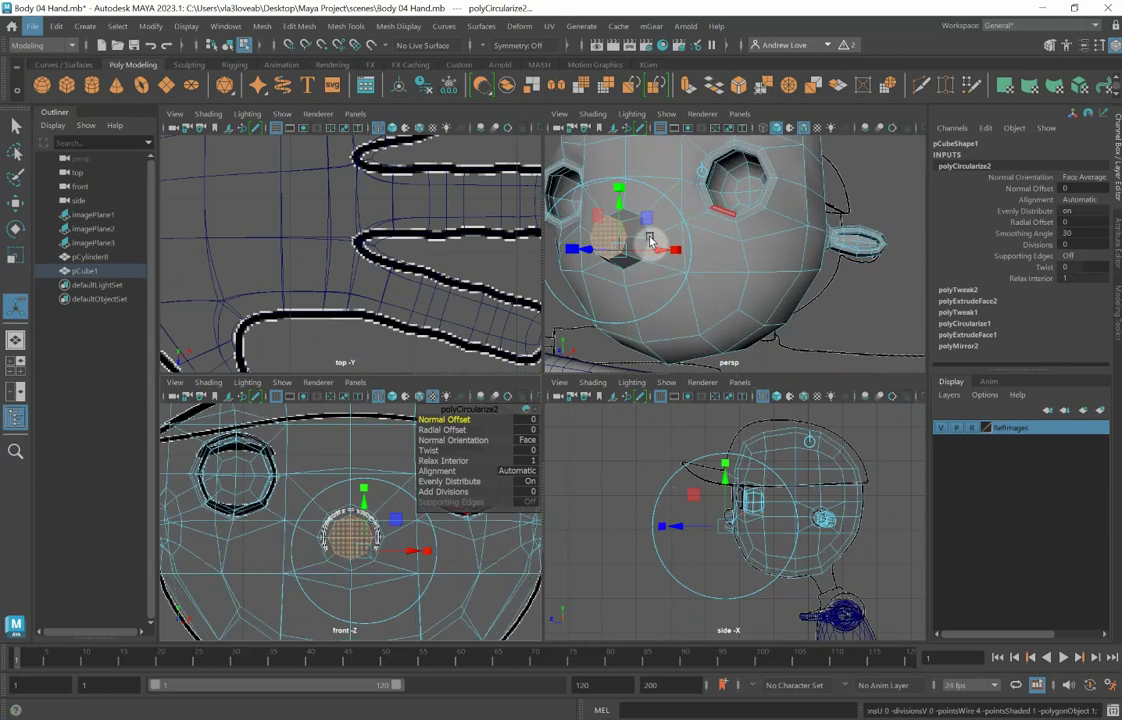
# Step: Delete the construction history of the head mesh pCube1 in object mode
pyautogui.click(922, 86)
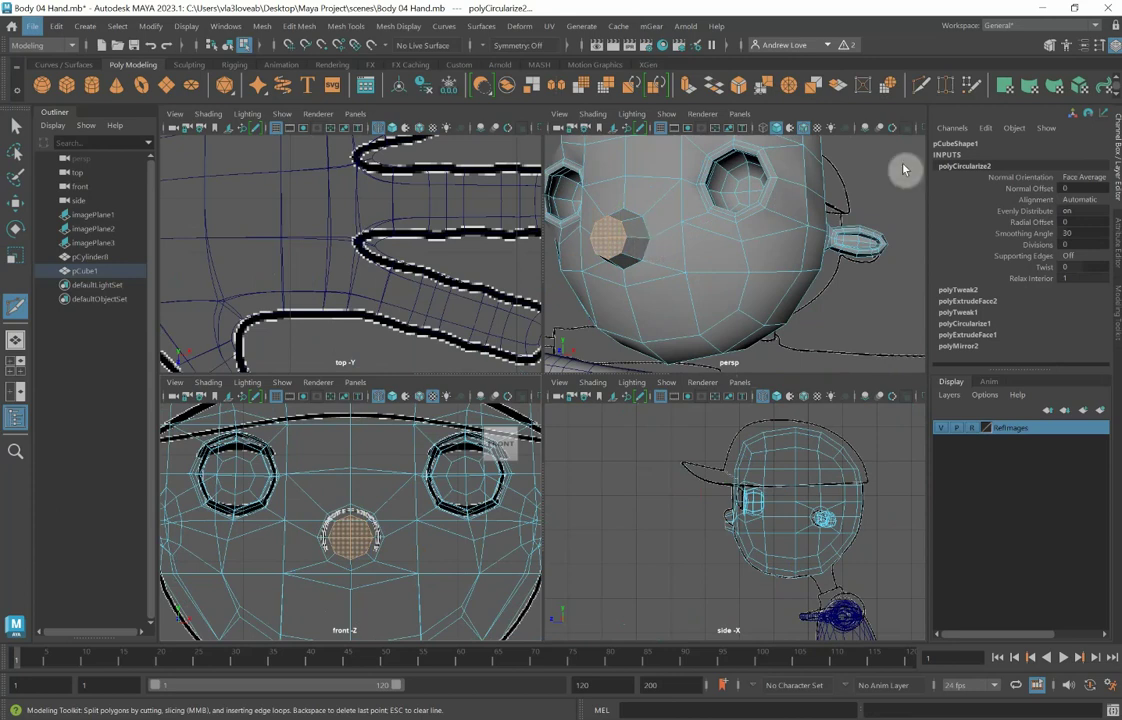
pyautogui.click(922, 88)
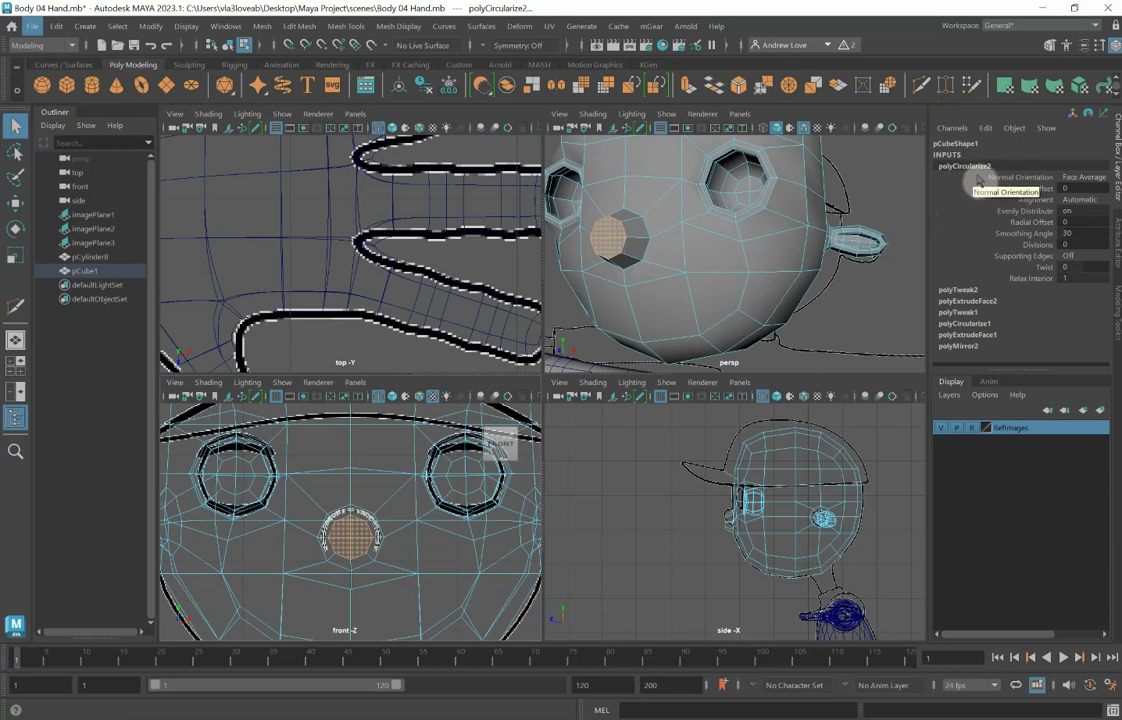
pyautogui.moveTo(662, 193); pyautogui.dragTo(706, 175, button='right')
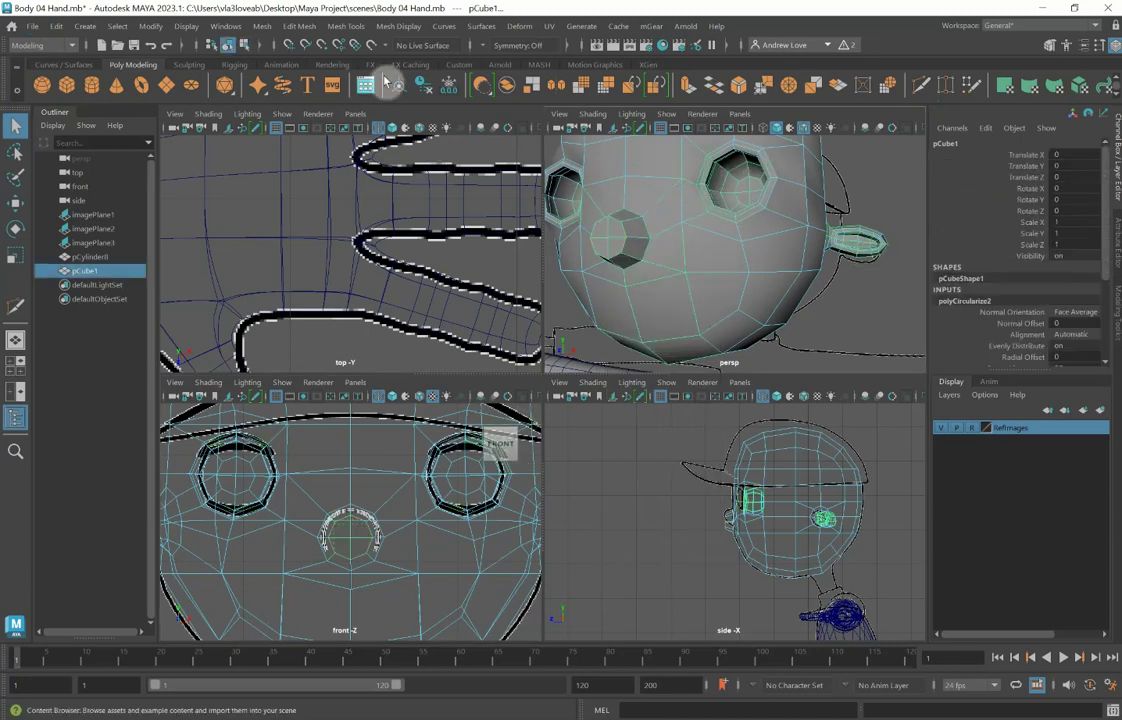
pyautogui.click(427, 89)
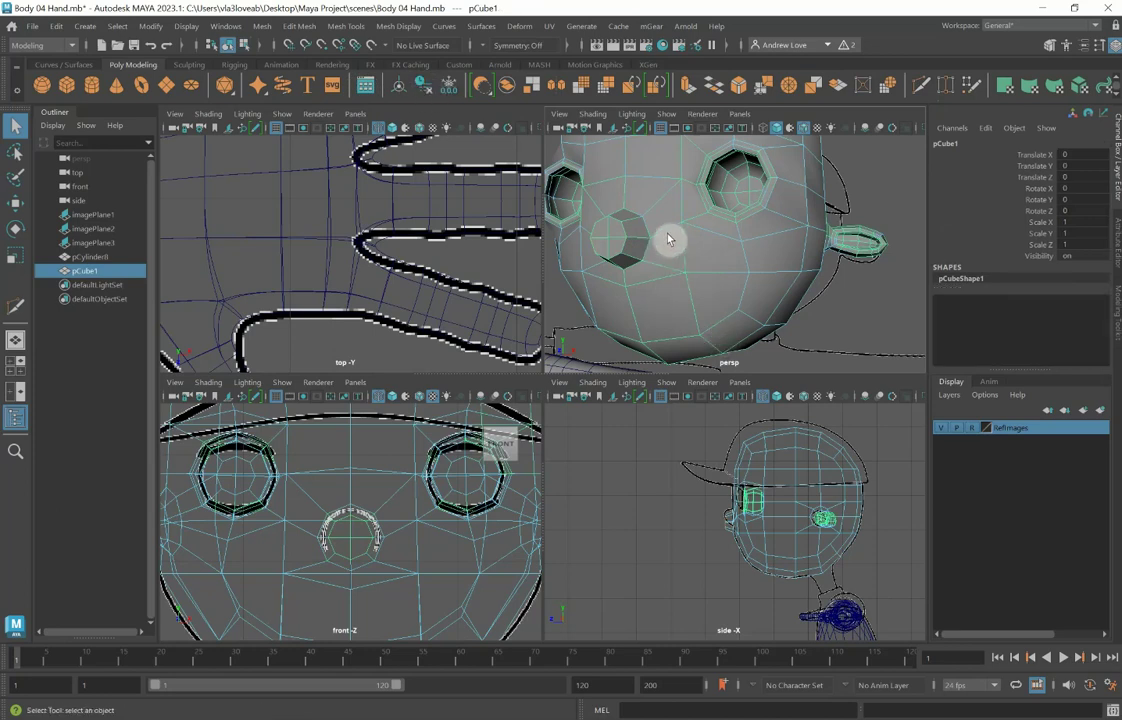
# Step: Insert an edge loop around the nose close to its base with the Multi-Cut tool
pyautogui.click(926, 92)
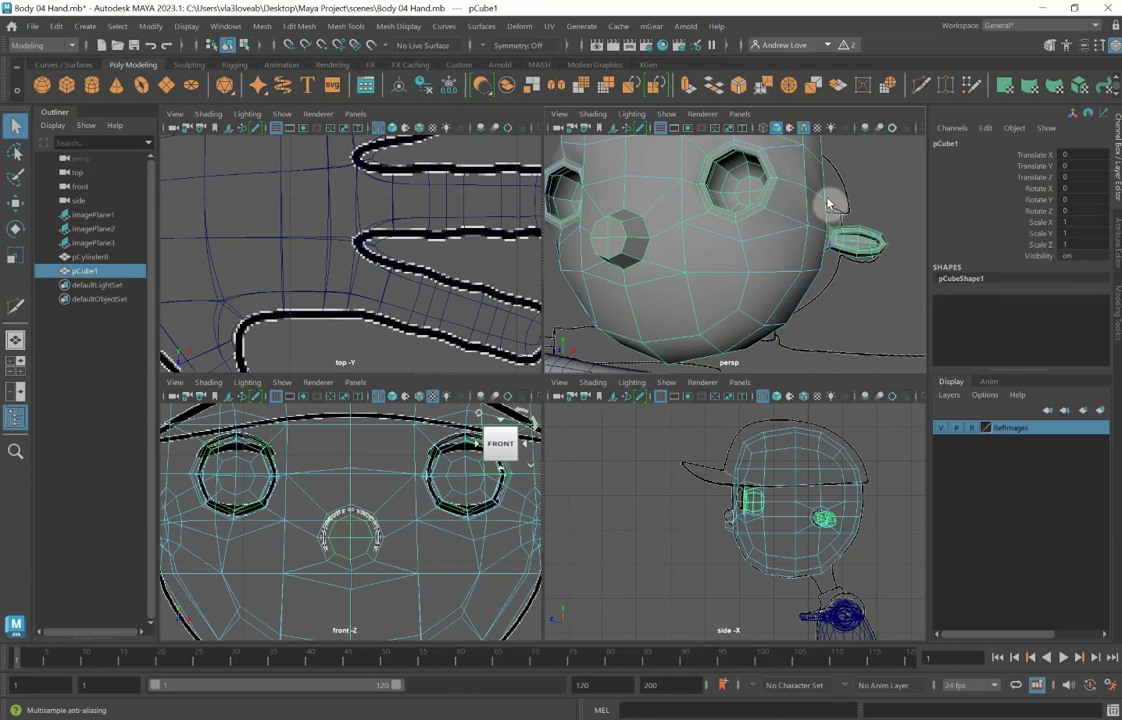
pyautogui.click(643, 239)
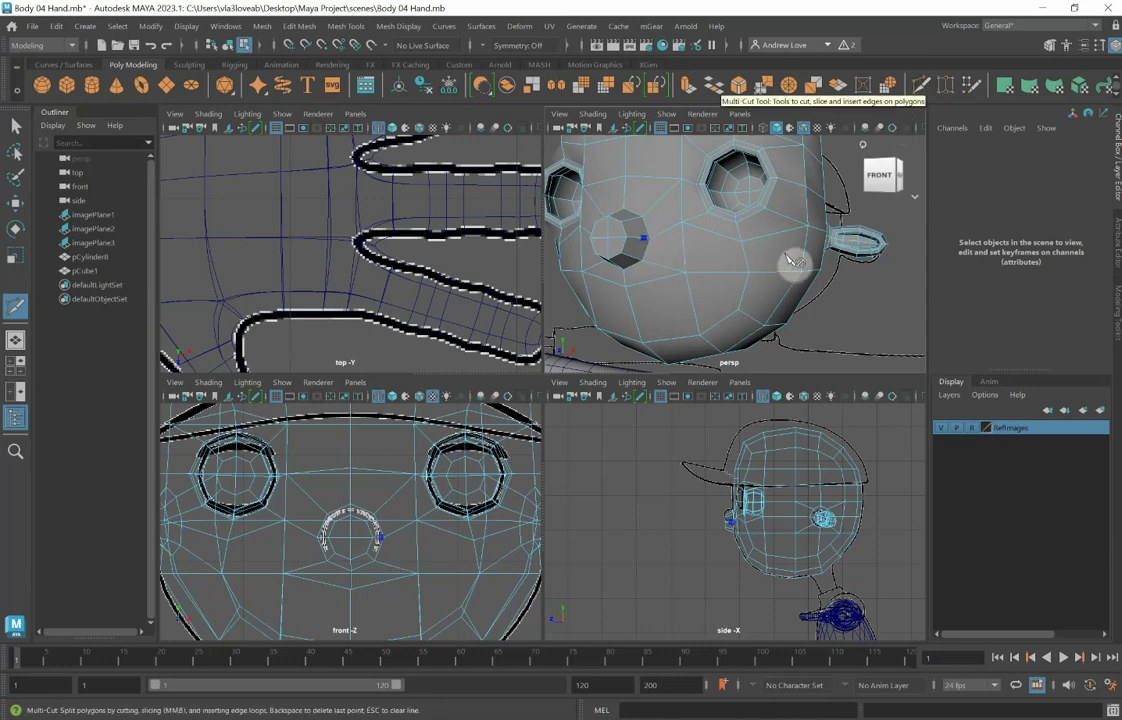
pyautogui.click(645, 245)
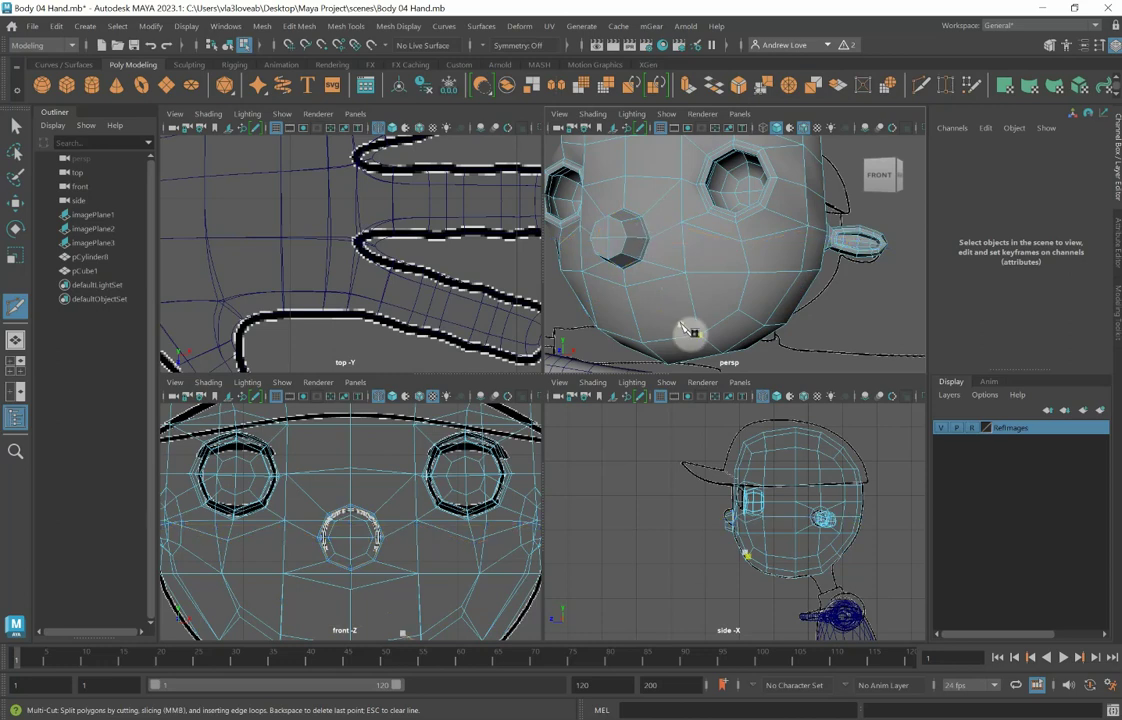
# Step: Pull the centre vertex at the nose tip forward to about Z 2.52
pyautogui.press('w')
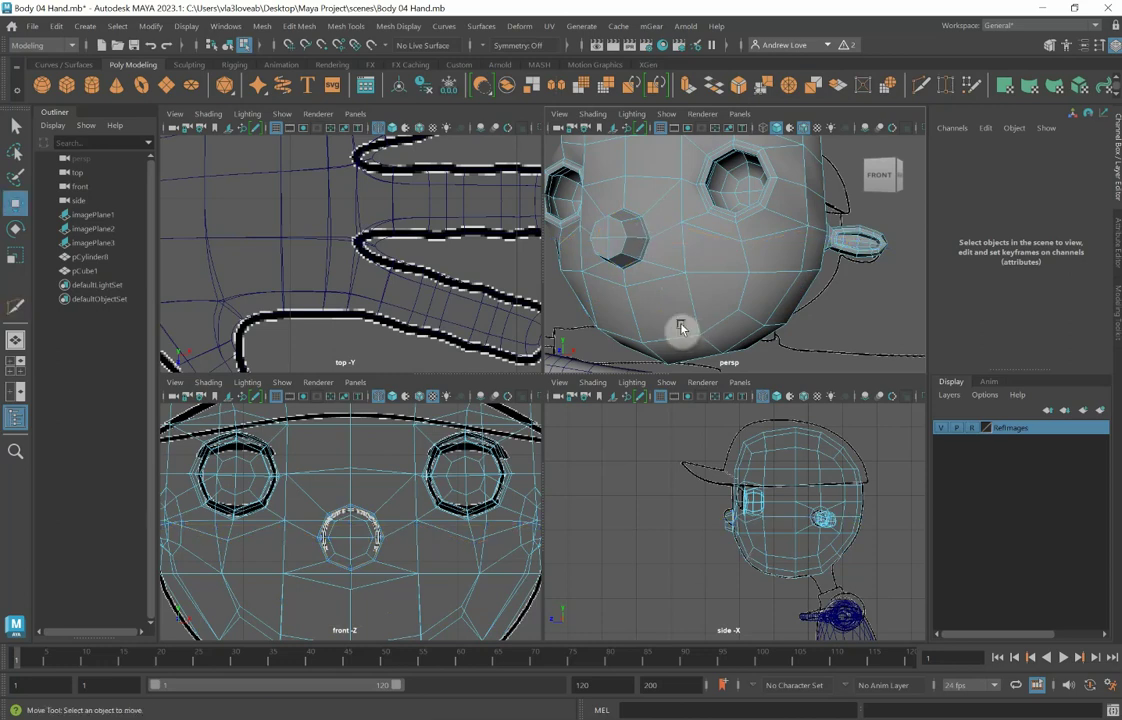
pyautogui.moveTo(610, 240); pyautogui.dragTo(584, 243, button='right')
pyautogui.click(606, 238)
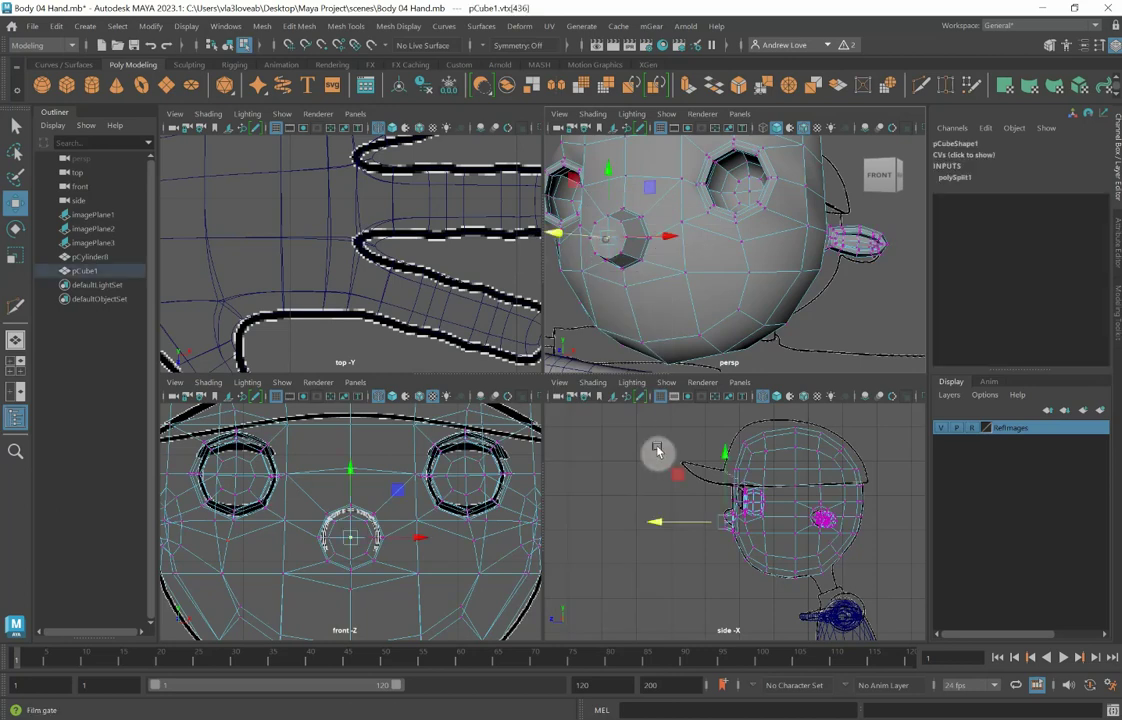
pyautogui.moveTo(659, 527); pyautogui.dragTo(654, 524)
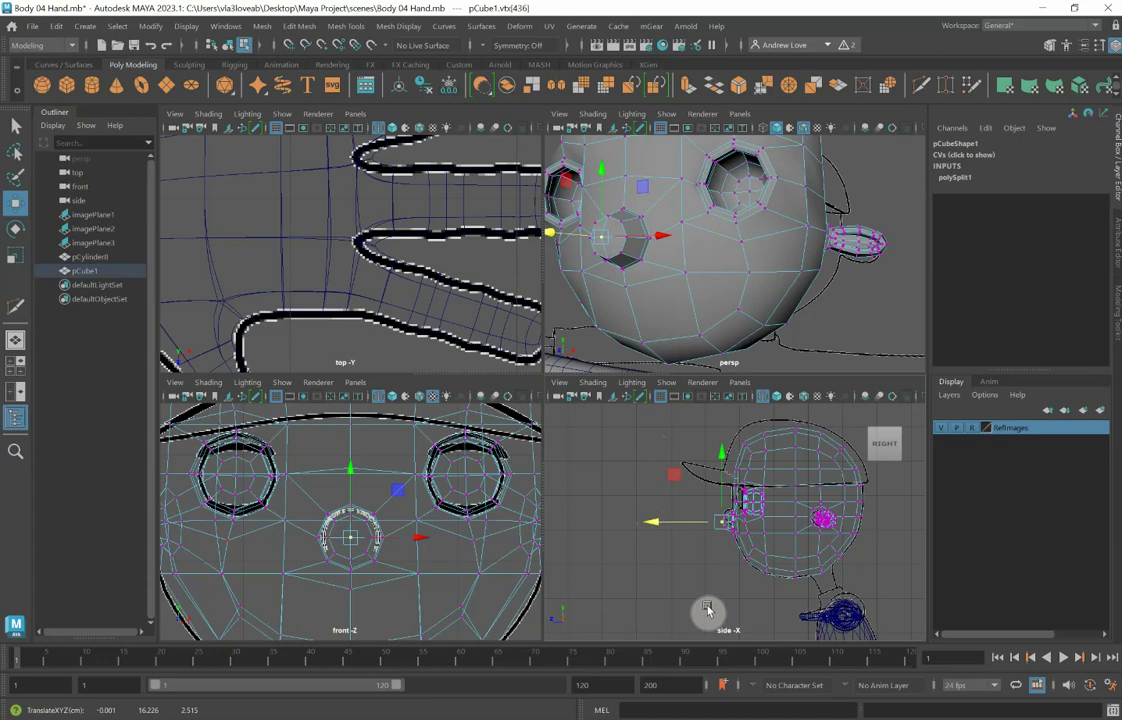
# Step: Lower the side reference image imagePlane2 to about Y 9.4 to line up its nose outline with the modelled nose
pyautogui.press('space')
pyautogui.scroll(3, 707, 611)
pyautogui.scroll(4, 621, 563)
pyautogui.scroll(2, 527, 557)
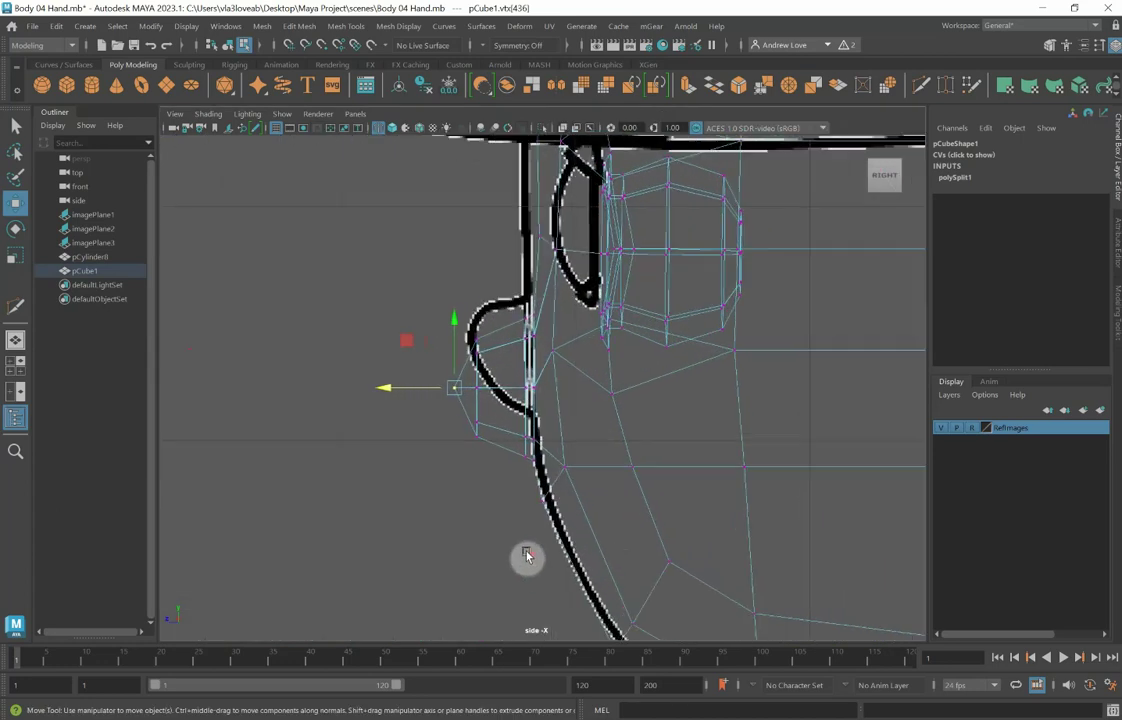
pyautogui.scroll(2, 453, 521)
pyautogui.scroll(3, 456, 463)
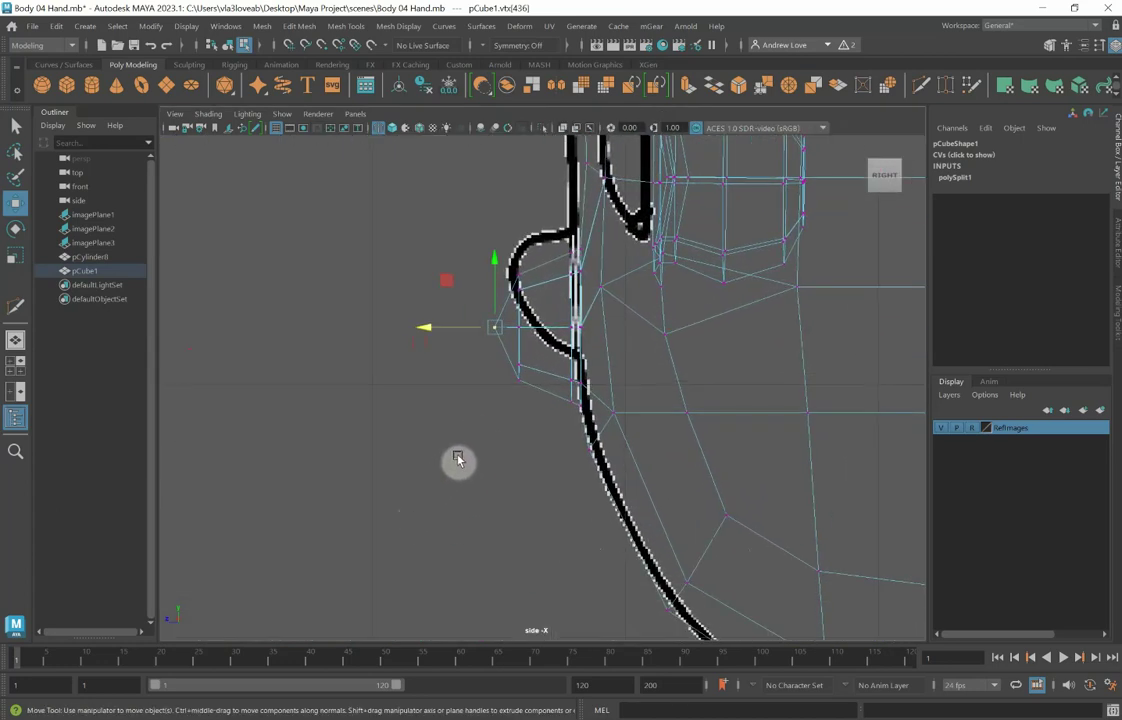
pyautogui.scroll(-5, 458, 459)
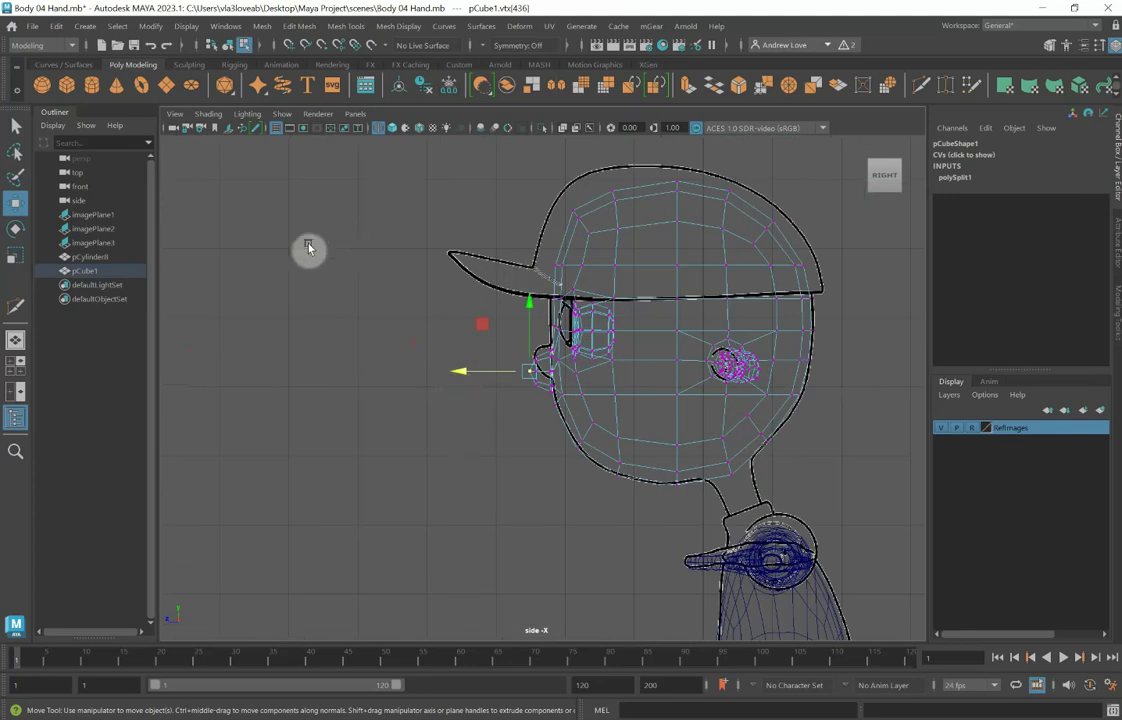
pyautogui.click(94, 244)
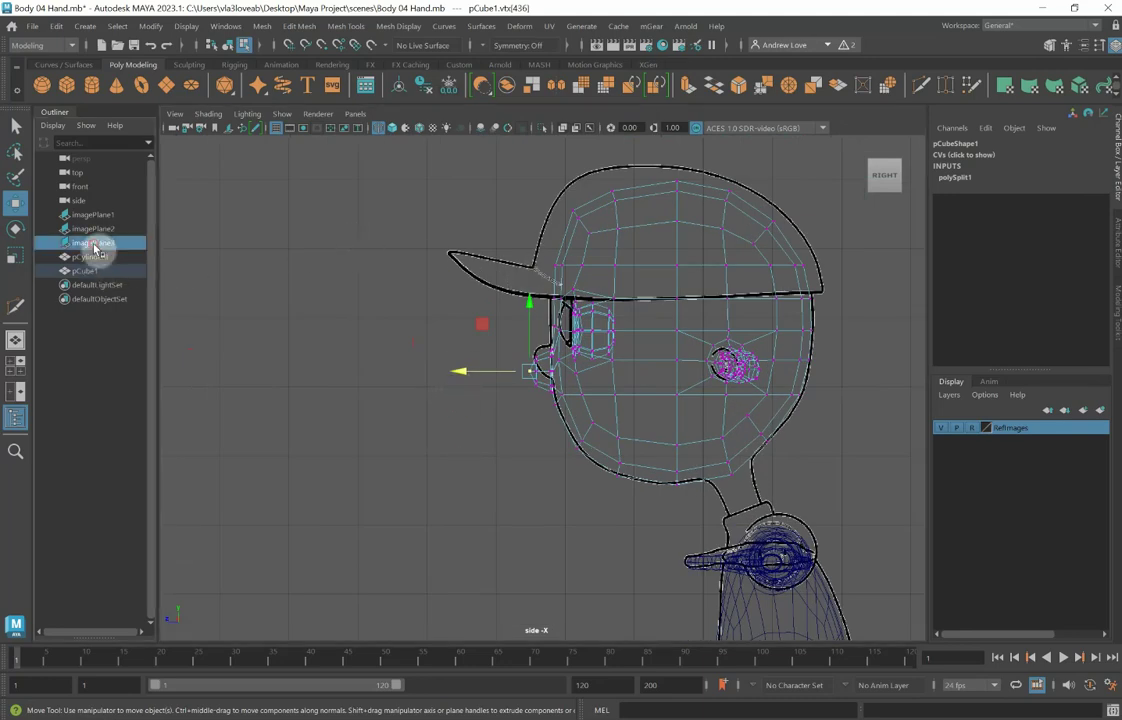
pyautogui.scroll(-6, 245, 251)
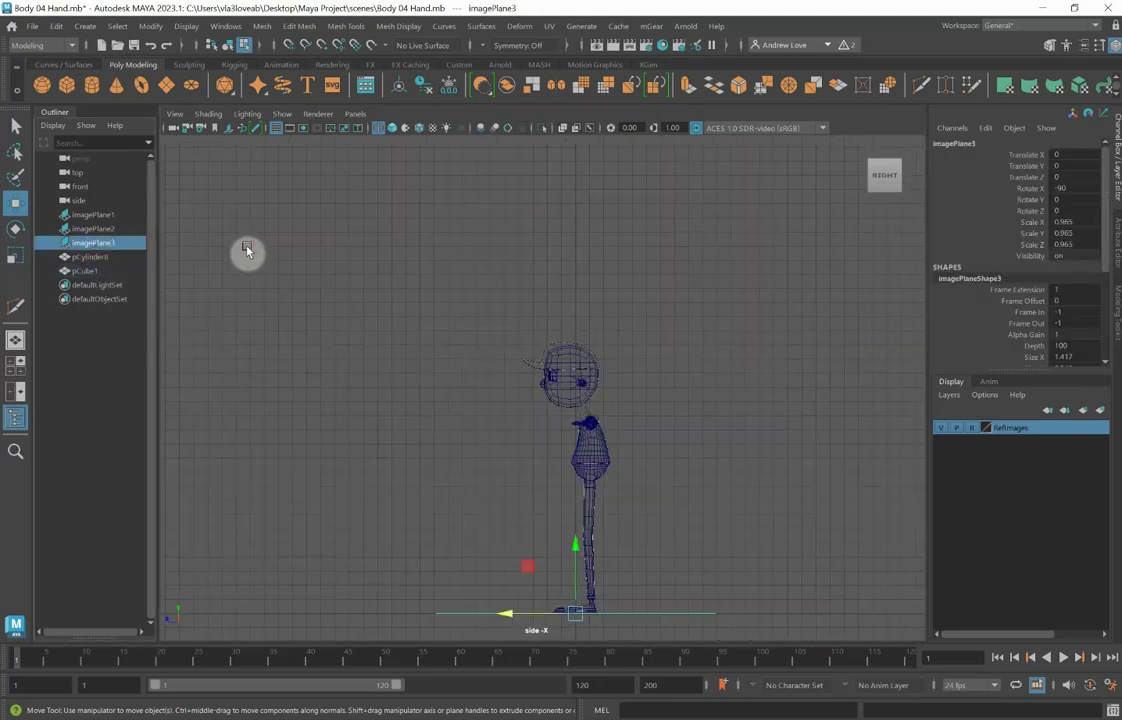
pyautogui.click(133, 230)
pyautogui.scroll(3, 347, 303)
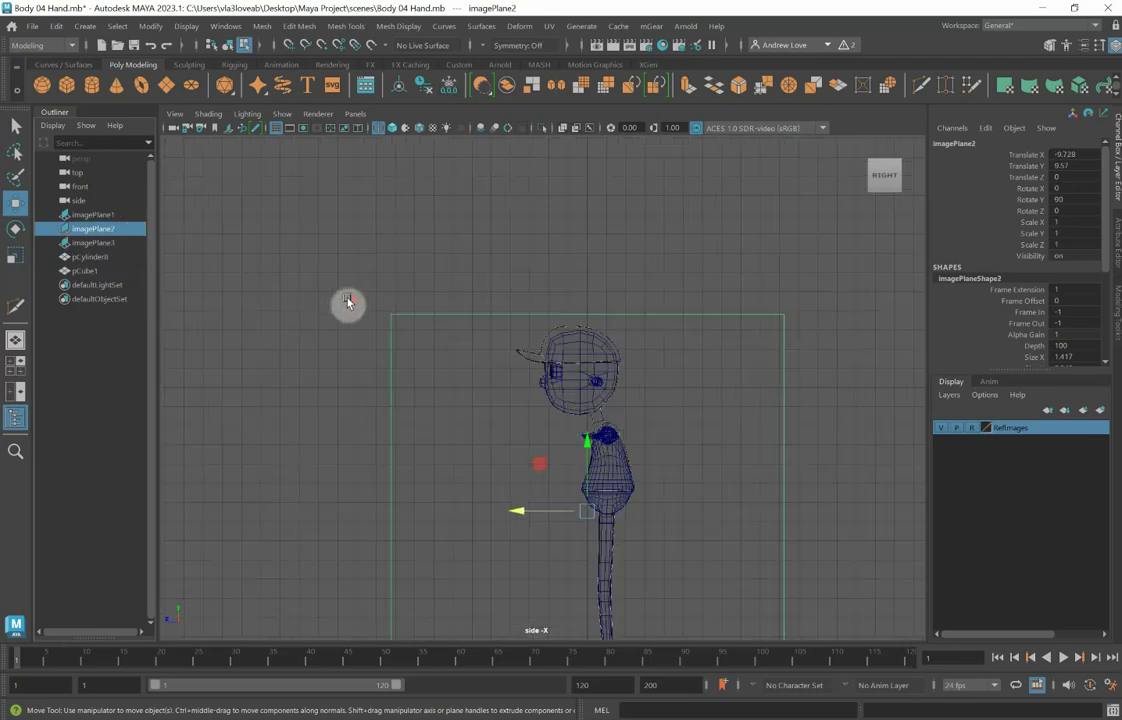
pyautogui.scroll(4, 347, 303)
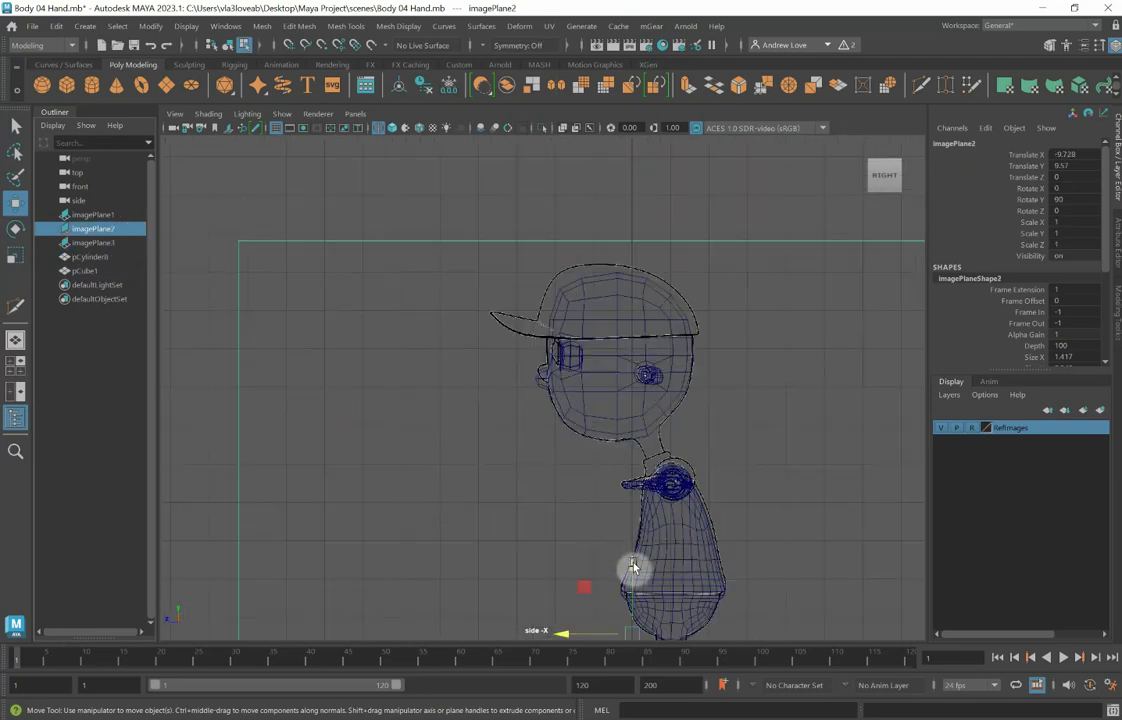
pyautogui.keyDown('alt'); pyautogui.moveTo(206, 499); pyautogui.dragTo(195, 396, button='middle'); pyautogui.keyUp('alt')
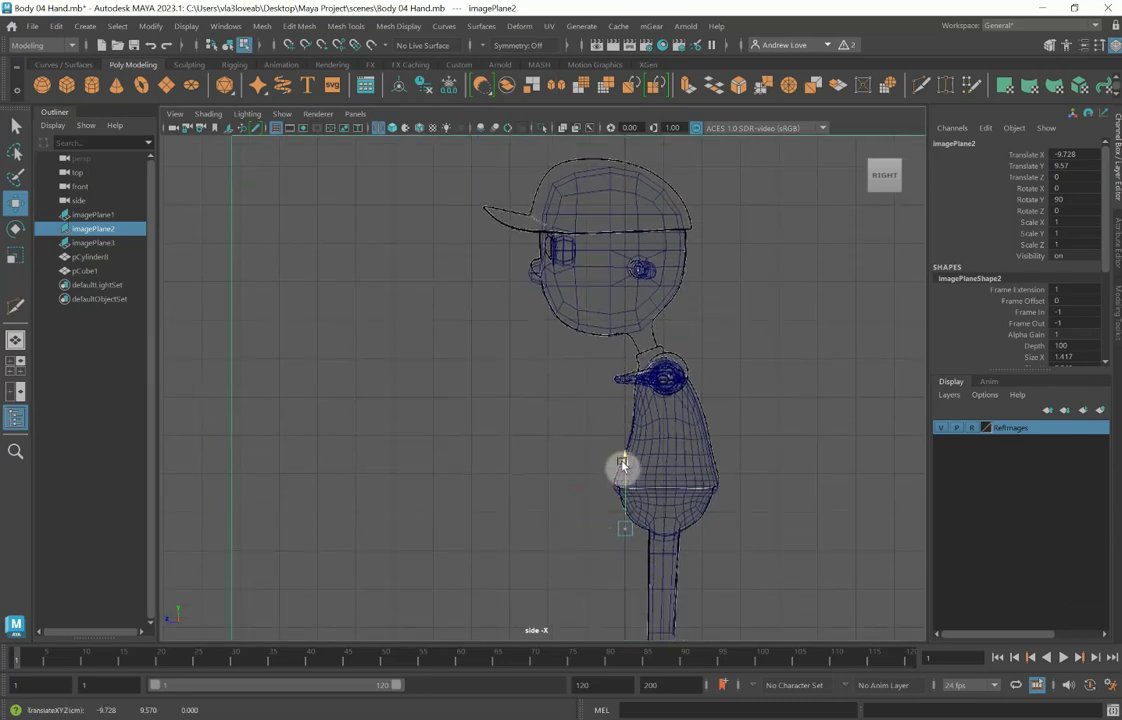
pyautogui.moveTo(621, 465); pyautogui.dragTo(621, 469)
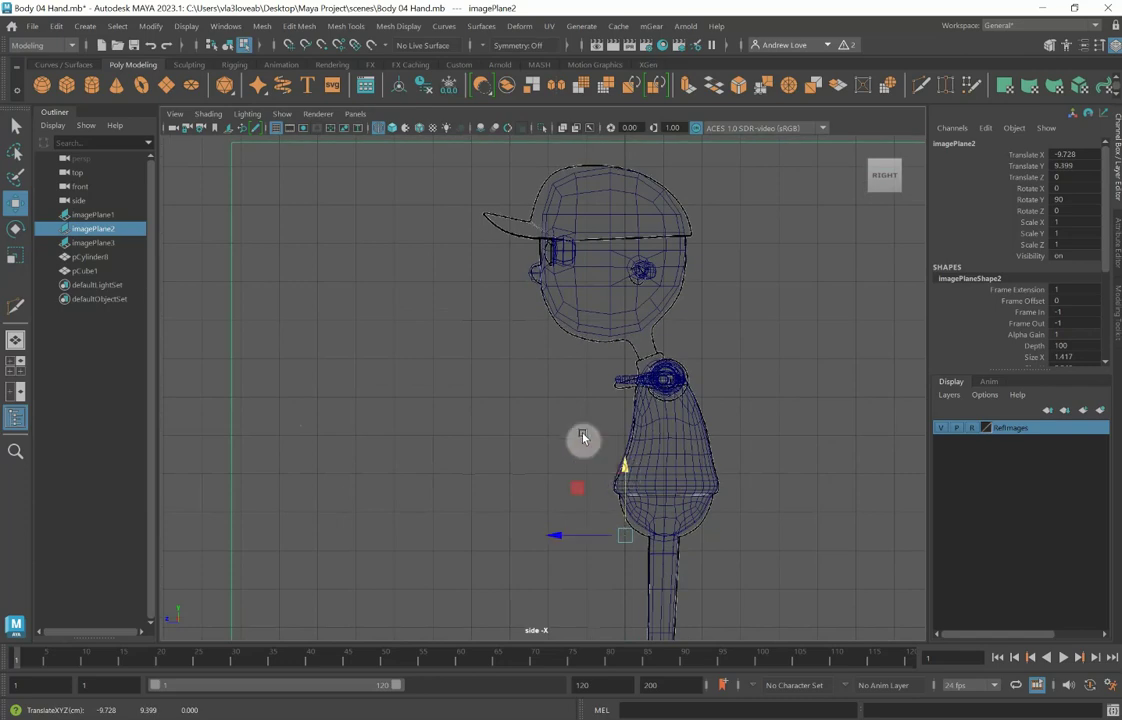
# Step: Scale all nose vertices of pCube1 down uniformly to about 0.9 and shift them slightly back toward the face
pyautogui.click(85, 270)
pyautogui.scroll(2, 342, 326)
pyautogui.scroll(5, 405, 380)
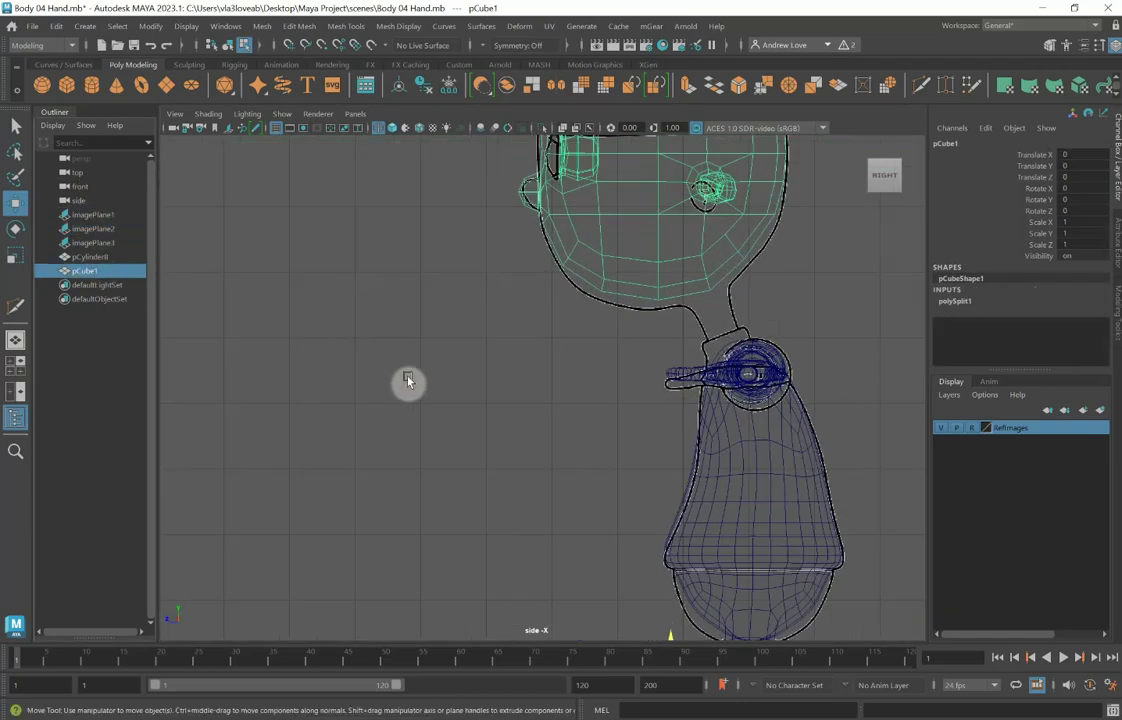
pyautogui.scroll(4, 404, 450)
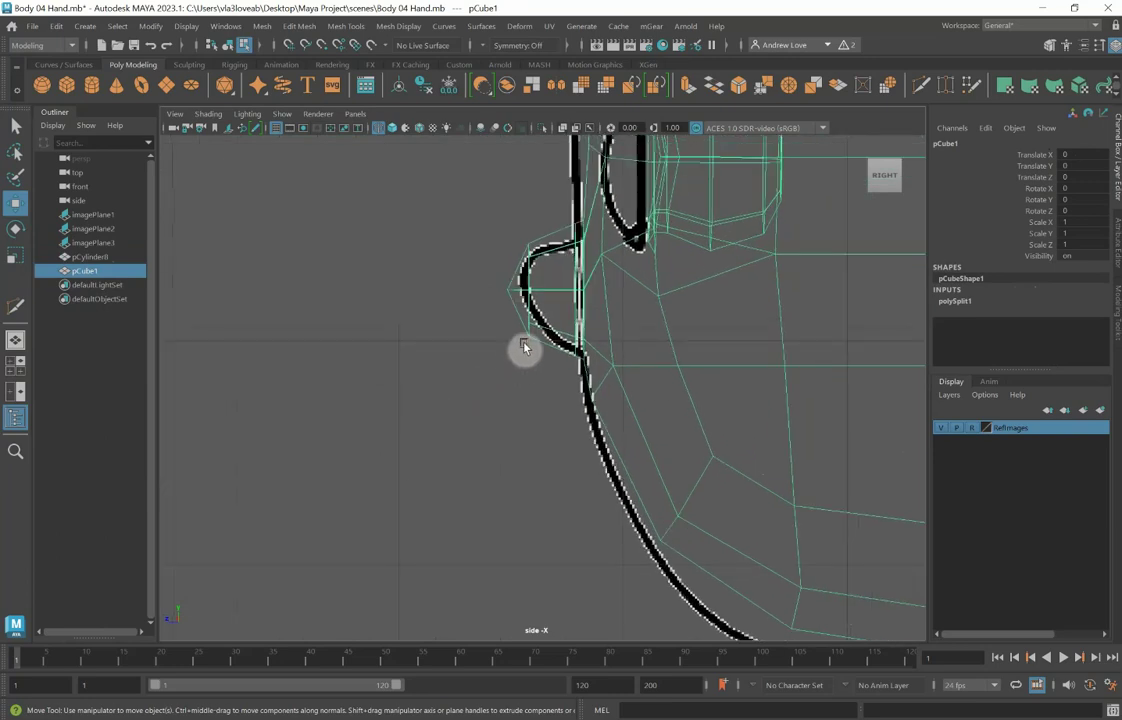
pyautogui.moveTo(577, 293); pyautogui.dragTo(503, 285, button='right')
pyautogui.click(510, 288)
pyautogui.moveTo(513, 276); pyautogui.dragTo(592, 365)
pyautogui.moveTo(403, 189); pyautogui.dragTo(591, 378)
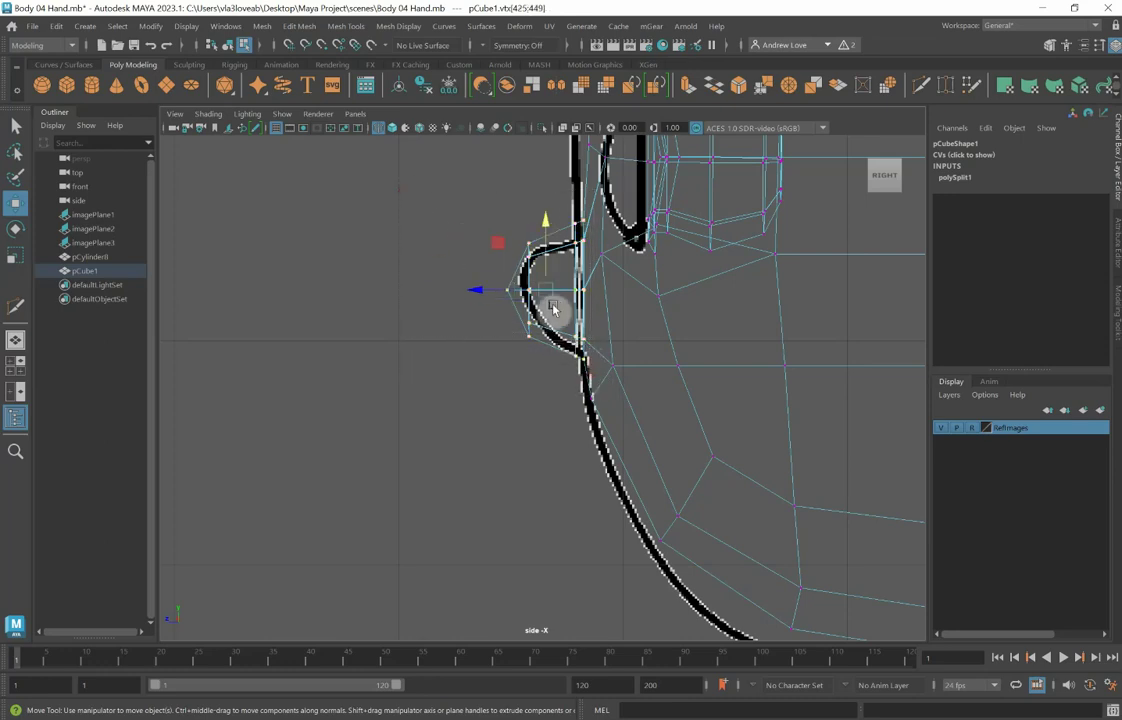
pyautogui.press('r')
pyautogui.moveTo(543, 291); pyautogui.dragTo(531, 284)
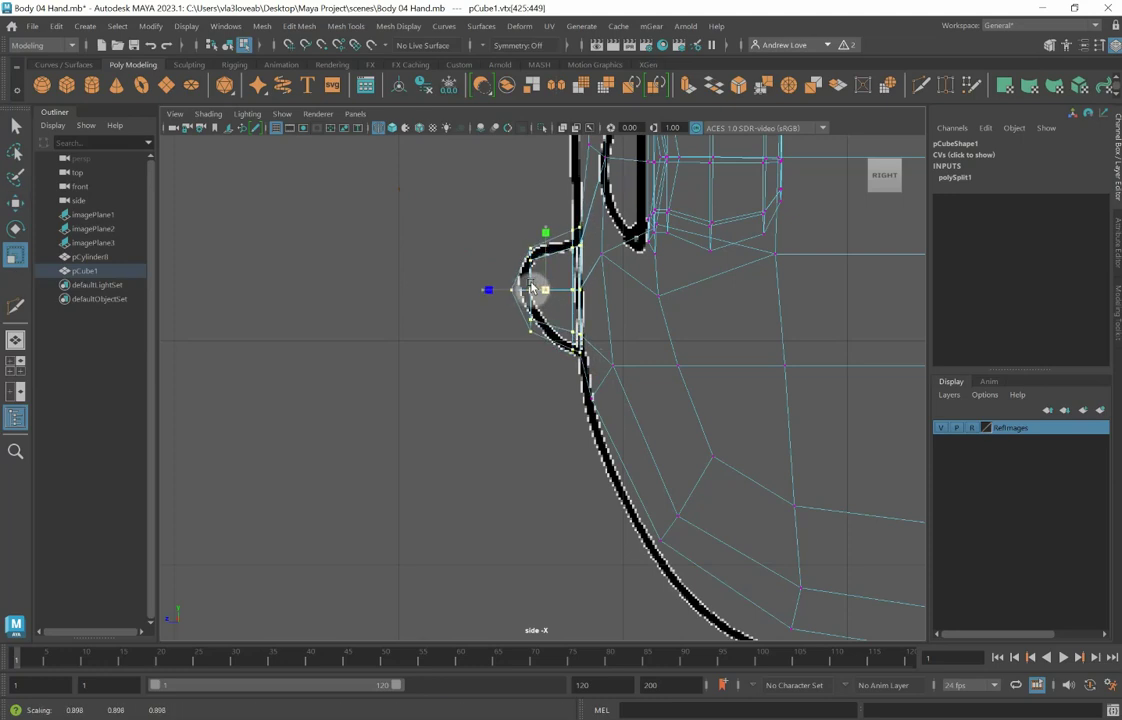
pyautogui.press('w')
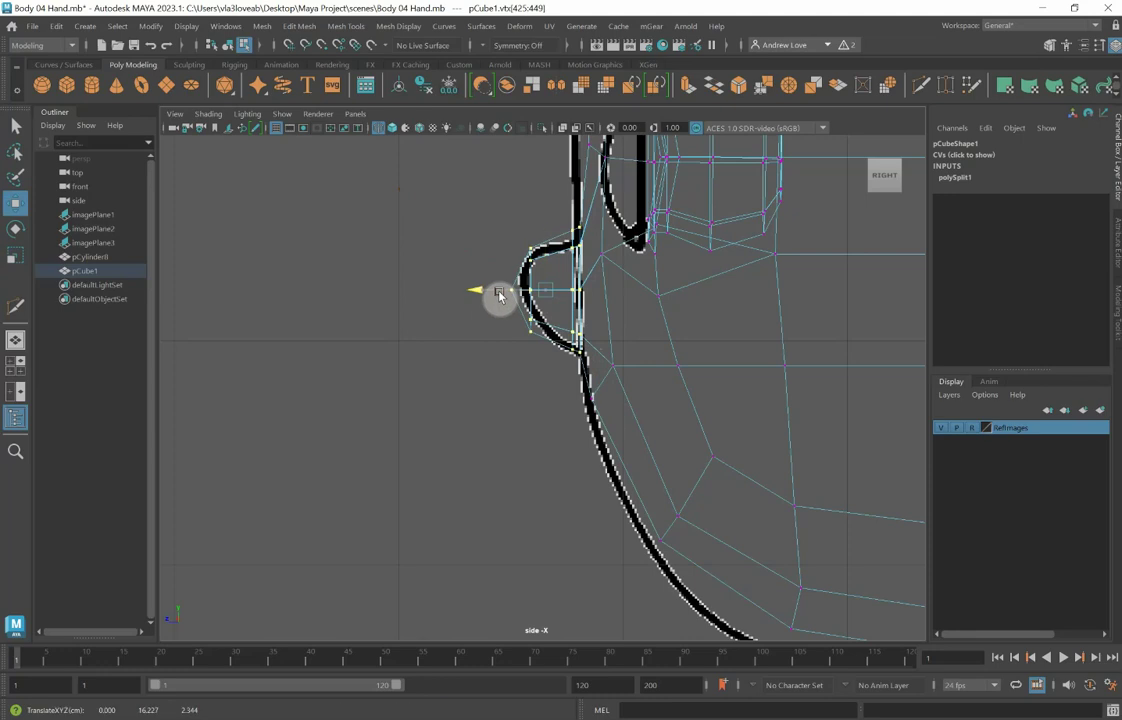
pyautogui.moveTo(500, 296); pyautogui.dragTo(503, 295)
pyautogui.scroll(1, 505, 291)
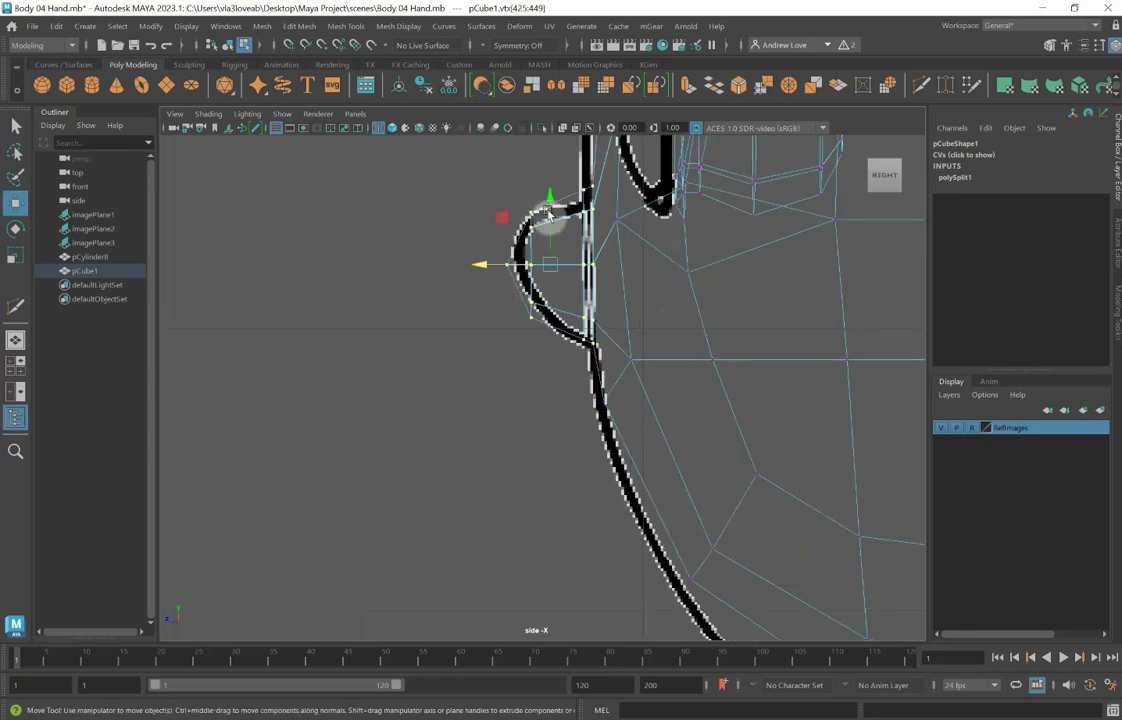
# Step: Lower the upper vertices at the nose base to about Y 16.41 and push the front ring's inner side vertices back to about Z 2.36
pyautogui.moveTo(564, 178); pyautogui.dragTo(600, 221)
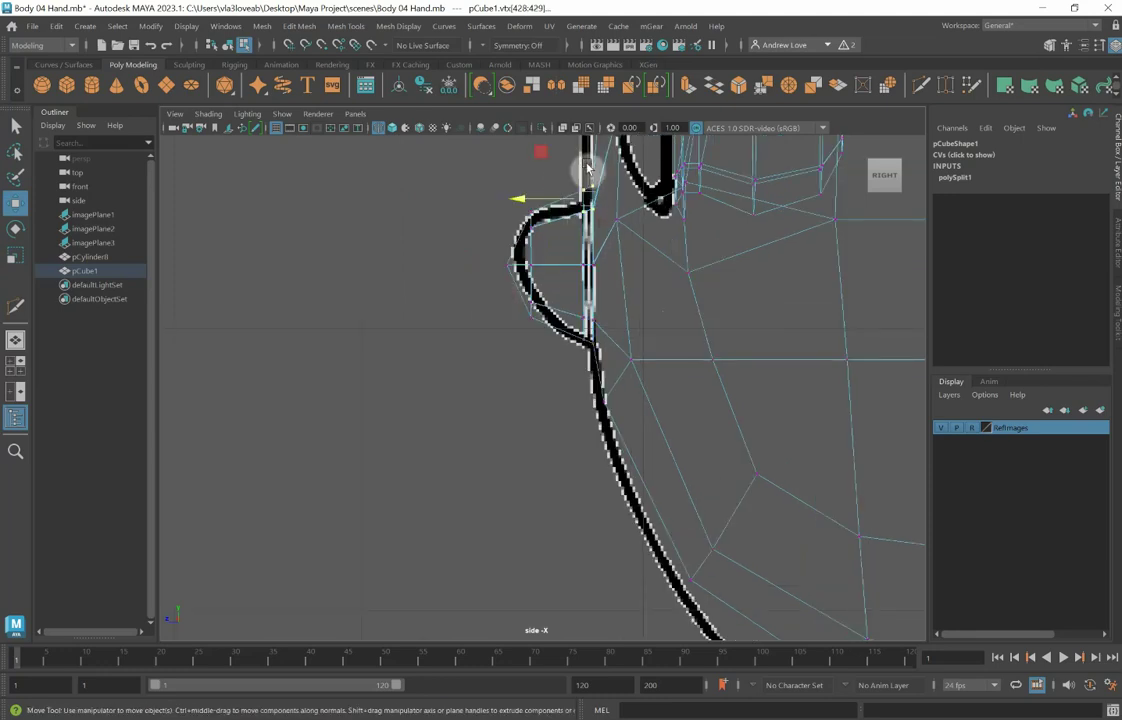
pyautogui.moveTo(586, 164); pyautogui.dragTo(587, 178)
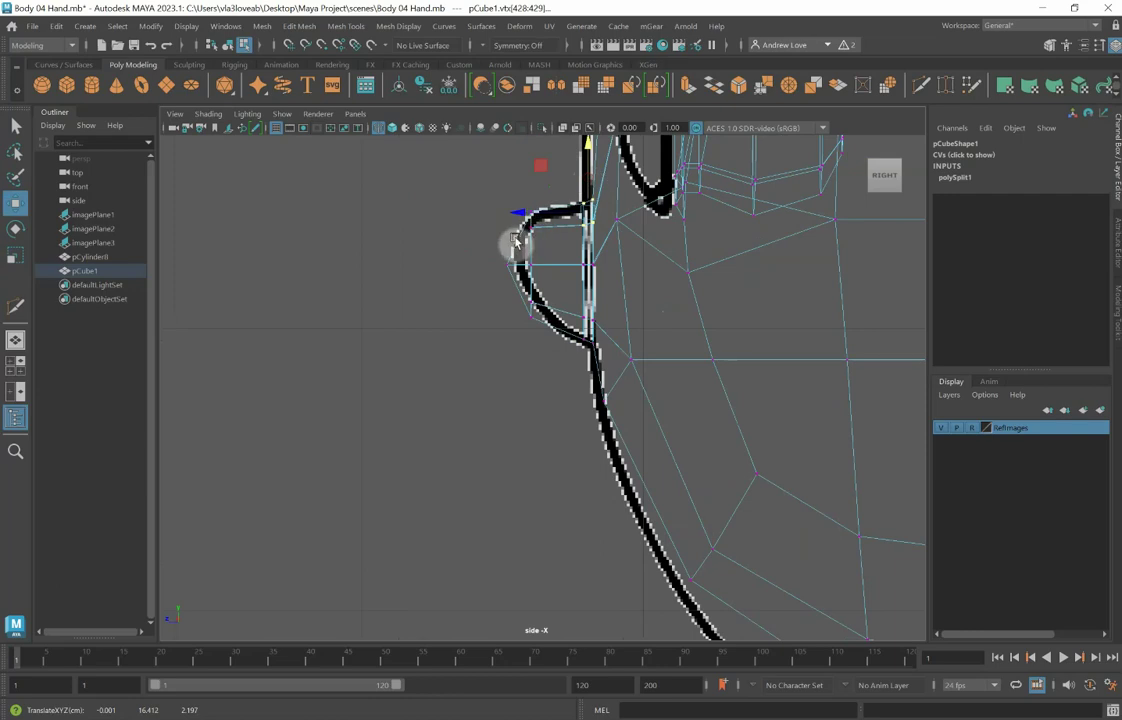
pyautogui.click(532, 229)
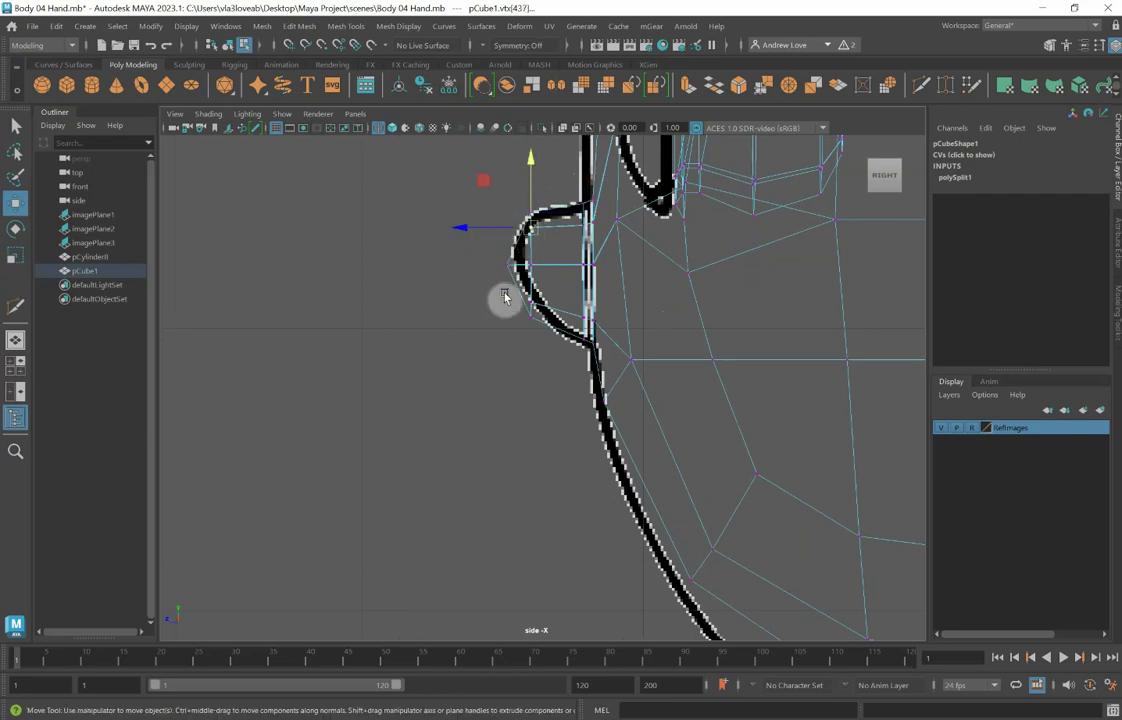
pyautogui.keyDown('shift'); pyautogui.moveTo(503, 294); pyautogui.dragTo(540, 308); pyautogui.keyUp('shift')
pyautogui.moveTo(471, 265); pyautogui.dragTo(482, 266)
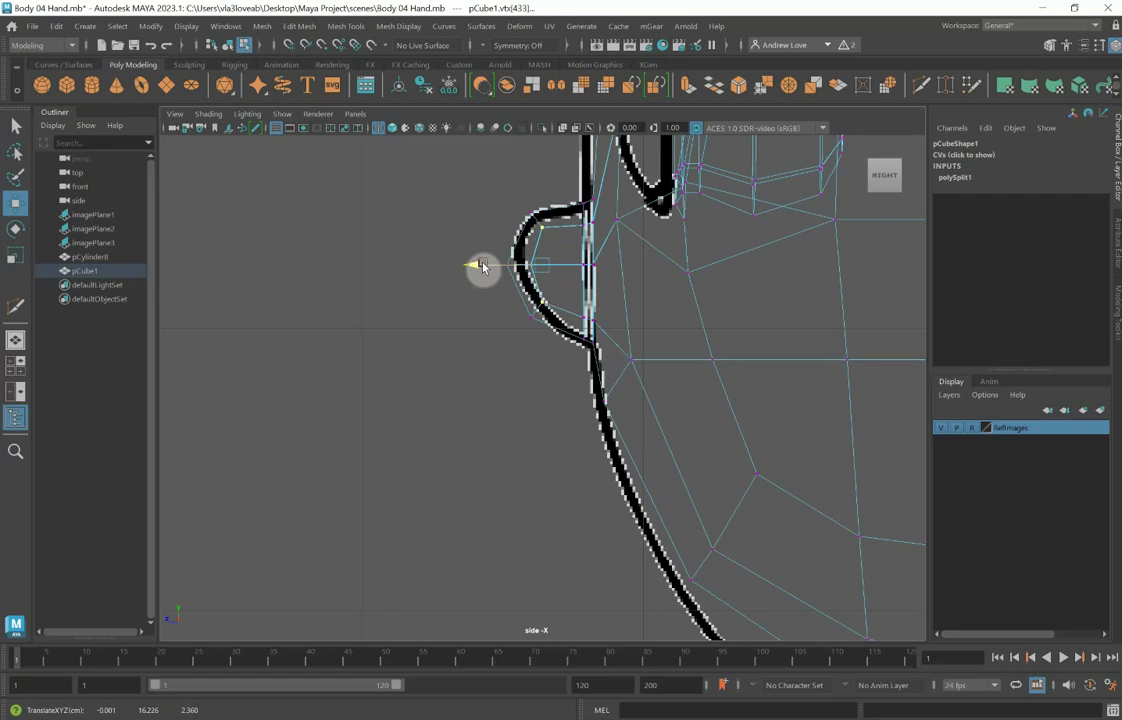
# Step: Tilt and slightly shrink the nose's front vertices, raising them to fit the side reference outline
pyautogui.moveTo(461, 196); pyautogui.dragTo(547, 335)
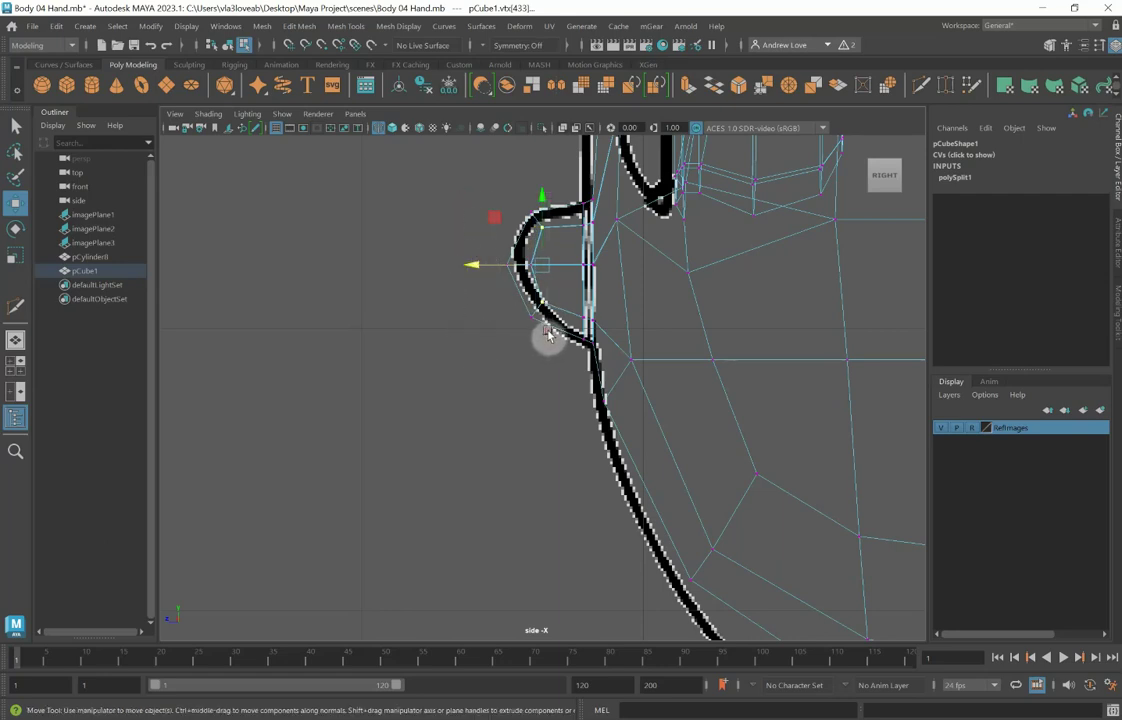
pyautogui.keyDown('shift'); pyautogui.click(545, 326); pyautogui.keyUp('shift')
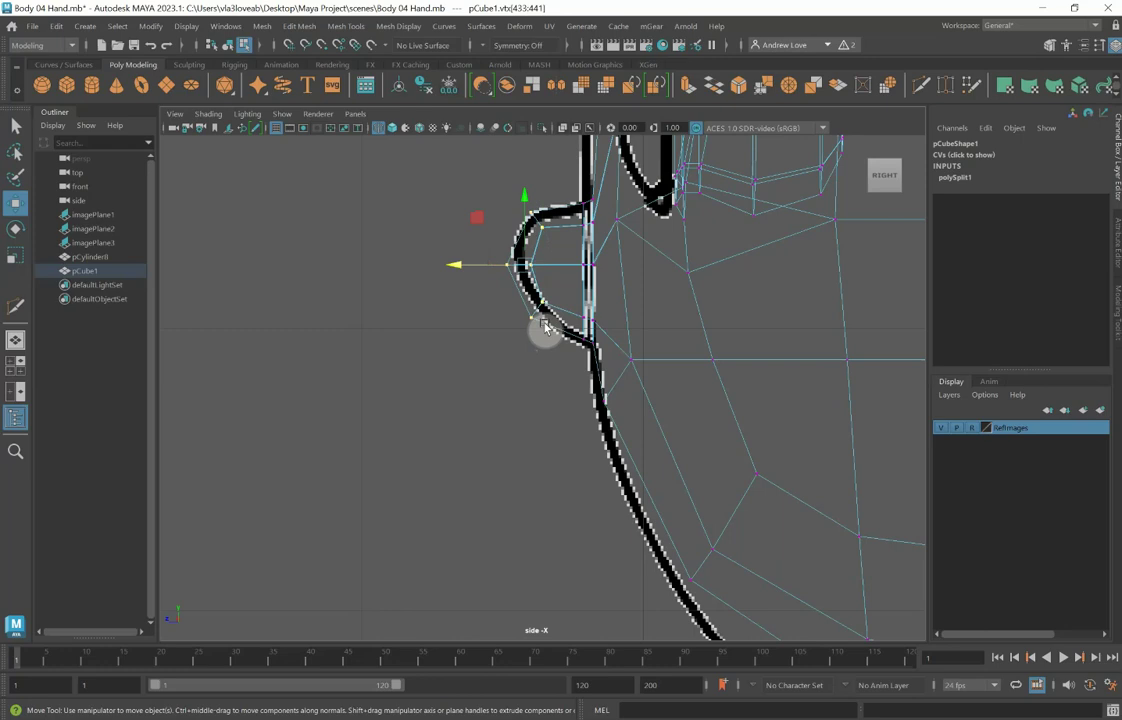
pyautogui.press('e')
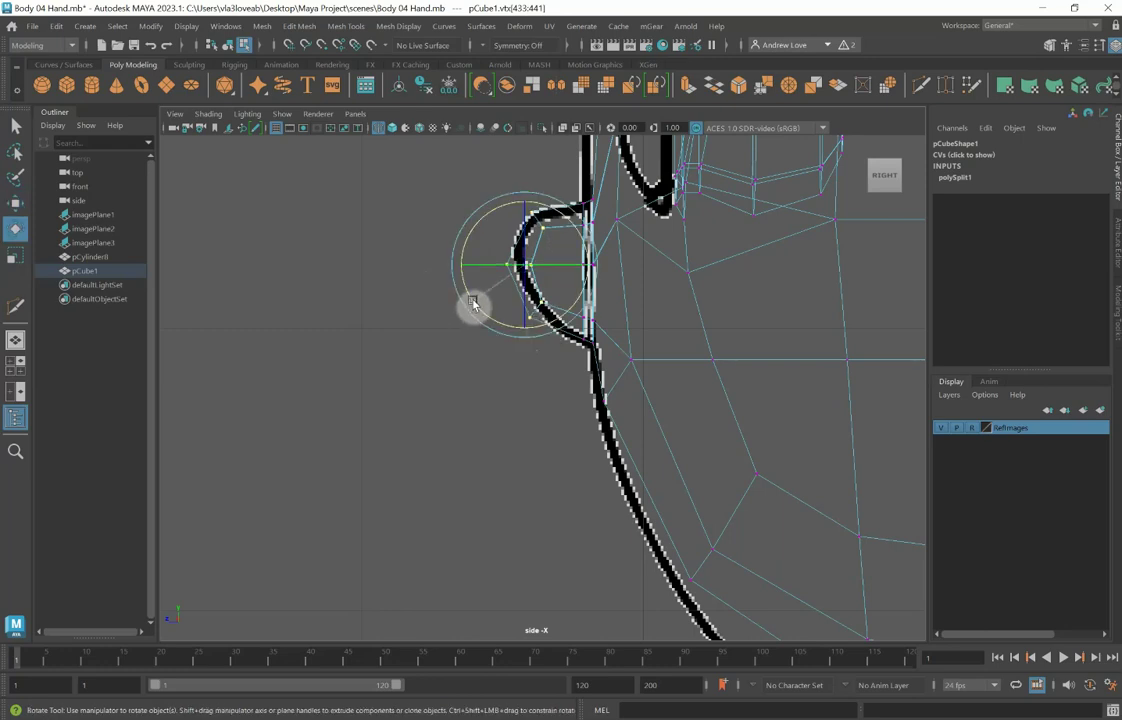
pyautogui.moveTo(473, 304); pyautogui.dragTo(512, 262)
pyautogui.press('r')
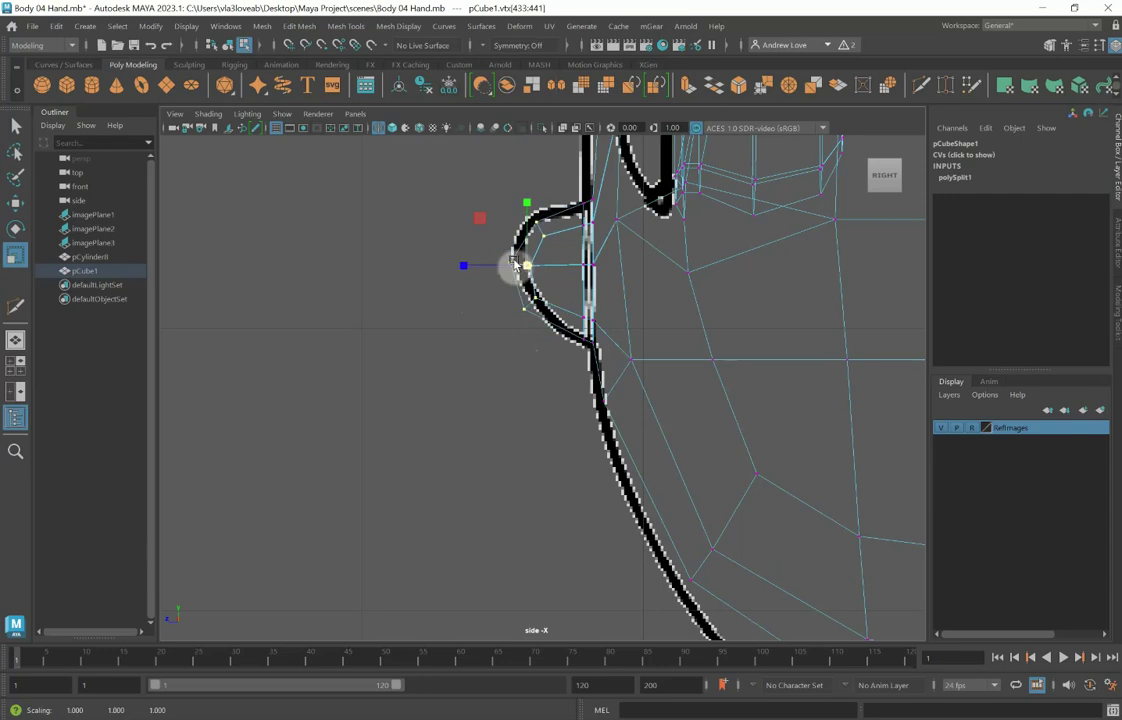
pyautogui.press('w')
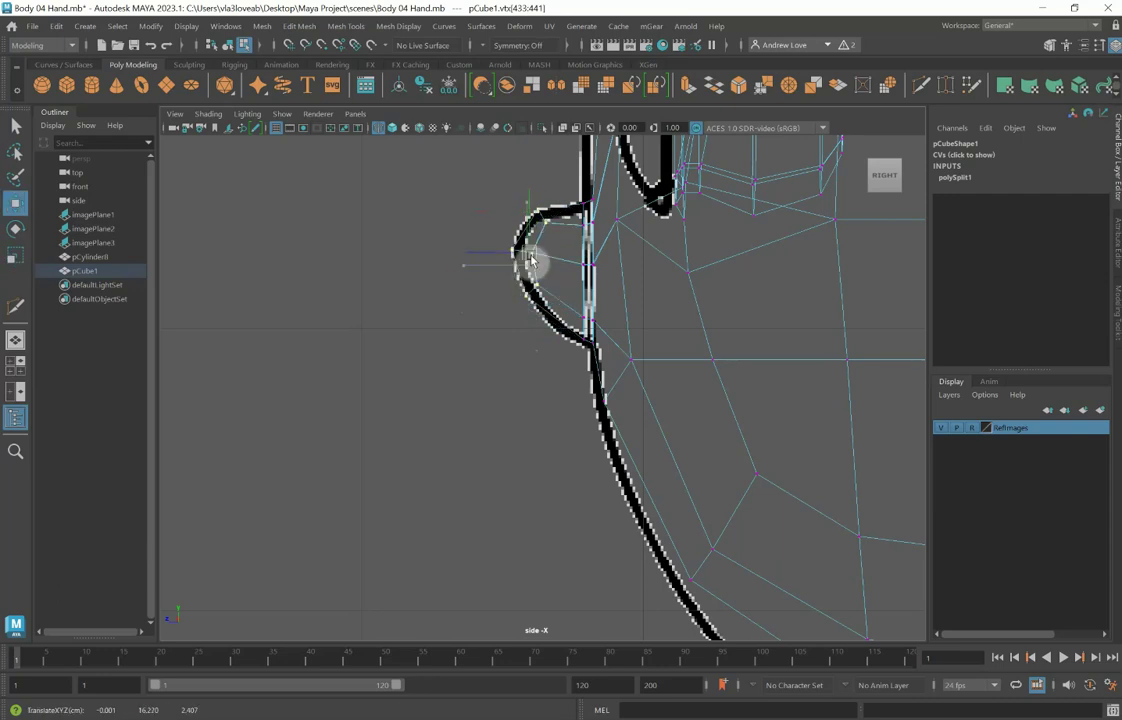
pyautogui.press('w')
# Step: Push the centre vertex at the nose tip slightly back onto the side reference outline
pyautogui.scroll(3, 511, 333)
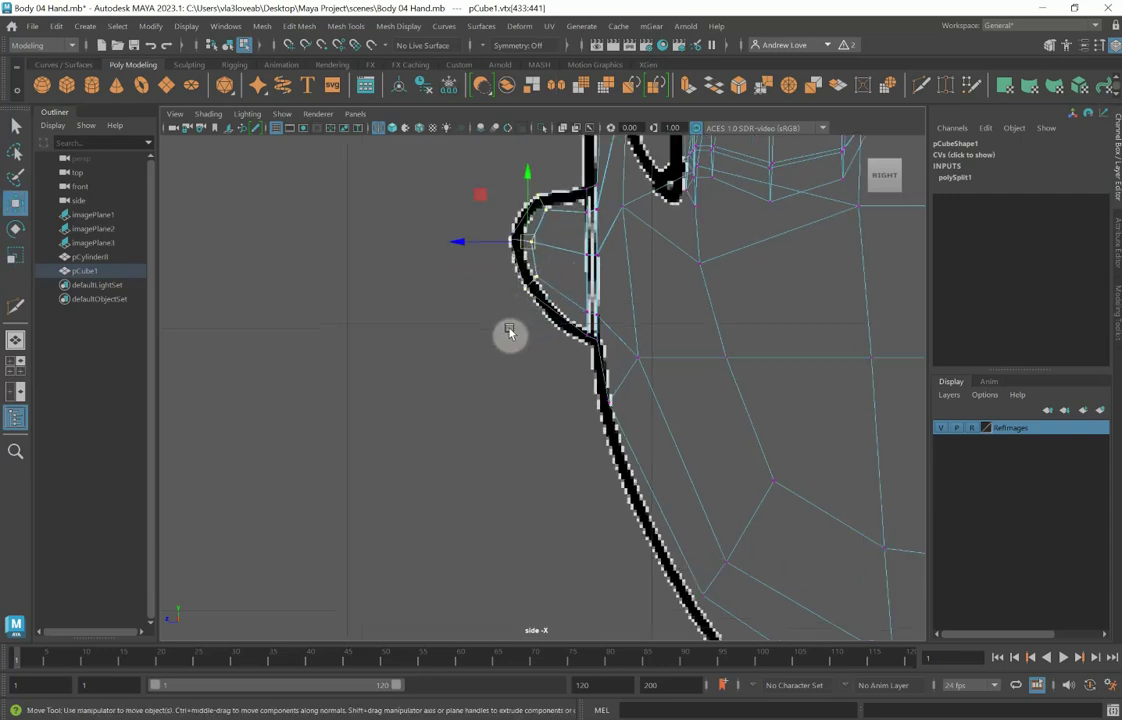
pyautogui.keyDown('alt'); pyautogui.moveTo(398, 294); pyautogui.dragTo(413, 408, button='middle'); pyautogui.keyUp('alt')
pyautogui.scroll(4, 402, 387)
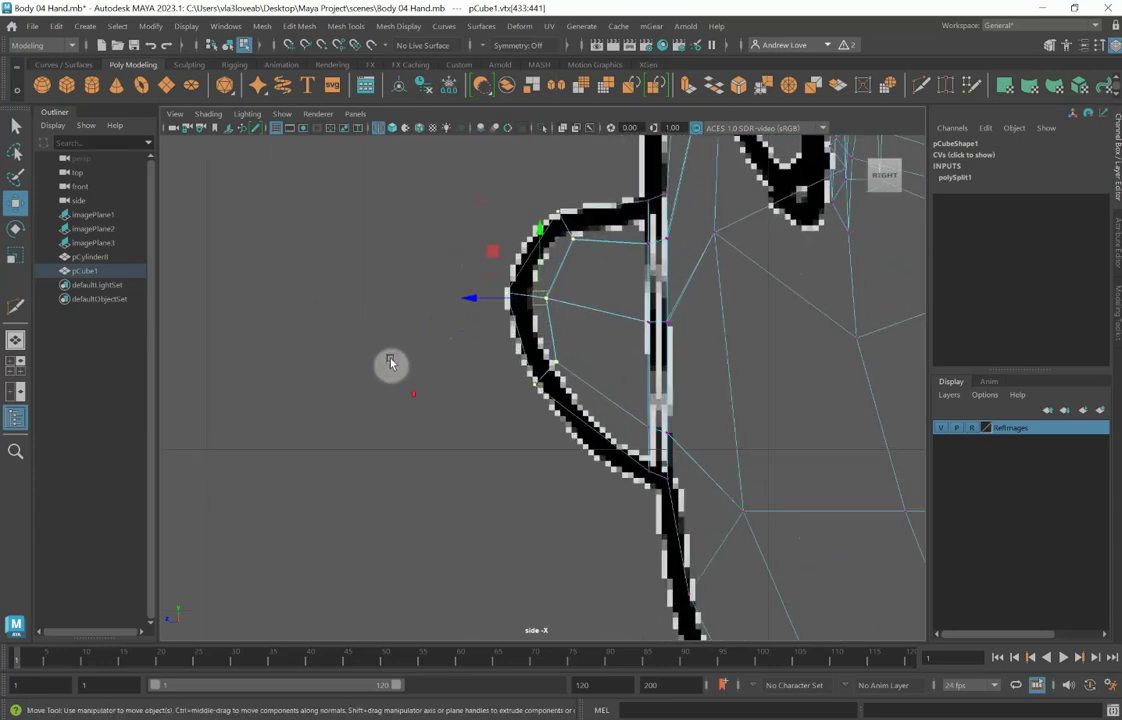
pyautogui.keyDown('alt'); pyautogui.moveTo(393, 315); pyautogui.dragTo(378, 420, button='middle'); pyautogui.keyUp('alt')
pyautogui.scroll(1, 378, 420)
pyautogui.scroll(2, 376, 417)
pyautogui.moveTo(507, 273); pyautogui.dragTo(565, 331)
pyautogui.moveTo(458, 391)
pyautogui.mouseDown()
pyautogui.moveTo(489, 431)
pyautogui.moveTo(473, 395)
pyautogui.mouseUp()
pyautogui.keyDown('alt'); pyautogui.moveTo(392, 505); pyautogui.dragTo(373, 345, button='middle'); pyautogui.keyUp('alt')
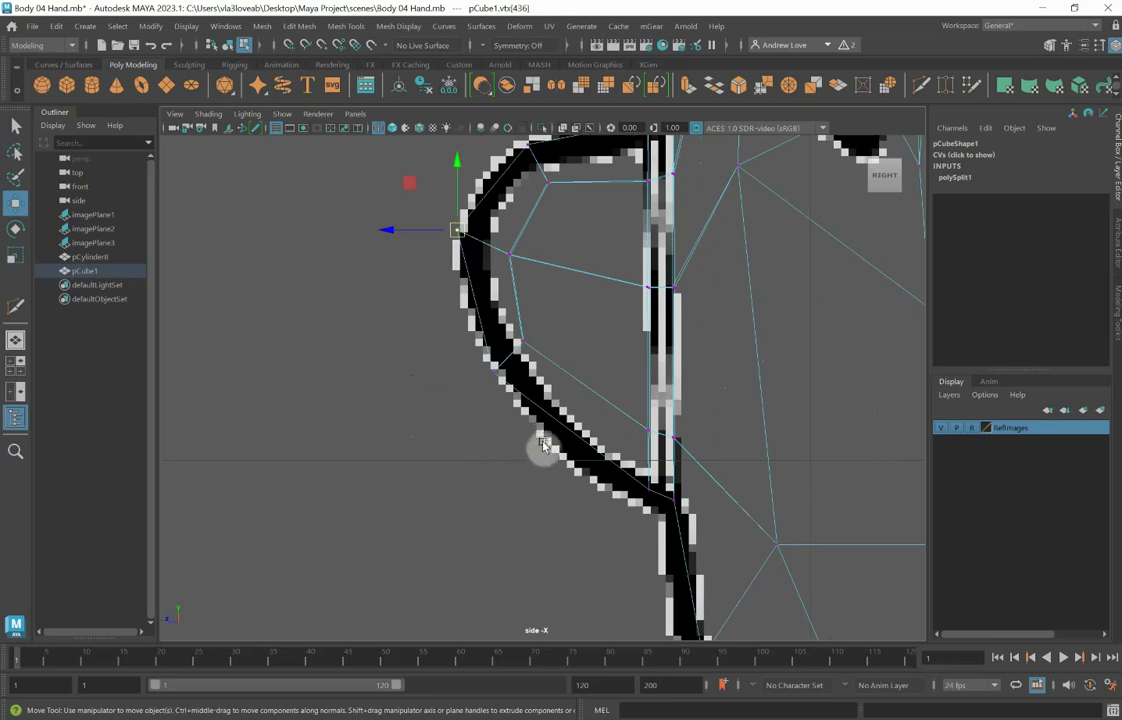
# Step: Insert an edge loop around the nose about midway between its base and front ring with the Multi-Cut tool
pyautogui.scroll(-5, 545, 445)
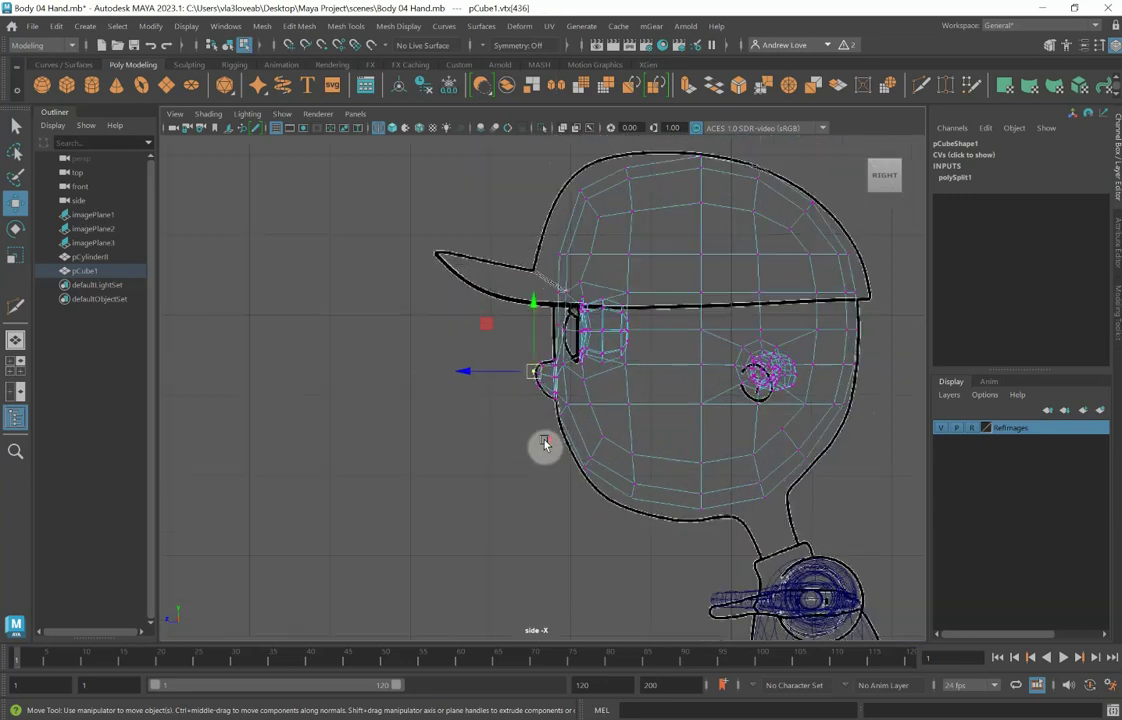
pyautogui.scroll(4, 545, 442)
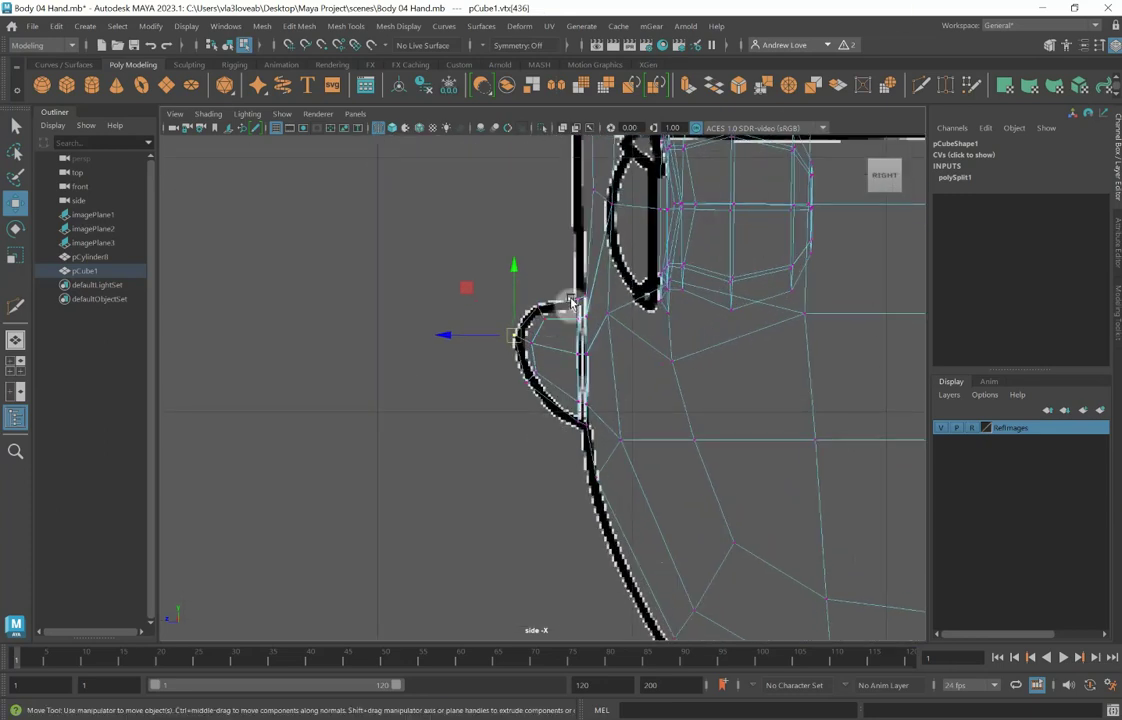
pyautogui.click(922, 86)
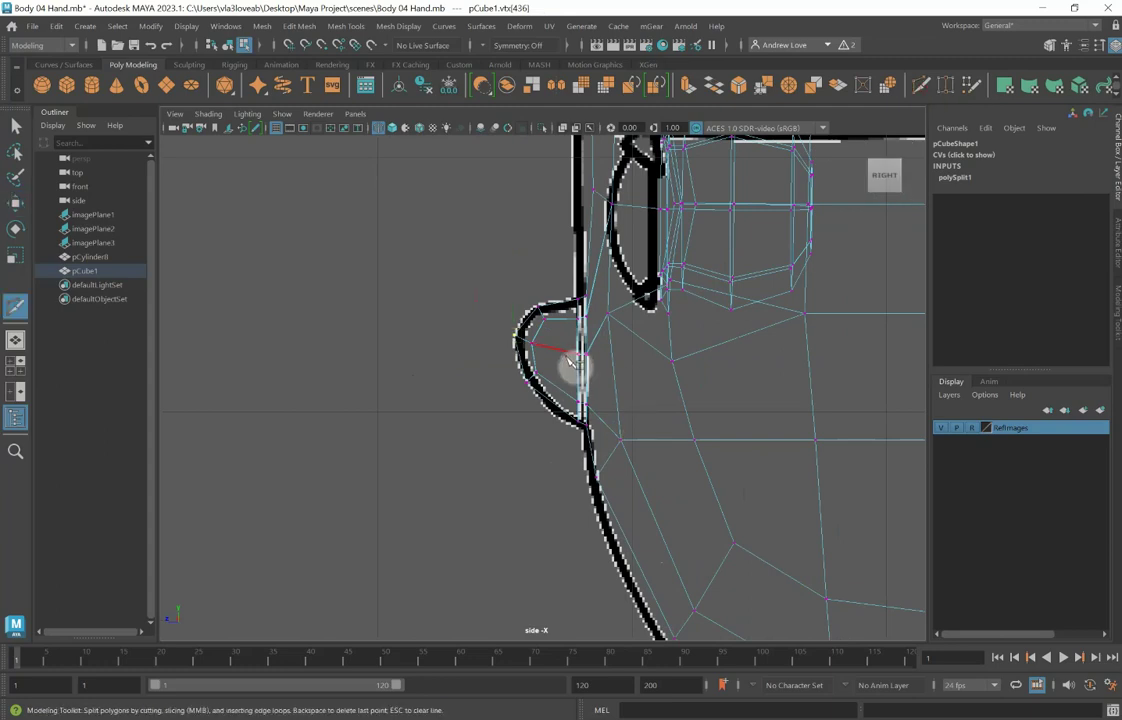
pyautogui.press('ctrl')
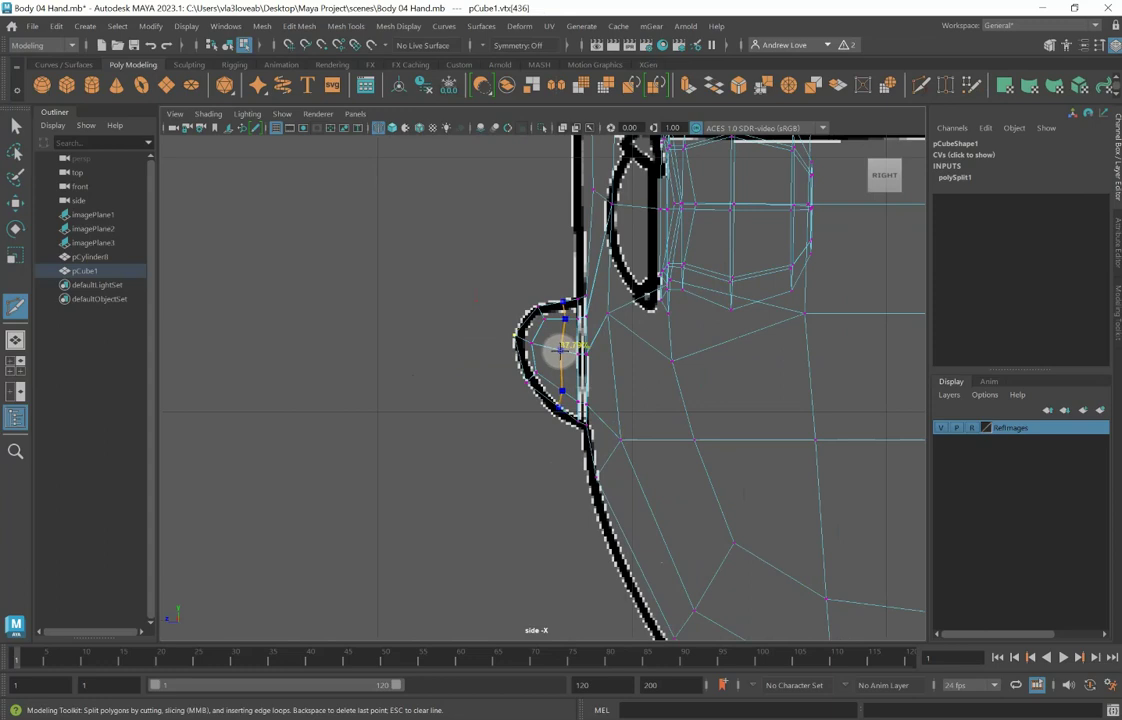
pyautogui.keyDown('ctrl'); pyautogui.click(560, 348); pyautogui.keyUp('ctrl')
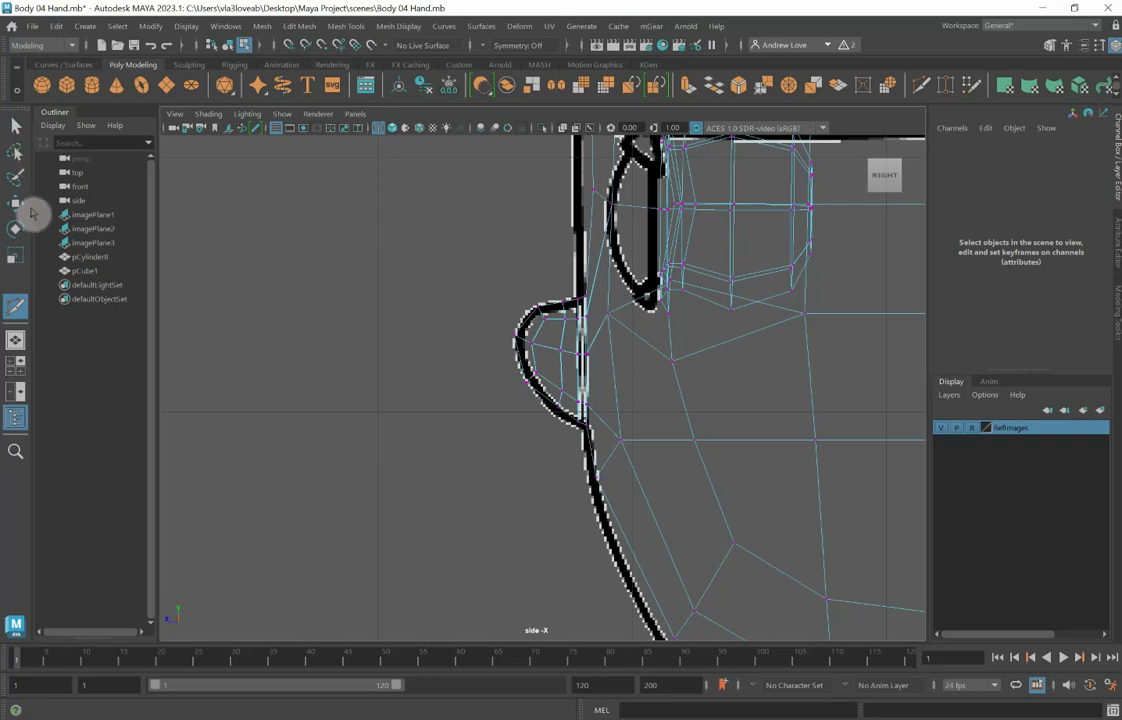
# Step: Lower the upper vertices of the nose's middle loop and front ring to fit the reference outline, the front ones to about Y 16.39
pyautogui.click(15, 205)
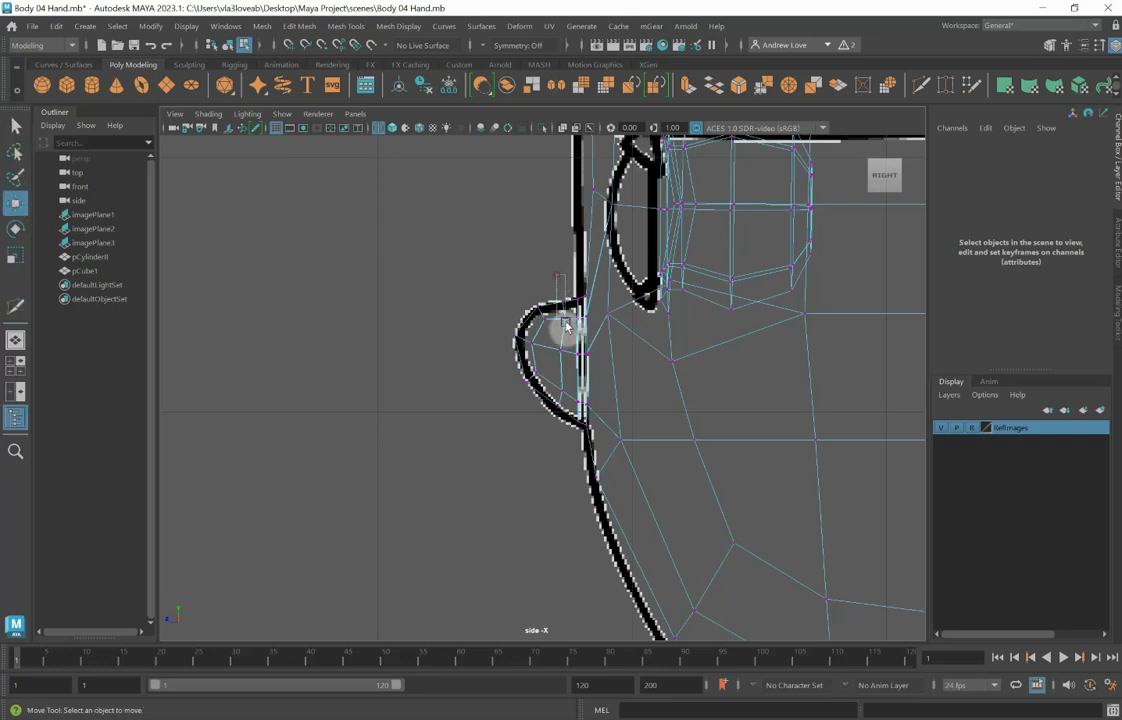
pyautogui.moveTo(566, 325); pyautogui.dragTo(567, 327)
pyautogui.scroll(5, 510, 295)
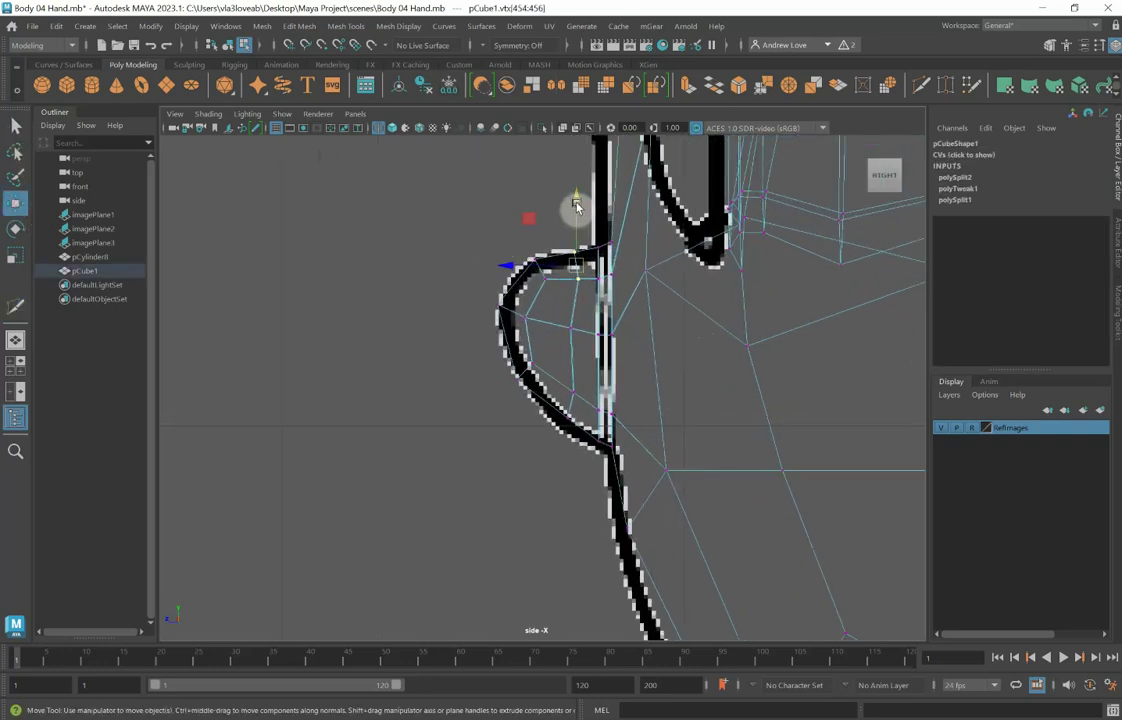
pyautogui.moveTo(528, 238); pyautogui.dragTo(535, 273)
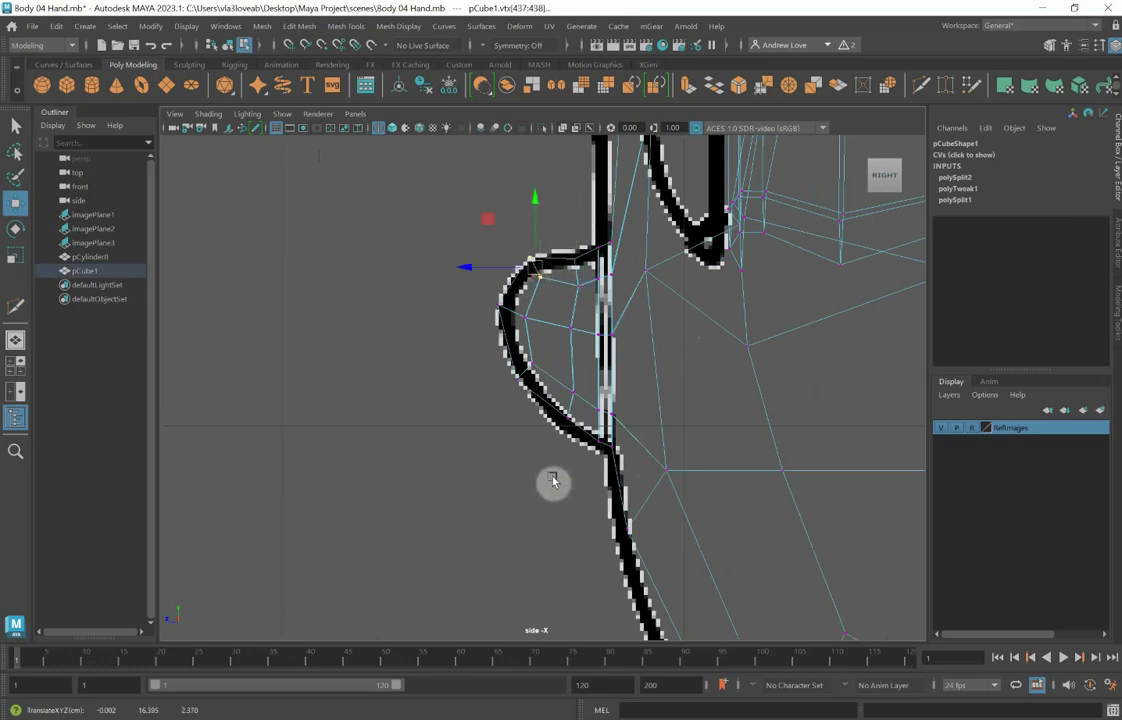
# Step: Fit the lower vertices of the nose's middle loop and the nose's top and bottom base vertices to the side reference outline
pyautogui.moveTo(550, 476); pyautogui.dragTo(571, 418)
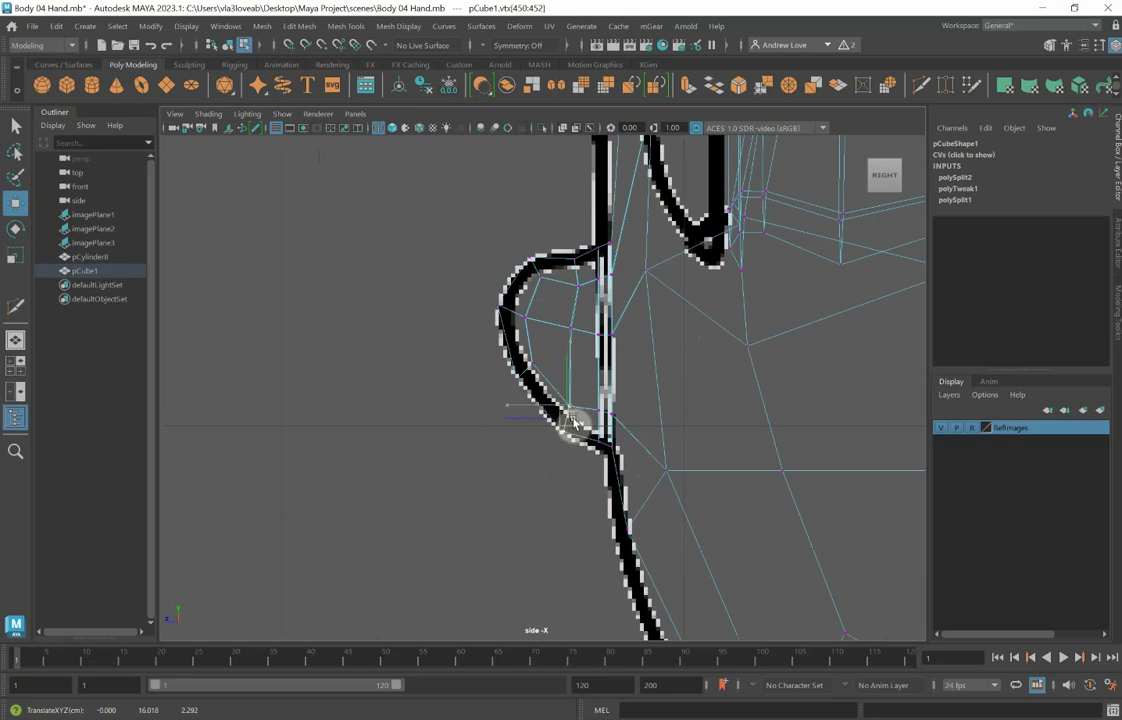
pyautogui.moveTo(575, 424); pyautogui.dragTo(575, 422, button='middle')
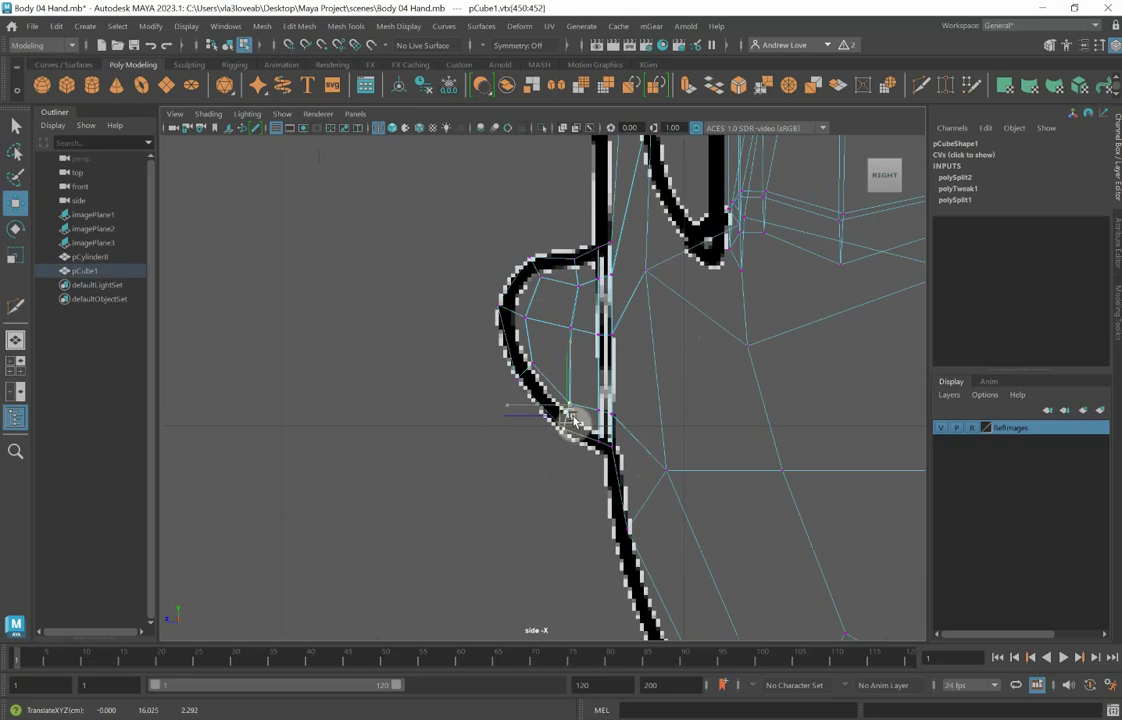
pyautogui.click(596, 232)
pyautogui.moveTo(596, 226); pyautogui.dragTo(595, 229, button='middle')
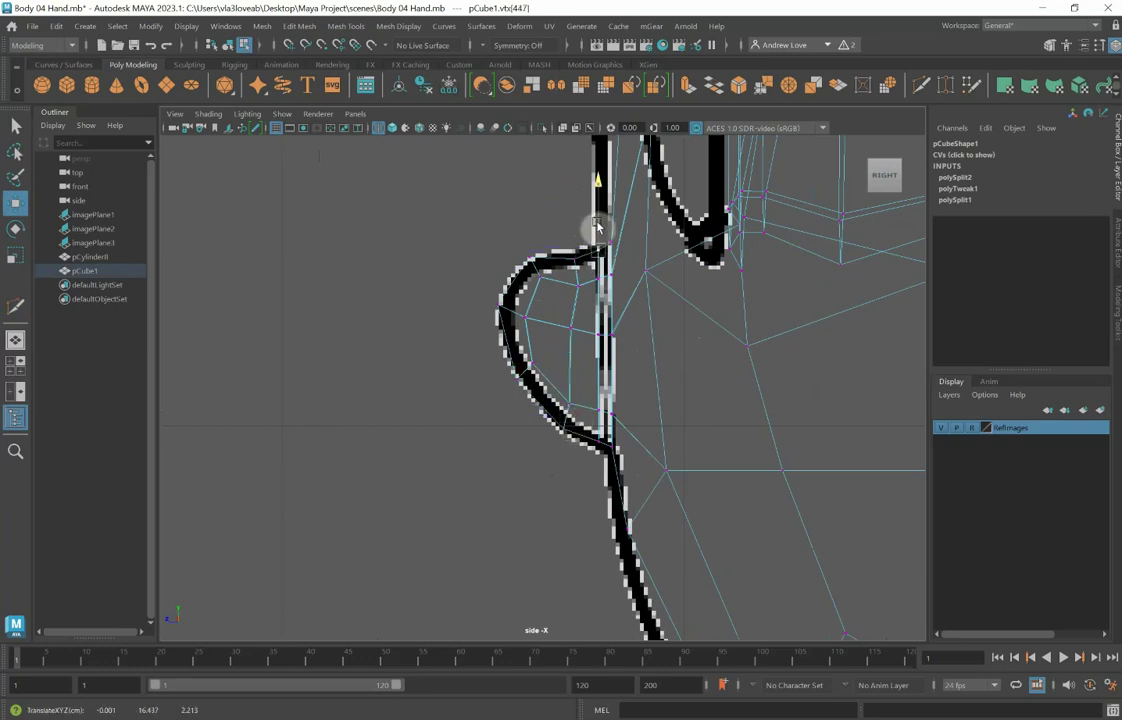
pyautogui.click(601, 432)
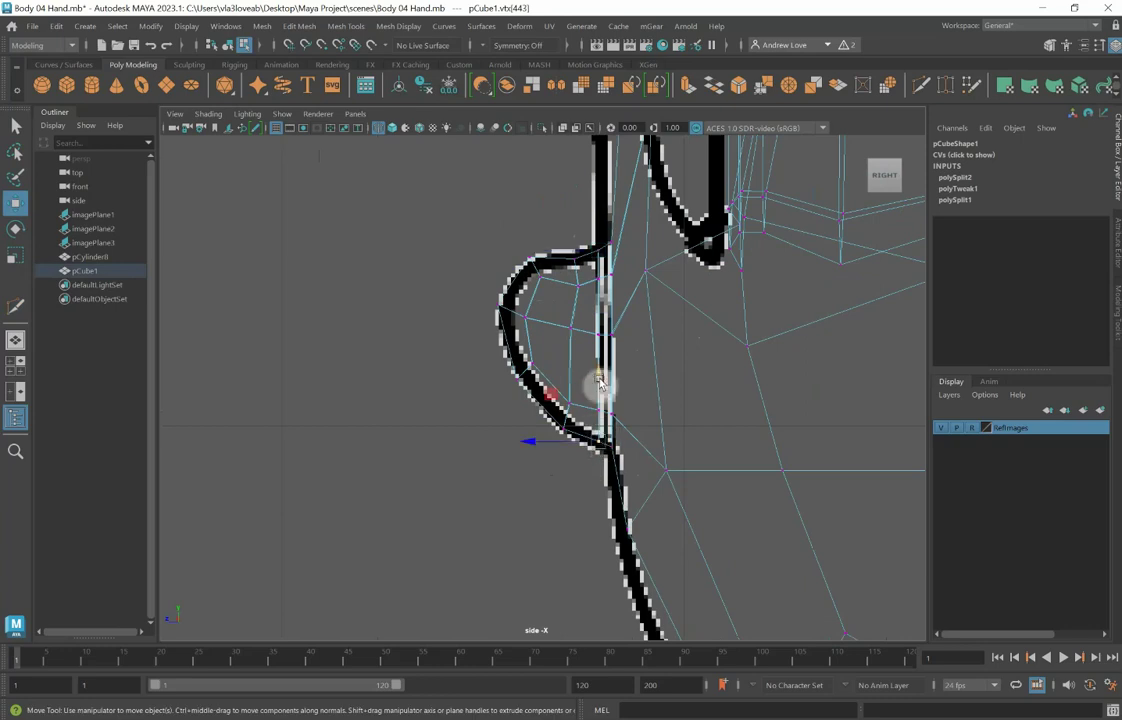
pyautogui.moveTo(598, 383); pyautogui.dragTo(600, 386, button='middle')
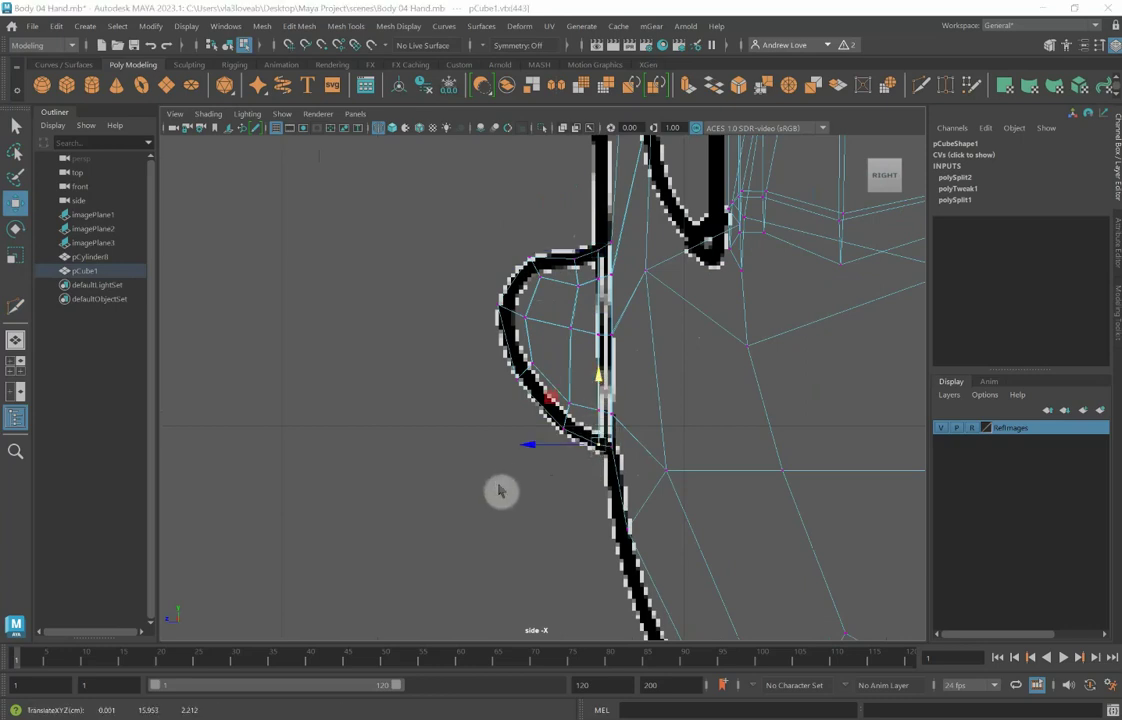
# Step: Return to the perspective view, turn on the head's smooth preview in object mode, and inspect the nose from several angles
pyautogui.press('space')
pyautogui.press('space')
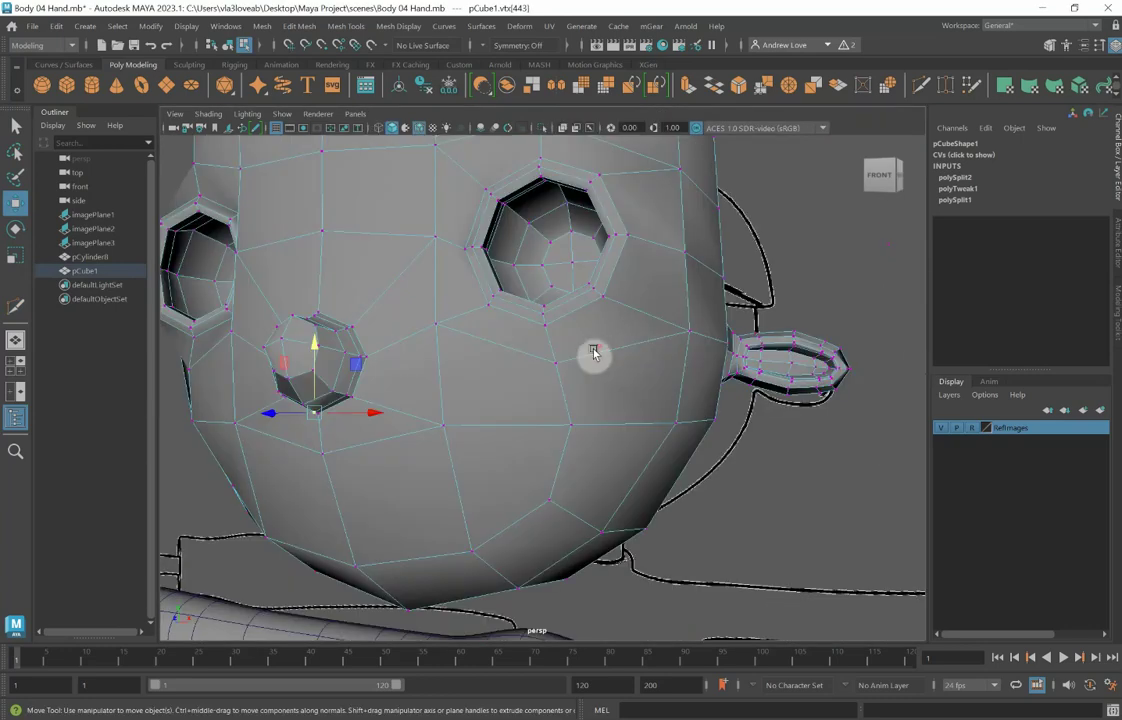
pyautogui.scroll(-3, 594, 353)
pyautogui.press('3')
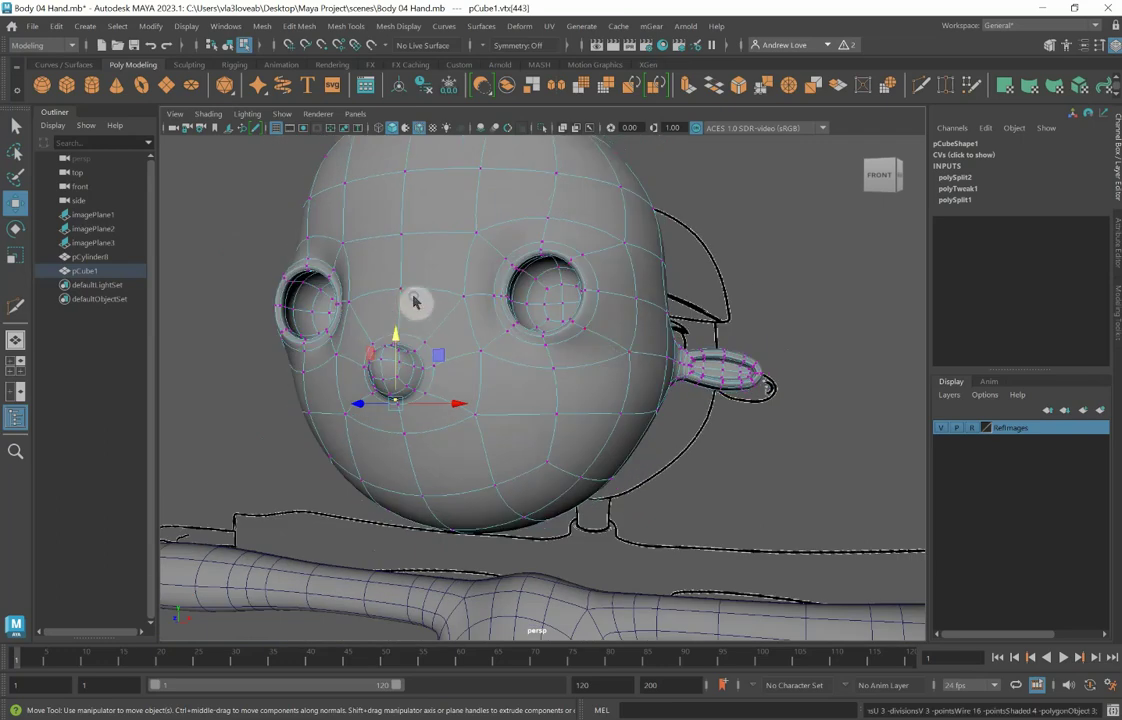
pyautogui.moveTo(416, 303); pyautogui.dragTo(470, 285, button='right')
pyautogui.scroll(-5, 691, 441)
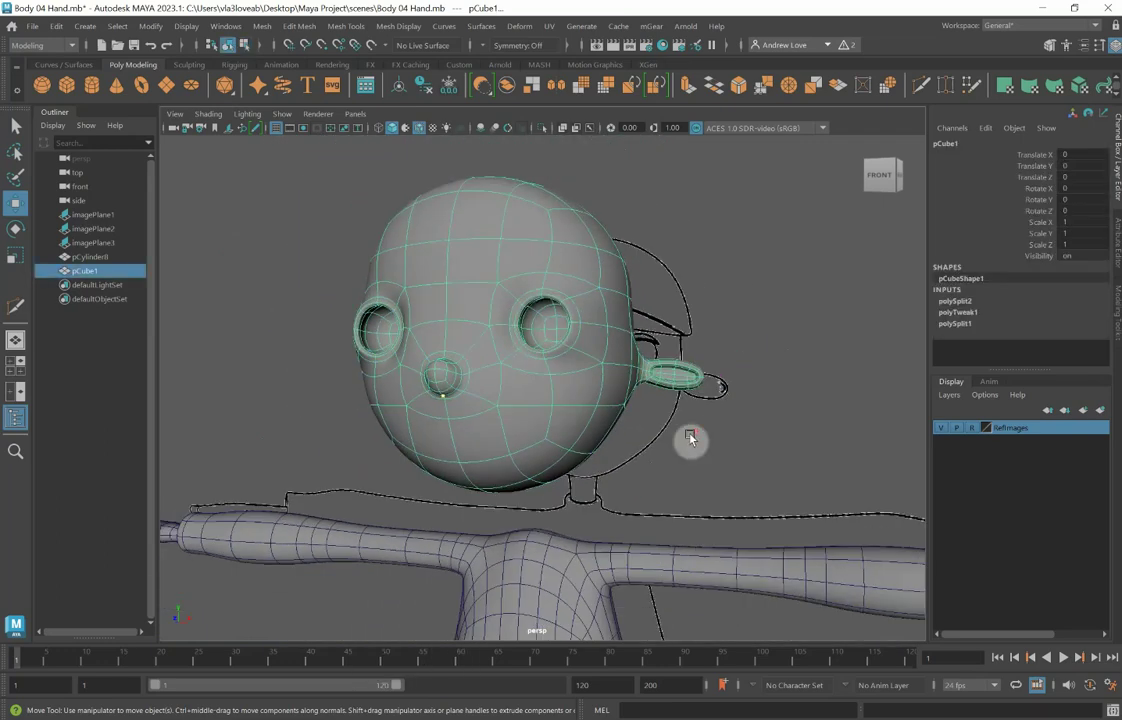
pyautogui.keyDown('alt'); pyautogui.moveTo(706, 454); pyautogui.dragTo(682, 464); pyautogui.keyUp('alt')
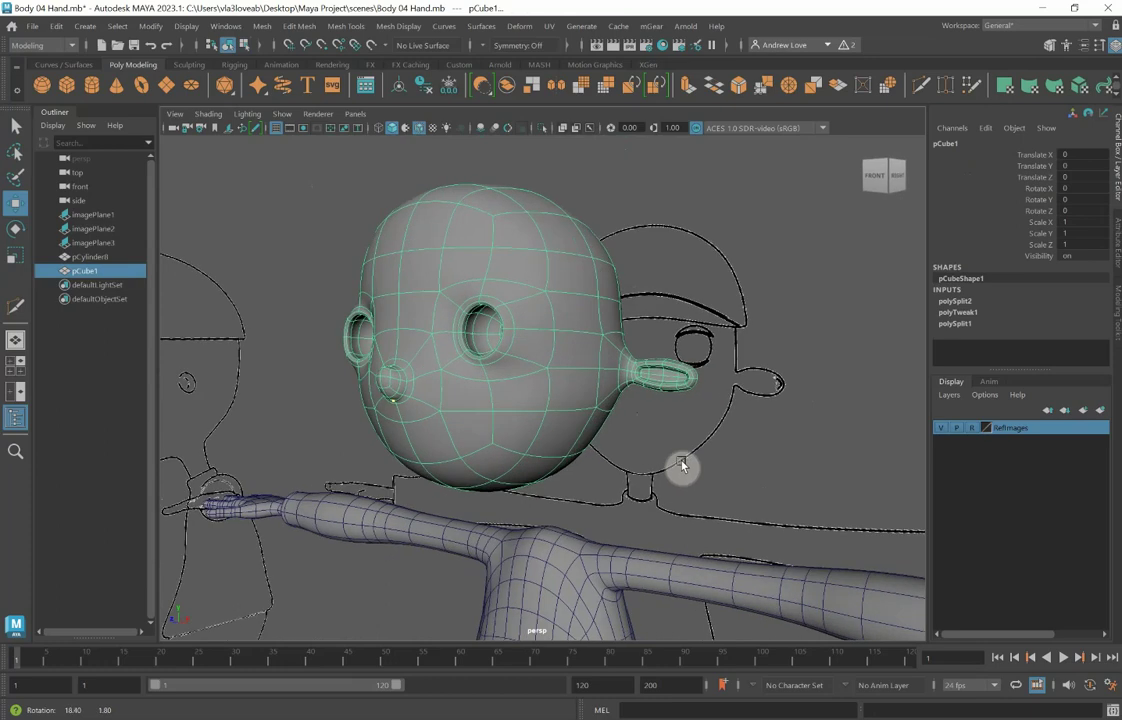
pyautogui.scroll(2, 677, 465)
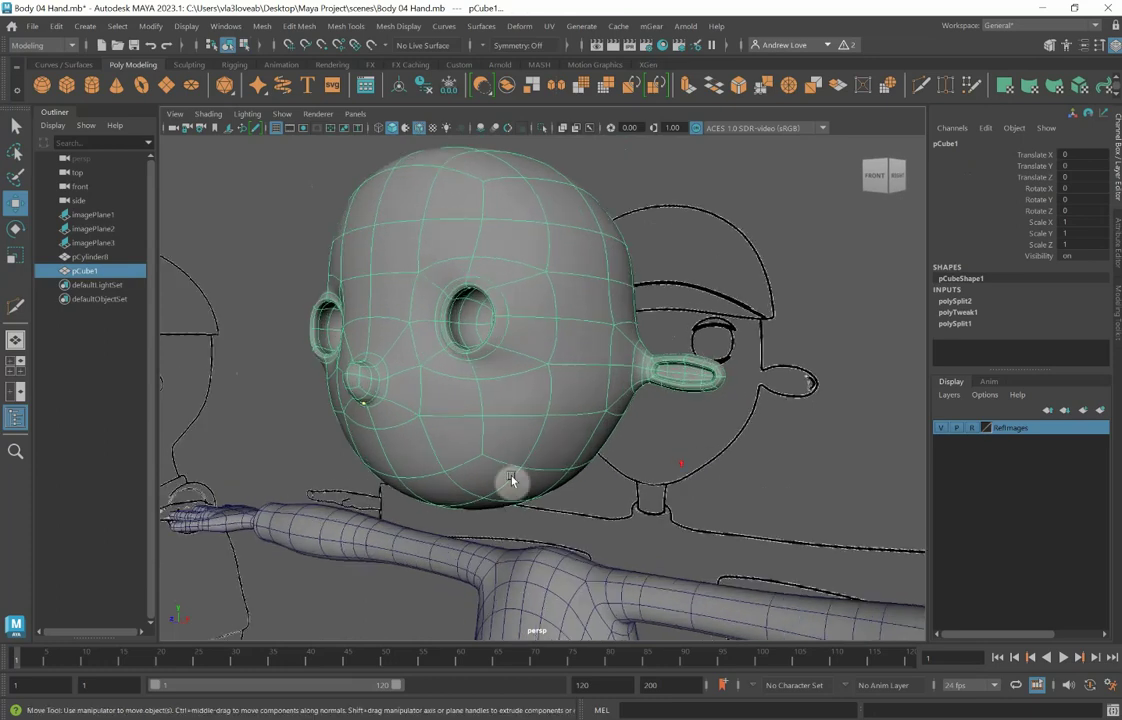
pyautogui.keyDown('alt'); pyautogui.moveTo(549, 587); pyautogui.dragTo(573, 586); pyautogui.keyUp('alt')
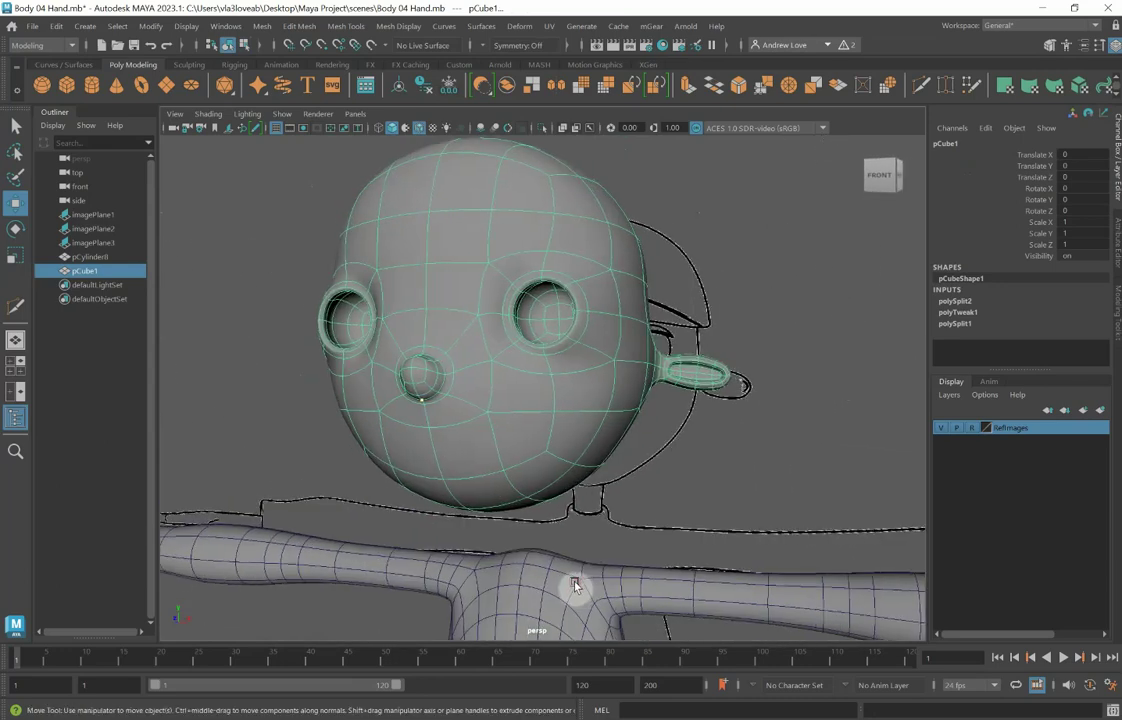
# Step: Delete the construction history of the body mesh and of the head mesh
pyautogui.click(552, 603)
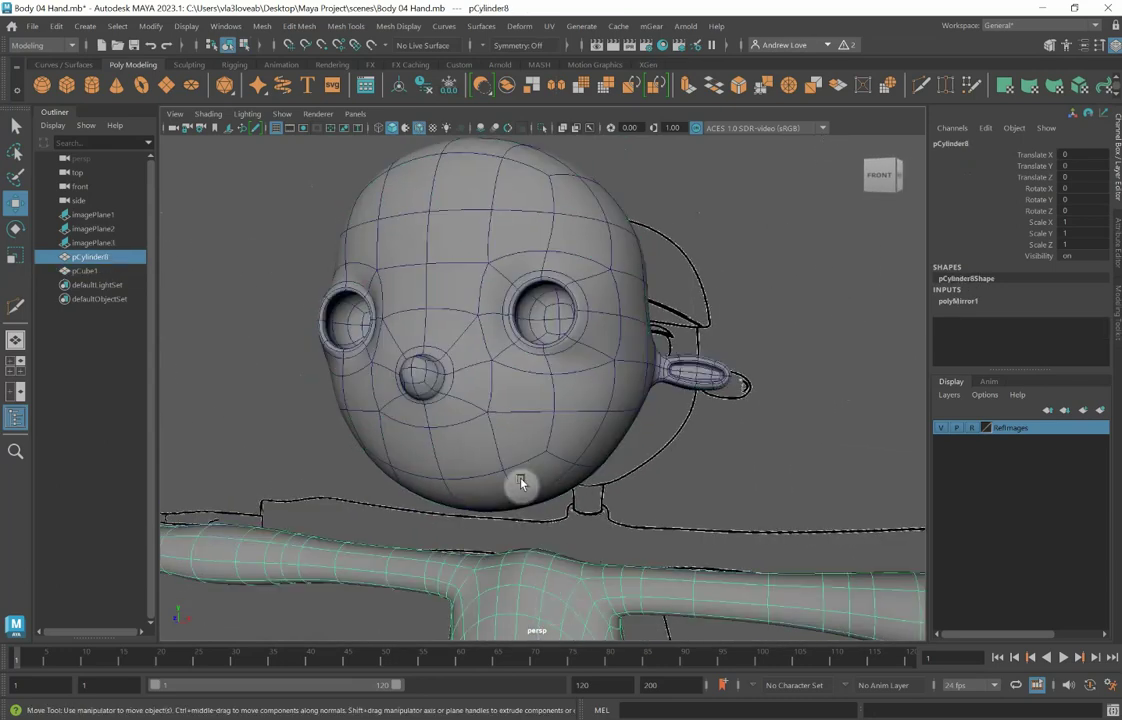
pyautogui.keyDown('shift'); pyautogui.click(460, 425); pyautogui.keyUp('shift')
pyautogui.click(704, 586)
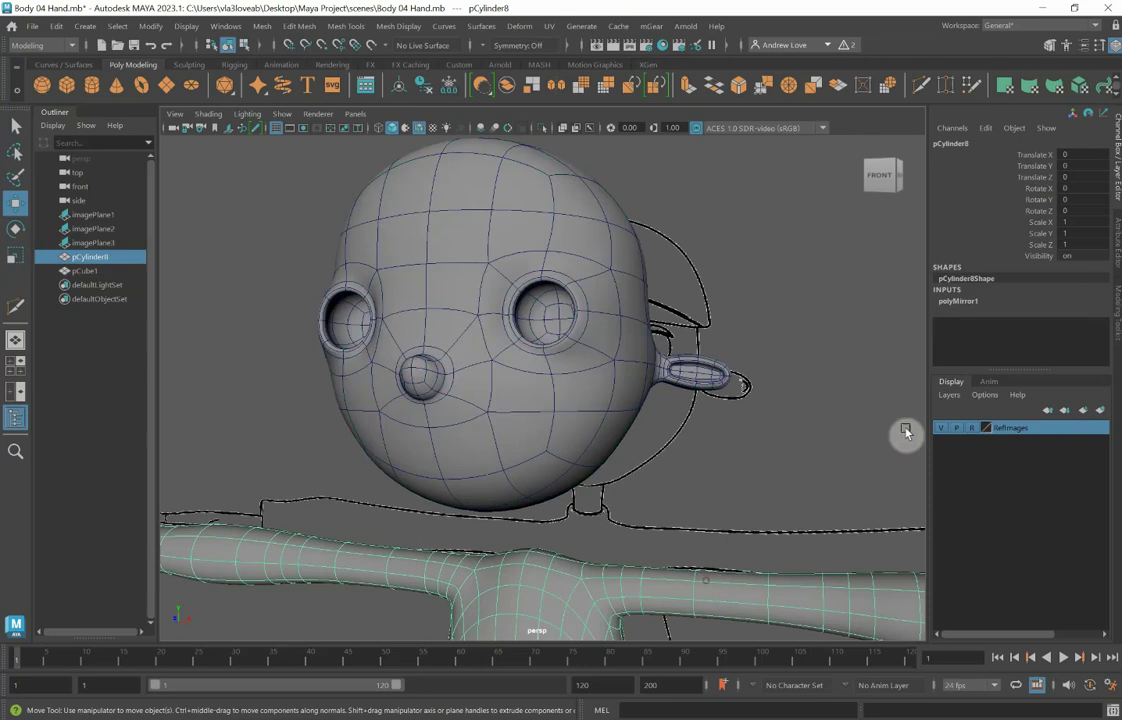
pyautogui.click(428, 90)
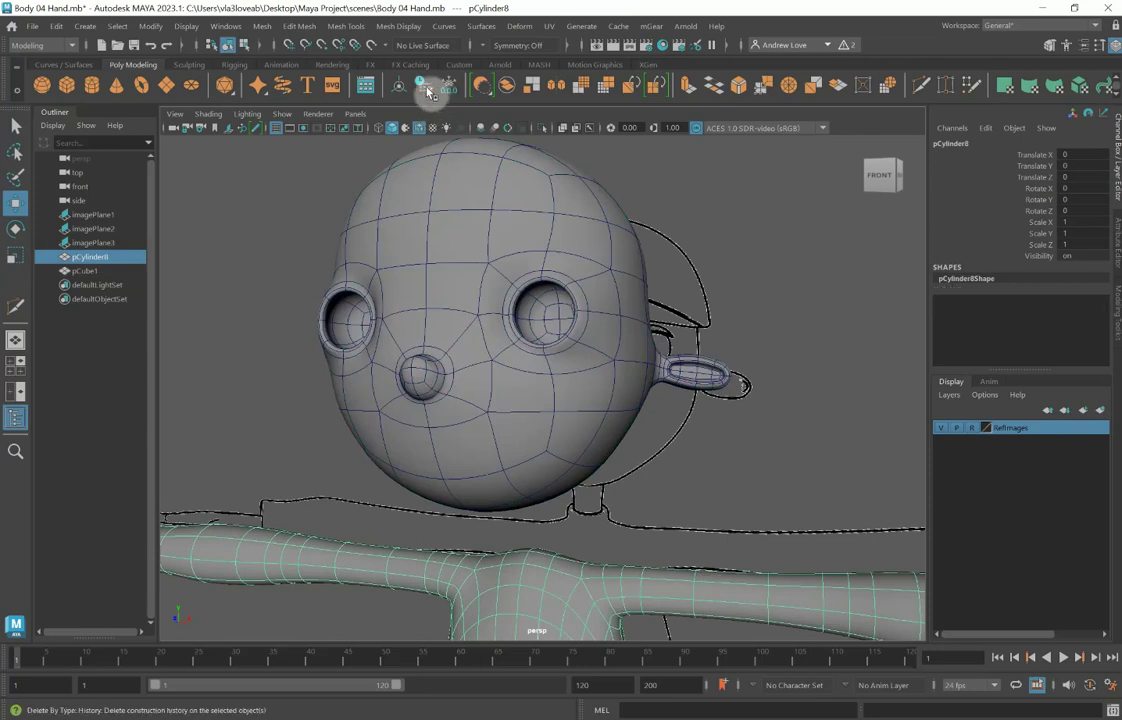
pyautogui.click(560, 360)
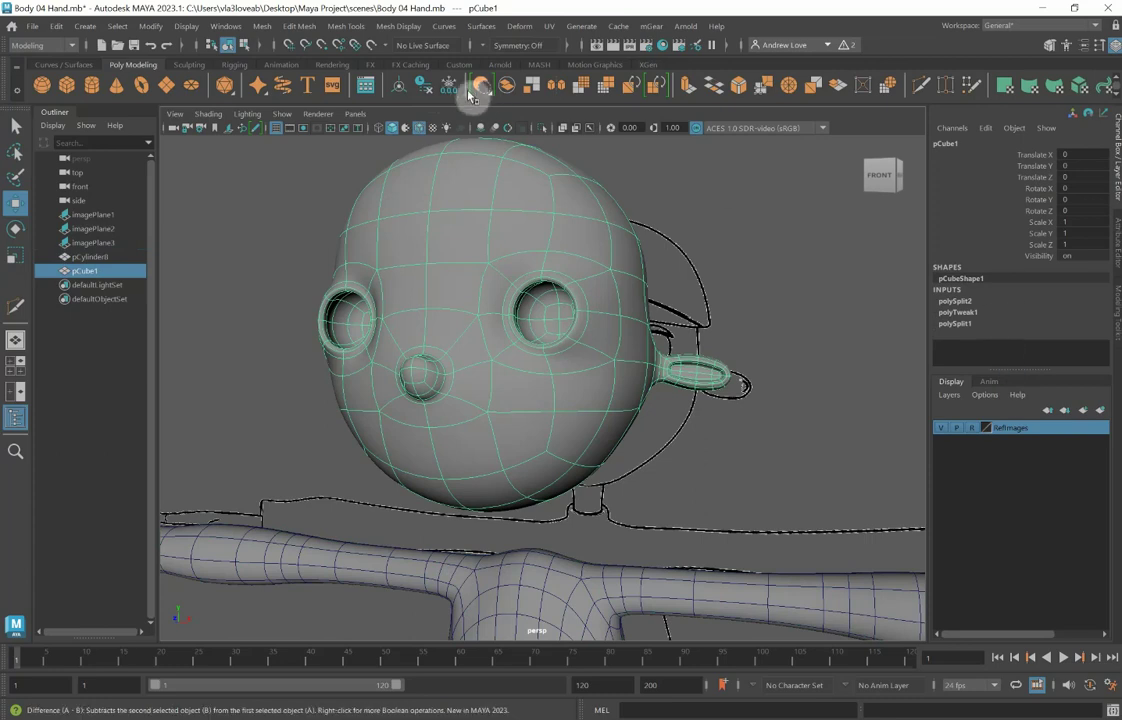
pyautogui.click(422, 88)
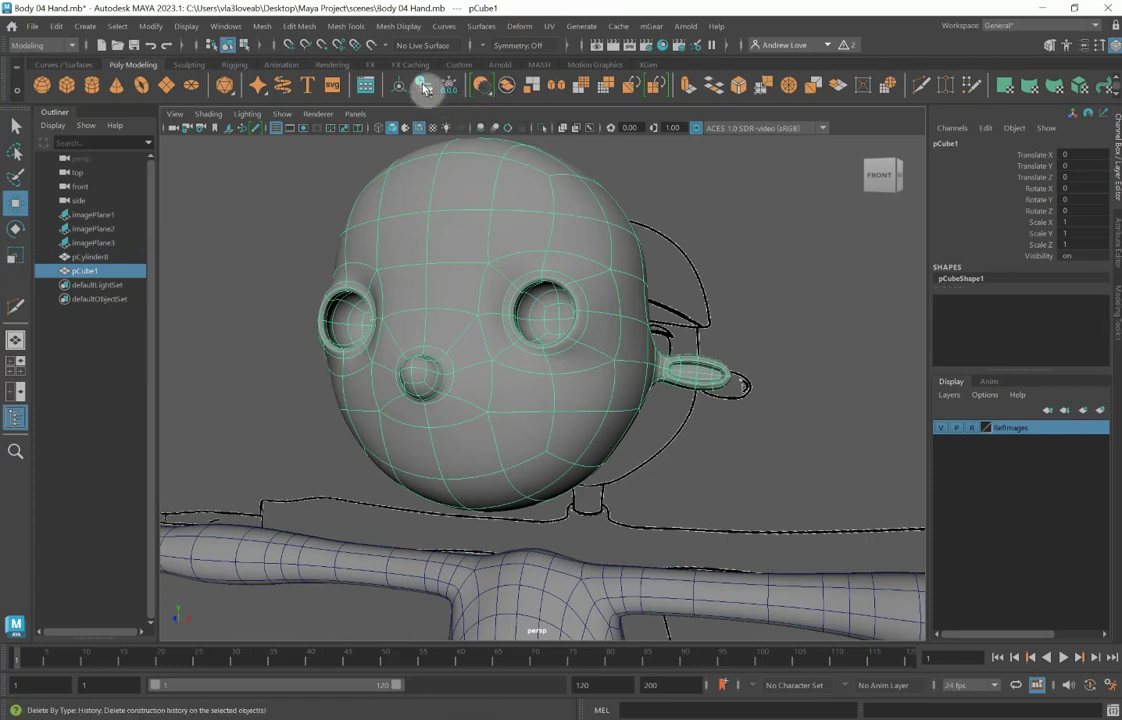
# Step: Combine the body and head meshes into a single object
pyautogui.click(522, 570)
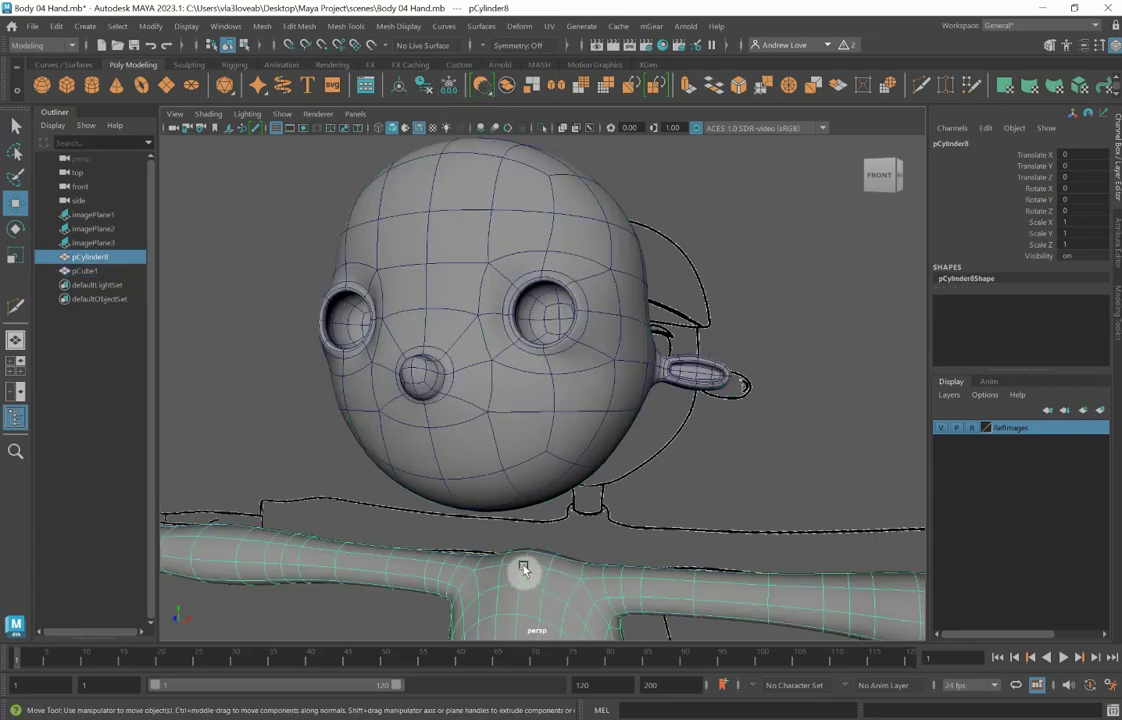
pyautogui.keyDown('shift'); pyautogui.click(527, 455); pyautogui.keyUp('shift')
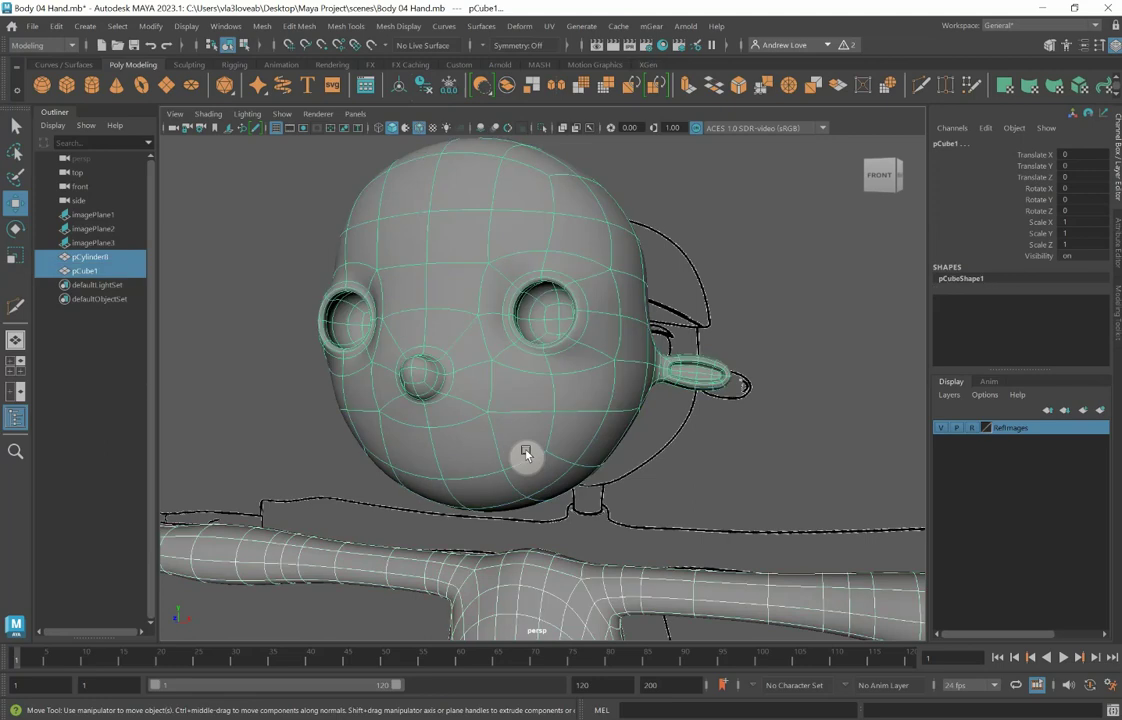
pyautogui.click(508, 88)
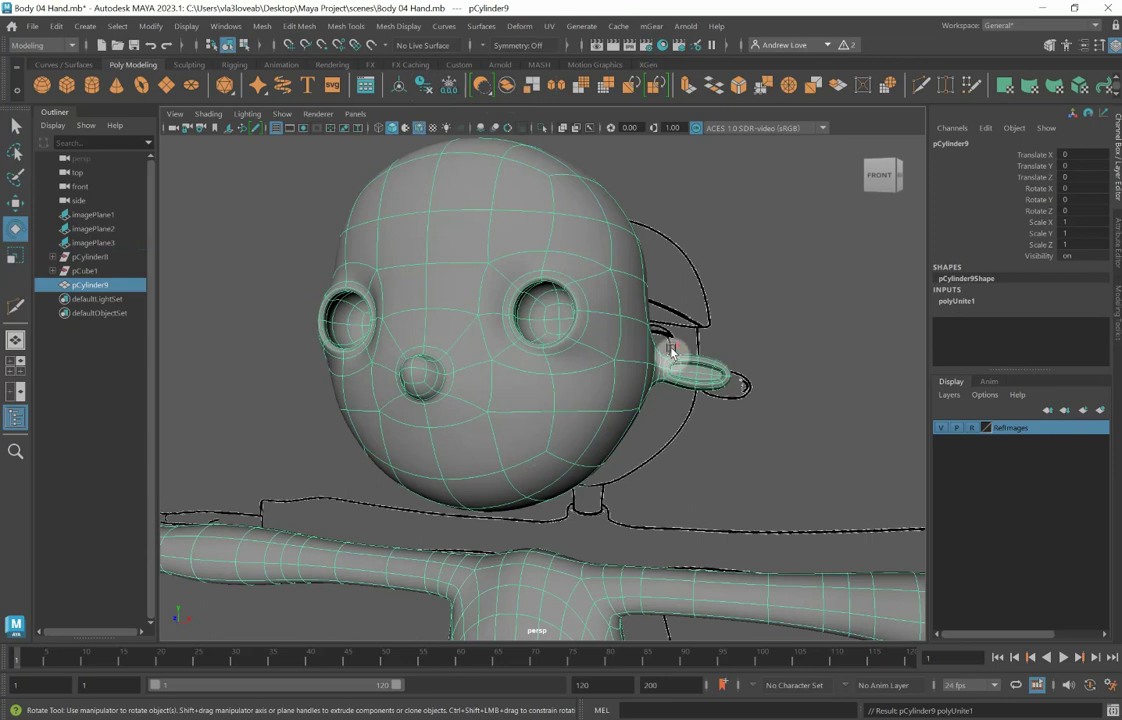
# Step: Create a polygon cylinder for the neck with 8 axis subdivisions and 0 cap subdivisions
pyautogui.scroll(-6, 669, 358)
pyautogui.press('e')
pyautogui.keyDown('alt'); pyautogui.moveTo(395, 585); pyautogui.dragTo(397, 490); pyautogui.keyUp('alt')
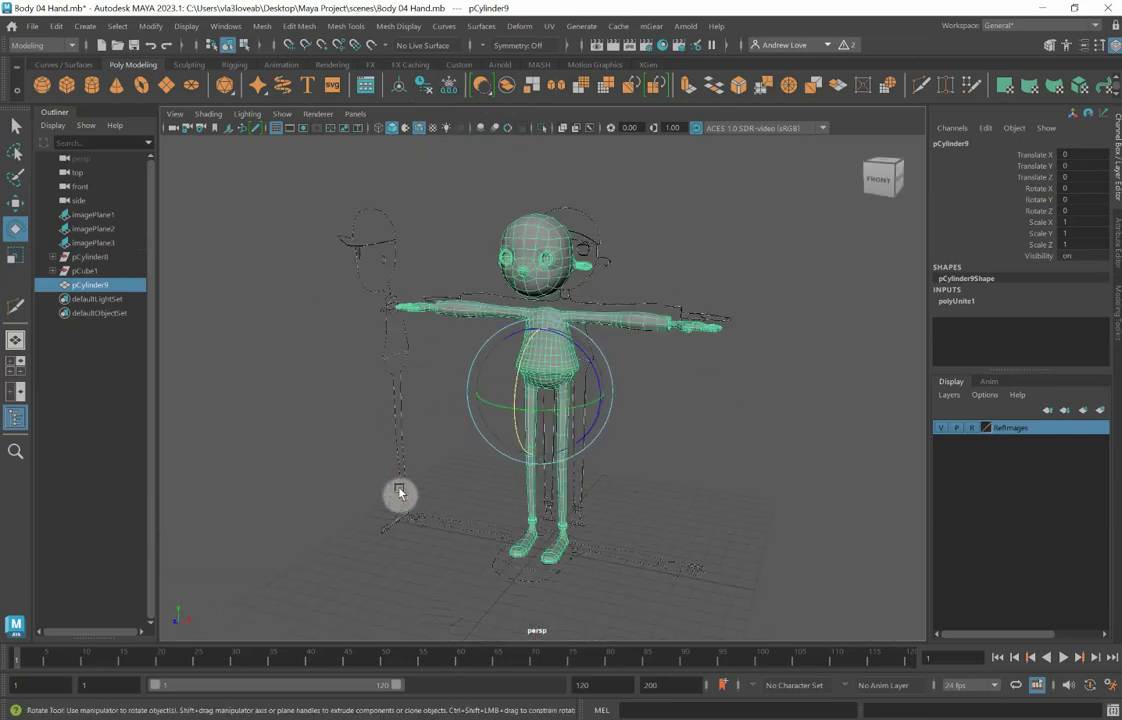
pyautogui.click(92, 87)
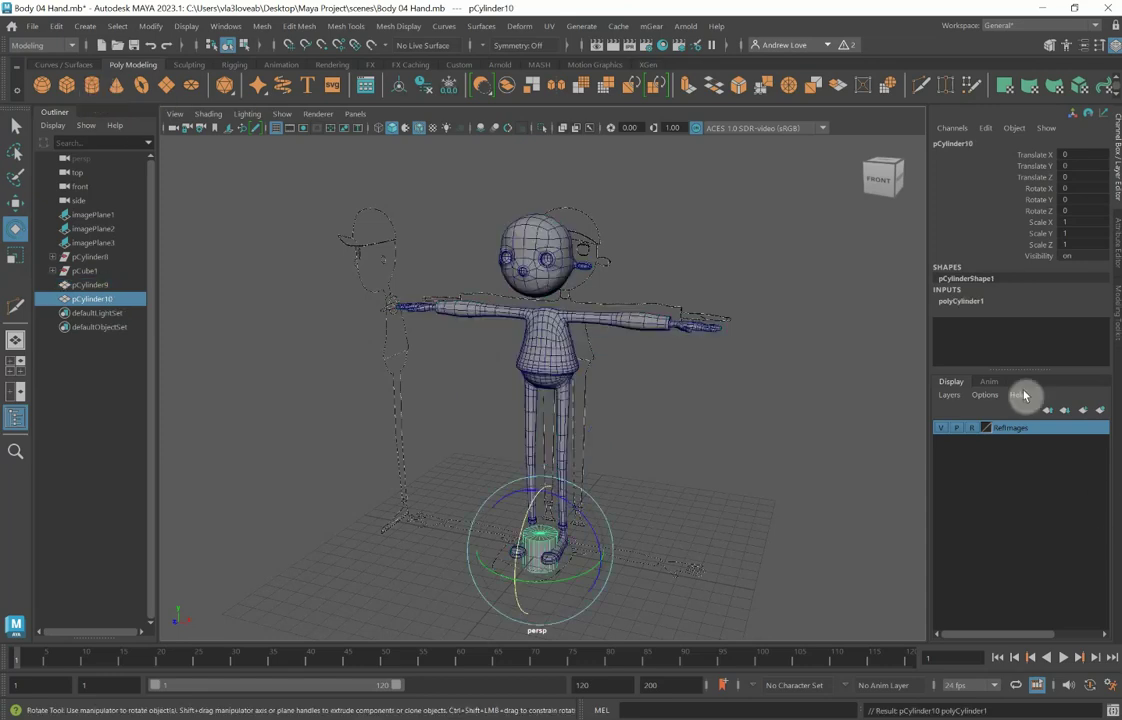
pyautogui.click(955, 303)
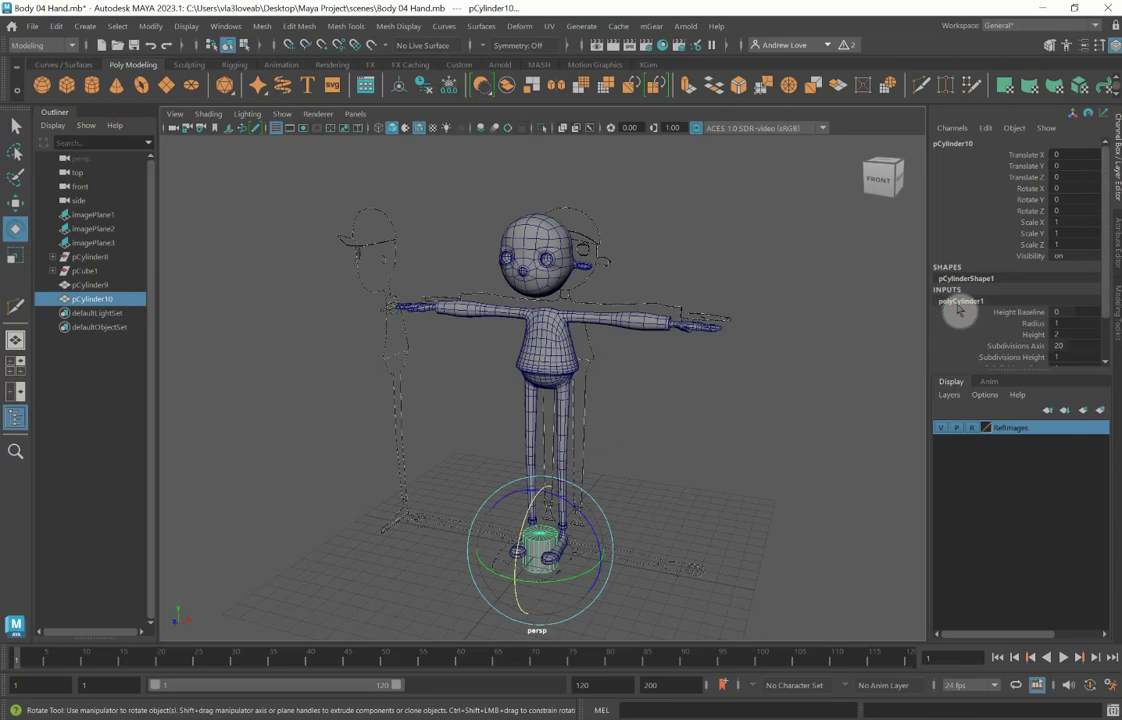
pyautogui.doubleClick(1064, 345)
pyautogui.write('8')
pyautogui.press('Return')
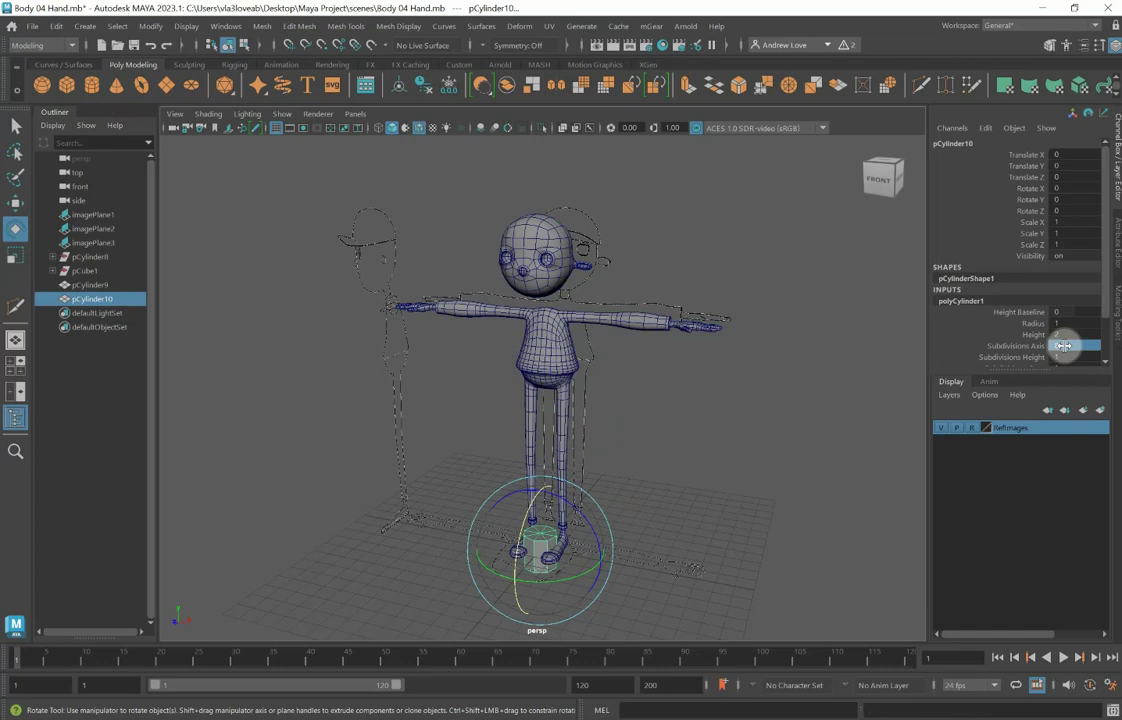
pyautogui.scroll(-2, 1075, 335)
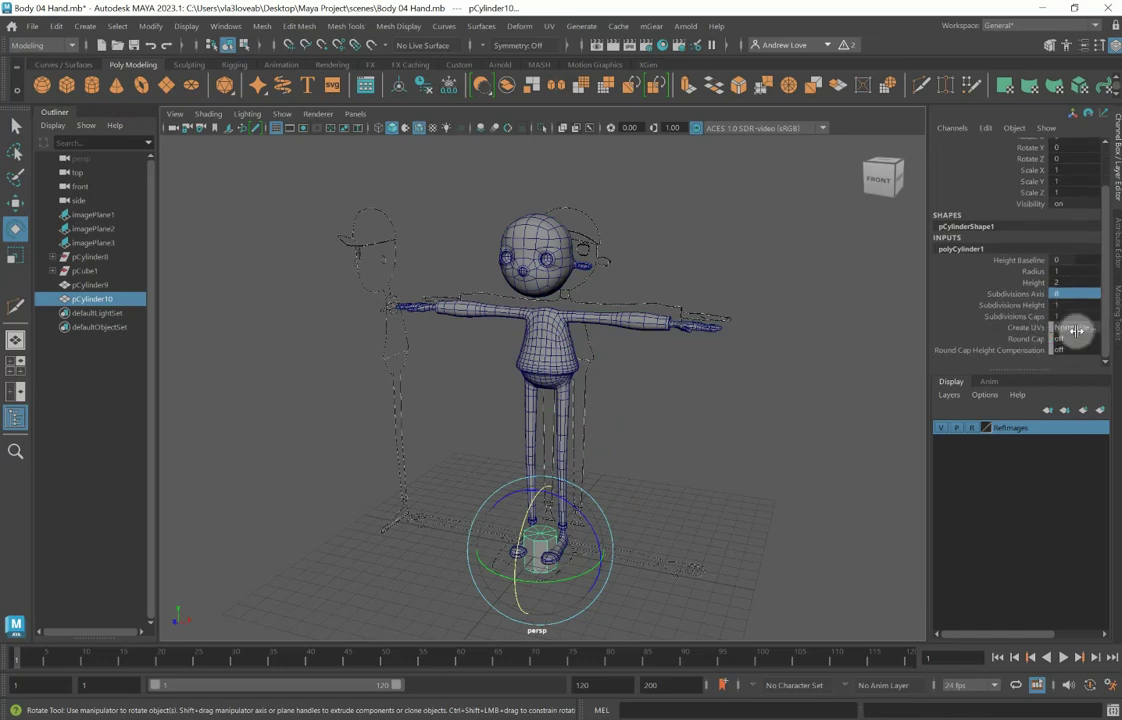
pyautogui.click(1073, 316)
pyautogui.doubleClick(1073, 316)
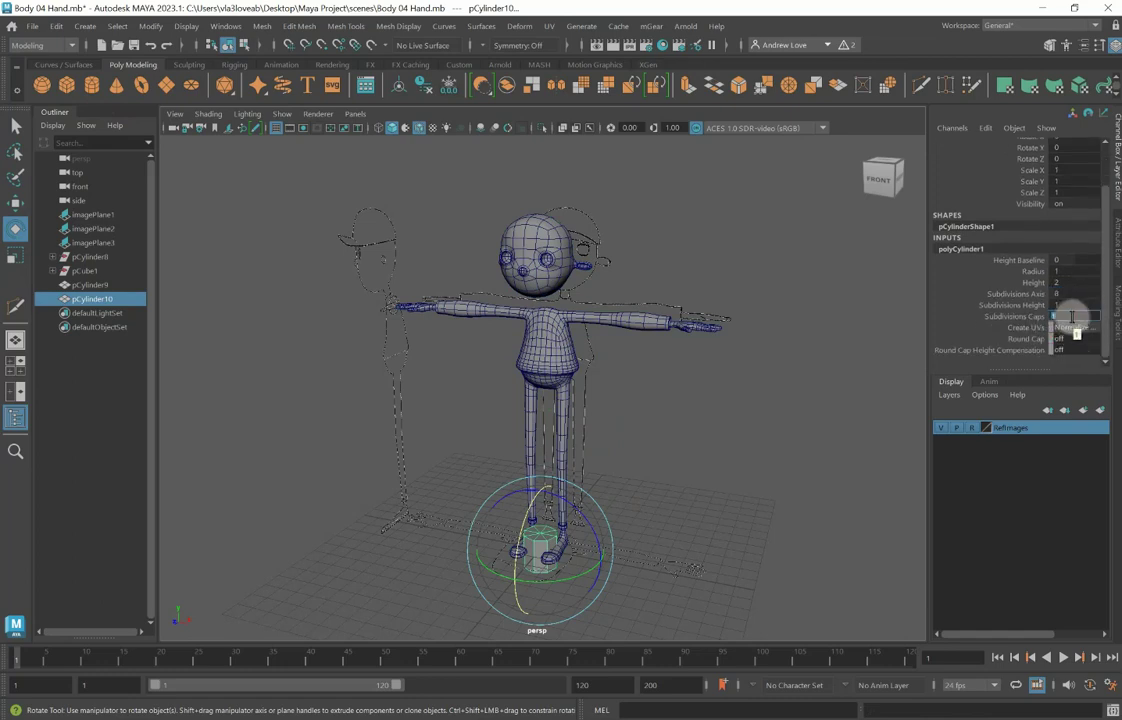
pyautogui.press('Return')
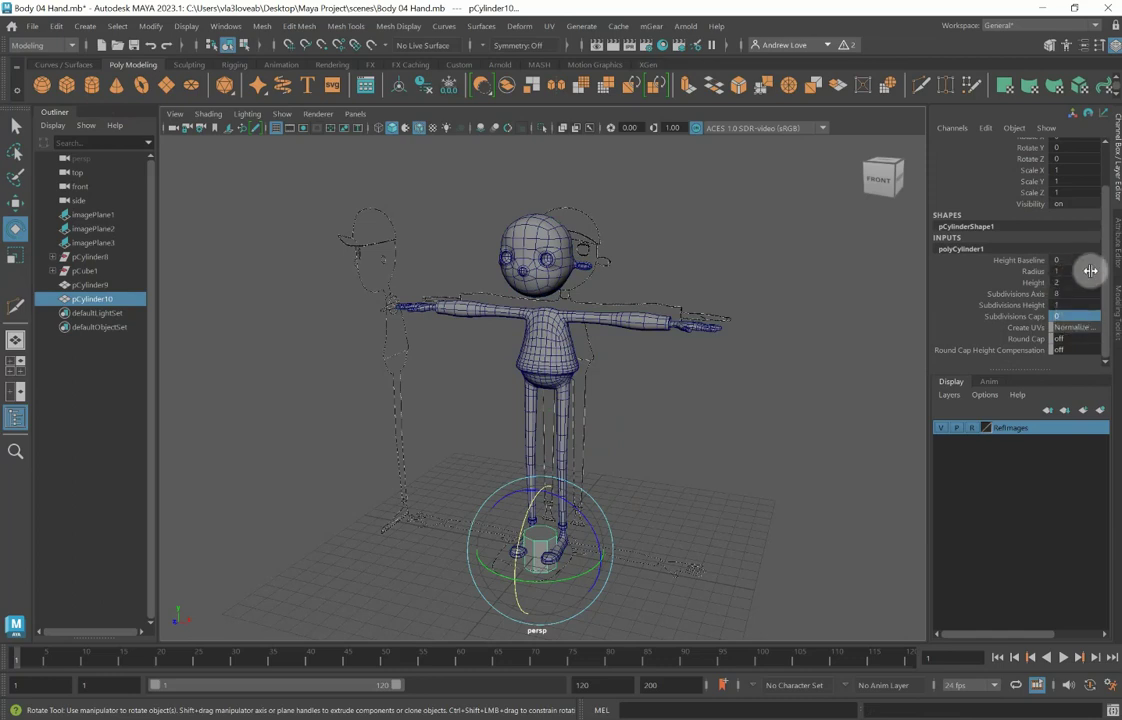
# Step: Try radii of 0.2 and 0.4 for the cylinder
pyautogui.doubleClick(1081, 271)
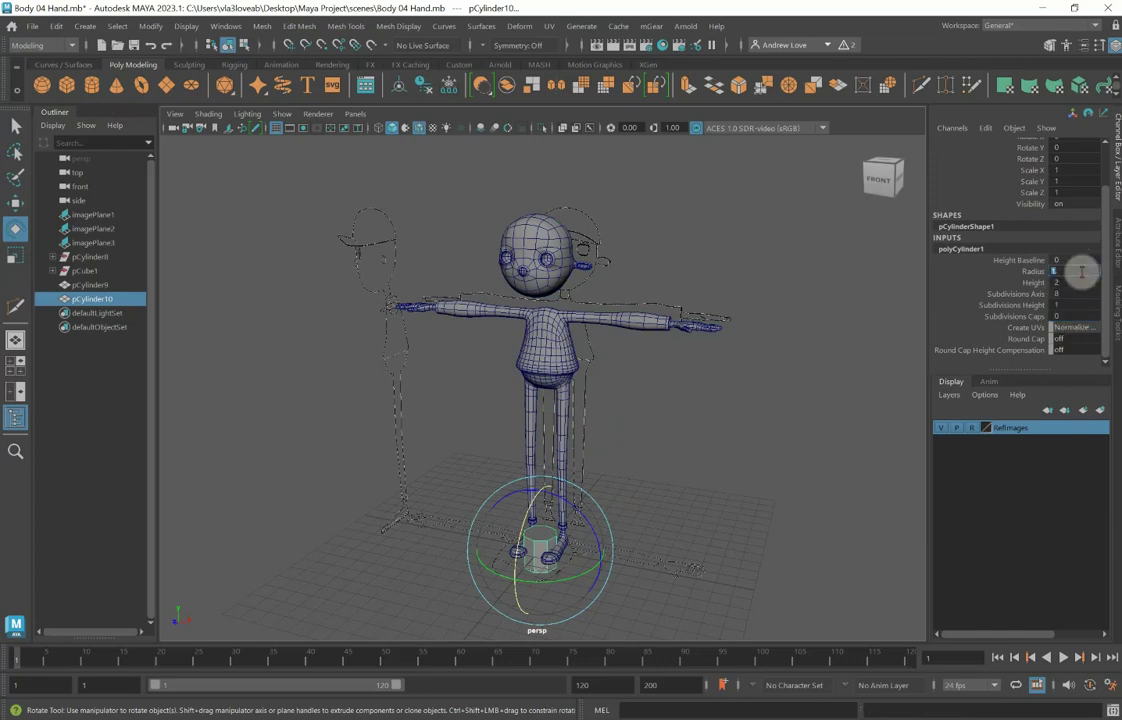
pyautogui.write('0.2')
pyautogui.press('Return')
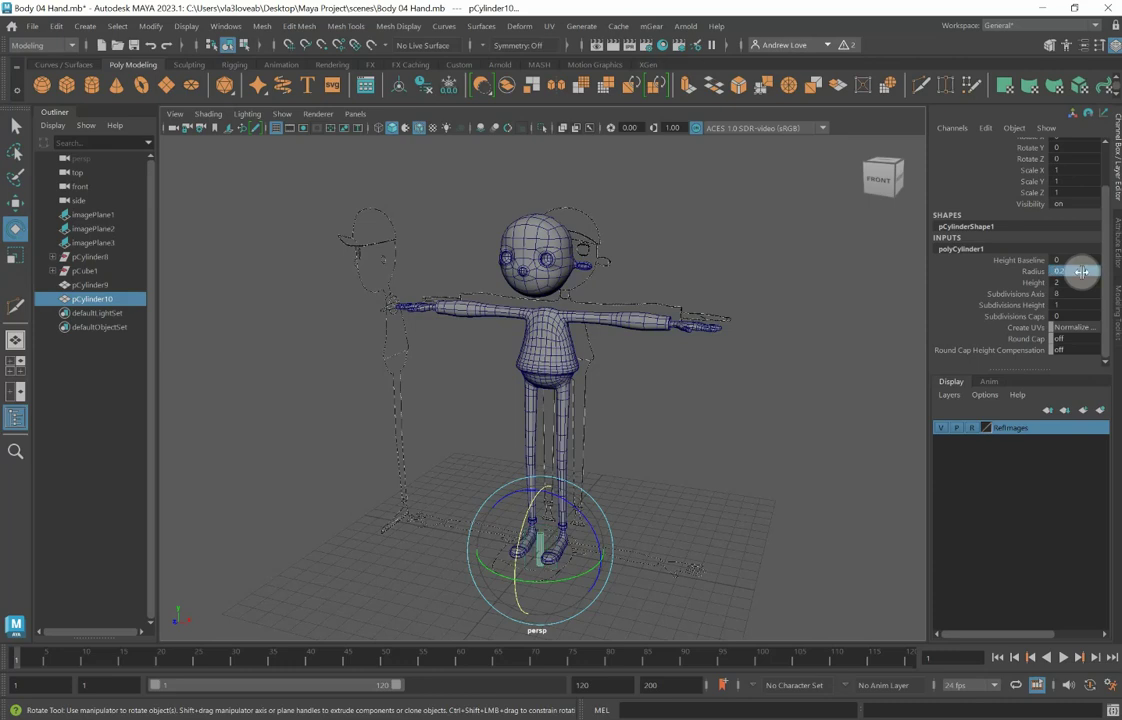
pyautogui.doubleClick(1081, 271)
pyautogui.press('Return')
# Step: Set the cylinder's radius to 0.3 and its height to 1
pyautogui.doubleClick(1081, 271)
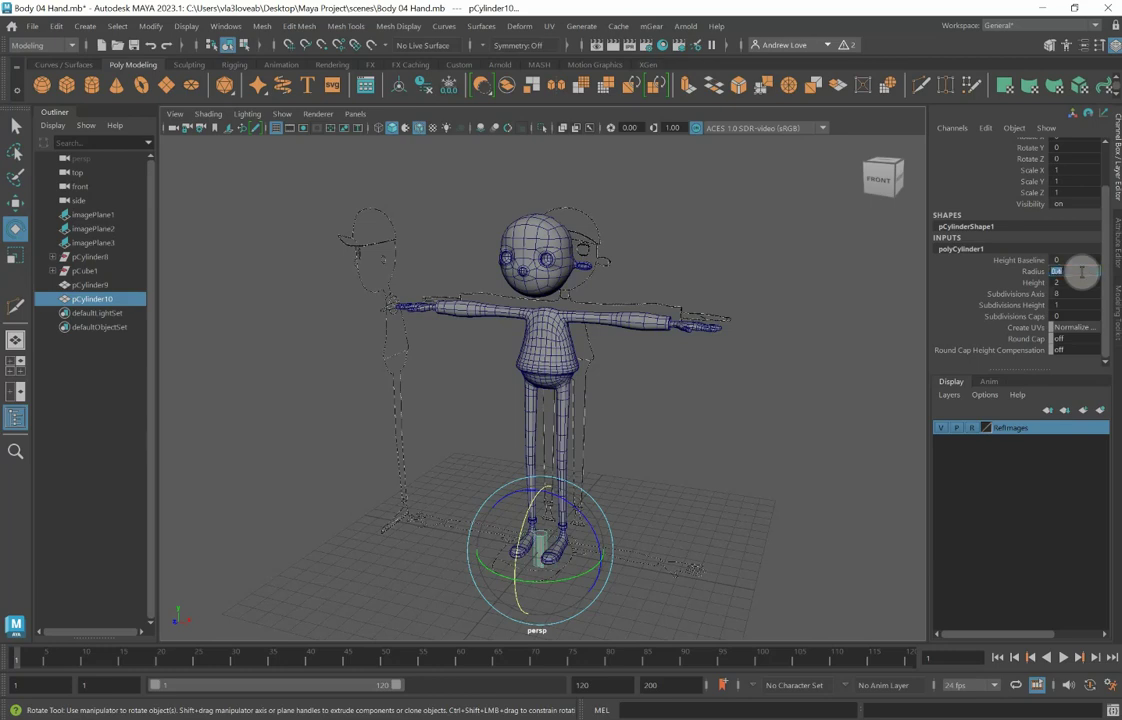
pyautogui.press('Return')
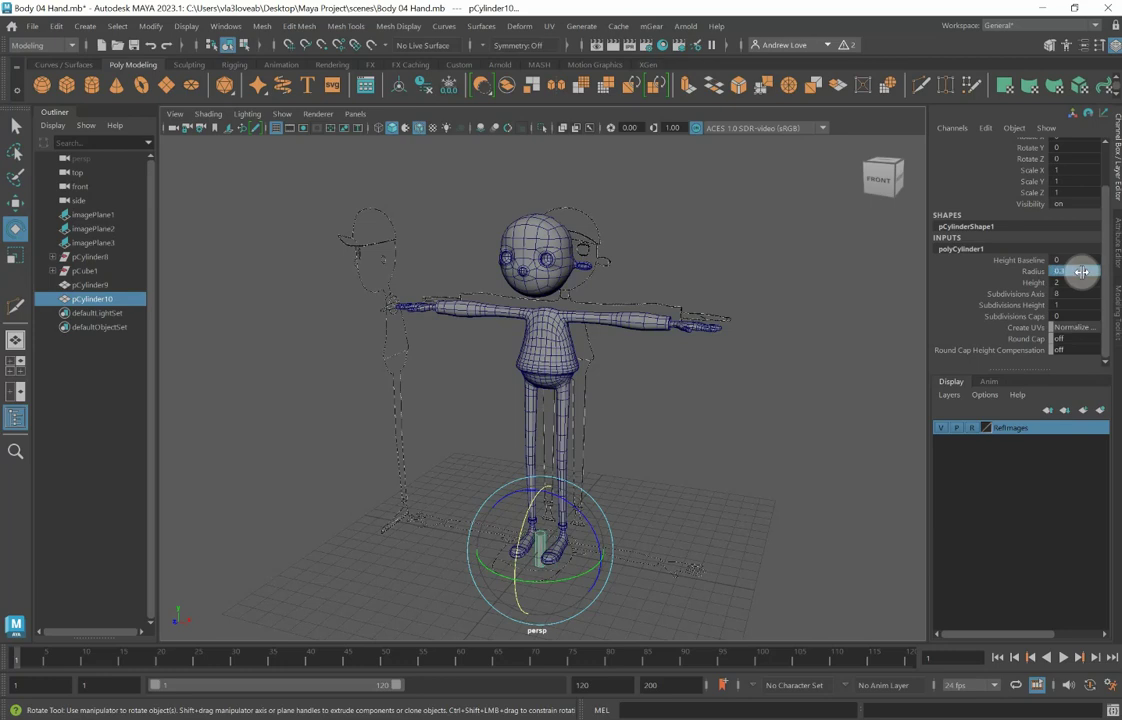
pyautogui.doubleClick(1077, 283)
pyautogui.write('1')
pyautogui.press('Return')
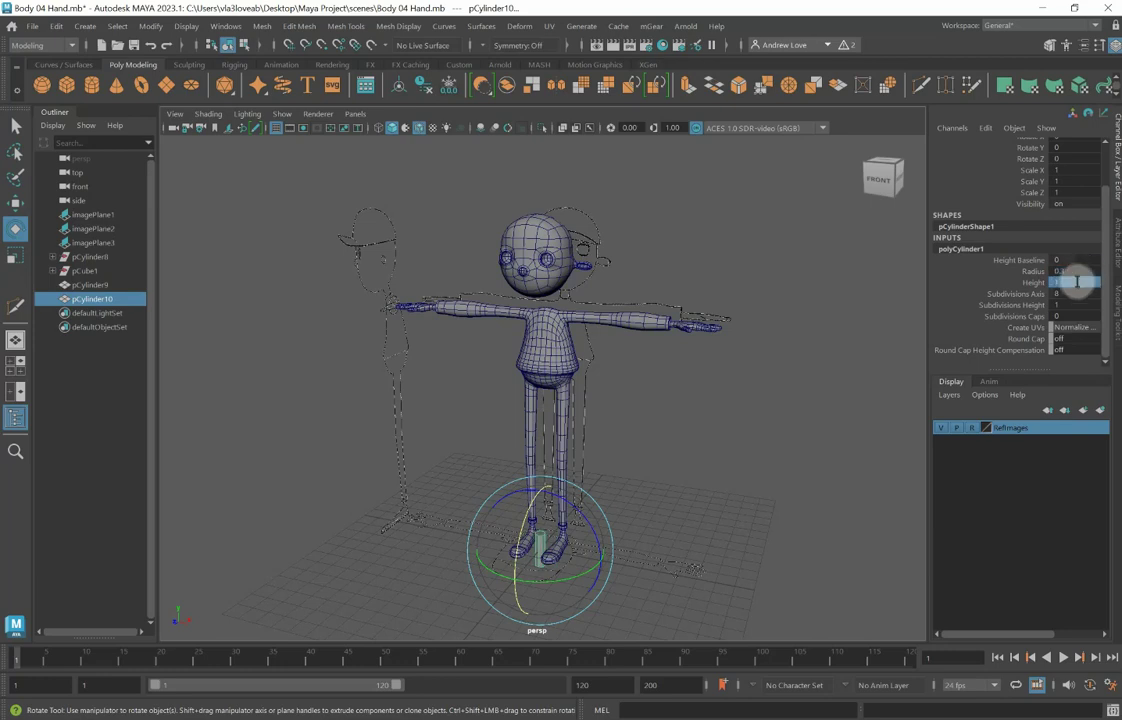
# Step: Raise the cylinder along Y by about 14.43 cm so it sits between the head and the torso
pyautogui.press('w')
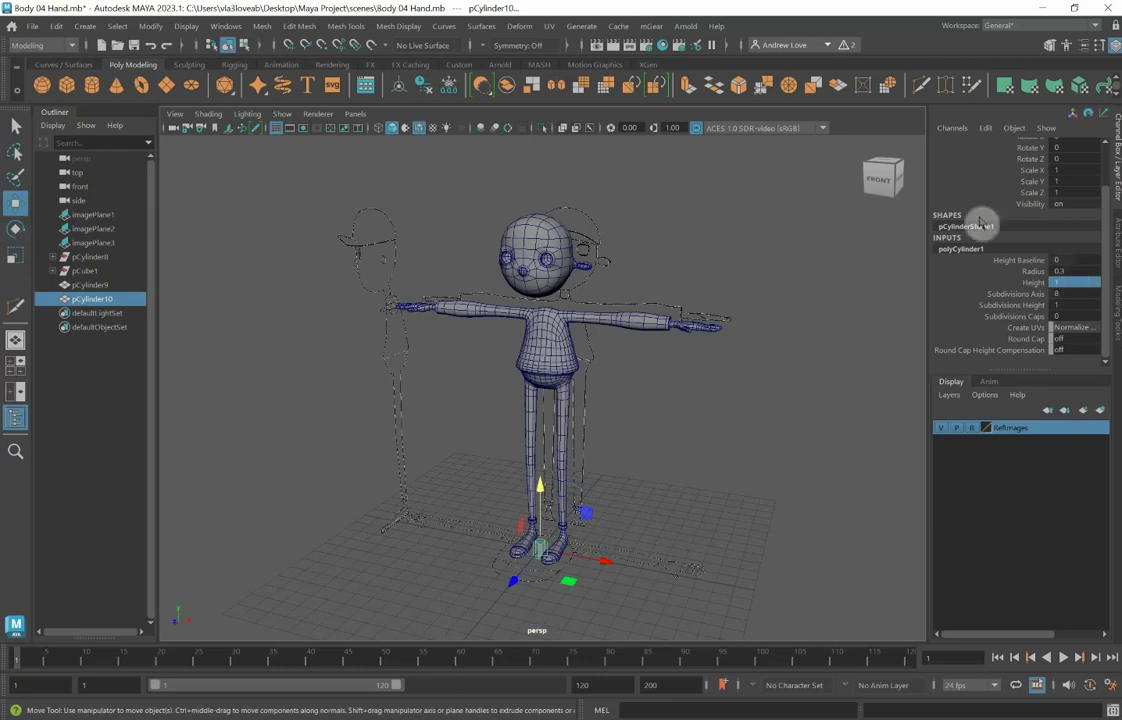
pyautogui.moveTo(541, 488); pyautogui.dragTo(513, 230)
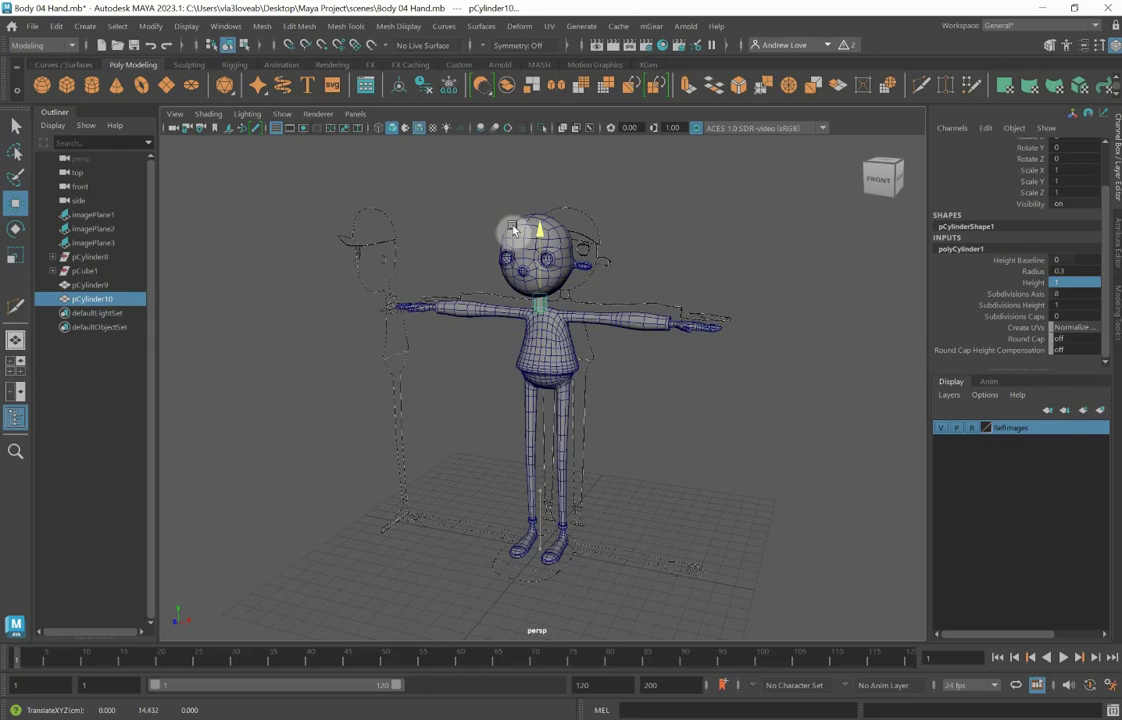
# Step: Compare the cylinder with the side reference image and set its radius to 0.25 and its height to 0.6
pyautogui.press('space')
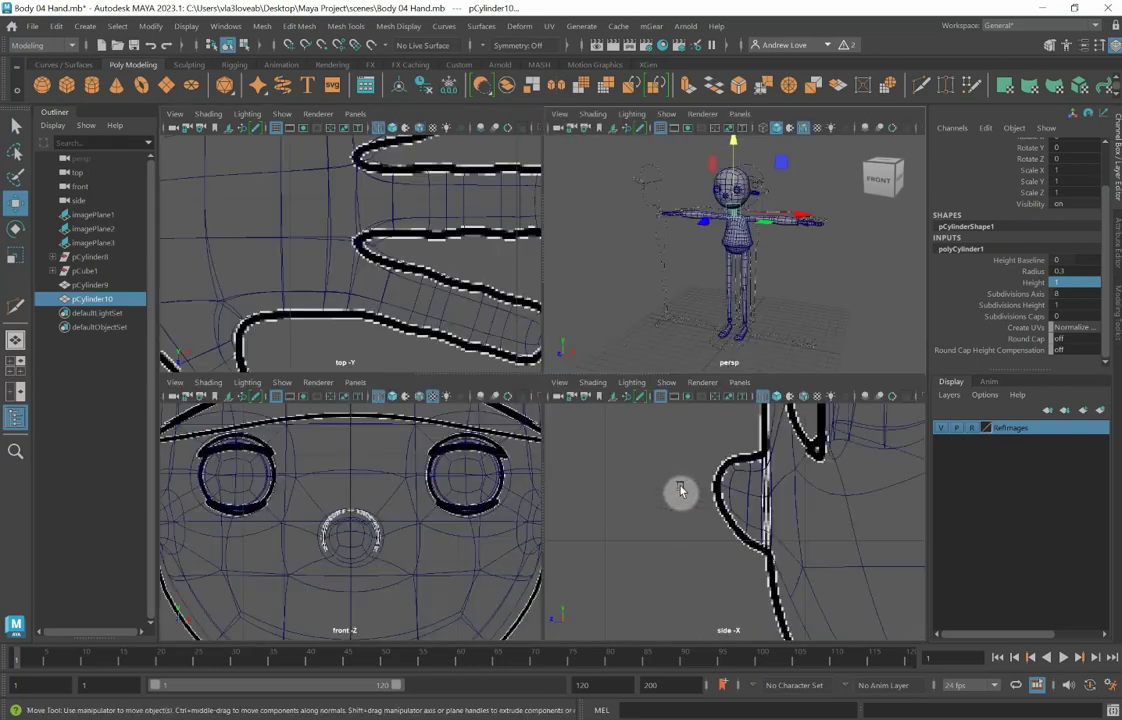
pyautogui.press('space')
pyautogui.press('f')
pyautogui.scroll(-6, 680, 485)
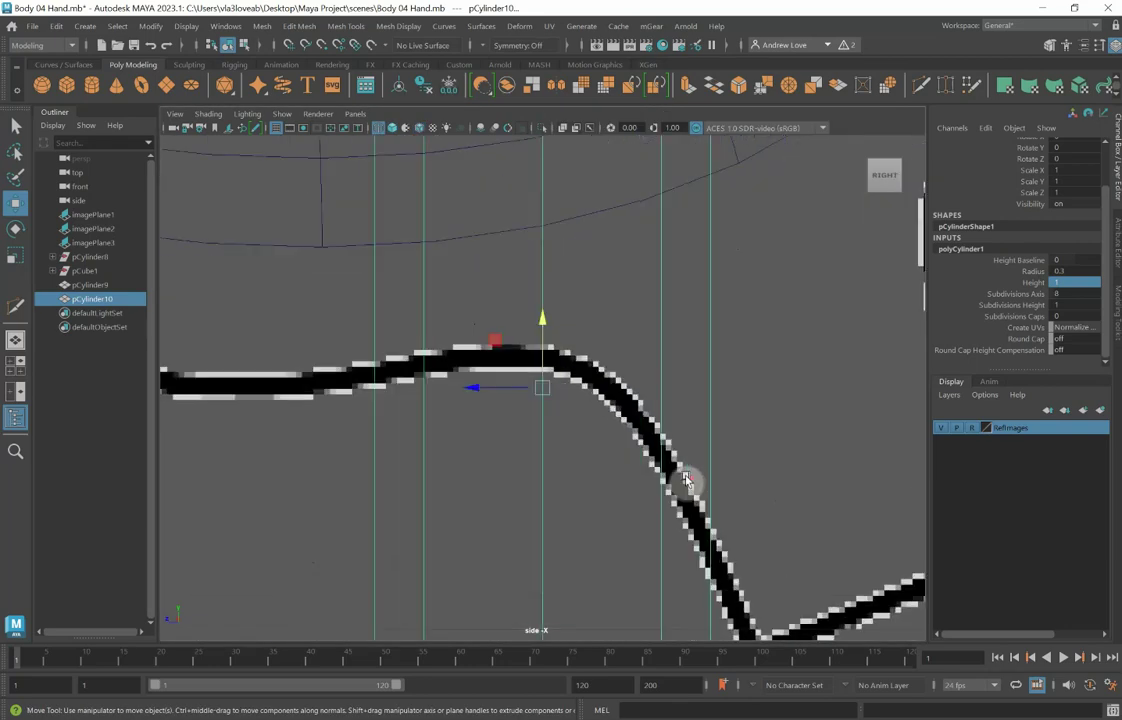
pyautogui.scroll(4, 681, 481)
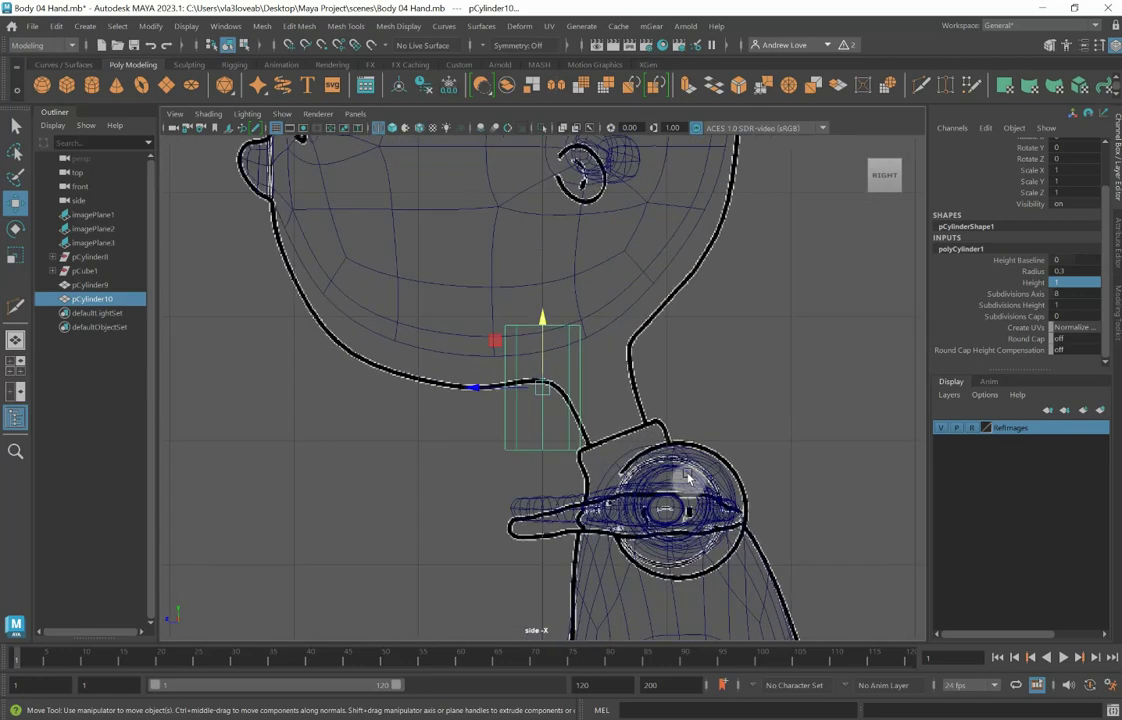
pyautogui.click(1066, 272)
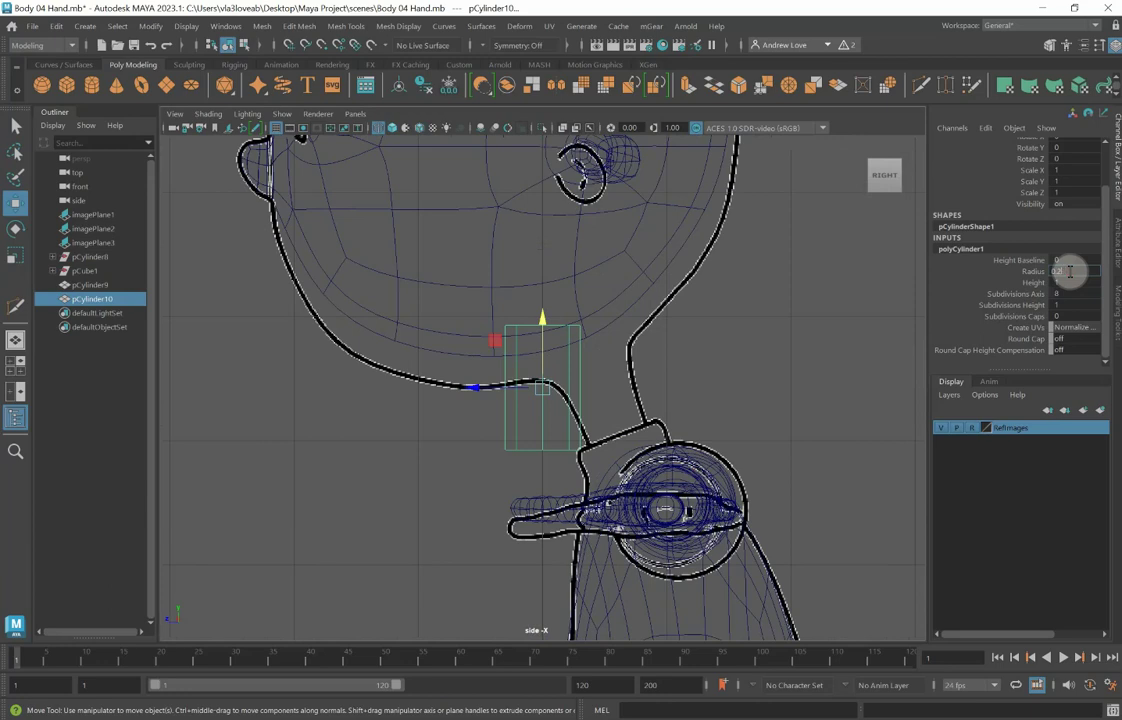
pyautogui.press('Return')
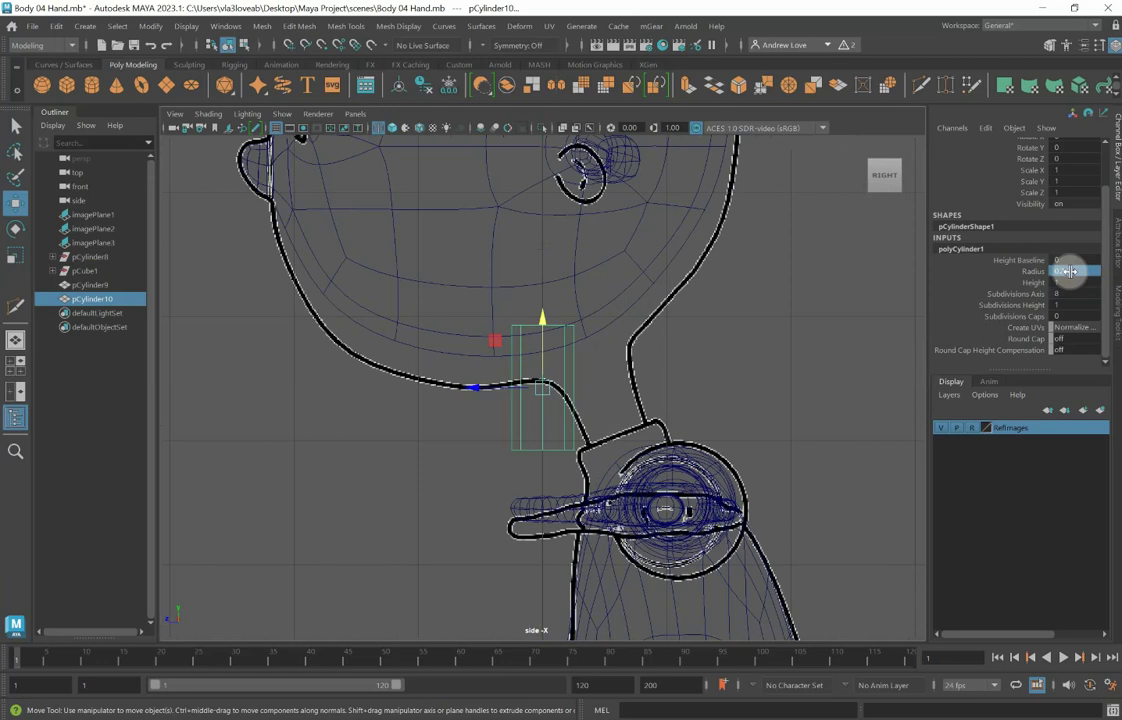
pyautogui.click(1068, 283)
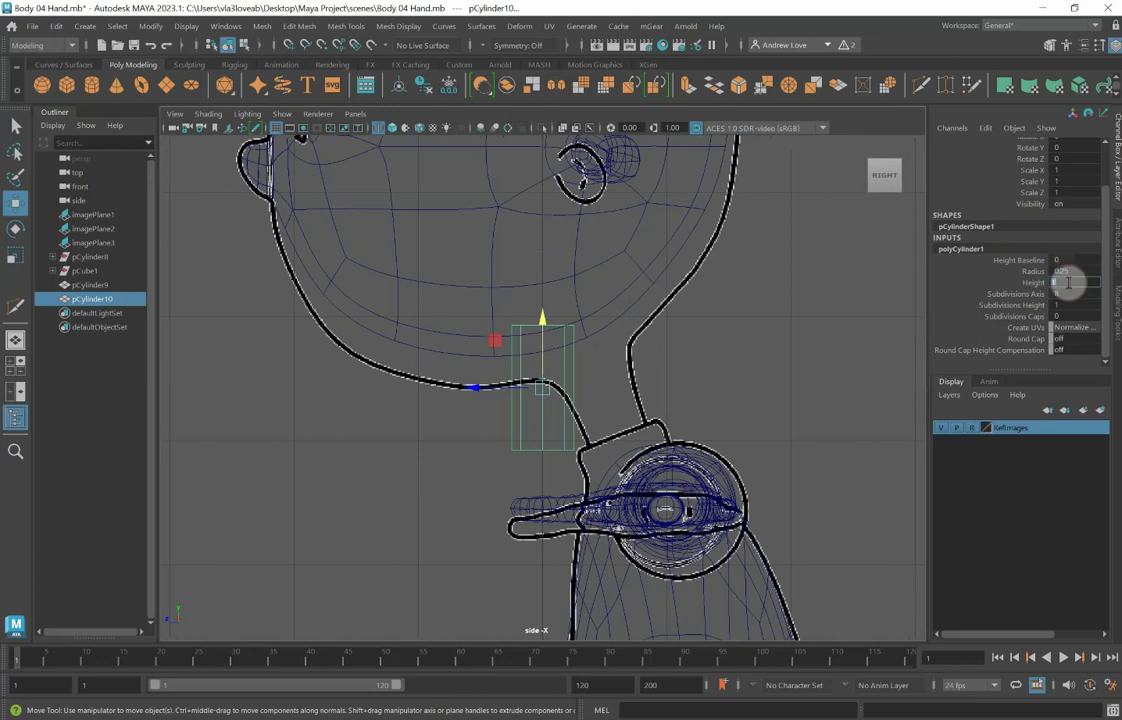
pyautogui.write('0.6')
pyautogui.press('Return')
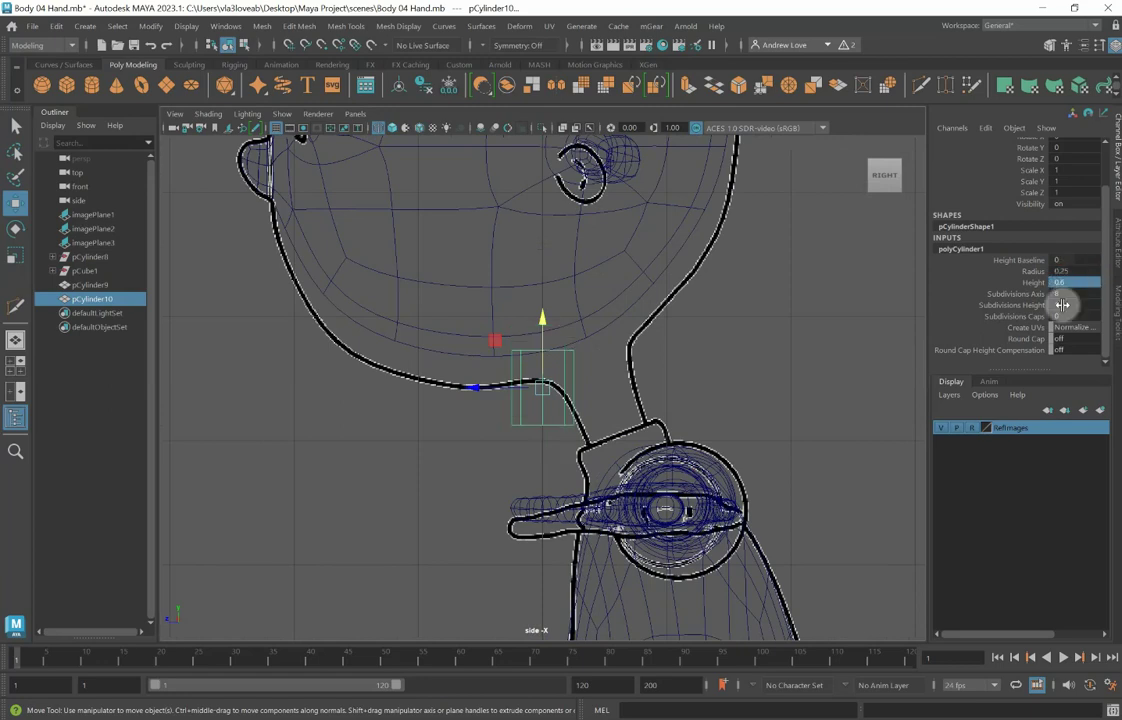
# Step: Tilt the cylinder about 18.5 degrees around X and move it onto the neck outline of the side reference
pyautogui.press('e')
pyautogui.moveTo(479, 378); pyautogui.dragTo(479, 398)
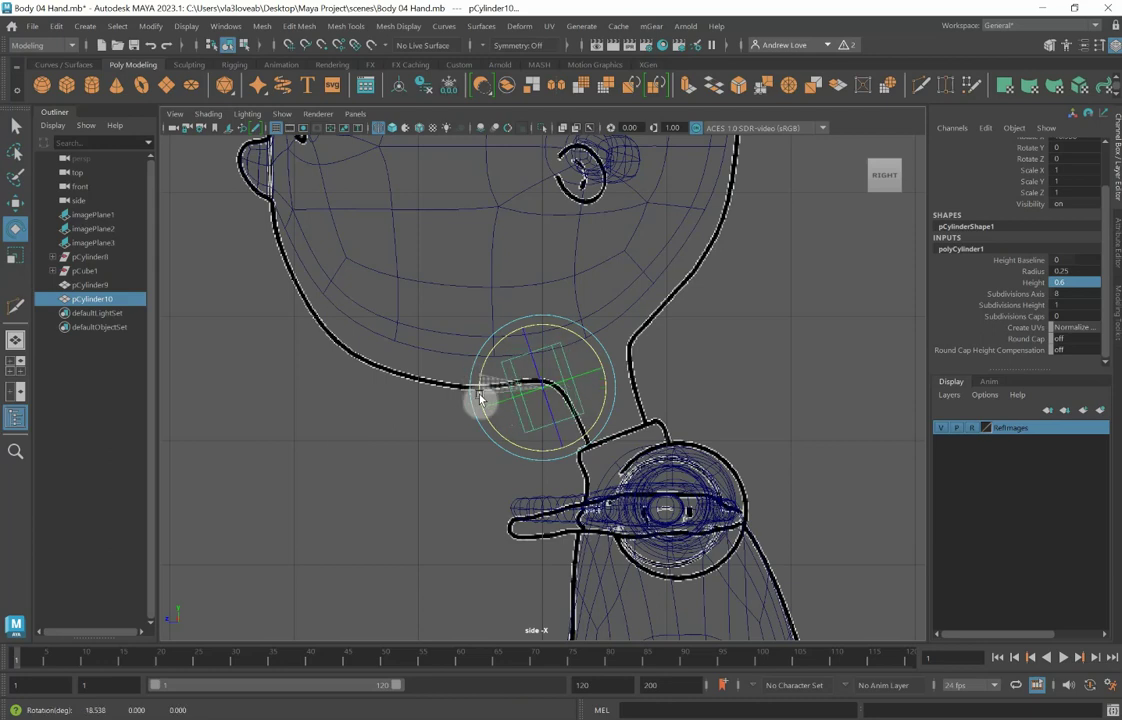
pyautogui.press('w')
pyautogui.moveTo(551, 395); pyautogui.dragTo(608, 396)
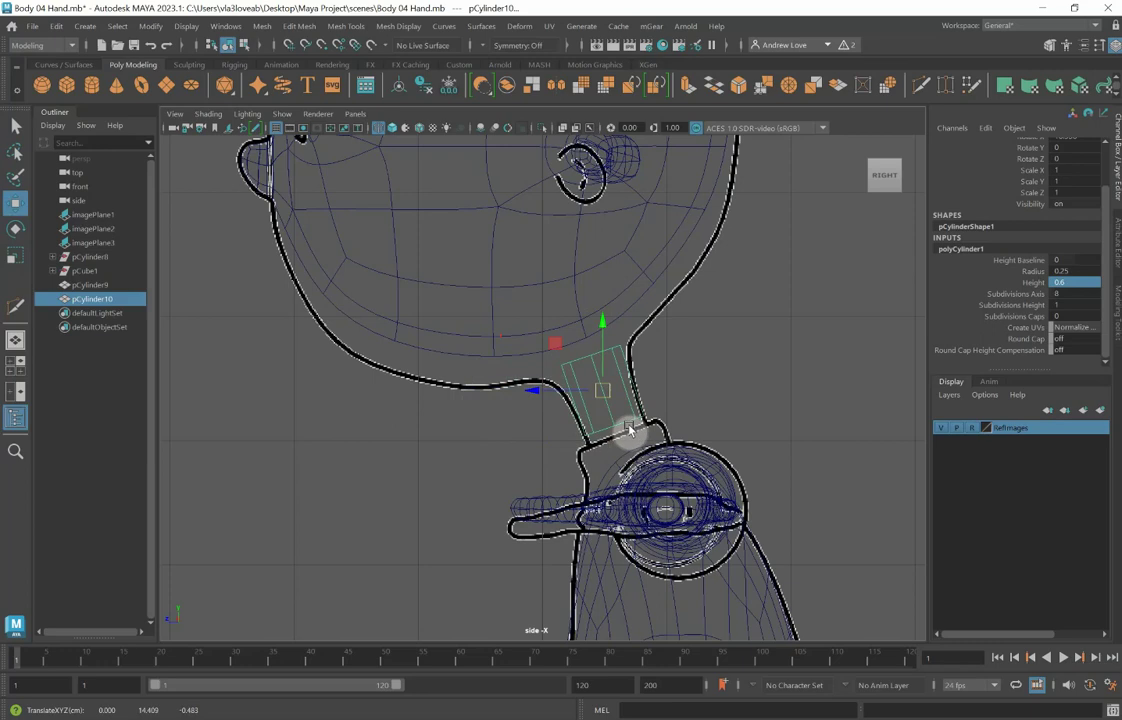
pyautogui.moveTo(604, 392); pyautogui.dragTo(610, 409)
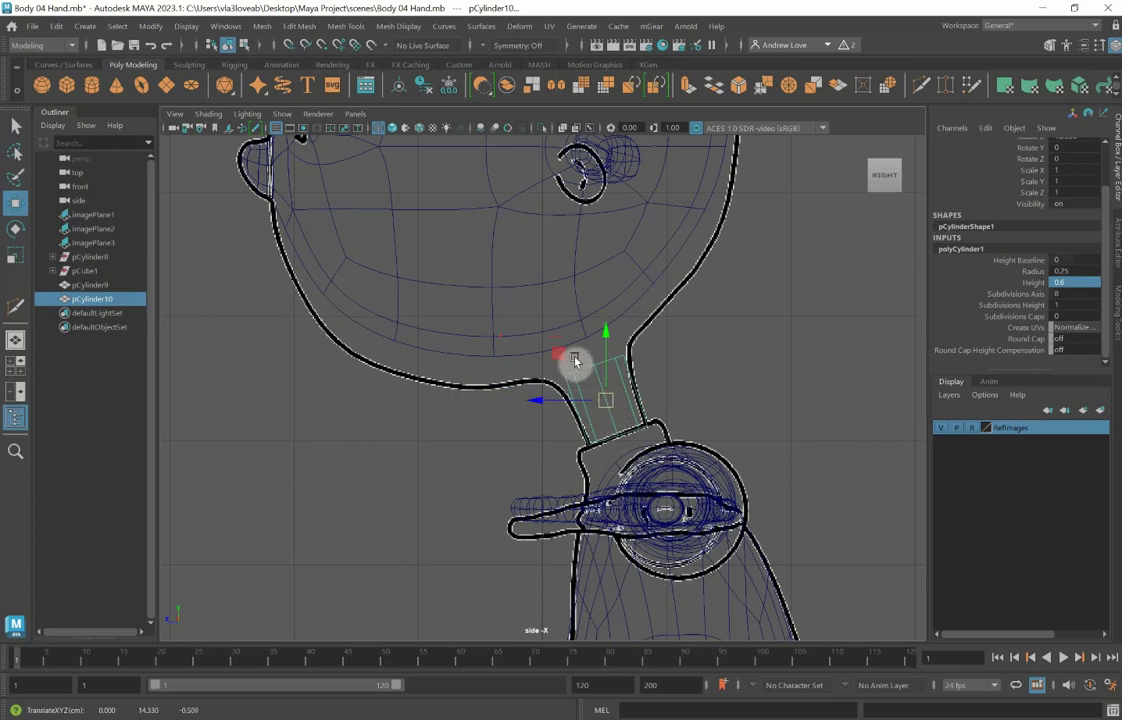
# Step: Combine the neck cylinder with the head-and-body mesh and turn off the smooth preview
pyautogui.keyDown('shift'); pyautogui.click(491, 358); pyautogui.keyUp('shift')
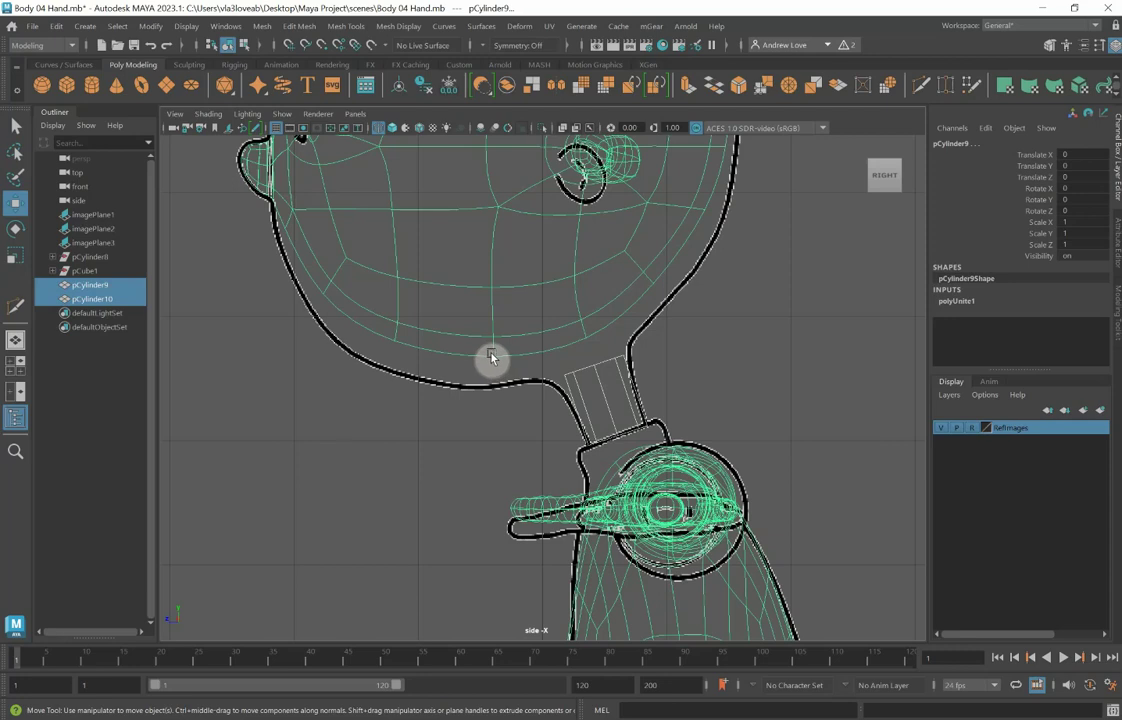
pyautogui.click(508, 88)
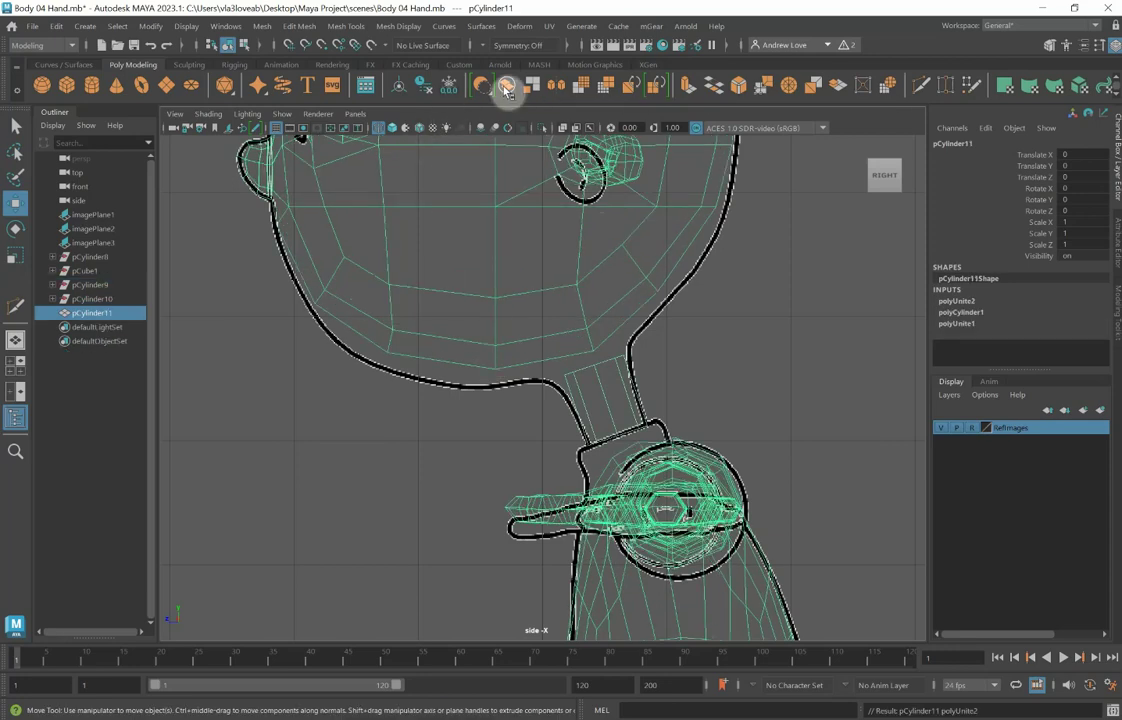
pyautogui.press('1')
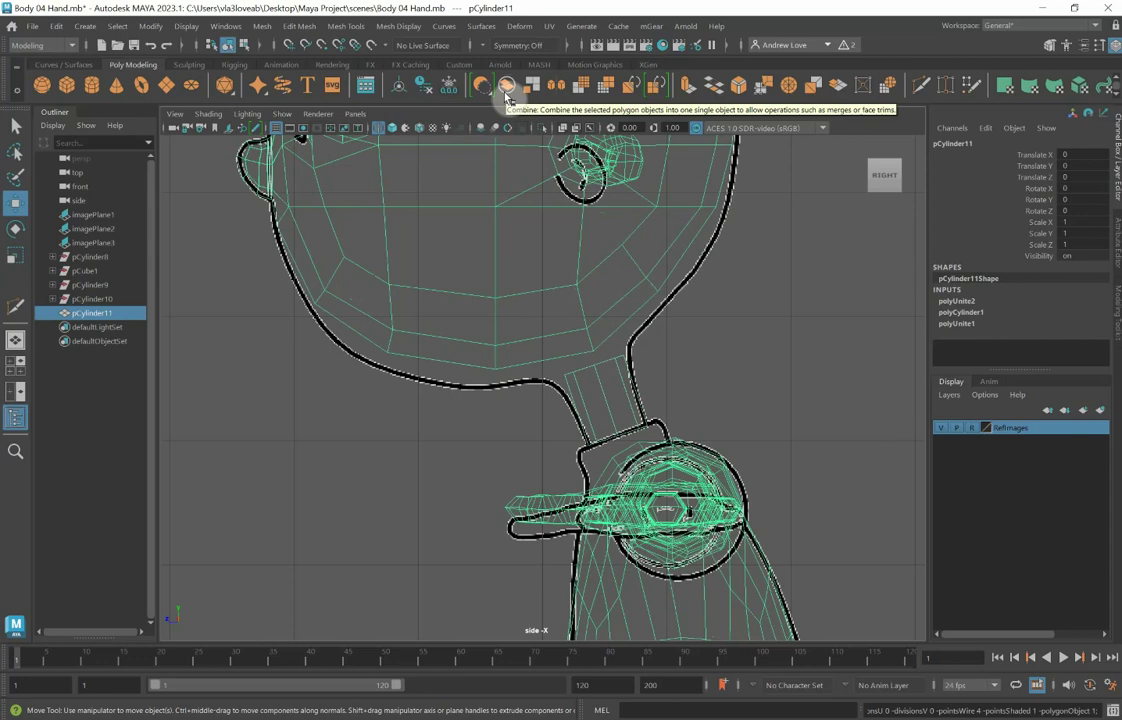
# Step: Delete the top cap face of the neck cylinder in the perspective view
pyautogui.press('space')
pyautogui.press('space')
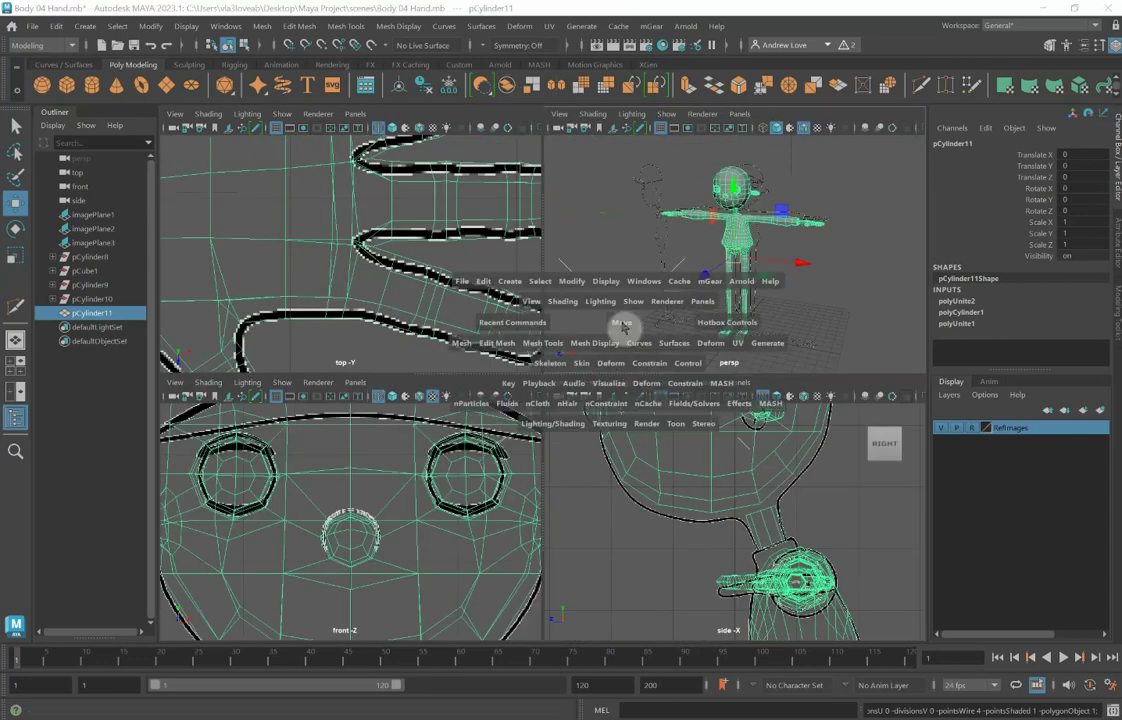
pyautogui.click(622, 355)
pyautogui.scroll(5, 622, 355)
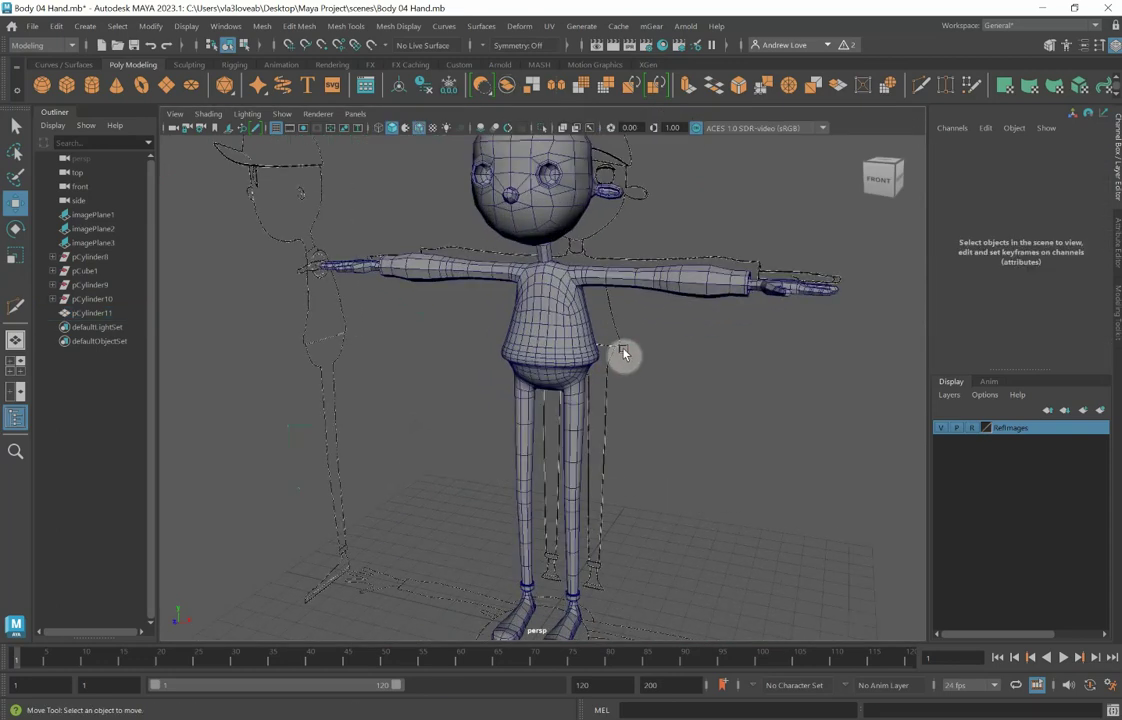
pyautogui.press('space')
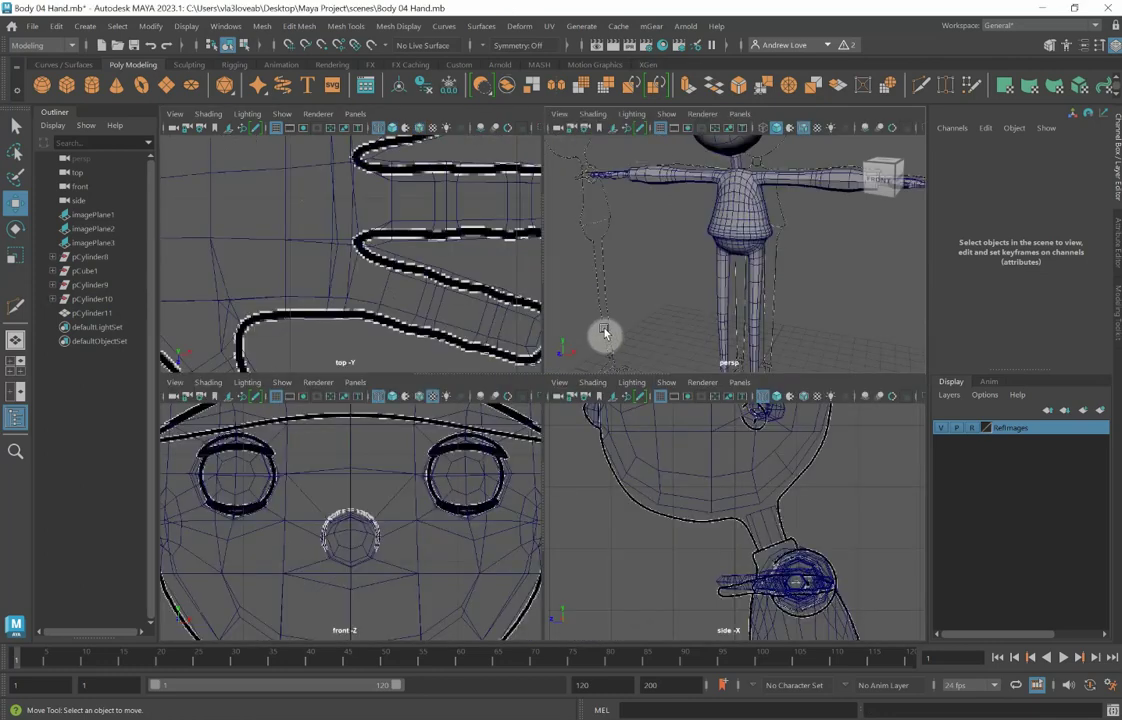
pyautogui.press('space')
pyautogui.keyDown('alt'); pyautogui.moveTo(668, 377); pyautogui.dragTo(540, 373); pyautogui.keyUp('alt')
pyautogui.scroll(4, 582, 370)
pyautogui.rightClick(536, 322)
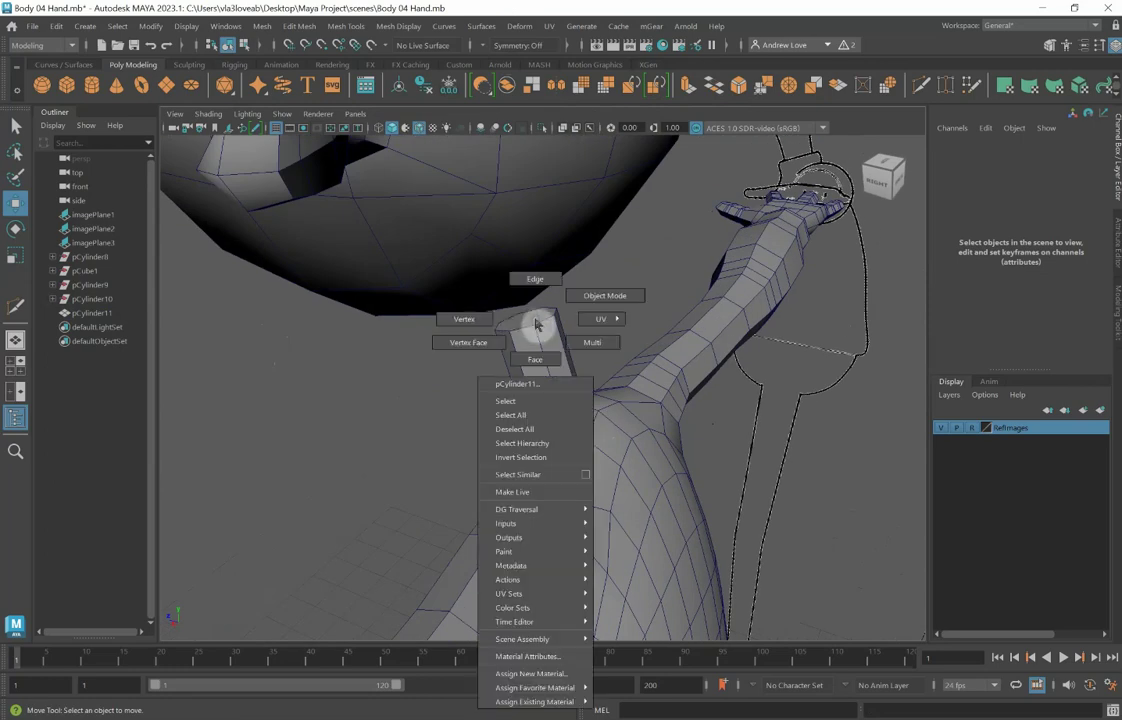
pyautogui.moveTo(536, 322); pyautogui.dragTo(538, 359, button='right')
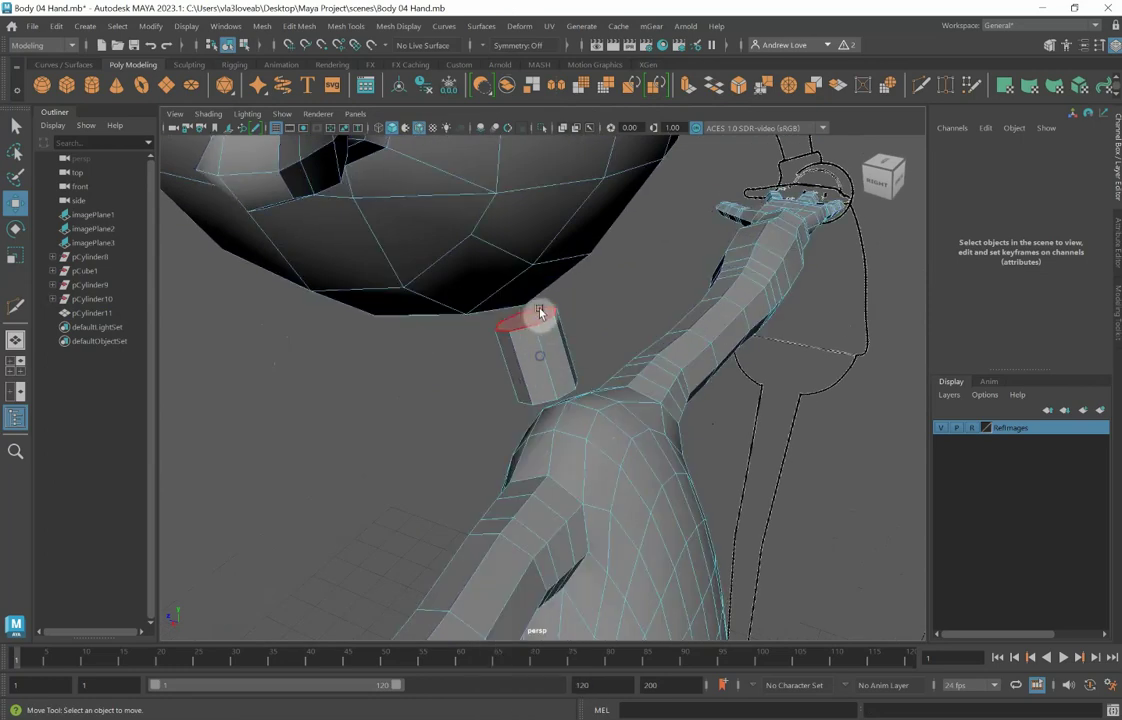
pyautogui.click(537, 315)
pyautogui.press('Delete')
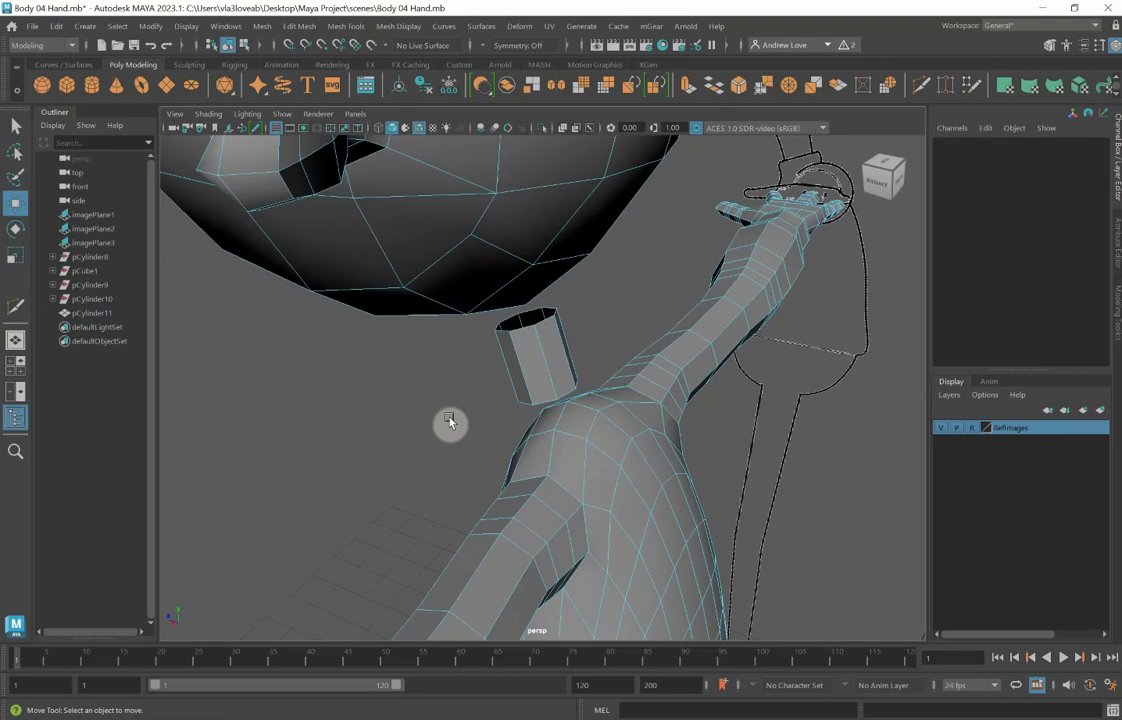
# Step: Select the four faces at the lower back of the head, just above the neck cylinder
pyautogui.keyDown('alt'); pyautogui.moveTo(438, 441); pyautogui.dragTo(391, 413); pyautogui.keyUp('alt')
pyautogui.keyDown('alt'); pyautogui.moveTo(391, 413); pyautogui.dragTo(430, 496, button='middle'); pyautogui.keyUp('alt')
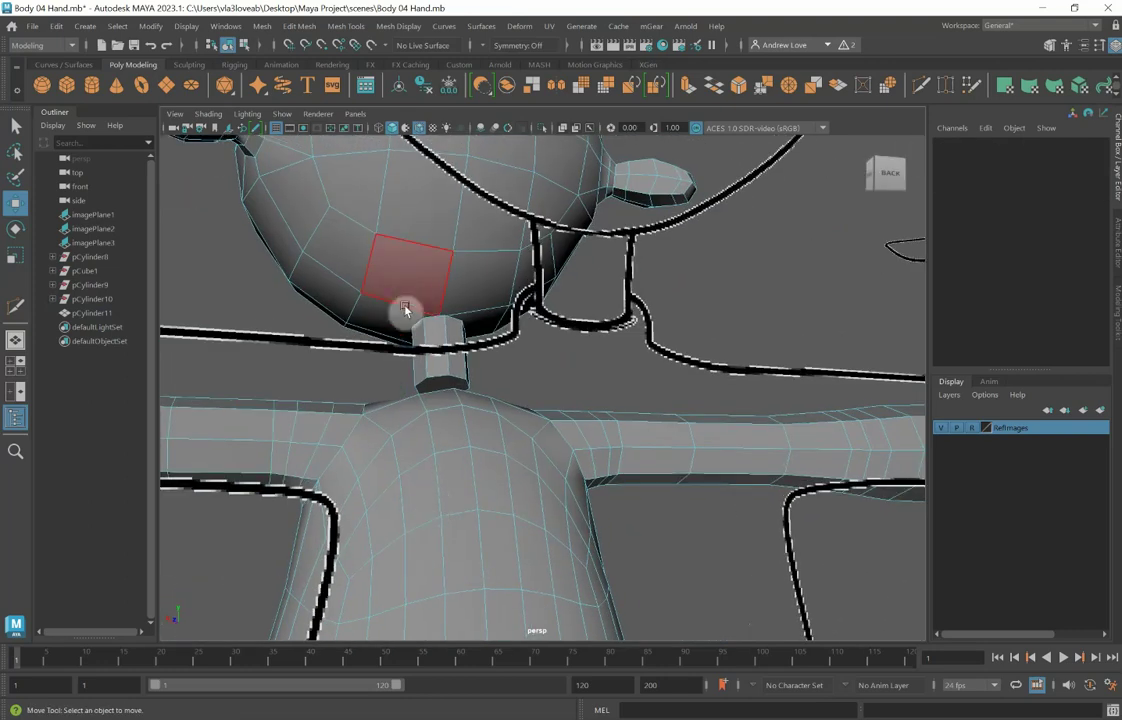
pyautogui.click(413, 300)
pyautogui.keyDown('shift'); pyautogui.click(476, 294); pyautogui.keyUp('shift')
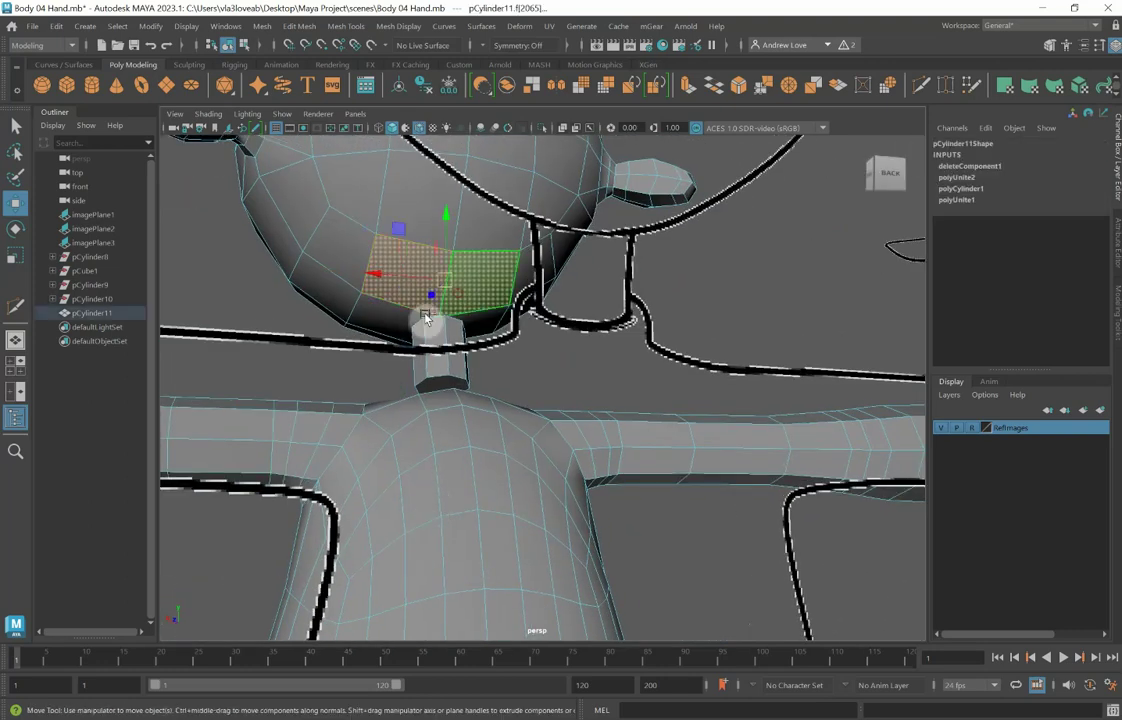
pyautogui.keyDown('shift'); pyautogui.click(398, 326); pyautogui.keyUp('shift')
pyautogui.keyDown('shift'); pyautogui.click(480, 325); pyautogui.keyUp('shift')
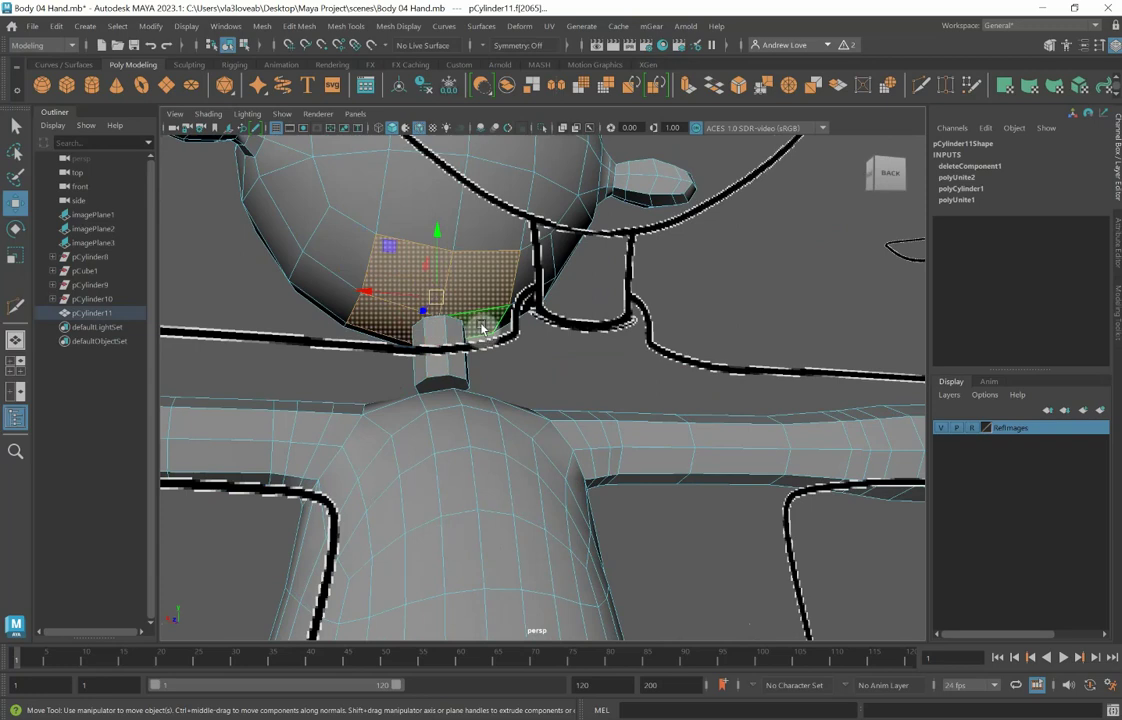
pyautogui.press('Delete')
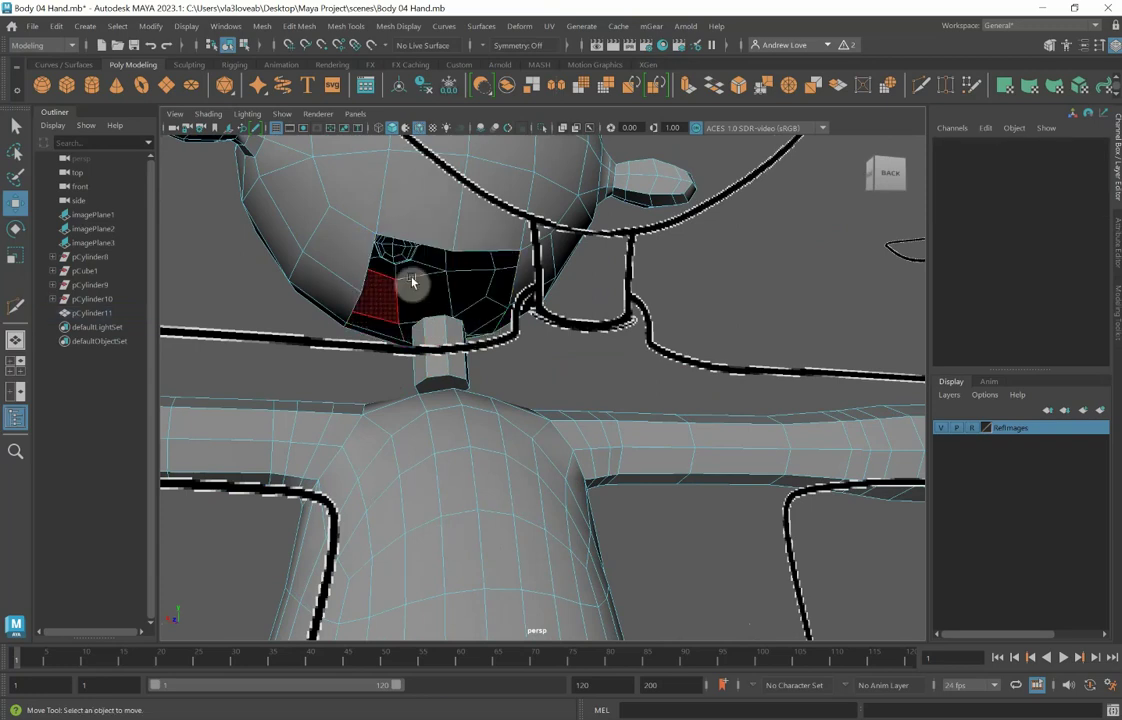
pyautogui.hotkey('ctrl', 'z')
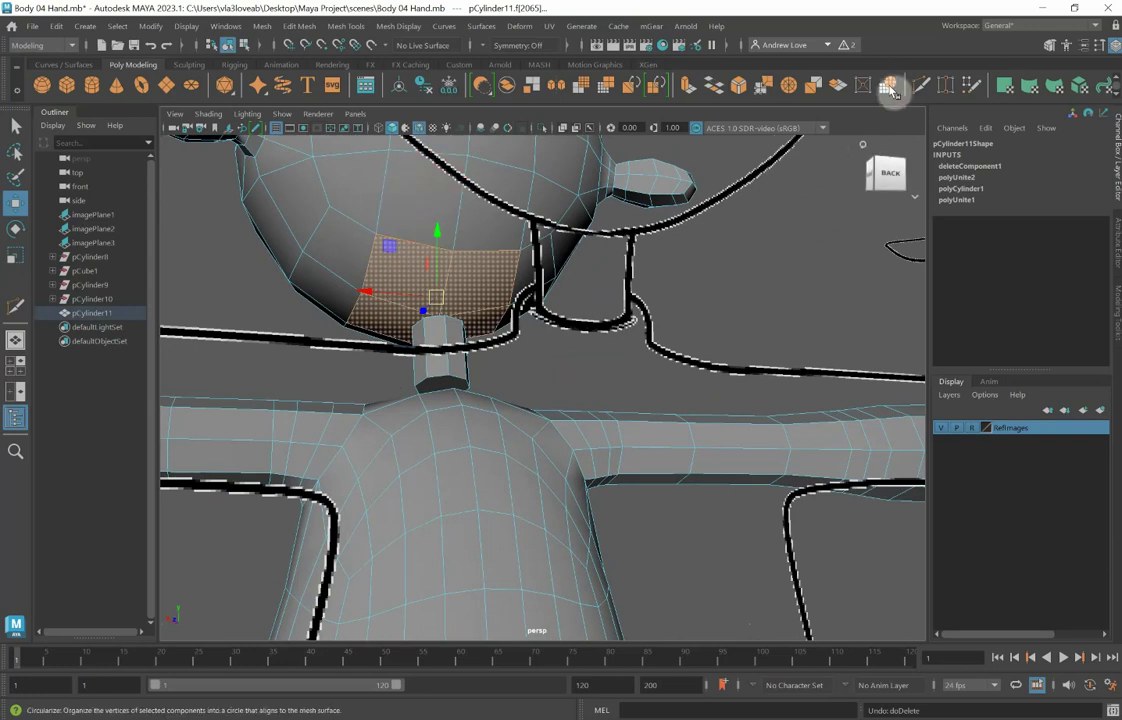
# Step: Extrude the four selected head faces, scale them inward evenly, and circularize them into a round patch
pyautogui.click(688, 84)
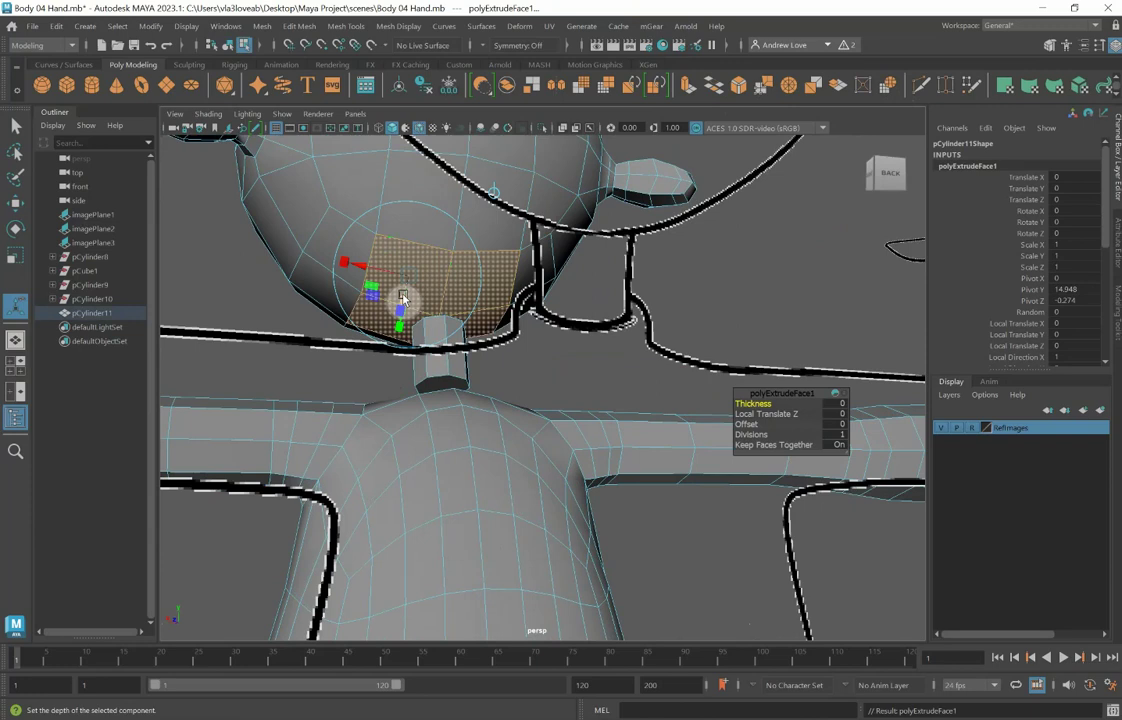
pyautogui.click(344, 262)
pyautogui.moveTo(400, 270)
pyautogui.mouseDown()
pyautogui.moveTo(410, 275)
pyautogui.moveTo(405, 245)
pyautogui.moveTo(390, 272)
pyautogui.mouseUp()
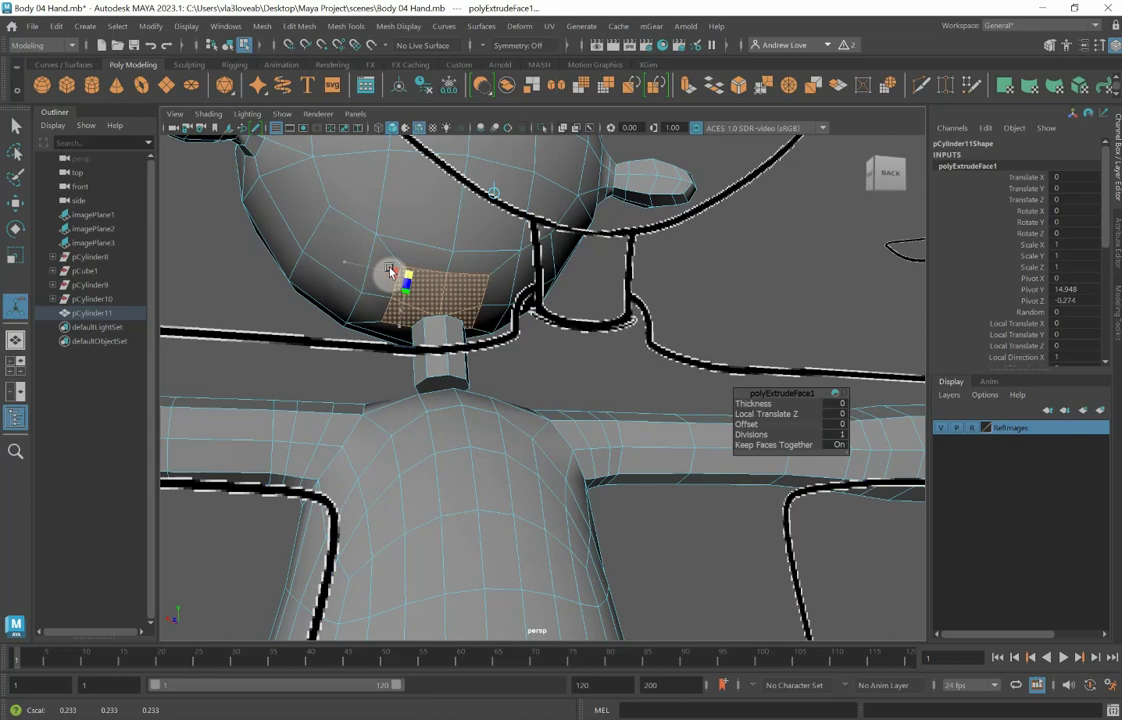
pyautogui.click(889, 87)
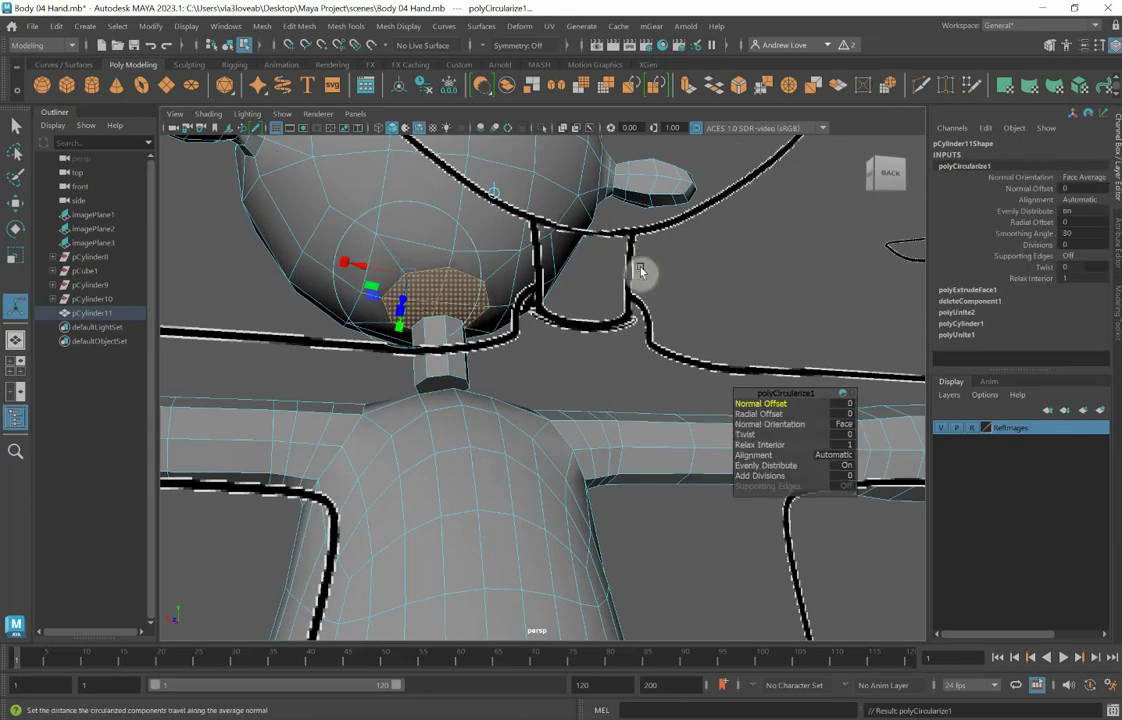
# Step: Delete the circularized faces to open a round hole in the head for the neck
pyautogui.press('space')
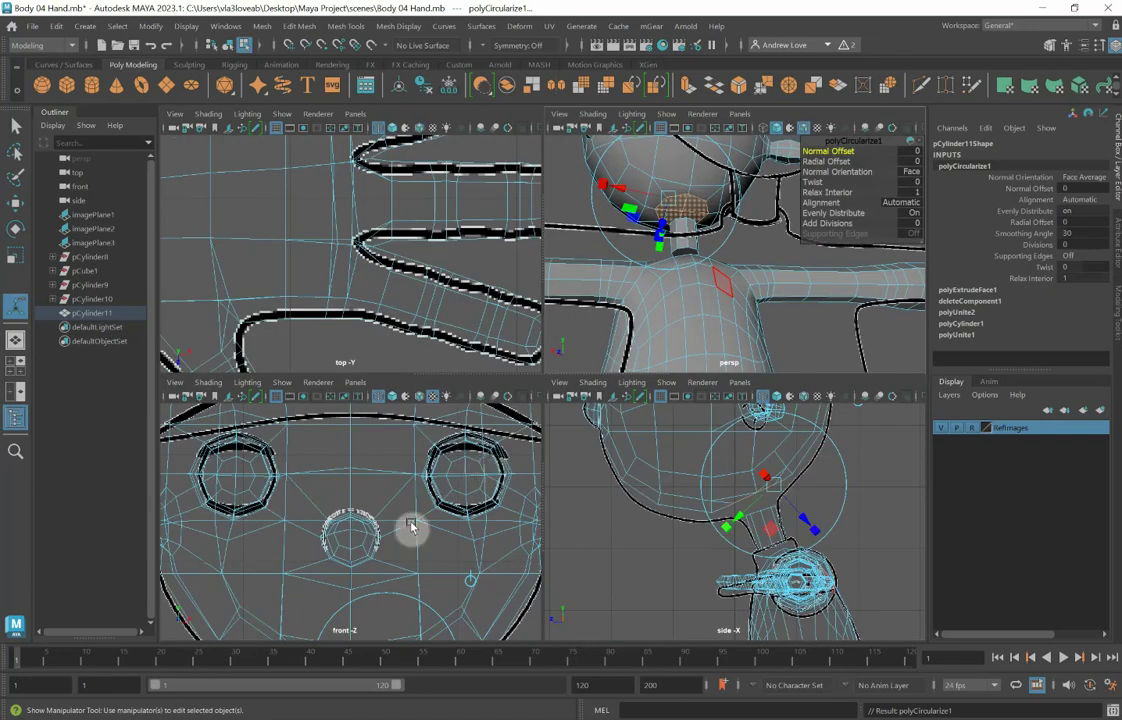
pyautogui.press('f')
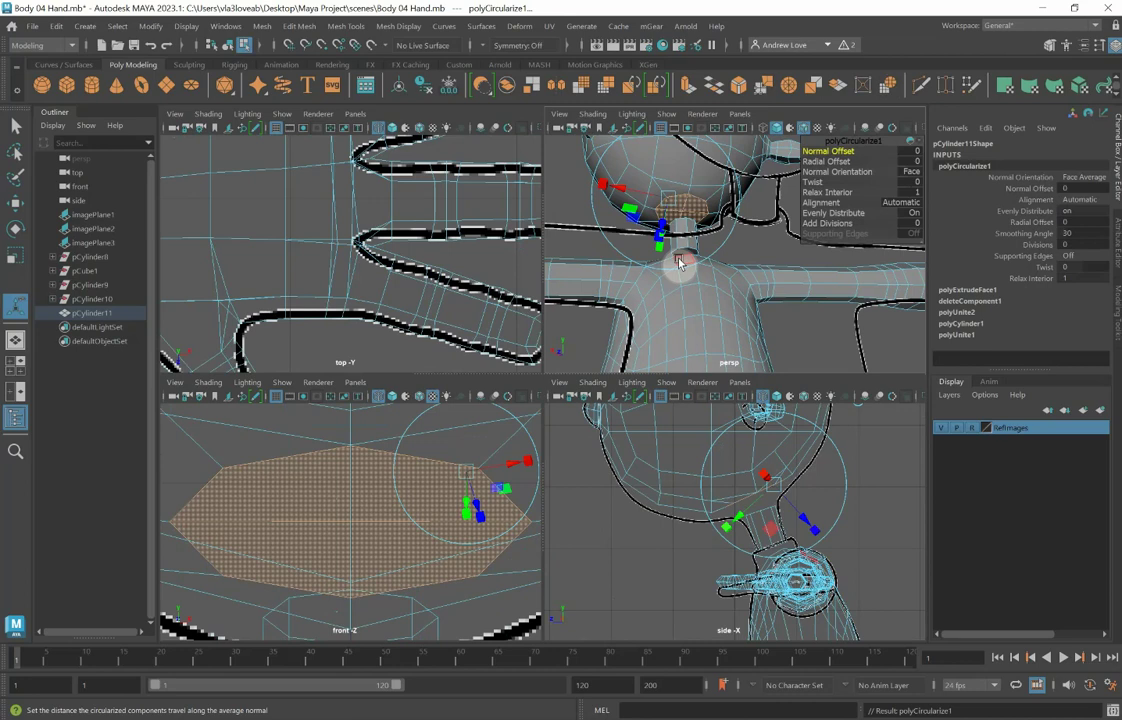
pyautogui.press('Delete')
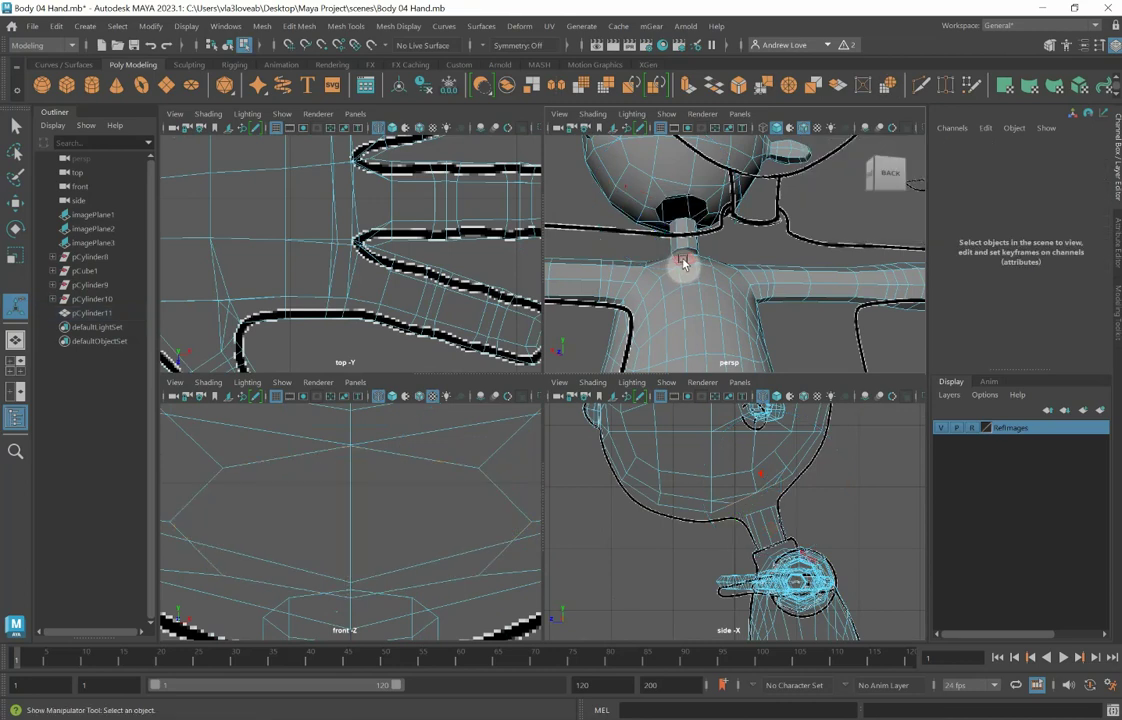
# Step: Bridge the round hole's border in the head to the top edge loop of the neck cylinder with 1 division
pyautogui.press('space')
pyautogui.scroll(3, 550, 343)
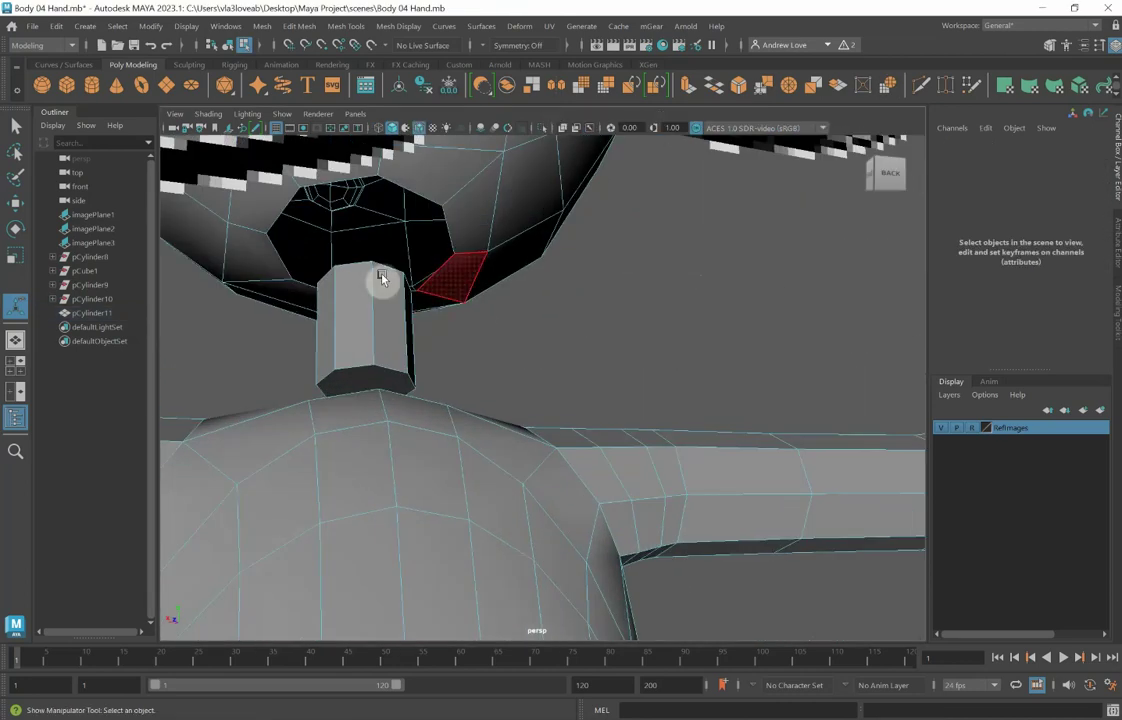
pyautogui.rightClick(365, 273)
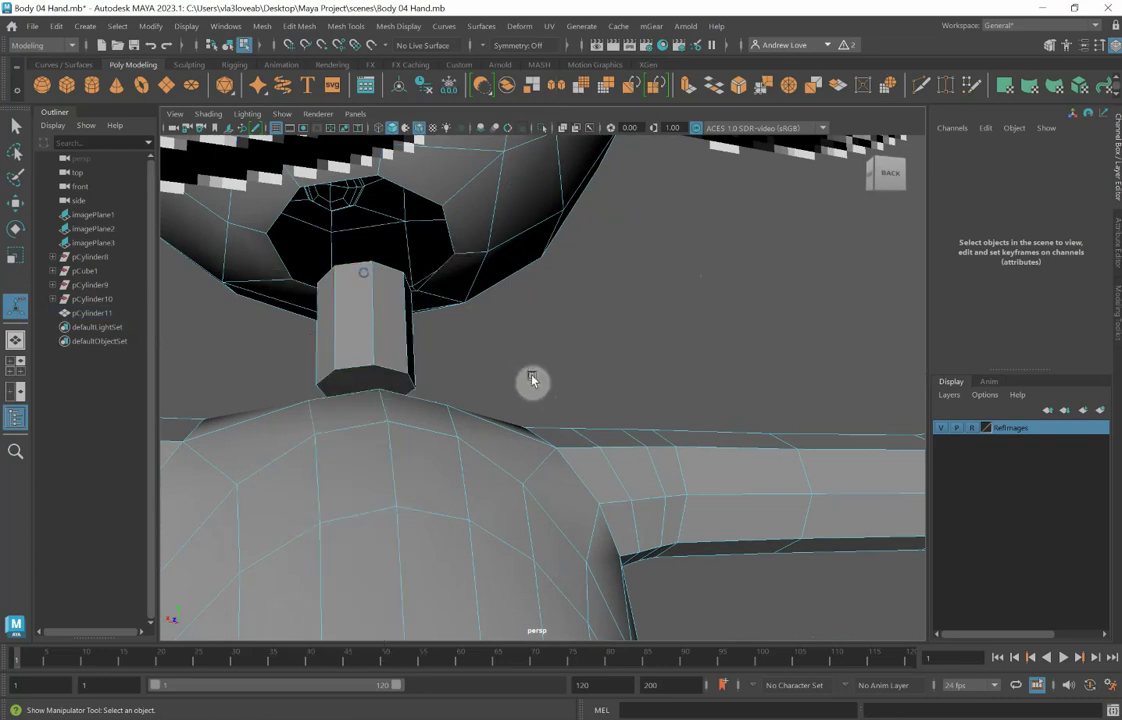
pyautogui.moveTo(510, 353)
pyautogui.keyDown('alt'); pyautogui.mouseDown()
pyautogui.moveTo(526, 371)
pyautogui.moveTo(506, 346)
pyautogui.mouseUp(); pyautogui.keyUp('alt')
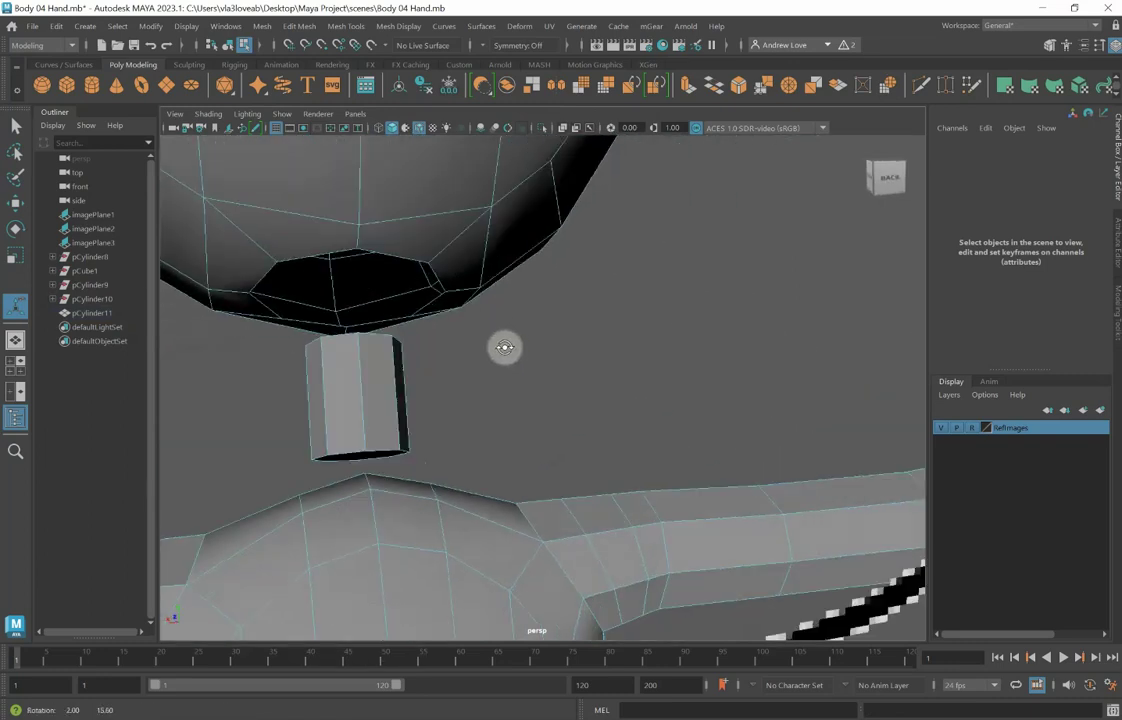
pyautogui.moveTo(336, 362); pyautogui.dragTo(337, 292, button='right')
pyautogui.doubleClick(341, 341)
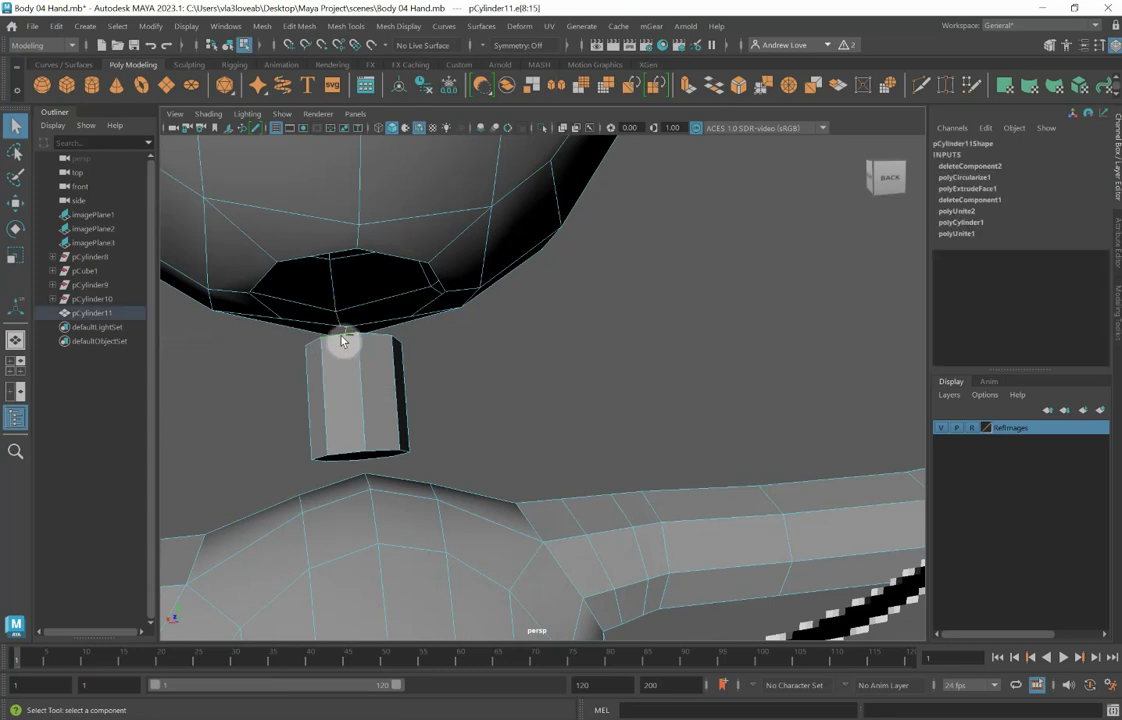
pyautogui.click(716, 87)
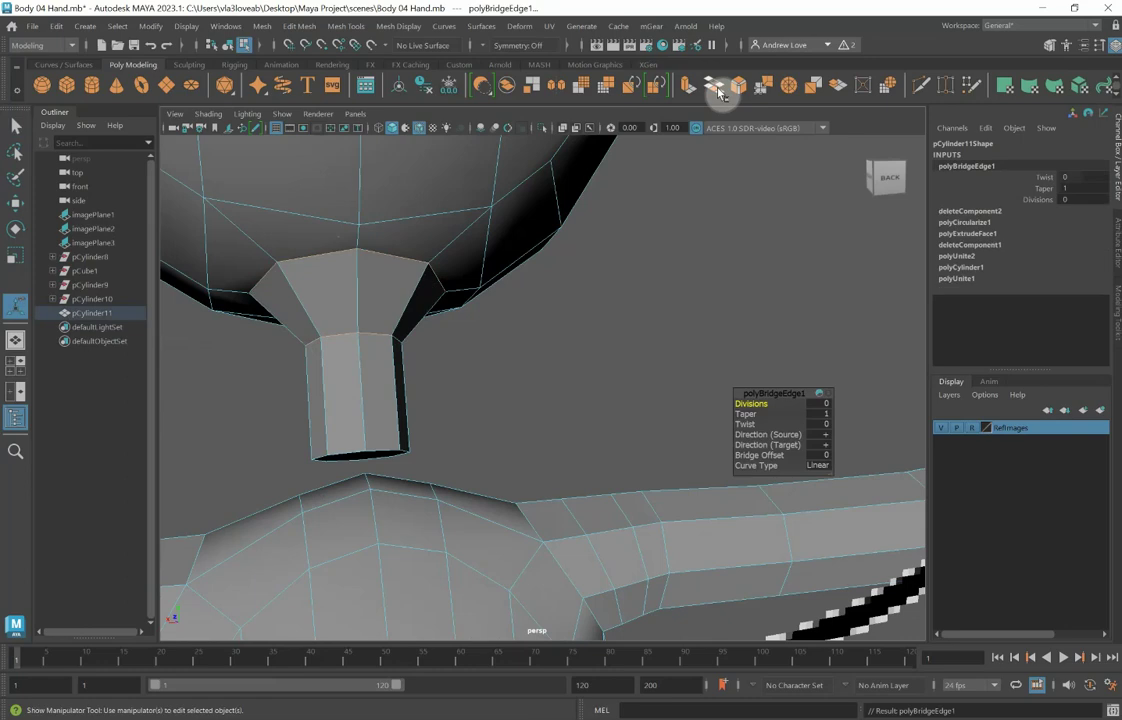
pyautogui.click(825, 405)
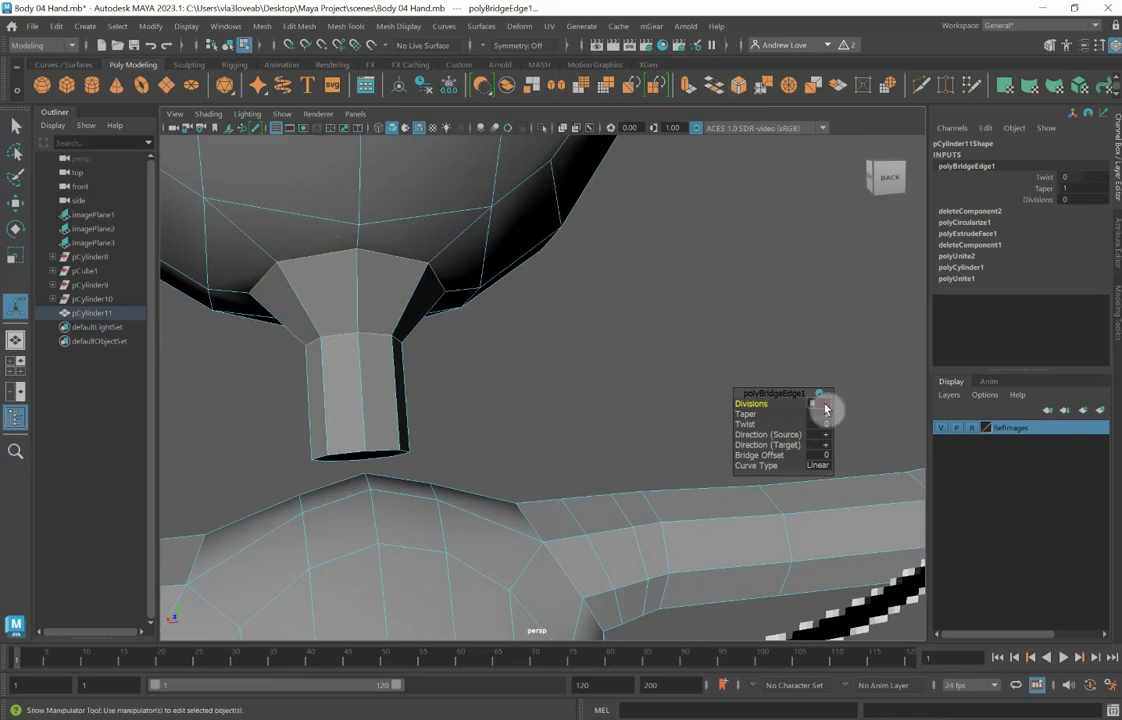
pyautogui.write('1')
pyautogui.press('Return')
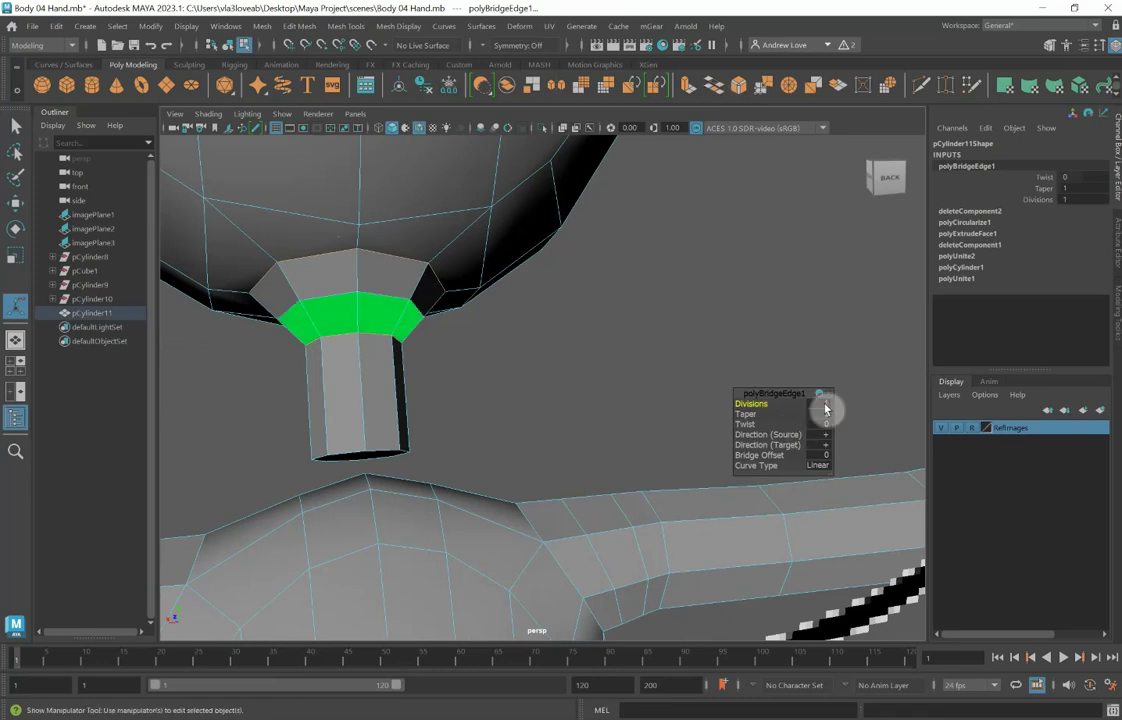
# Step: Scale the middle edge loop of the new head-to-neck bridge inward evenly and raise it slightly toward the head
pyautogui.moveTo(393, 296); pyautogui.dragTo(391, 246, button='right')
pyautogui.click(374, 293)
pyautogui.press('r')
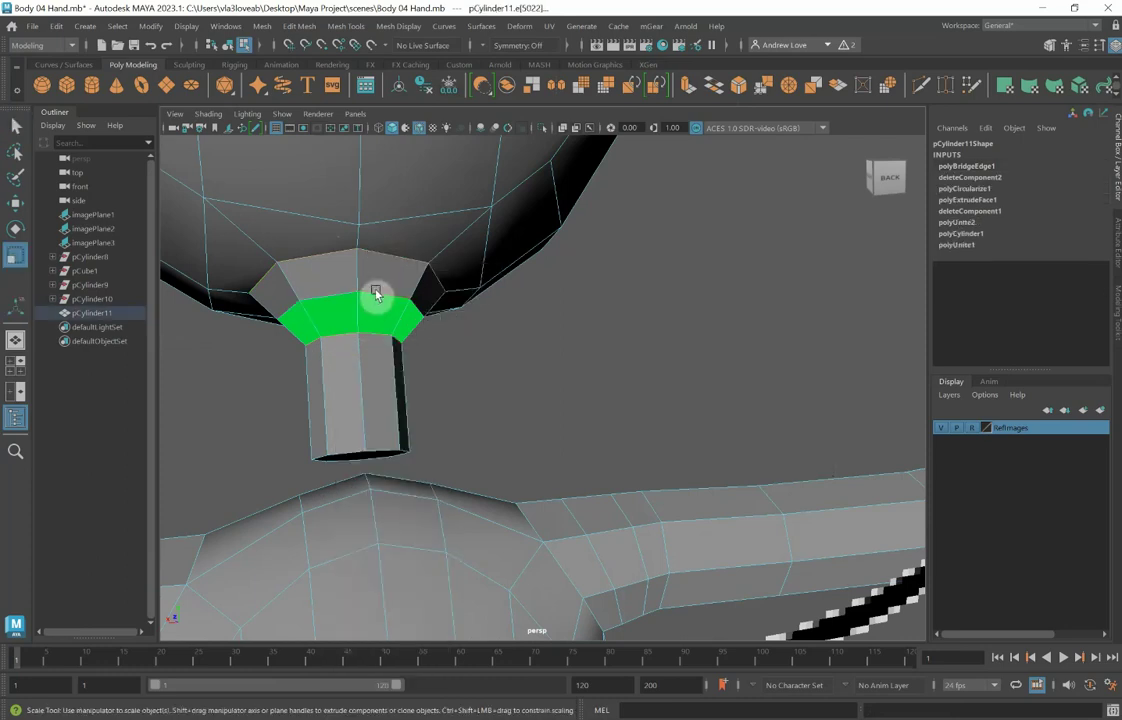
pyautogui.moveTo(572, 368)
pyautogui.keyDown('alt'); pyautogui.mouseDown()
pyautogui.moveTo(555, 367)
pyautogui.moveTo(581, 368)
pyautogui.mouseUp(); pyautogui.keyUp('alt')
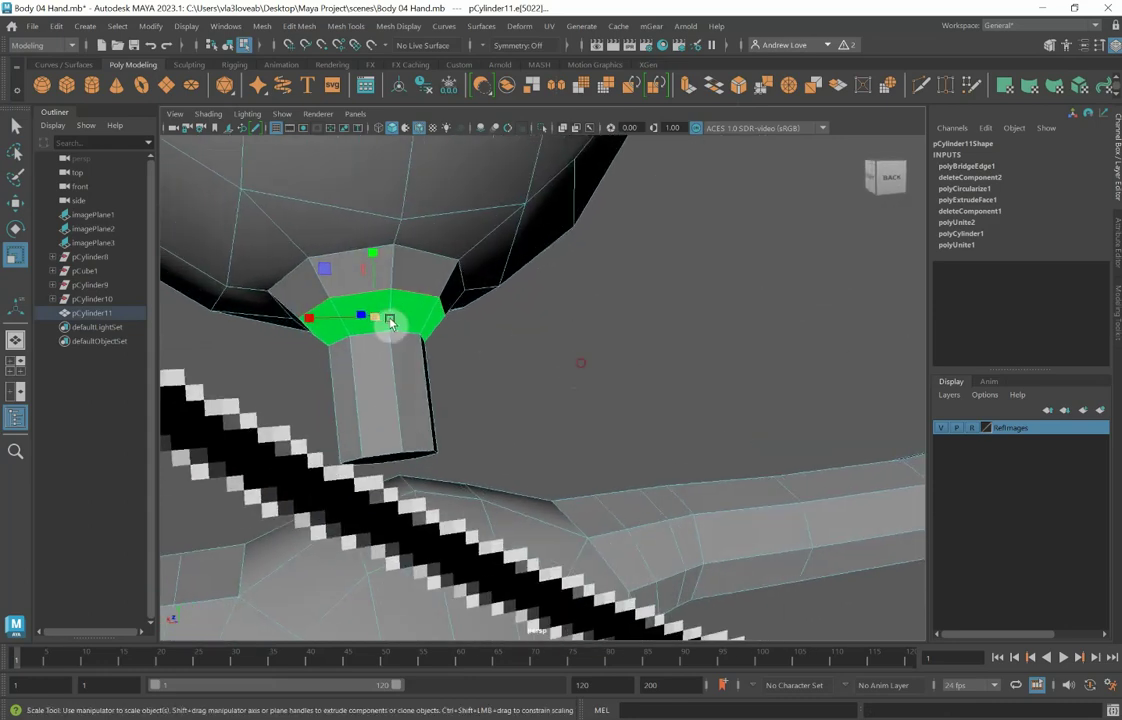
pyautogui.moveTo(388, 320); pyautogui.dragTo(366, 311)
pyautogui.press('w')
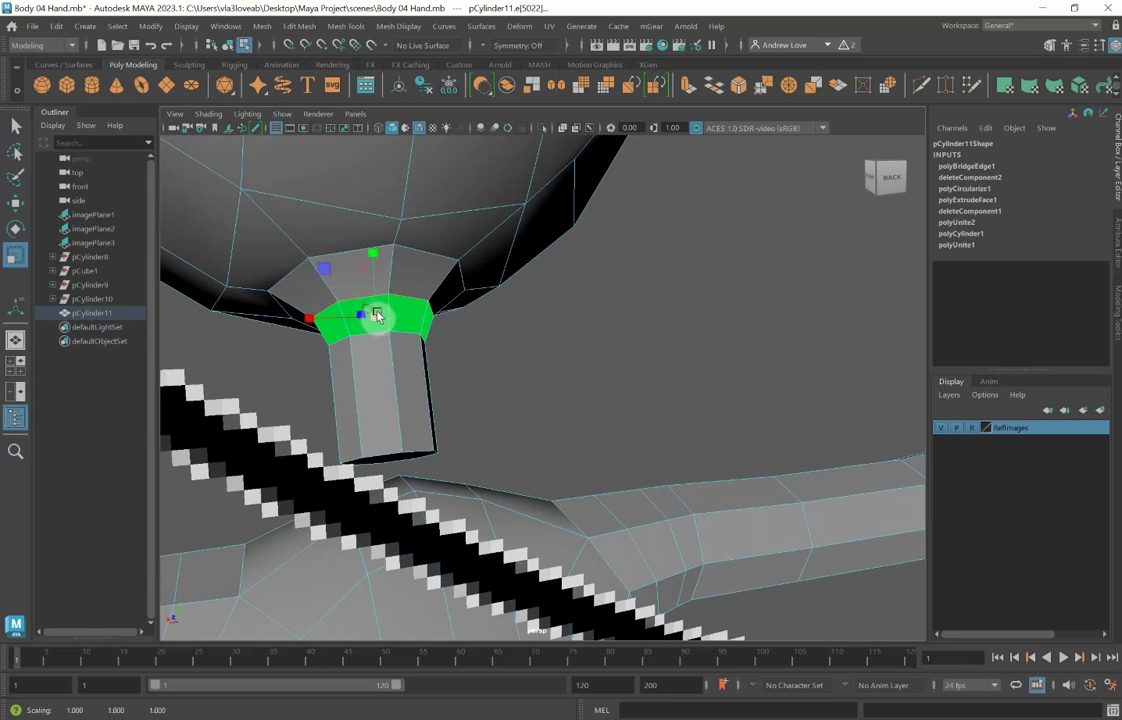
pyautogui.click(371, 262)
pyautogui.moveTo(369, 262); pyautogui.dragTo(369, 258)
# Step: Return to object mode, enter vertex editing in the side view, and reposition the vertices at the front of the head-neck junction
pyautogui.keyDown('alt'); pyautogui.moveTo(608, 415); pyautogui.dragTo(661, 416); pyautogui.keyUp('alt')
pyautogui.moveTo(483, 248); pyautogui.dragTo(615, 618, button='right')
pyautogui.keyDown('alt'); pyautogui.moveTo(493, 450); pyautogui.dragTo(471, 458); pyautogui.keyUp('alt')
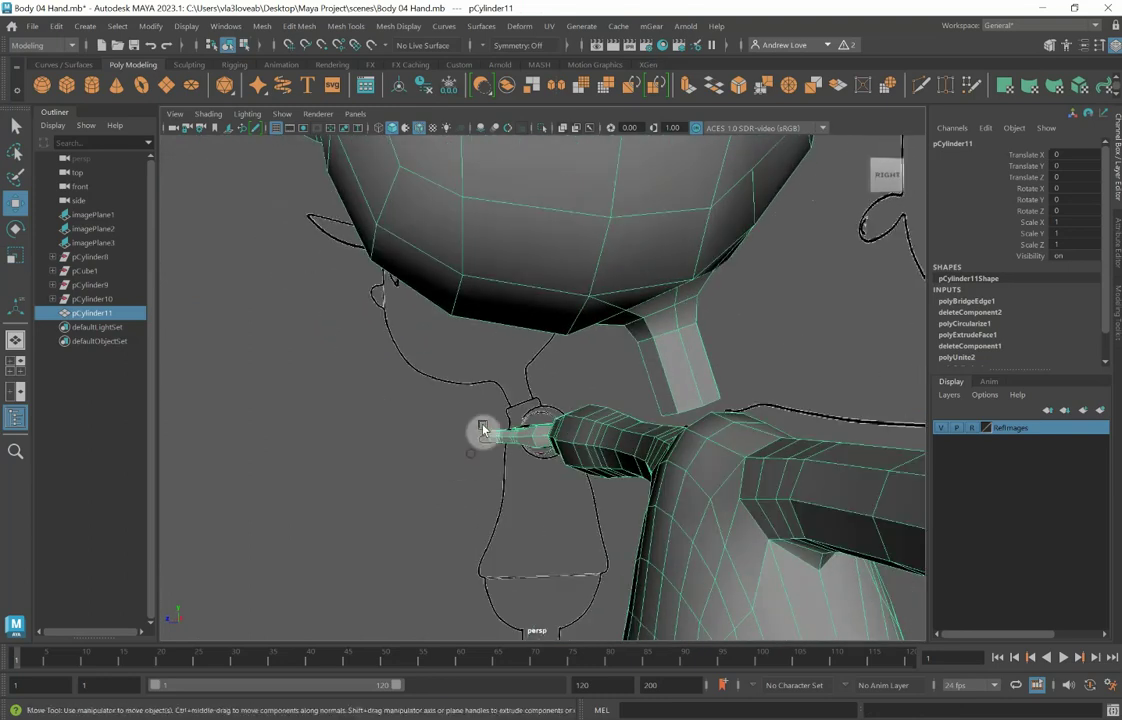
pyautogui.press('space')
pyautogui.press('space')
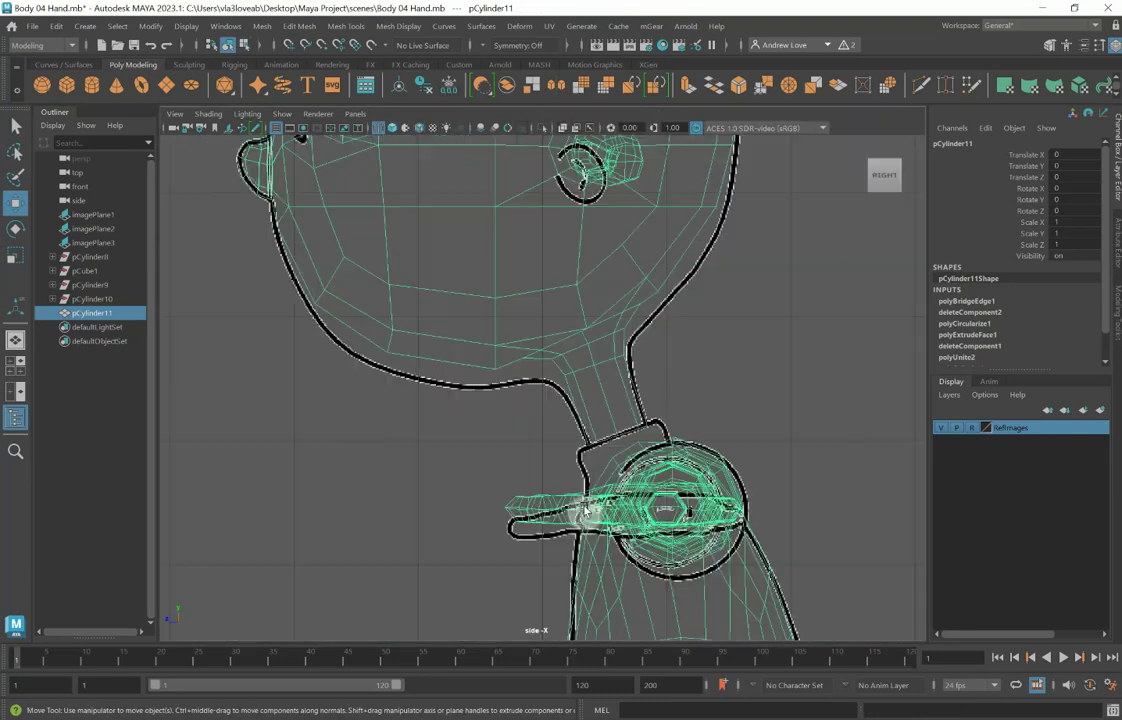
pyautogui.scroll(6, 525, 400)
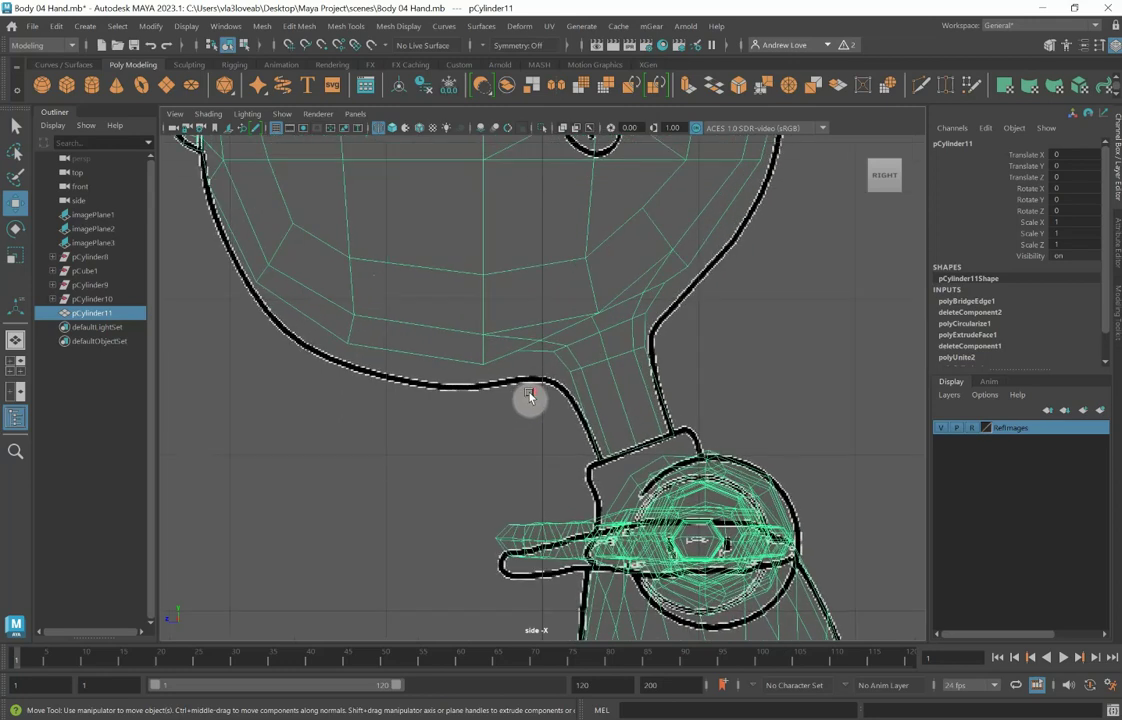
pyautogui.moveTo(527, 341); pyautogui.dragTo(458, 333, button='right')
pyautogui.click(510, 336)
pyautogui.moveTo(513, 343); pyautogui.dragTo(557, 345)
pyautogui.click(557, 335)
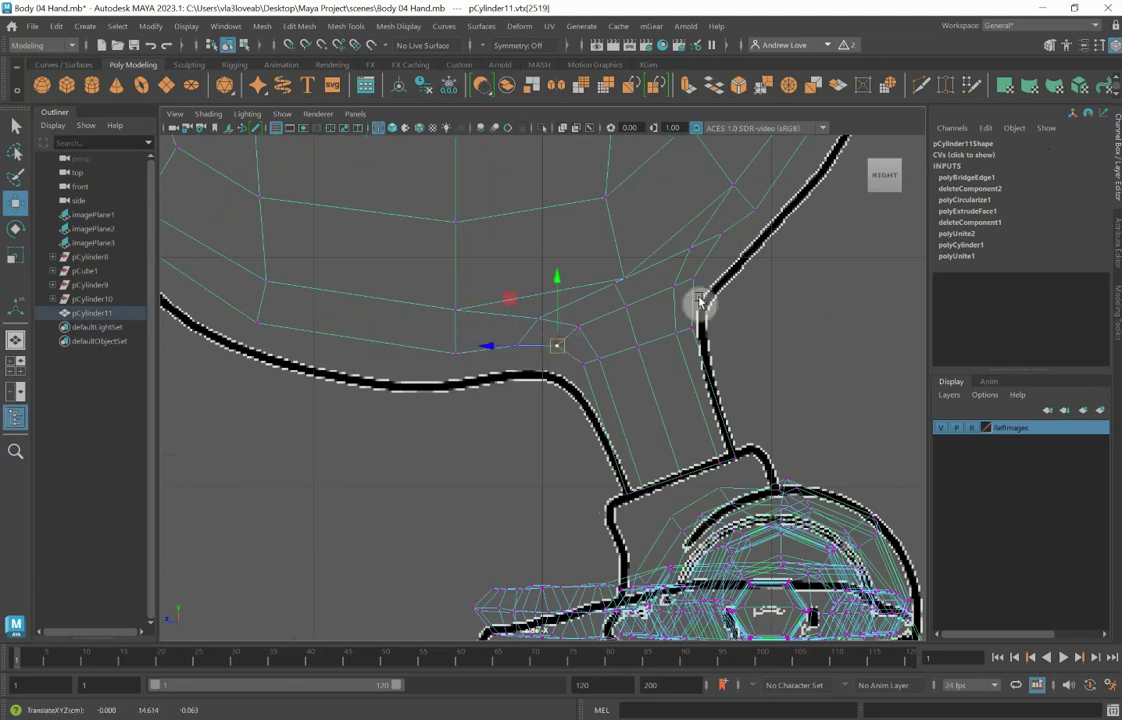
# Step: Reposition the vertices along the middle and back of the head-neck junction in the side view to even out the transition
pyautogui.click(610, 290)
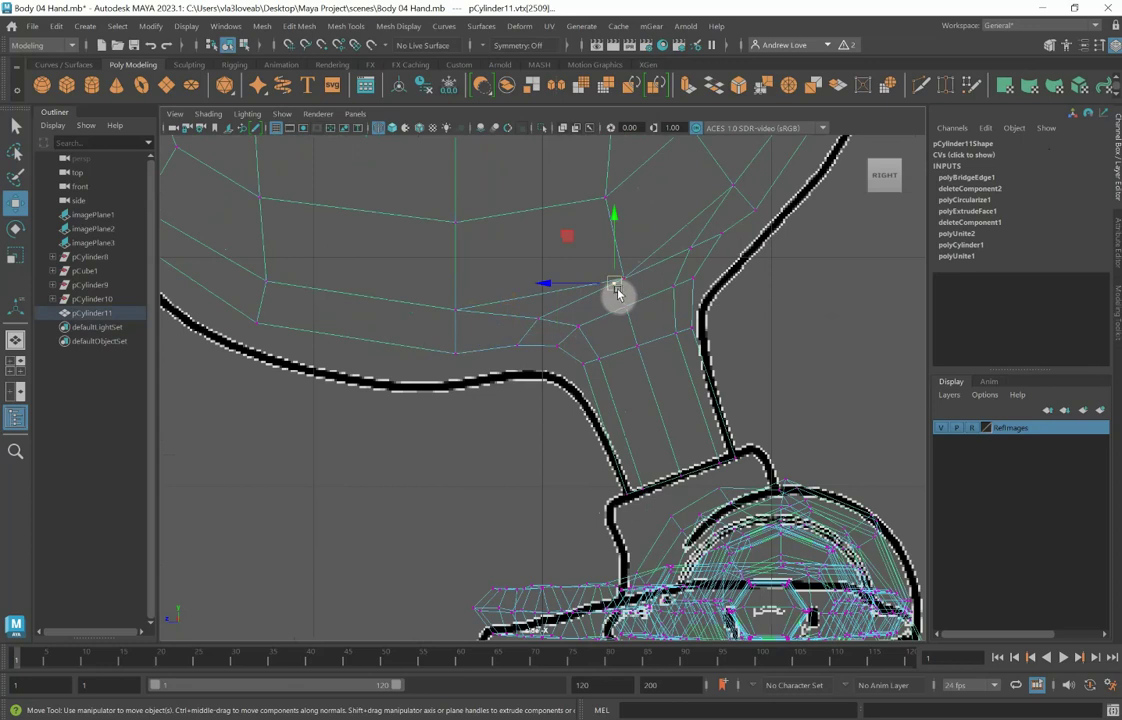
pyautogui.moveTo(612, 292)
pyautogui.mouseDown()
pyautogui.moveTo(641, 302)
pyautogui.moveTo(635, 310)
pyautogui.mouseUp()
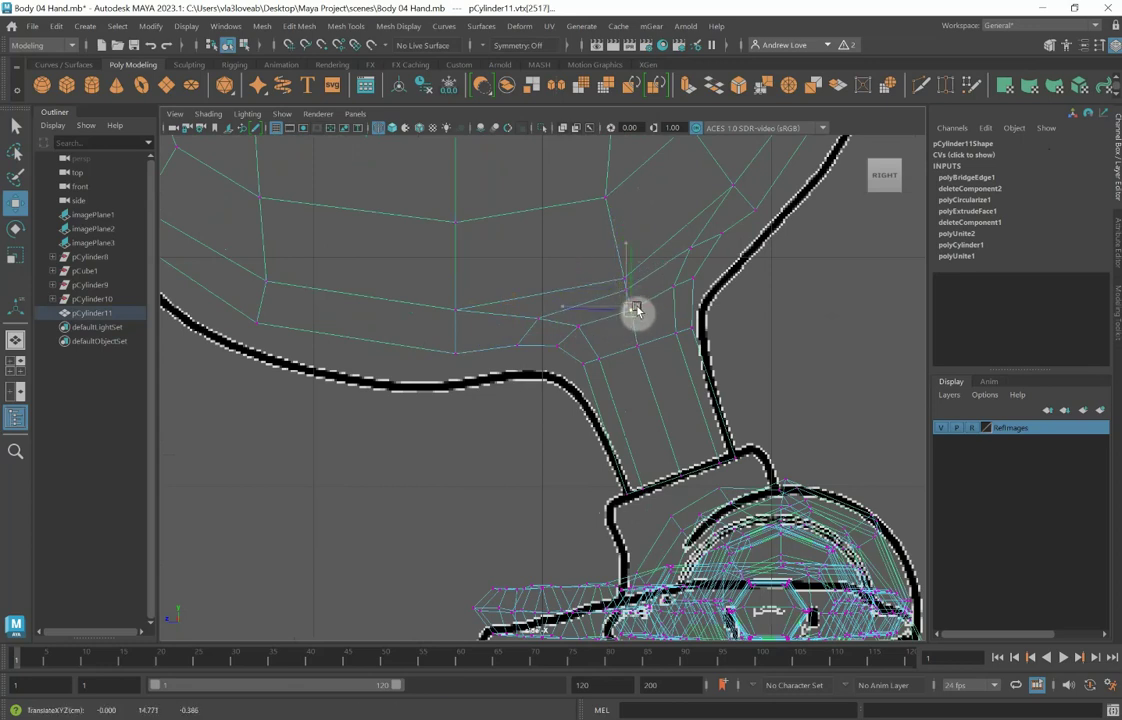
pyautogui.click(723, 240)
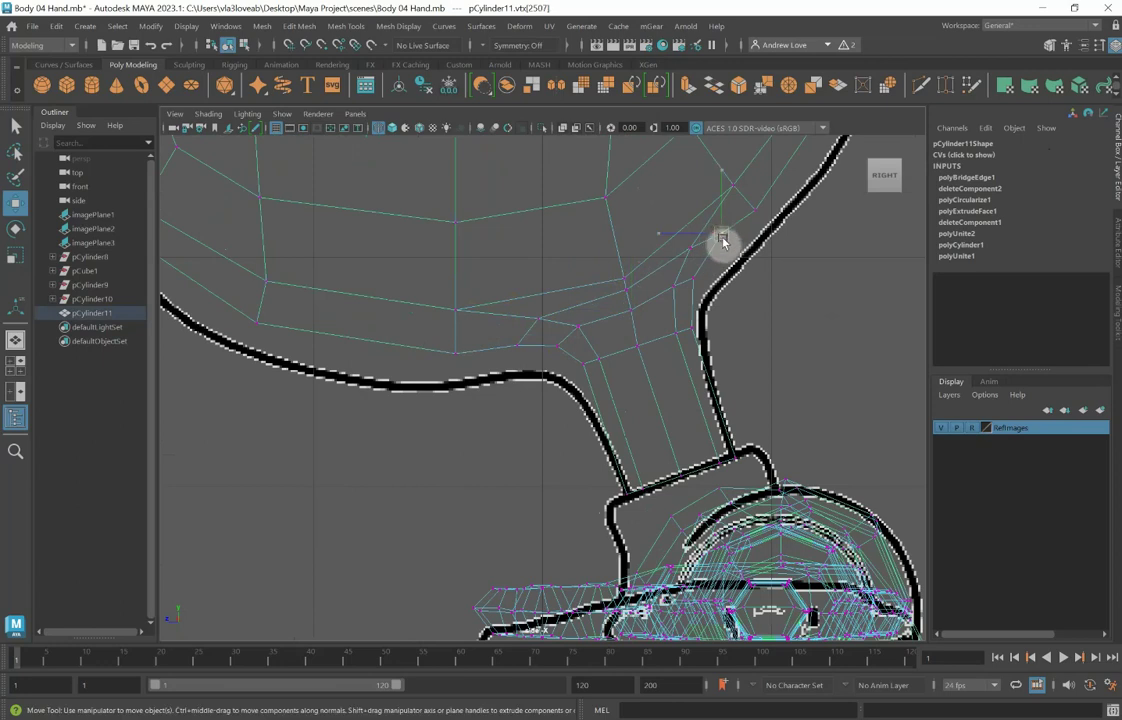
pyautogui.moveTo(722, 238); pyautogui.dragTo(627, 265)
pyautogui.scroll(-5, 627, 265)
pyautogui.scroll(8, 627, 265)
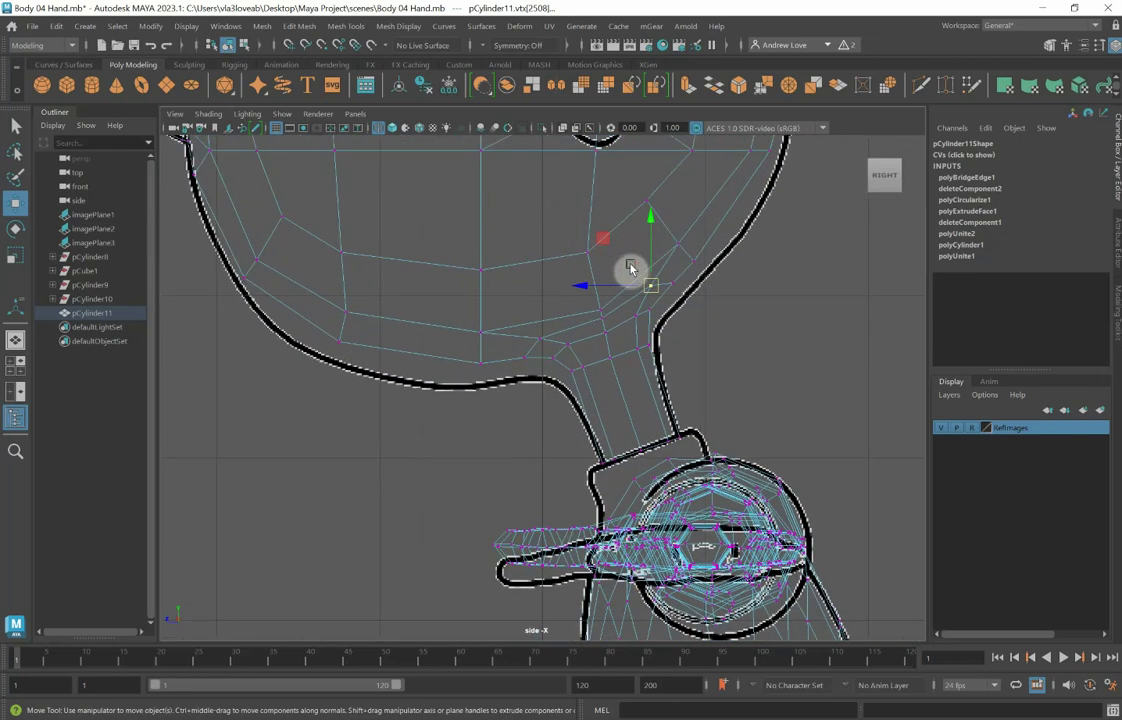
# Step: Preview the head and neck smoothed in the perspective view, then restore the unsmoothed mesh display
pyautogui.press('space')
pyautogui.press('space')
pyautogui.scroll(-2, 683, 278)
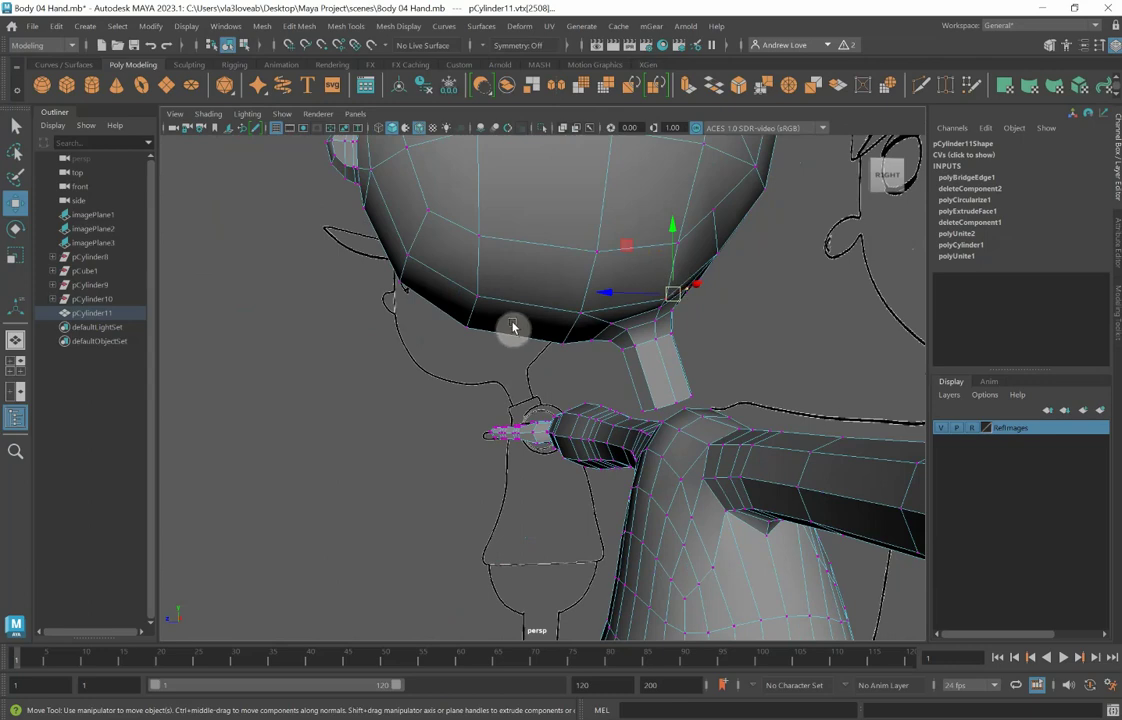
pyautogui.press('3')
pyautogui.click(459, 386)
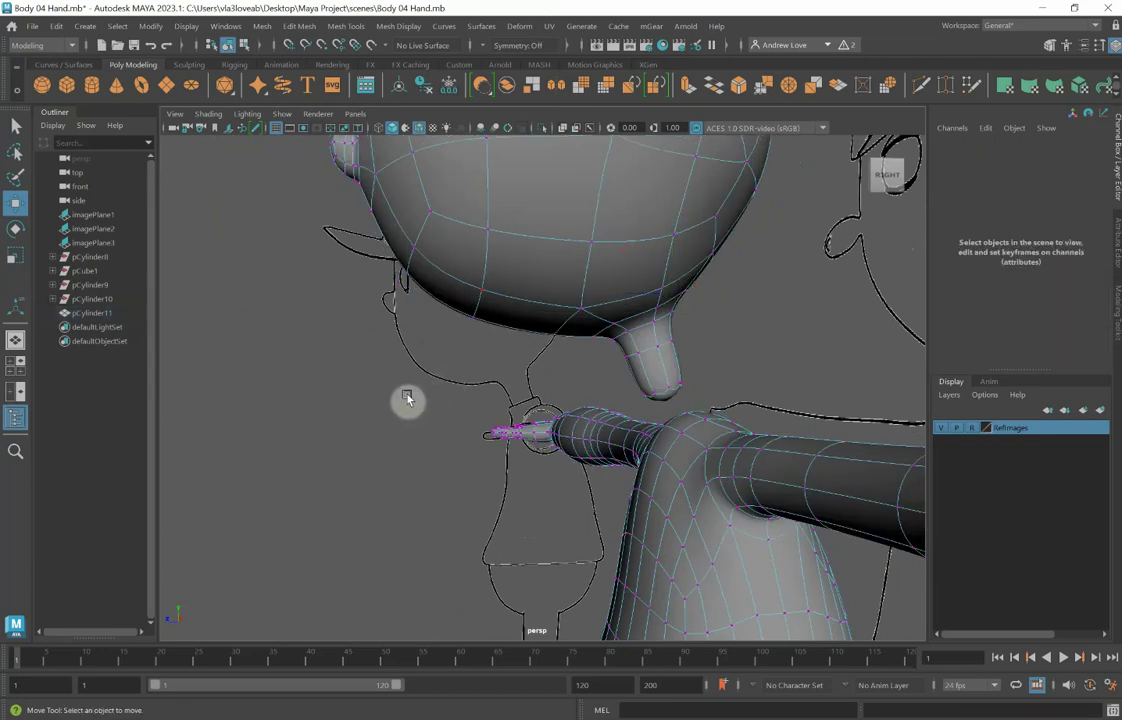
pyautogui.keyDown('alt'); pyautogui.moveTo(407, 399); pyautogui.dragTo(438, 396); pyautogui.keyUp('alt')
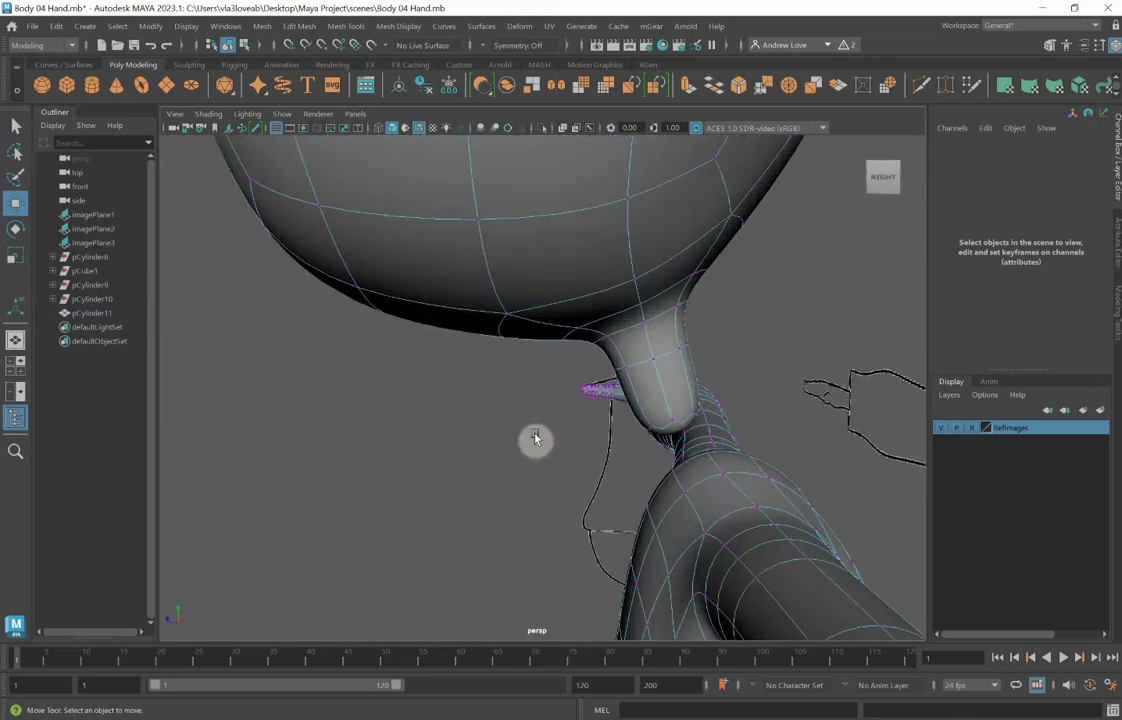
pyautogui.keyDown('alt'); pyautogui.moveTo(701, 466); pyautogui.dragTo(698, 463); pyautogui.keyUp('alt')
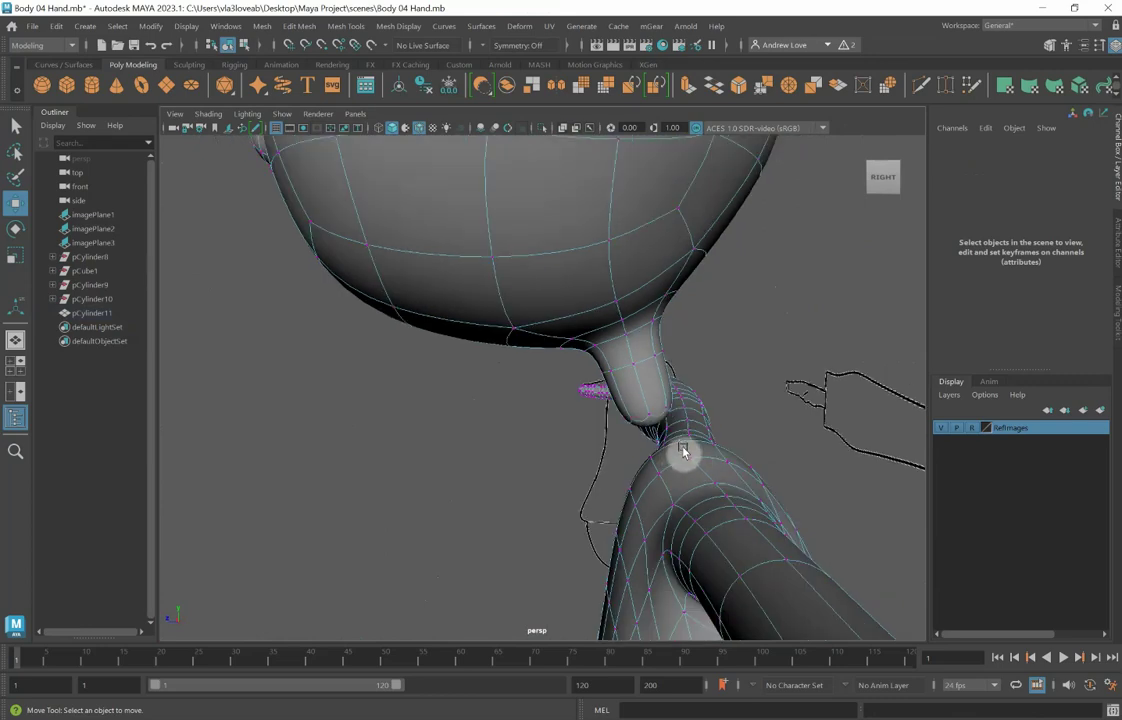
pyautogui.press('1')
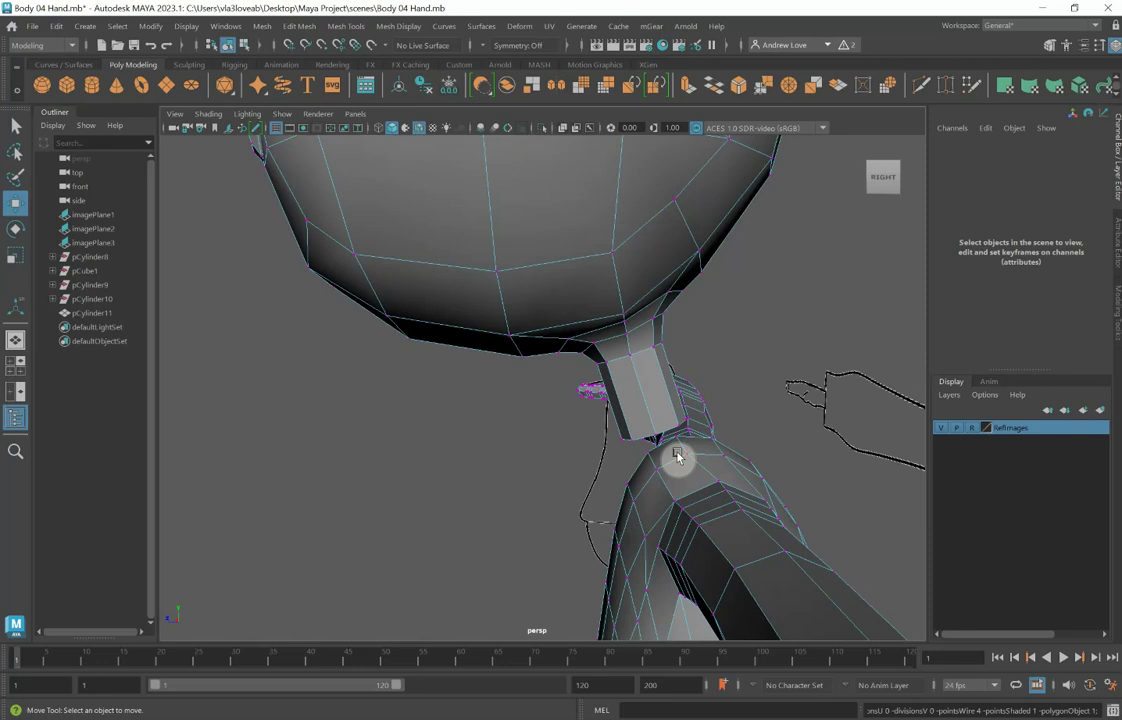
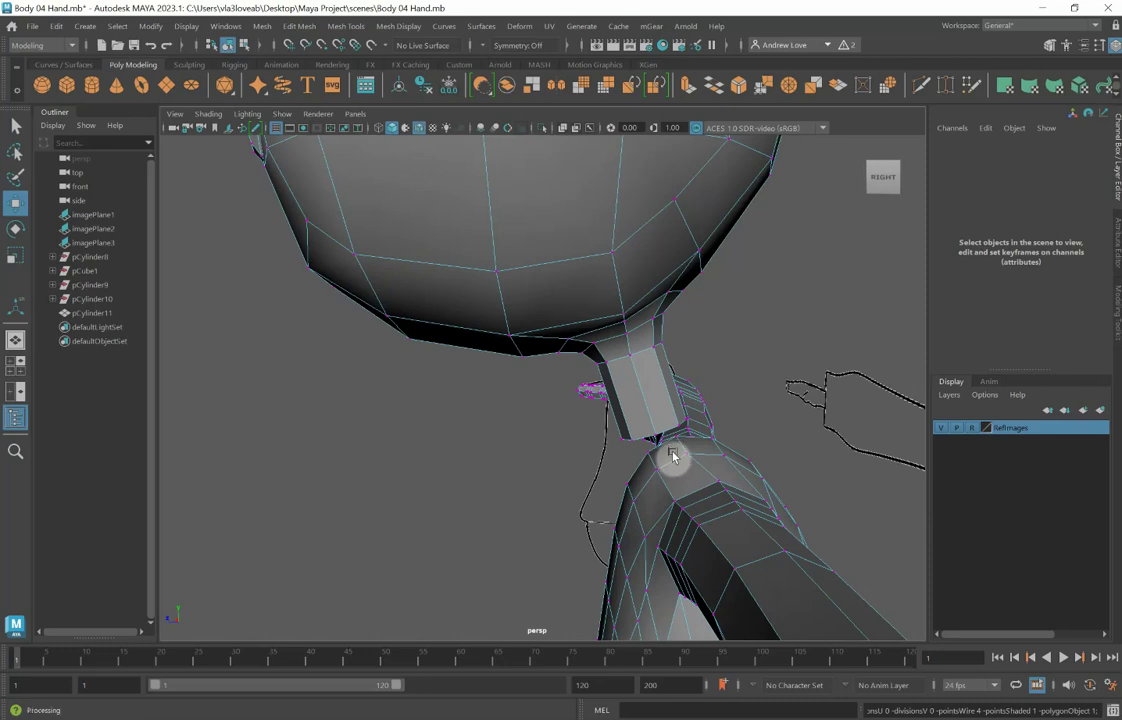
# Step: Move the body's top front vertex just below the neck slightly down and forward in the perspective view
pyautogui.press('space')
pyautogui.press('space')
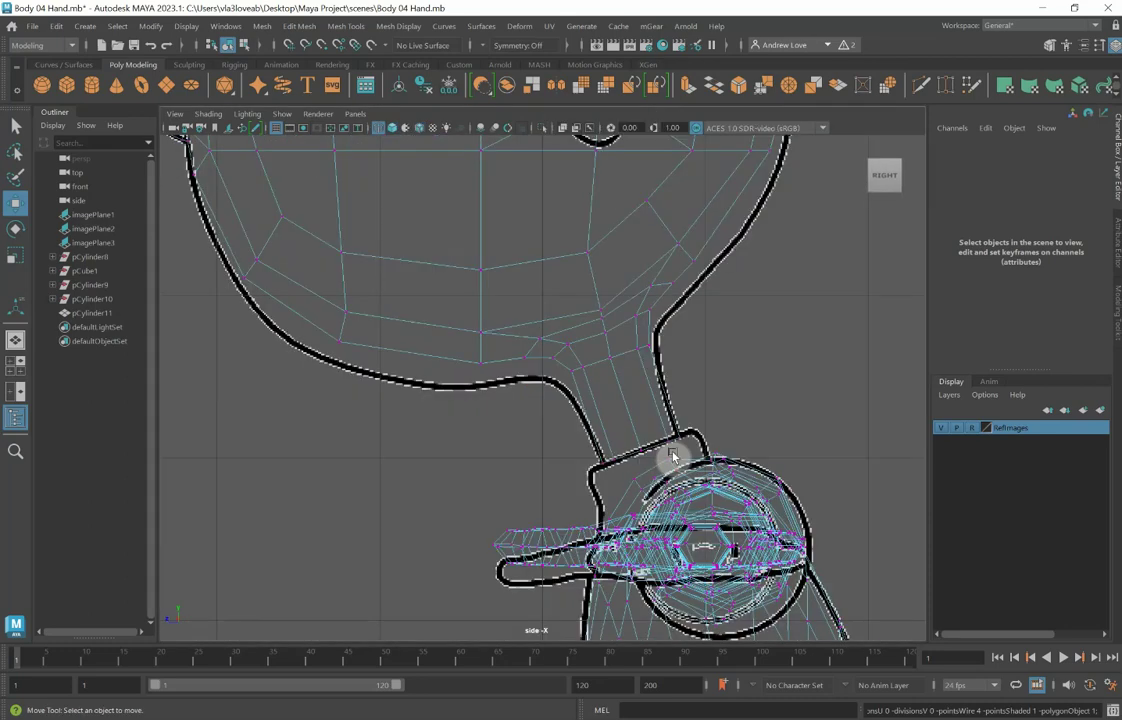
pyautogui.press('space')
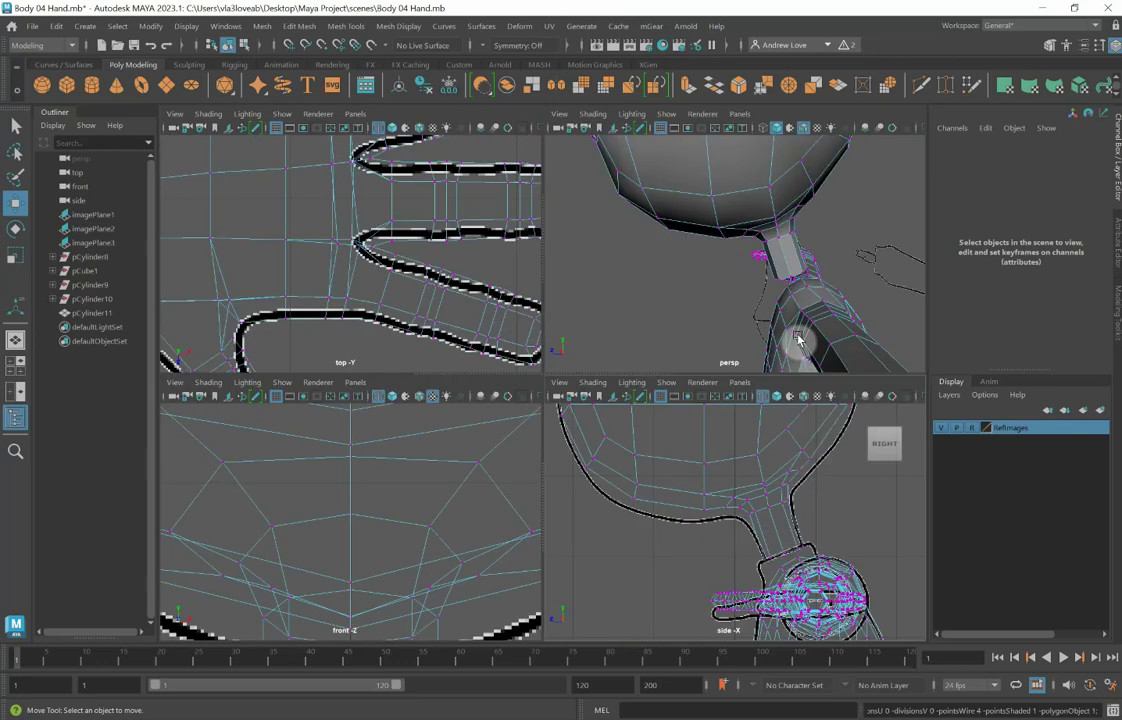
pyautogui.press('space')
pyautogui.keyDown('alt'); pyautogui.moveTo(485, 489); pyautogui.dragTo(496, 481); pyautogui.keyUp('alt')
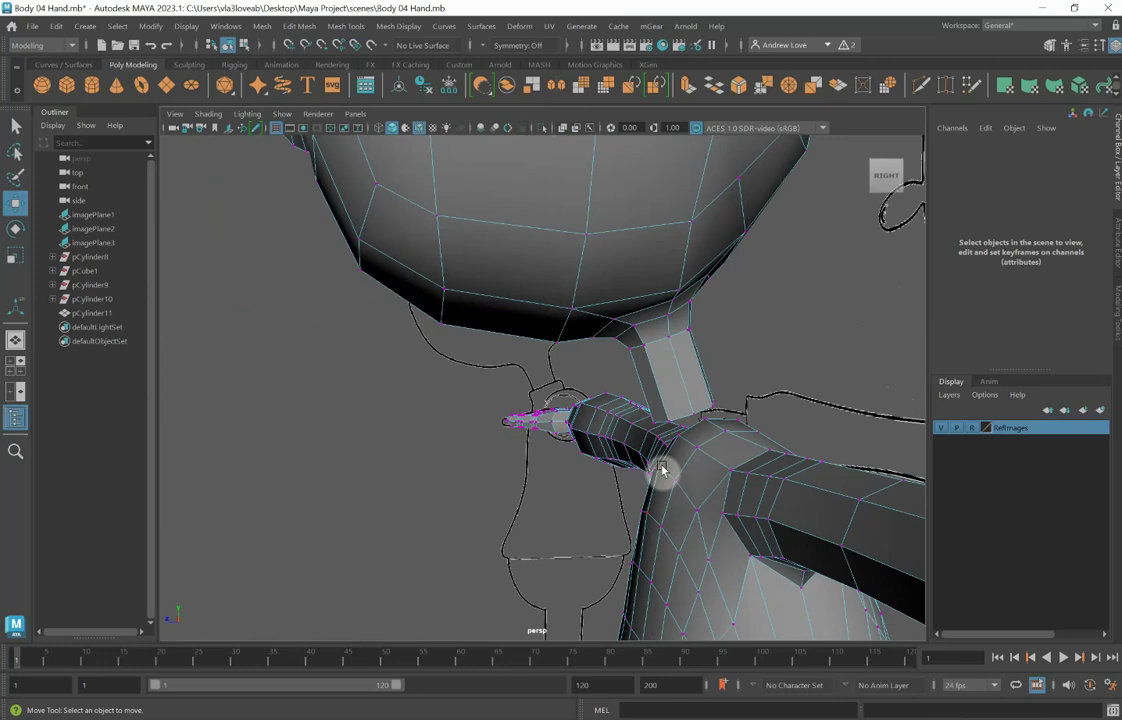
pyautogui.click(678, 437)
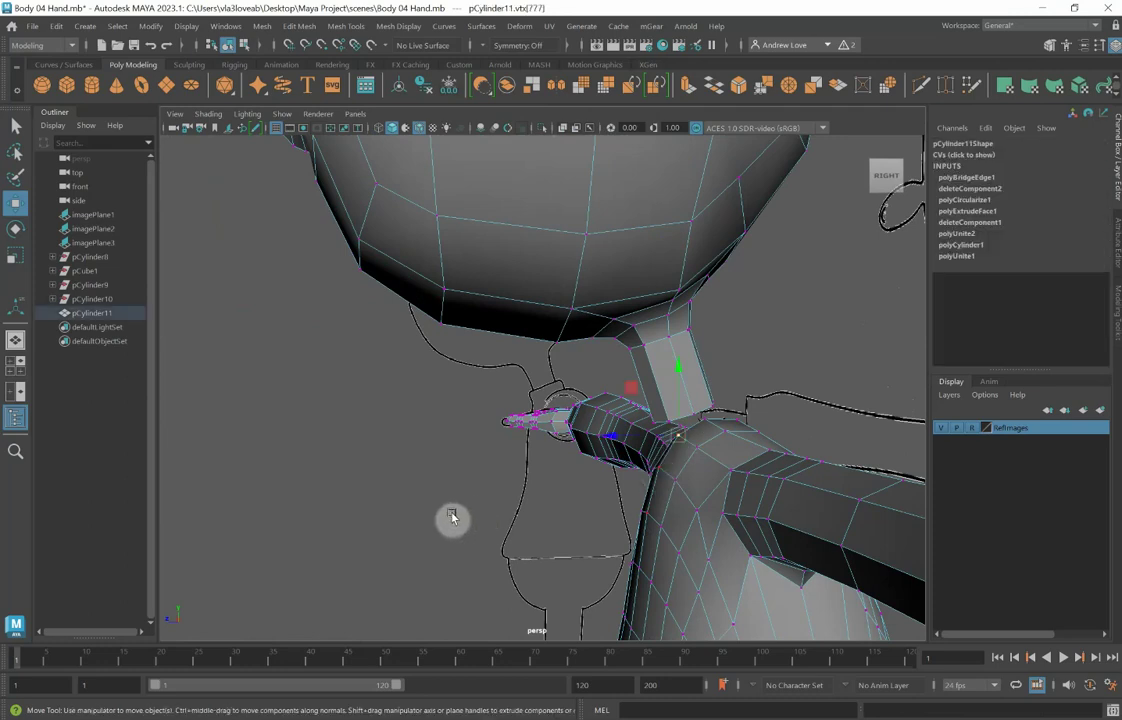
pyautogui.keyDown('alt'); pyautogui.moveTo(452, 516); pyautogui.dragTo(435, 510); pyautogui.keyUp('alt')
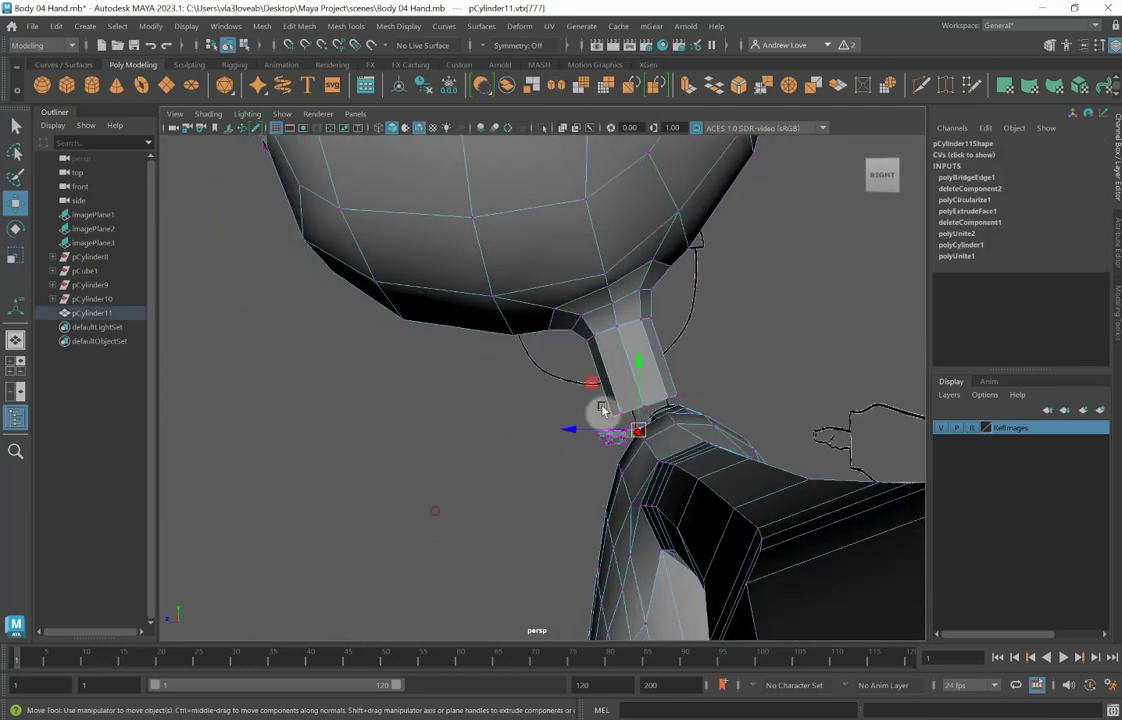
pyautogui.moveTo(636, 363); pyautogui.dragTo(639, 373)
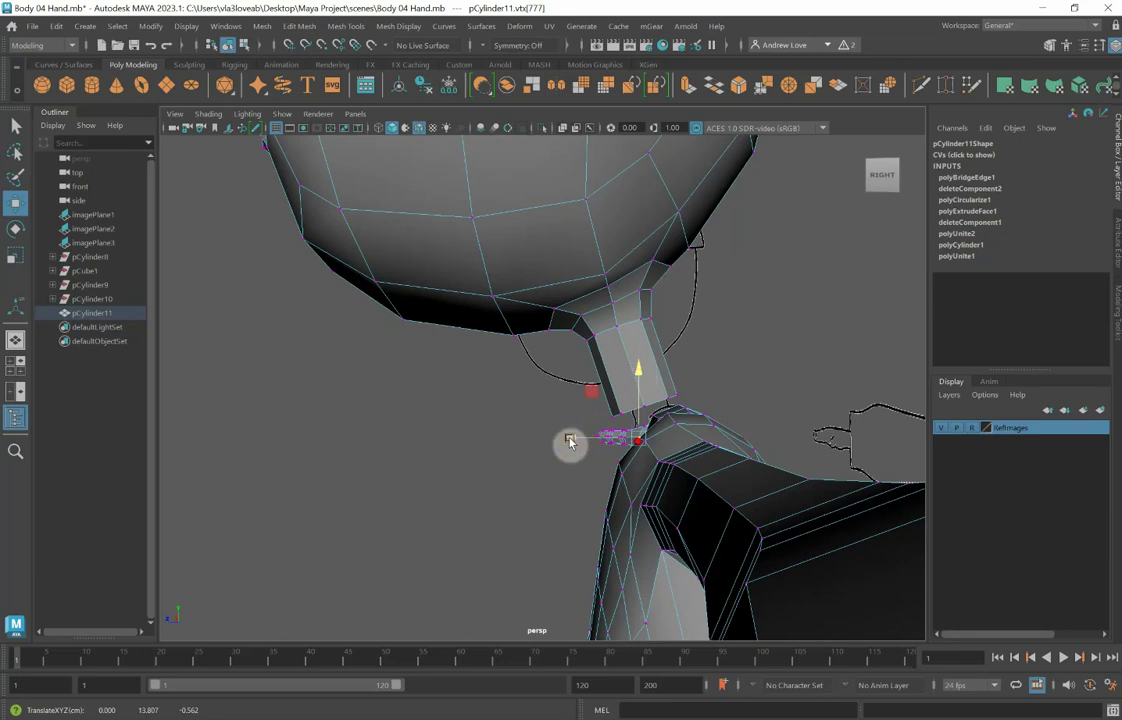
pyautogui.moveTo(570, 442); pyautogui.dragTo(555, 440)
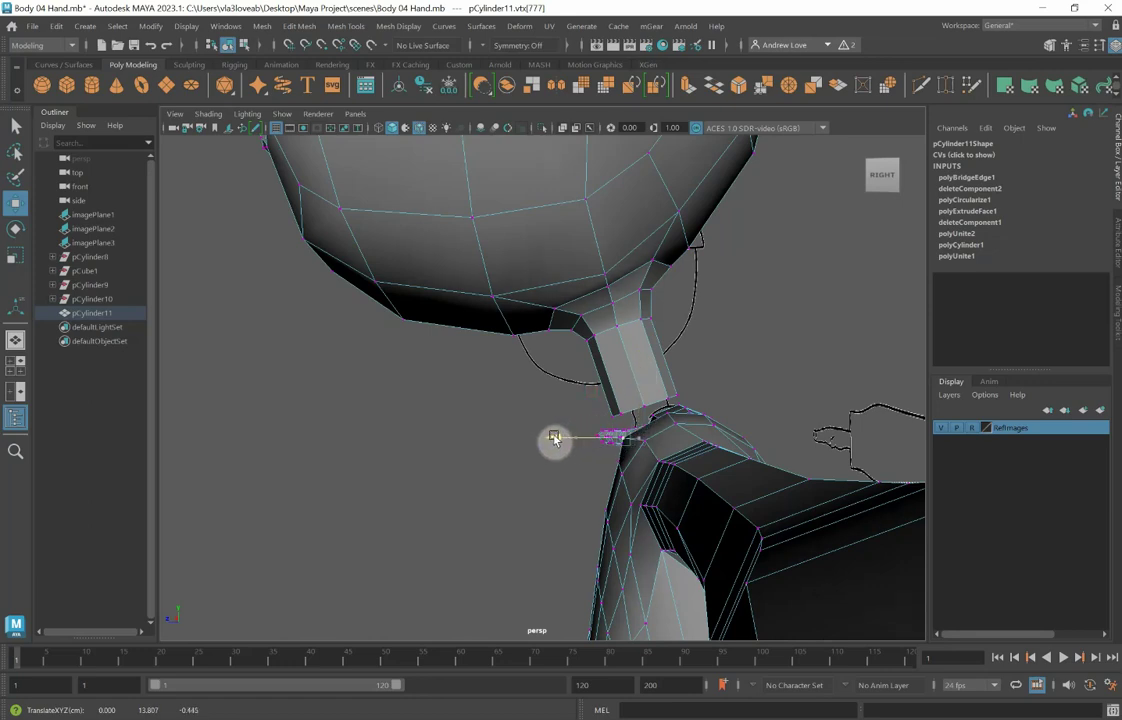
# Step: In the side view, move the body's front vertex below the neck down and forward onto the reference collar outline
pyautogui.press('space')
pyautogui.press('space')
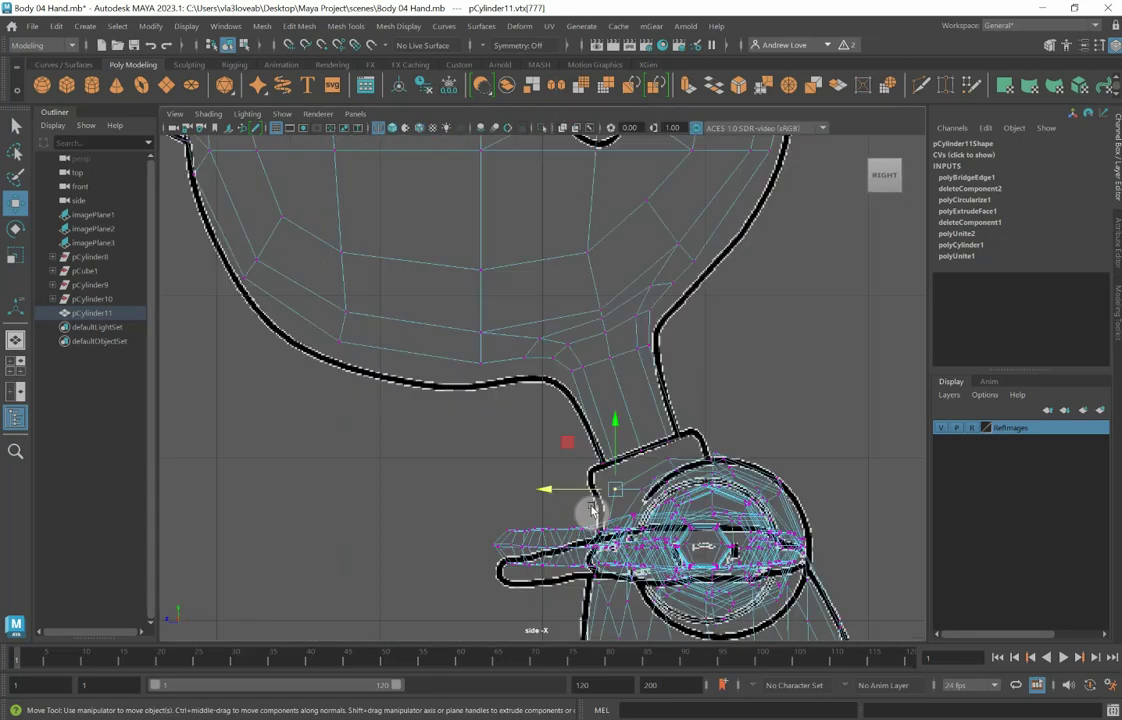
pyautogui.scroll(3, 480, 500)
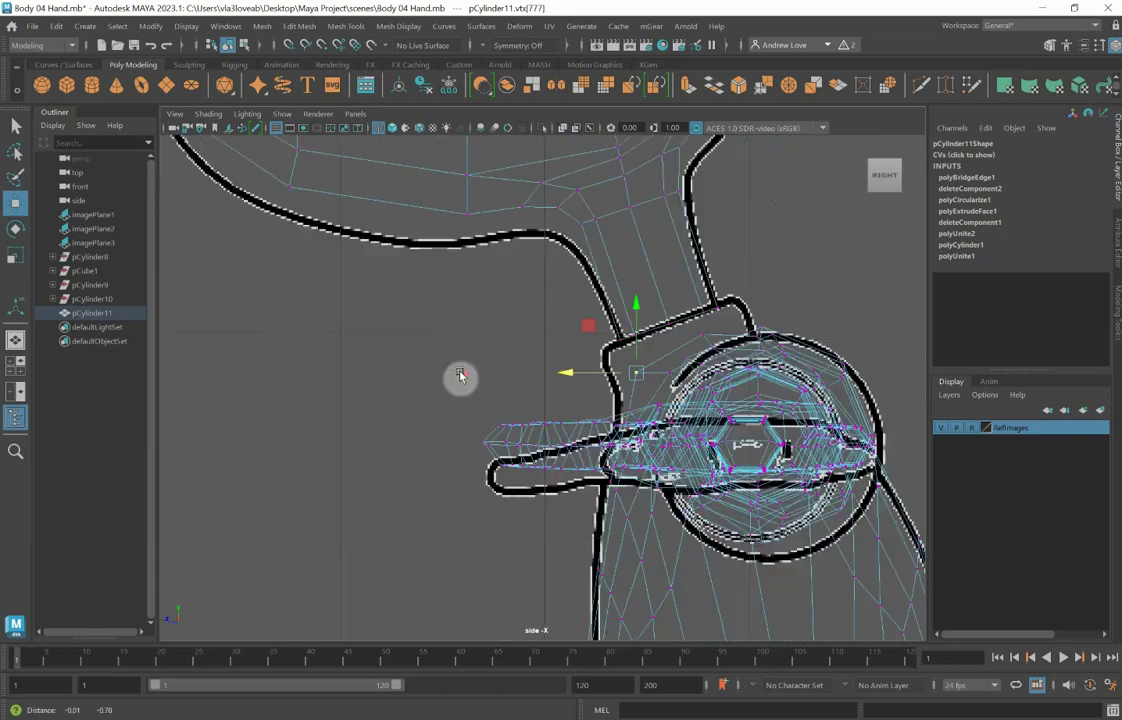
pyautogui.scroll(2, 460, 376)
pyautogui.scroll(3, 646, 371)
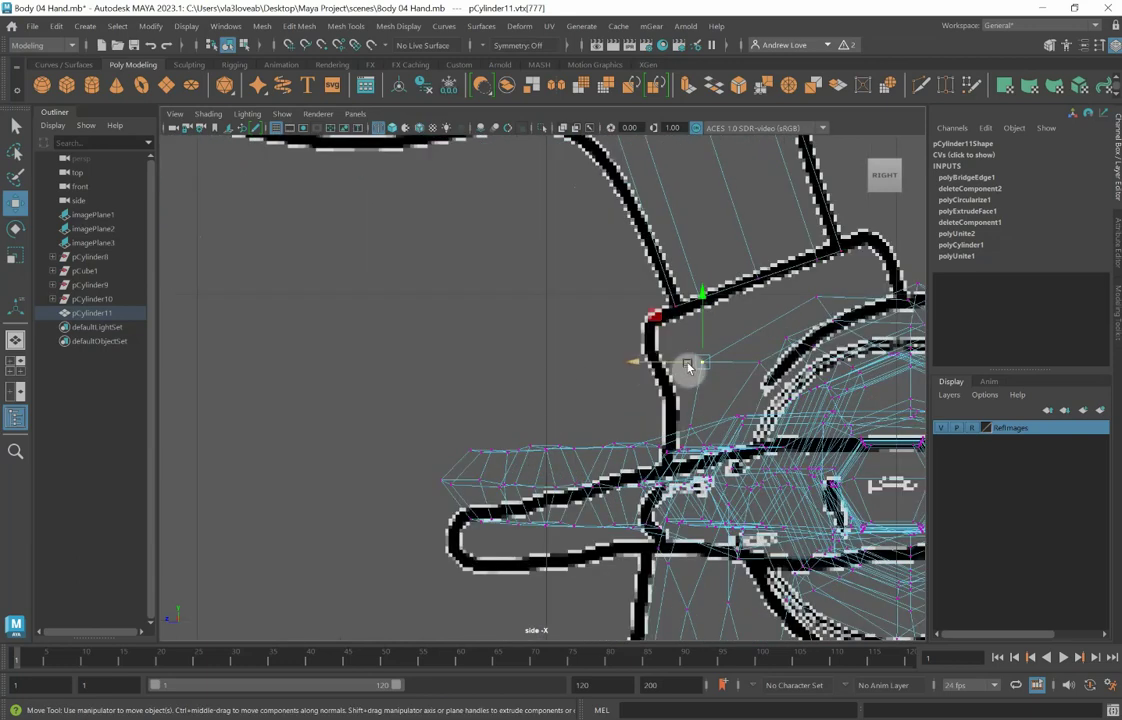
pyautogui.click(687, 427)
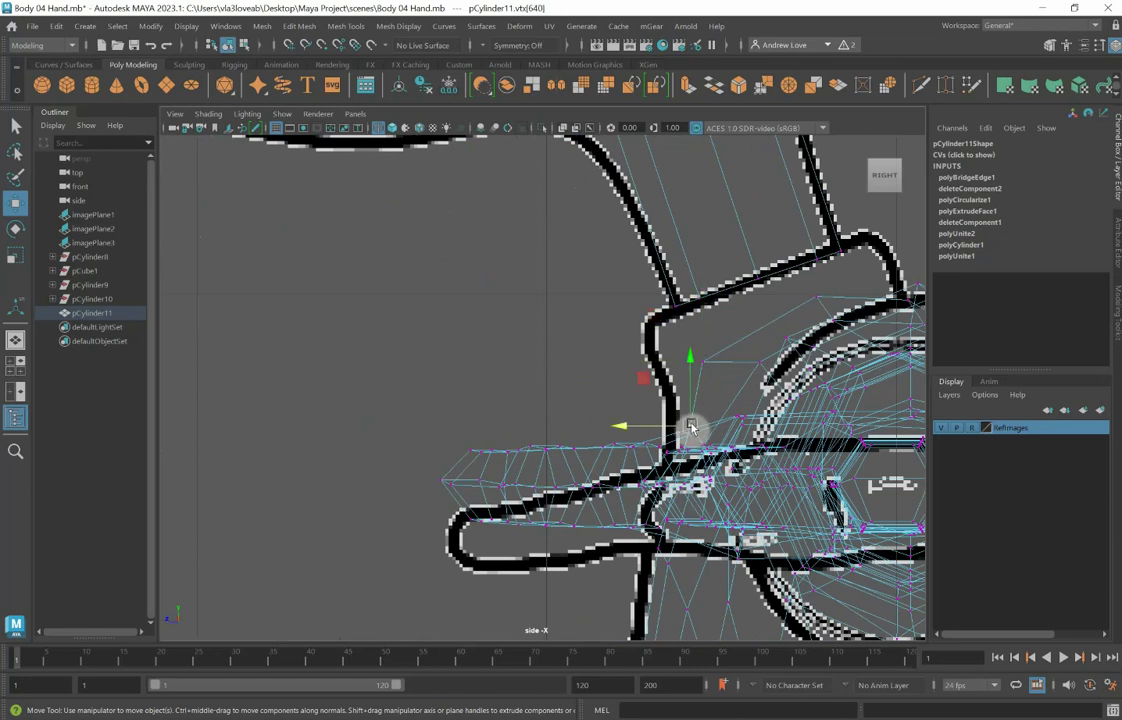
pyautogui.click(704, 364)
pyautogui.moveTo(699, 363); pyautogui.dragTo(660, 382)
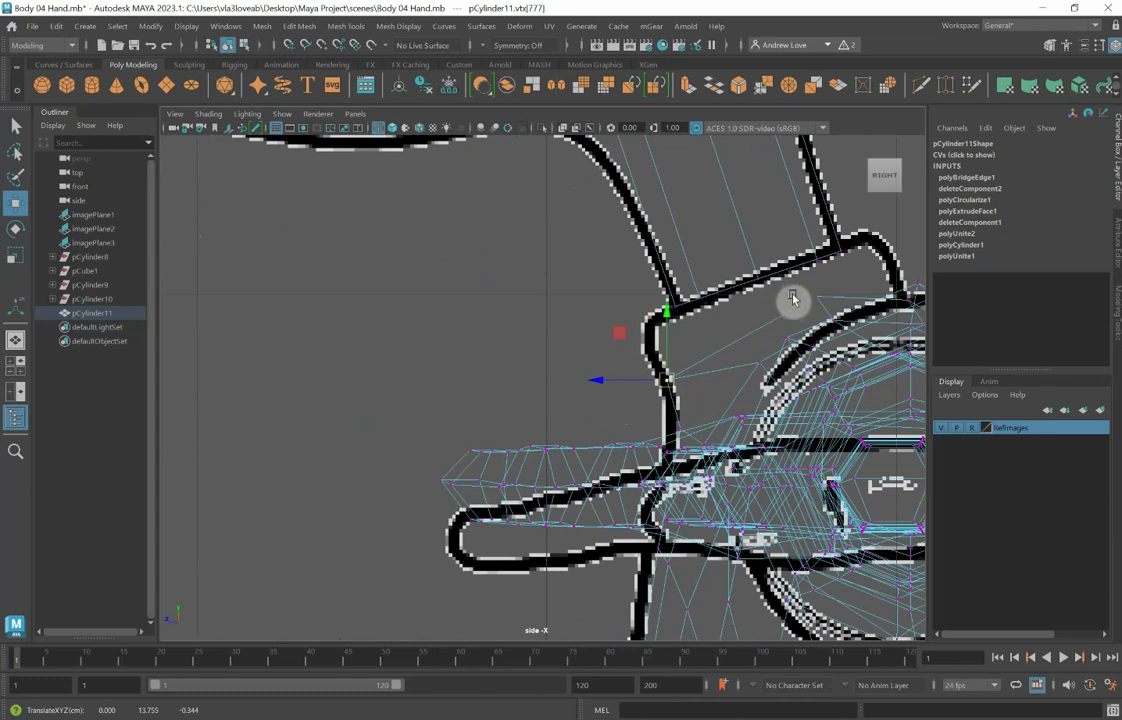
# Step: Move the middle vertices of the body's top opening slightly forward and the back vertex slightly up and back in the side view
pyautogui.click(821, 302)
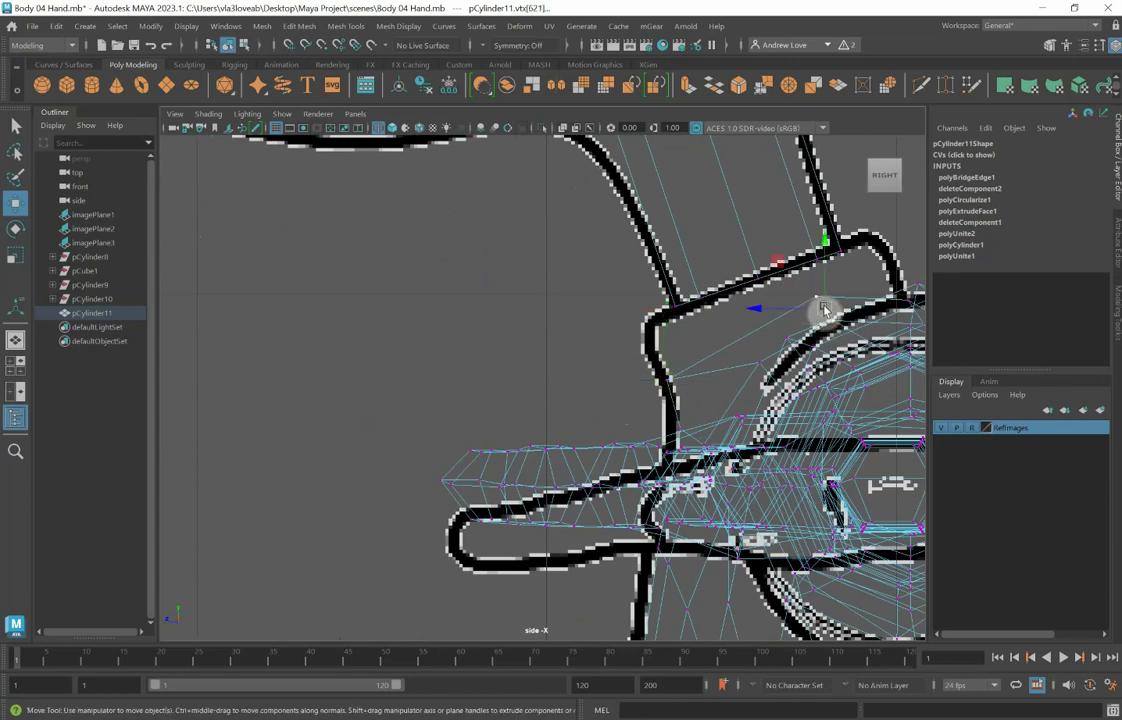
pyautogui.moveTo(821, 302); pyautogui.dragTo(786, 315)
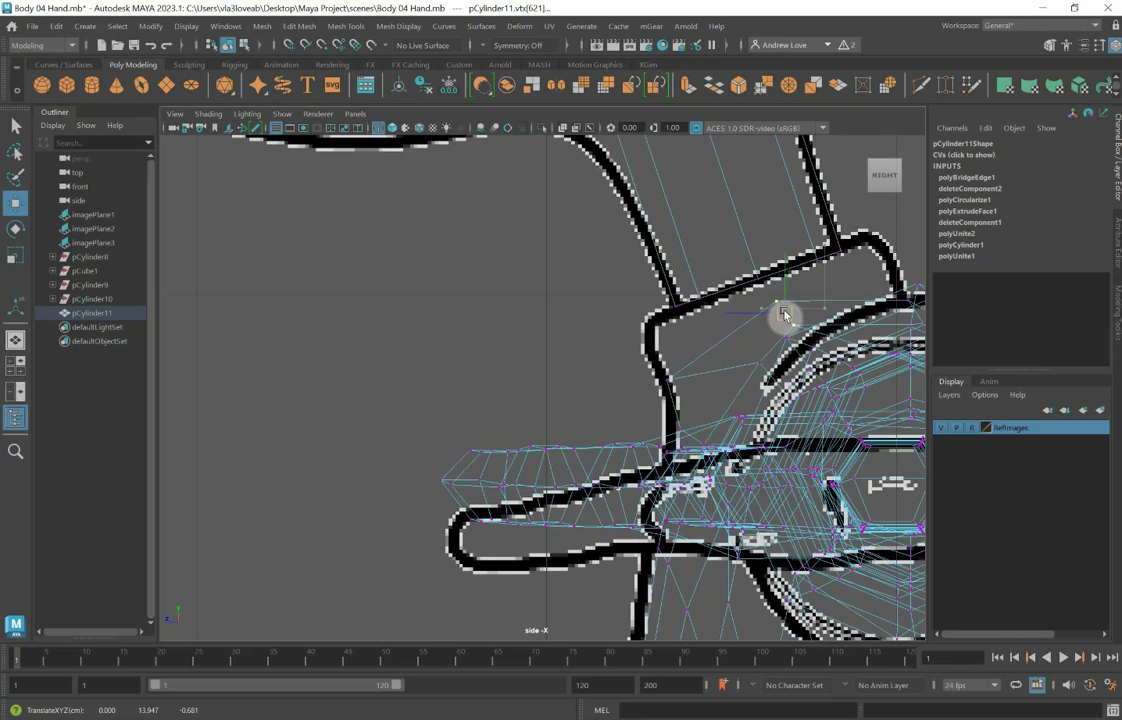
pyautogui.click(916, 280)
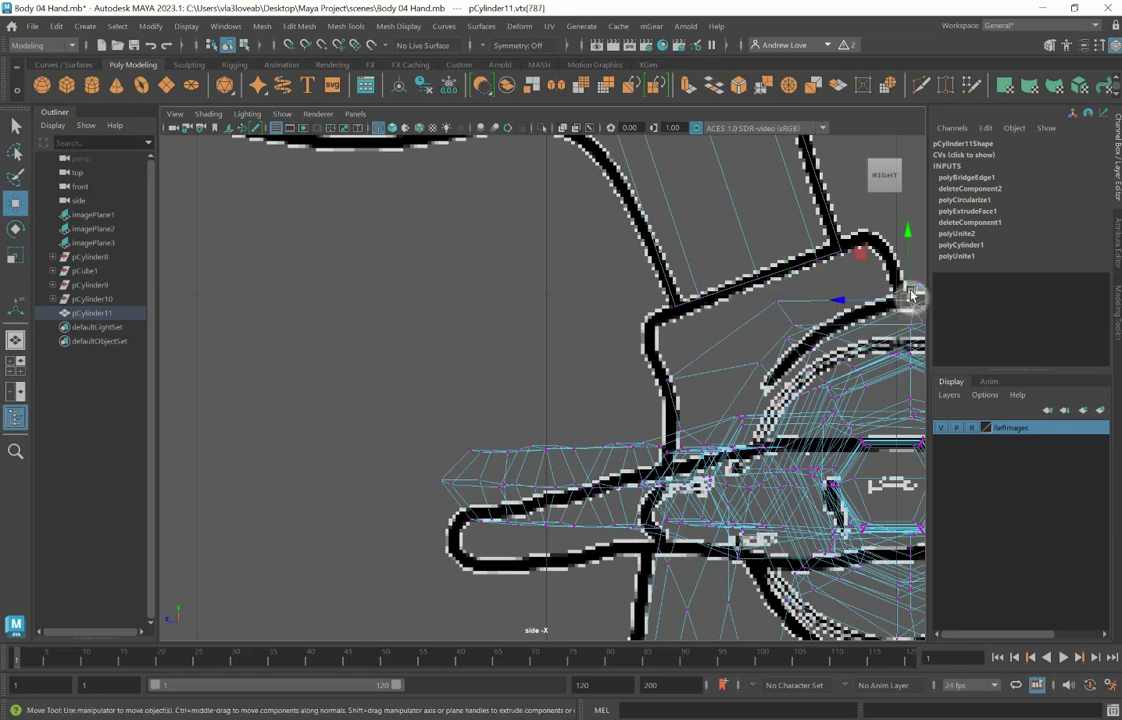
pyautogui.moveTo(916, 280); pyautogui.dragTo(923, 279)
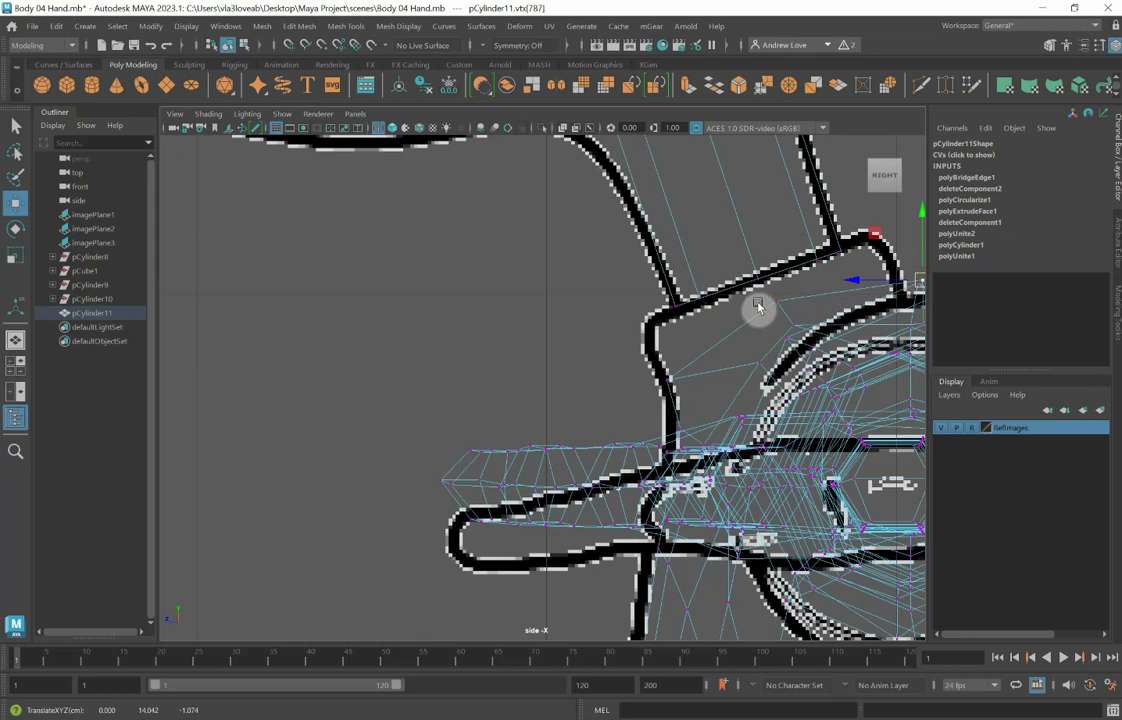
# Step: Select the body's top faces beneath the neck and widen them slightly along X in the perspective view
pyautogui.moveTo(765, 312); pyautogui.dragTo(774, 346, button='right')
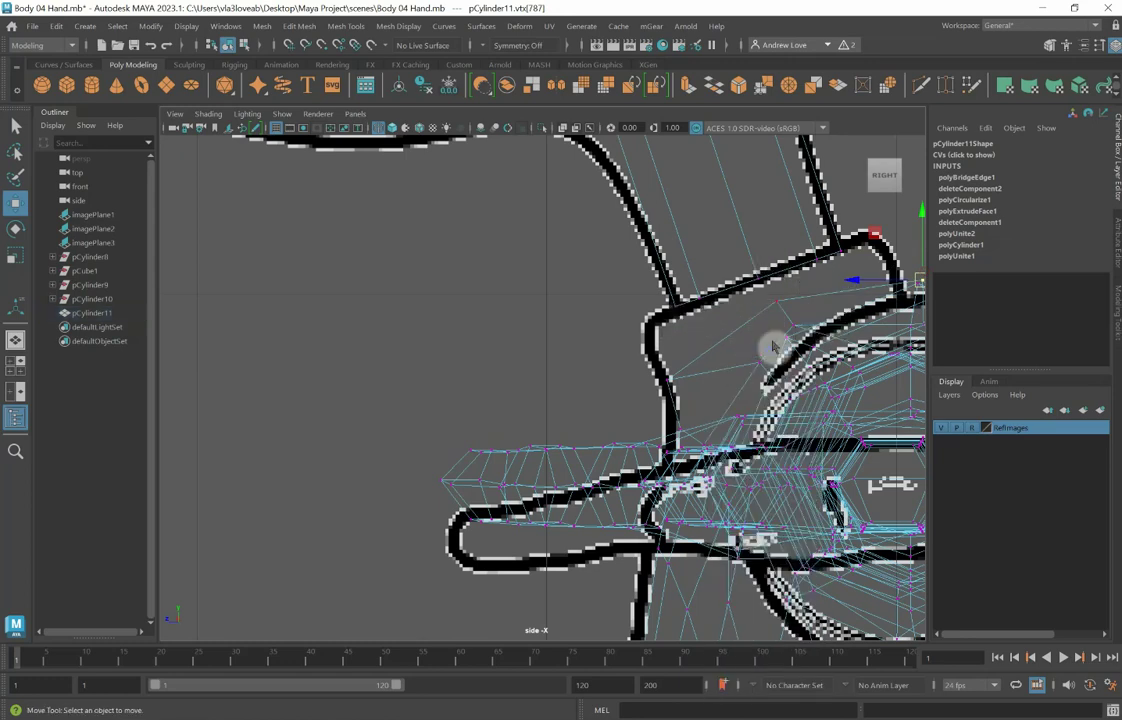
pyautogui.click(785, 307)
pyautogui.scroll(-2, 636, 305)
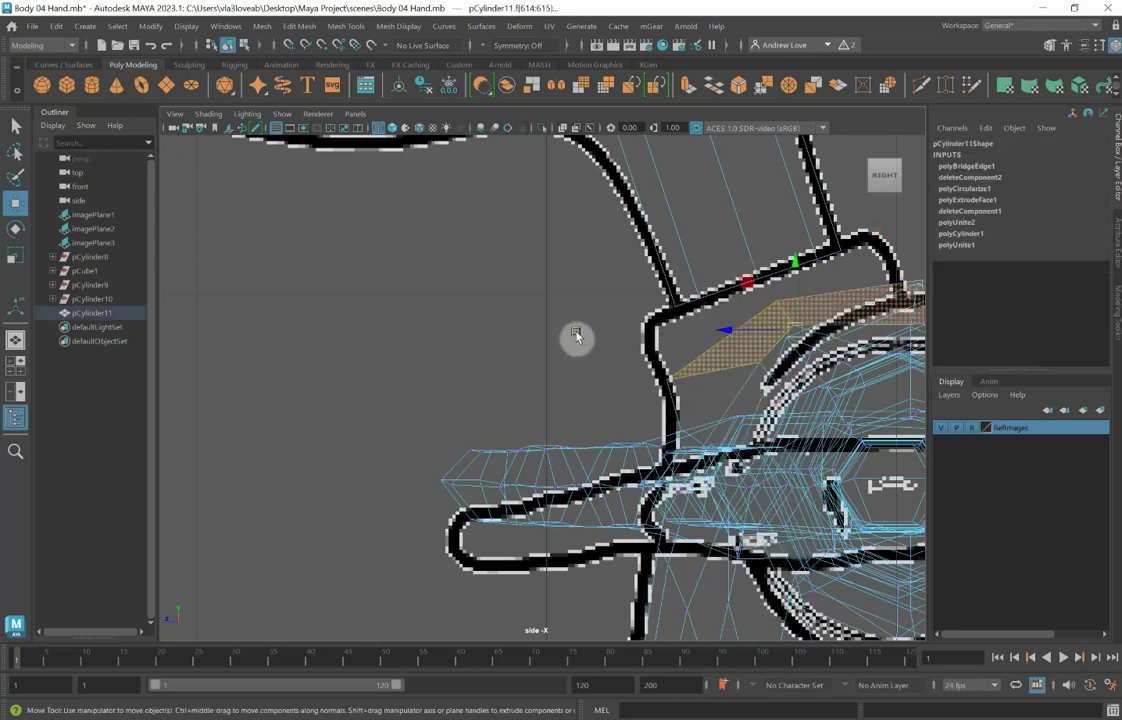
pyautogui.press('space')
pyautogui.press('space')
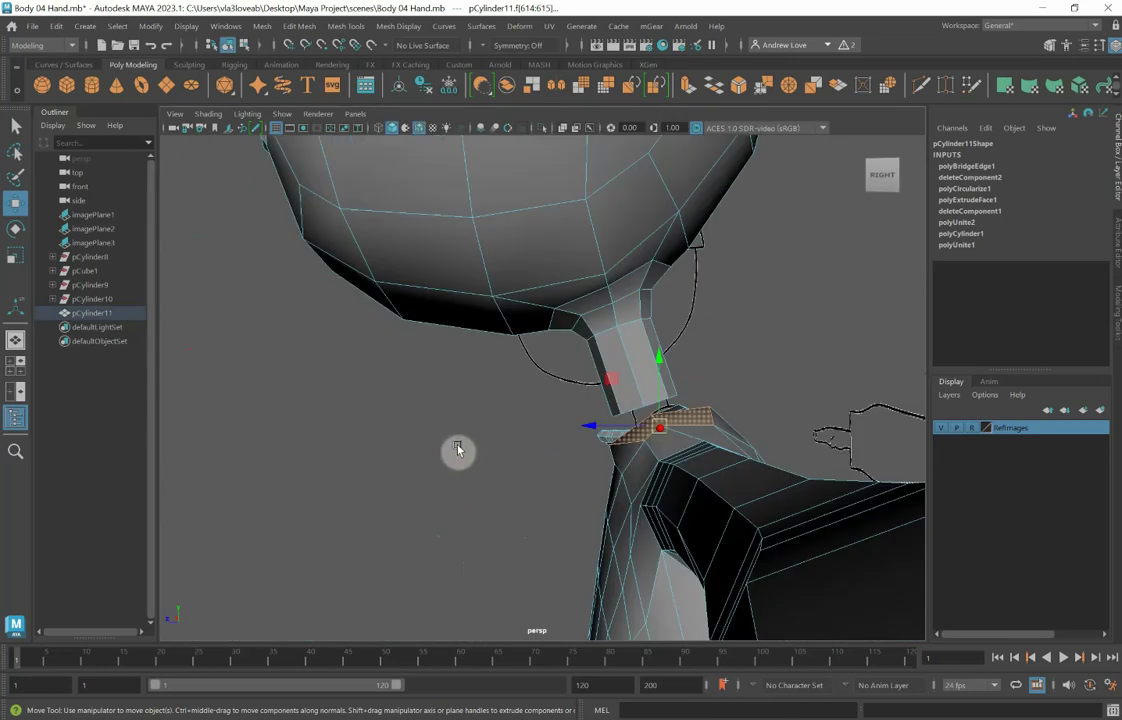
pyautogui.keyDown('alt'); pyautogui.moveTo(458, 452); pyautogui.dragTo(561, 458); pyautogui.keyUp('alt')
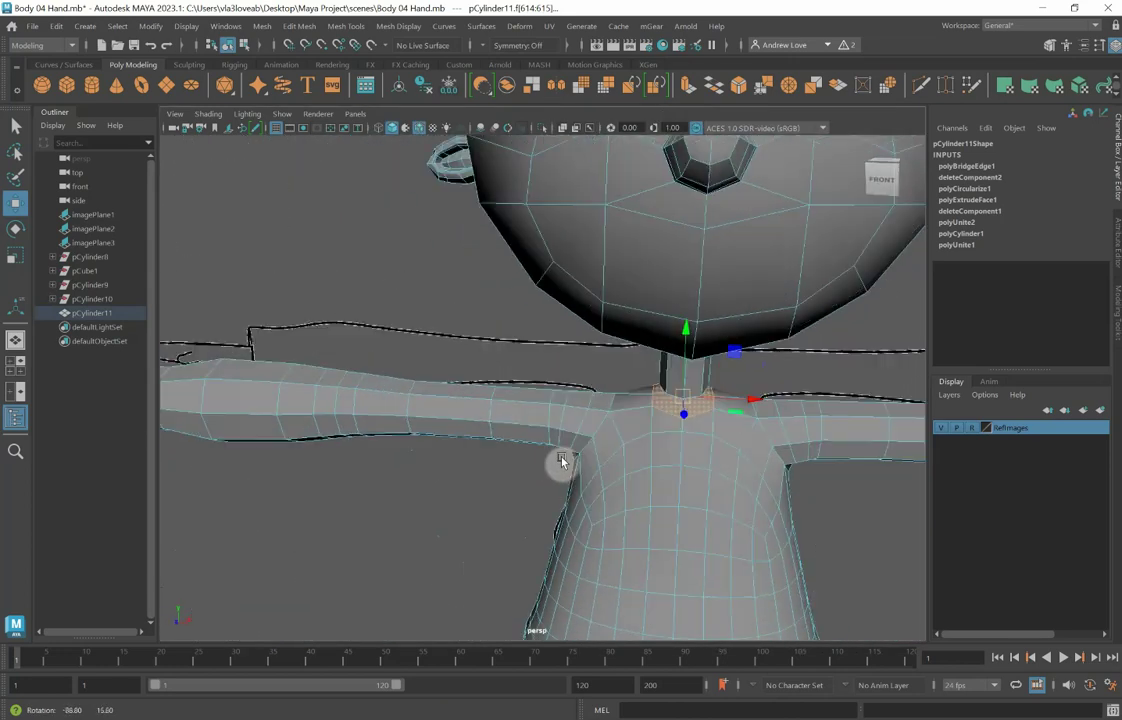
pyautogui.scroll(4, 580, 359)
pyautogui.keyDown('alt'); pyautogui.moveTo(557, 339); pyautogui.dragTo(493, 298, button='middle'); pyautogui.keyUp('alt')
pyautogui.scroll(3, 496, 298)
pyautogui.keyDown('alt'); pyautogui.moveTo(495, 297); pyautogui.dragTo(441, 291); pyautogui.keyUp('alt')
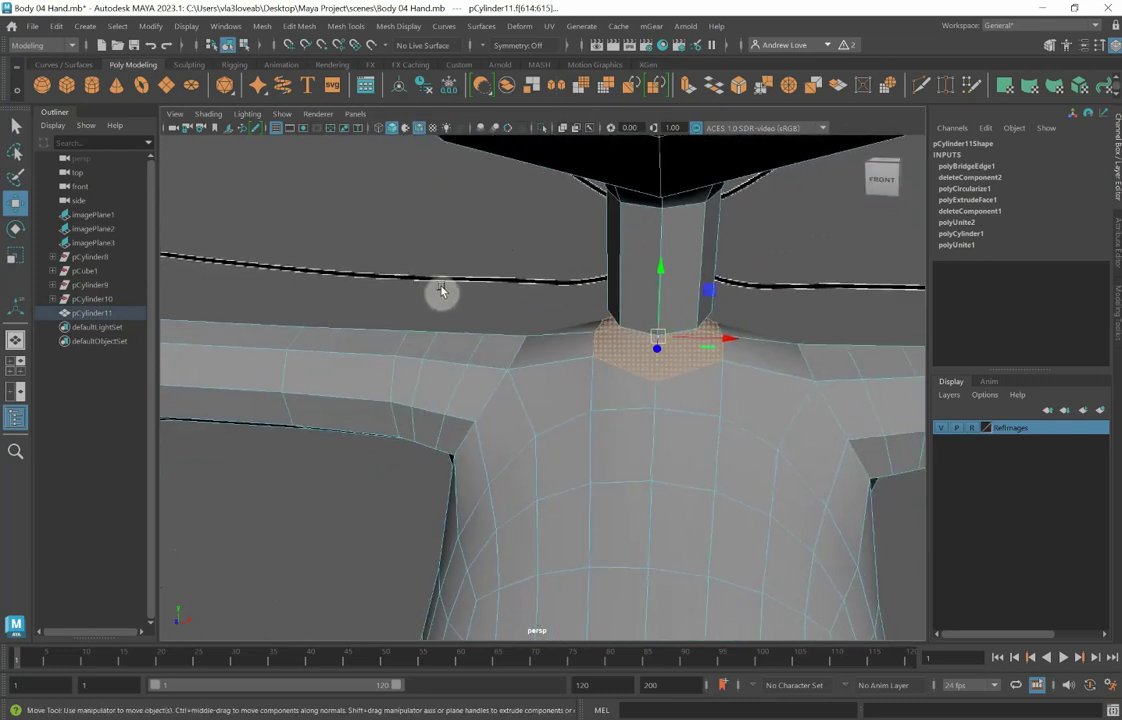
pyautogui.press('r')
pyautogui.moveTo(726, 344); pyautogui.dragTo(729, 345)
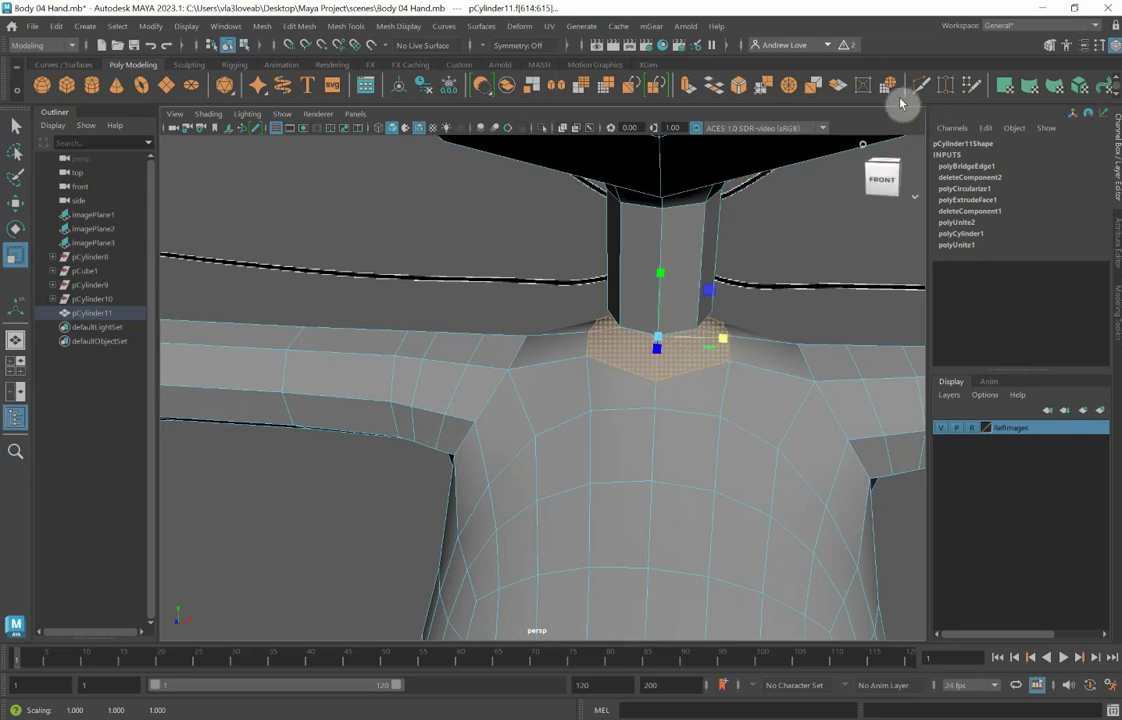
# Step: Extrude the faces beneath the neck with a Local Translate Z of about 0.058 and scale them to about 0.75
pyautogui.click(692, 90)
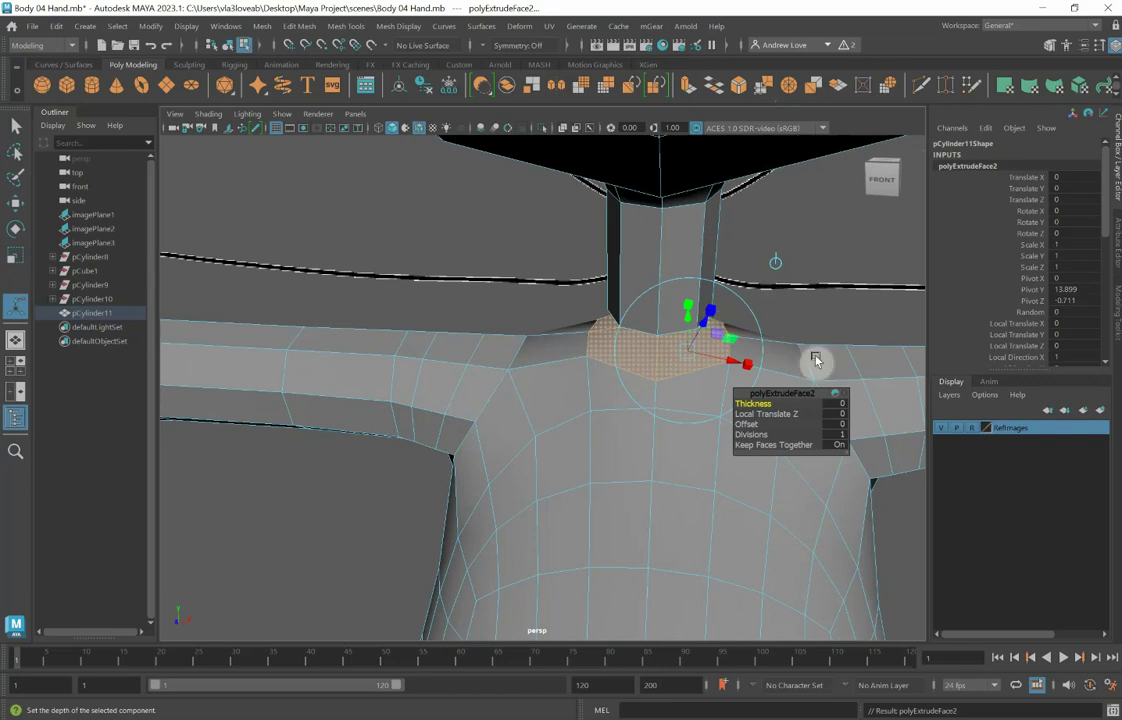
pyautogui.keyDown('alt'); pyautogui.moveTo(817, 424); pyautogui.dragTo(787, 418); pyautogui.keyUp('alt')
pyautogui.keyDown('alt'); pyautogui.moveTo(729, 410); pyautogui.dragTo(734, 410); pyautogui.keyUp('alt')
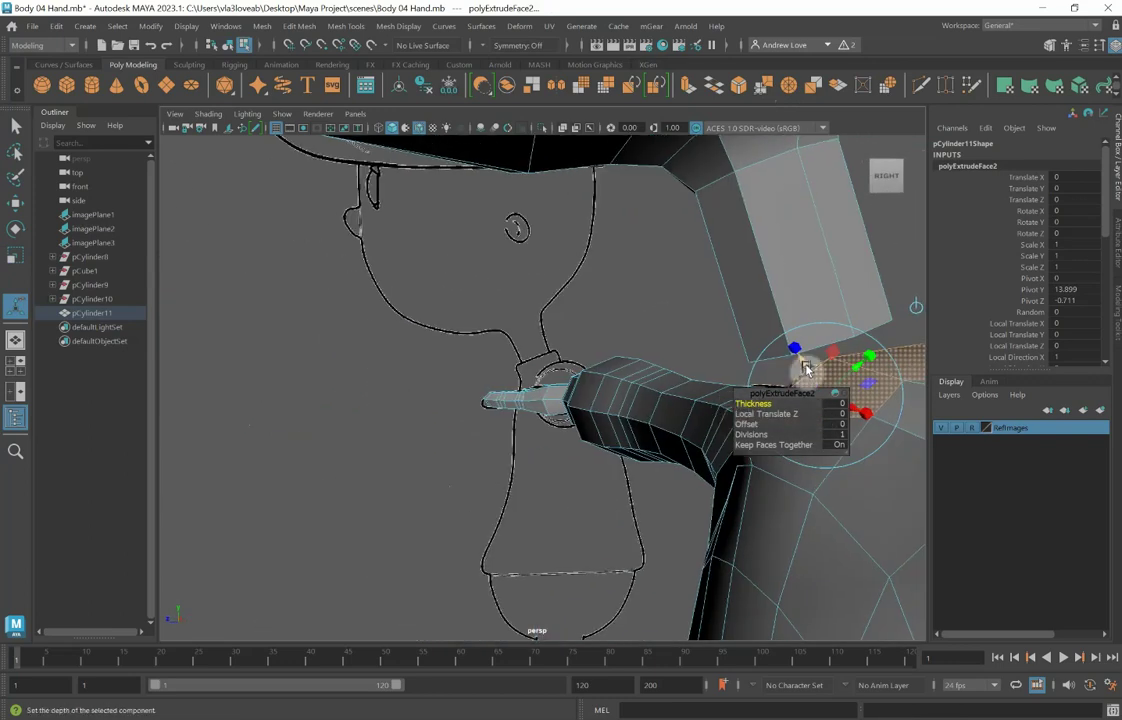
pyautogui.moveTo(805, 364); pyautogui.dragTo(794, 354)
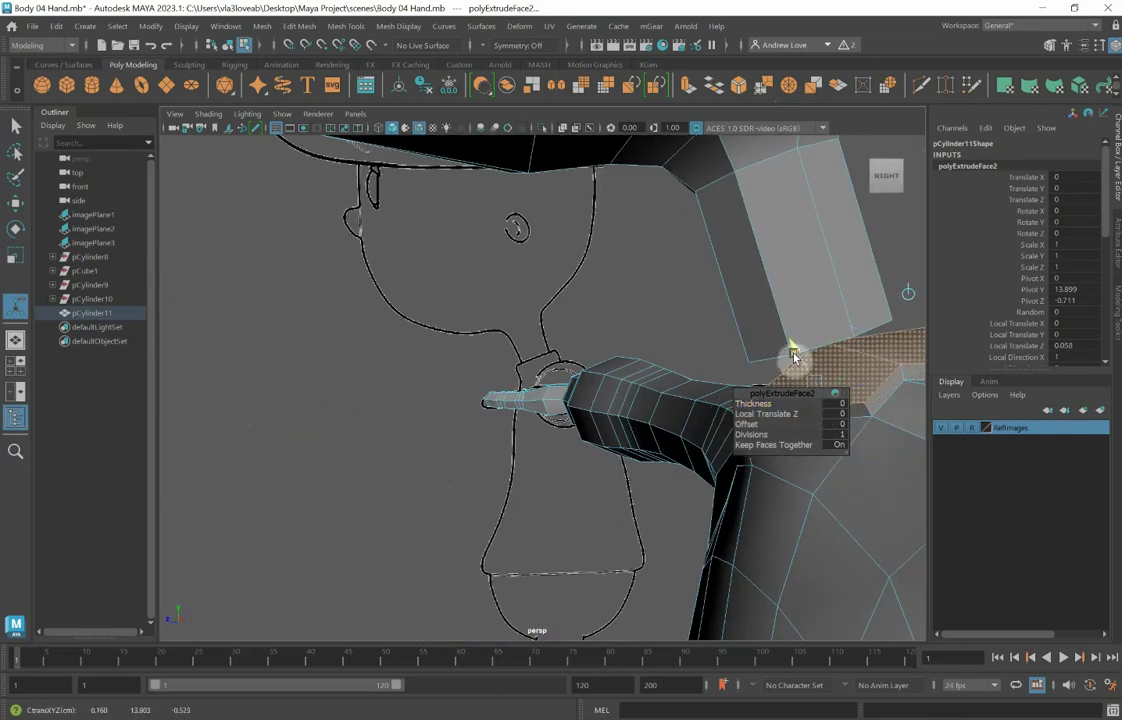
pyautogui.keyDown('alt'); pyautogui.moveTo(631, 296); pyautogui.dragTo(703, 354); pyautogui.keyUp('alt')
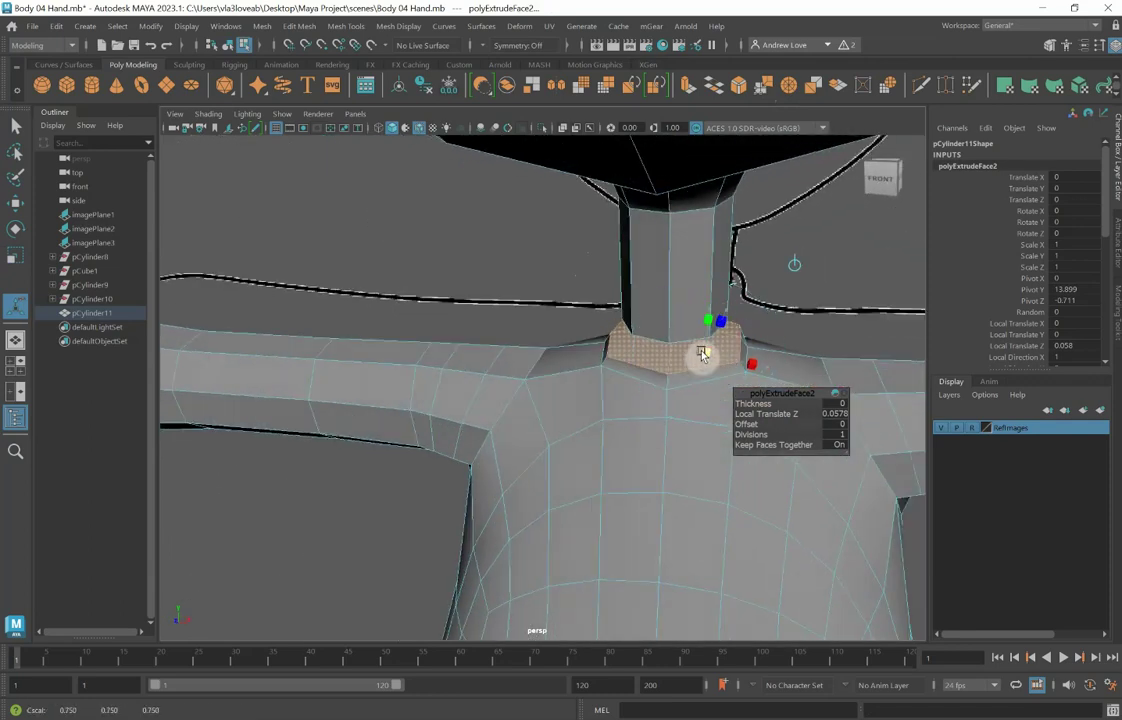
pyautogui.press('q')
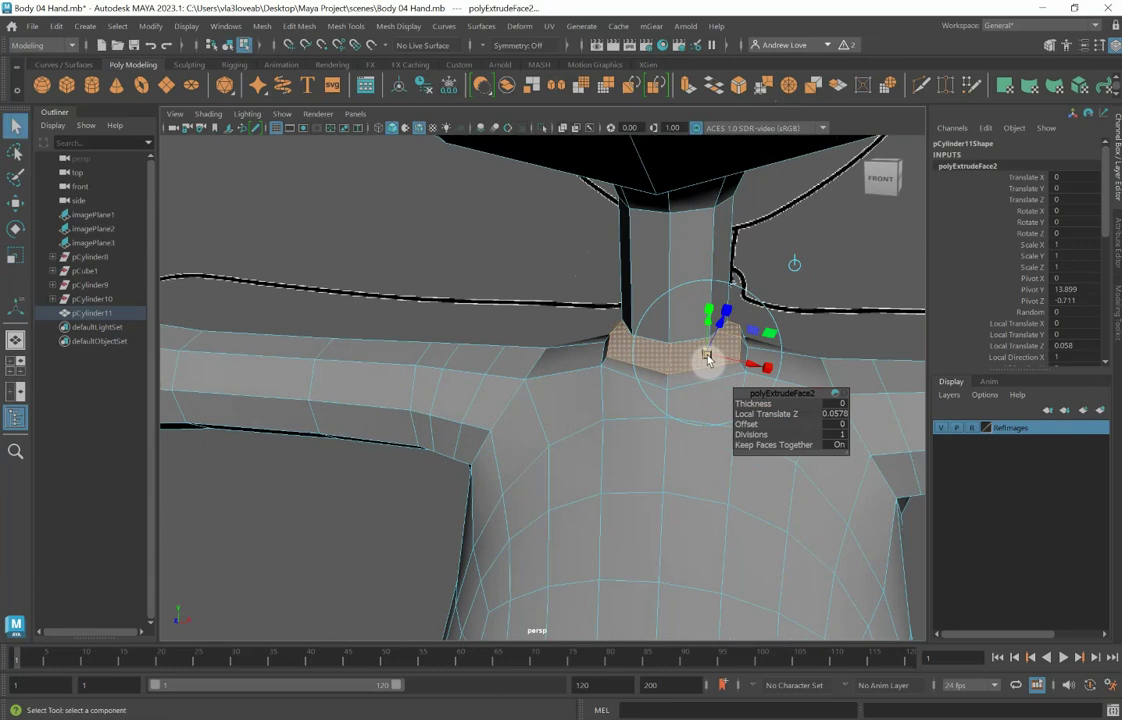
# Step: Circularize the extruded faces beneath the neck, then rotate them in the front view until they sit level and symmetrical
pyautogui.click(890, 87)
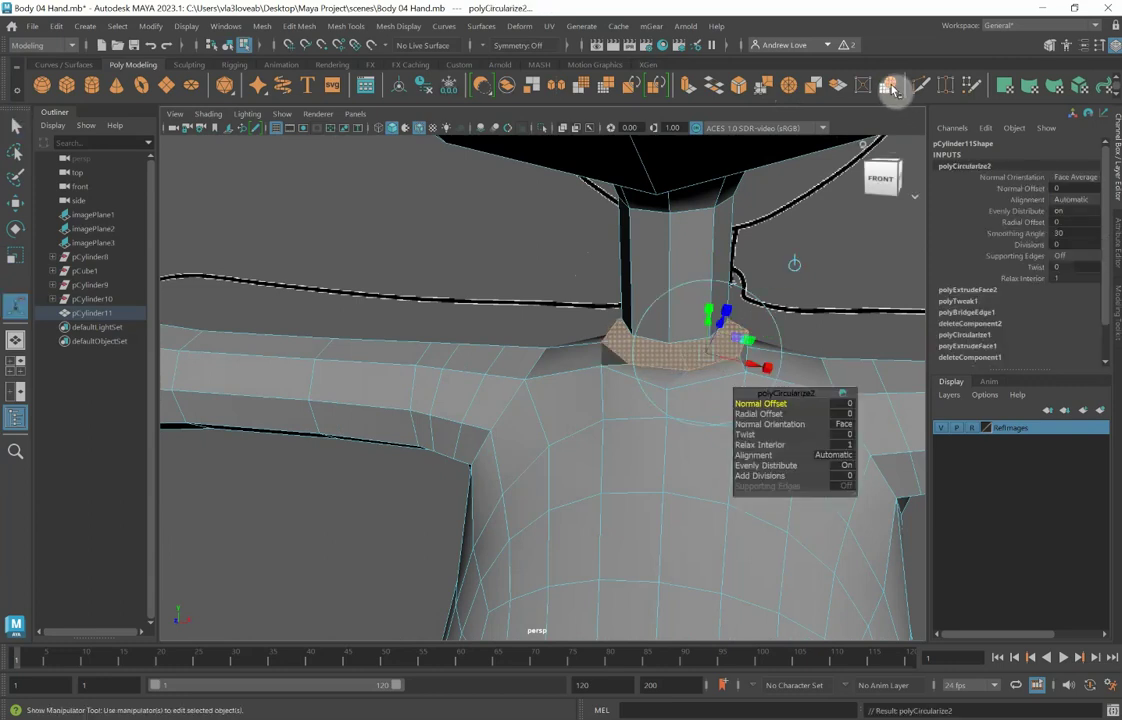
pyautogui.press('space')
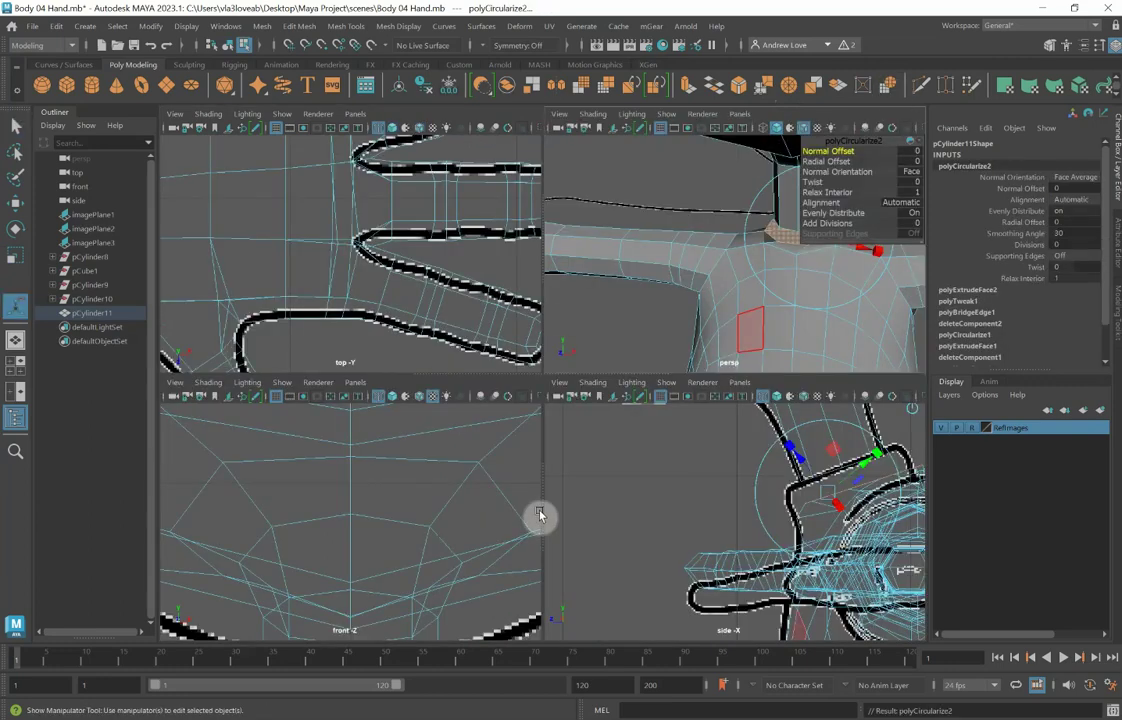
pyautogui.press('space')
pyautogui.keyDown('alt'); pyautogui.moveTo(523, 506); pyautogui.dragTo(546, 100, button='middle'); pyautogui.keyUp('alt')
pyautogui.keyDown('alt'); pyautogui.moveTo(621, 524); pyautogui.dragTo(626, 238, button='middle'); pyautogui.keyUp('alt')
pyautogui.press('e')
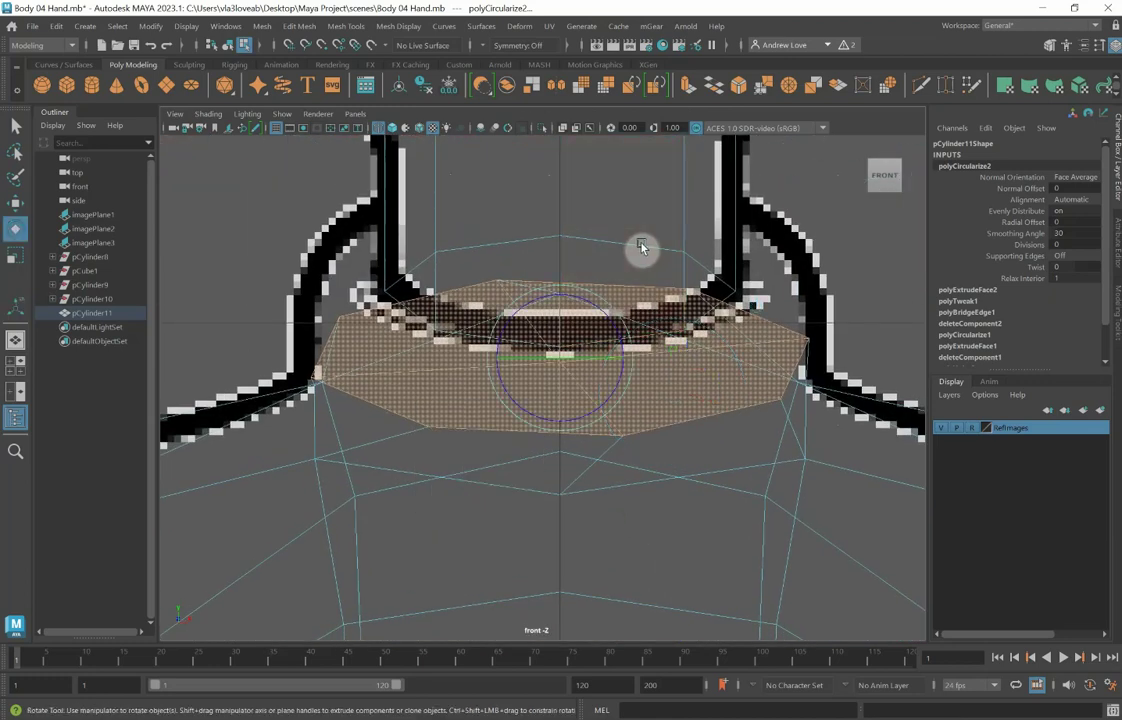
pyautogui.moveTo(589, 363); pyautogui.dragTo(573, 362)
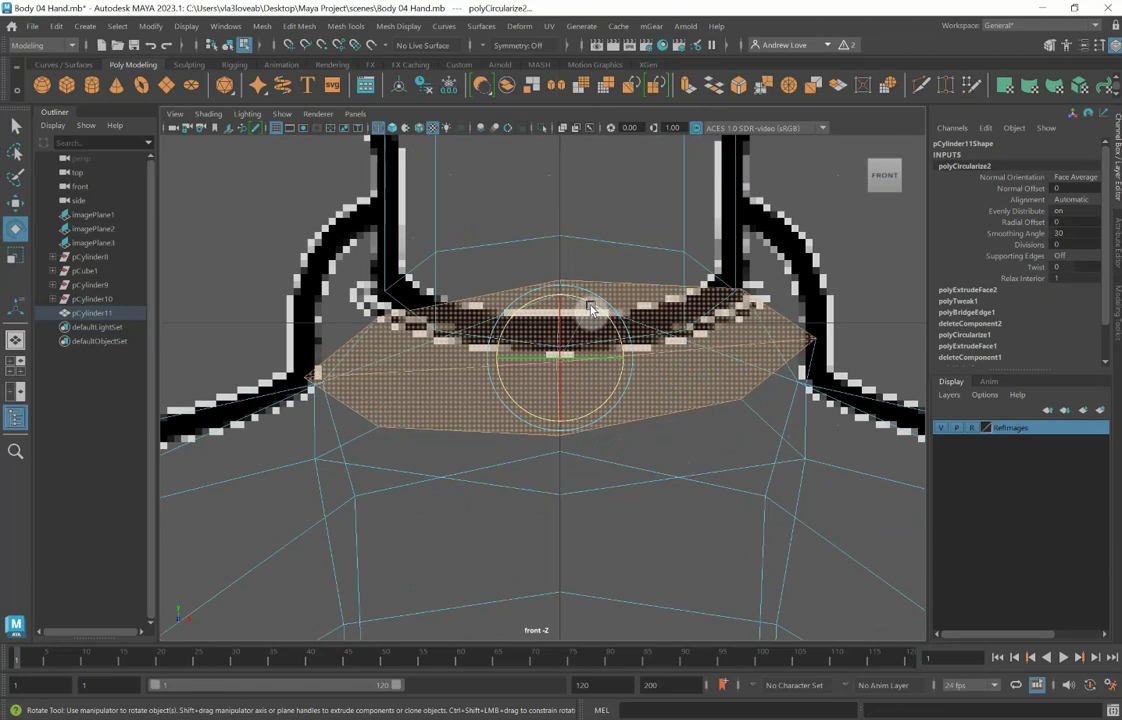
pyautogui.moveTo(592, 310); pyautogui.dragTo(593, 313)
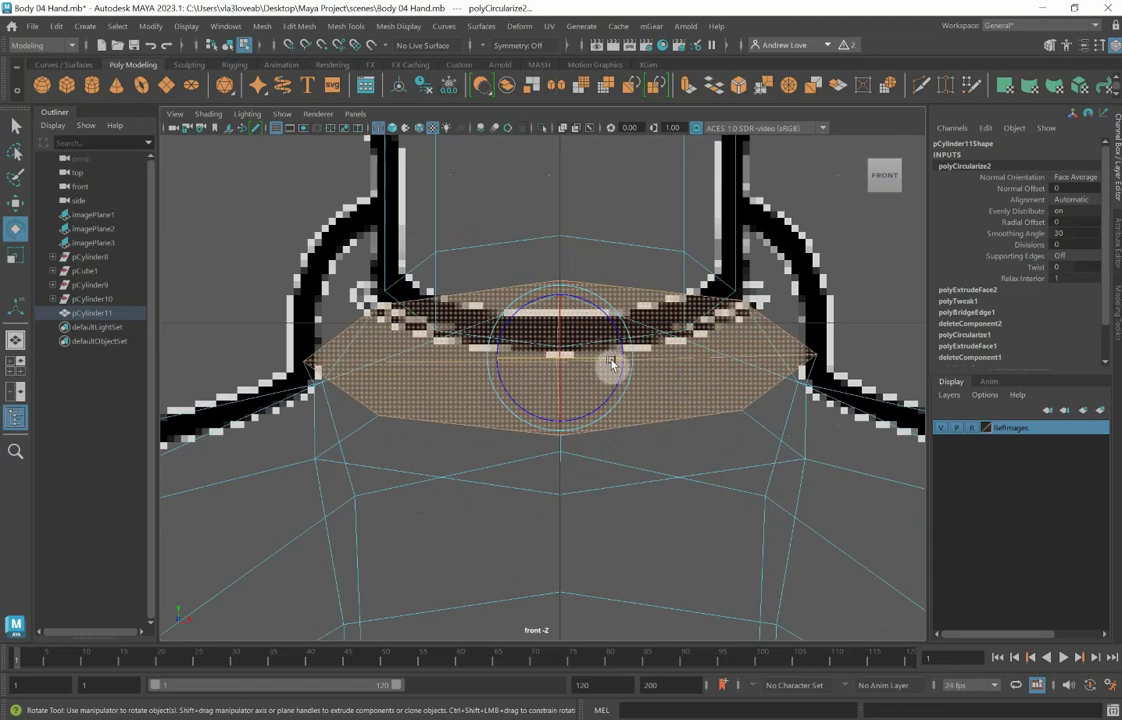
# Step: Narrow the circularized faces along X to about 0.985 to fit the reference collar in the front view
pyautogui.press('r')
pyautogui.moveTo(621, 357); pyautogui.dragTo(619, 358)
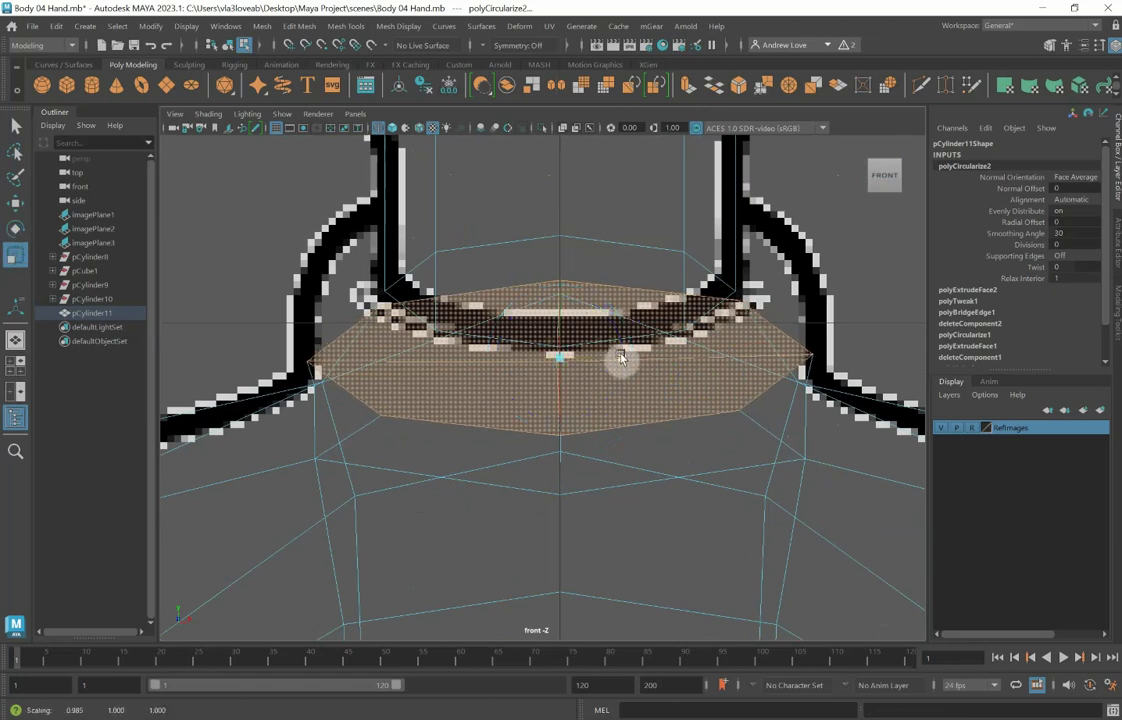
pyautogui.scroll(-5, 591, 451)
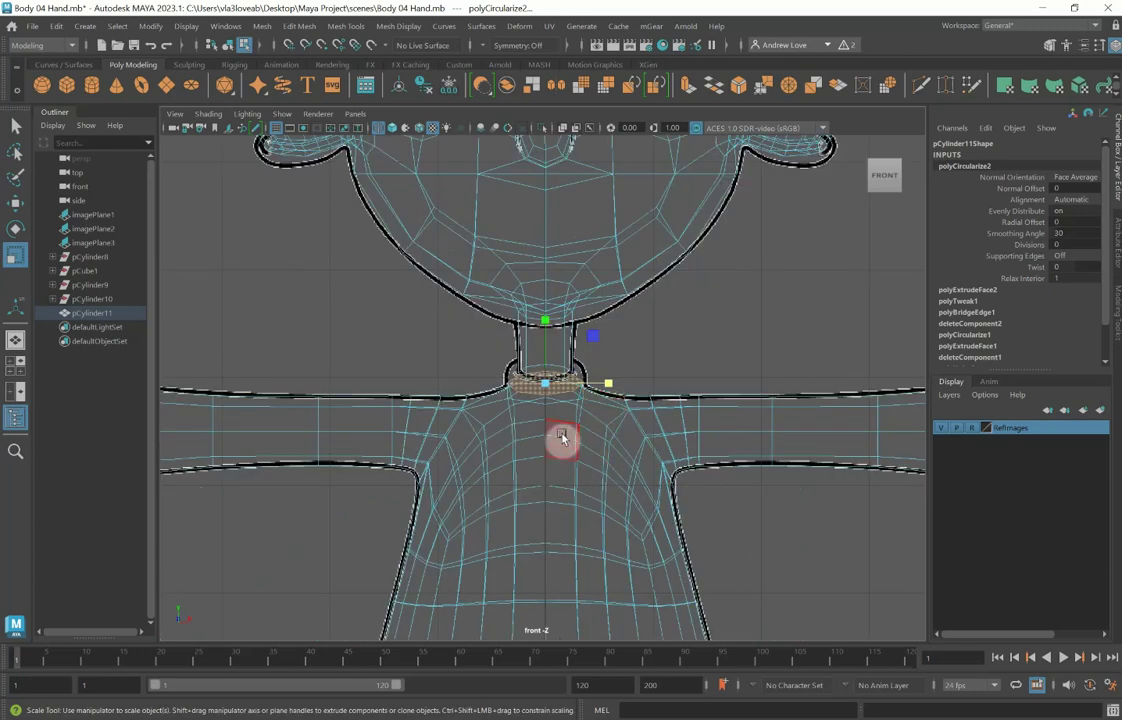
# Step: Try to straighten the body's vertical centre edges by scaling them to 0 along X in the front view
pyautogui.moveTo(543, 441); pyautogui.dragTo(562, 291, button='right')
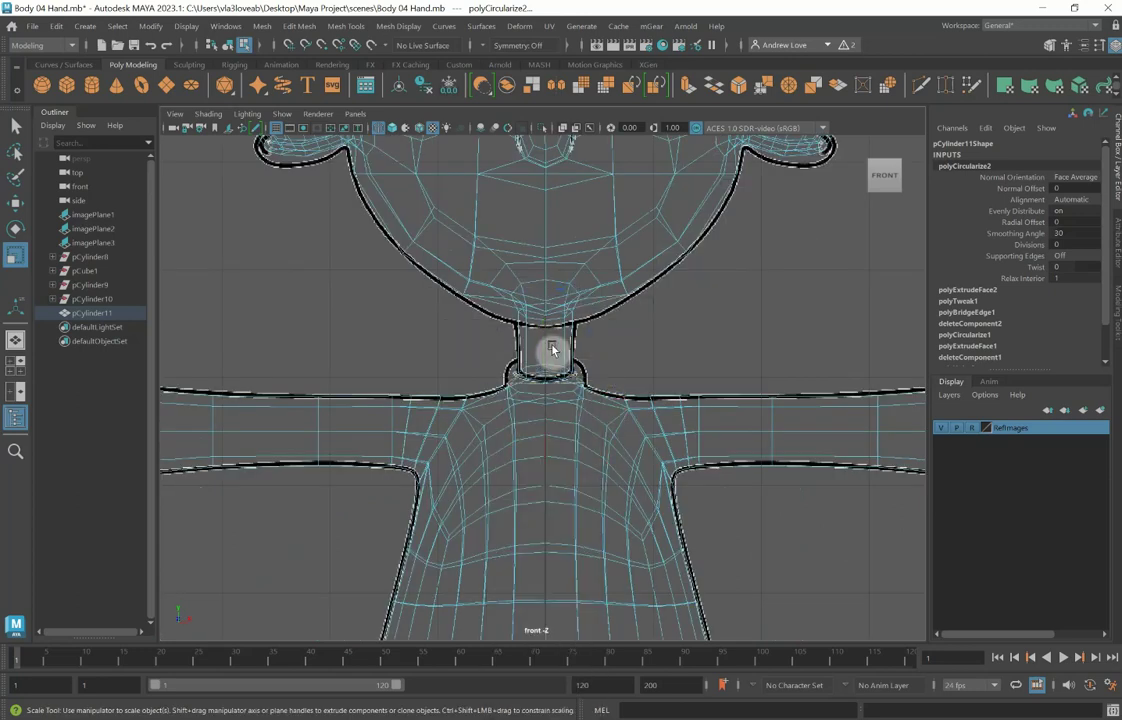
pyautogui.click(544, 449)
pyautogui.scroll(-5, 555, 431)
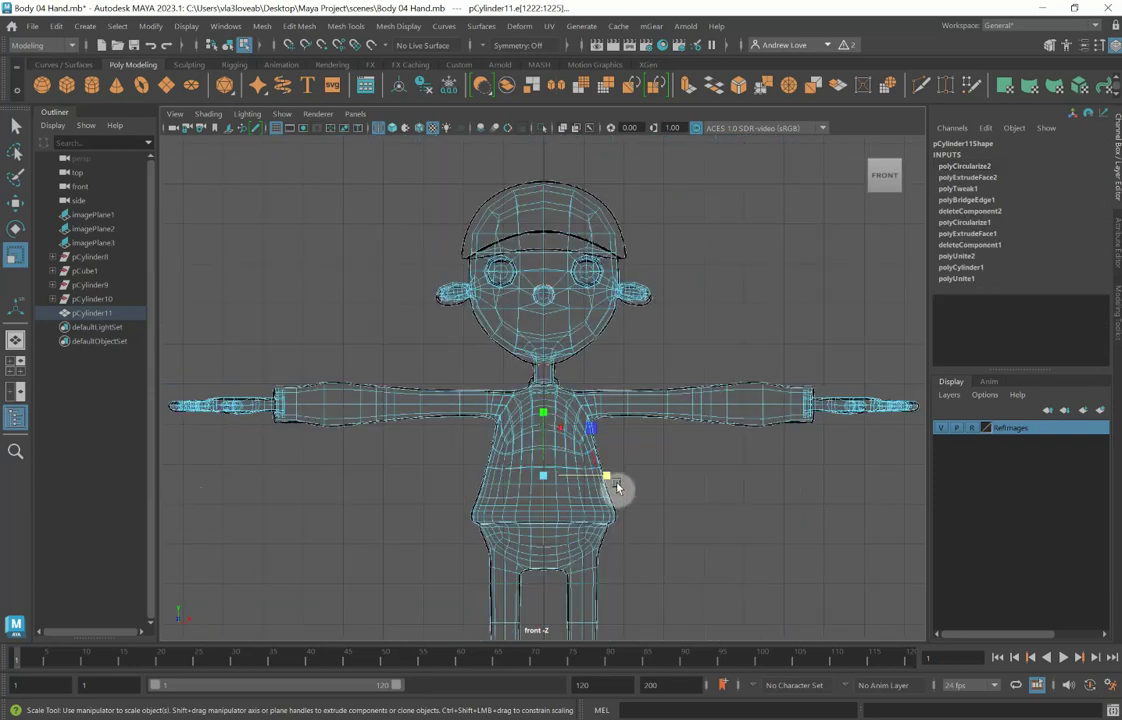
pyautogui.moveTo(609, 480); pyautogui.dragTo(560, 480)
pyautogui.moveTo(433, 474); pyautogui.dragTo(388, 471)
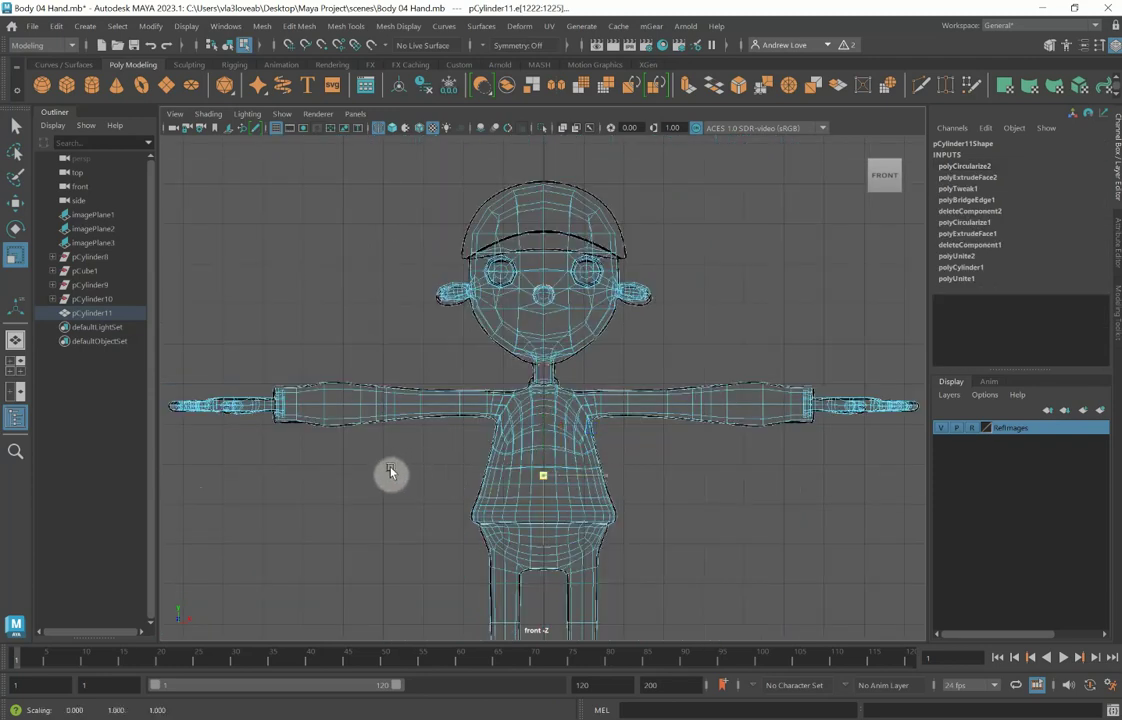
pyautogui.scroll(2, 476, 393)
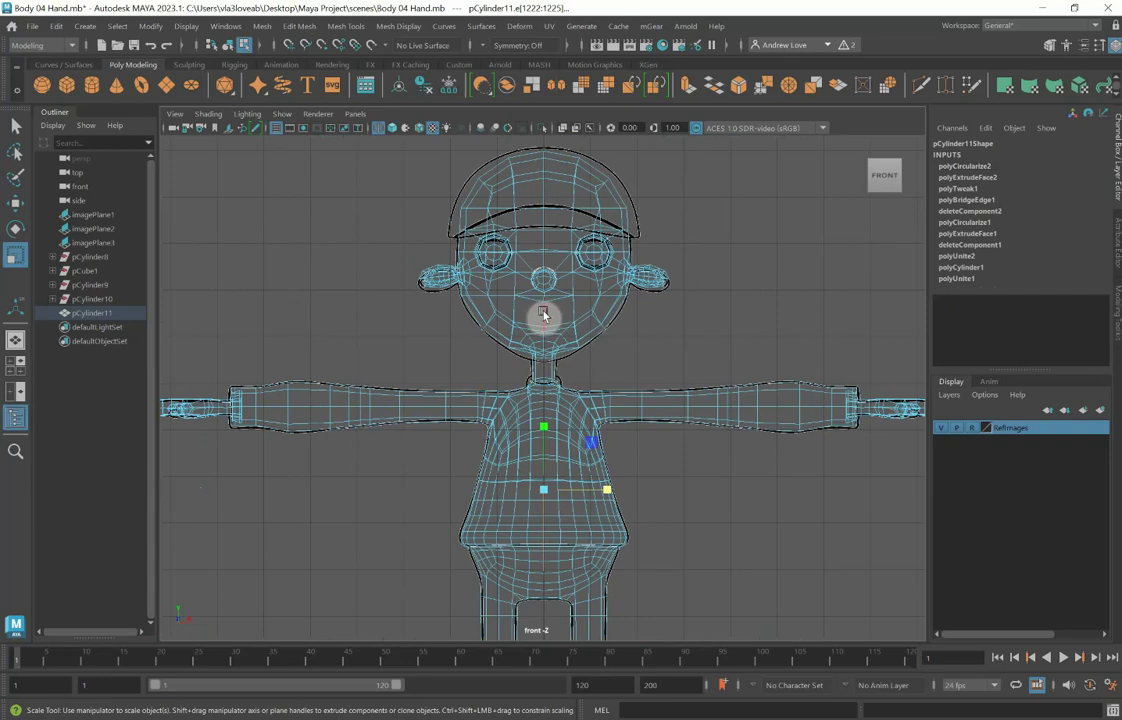
pyautogui.scroll(1, 470, 515)
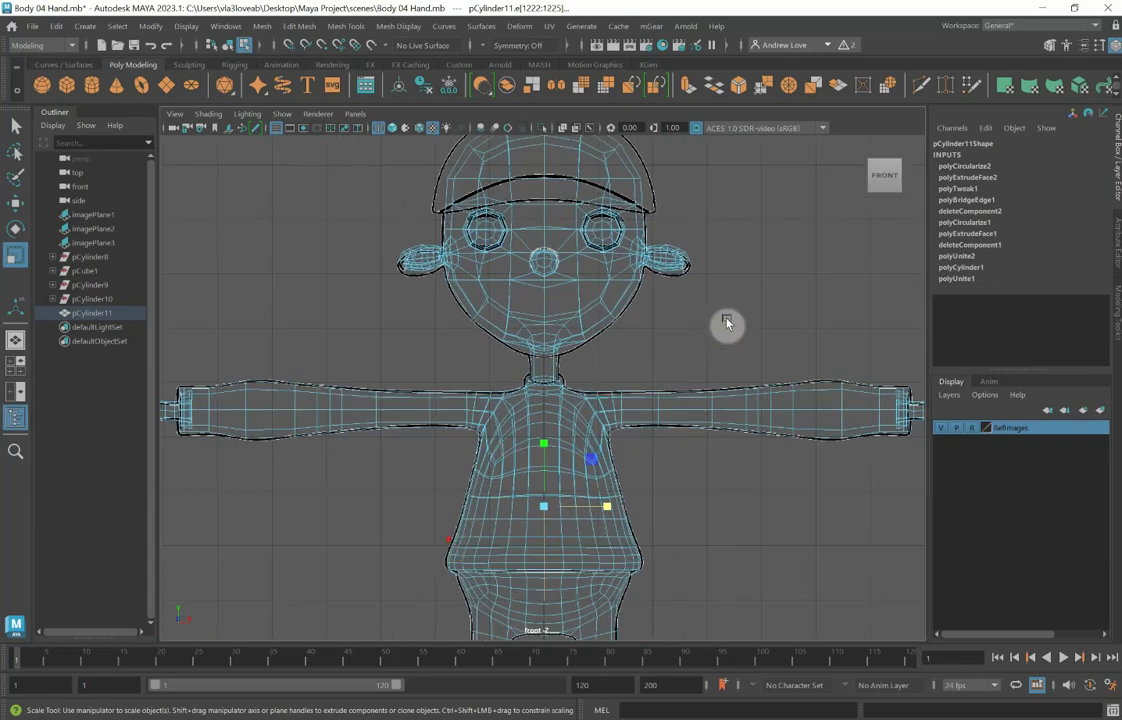
# Step: Check the collar area from the side in the perspective view and undo the centre edge scaling and selection
pyautogui.press('space')
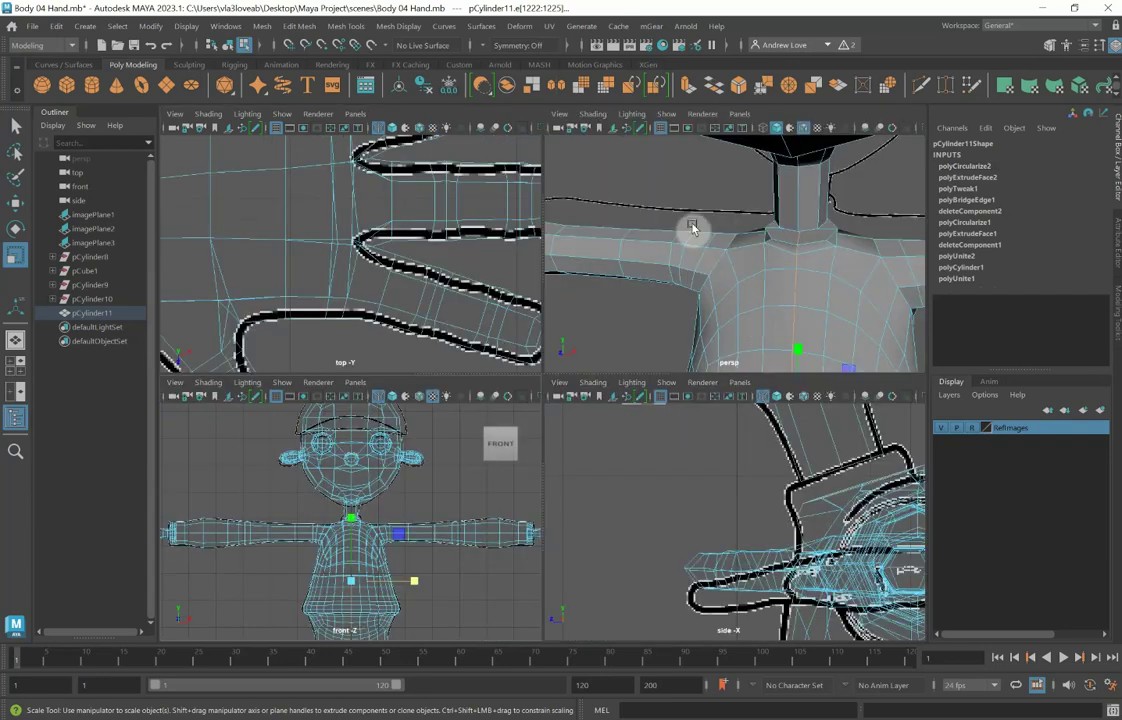
pyautogui.keyDown('alt'); pyautogui.moveTo(691, 229); pyautogui.dragTo(649, 306); pyautogui.keyUp('alt')
pyautogui.keyDown('alt'); pyautogui.moveTo(649, 306); pyautogui.dragTo(591, 320, button='middle'); pyautogui.keyUp('alt')
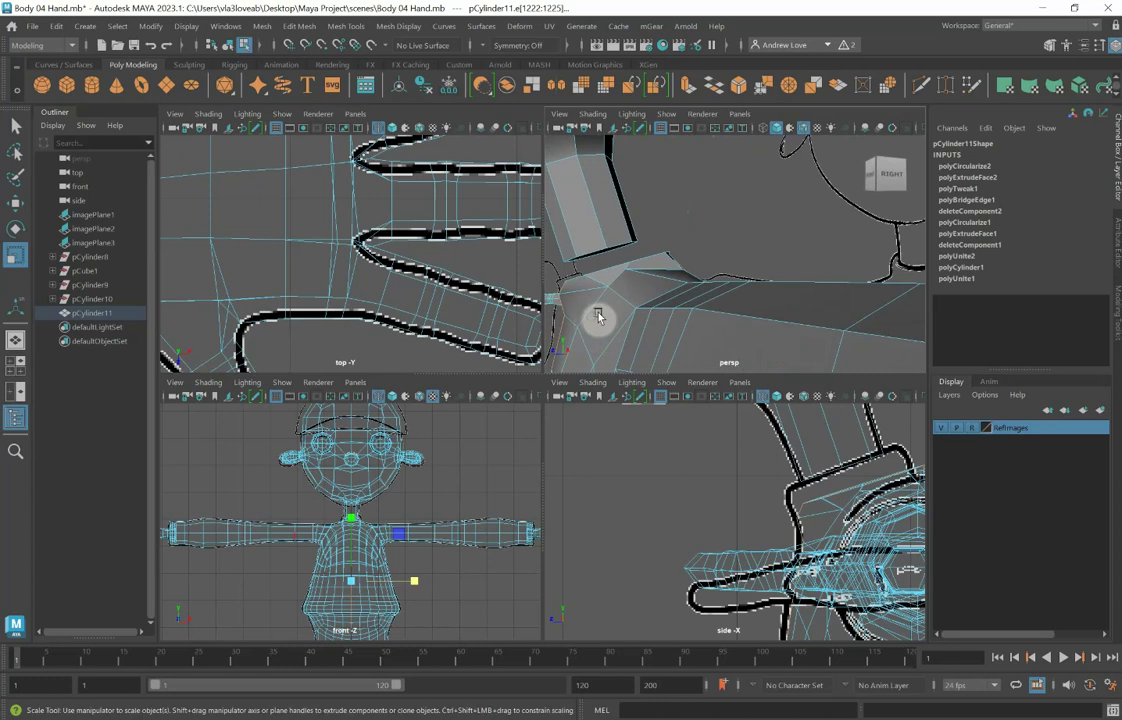
pyautogui.press('F10')
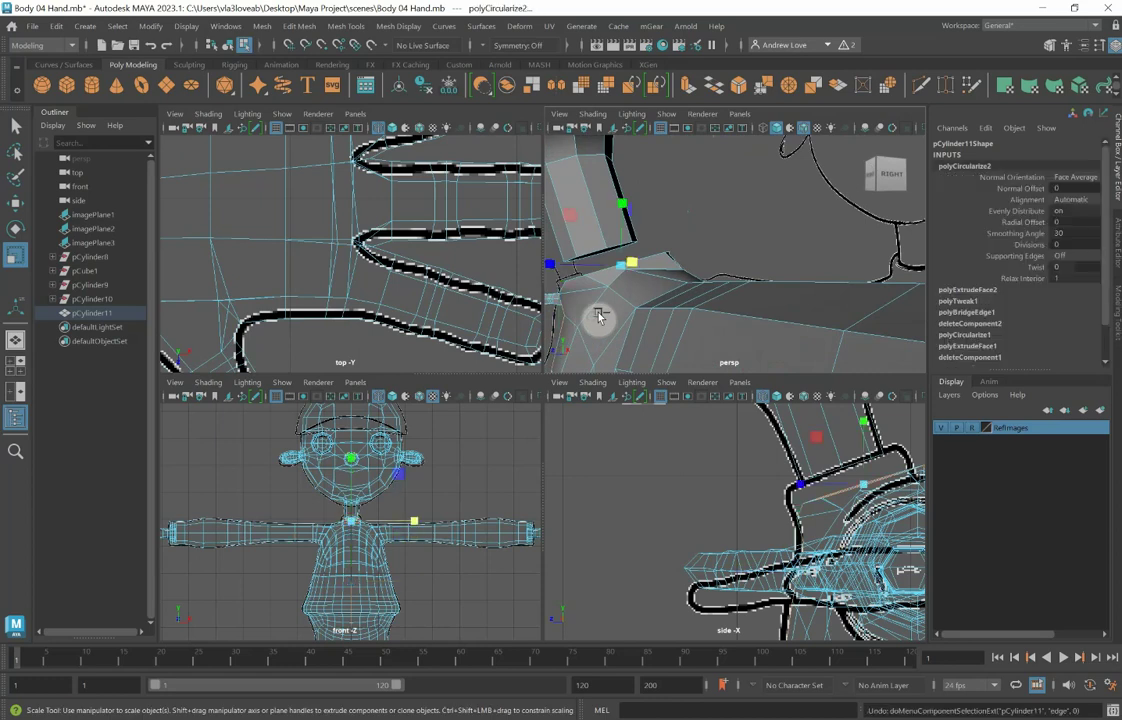
# Step: Undo the last rotation of the collar's top faces and select a side vertex on the collar rim
pyautogui.hotkey('ctrl', 'z')
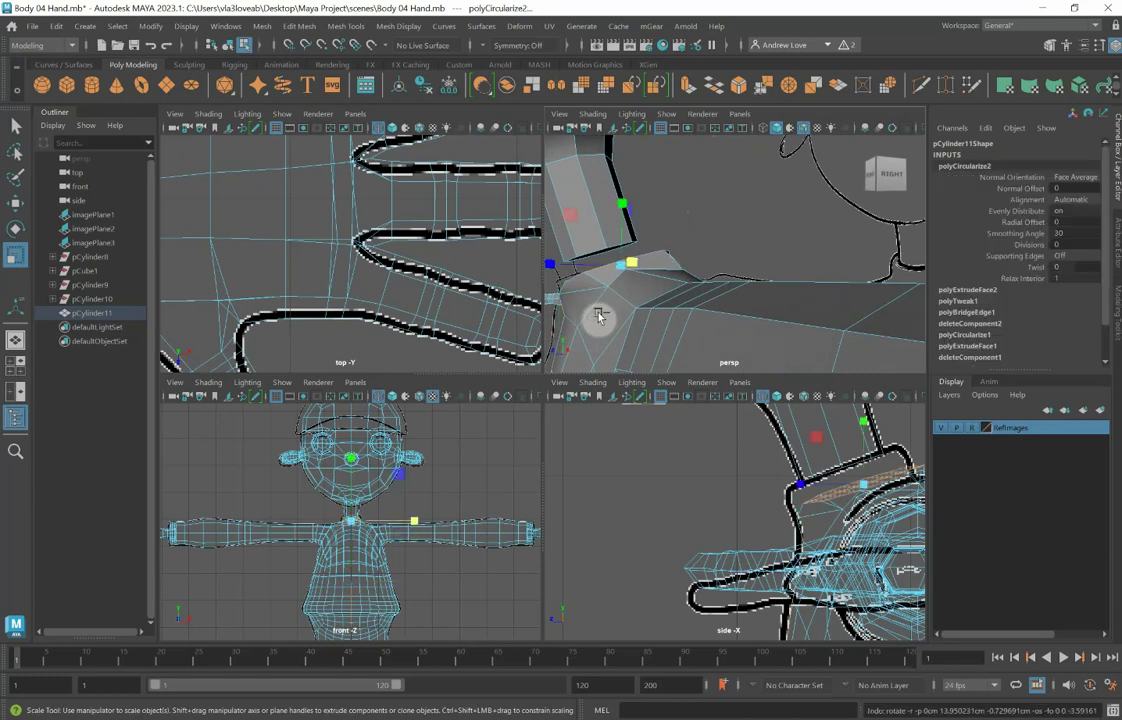
pyautogui.keyDown('alt'); pyautogui.moveTo(681, 313); pyautogui.dragTo(704, 305); pyautogui.keyUp('alt')
pyautogui.click(578, 302)
pyautogui.moveTo(613, 293); pyautogui.dragTo(533, 295, button='right')
pyautogui.click(606, 277)
pyautogui.keyDown('alt'); pyautogui.moveTo(596, 290); pyautogui.dragTo(646, 309); pyautogui.keyUp('alt')
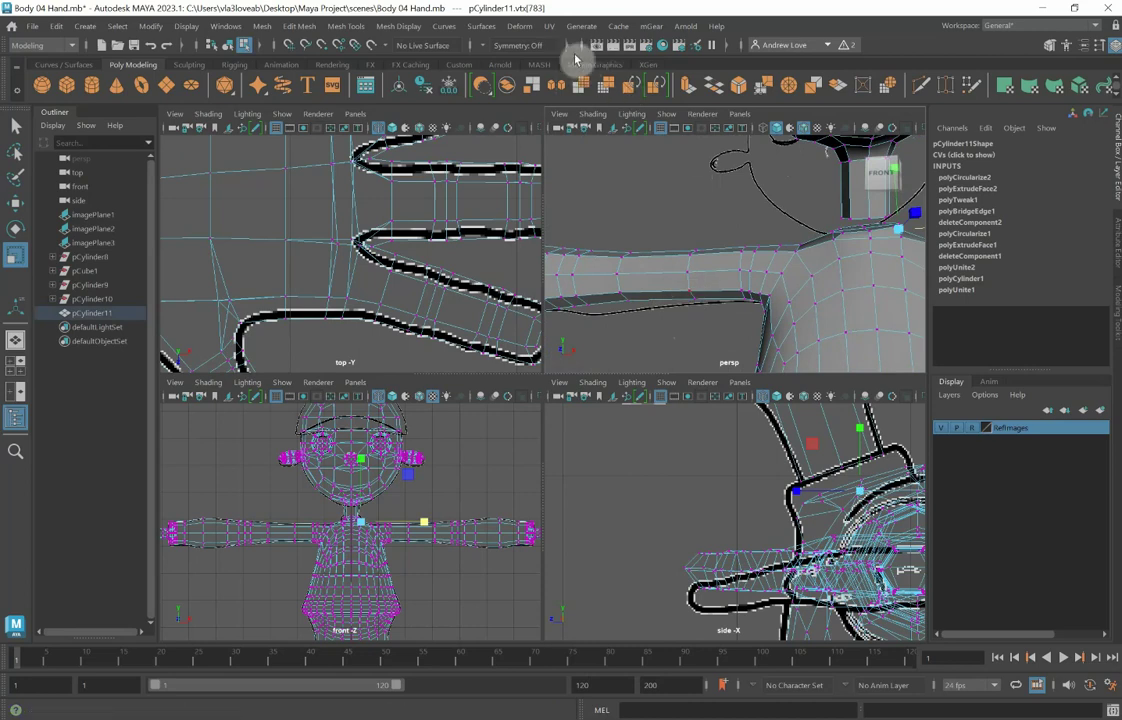
# Step: Turn on Object X symmetry and try moving the collar's side rim vertices outward along X
pyautogui.click(497, 45)
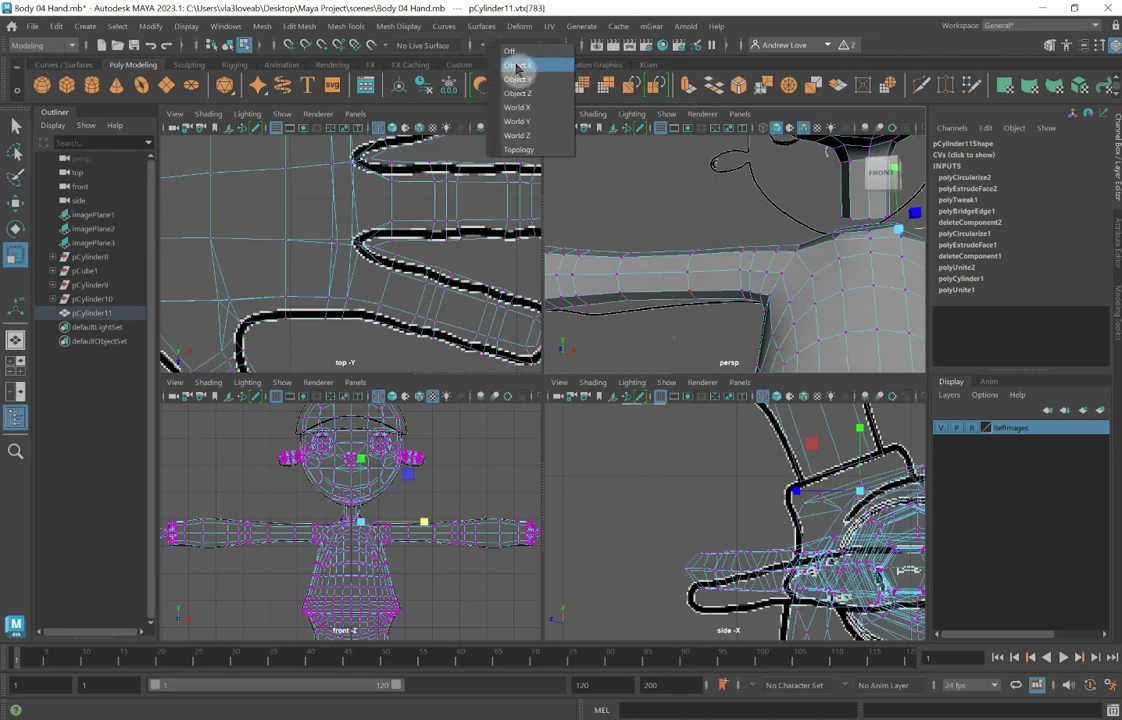
pyautogui.click(517, 66)
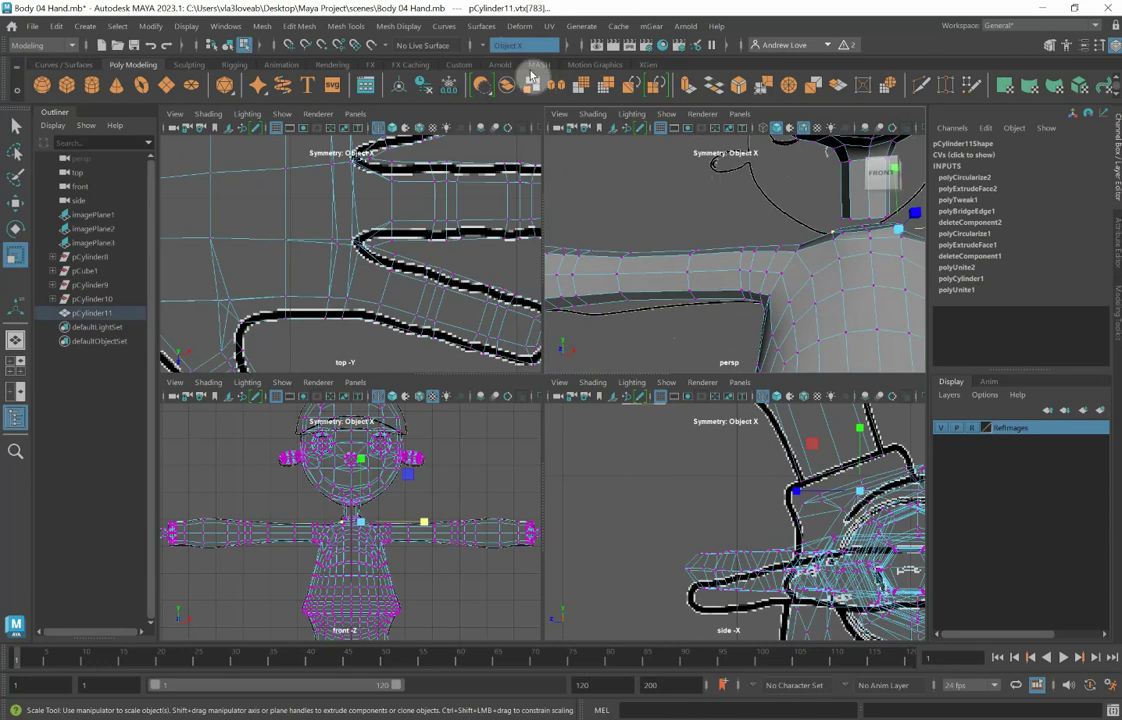
pyautogui.click(711, 242)
pyautogui.press('w')
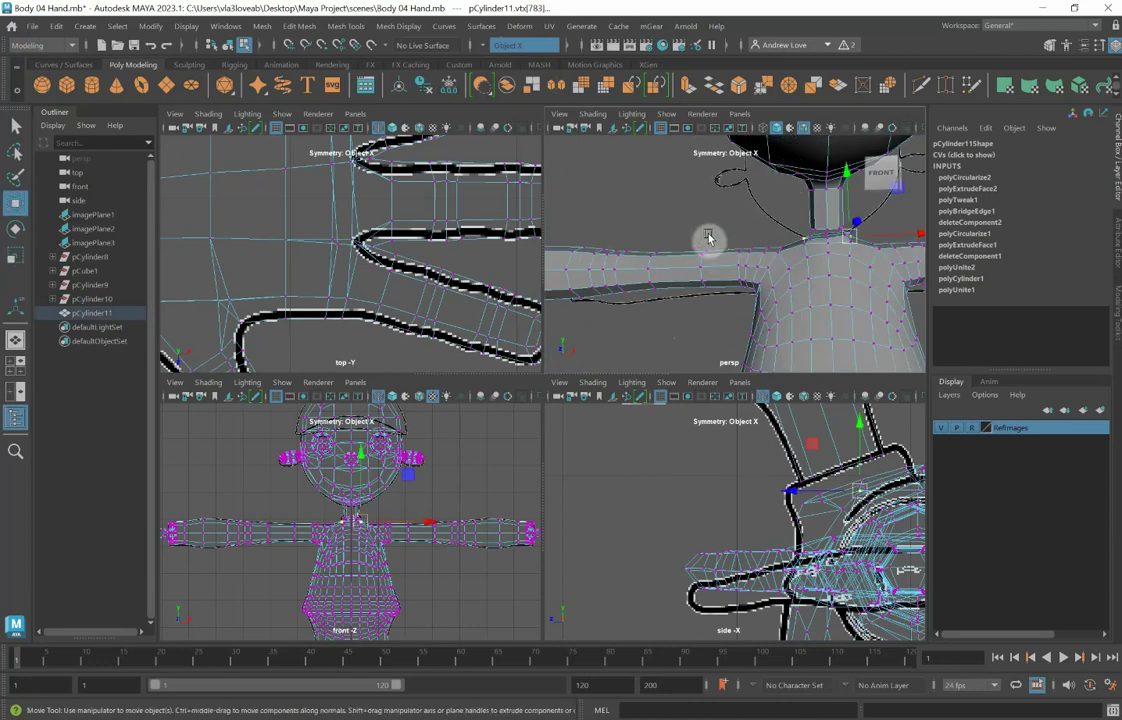
pyautogui.press('space')
pyautogui.scroll(1, 690, 326)
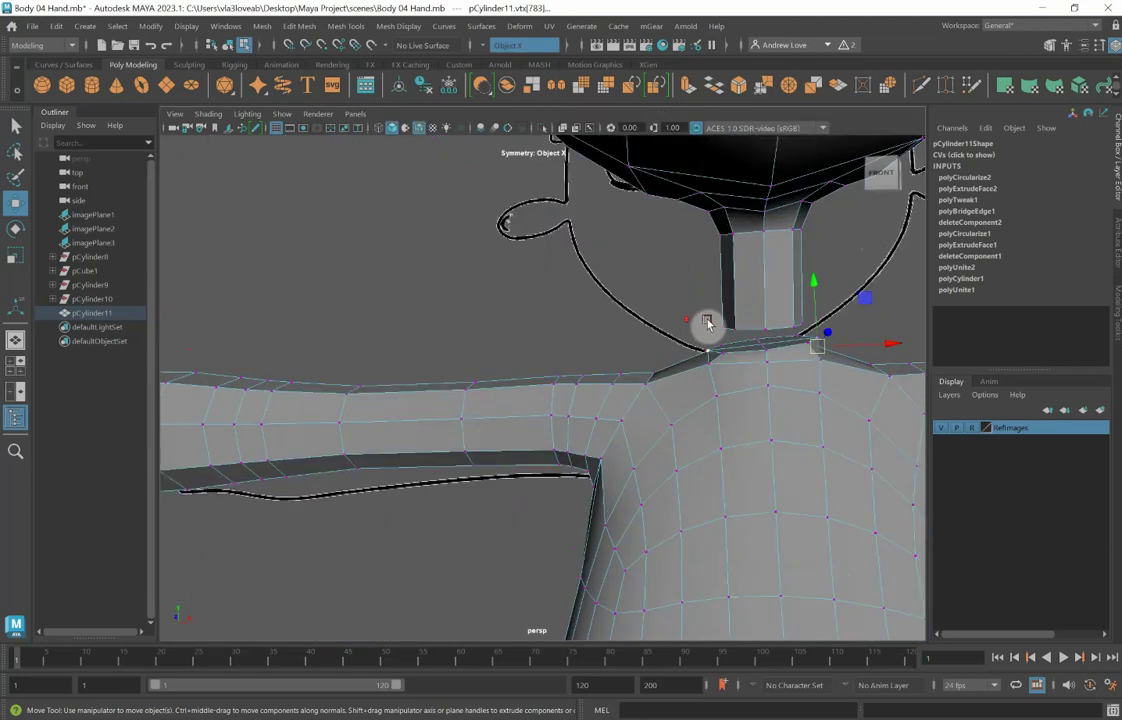
pyautogui.moveTo(866, 347); pyautogui.dragTo(880, 348)
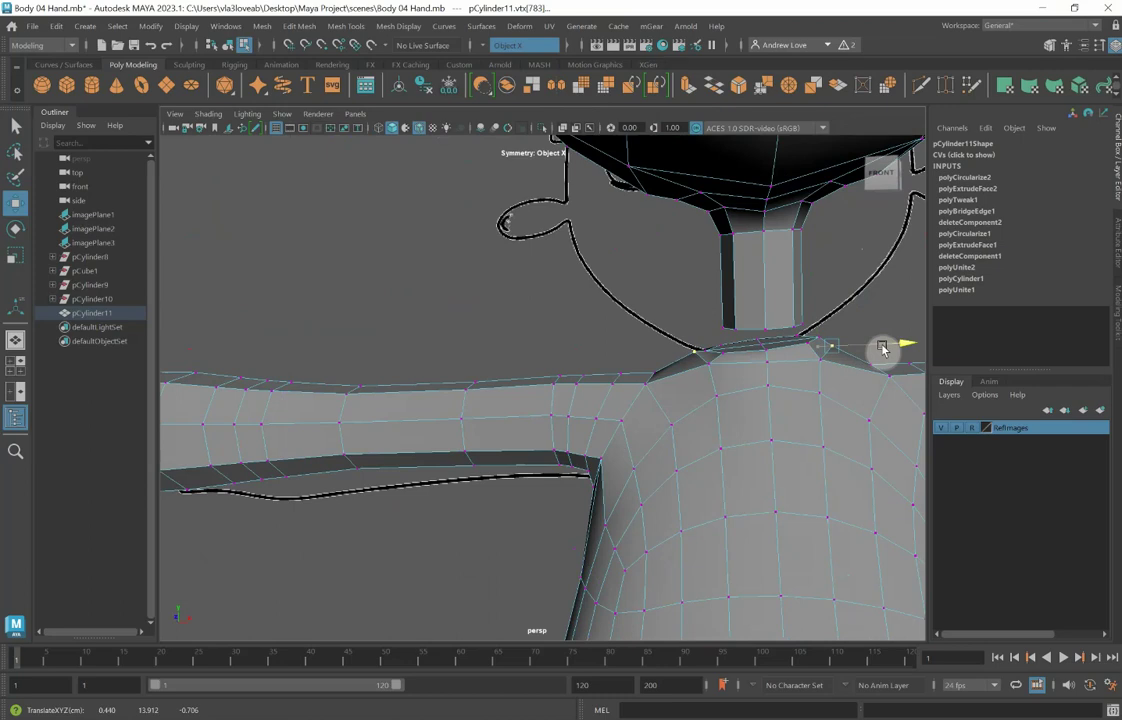
pyautogui.moveTo(879, 347); pyautogui.dragTo(879, 347)
# Step: Select the collar's top faces beneath the neck with symmetry turned off
pyautogui.moveTo(752, 328); pyautogui.dragTo(760, 369, button='right')
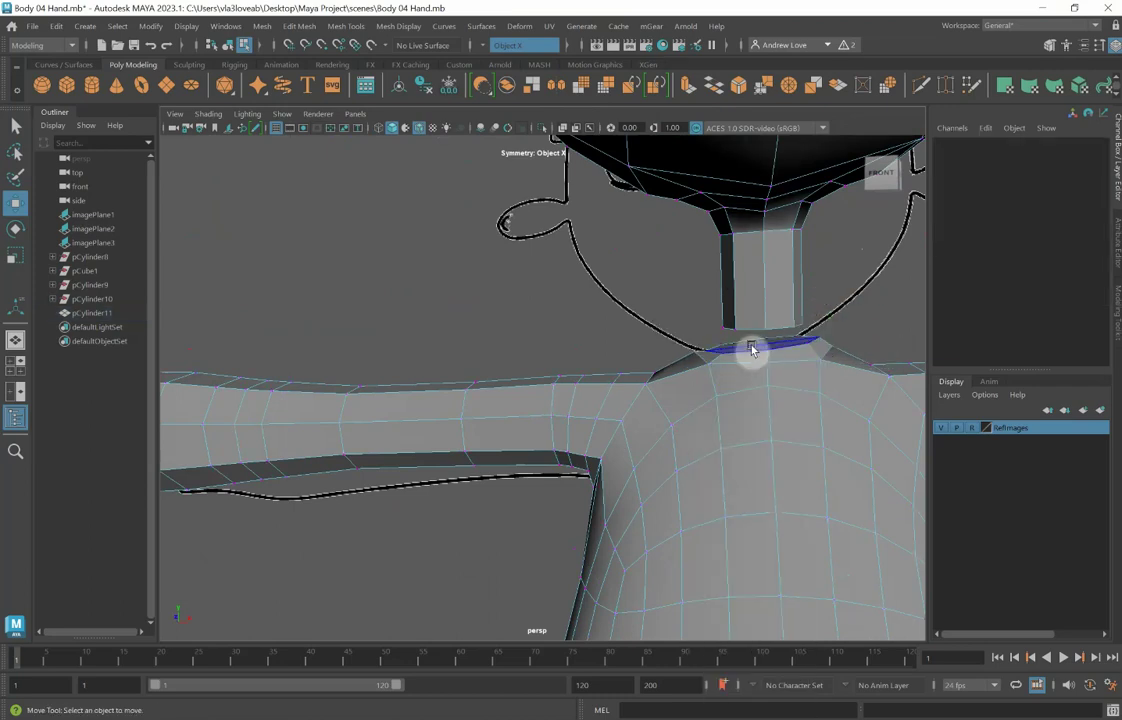
pyautogui.click(752, 346)
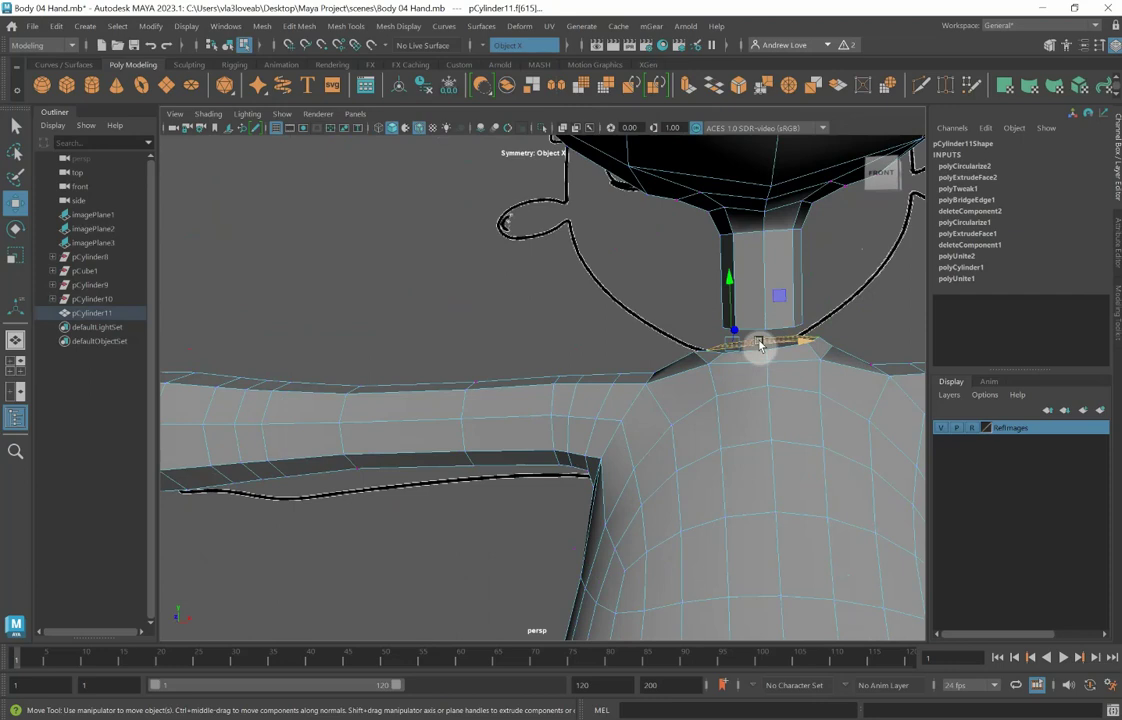
pyautogui.click(496, 44)
pyautogui.click(526, 67)
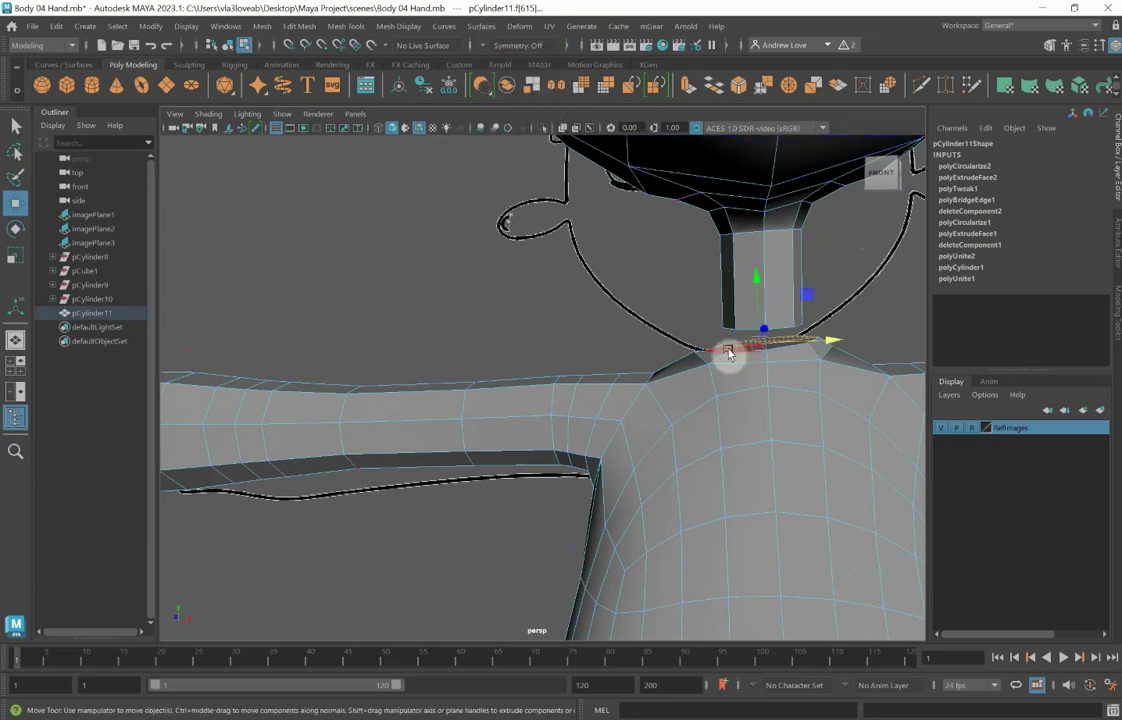
pyautogui.press('q')
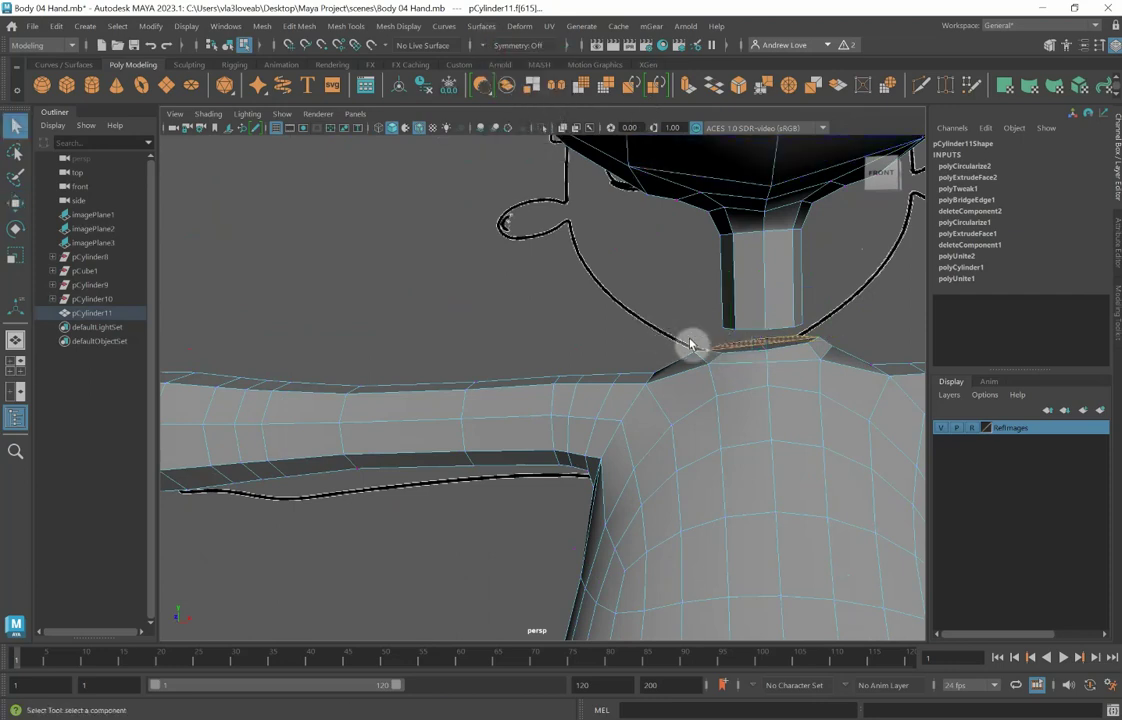
pyautogui.keyDown('shift'); pyautogui.click(773, 349); pyautogui.keyUp('shift')
# Step: Rotate the collar's top faces level in the front view and raise them slightly toward the reference collar
pyautogui.press('space')
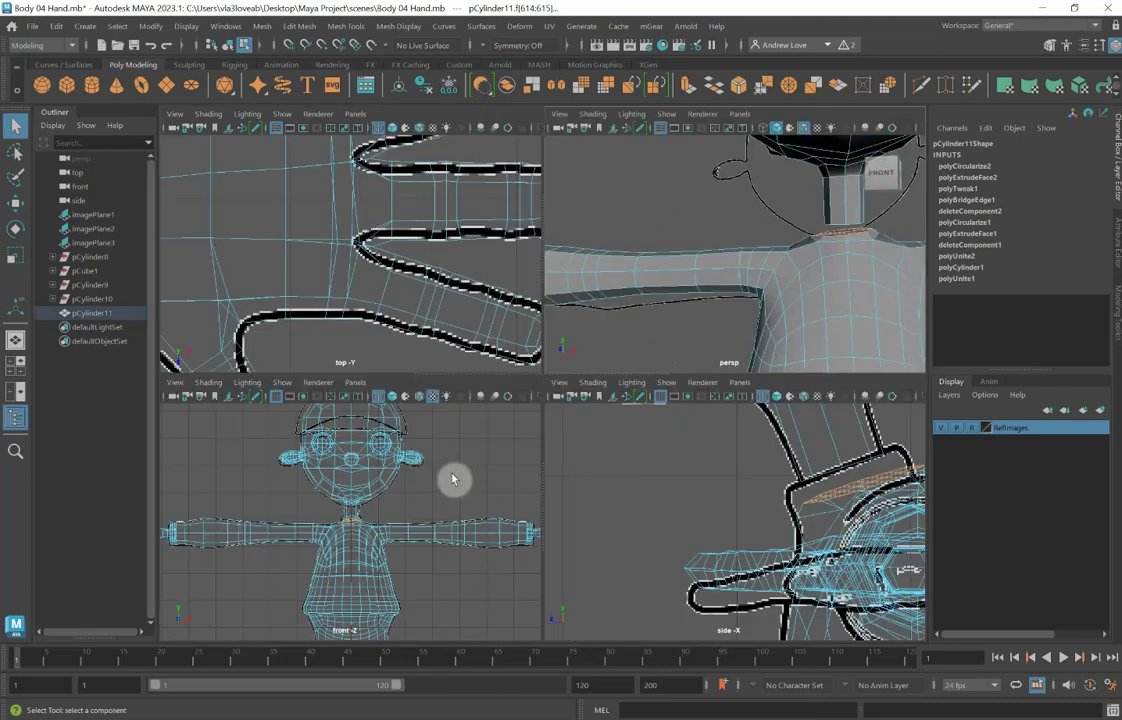
pyautogui.press('space')
pyautogui.scroll(2, 421, 482)
pyautogui.scroll(8, 421, 482)
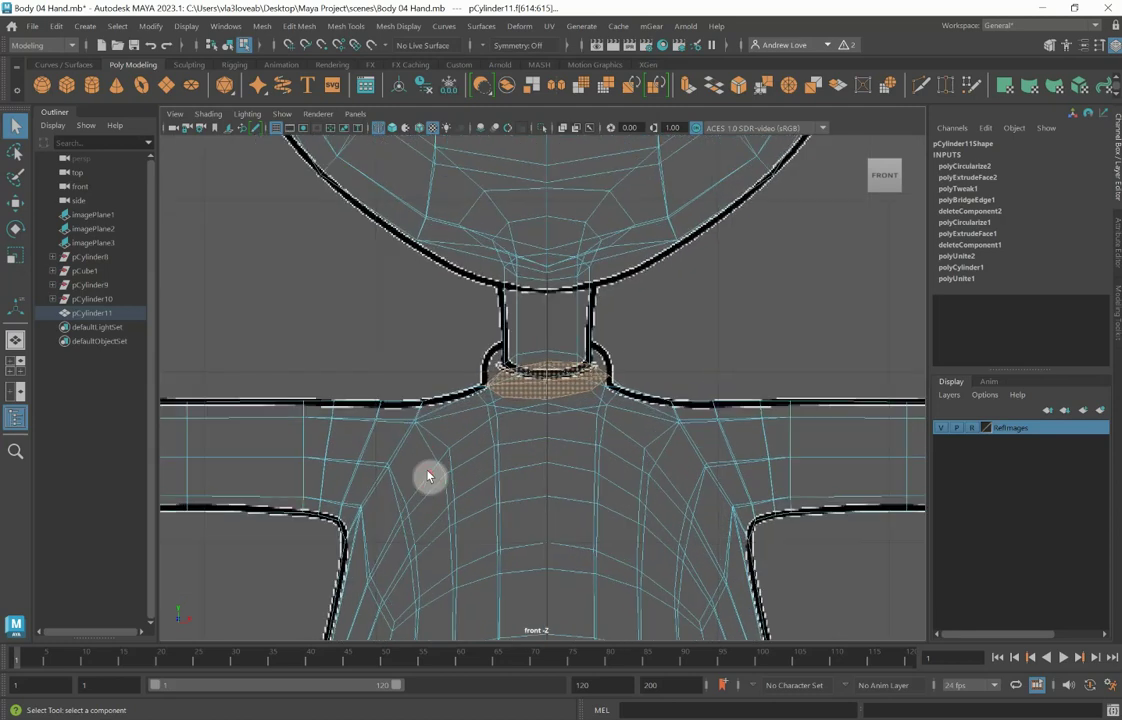
pyautogui.press('e')
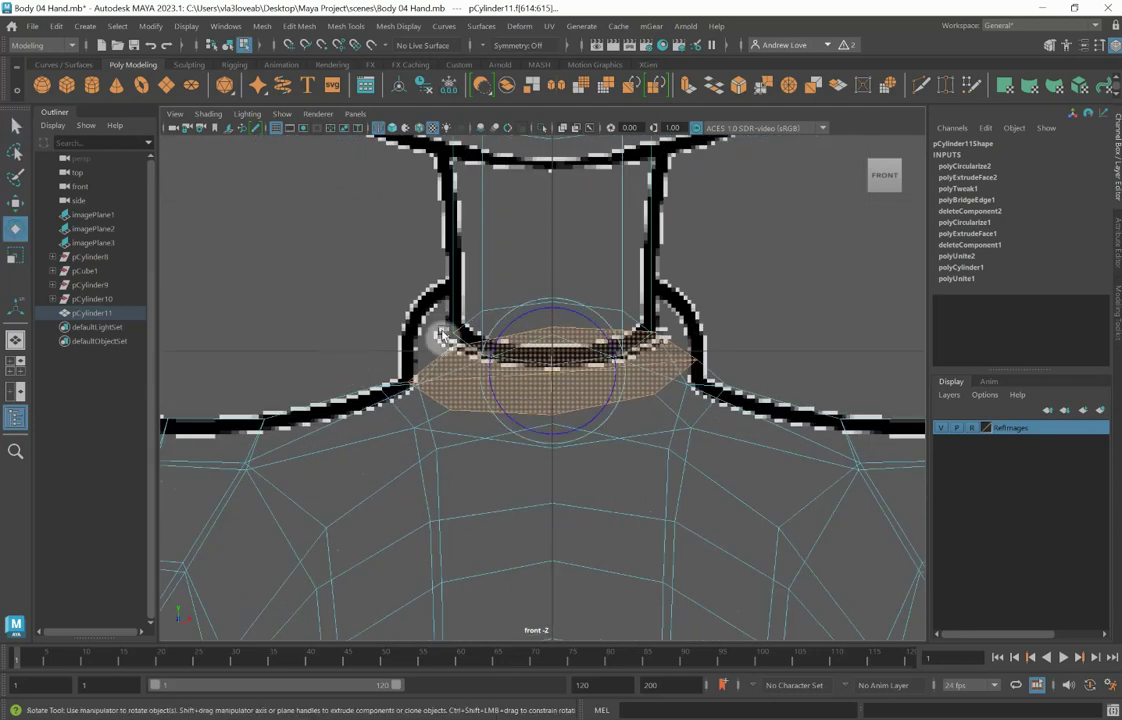
pyautogui.moveTo(493, 347); pyautogui.dragTo(515, 370)
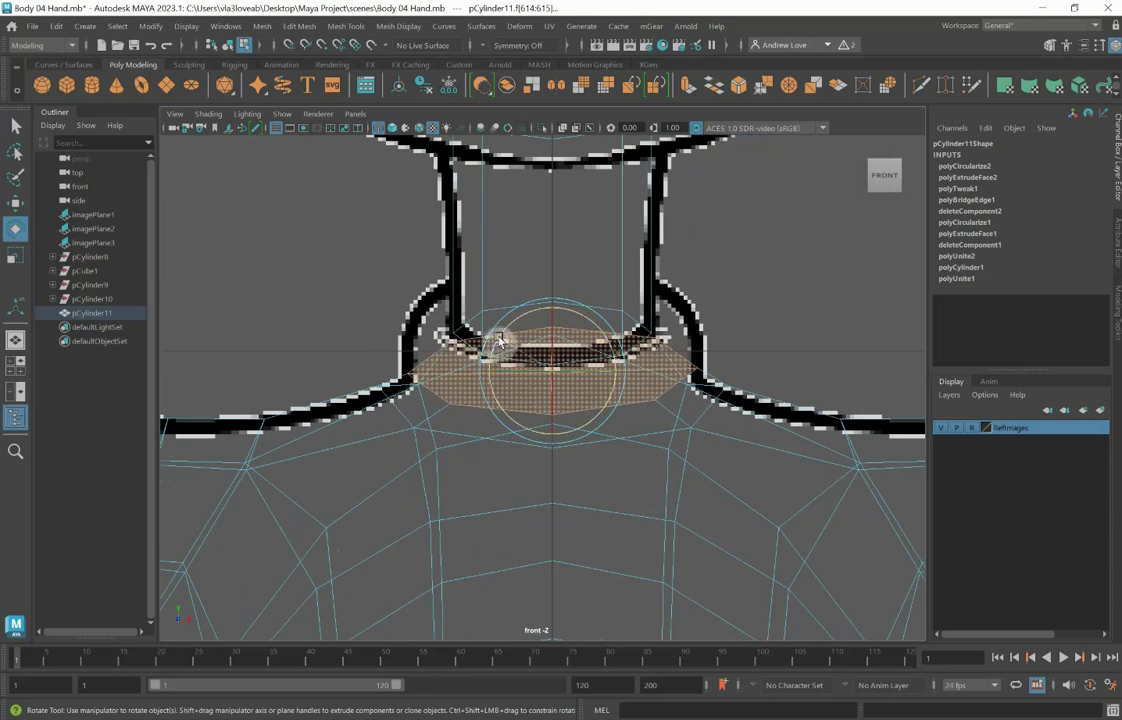
pyautogui.press('w')
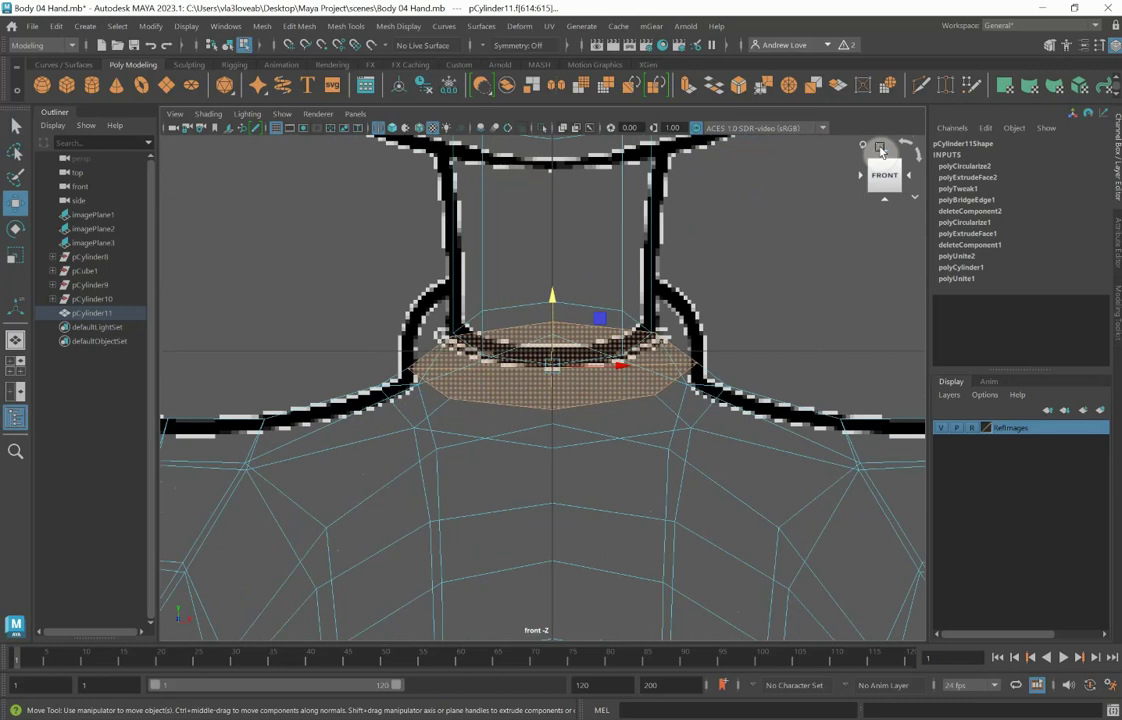
# Step: Delete the collar's top faces and inspect the opening beneath the neck in the perspective view
pyautogui.click(709, 179)
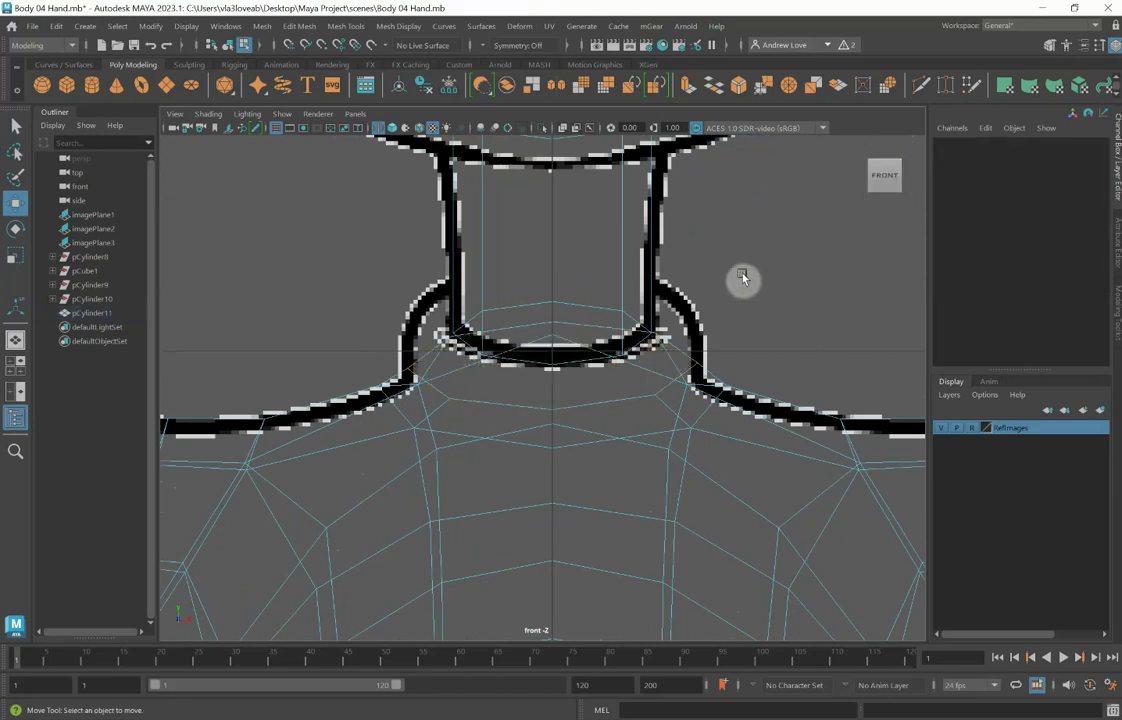
pyautogui.press('space')
pyautogui.press('space')
pyautogui.keyDown('alt'); pyautogui.moveTo(756, 280); pyautogui.dragTo(593, 318); pyautogui.keyUp('alt')
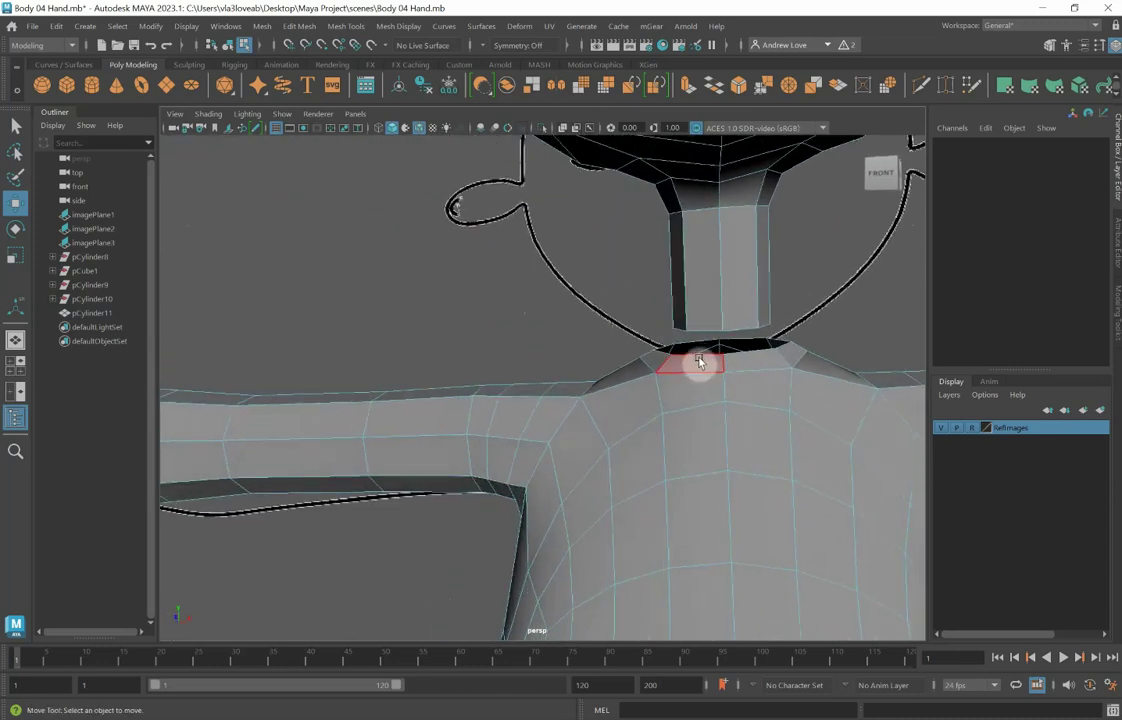
pyautogui.scroll(-6, 702, 349)
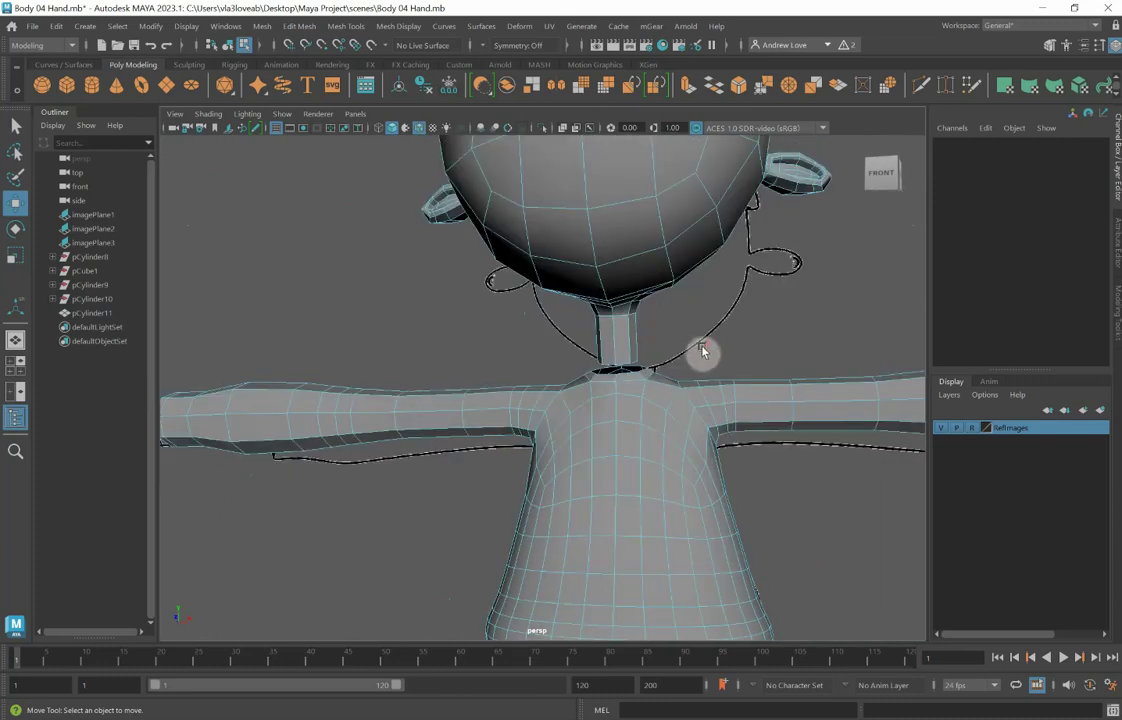
pyautogui.scroll(6, 703, 350)
pyautogui.scroll(2, 600, 330)
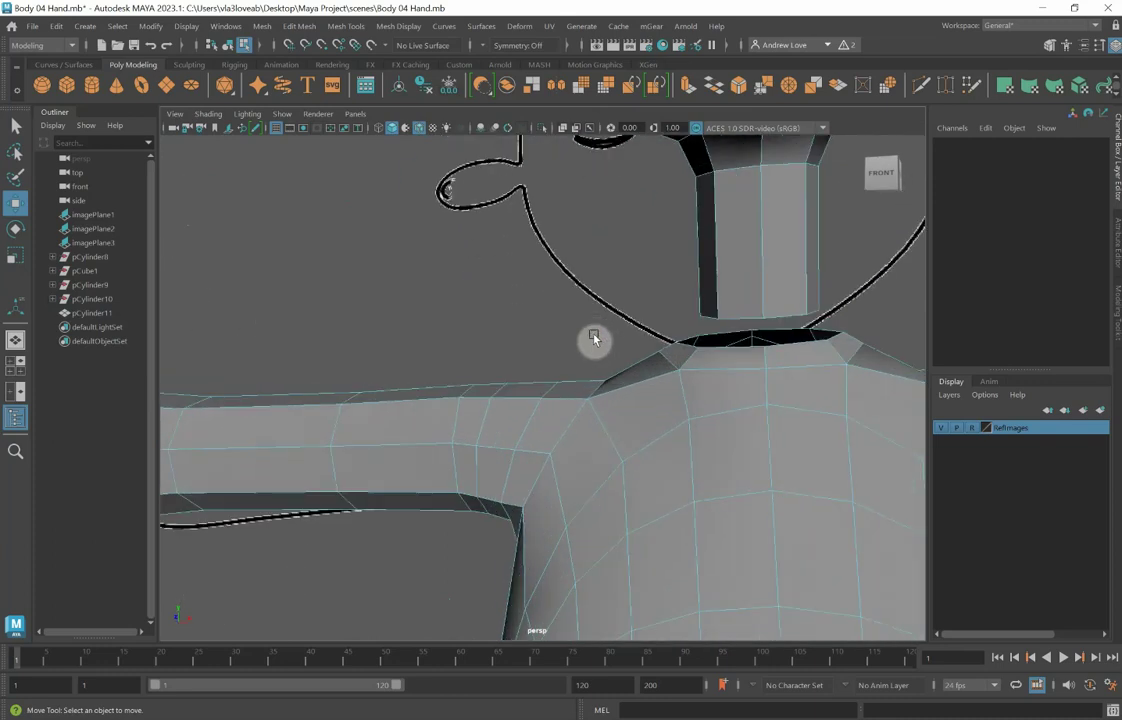
pyautogui.scroll(2, 490, 312)
pyautogui.keyDown('alt'); pyautogui.moveTo(551, 357); pyautogui.dragTo(576, 358); pyautogui.keyUp('alt')
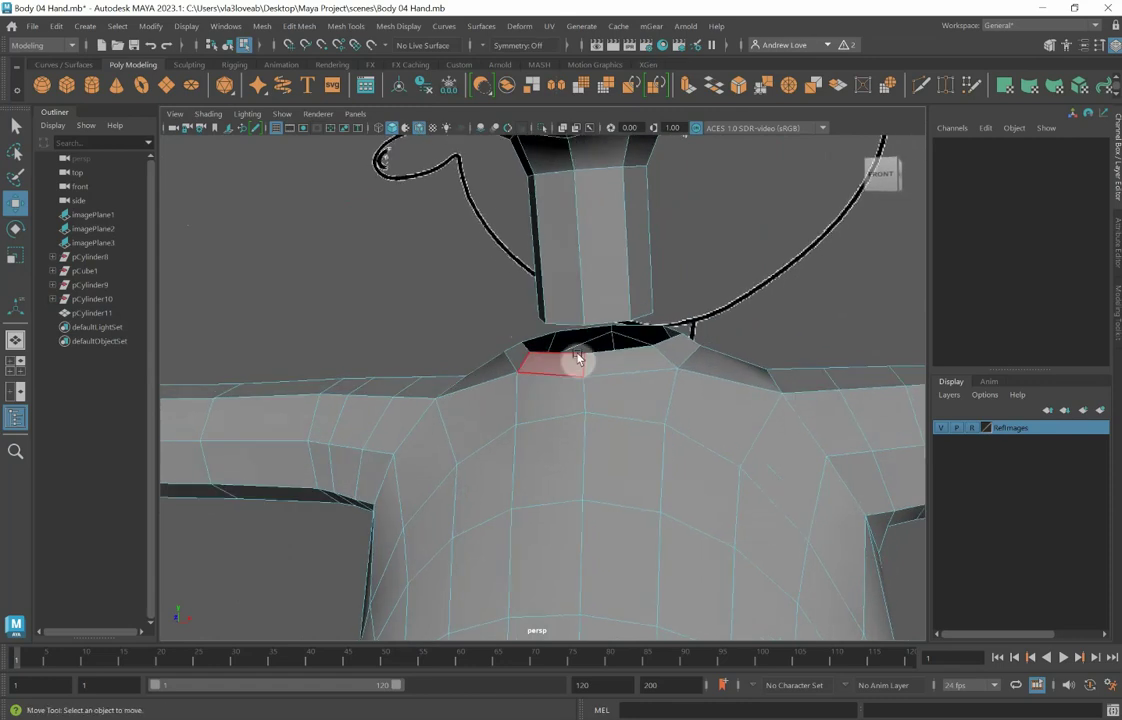
# Step: Select the collar opening's border edges and apply an edge Extrude to them
pyautogui.rightClick(607, 295)
pyautogui.click(606, 283)
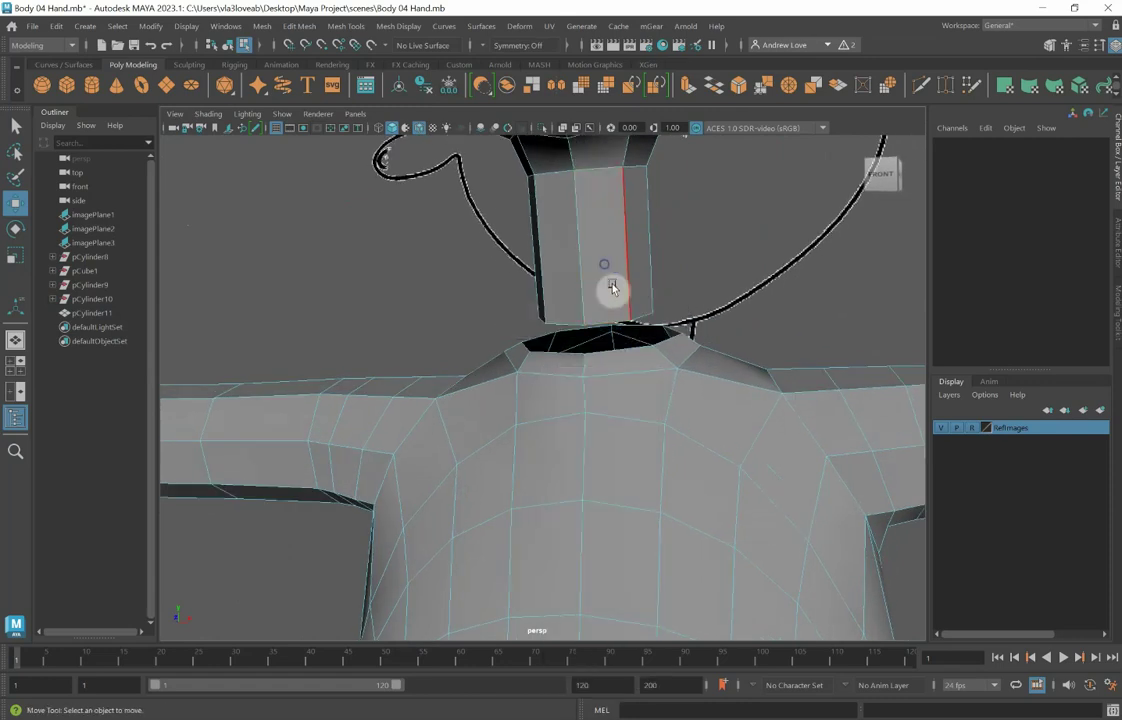
pyautogui.click(624, 357)
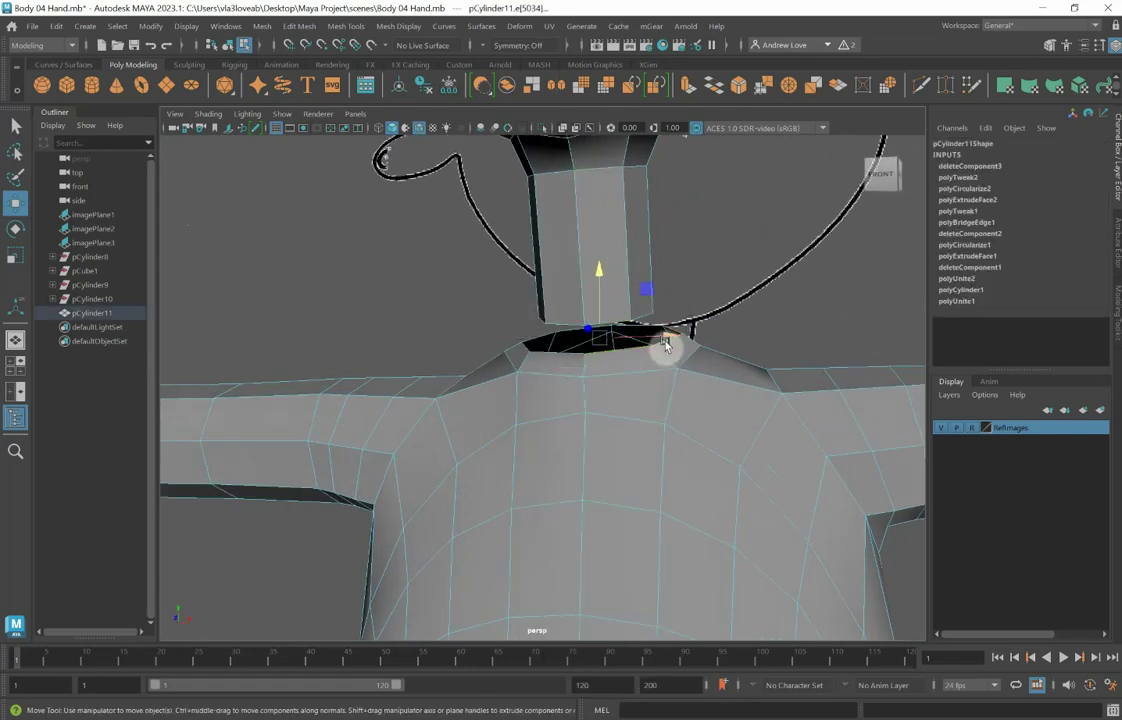
pyautogui.click(689, 92)
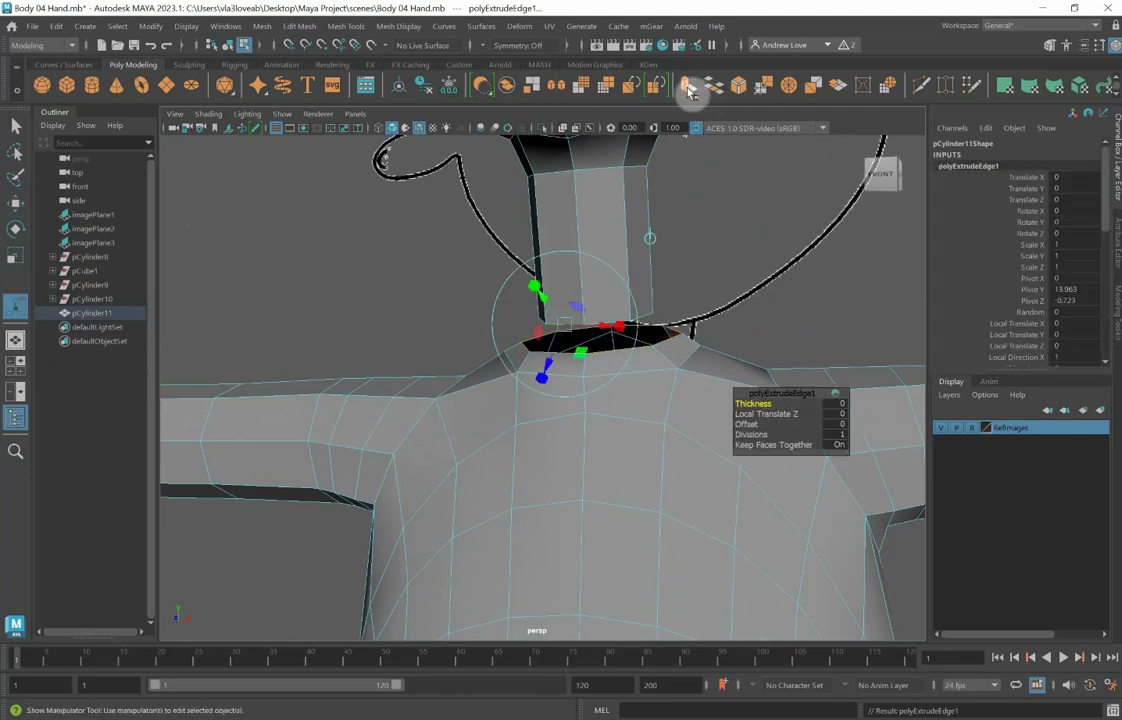
pyautogui.keyDown('alt'); pyautogui.moveTo(493, 308); pyautogui.dragTo(455, 309); pyautogui.keyUp('alt')
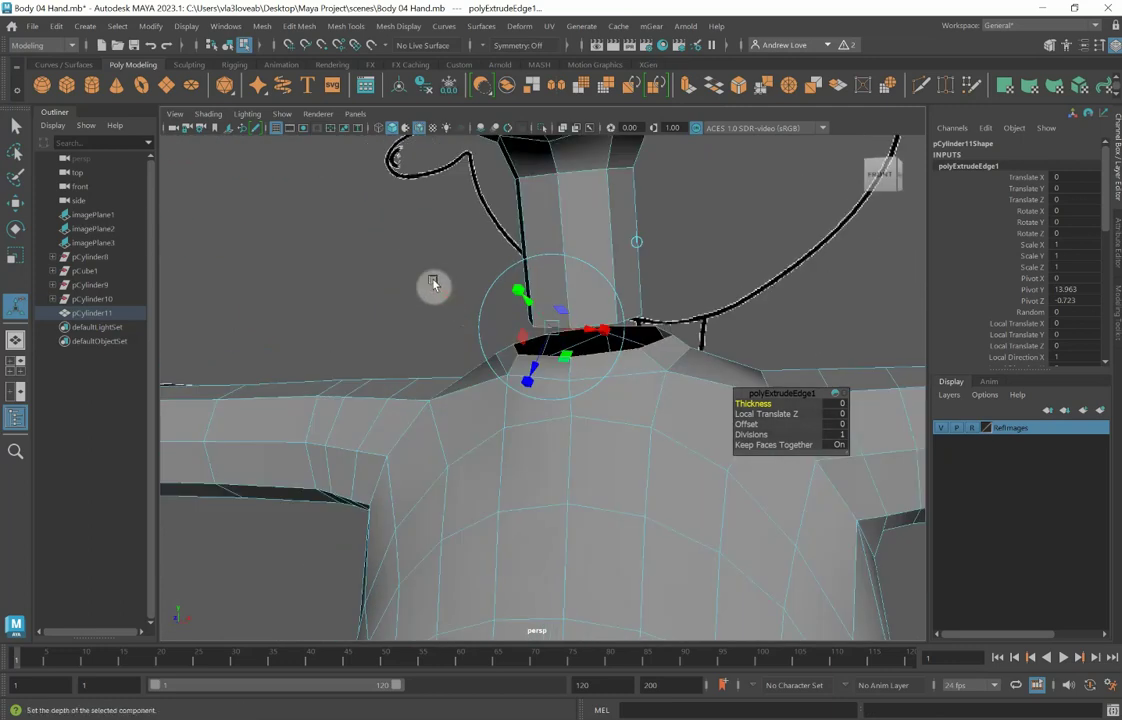
pyautogui.click(433, 284)
# Step: Bridge the collar opening's edge loop to the neck's bottom edge loop with 0 divisions
pyautogui.click(606, 356)
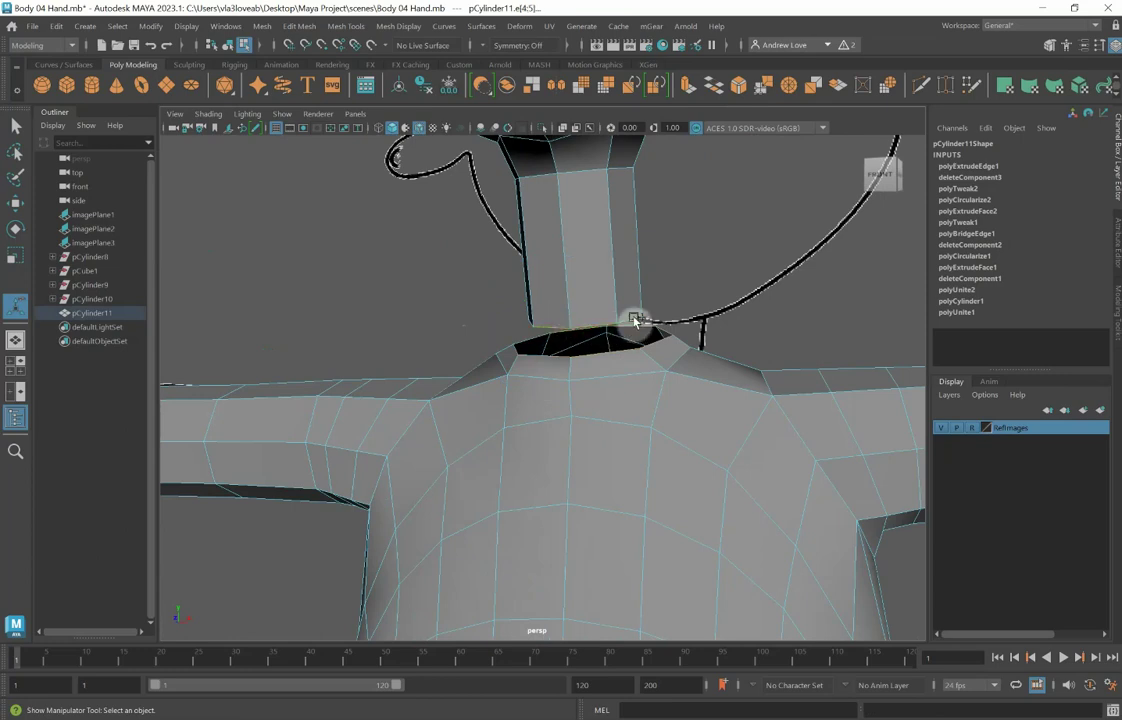
pyautogui.keyDown('shift'); pyautogui.click(634, 319); pyautogui.keyUp('shift')
pyautogui.keyDown('alt'); pyautogui.moveTo(494, 339); pyautogui.dragTo(493, 297); pyautogui.keyUp('alt')
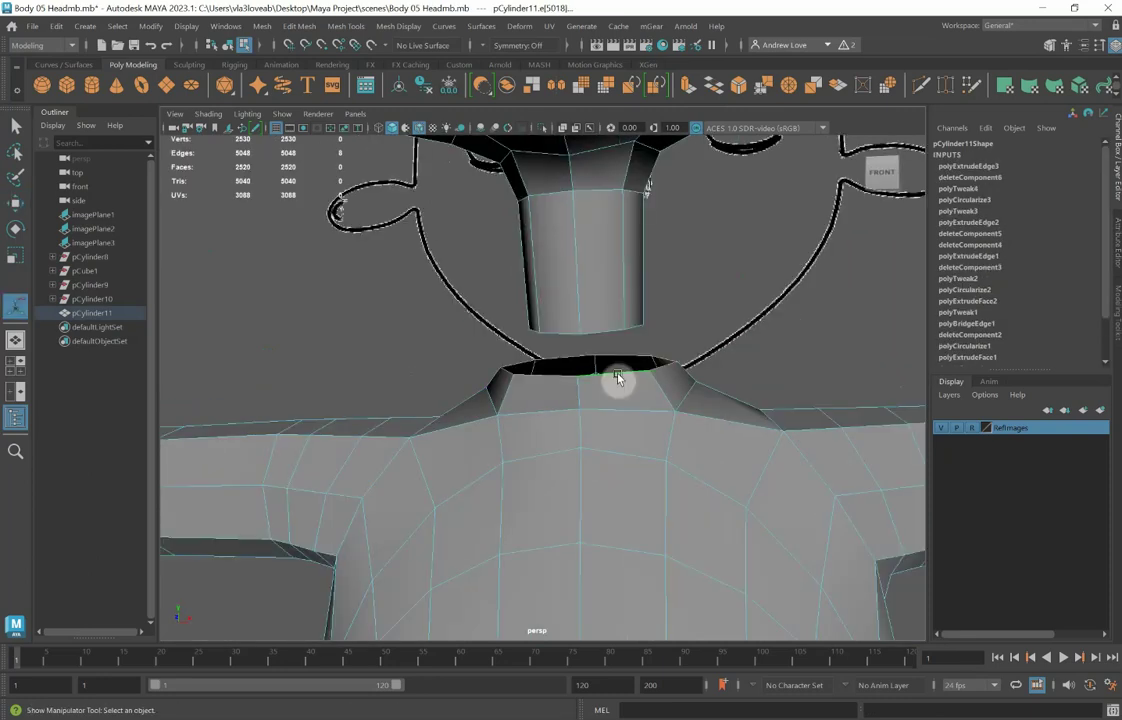
pyautogui.keyDown('shift'); pyautogui.doubleClick(609, 338); pyautogui.keyUp('shift')
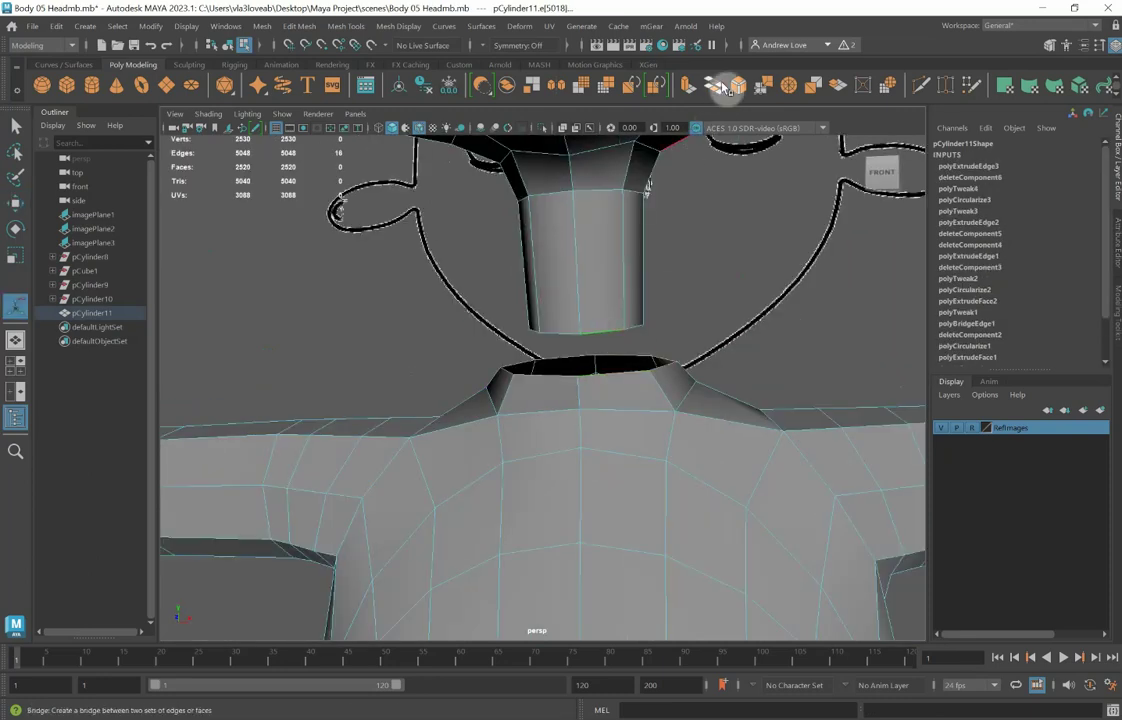
pyautogui.click(718, 88)
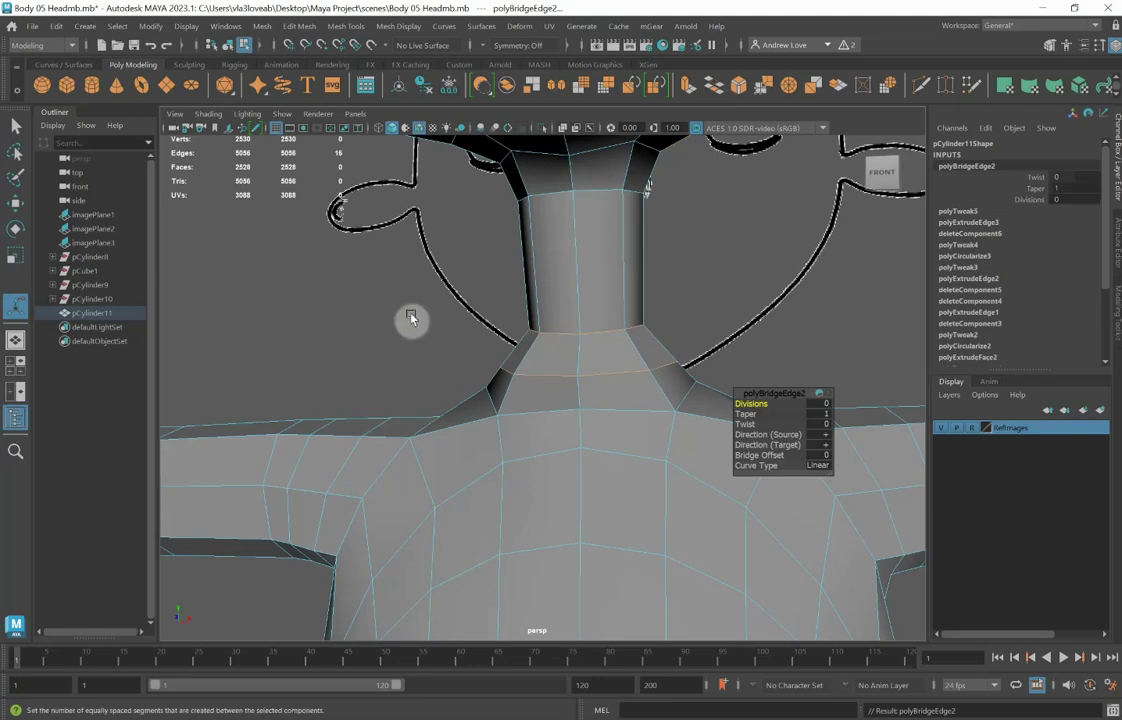
# Step: Insert an edge loop around the middle of the bridged neck section with Multi-Cut
pyautogui.click(922, 88)
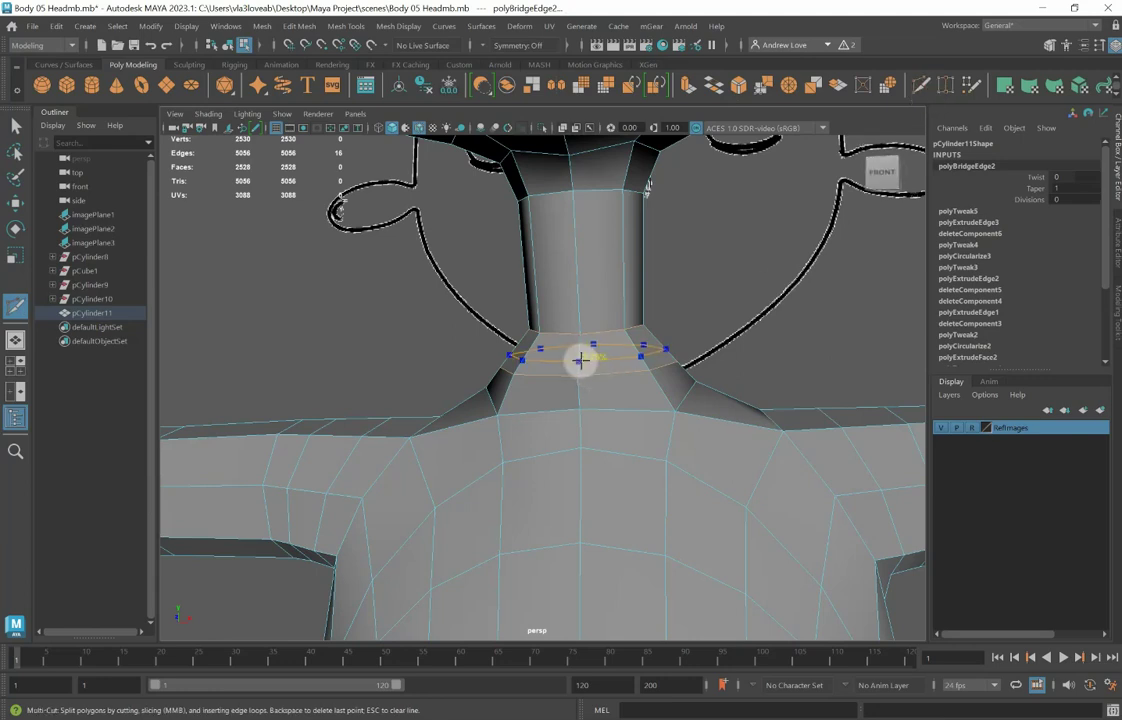
pyautogui.keyDown('ctrl'); pyautogui.moveTo(580, 360); pyautogui.dragTo(580, 353); pyautogui.keyUp('ctrl')
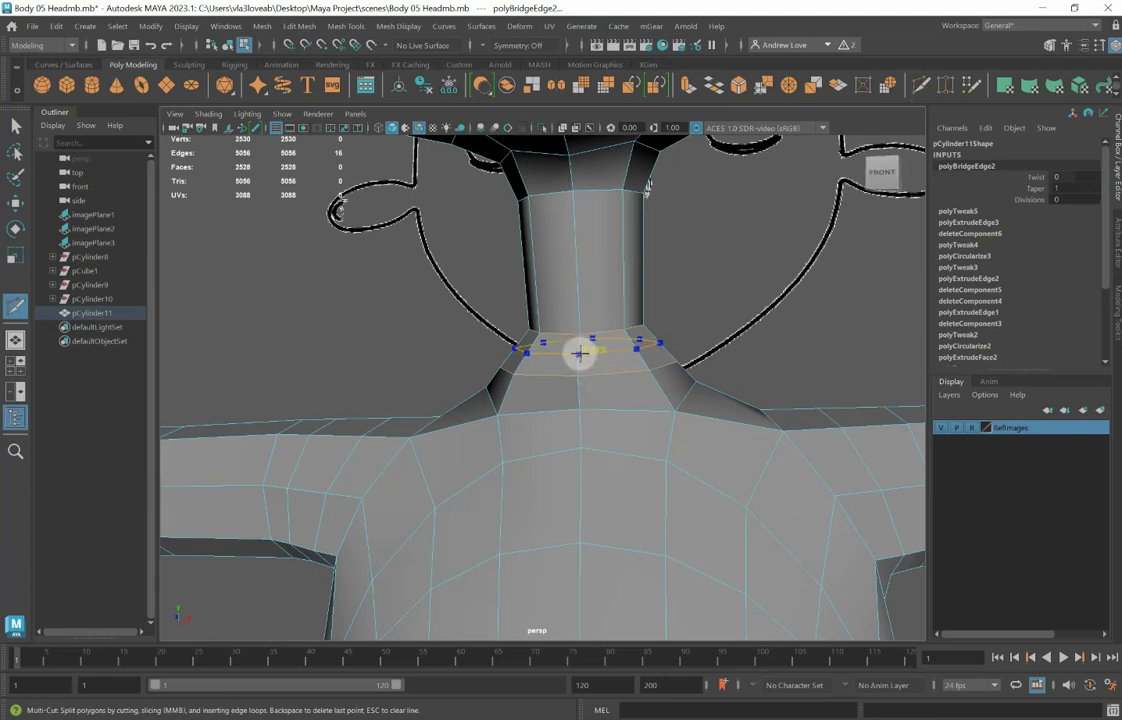
pyautogui.keyDown('ctrl'); pyautogui.moveTo(580, 353); pyautogui.dragTo(581, 352); pyautogui.keyUp('ctrl')
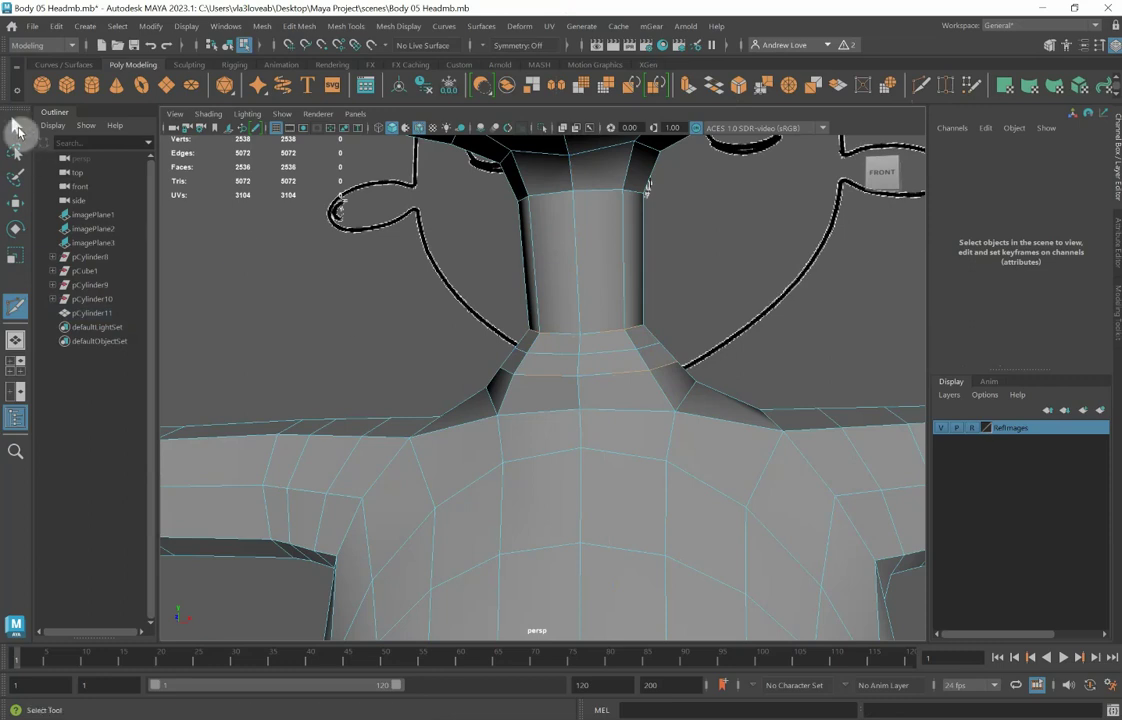
# Step: Select the new edge loop at the base of the neck and scale it inward
pyautogui.click(17, 130)
pyautogui.click(566, 363)
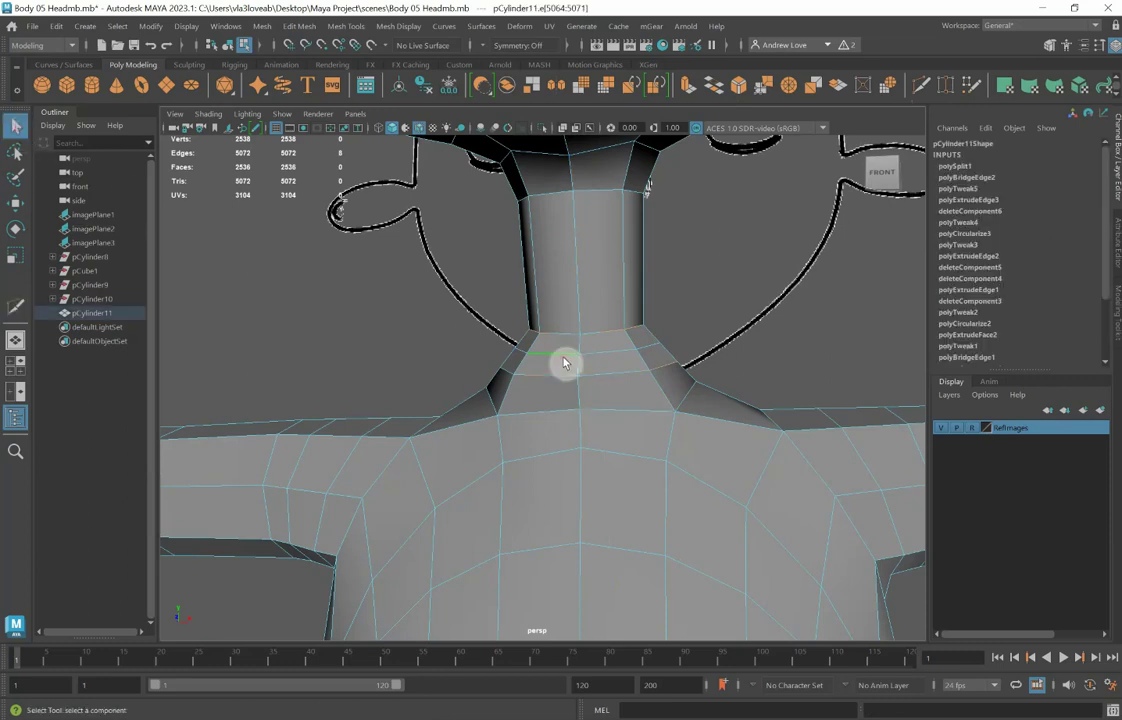
pyautogui.press('r')
pyautogui.moveTo(591, 353); pyautogui.dragTo(567, 350)
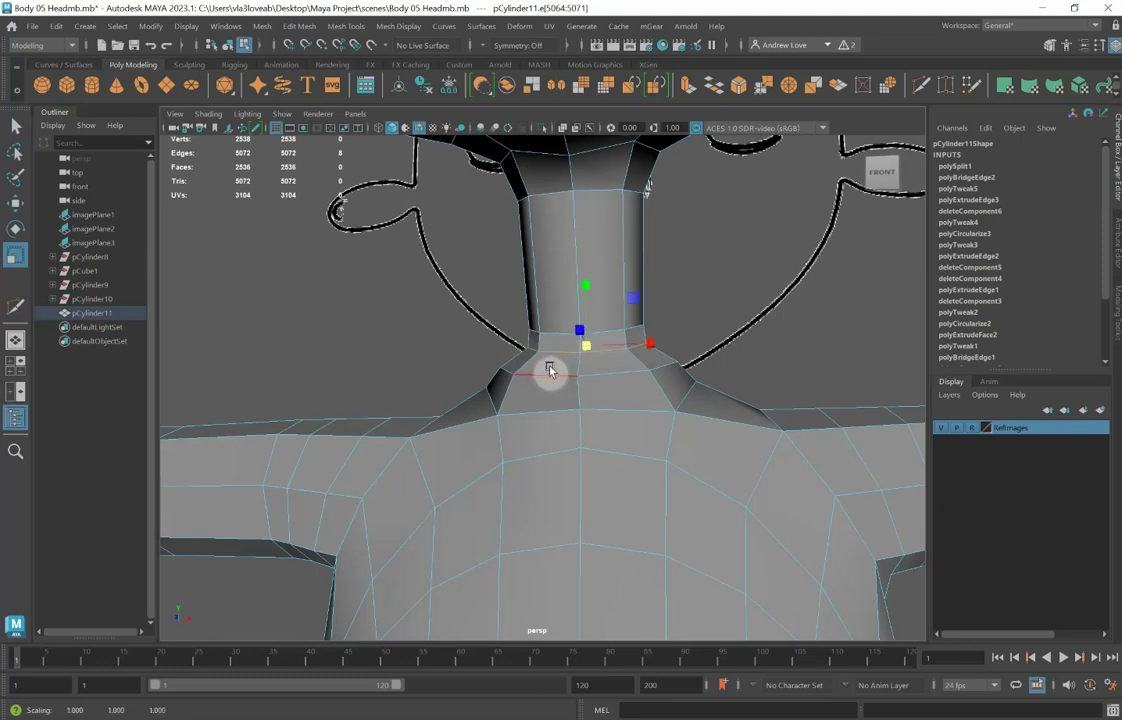
# Step: Select the complete ring of faces around the base of the neck, just below the narrow edge loop
pyautogui.moveTo(550, 370); pyautogui.dragTo(551, 369, button='right')
pyautogui.click(553, 369)
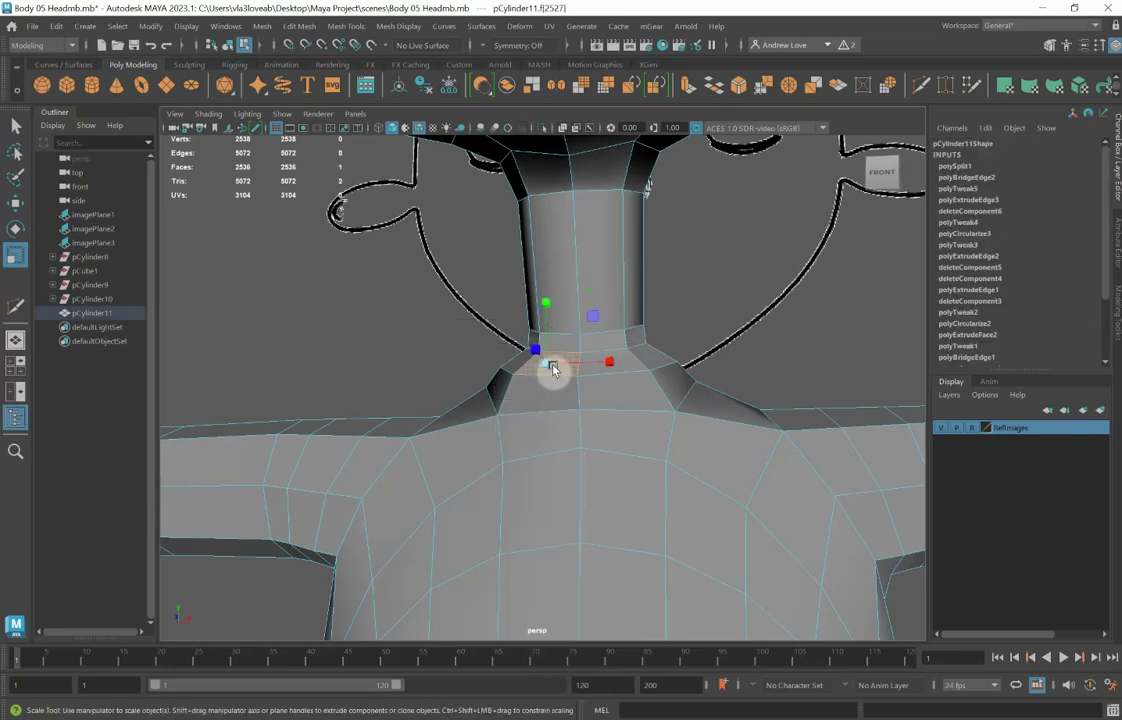
pyautogui.keyDown('shift'); pyautogui.click(635, 365); pyautogui.keyUp('shift')
pyautogui.keyDown('shift'); pyautogui.click(644, 362); pyautogui.keyUp('shift')
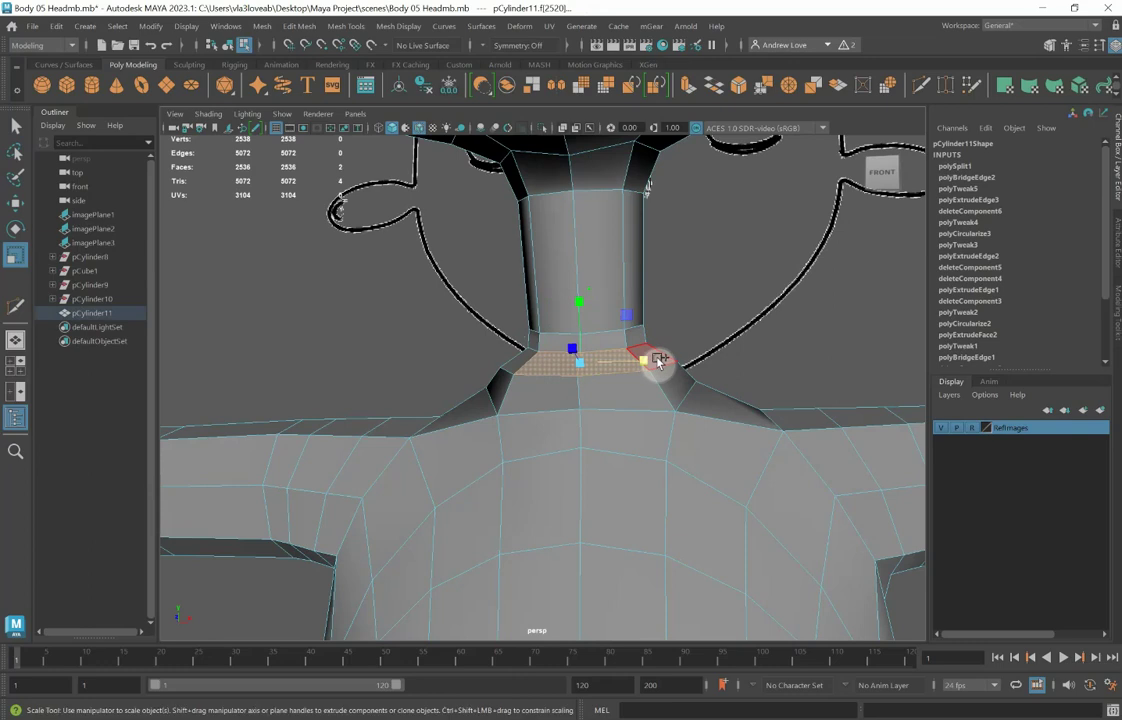
pyautogui.keyDown('shift'); pyautogui.click(659, 361); pyautogui.keyUp('shift')
pyautogui.keyDown('shift'); pyautogui.click(527, 357); pyautogui.keyUp('shift')
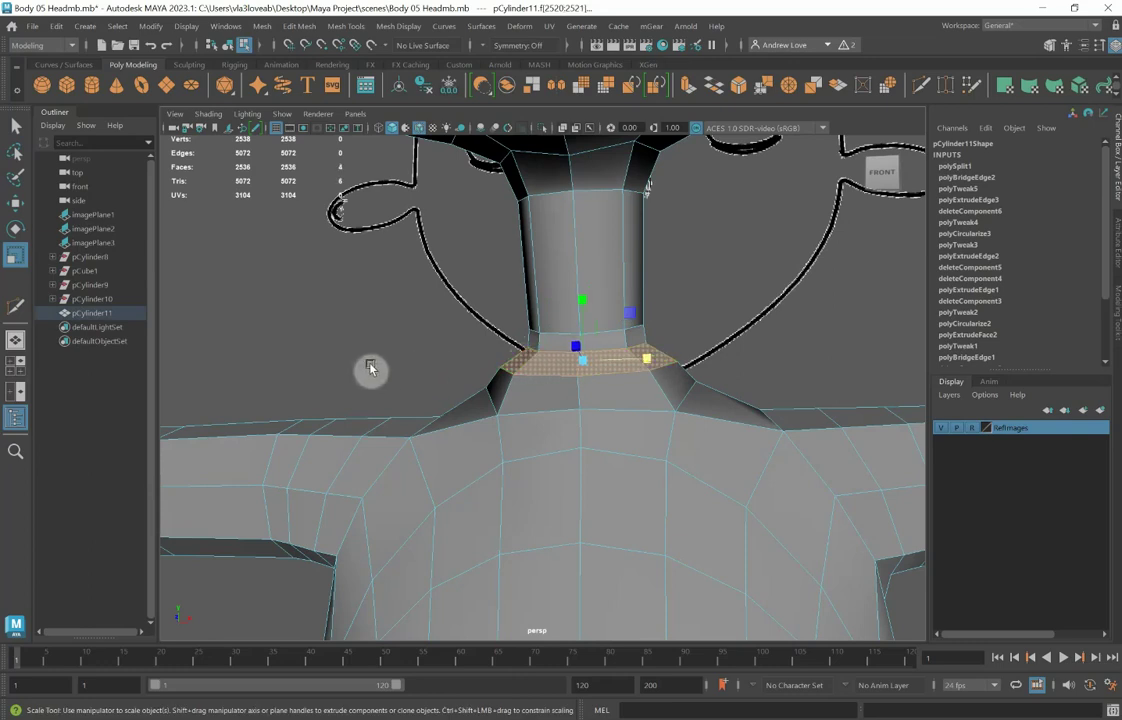
pyautogui.press('f')
pyautogui.keyDown('alt'); pyautogui.moveTo(318, 401); pyautogui.dragTo(410, 432); pyautogui.keyUp('alt')
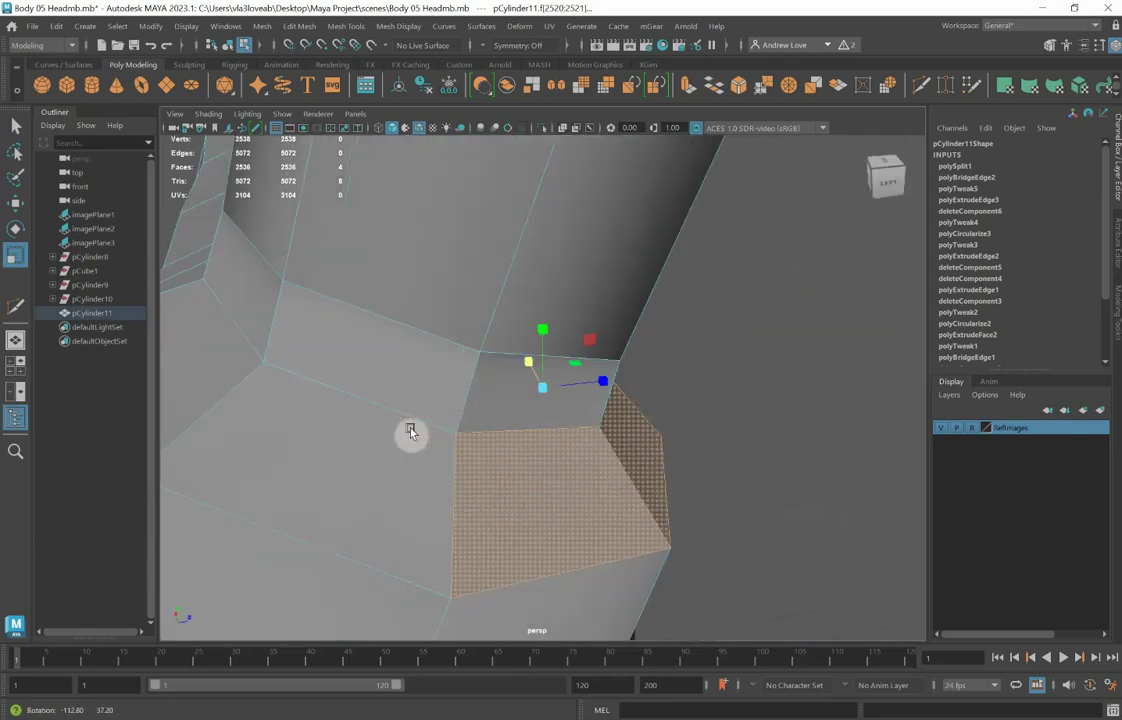
pyautogui.scroll(-5, 410, 432)
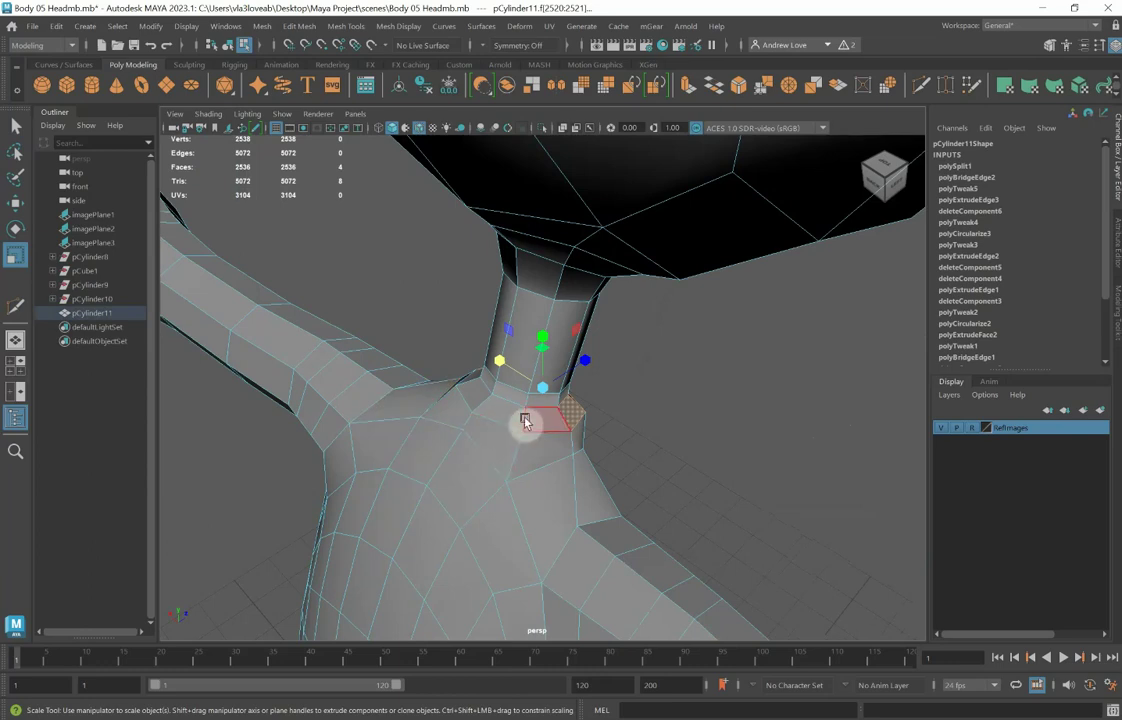
pyautogui.keyDown('shift'); pyautogui.click(537, 425); pyautogui.keyUp('shift')
pyautogui.keyDown('shift'); pyautogui.click(491, 411); pyautogui.keyUp('shift')
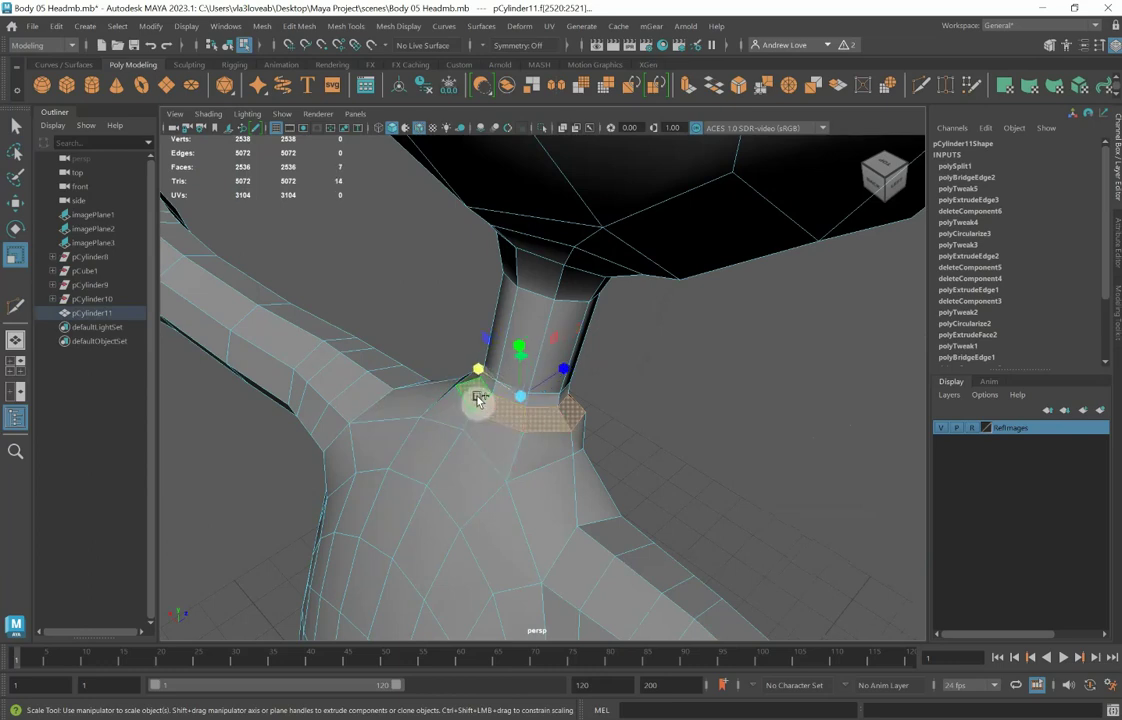
pyautogui.keyDown('alt'); pyautogui.moveTo(270, 478); pyautogui.dragTo(446, 481); pyautogui.keyUp('alt')
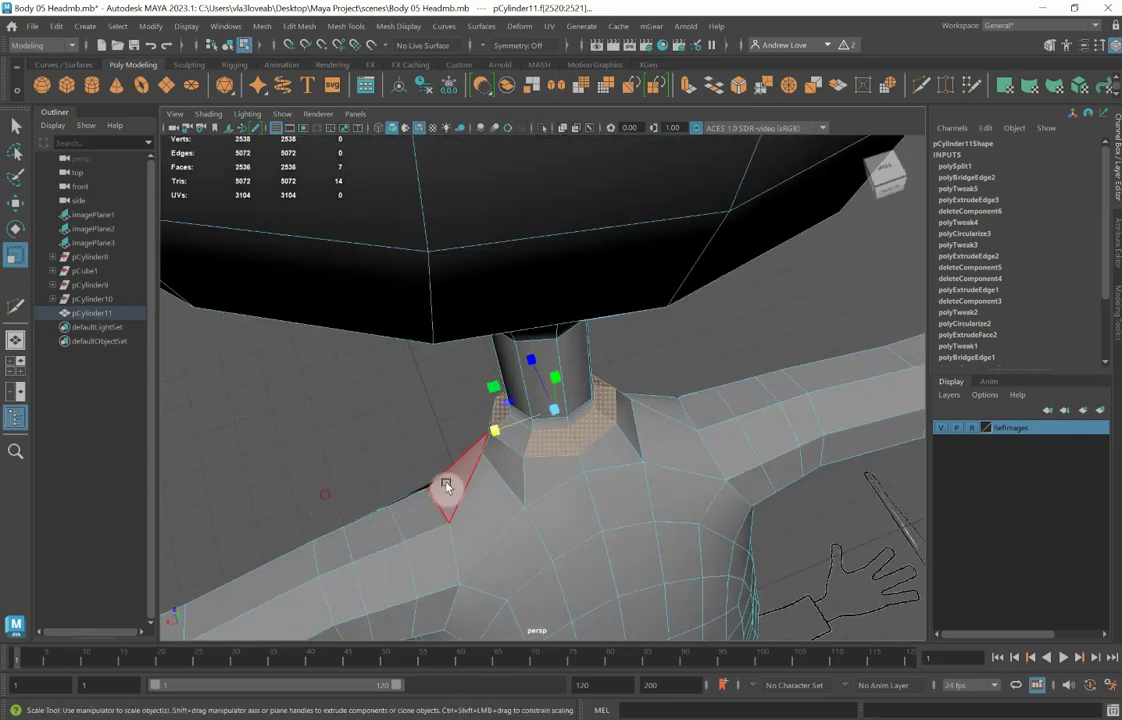
pyautogui.keyDown('shift'); pyautogui.click(508, 455); pyautogui.keyUp('shift')
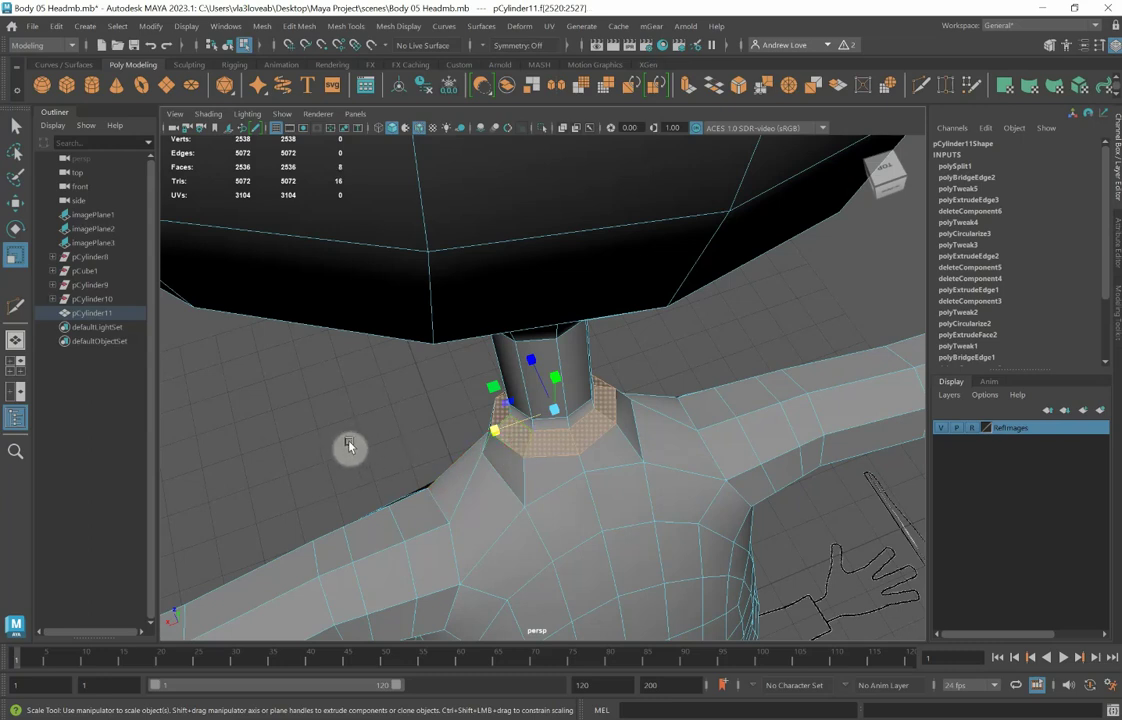
# Step: Extrude the selected ring of faces outward with a Local Translate Z of 0.201 and scale the extruded ring slightly
pyautogui.keyDown('alt'); pyautogui.moveTo(314, 443); pyautogui.dragTo(388, 406); pyautogui.keyUp('alt')
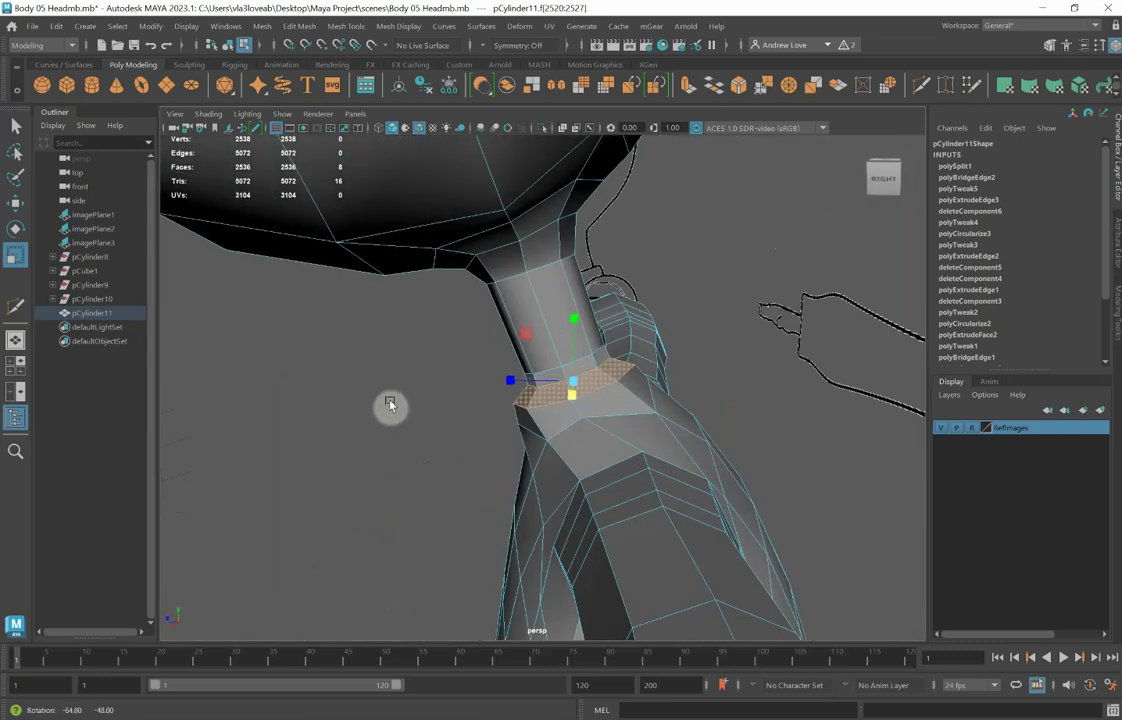
pyautogui.click(688, 88)
pyautogui.click(490, 377)
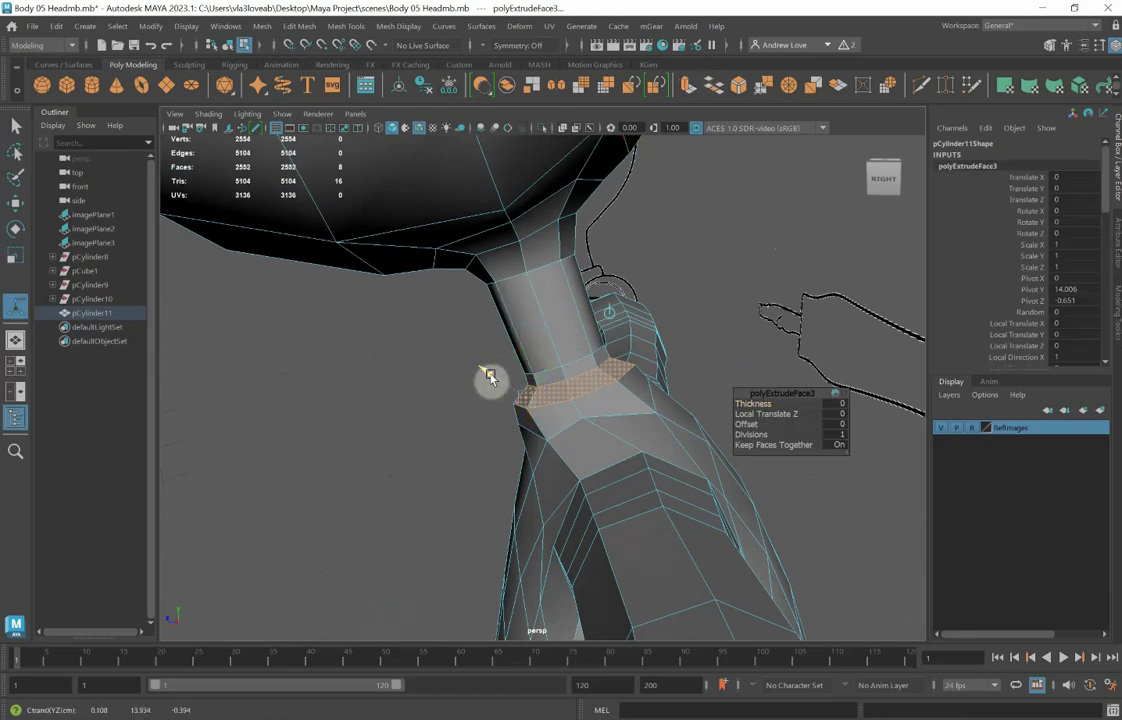
pyautogui.moveTo(490, 377); pyautogui.dragTo(466, 349)
pyautogui.press('r')
pyautogui.moveTo(563, 360); pyautogui.dragTo(548, 345)
# Step: In the side view, select the edge loop below the extruded collar and move it down along the Y axis
pyautogui.press('space')
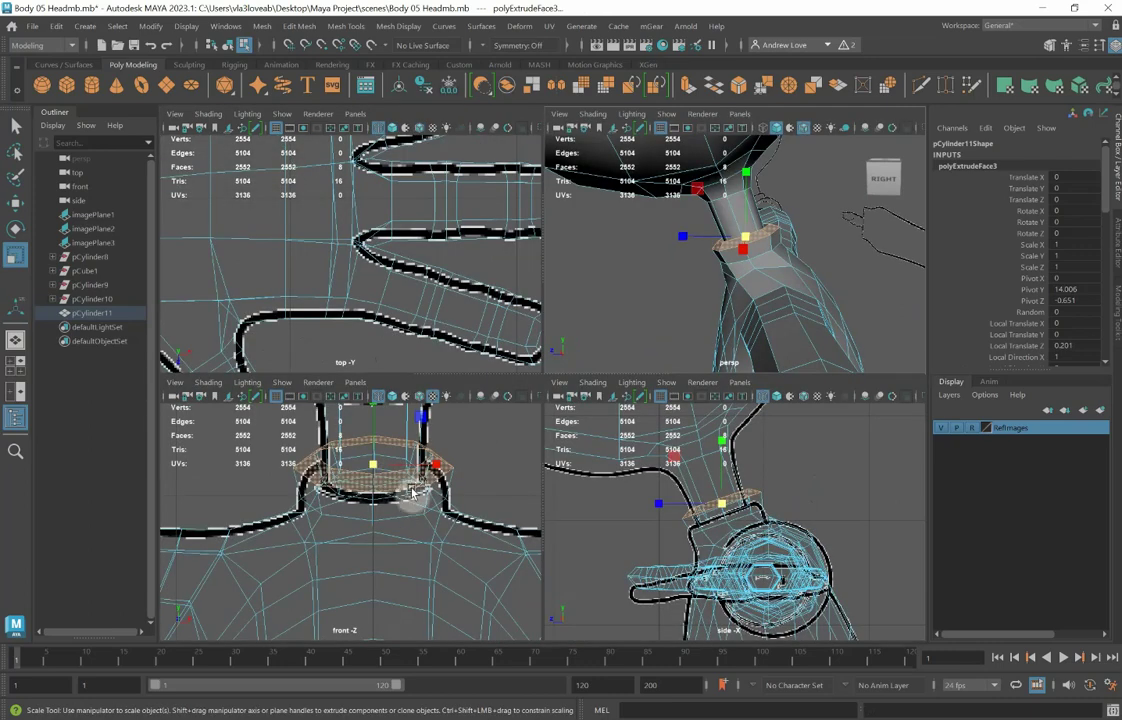
pyautogui.press('space')
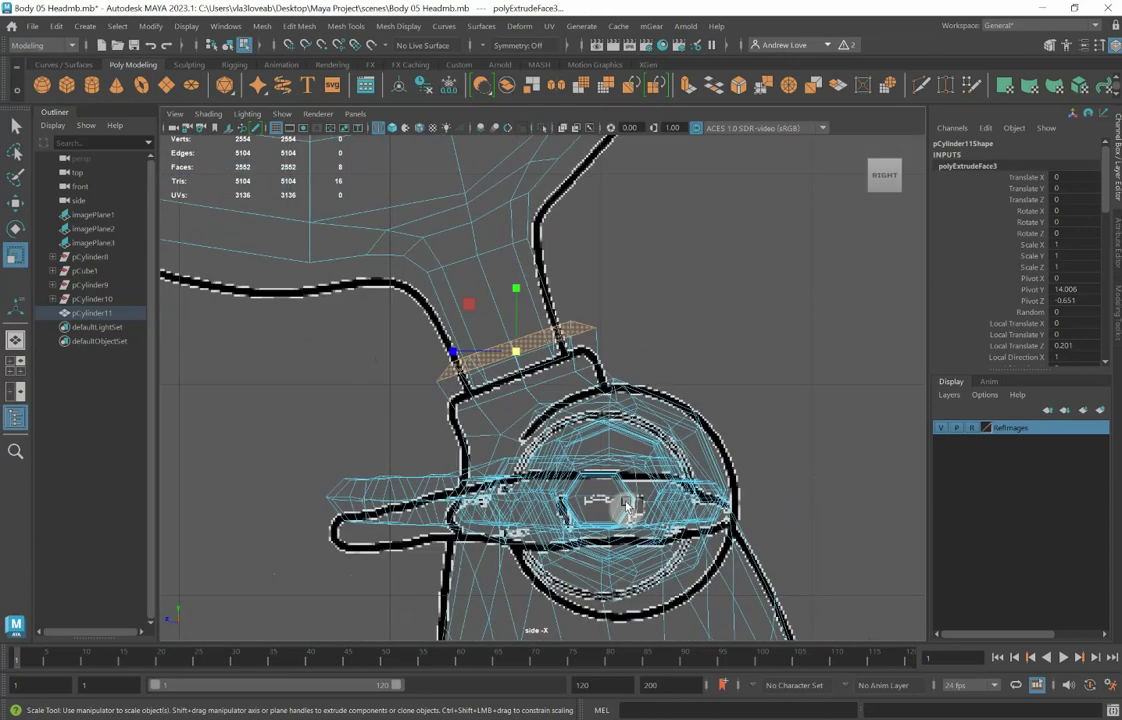
pyautogui.scroll(1, 537, 414)
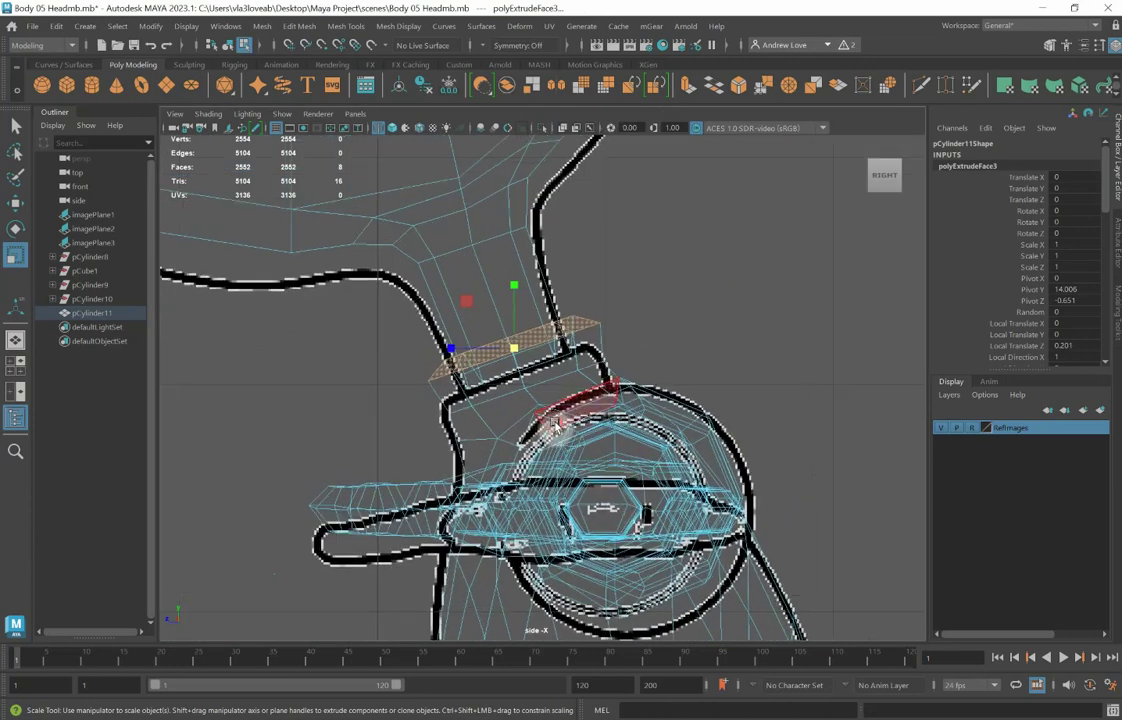
pyautogui.moveTo(513, 392); pyautogui.dragTo(506, 292, button='right')
pyautogui.click(507, 397)
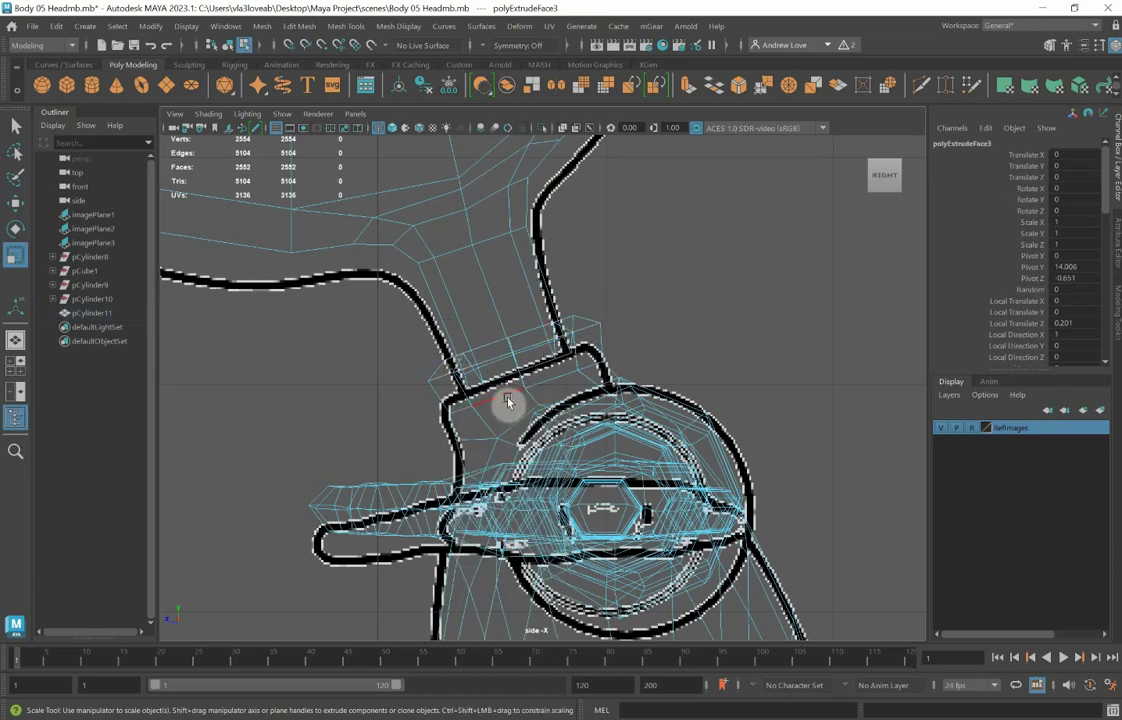
pyautogui.press('w')
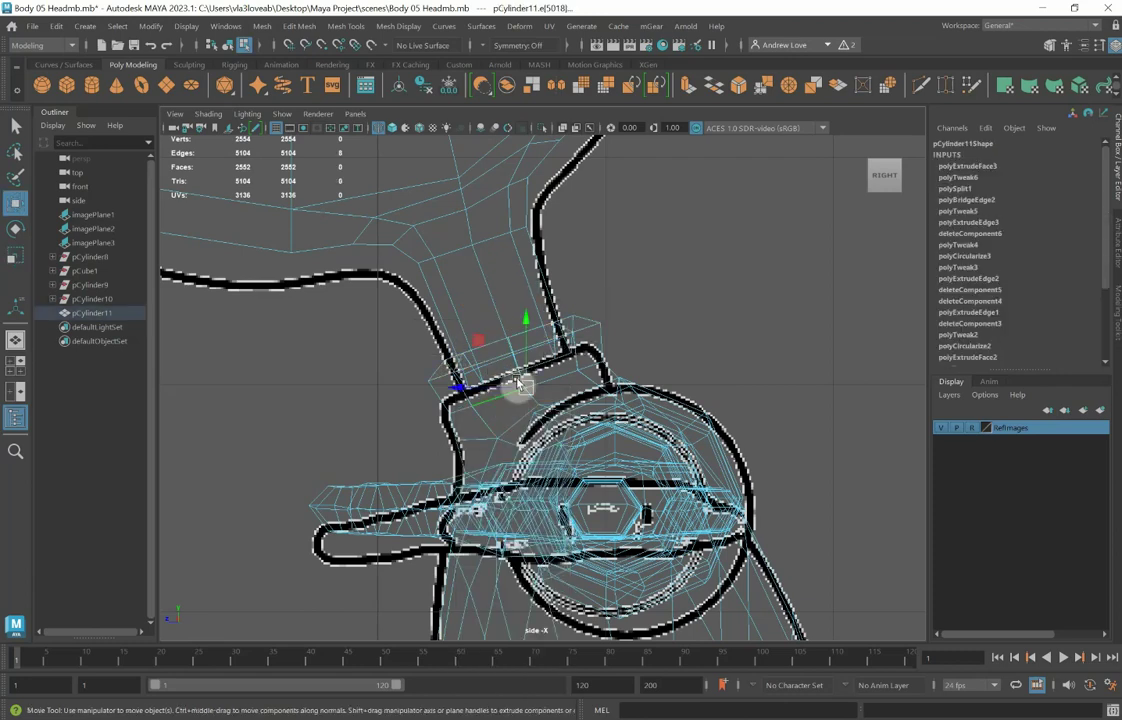
pyautogui.moveTo(526, 331); pyautogui.dragTo(530, 351)
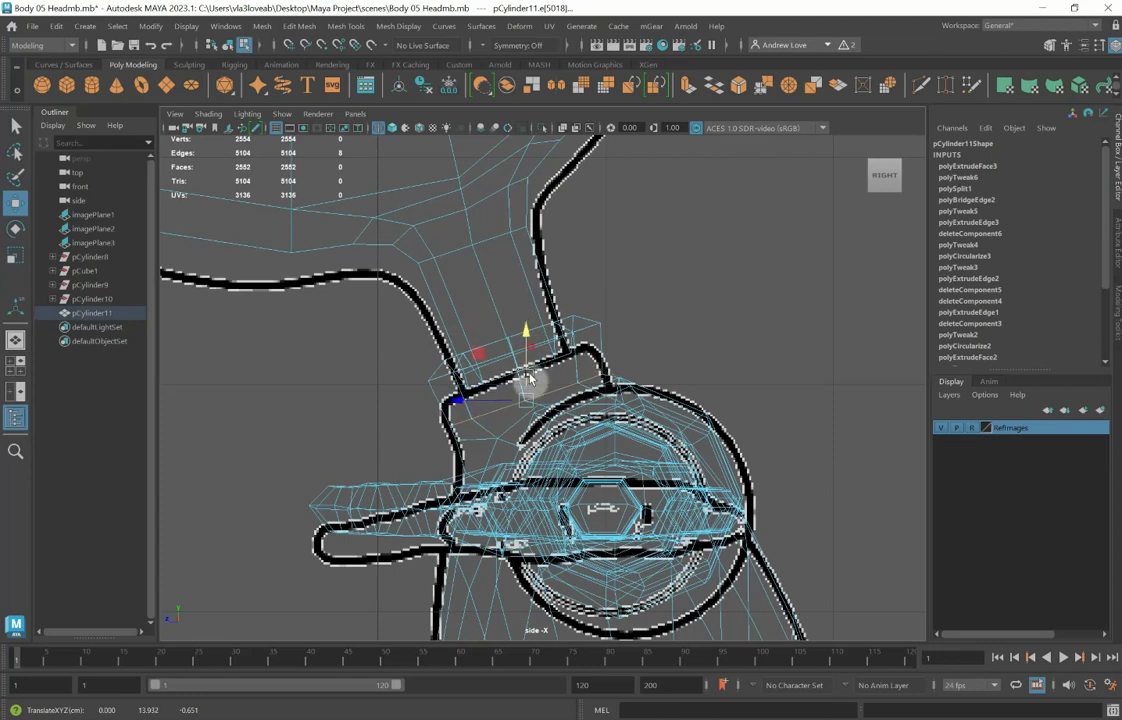
# Step: Lower the collar's outer and upper edge loops to the side reference outline and sink the neck's inner base loop into the collar
pyautogui.doubleClick(446, 381)
pyautogui.moveTo(516, 353); pyautogui.dragTo(520, 380)
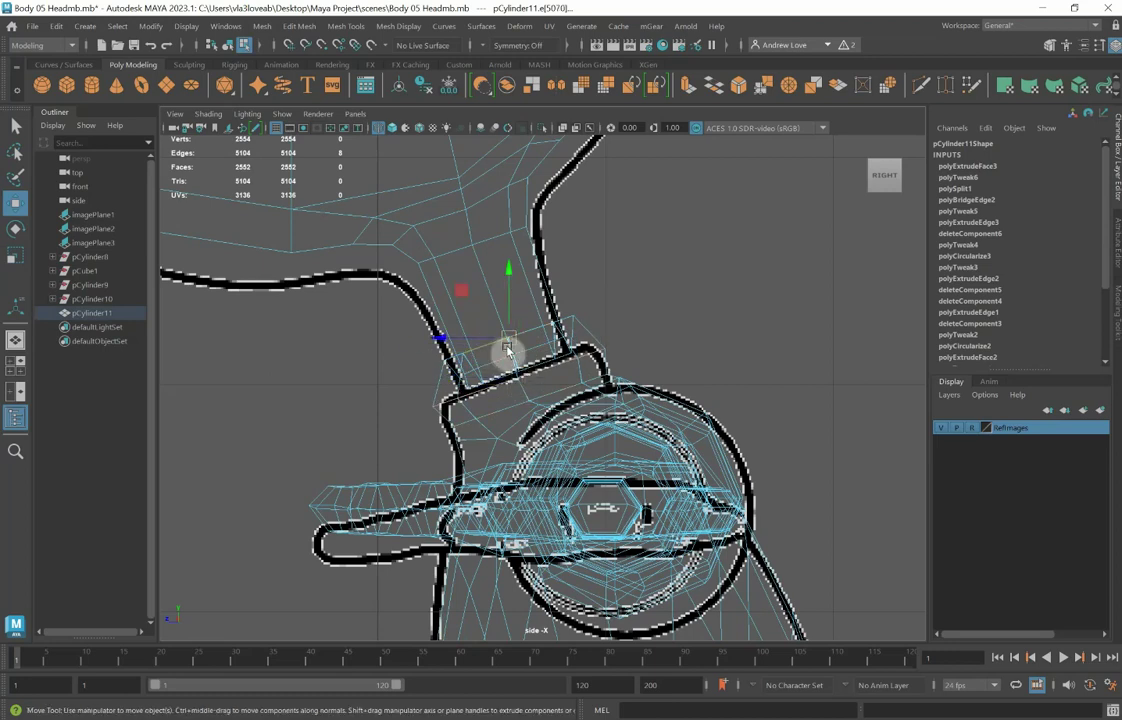
pyautogui.click(509, 355)
pyautogui.moveTo(510, 356); pyautogui.dragTo(519, 373)
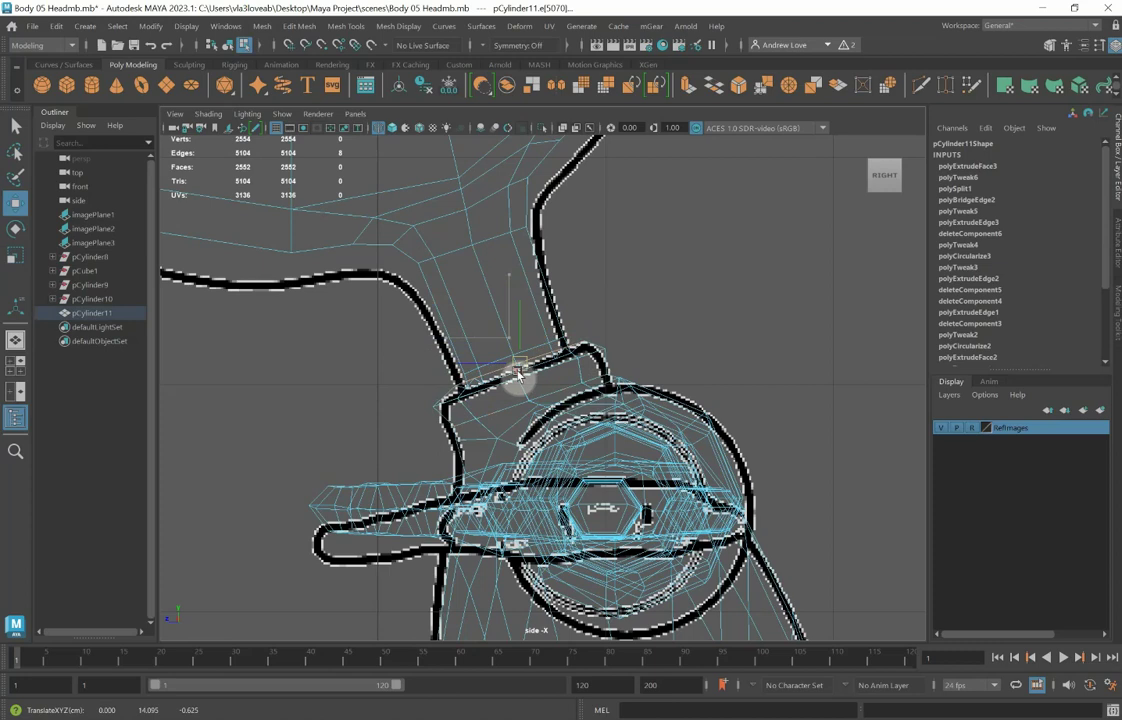
pyautogui.doubleClick(497, 380)
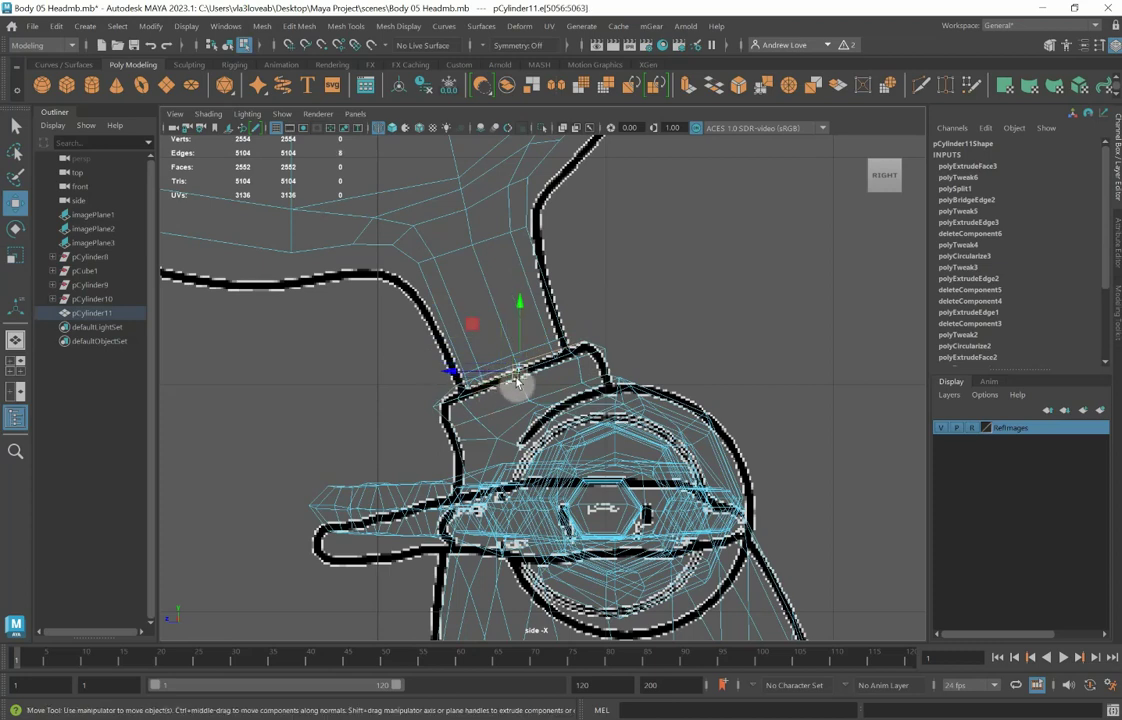
pyautogui.moveTo(517, 378); pyautogui.dragTo(523, 406)
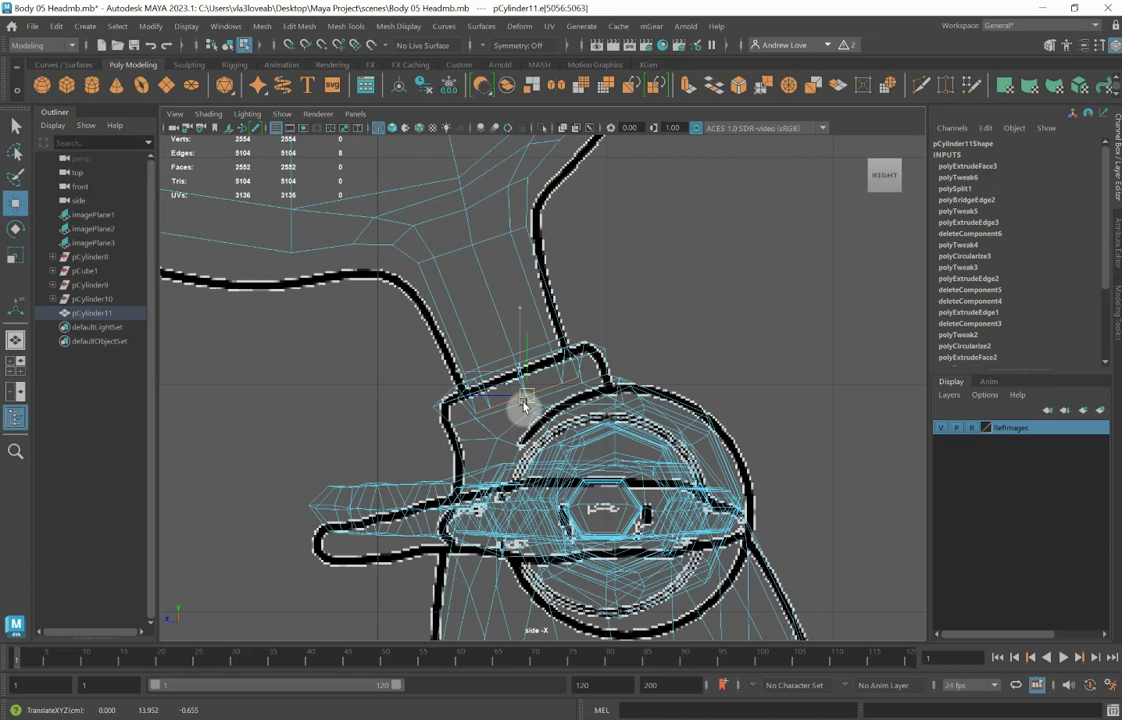
# Step: In the perspective view, move the front centre vertex below the collar slightly backward along the Z axis
pyautogui.press('space')
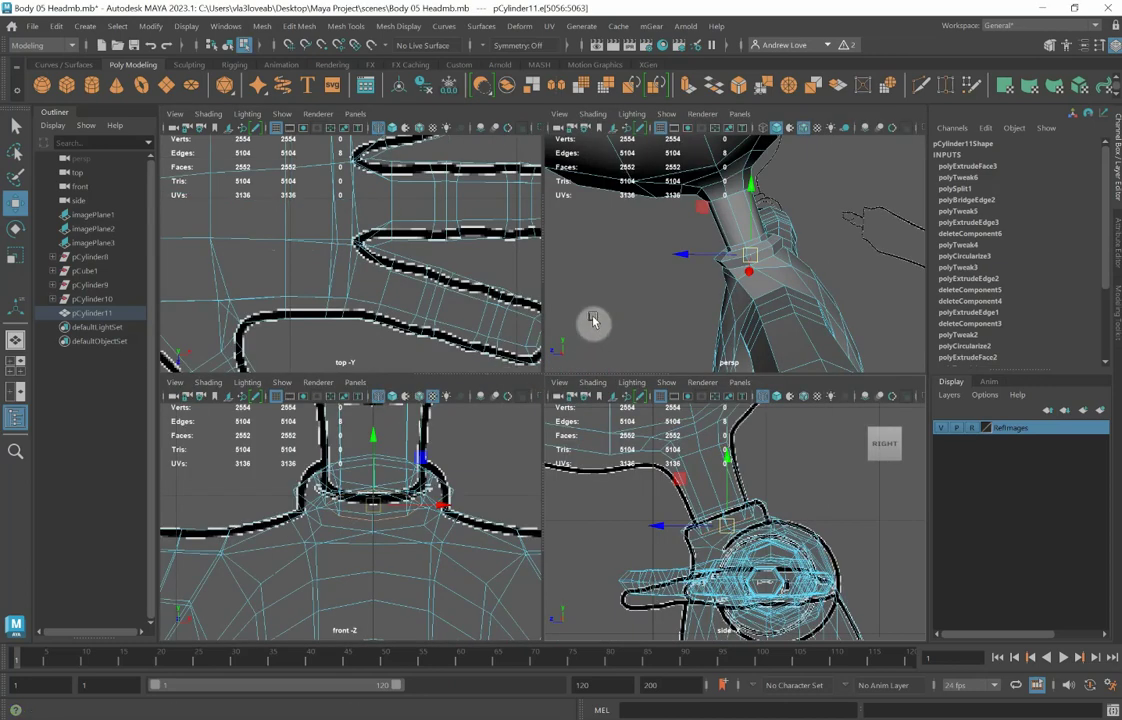
pyautogui.press('space')
pyautogui.keyDown('alt'); pyautogui.moveTo(401, 446); pyautogui.dragTo(568, 451); pyautogui.keyUp('alt')
pyautogui.rightClick(568, 451)
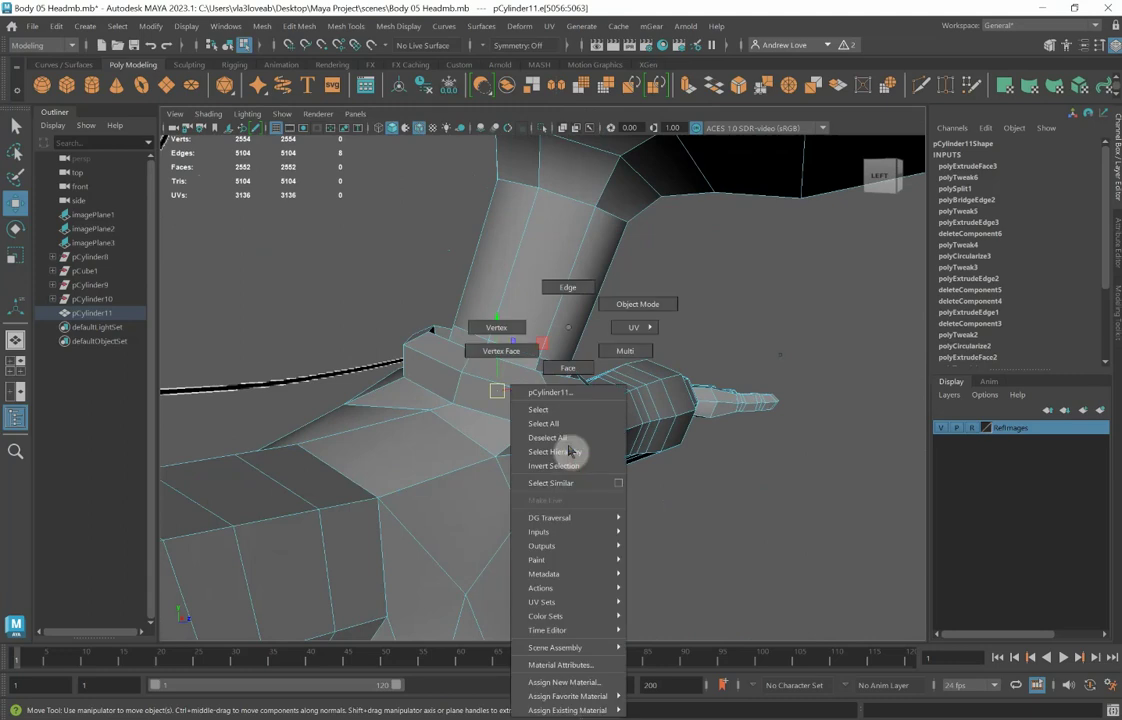
pyautogui.click(496, 327)
pyautogui.click(574, 447)
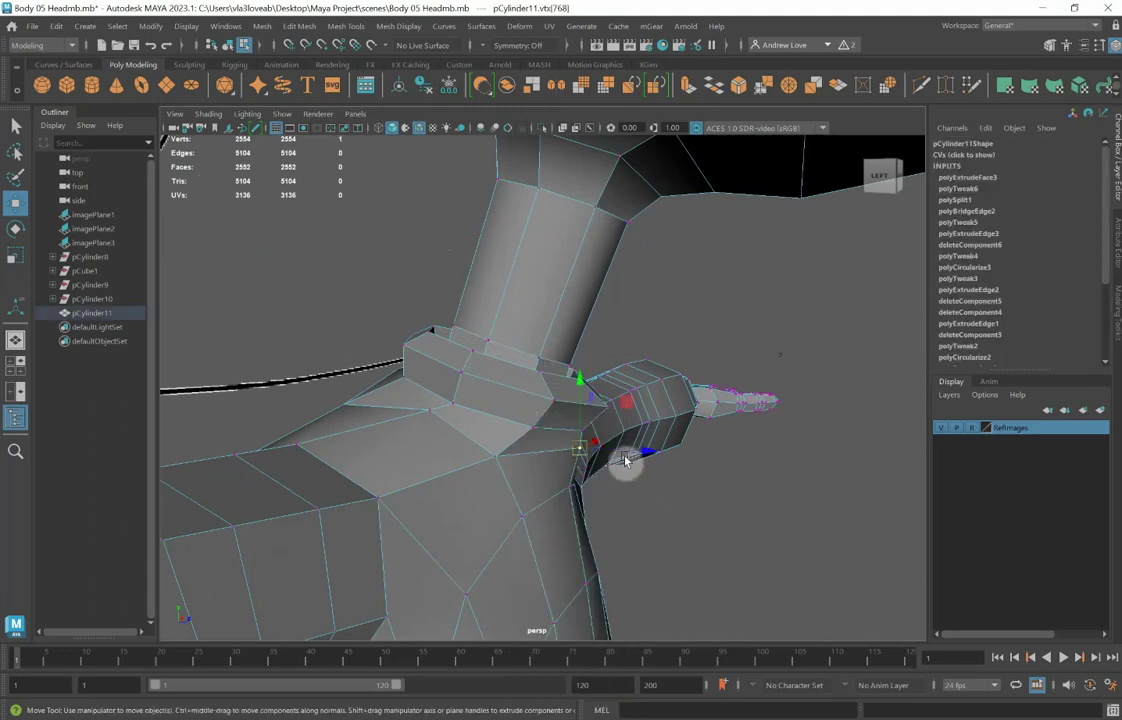
pyautogui.moveTo(624, 459); pyautogui.dragTo(628, 457)
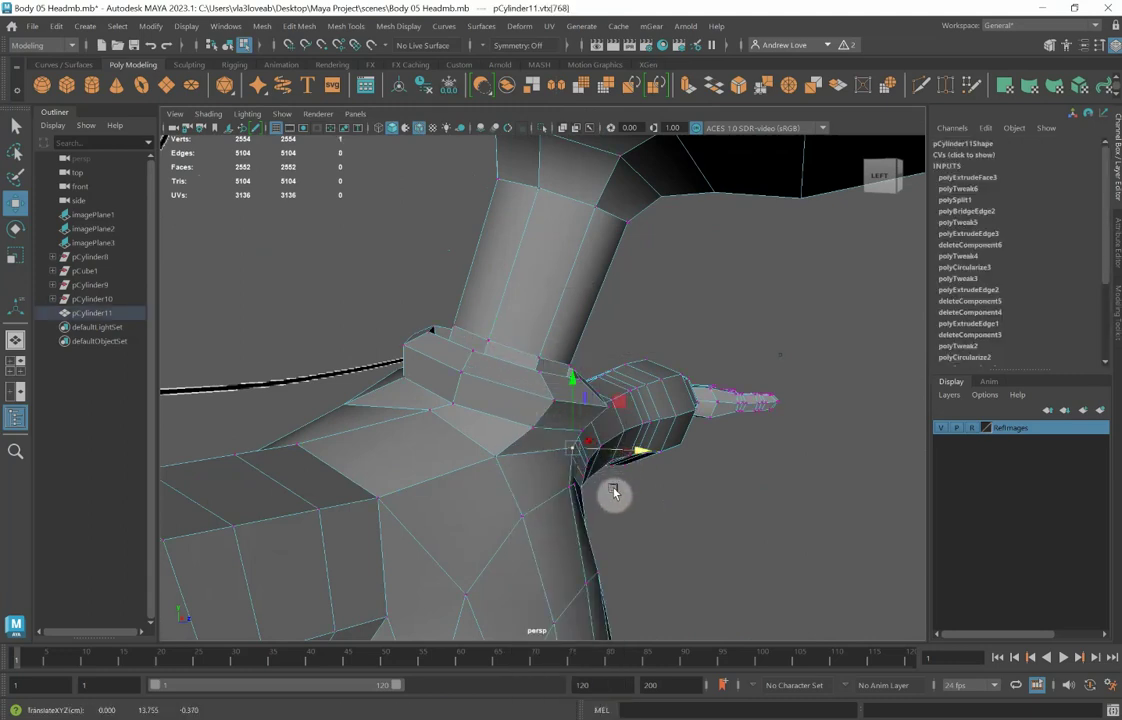
# Step: Turn on Object X symmetry and move the vertex below the side of the collar slightly down and back
pyautogui.keyDown('alt'); pyautogui.moveTo(551, 518); pyautogui.dragTo(604, 531); pyautogui.keyUp('alt')
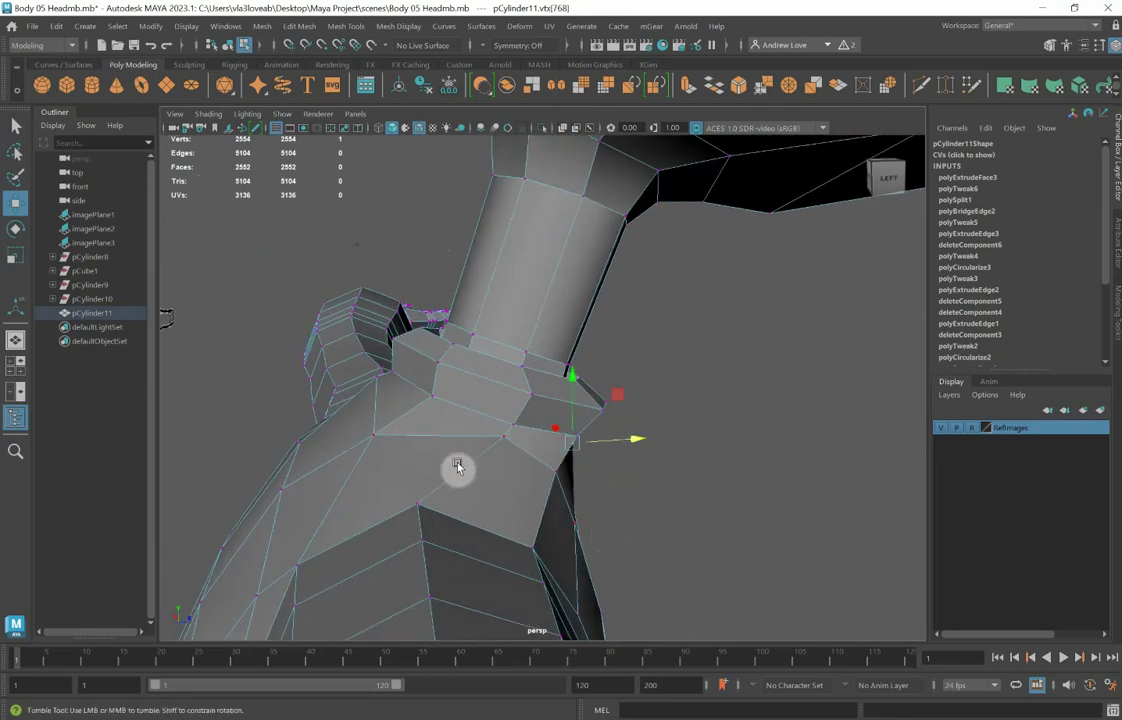
pyautogui.keyDown('alt'); pyautogui.moveTo(457, 464); pyautogui.dragTo(454, 460); pyautogui.keyUp('alt')
pyautogui.scroll(-2, 454, 457)
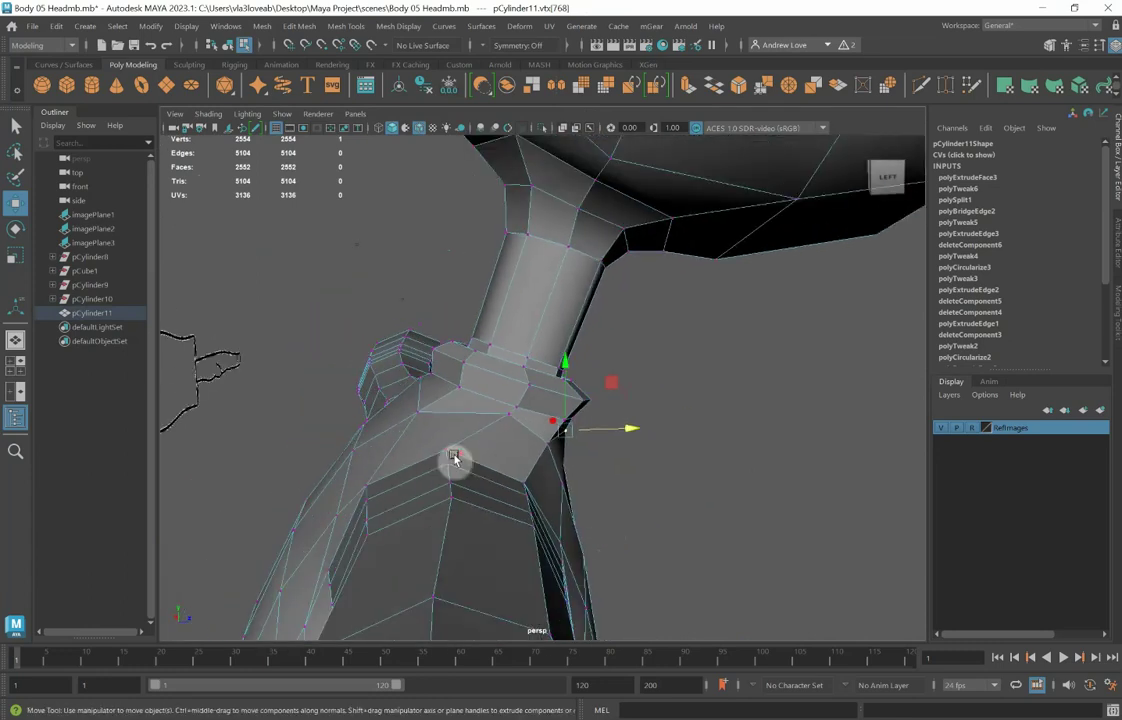
pyautogui.click(444, 452)
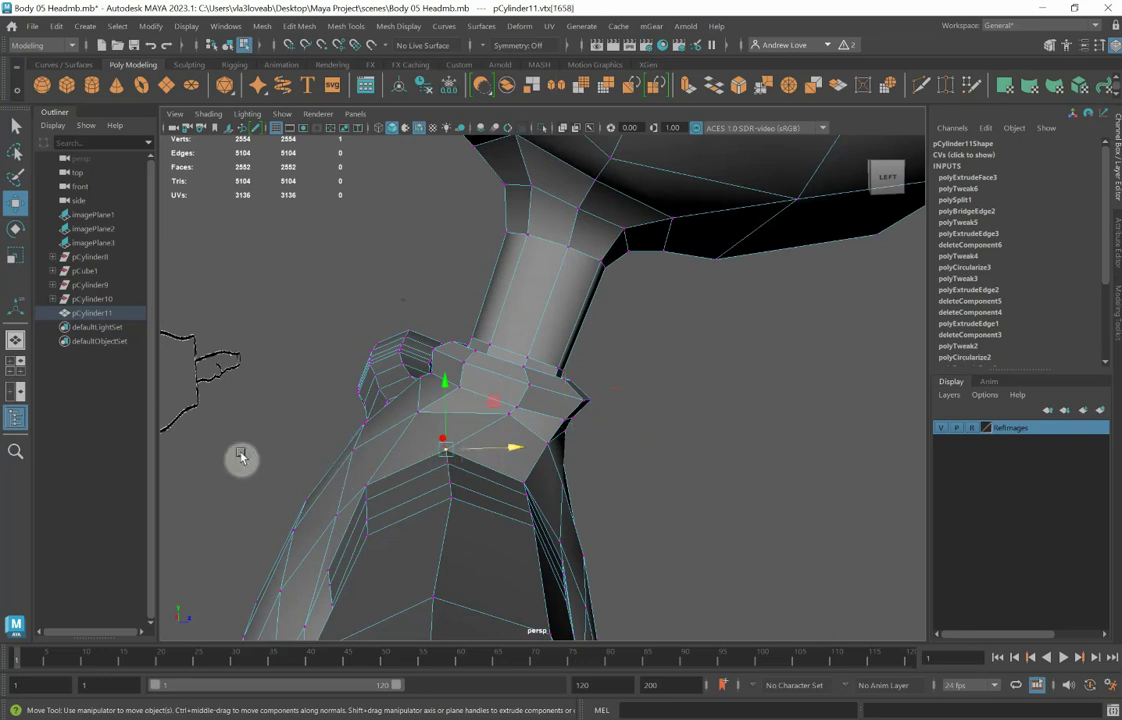
pyautogui.keyDown('alt'); pyautogui.moveTo(241, 457); pyautogui.dragTo(421, 461); pyautogui.keyUp('alt')
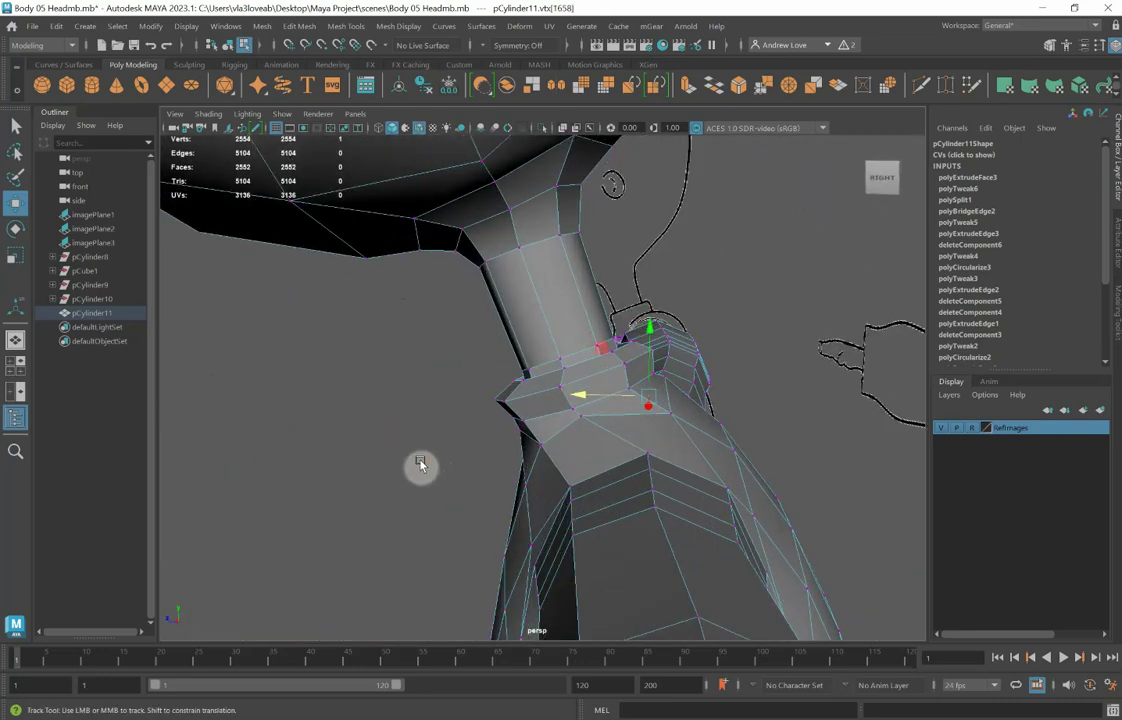
pyautogui.click(486, 48)
pyautogui.click(514, 74)
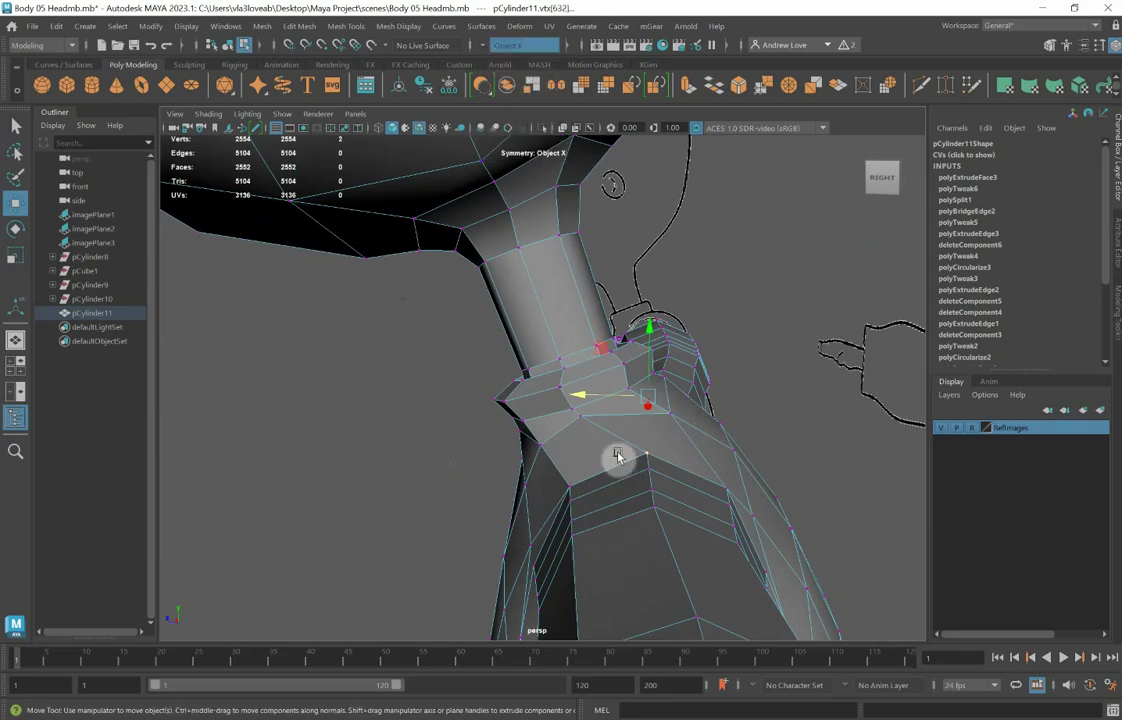
pyautogui.click(587, 404)
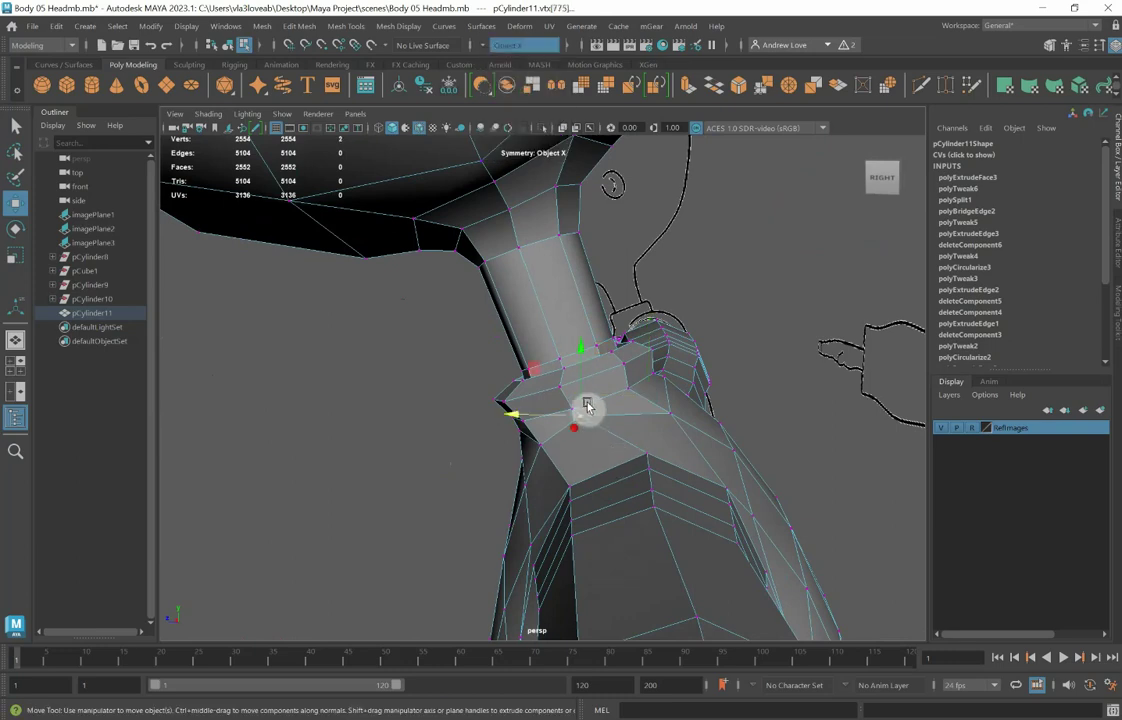
pyautogui.moveTo(583, 389); pyautogui.dragTo(530, 428)
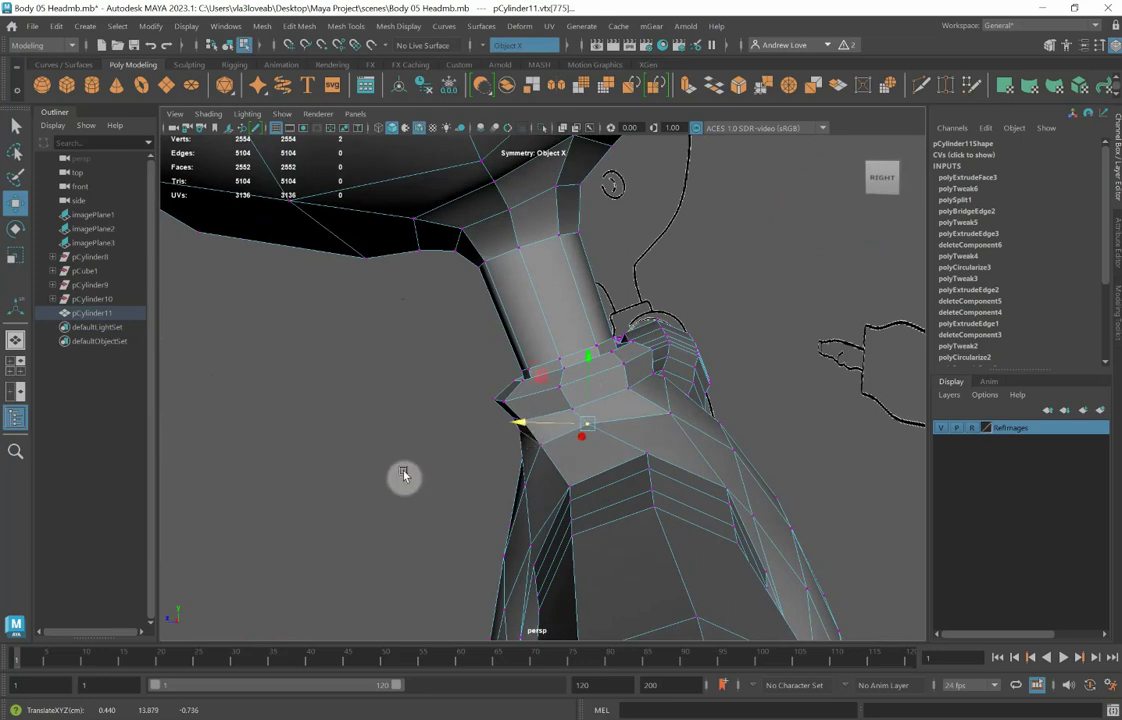
pyautogui.moveTo(403, 476)
pyautogui.keyDown('alt'); pyautogui.mouseDown()
pyautogui.moveTo(506, 462)
pyautogui.moveTo(403, 476)
pyautogui.mouseUp(); pyautogui.keyUp('alt')
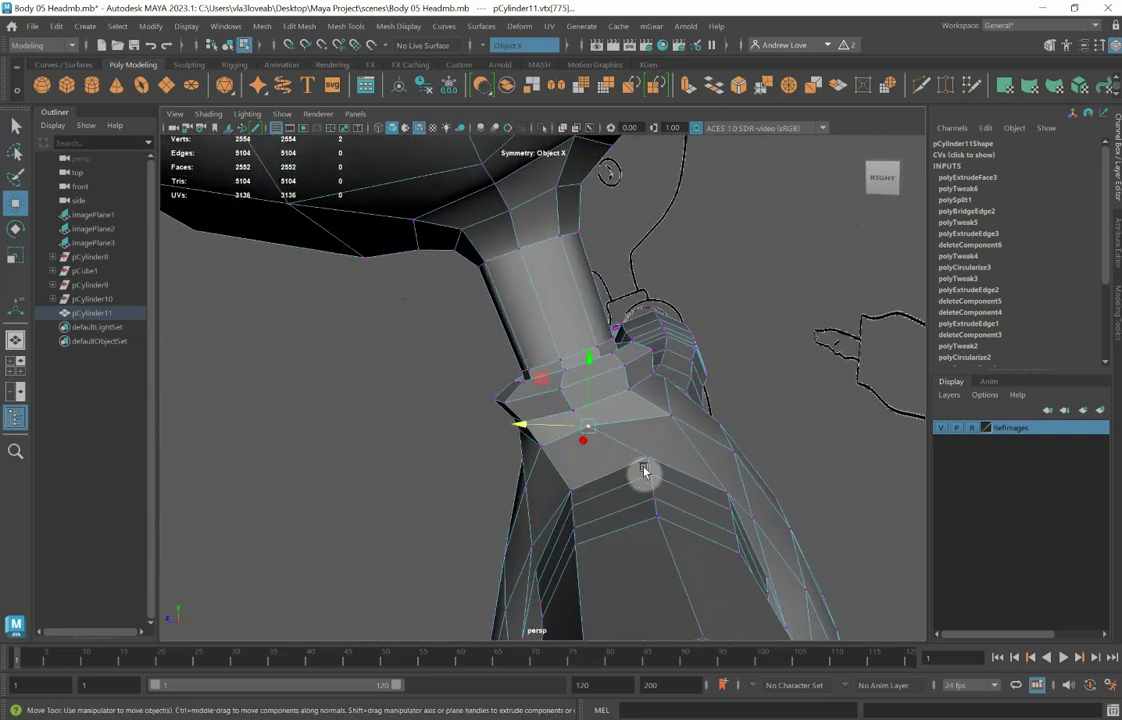
# Step: Move the vertices along the top and back of the shoulder forward along the Z axis to even out the edge flow
pyautogui.moveTo(591, 459); pyautogui.dragTo(607, 500)
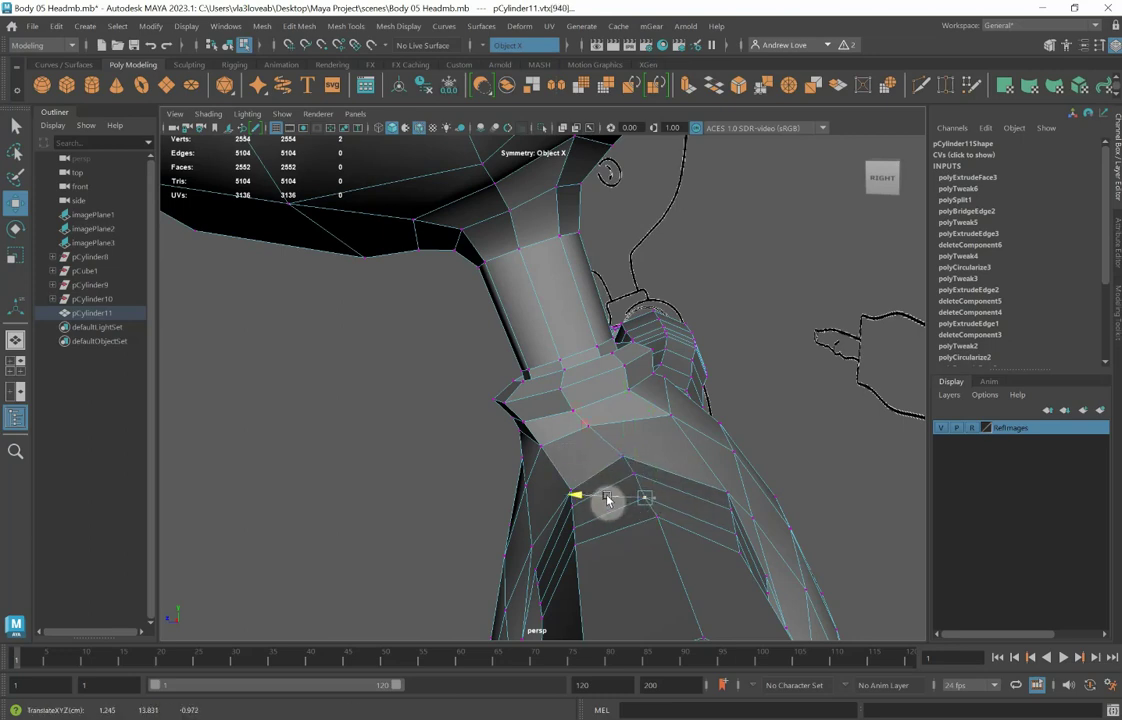
pyautogui.click(722, 494)
pyautogui.moveTo(689, 493); pyautogui.dragTo(686, 493)
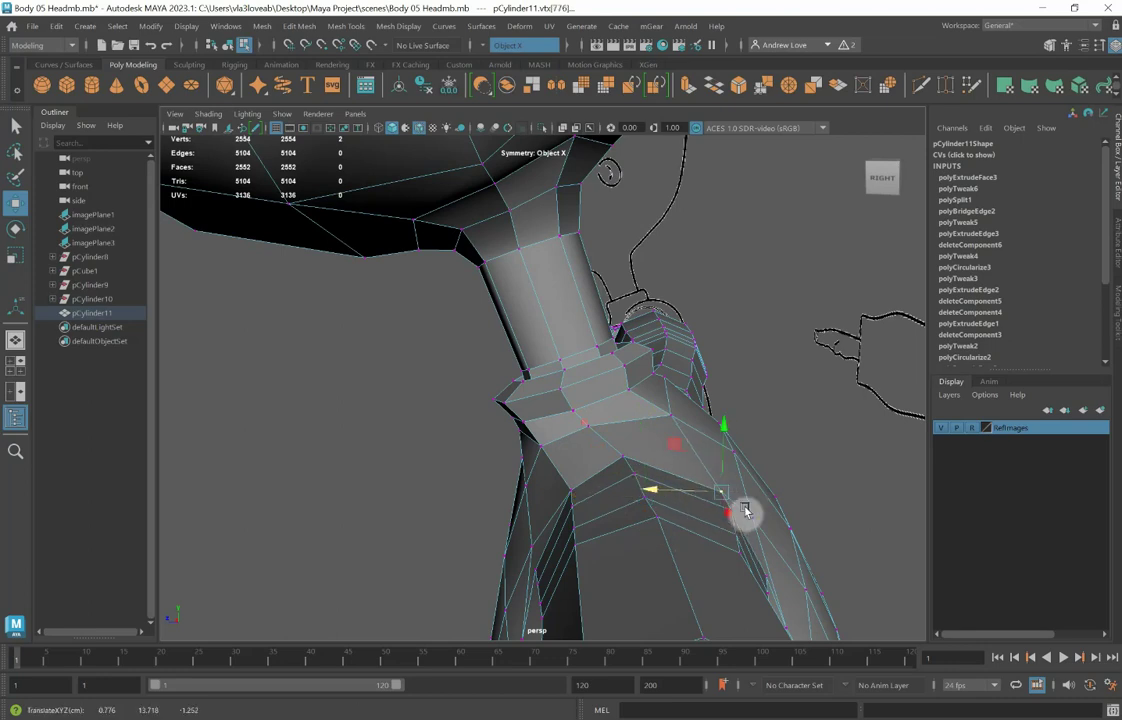
pyautogui.click(825, 511)
pyautogui.click(733, 514)
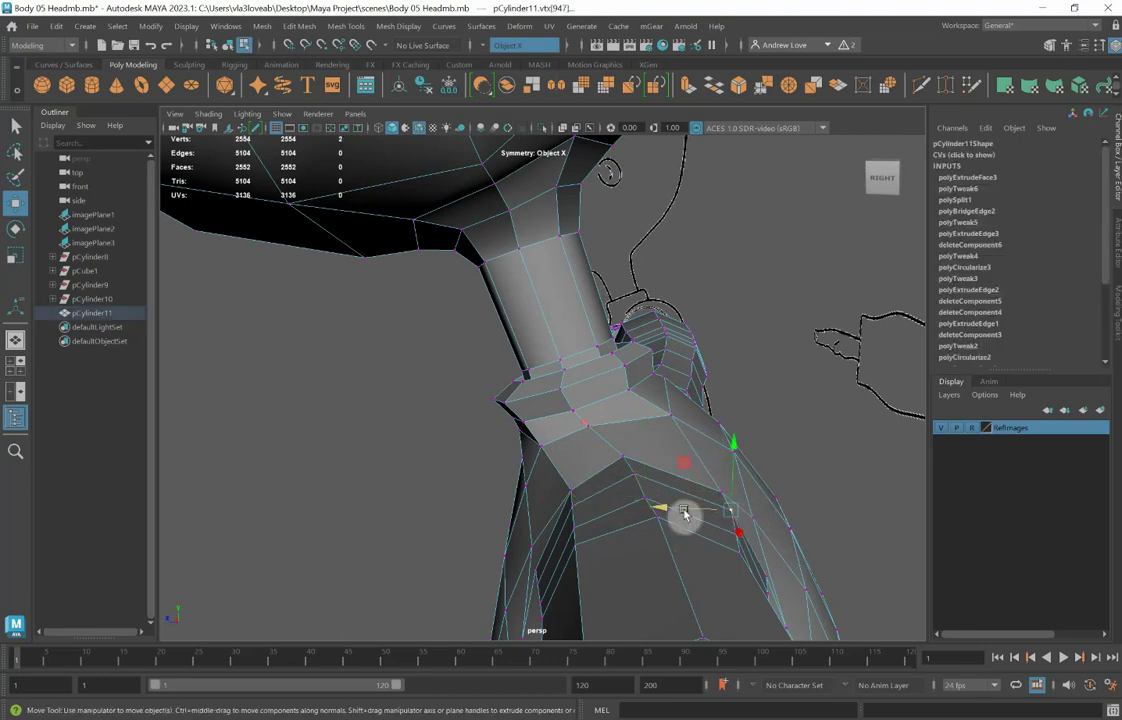
pyautogui.moveTo(681, 514); pyautogui.dragTo(681, 514)
# Step: Move the front shoulder vertices below the collar slightly forward along the Z axis, one after another down the column
pyautogui.click(574, 490)
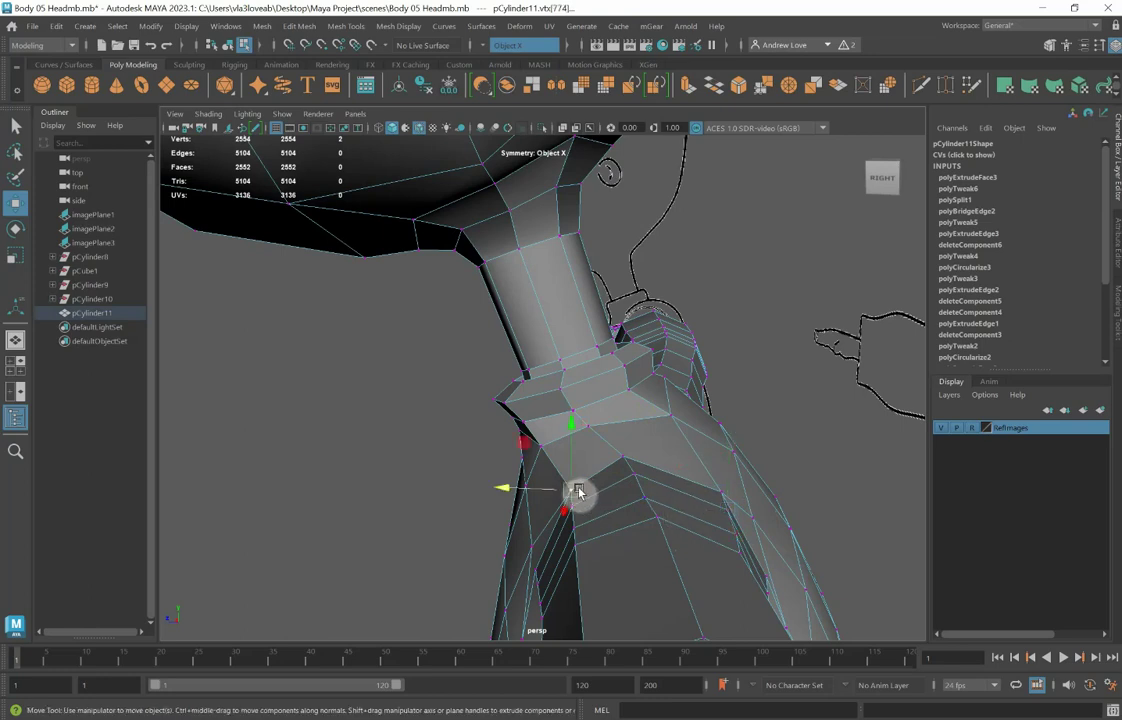
pyautogui.moveTo(542, 491)
pyautogui.mouseDown()
pyautogui.moveTo(531, 490)
pyautogui.moveTo(540, 506)
pyautogui.mouseUp()
pyautogui.click(572, 506)
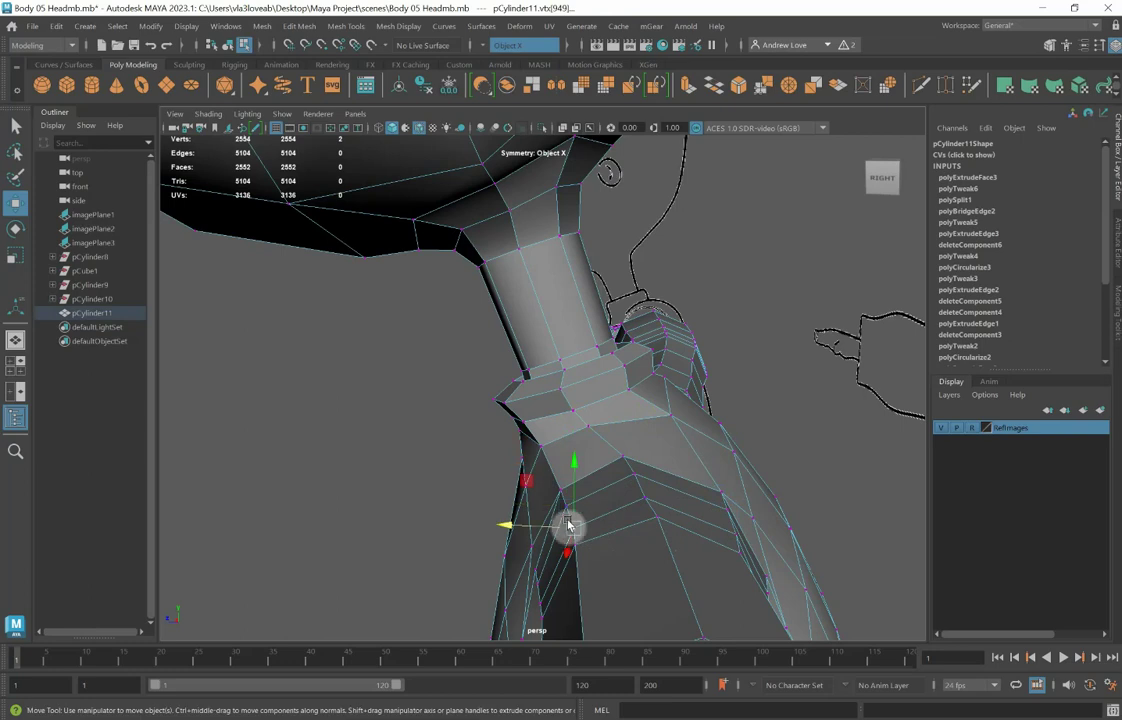
pyautogui.click(545, 527)
pyautogui.click(575, 540)
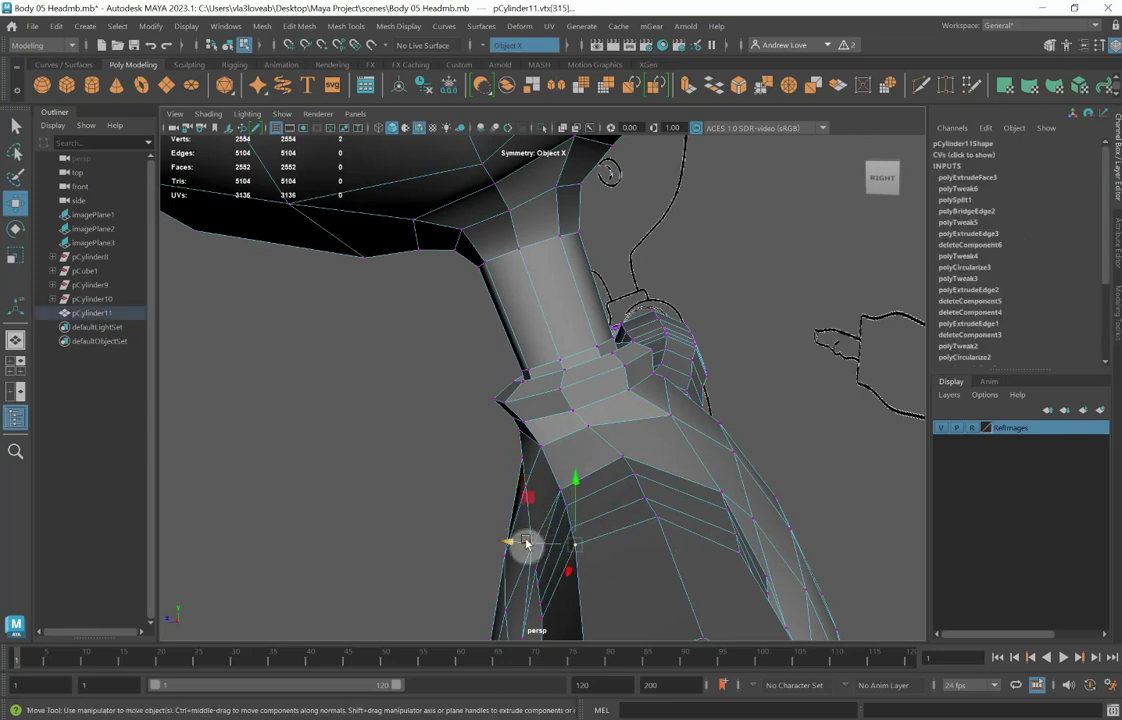
pyautogui.click(522, 543)
# Step: Switch the mesh to smooth preview and examine the neck, collar and shoulders, then the whole upper body
pyautogui.moveTo(522, 543)
pyautogui.keyDown('alt'); pyautogui.mouseDown()
pyautogui.moveTo(423, 546)
pyautogui.moveTo(516, 531)
pyautogui.mouseUp(); pyautogui.keyUp('alt')
pyautogui.press('3')
pyautogui.scroll(-5, 406, 533)
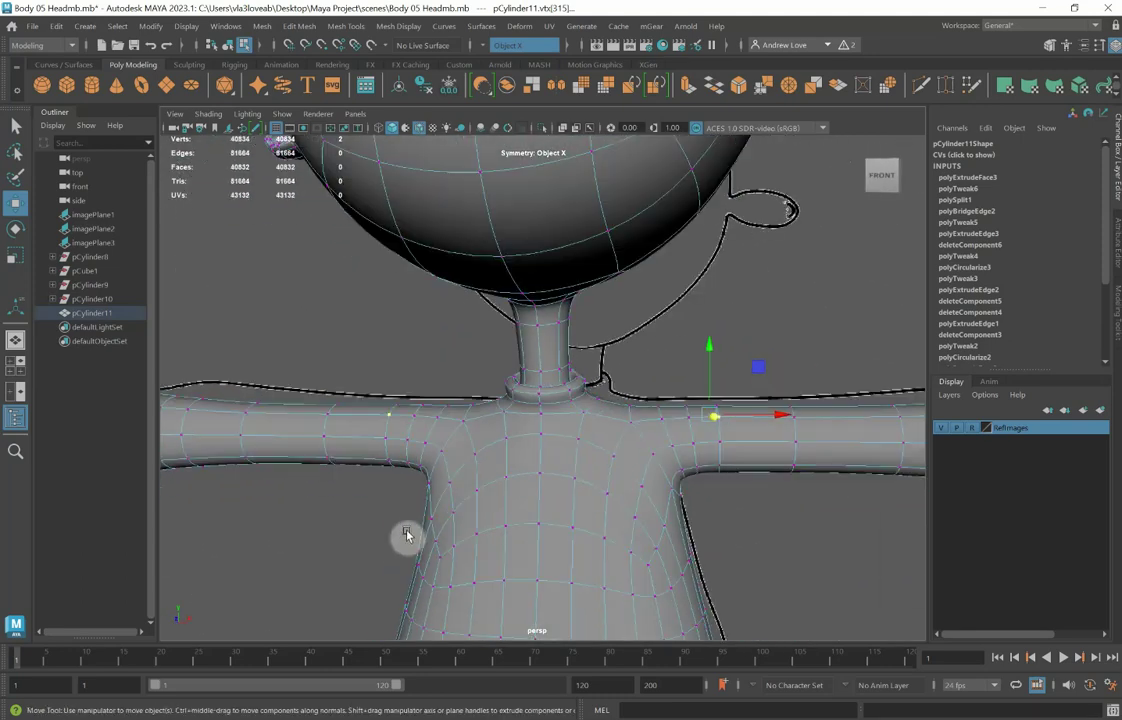
pyautogui.moveTo(746, 520)
pyautogui.keyDown('alt'); pyautogui.mouseDown()
pyautogui.moveTo(769, 526)
pyautogui.moveTo(583, 523)
pyautogui.moveTo(947, 523)
pyautogui.moveTo(891, 545)
pyautogui.moveTo(694, 521)
pyautogui.moveTo(660, 536)
pyautogui.moveTo(776, 526)
pyautogui.moveTo(878, 538)
pyautogui.moveTo(791, 541)
pyautogui.moveTo(757, 528)
pyautogui.mouseUp(); pyautogui.keyUp('alt')
pyautogui.scroll(-3, 622, 519)
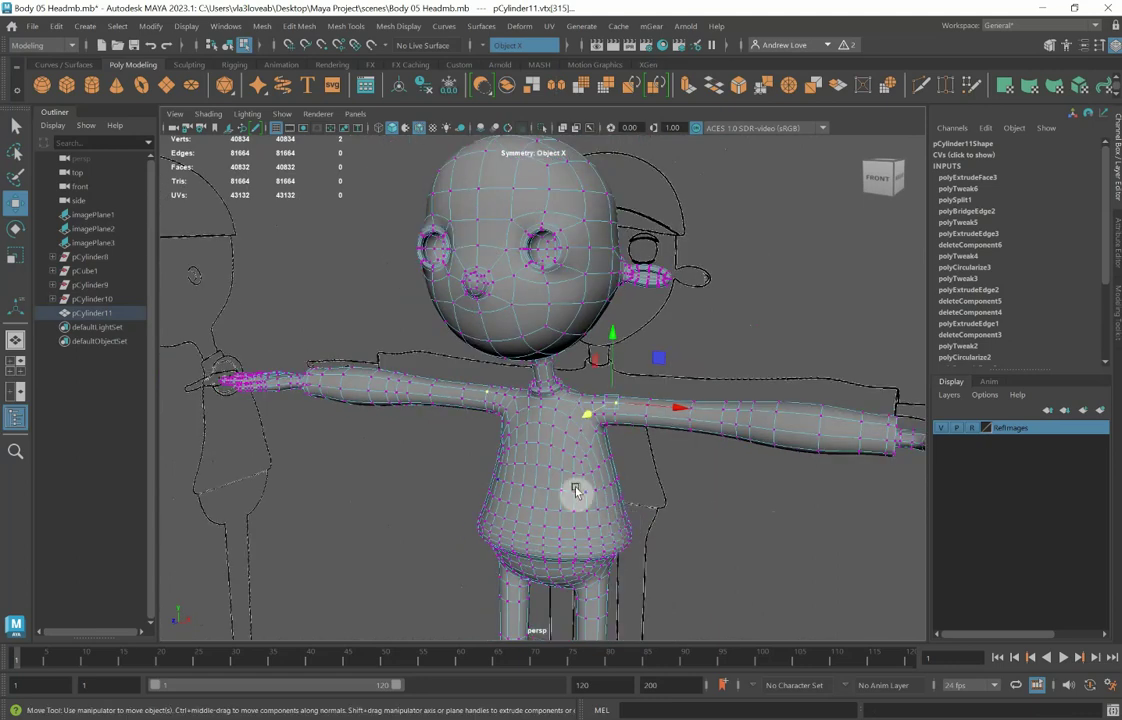
# Step: Turn symmetry off and clear the vertex selection
pyautogui.click(501, 50)
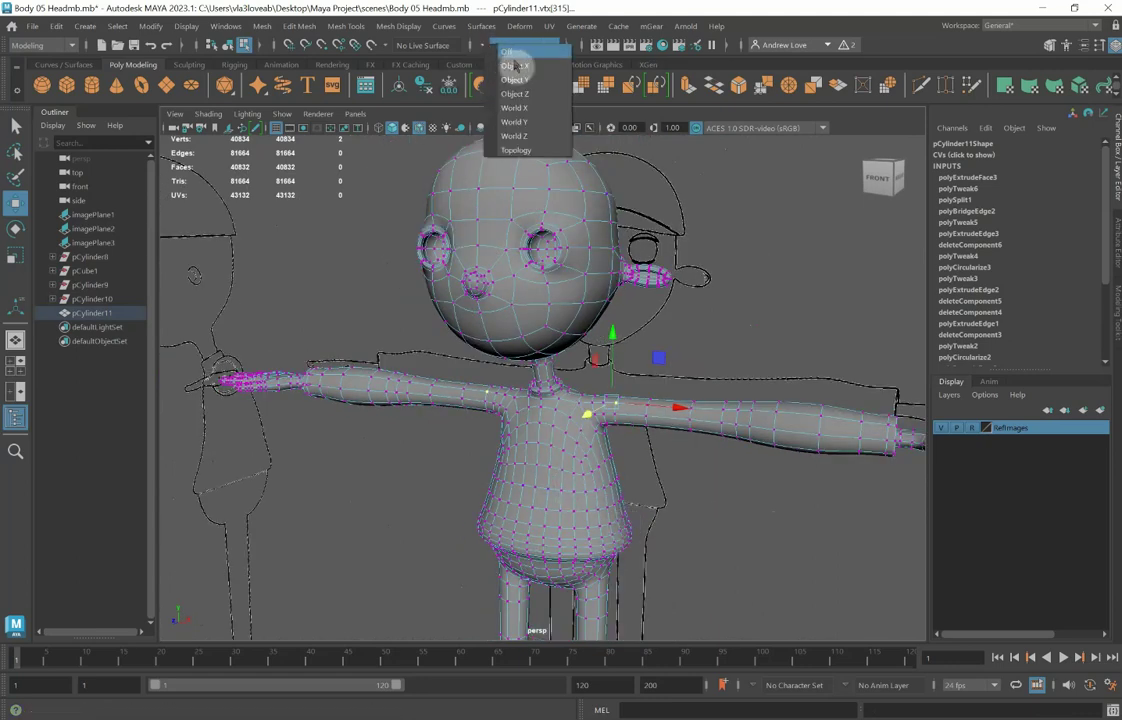
pyautogui.click(512, 56)
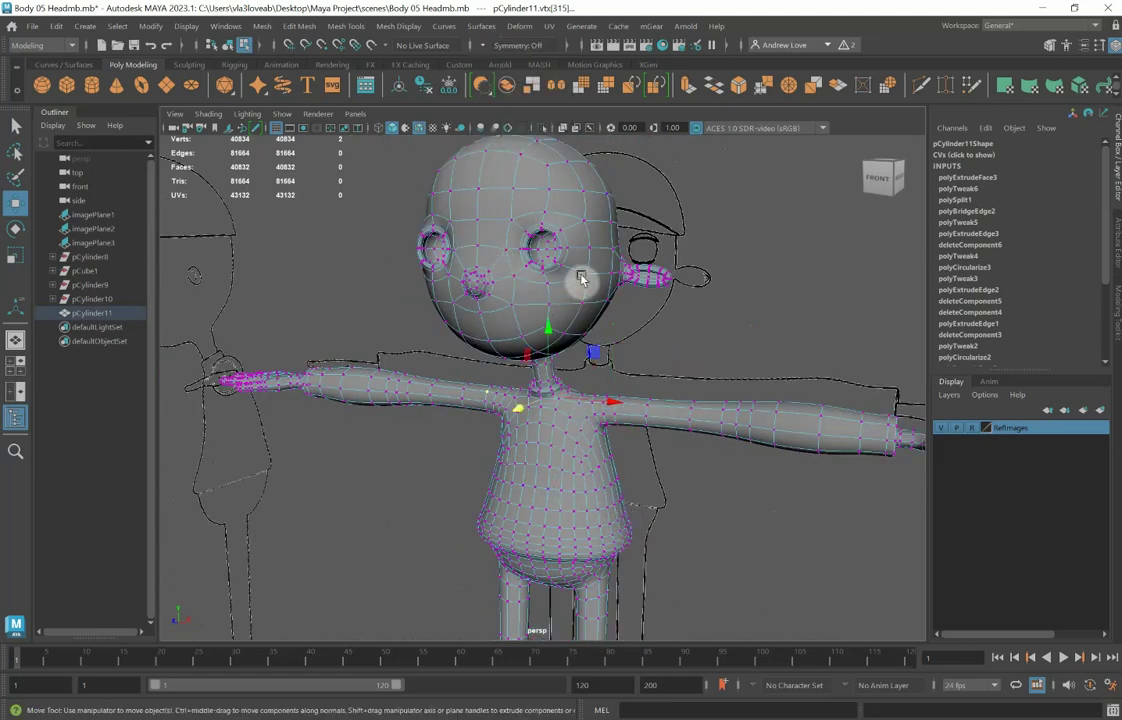
pyautogui.click(716, 243)
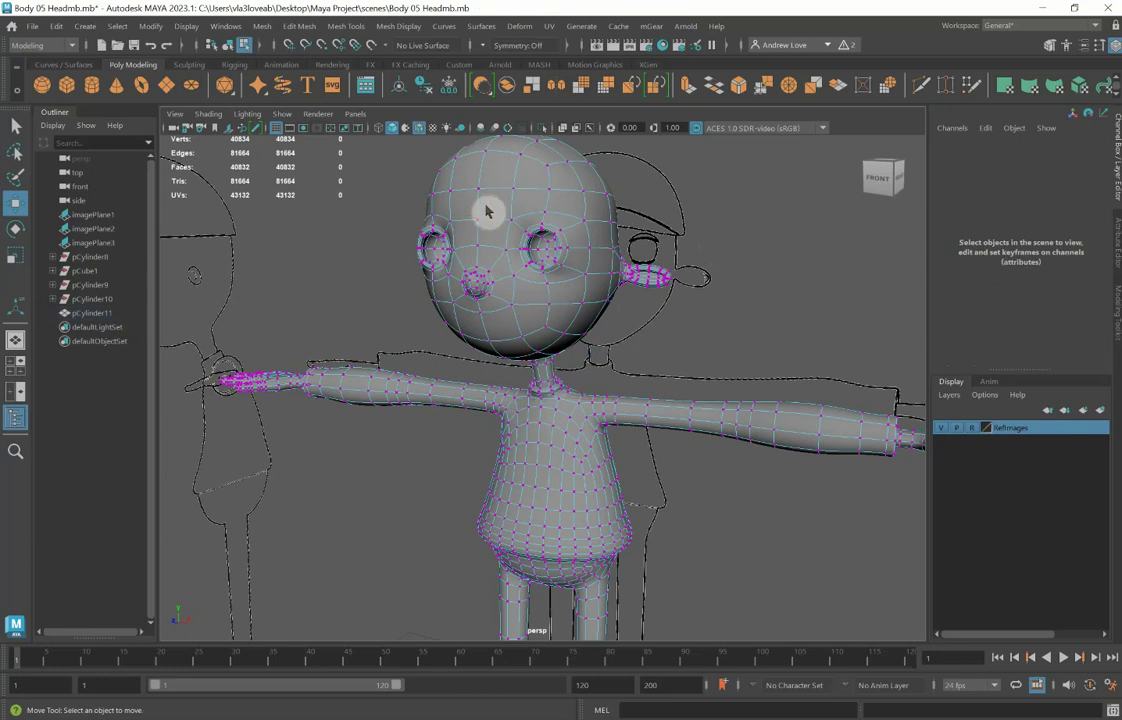
# Step: Select the body mesh in object mode, delete its construction history, and save the scene
pyautogui.moveTo(487, 210); pyautogui.dragTo(519, 192, button='right')
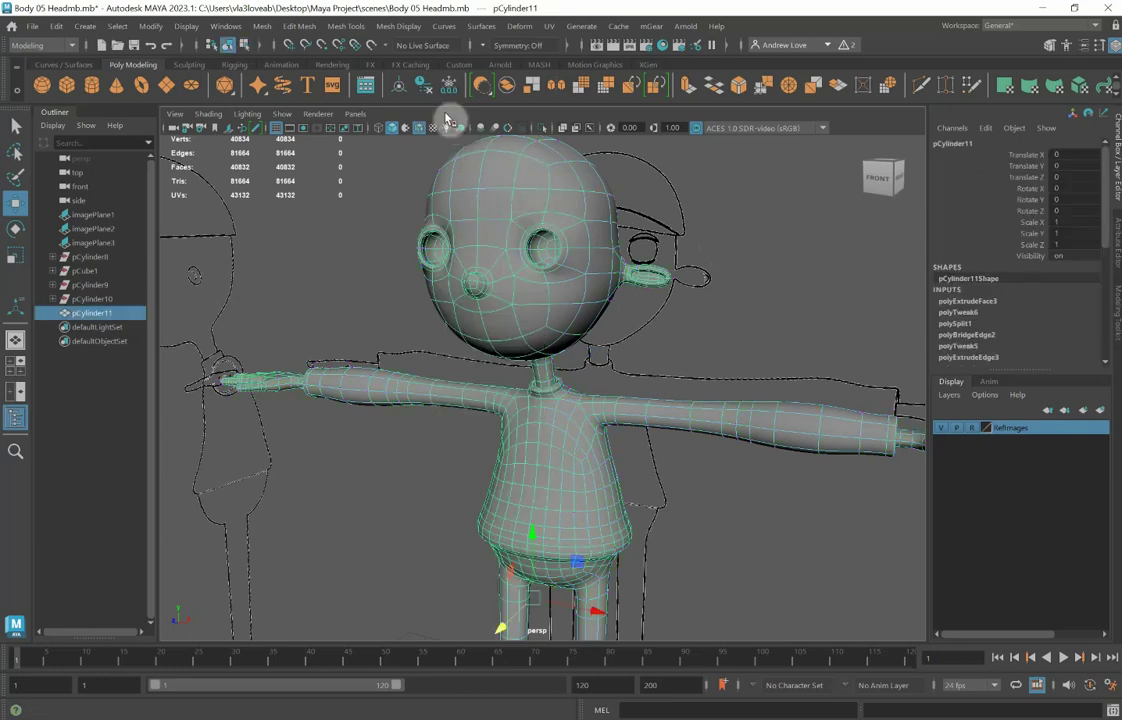
pyautogui.click(427, 90)
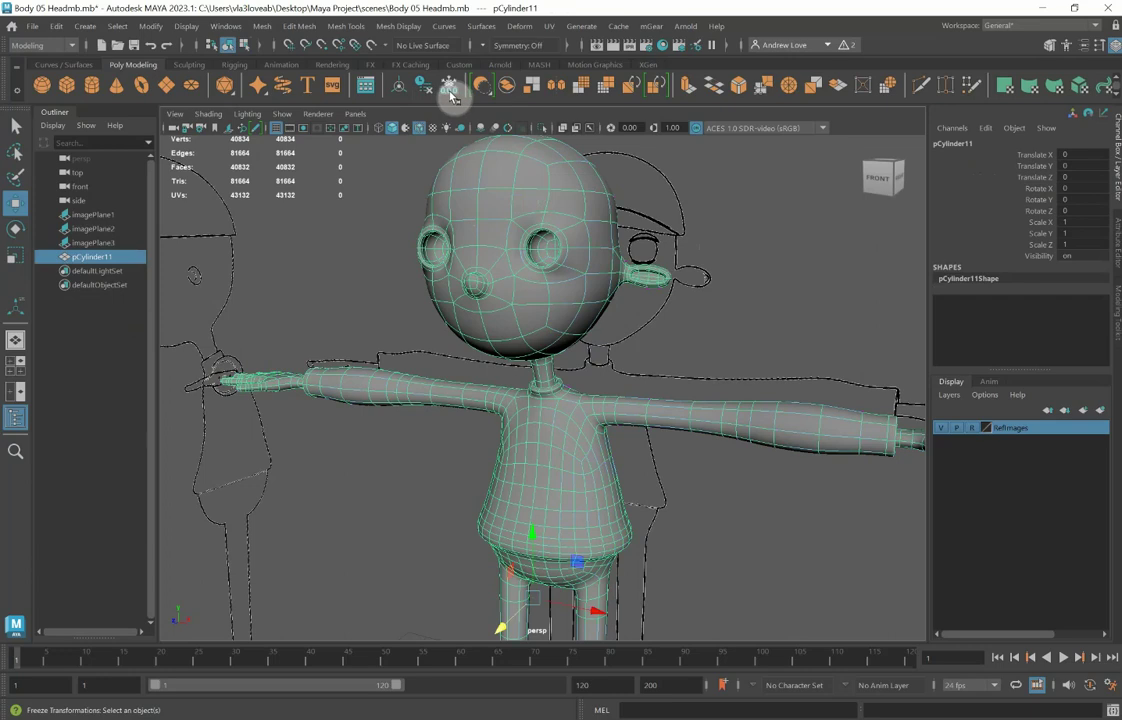
pyautogui.click(388, 205)
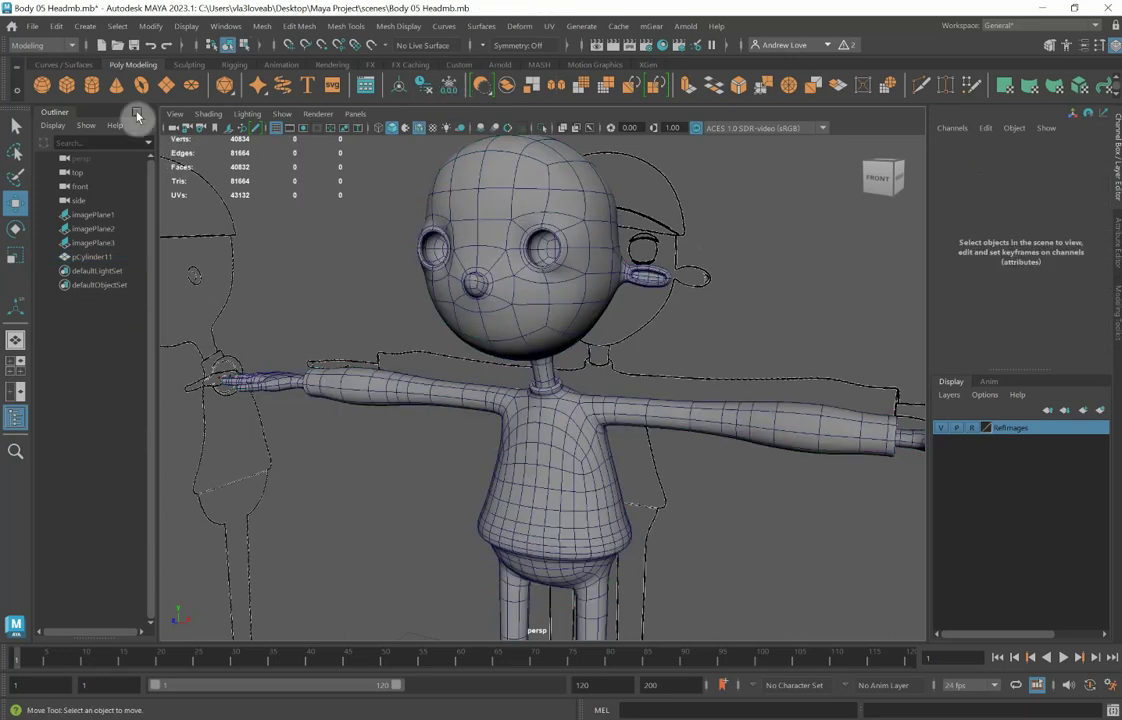
pyautogui.click(36, 29)
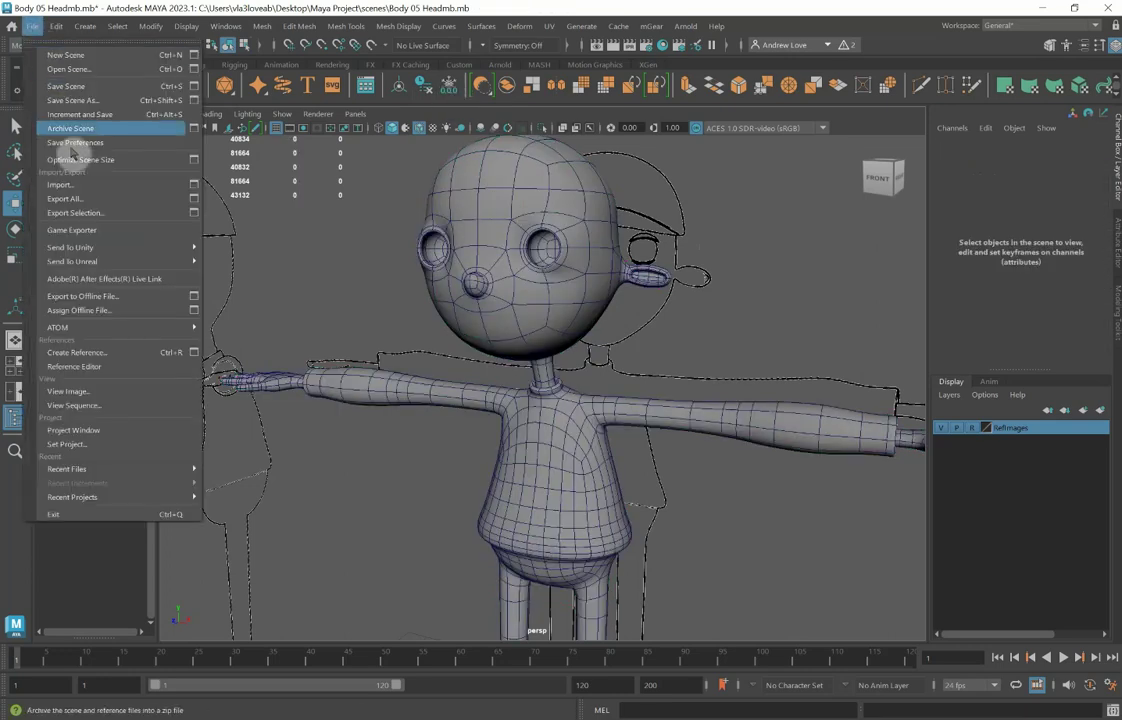
pyautogui.click(81, 88)
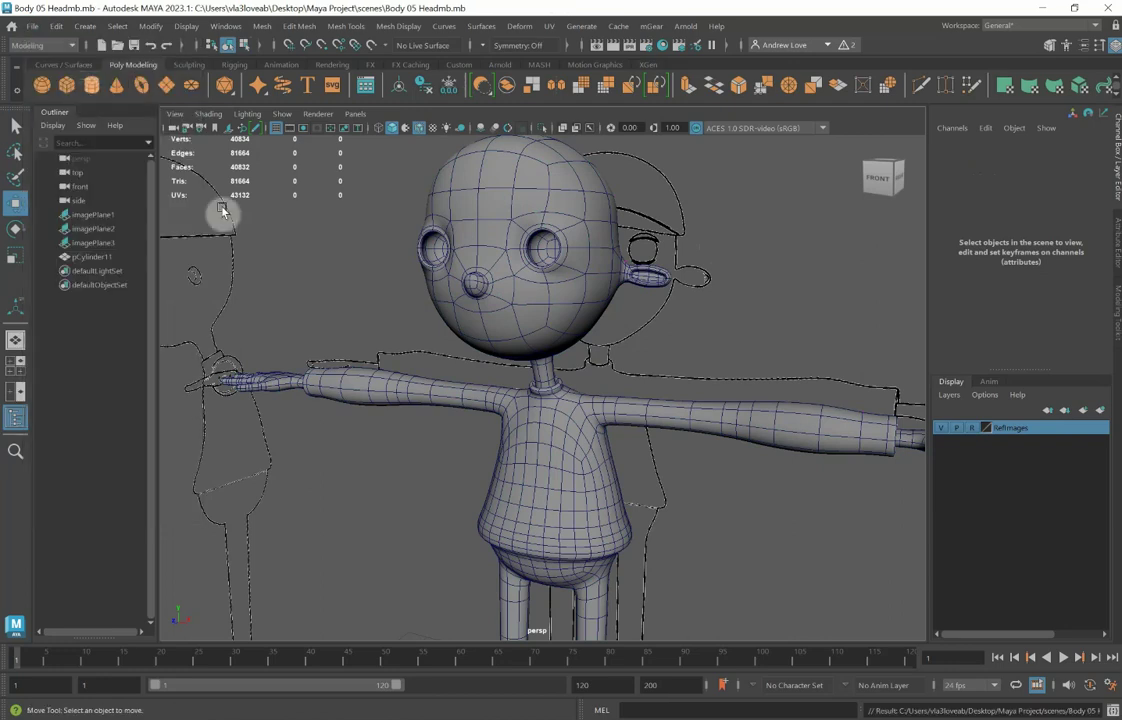